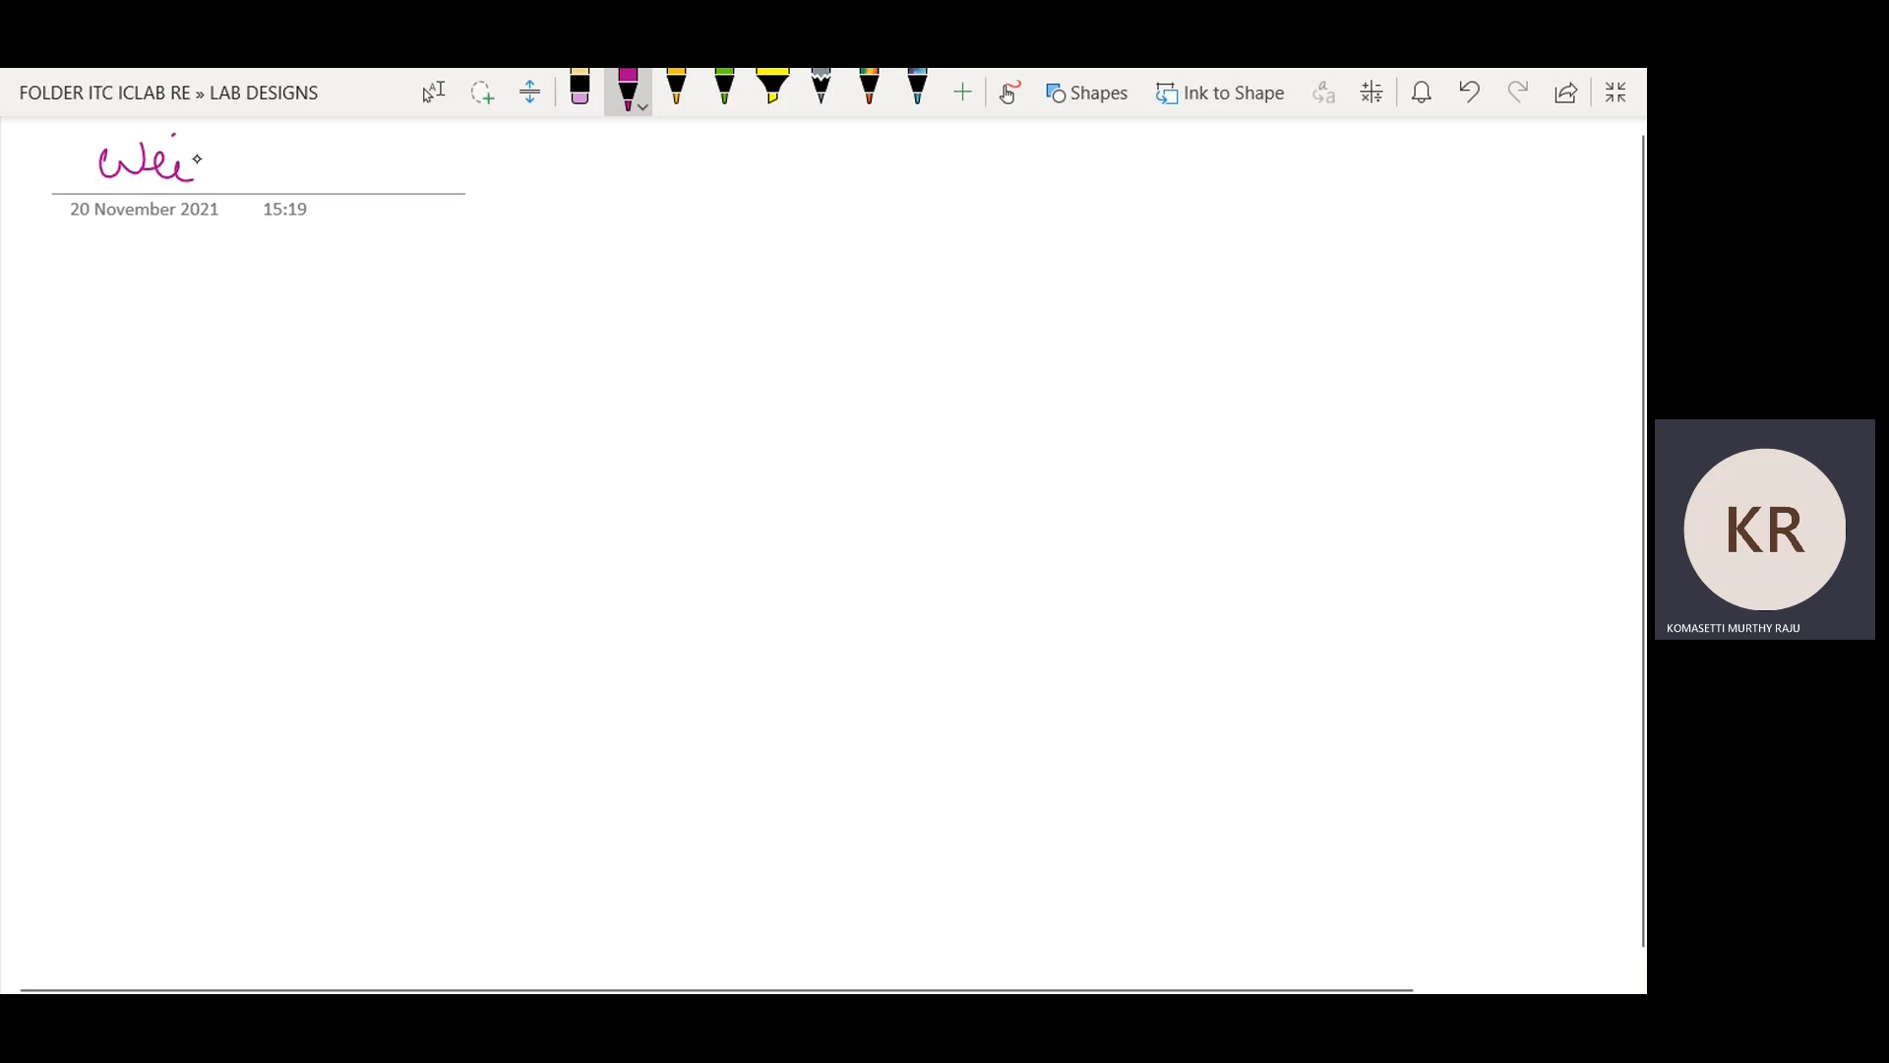
Handwrite the page title's first line, "Weinbridge oscillator Design using 741 IC and also", in magenta ink.
click(284, 143)
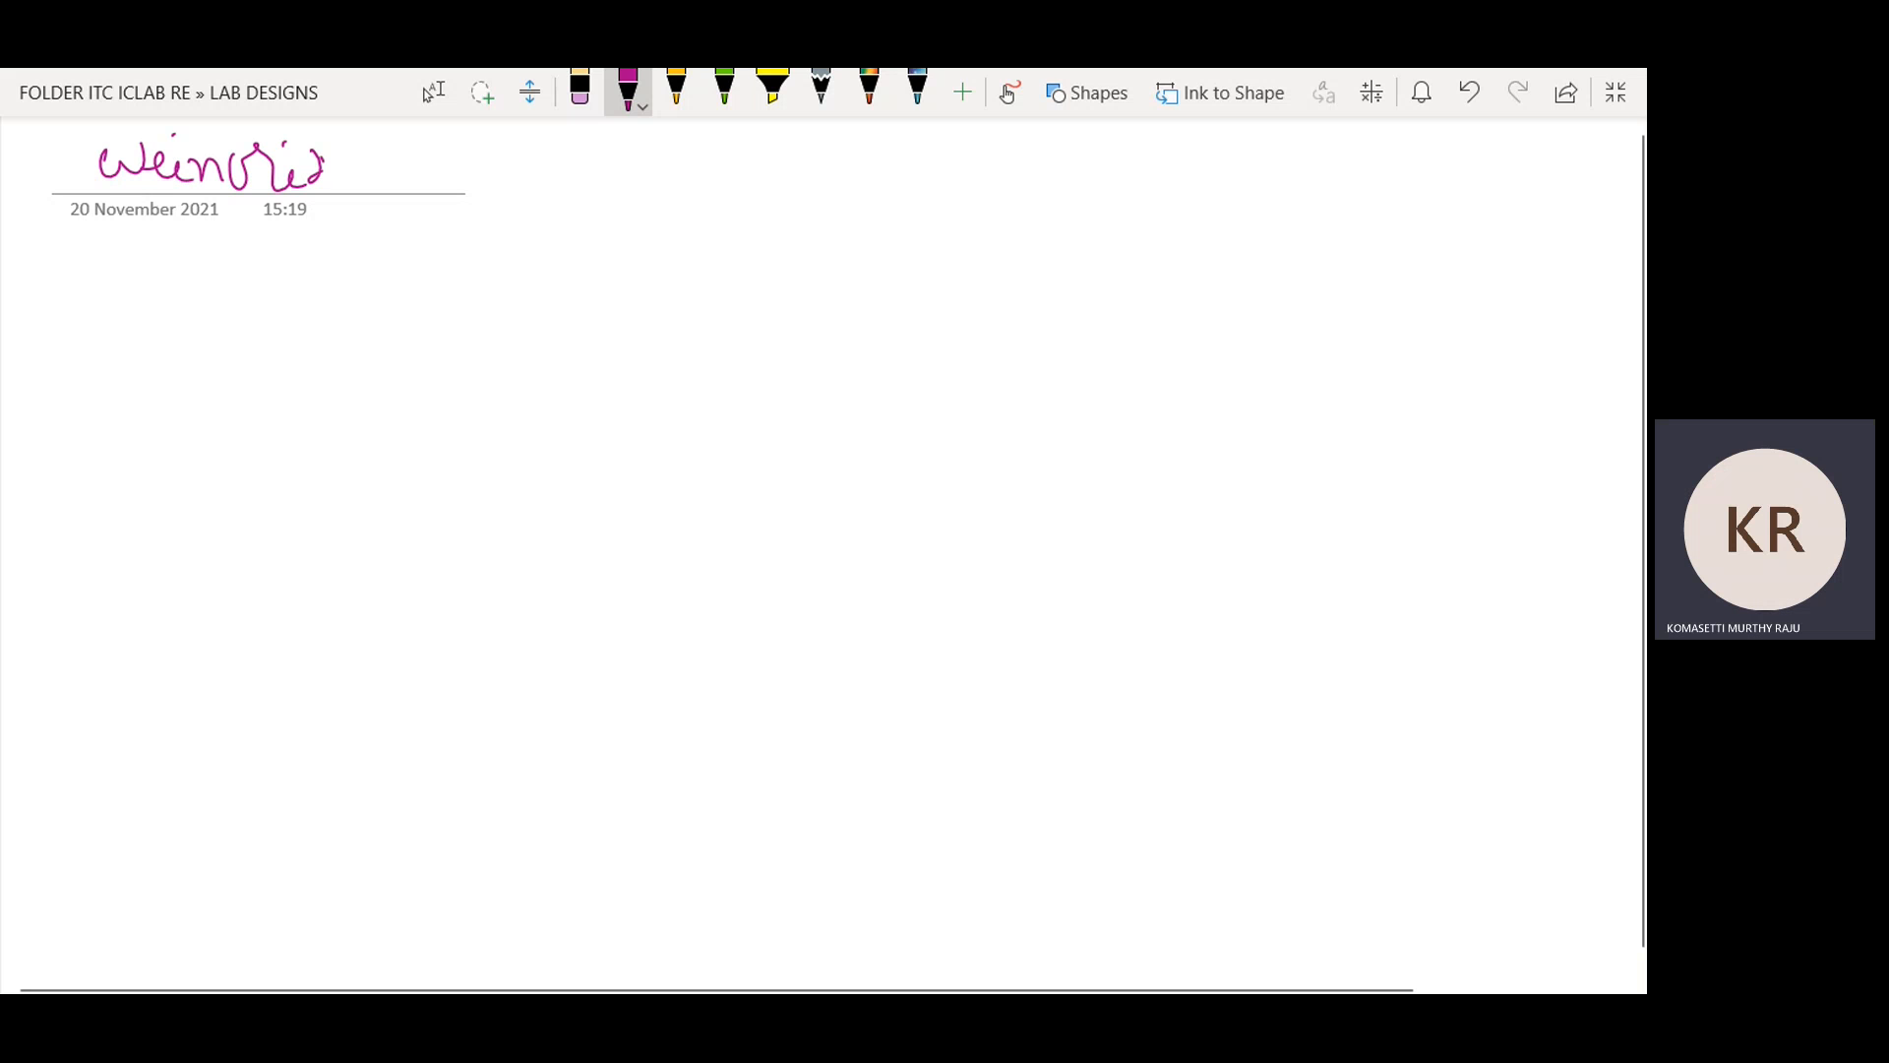
mouse_move(374, 177)
mouse_down()
mouse_move(459, 141)
mouse_move(527, 187)
mouse_move(584, 139)
mouse_move(590, 183)
mouse_up()
drag(600, 164, 602, 173)
mouse_move(618, 187)
mouse_down()
mouse_move(754, 179)
mouse_move(798, 211)
mouse_up()
mouse_move(834, 150)
mouse_down()
mouse_move(952, 182)
mouse_move(1005, 158)
mouse_move(1009, 210)
mouse_up()
mouse_move(1062, 148)
mouse_down()
mouse_move(1074, 189)
mouse_move(1117, 169)
mouse_up()
mouse_move(1121, 150)
mouse_down()
mouse_move(1146, 187)
mouse_move(1208, 183)
mouse_up()
mouse_move(1202, 153)
mouse_down()
mouse_move(1236, 150)
mouse_move(1242, 189)
mouse_up()
mouse_move(1269, 164)
mouse_down()
mouse_move(1269, 199)
mouse_move(1390, 185)
mouse_move(1438, 145)
mouse_move(1496, 187)
mouse_move(1531, 185)
mouse_up()
mouse_move(1530, 163)
mouse_down()
mouse_move(1564, 191)
mouse_move(1578, 164)
mouse_up()
Handwrite "simulate the Designed" on the title's second line and erase the stray "S" after it.
mouse_move(190, 258)
mouse_down()
mouse_move(228, 281)
mouse_move(366, 258)
mouse_move(448, 280)
mouse_move(512, 280)
mouse_move(537, 254)
mouse_up()
mouse_move(531, 252)
mouse_down()
mouse_move(582, 282)
mouse_move(787, 251)
mouse_move(782, 293)
mouse_move(888, 231)
mouse_move(919, 273)
mouse_up()
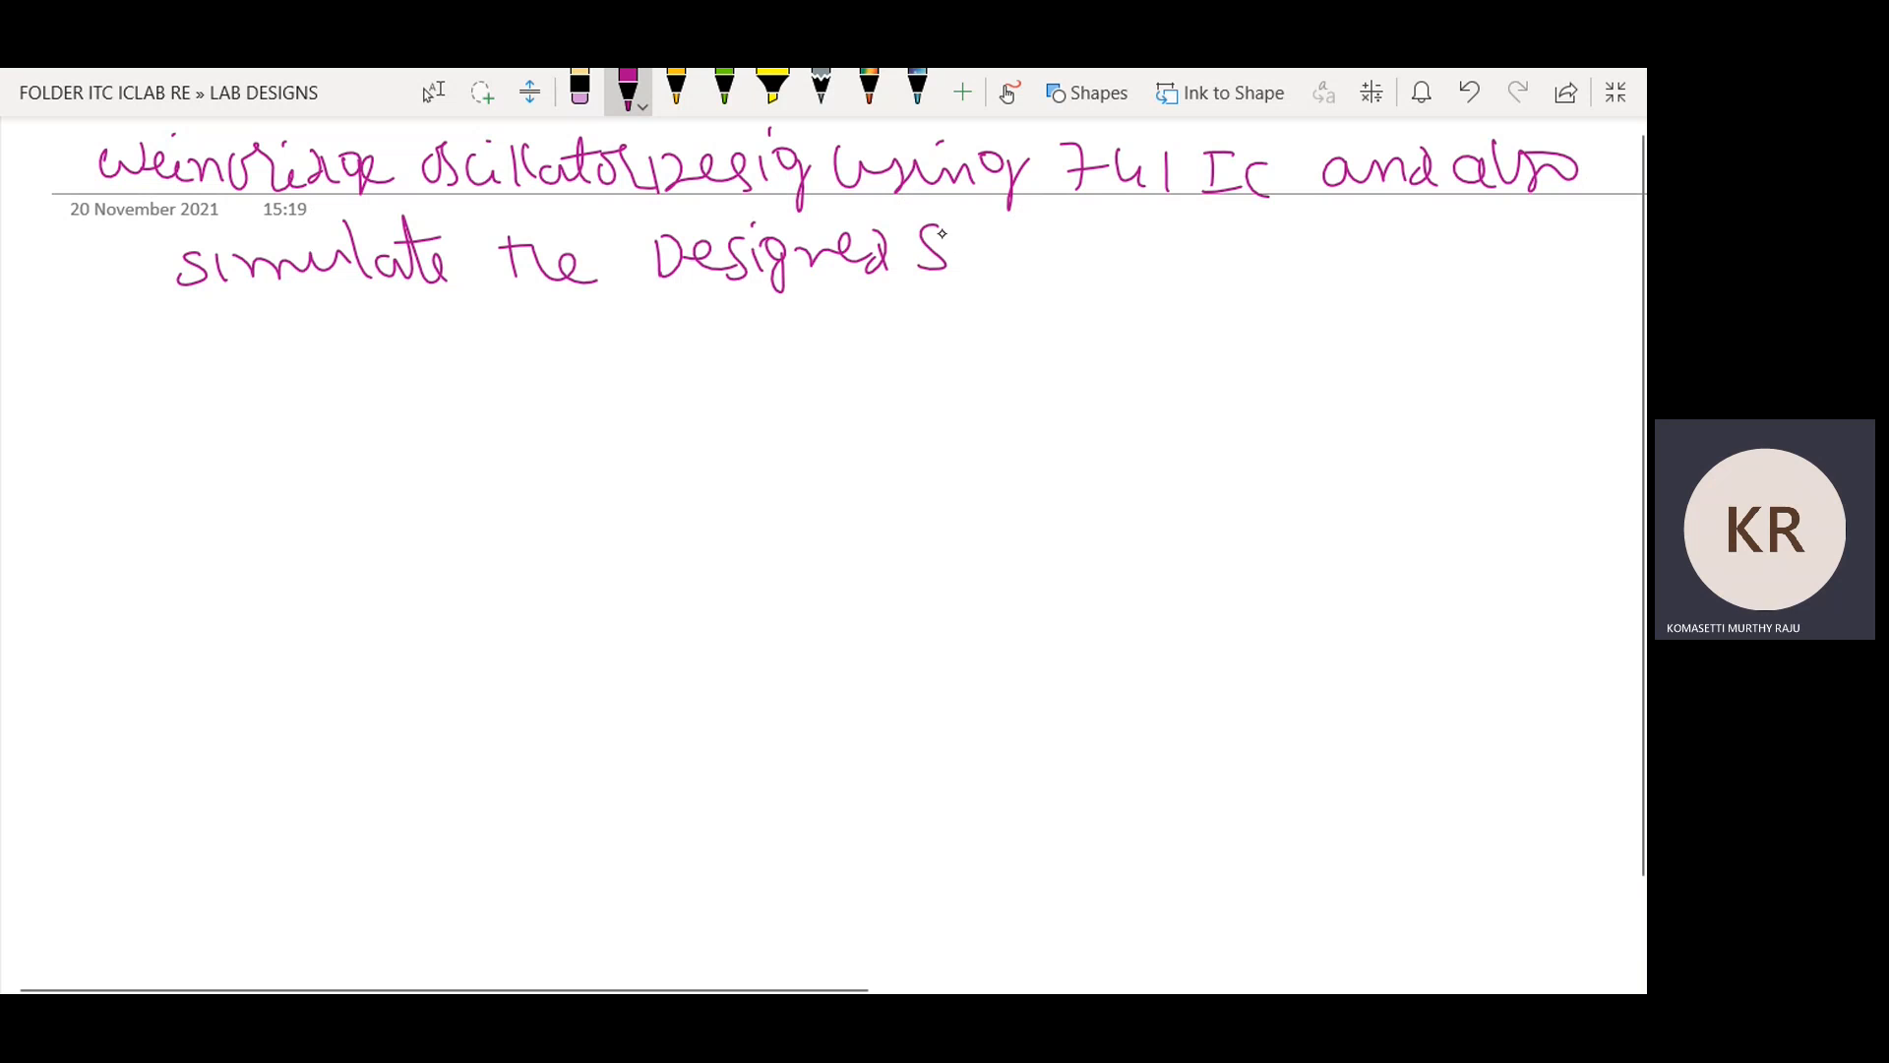
click(579, 91)
drag(929, 254, 935, 237)
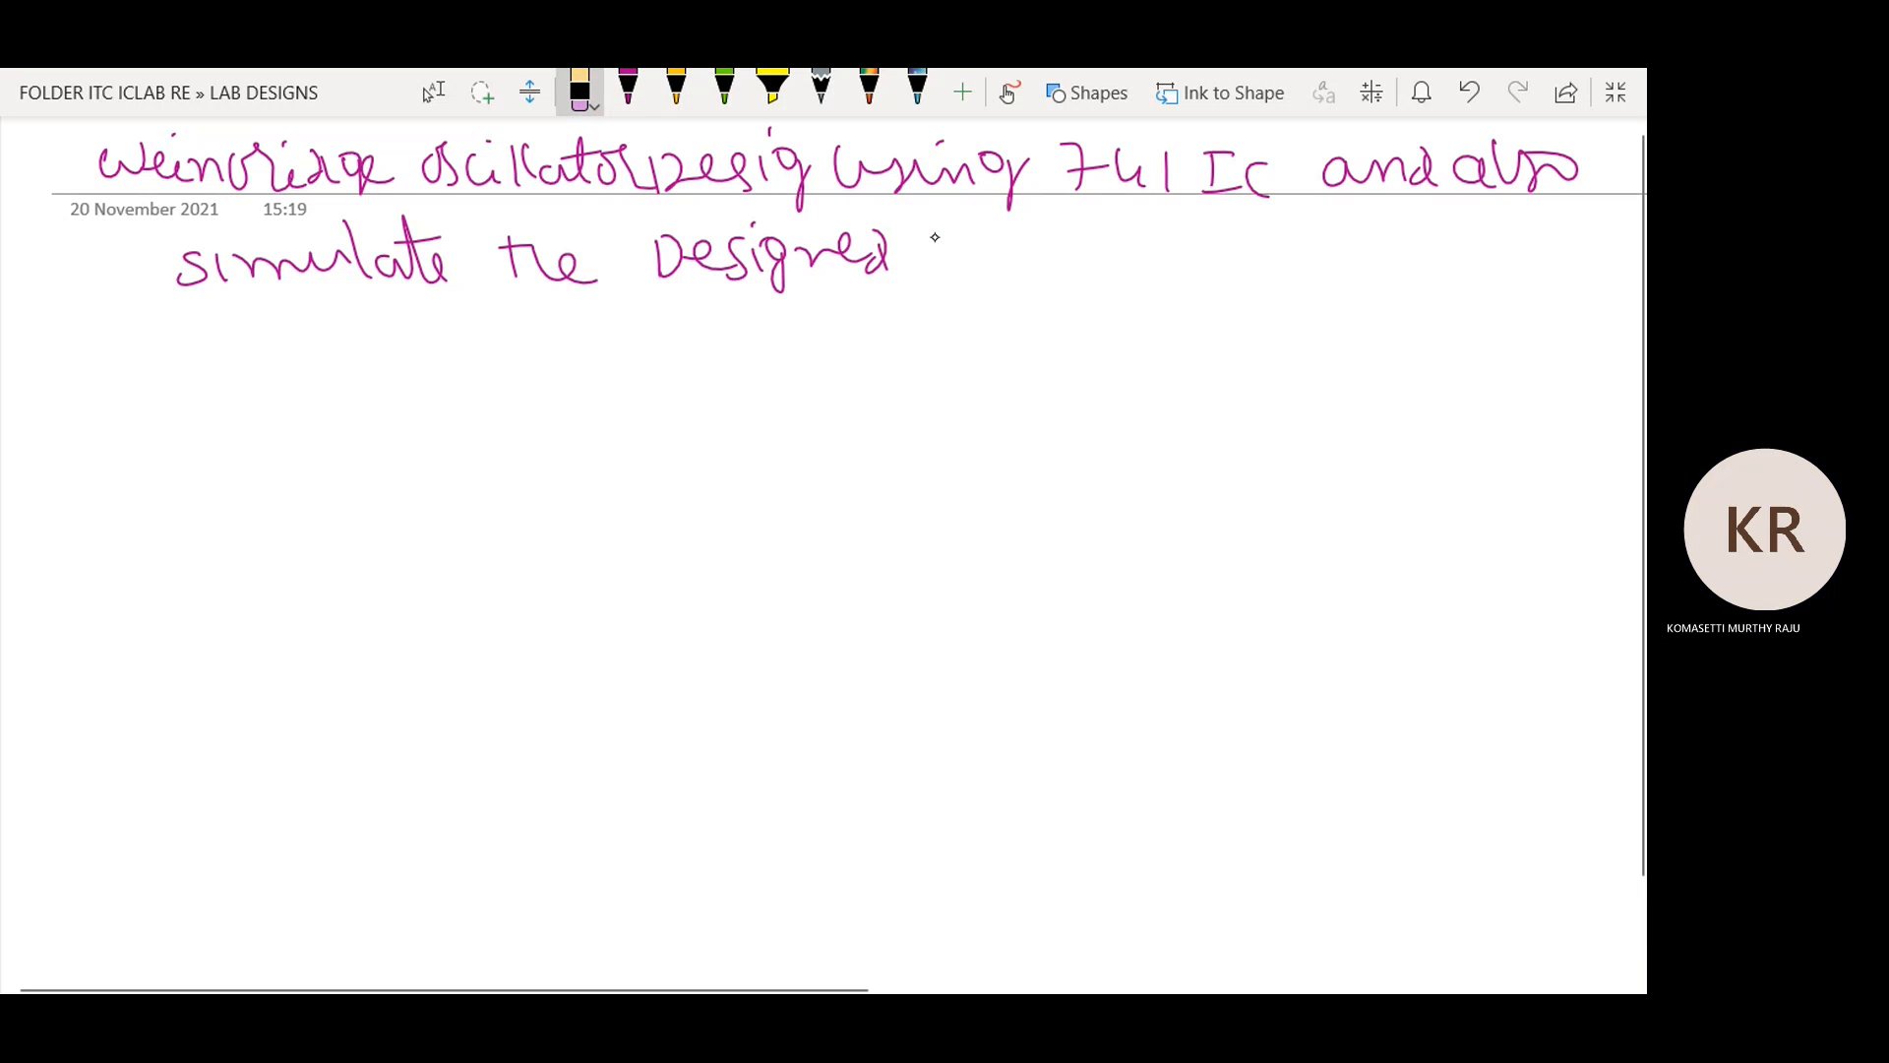
Complete the title's second line by handwriting "CKT using Multisim software" in magenta ink.
click(627, 88)
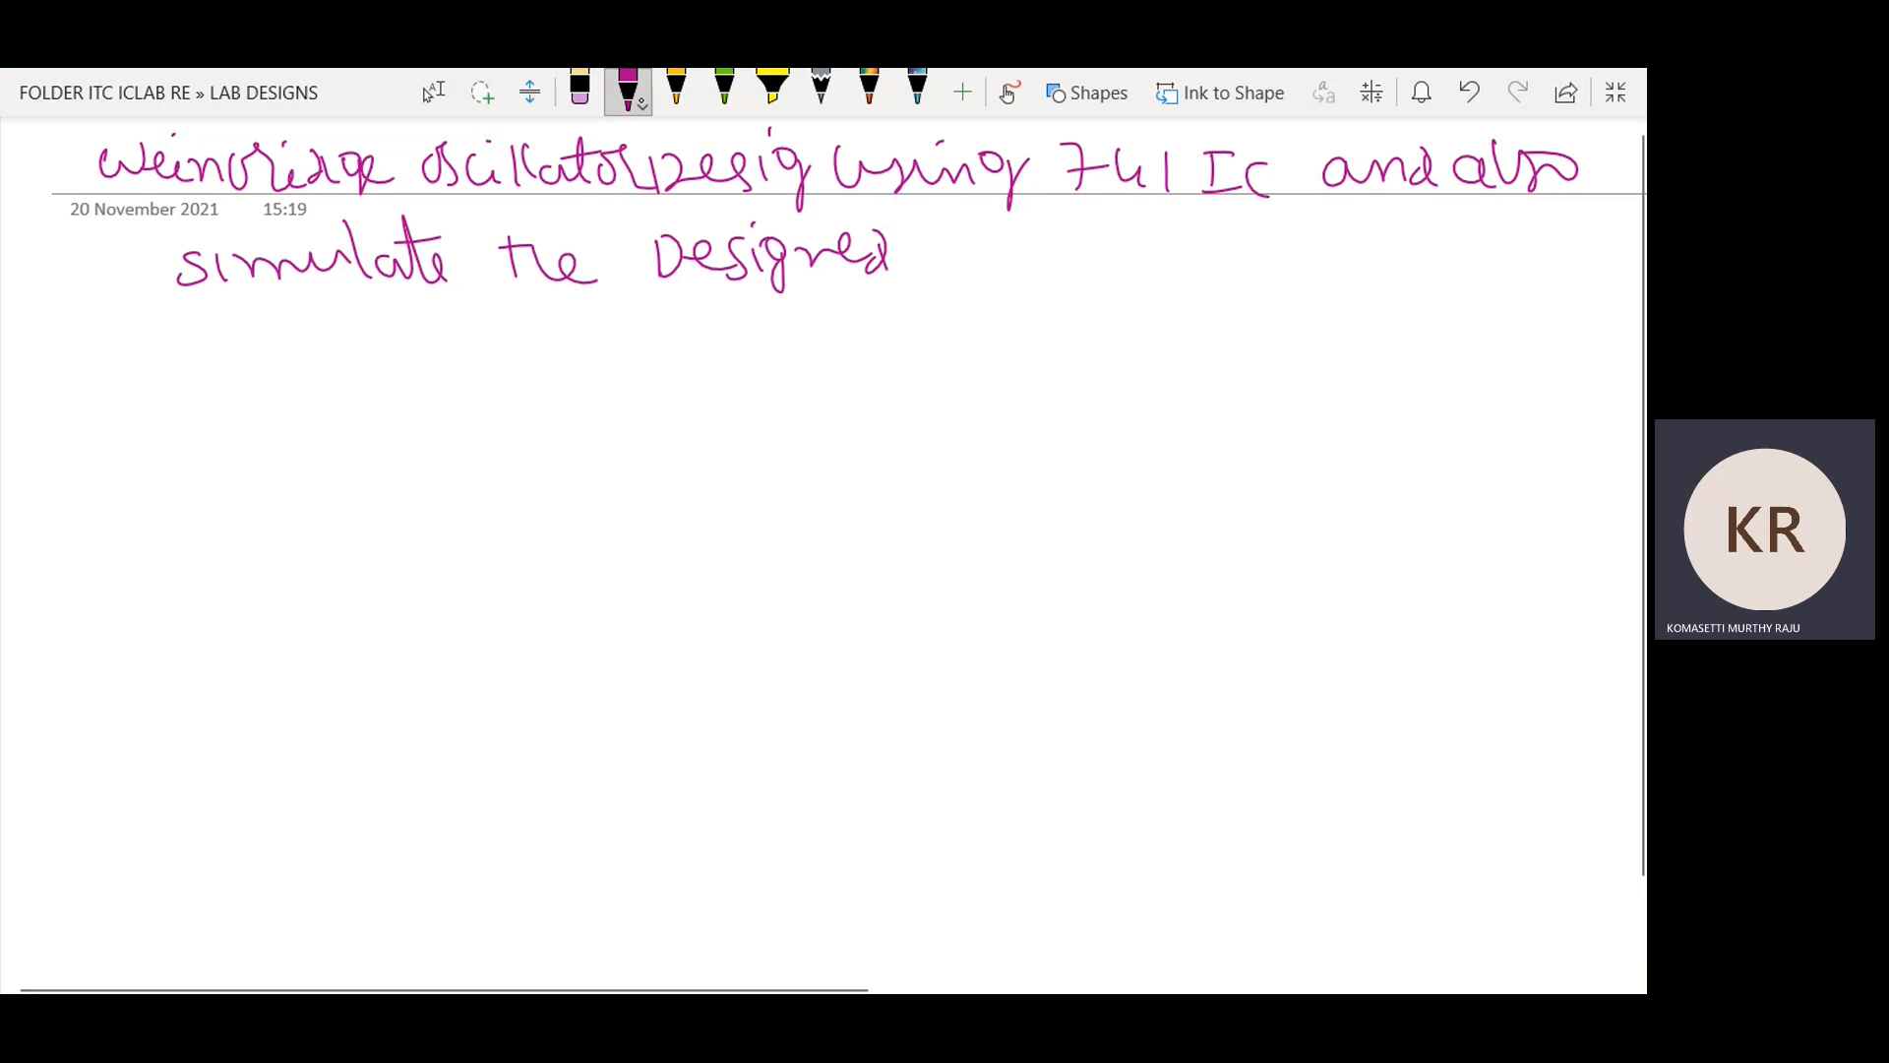
click(627, 91)
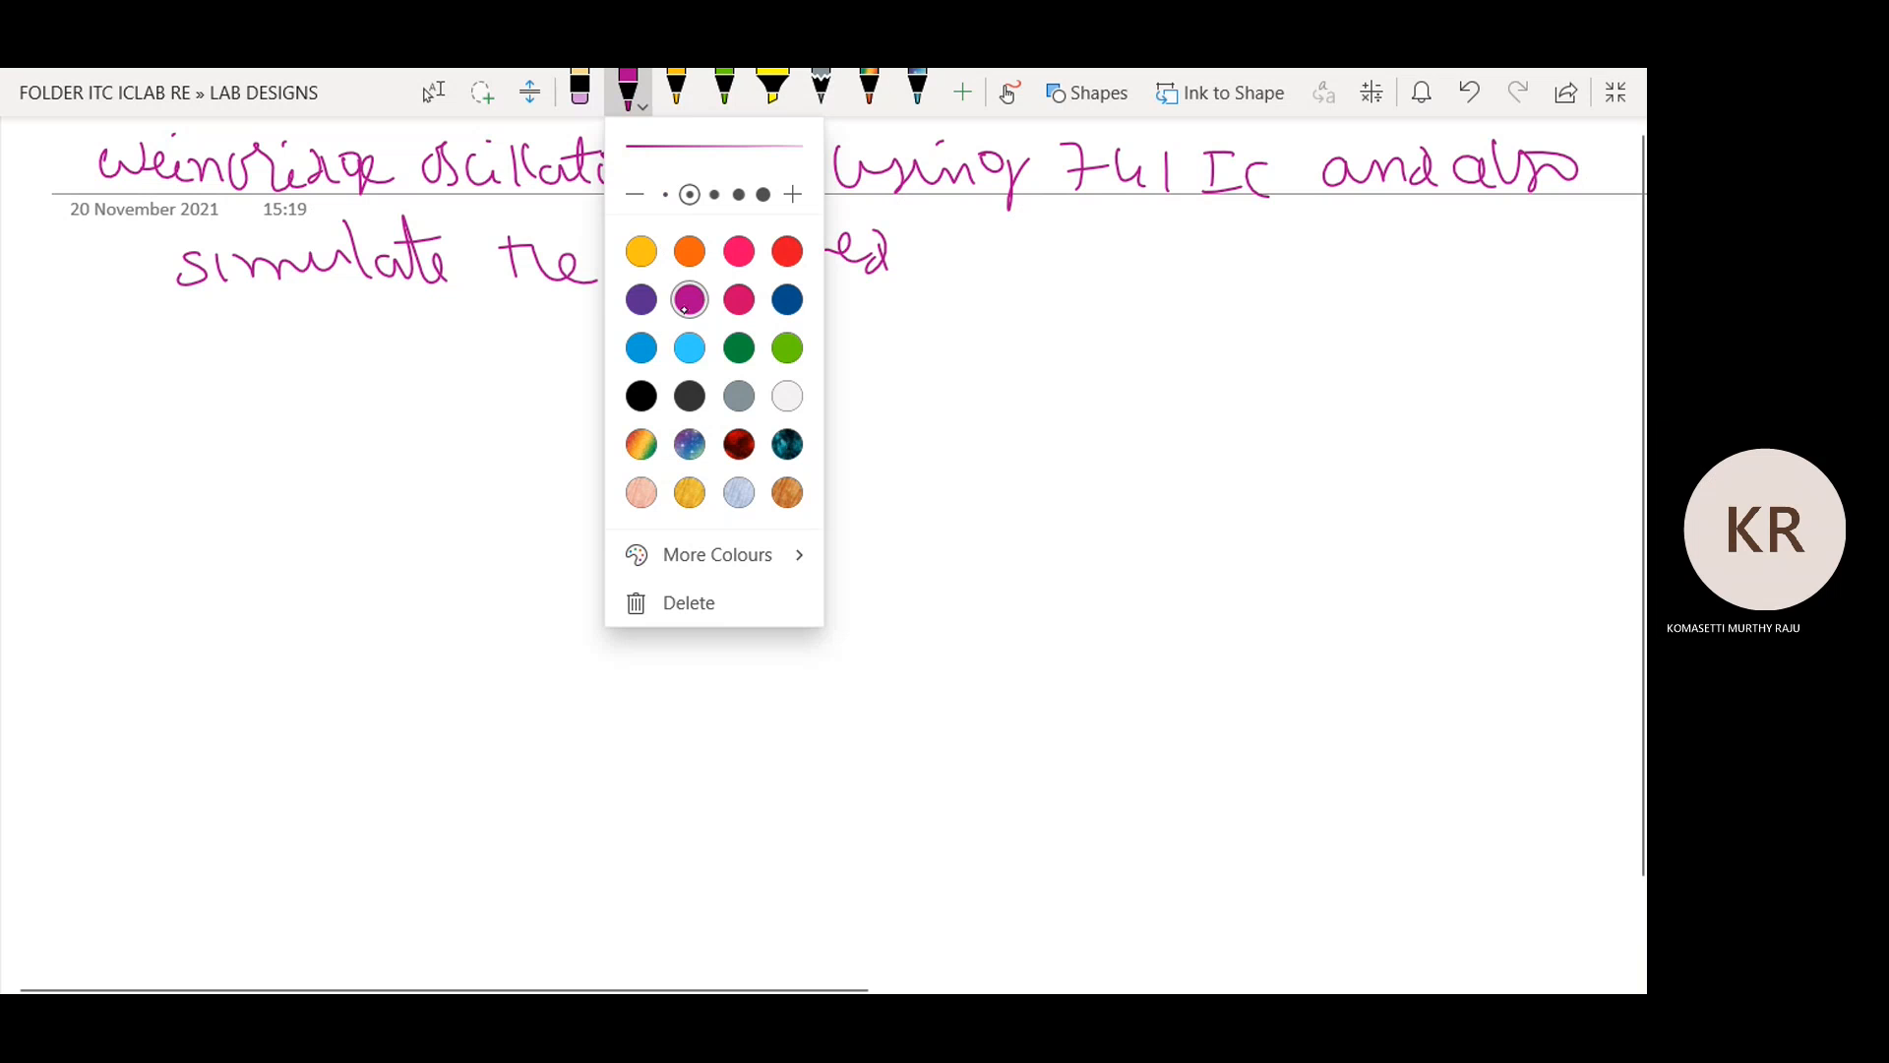
click(949, 262)
drag(962, 234, 972, 263)
mouse_move(983, 232)
mouse_down()
mouse_move(1006, 229)
mouse_move(1019, 267)
mouse_up()
mouse_move(1028, 223)
mouse_down()
mouse_move(1024, 267)
mouse_move(1056, 239)
mouse_move(1131, 268)
mouse_move(1241, 240)
mouse_move(1262, 258)
mouse_move(1251, 291)
mouse_move(1303, 228)
mouse_up()
mouse_move(1300, 232)
mouse_down()
mouse_move(1324, 267)
mouse_move(1367, 234)
mouse_move(1388, 268)
mouse_up()
drag(1409, 229, 1420, 269)
mouse_move(1422, 229)
mouse_down()
mouse_move(1439, 270)
mouse_move(1451, 248)
mouse_up()
mouse_move(1456, 244)
mouse_down()
mouse_move(1496, 266)
mouse_move(1535, 242)
mouse_move(1564, 260)
mouse_up()
drag(1551, 234, 1646, 260)
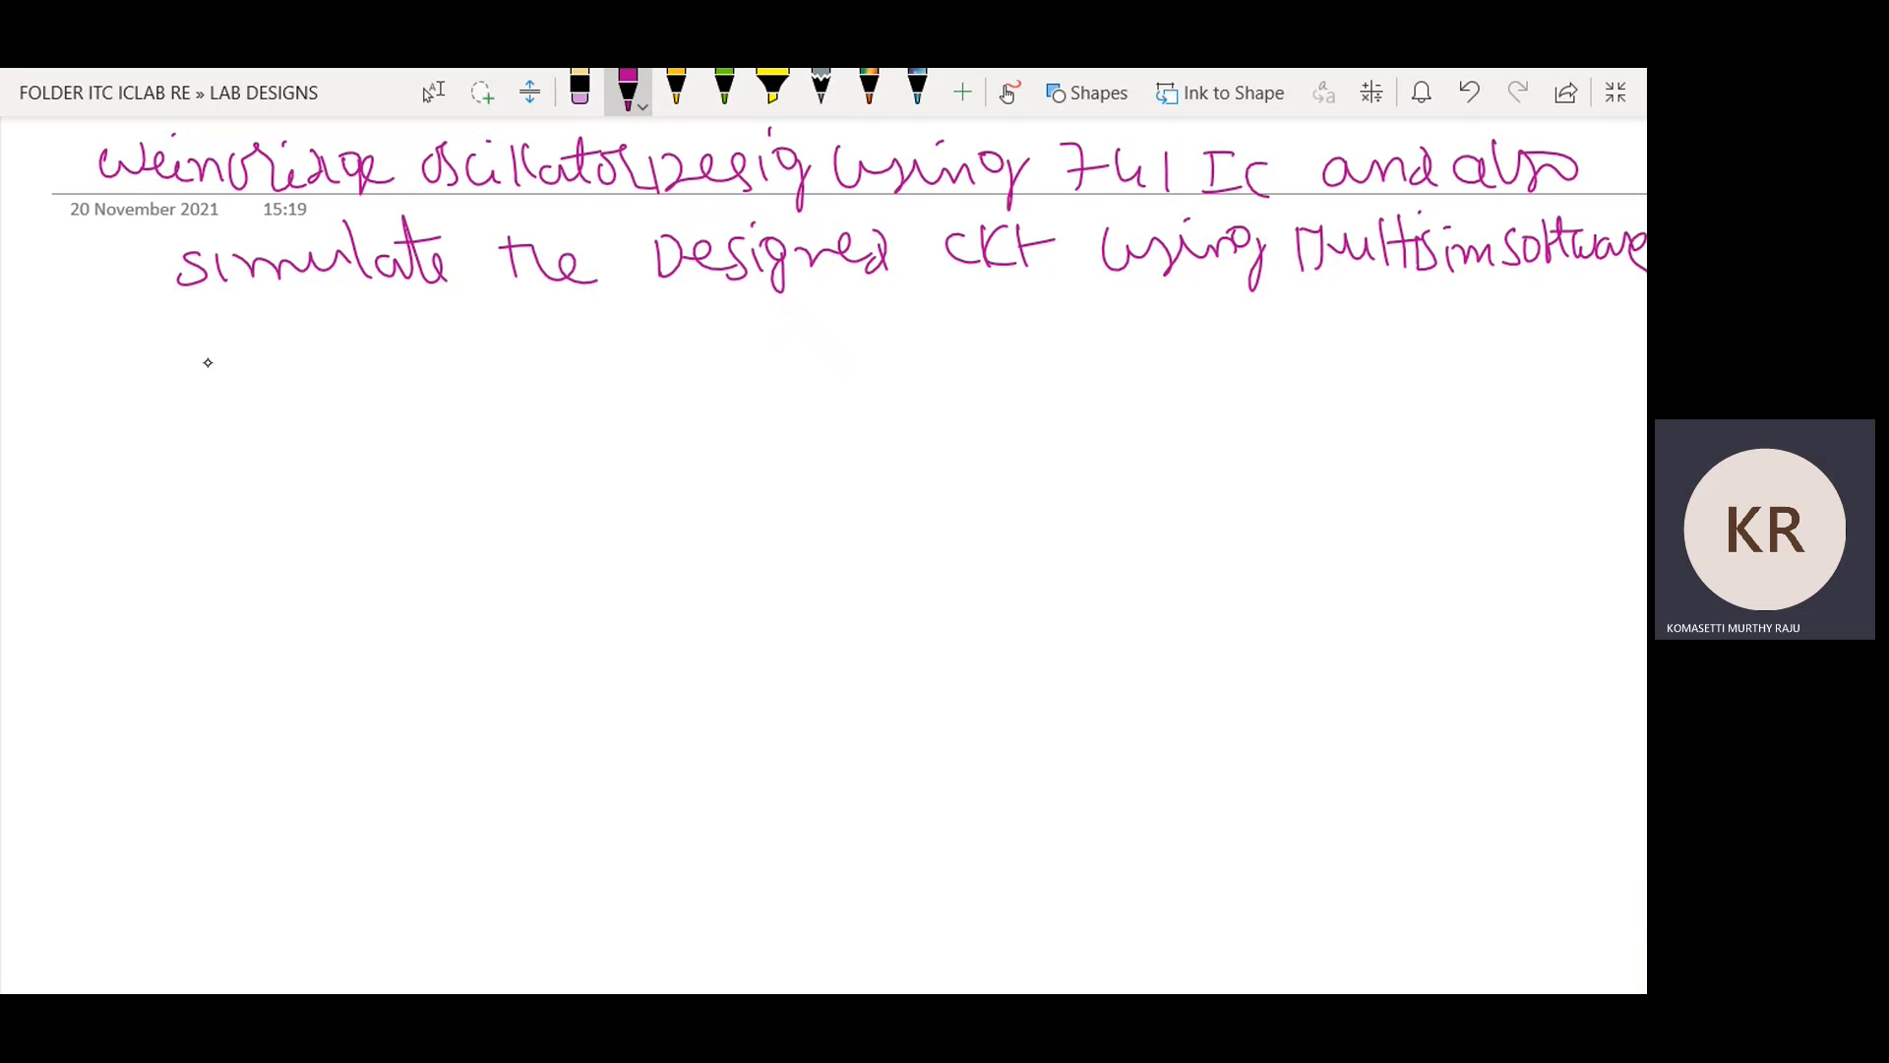
Handwrite the numbered heading "(1) Circuit Diagram" below the title and underline it.
drag(169, 366, 169, 407)
drag(194, 378, 227, 414)
drag(415, 370, 419, 395)
mouse_move(430, 376)
mouse_down()
mouse_move(439, 395)
mouse_move(480, 356)
mouse_move(508, 397)
mouse_move(574, 397)
mouse_move(596, 366)
mouse_move(643, 392)
mouse_up()
mouse_move(645, 350)
mouse_down()
mouse_move(665, 386)
mouse_move(944, 384)
mouse_up()
drag(362, 430, 938, 421)
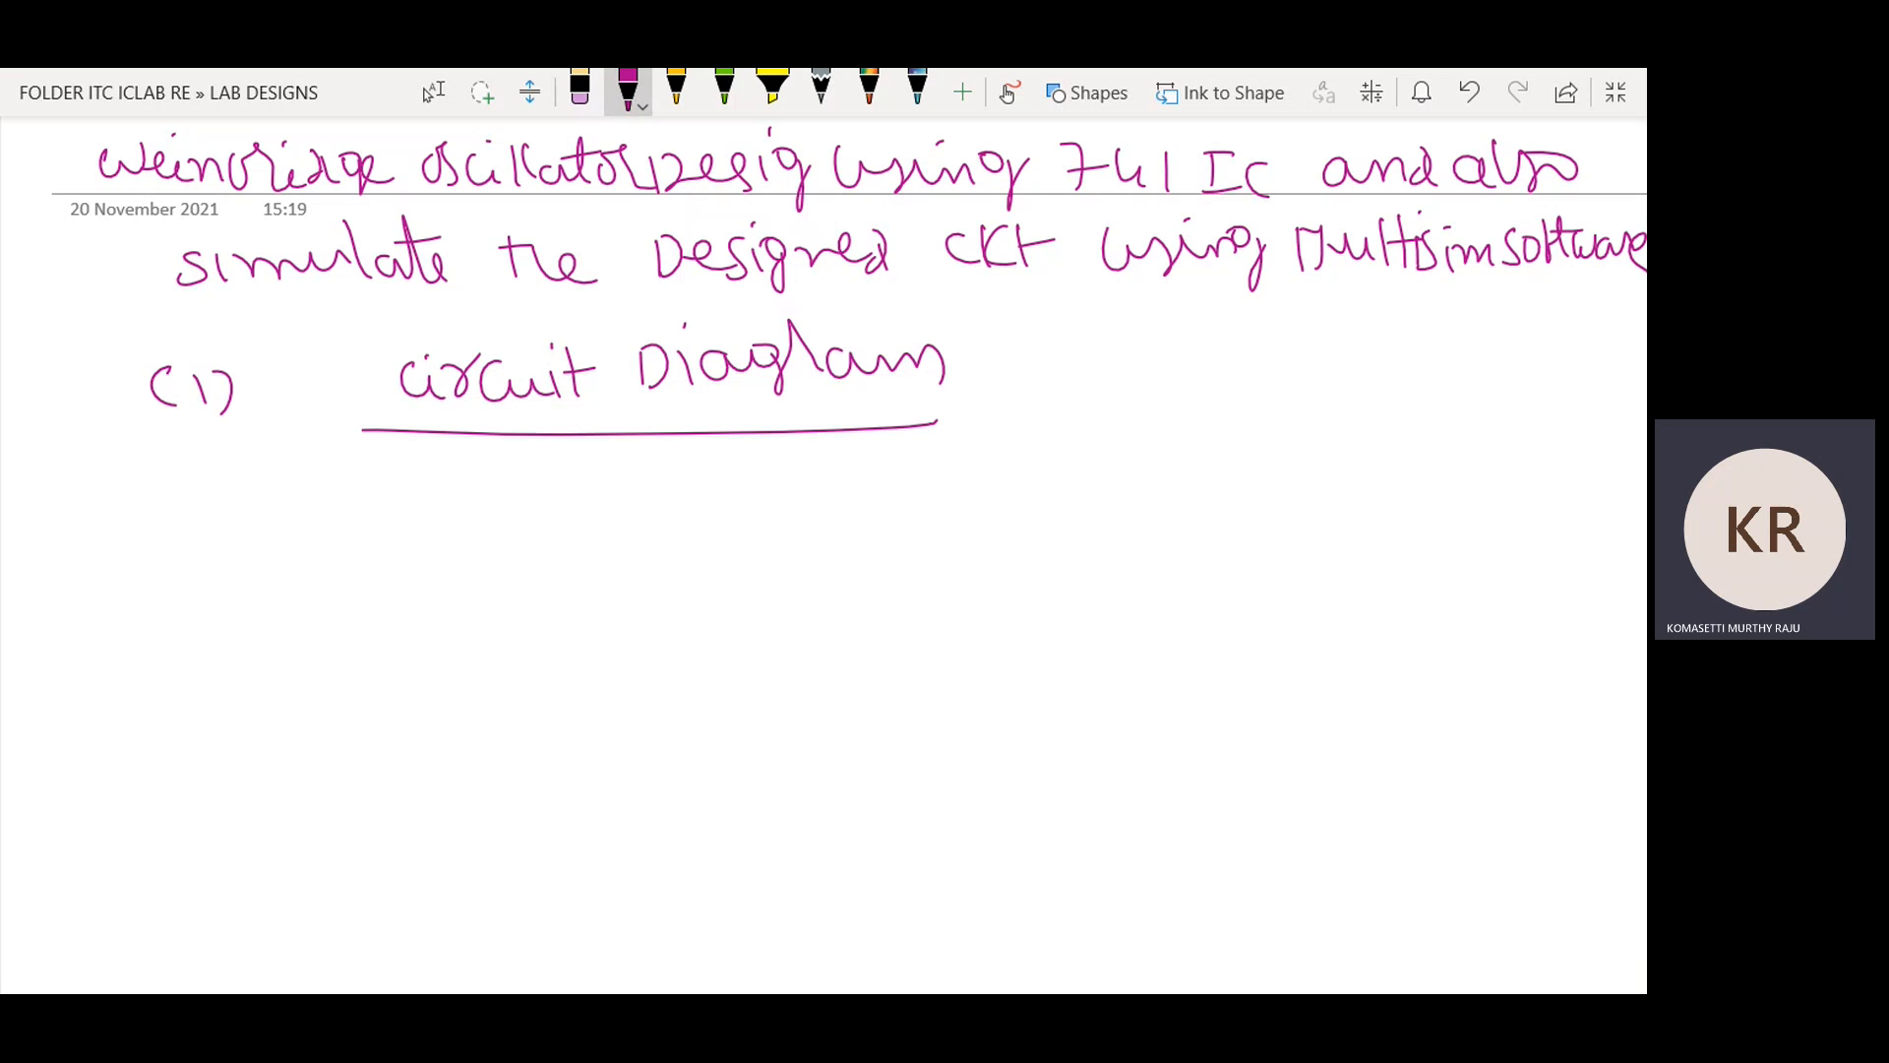
scroll(692, 202, down, 3)
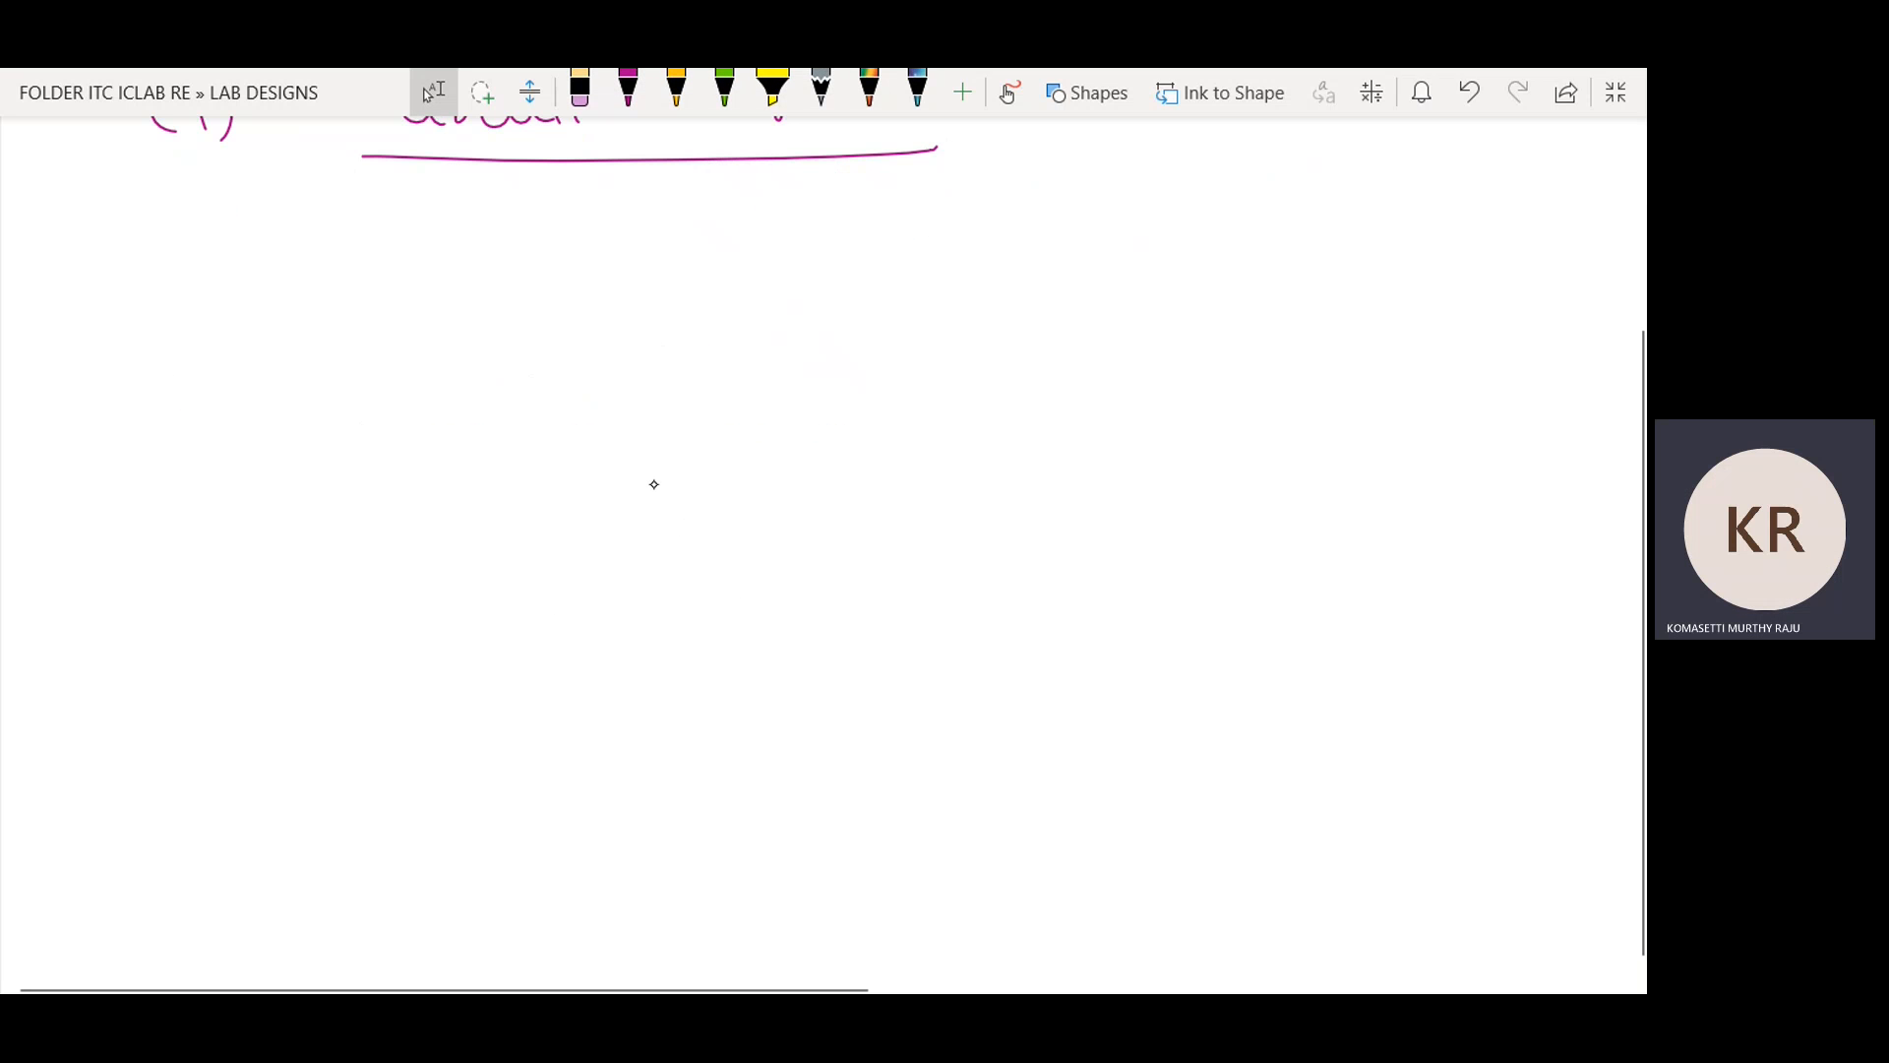
drag(627, 408, 629, 500)
mouse_move(627, 404)
mouse_down()
mouse_move(740, 433)
mouse_move(646, 495)
mouse_up()
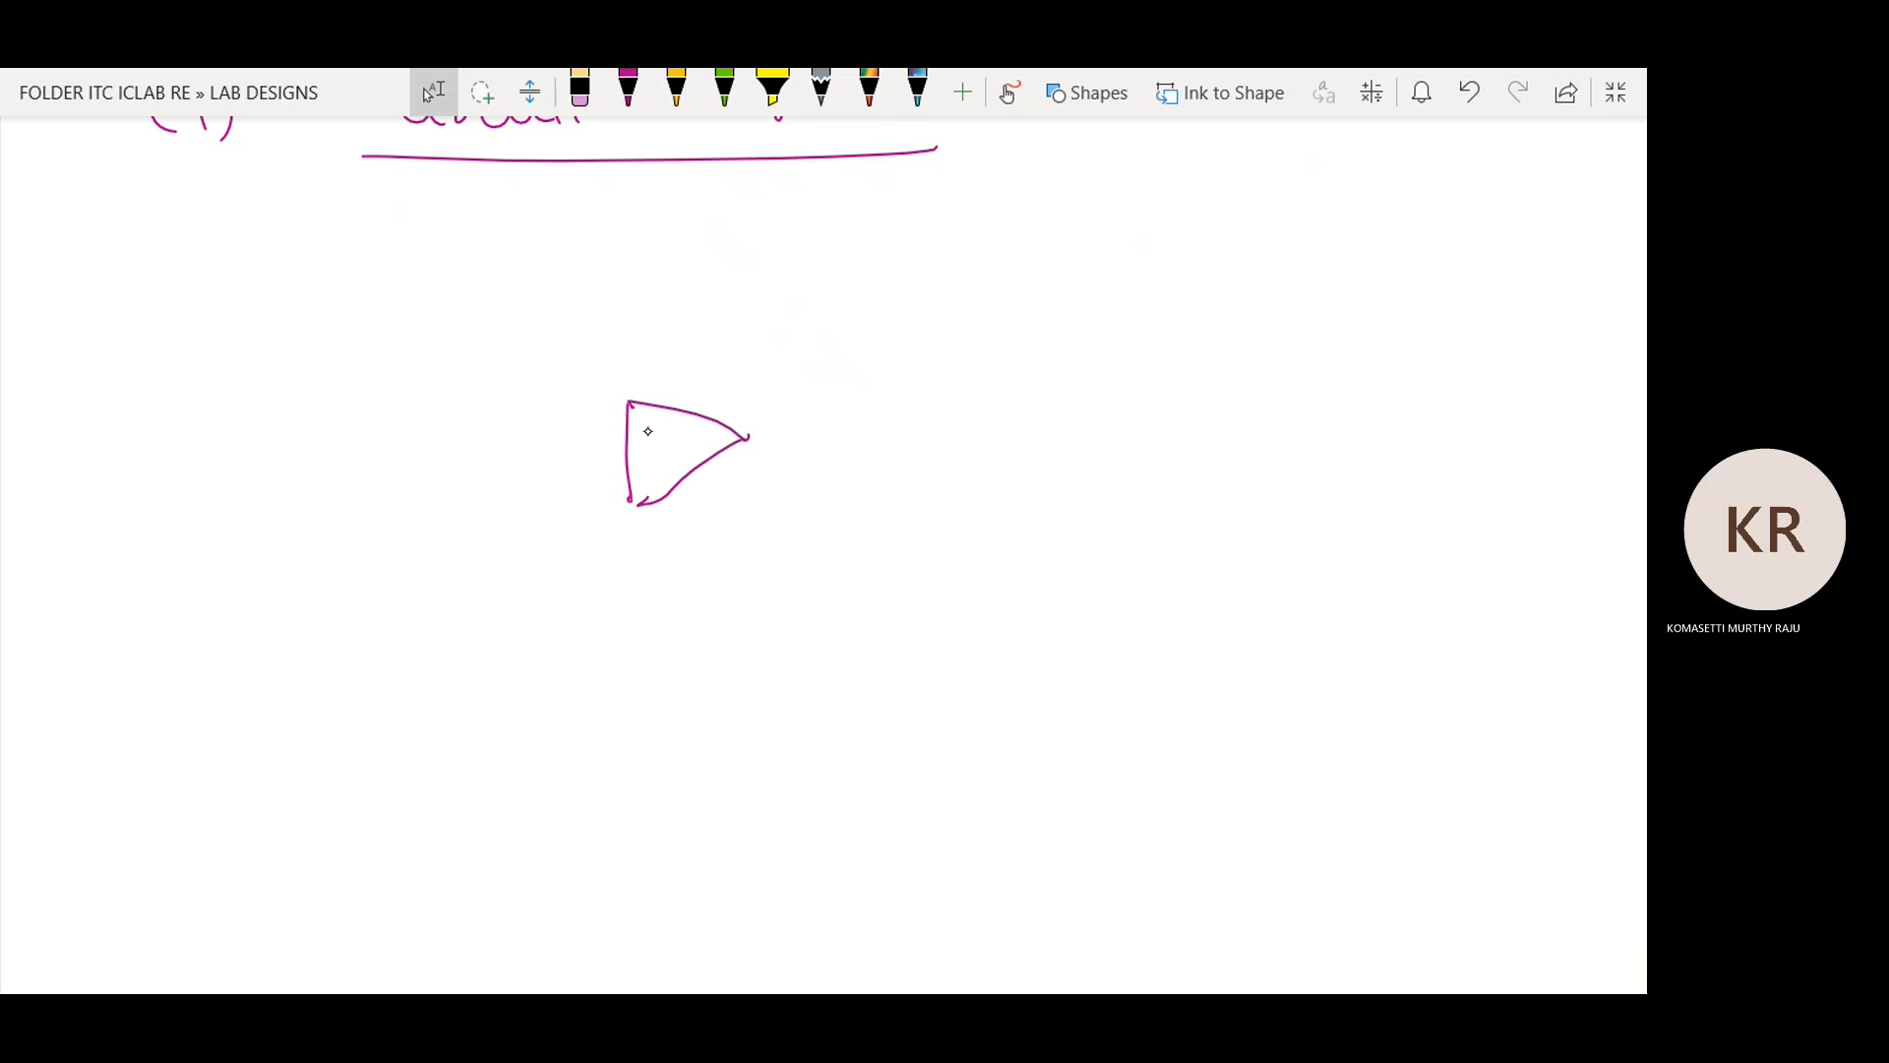
click(580, 91)
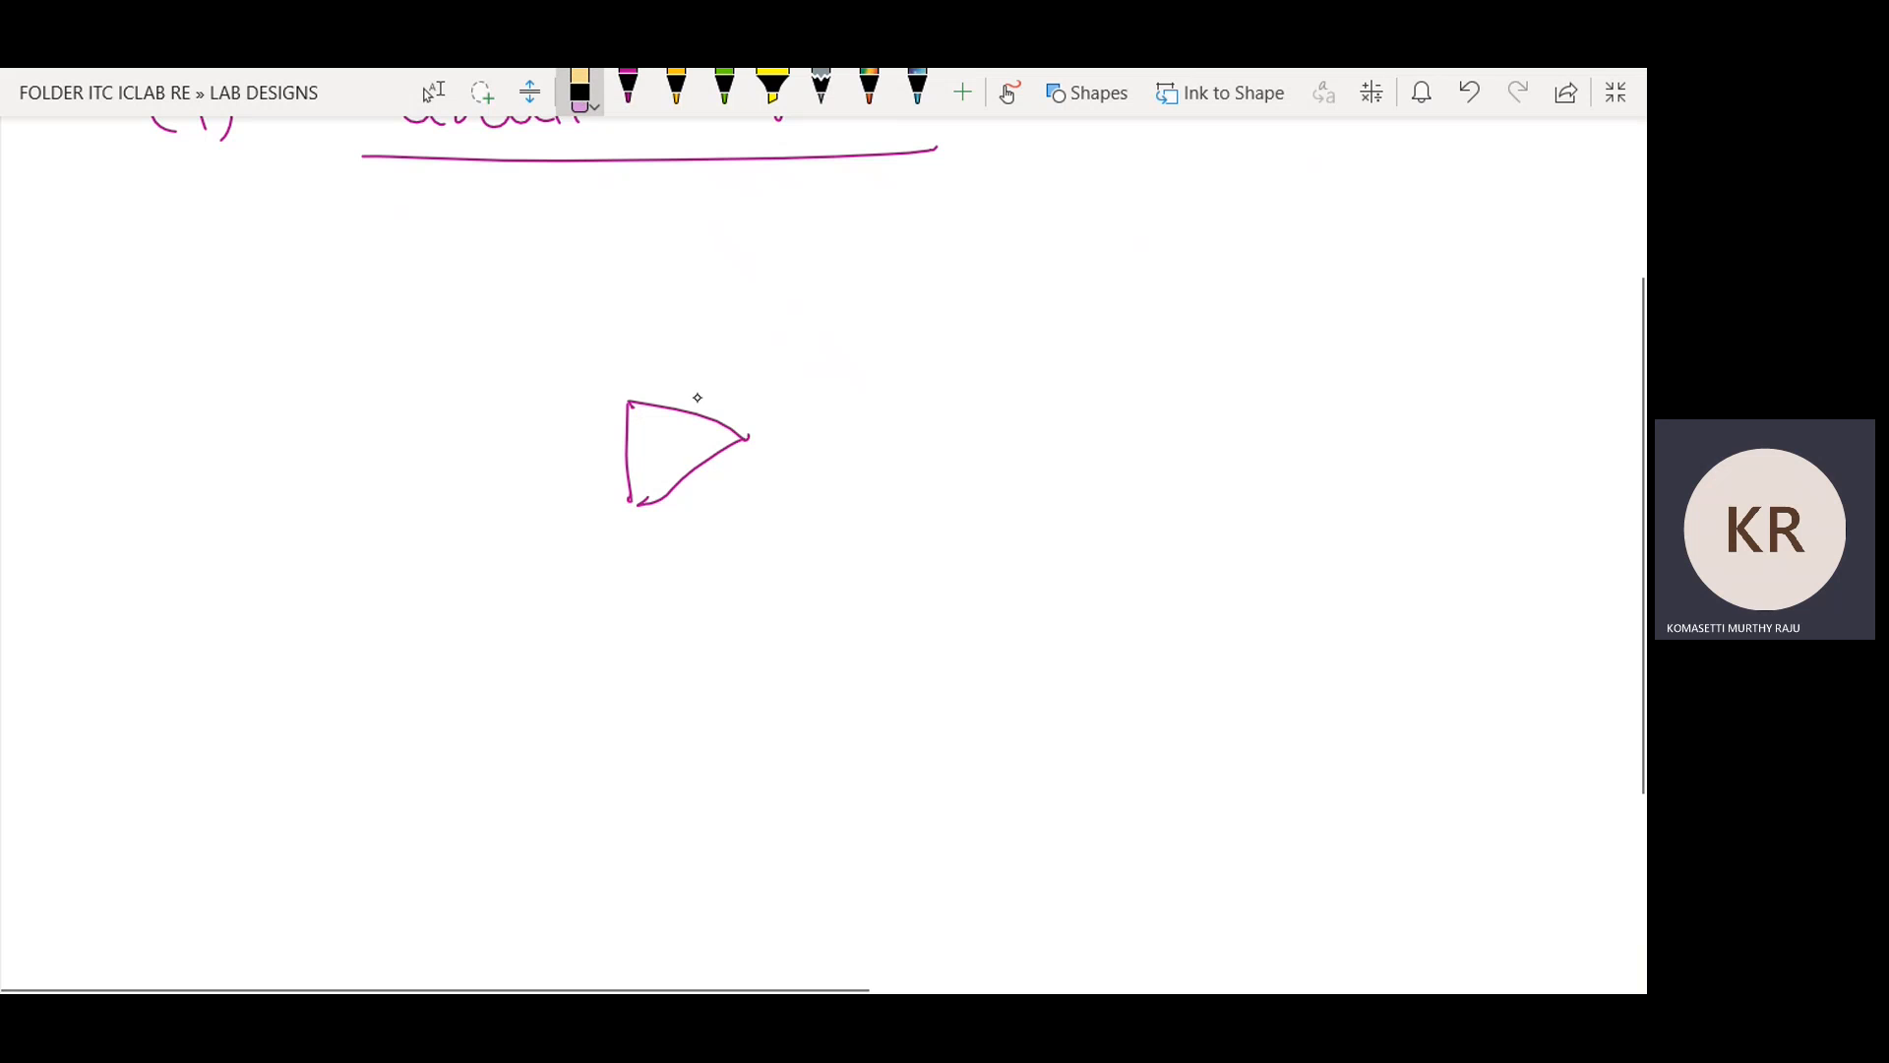
drag(698, 397, 716, 468)
Draw an op-amp triangle labelled 741 below the heading, with minus and plus signs at its inputs.
click(628, 89)
click(628, 89)
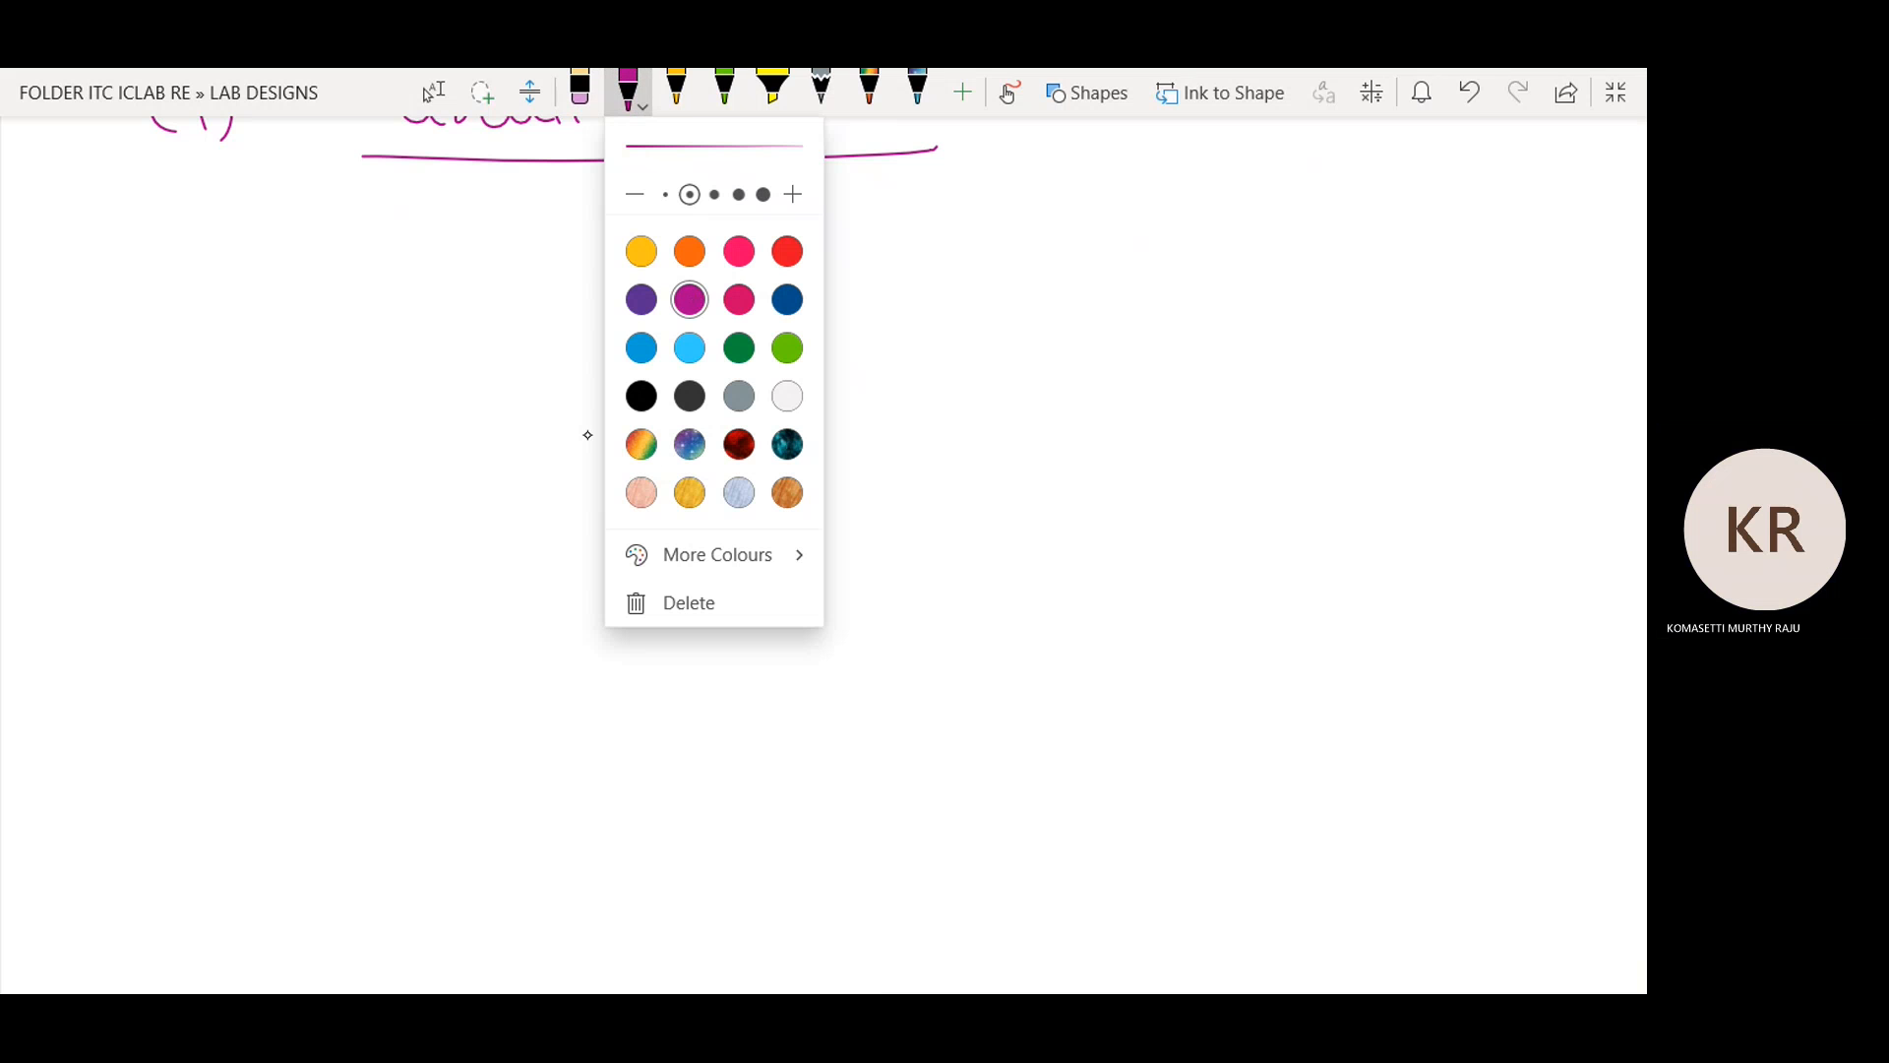
click(615, 396)
drag(611, 378, 625, 498)
mouse_move(614, 375)
mouse_down()
mouse_move(809, 420)
mouse_move(626, 489)
mouse_up()
mouse_move(668, 423)
mouse_down()
mouse_move(675, 450)
mouse_move(734, 445)
mouse_up()
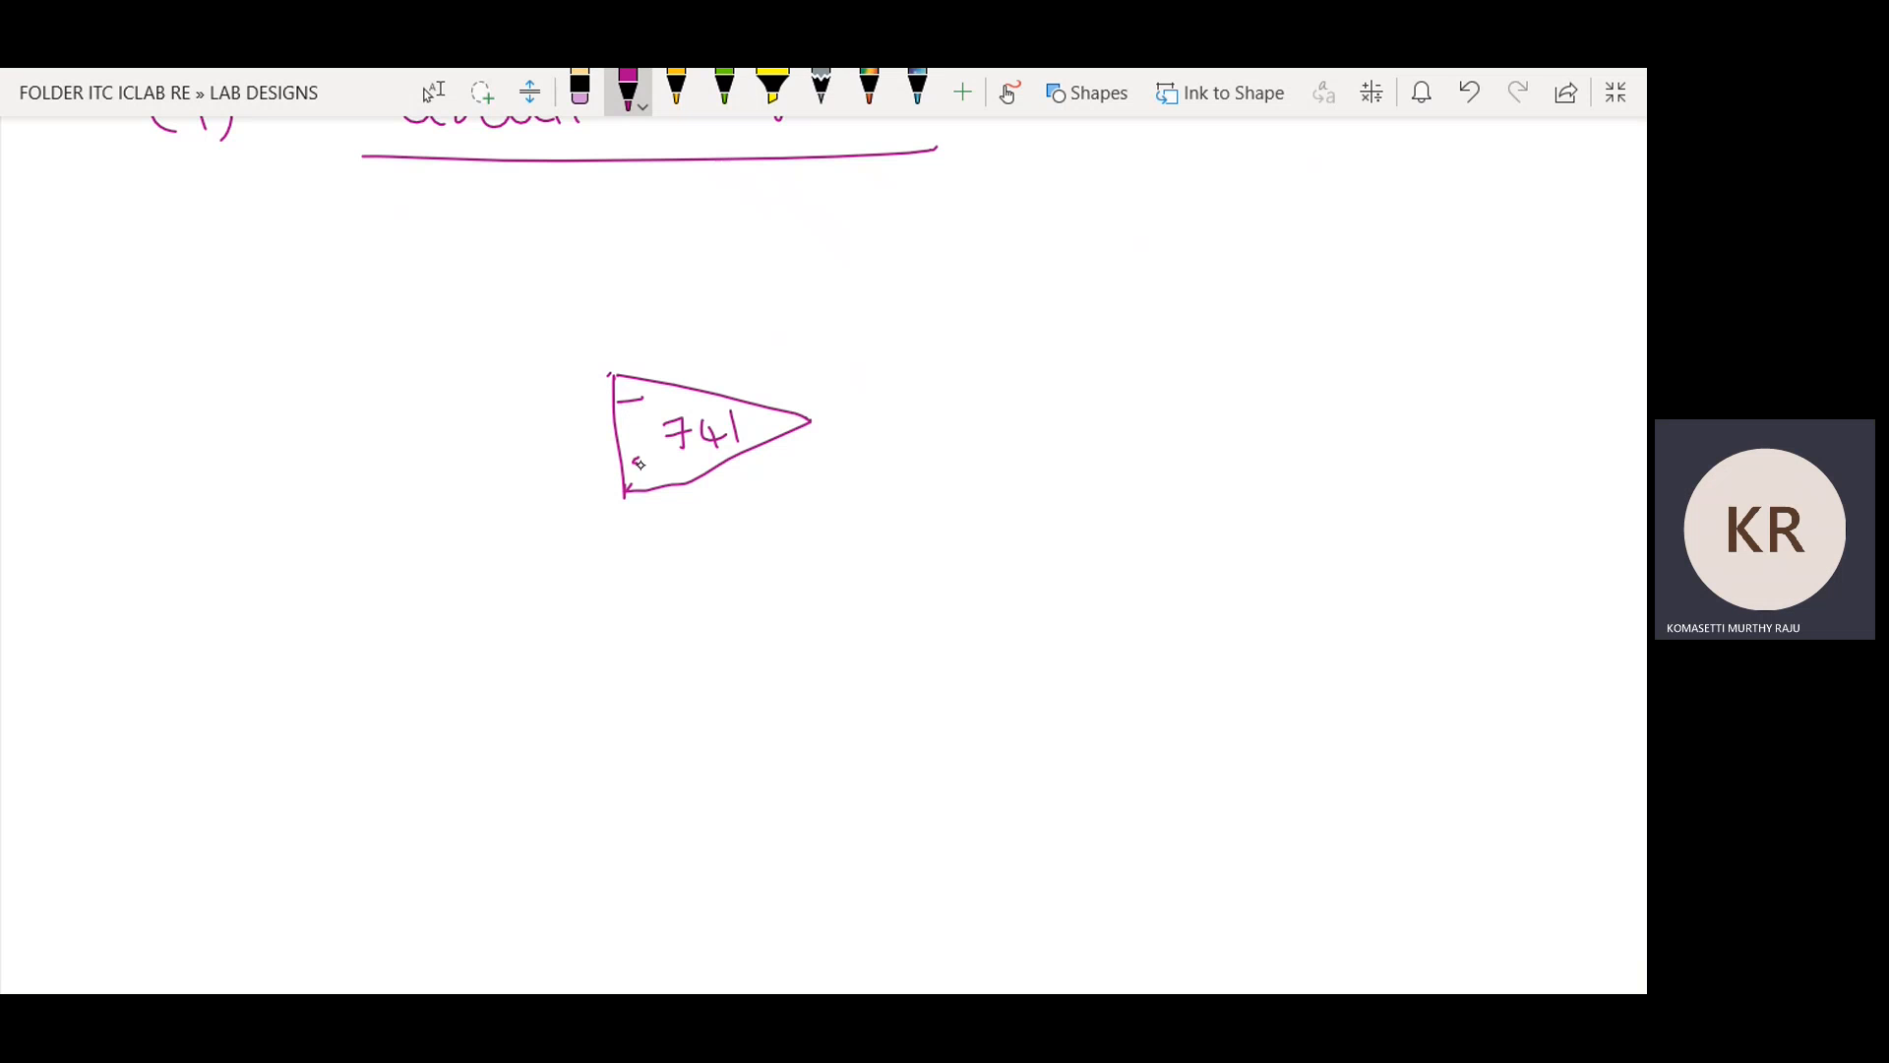
drag(635, 461, 673, 455)
Draw the op-amp's two input leads and output lead, numbering them pins 2, 3 and 6.
drag(526, 410, 644, 398)
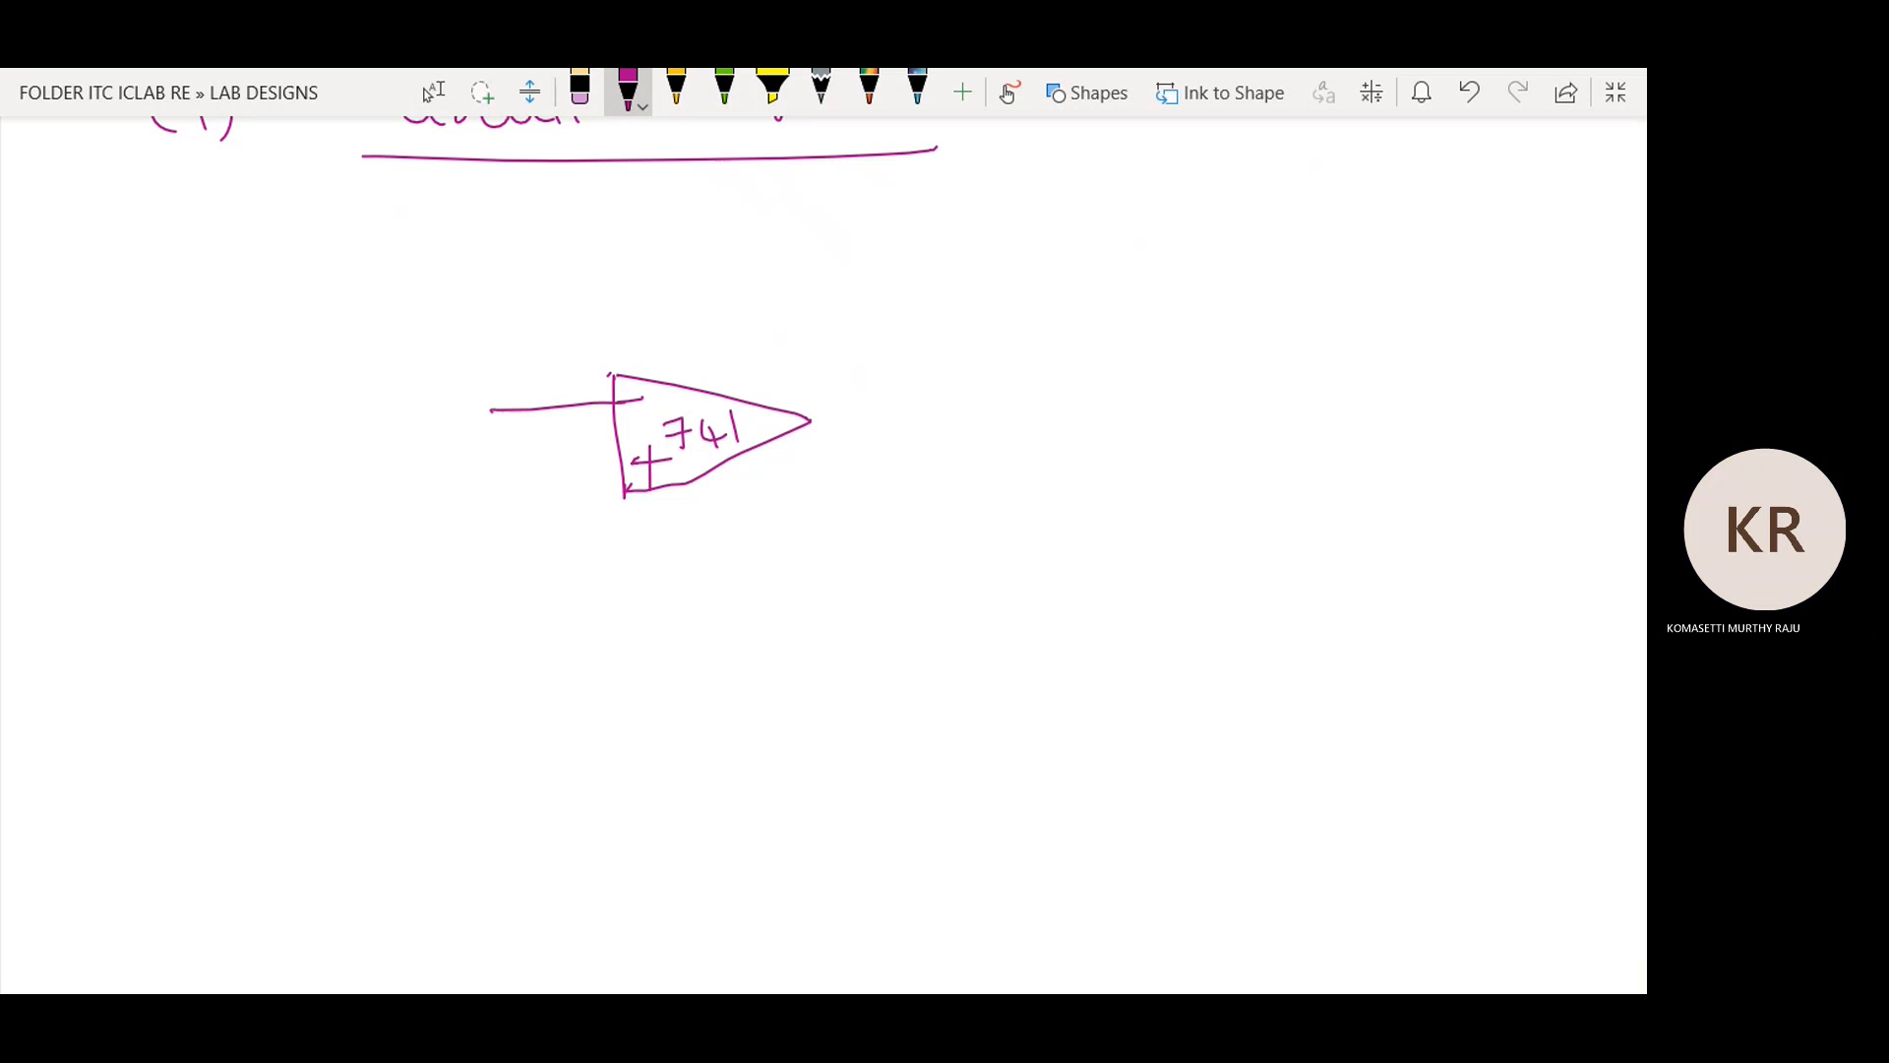
drag(510, 374, 556, 384)
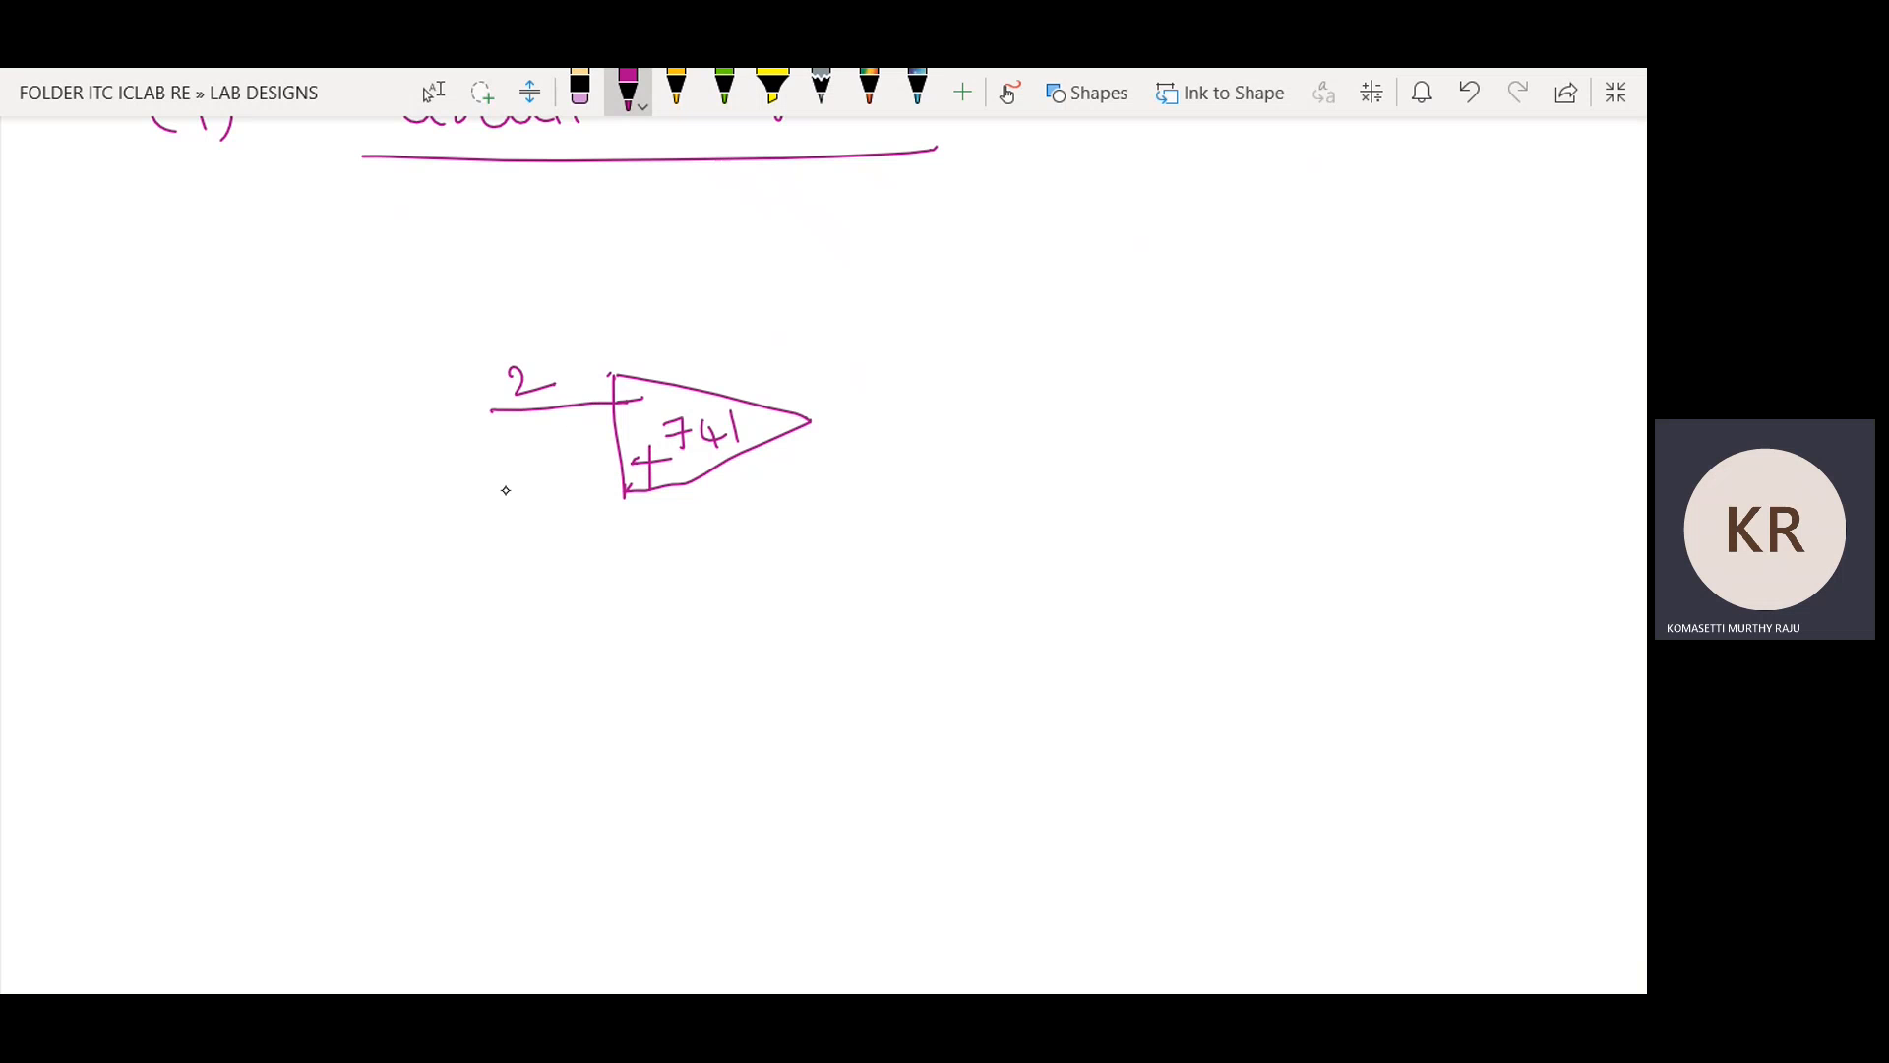
drag(521, 473, 616, 471)
drag(807, 422, 985, 402)
drag(881, 434, 860, 462)
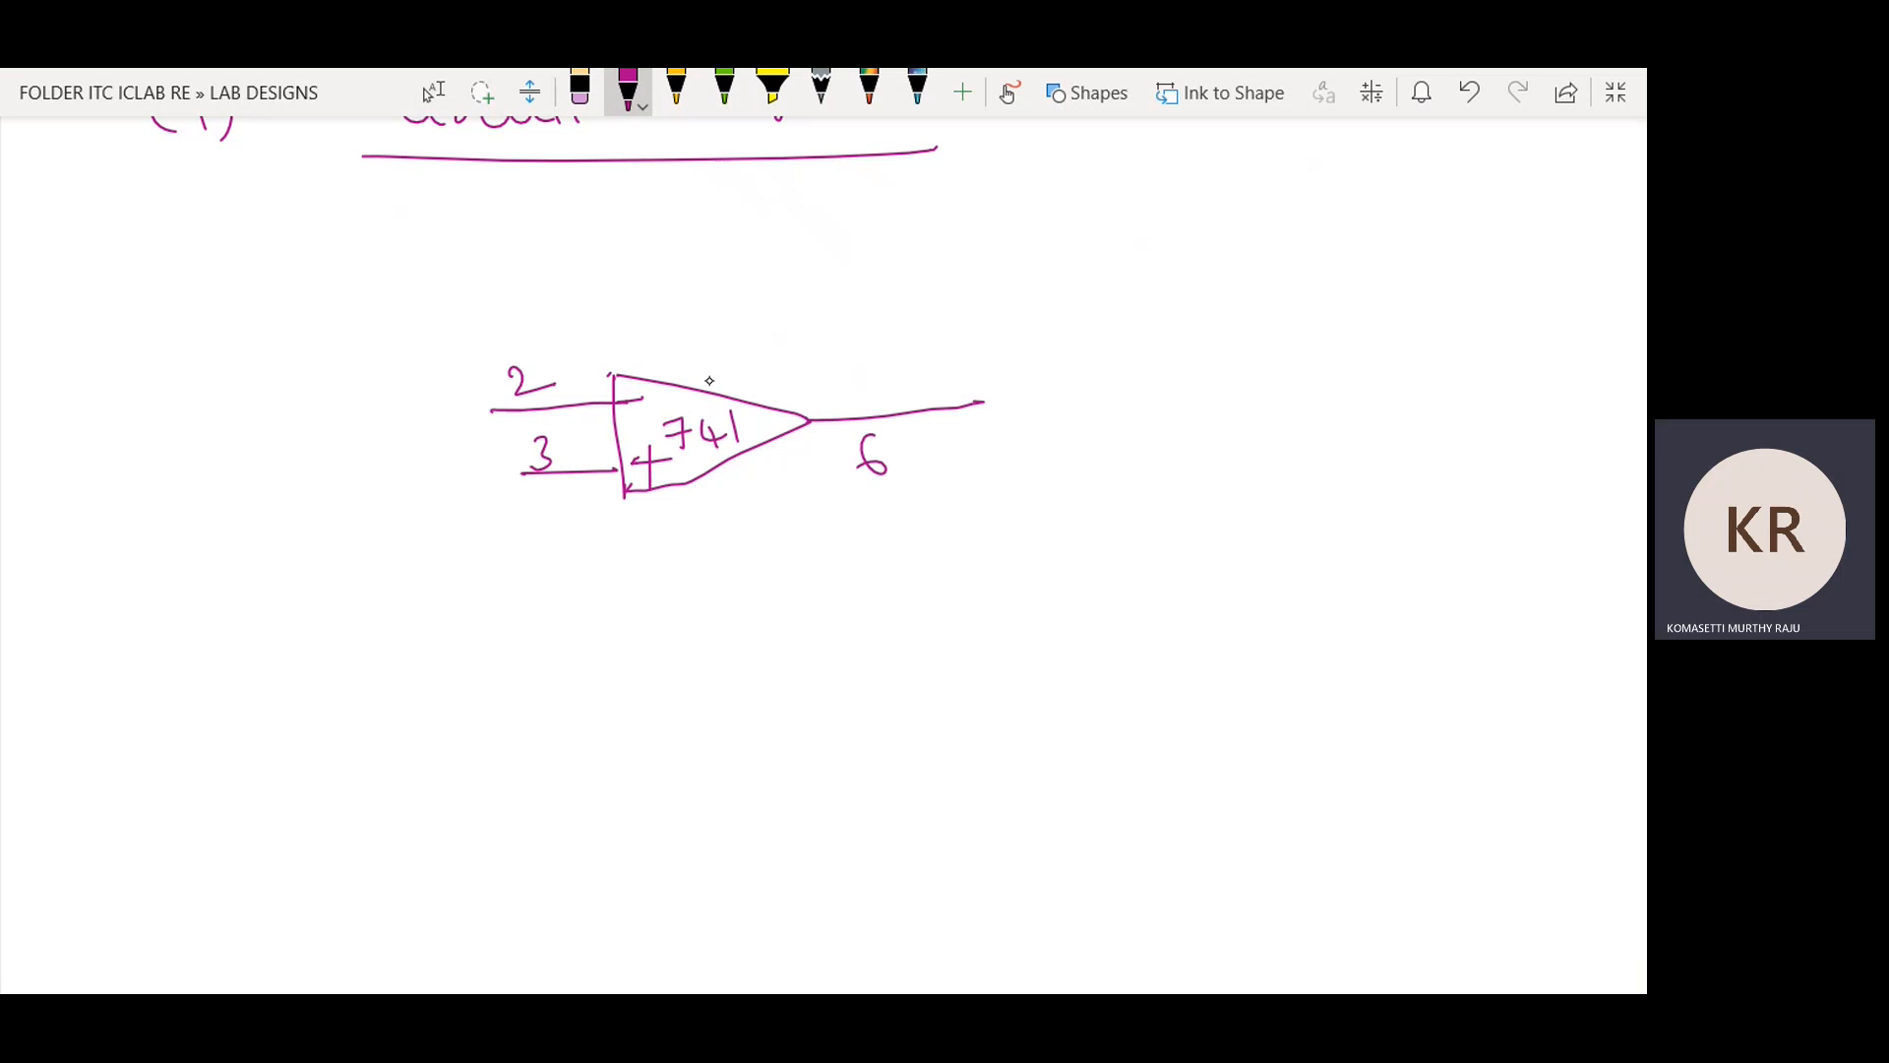
Draw the op-amp's upper and lower supply leads with terminal circles, numbered 7 and 4.
mouse_move(705, 387)
mouse_down()
mouse_move(694, 293)
mouse_move(758, 274)
mouse_move(756, 313)
mouse_up()
drag(740, 299, 776, 293)
mouse_move(720, 474)
mouse_down()
mouse_move(730, 559)
mouse_move(788, 612)
mouse_up()
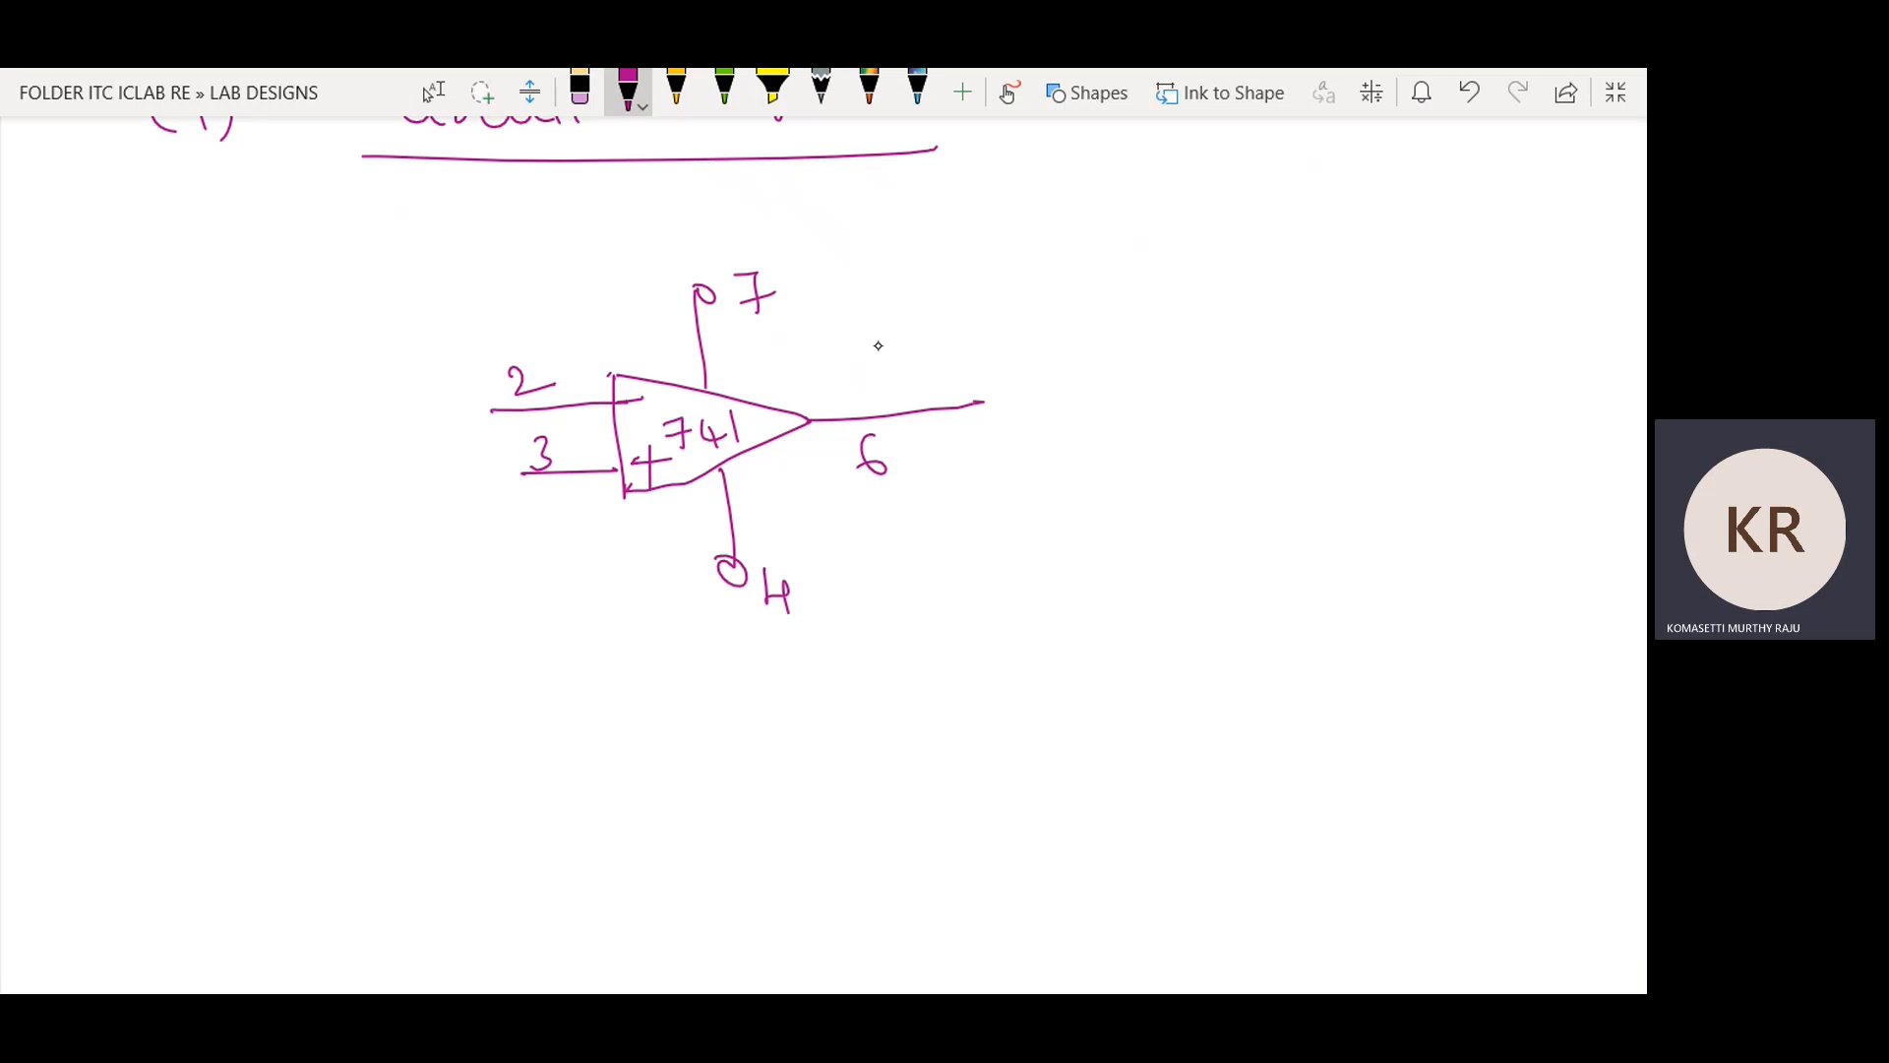
Handwrite the positive supply label "(+VCC=15V)" beside pin 7.
drag(812, 263, 804, 311)
mouse_move(811, 288)
mouse_down()
mouse_move(836, 285)
mouse_move(824, 305)
mouse_move(860, 272)
mouse_up()
drag(875, 277, 899, 302)
drag(905, 287, 940, 293)
mouse_move(950, 263)
mouse_down()
mouse_move(948, 295)
mouse_move(974, 293)
mouse_up()
drag(963, 258, 1011, 258)
drag(1017, 250, 1013, 320)
Handwrite the negative supply label "(-VEE=-15V)" beside pin 4 and erase its leading "-V".
drag(824, 545, 841, 602)
drag(834, 580, 927, 553)
drag(905, 575, 925, 573)
drag(907, 595, 940, 585)
drag(938, 555, 1009, 559)
drag(982, 580, 1056, 570)
mouse_move(1063, 538)
mouse_down()
mouse_move(1089, 532)
mouse_move(1099, 565)
mouse_move(1111, 528)
mouse_up()
mouse_move(1125, 527)
mouse_down()
mouse_move(1141, 528)
mouse_move(1127, 595)
mouse_up()
click(579, 88)
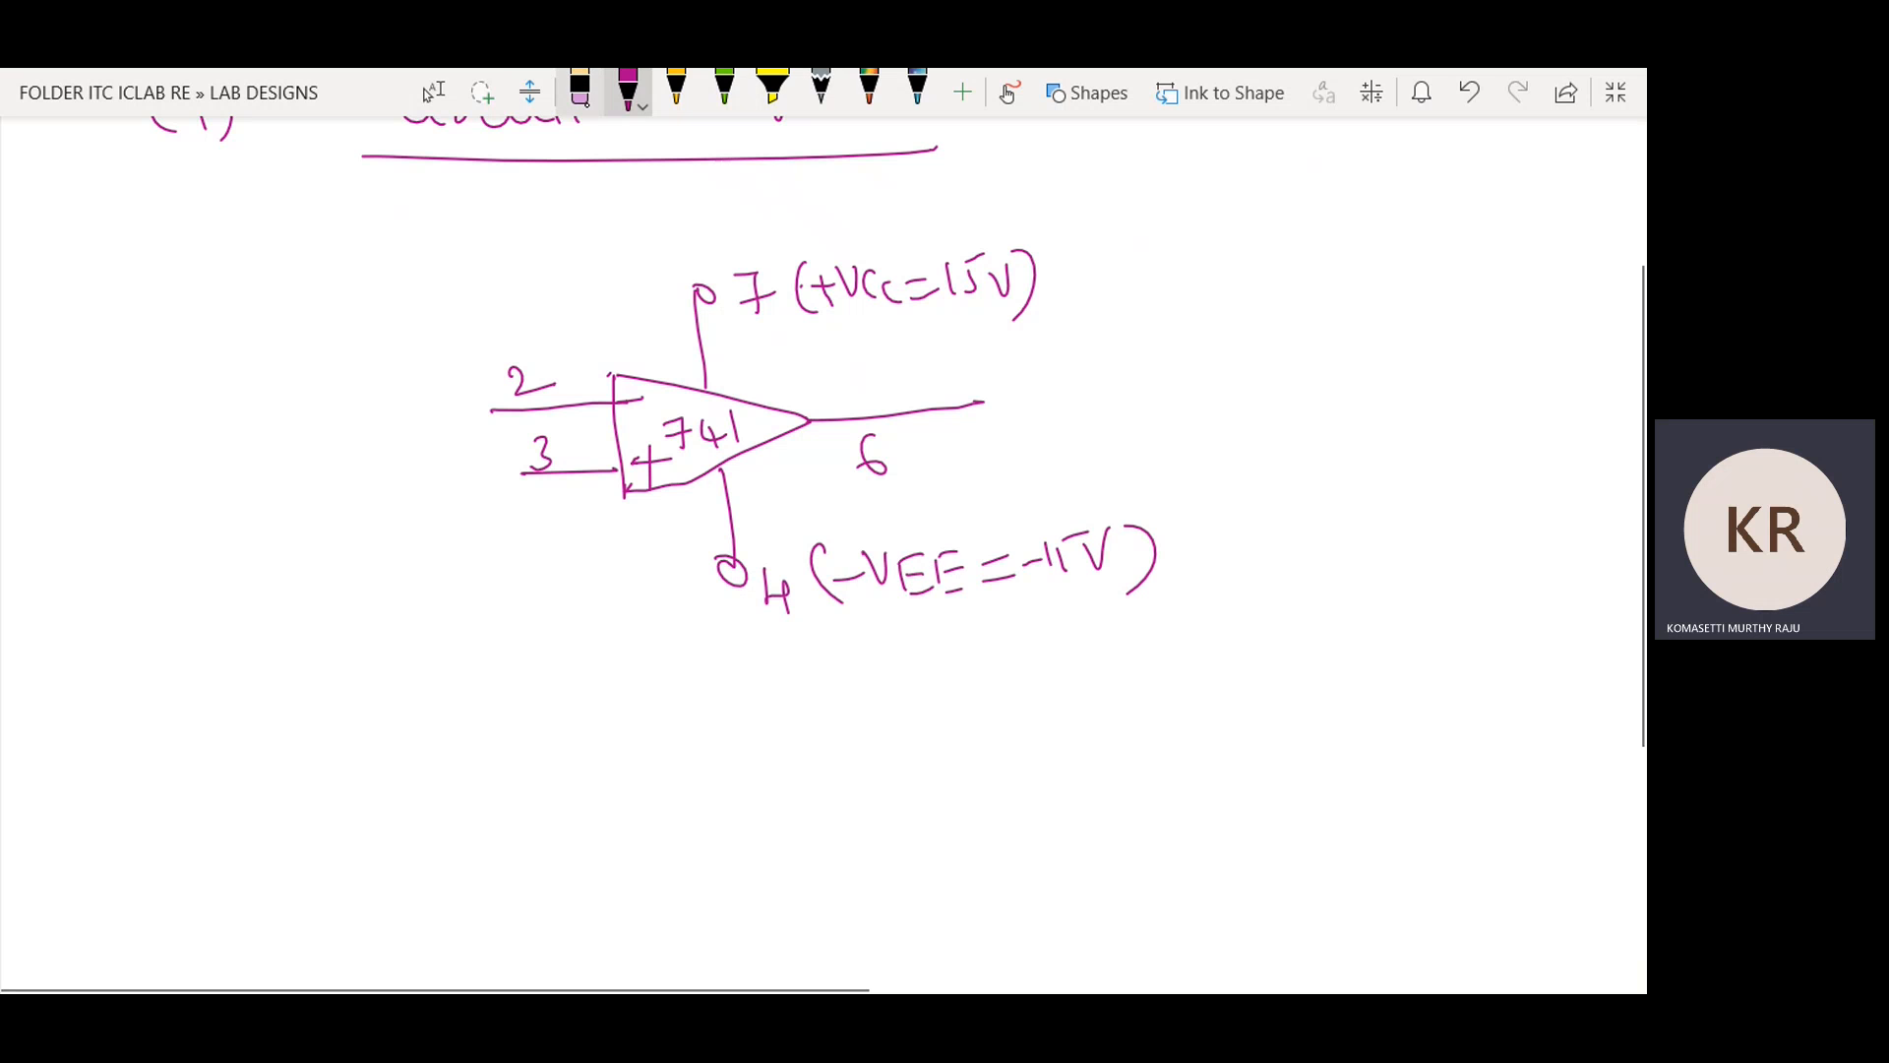
drag(836, 581, 875, 562)
Change the pen colour to pinkish red and extend the op-amp's output line from pin 6.
click(628, 89)
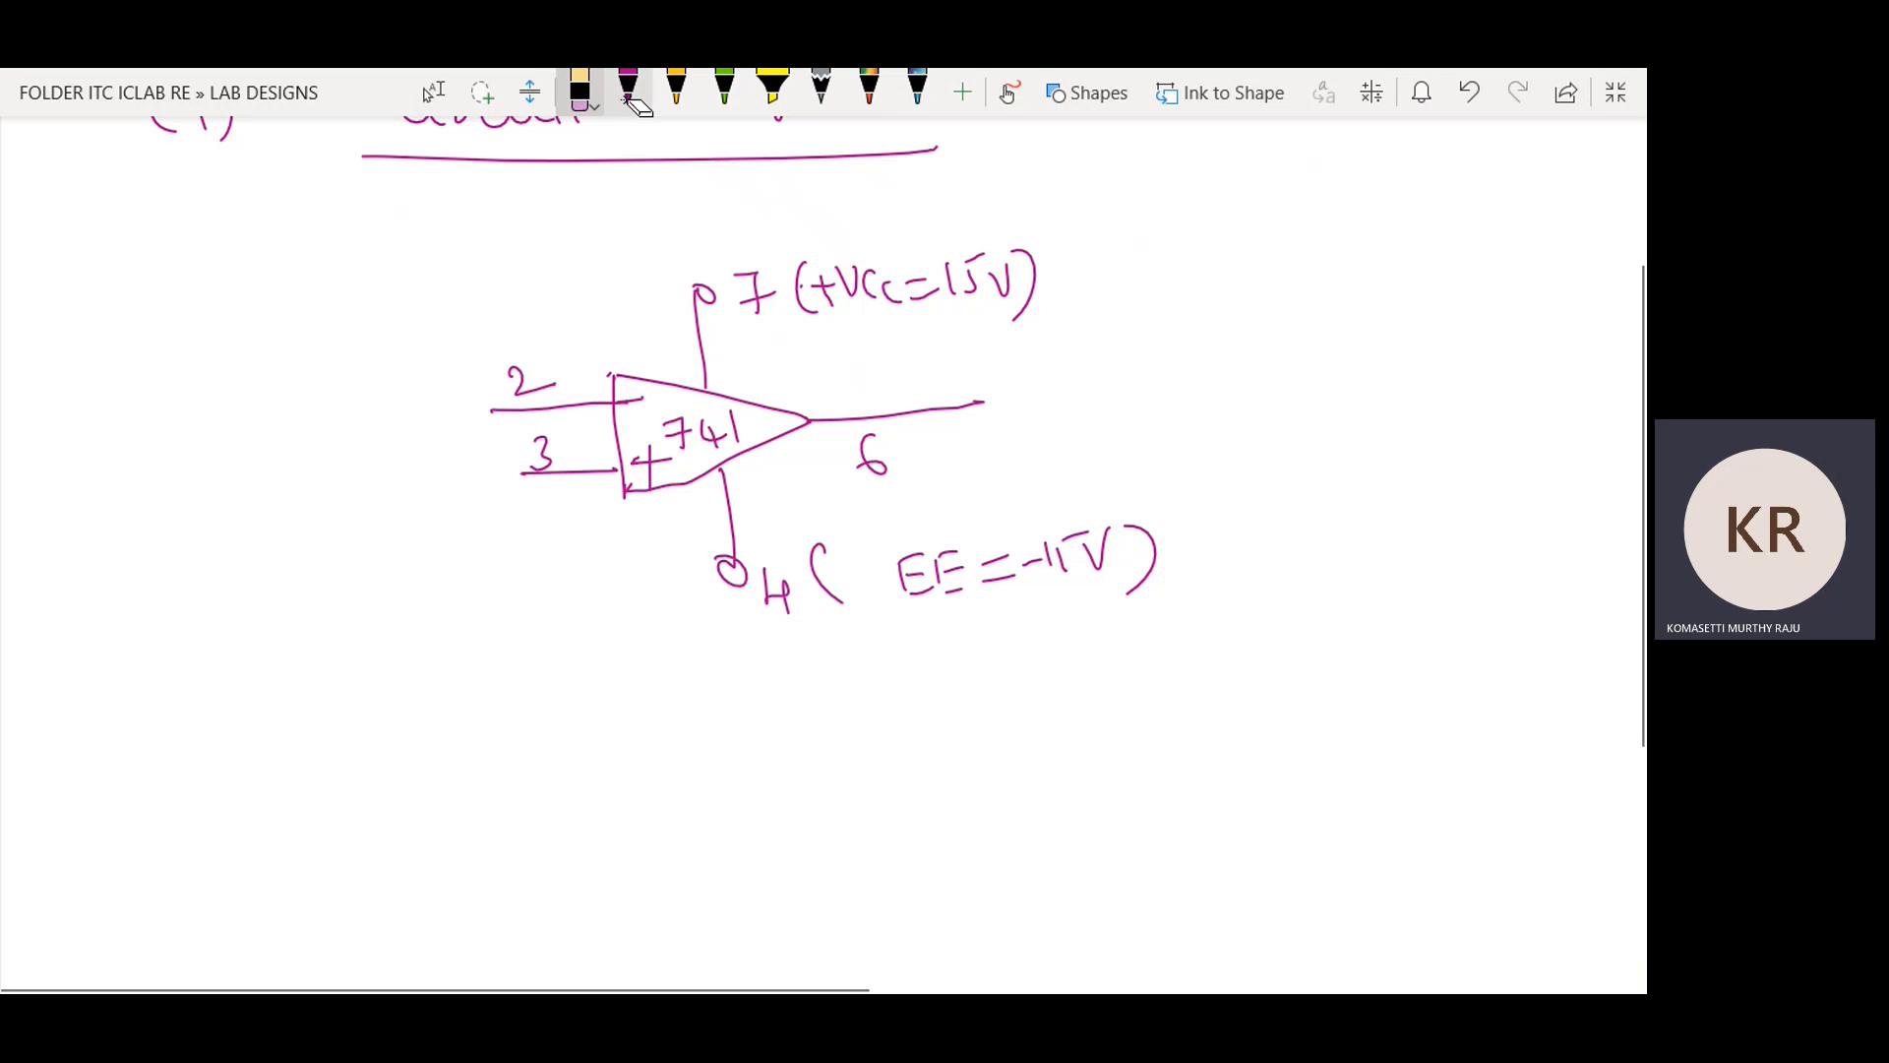
click(628, 88)
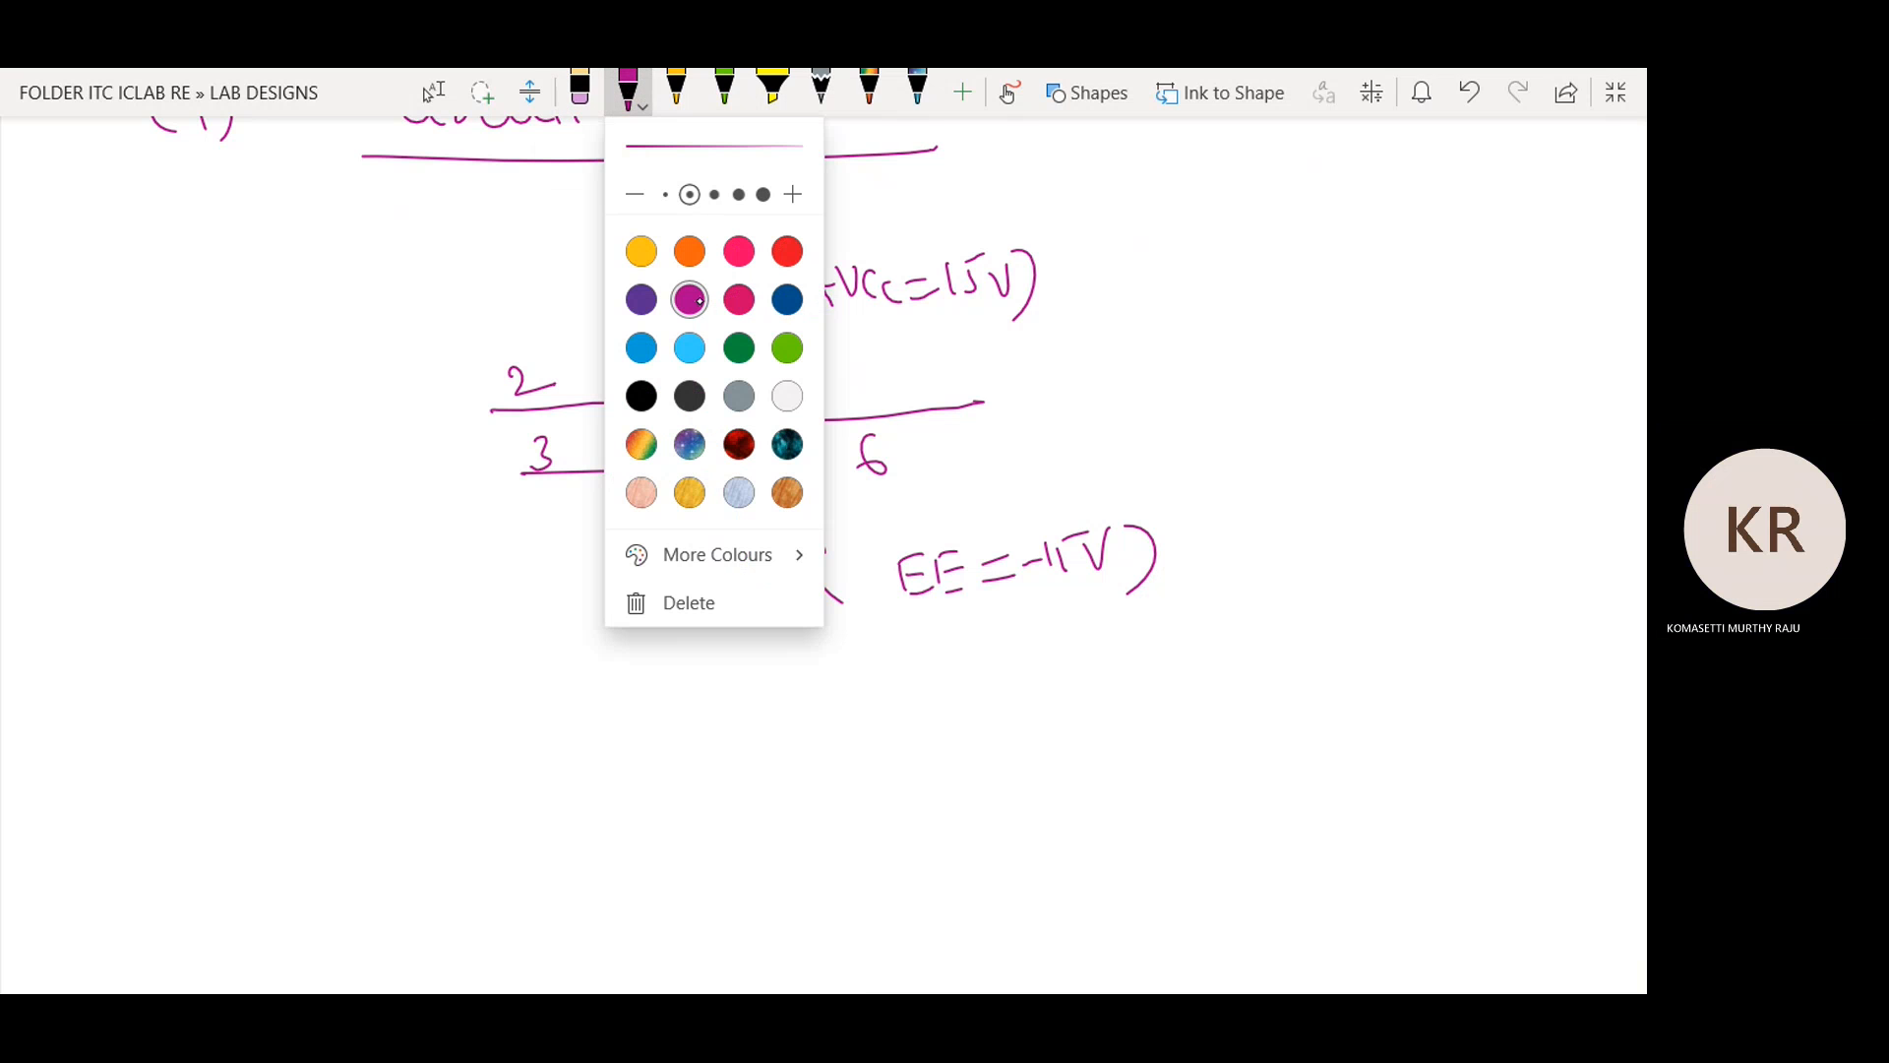
click(739, 299)
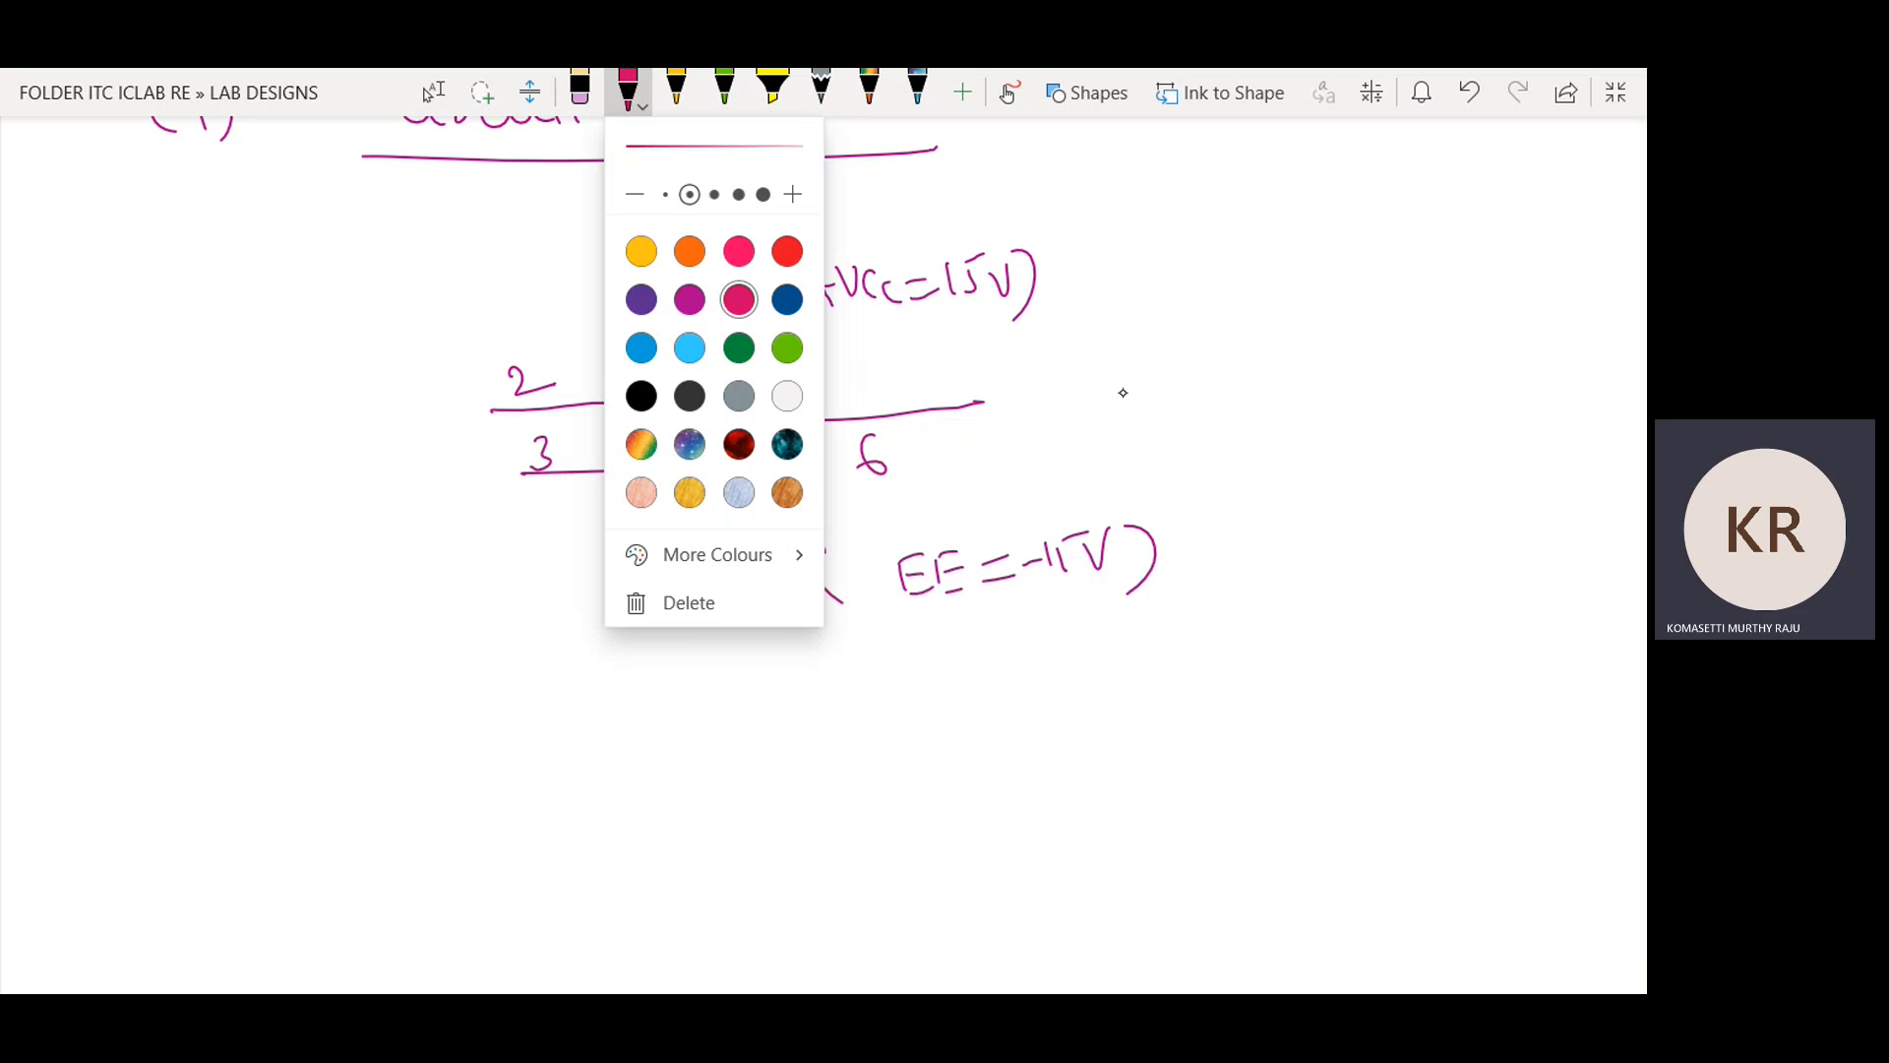
click(991, 391)
drag(979, 403, 1138, 395)
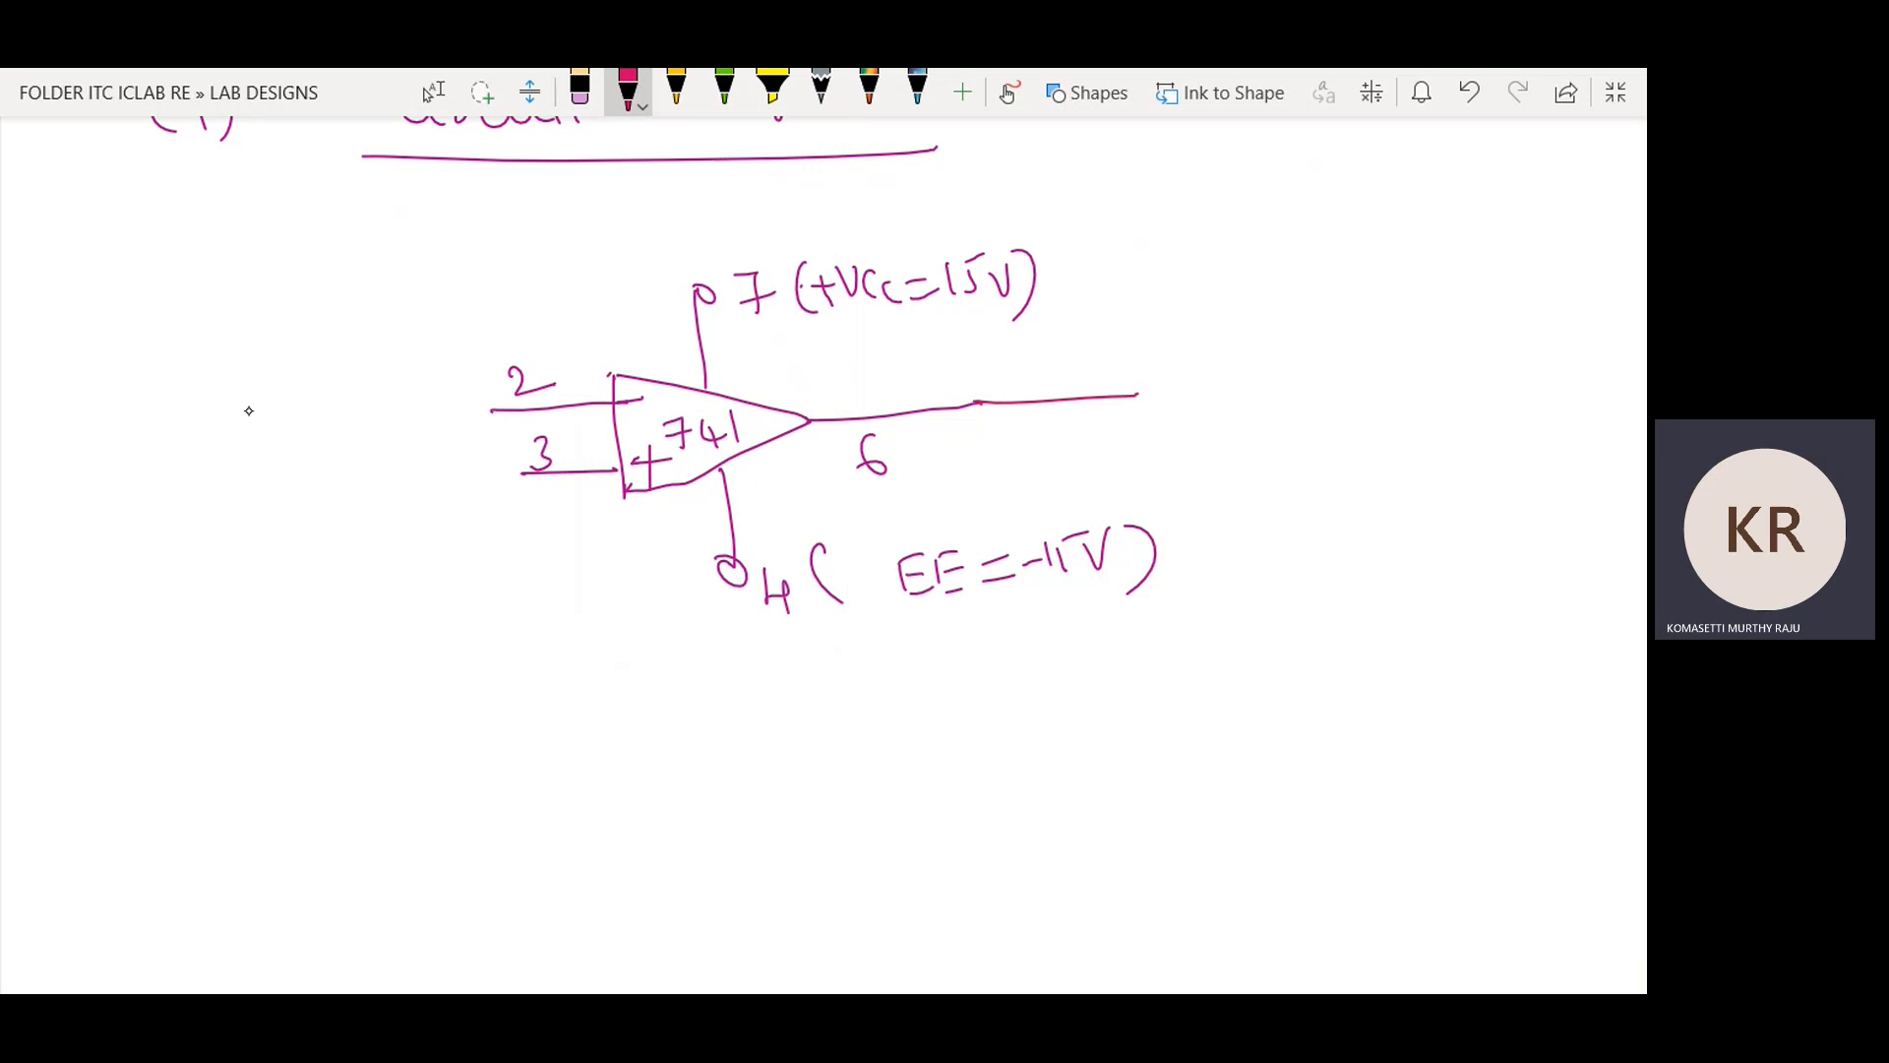
Draw a resistor labelled Ri from pin 2 to a ground symbol.
mouse_move(205, 414)
mouse_down()
mouse_move(335, 379)
mouse_move(354, 408)
mouse_move(472, 397)
mouse_up()
drag(331, 352, 359, 316)
mouse_move(215, 414)
mouse_down()
mouse_move(204, 494)
mouse_move(224, 493)
mouse_up()
drag(203, 511, 239, 506)
drag(208, 525, 247, 520)
Draw a variable feedback resistor labelled Rf, connecting pin 2 over the op-amp to the output line.
mouse_move(474, 404)
mouse_down()
mouse_move(450, 248)
mouse_move(661, 233)
mouse_move(795, 191)
mouse_move(1025, 186)
mouse_move(1102, 394)
mouse_up()
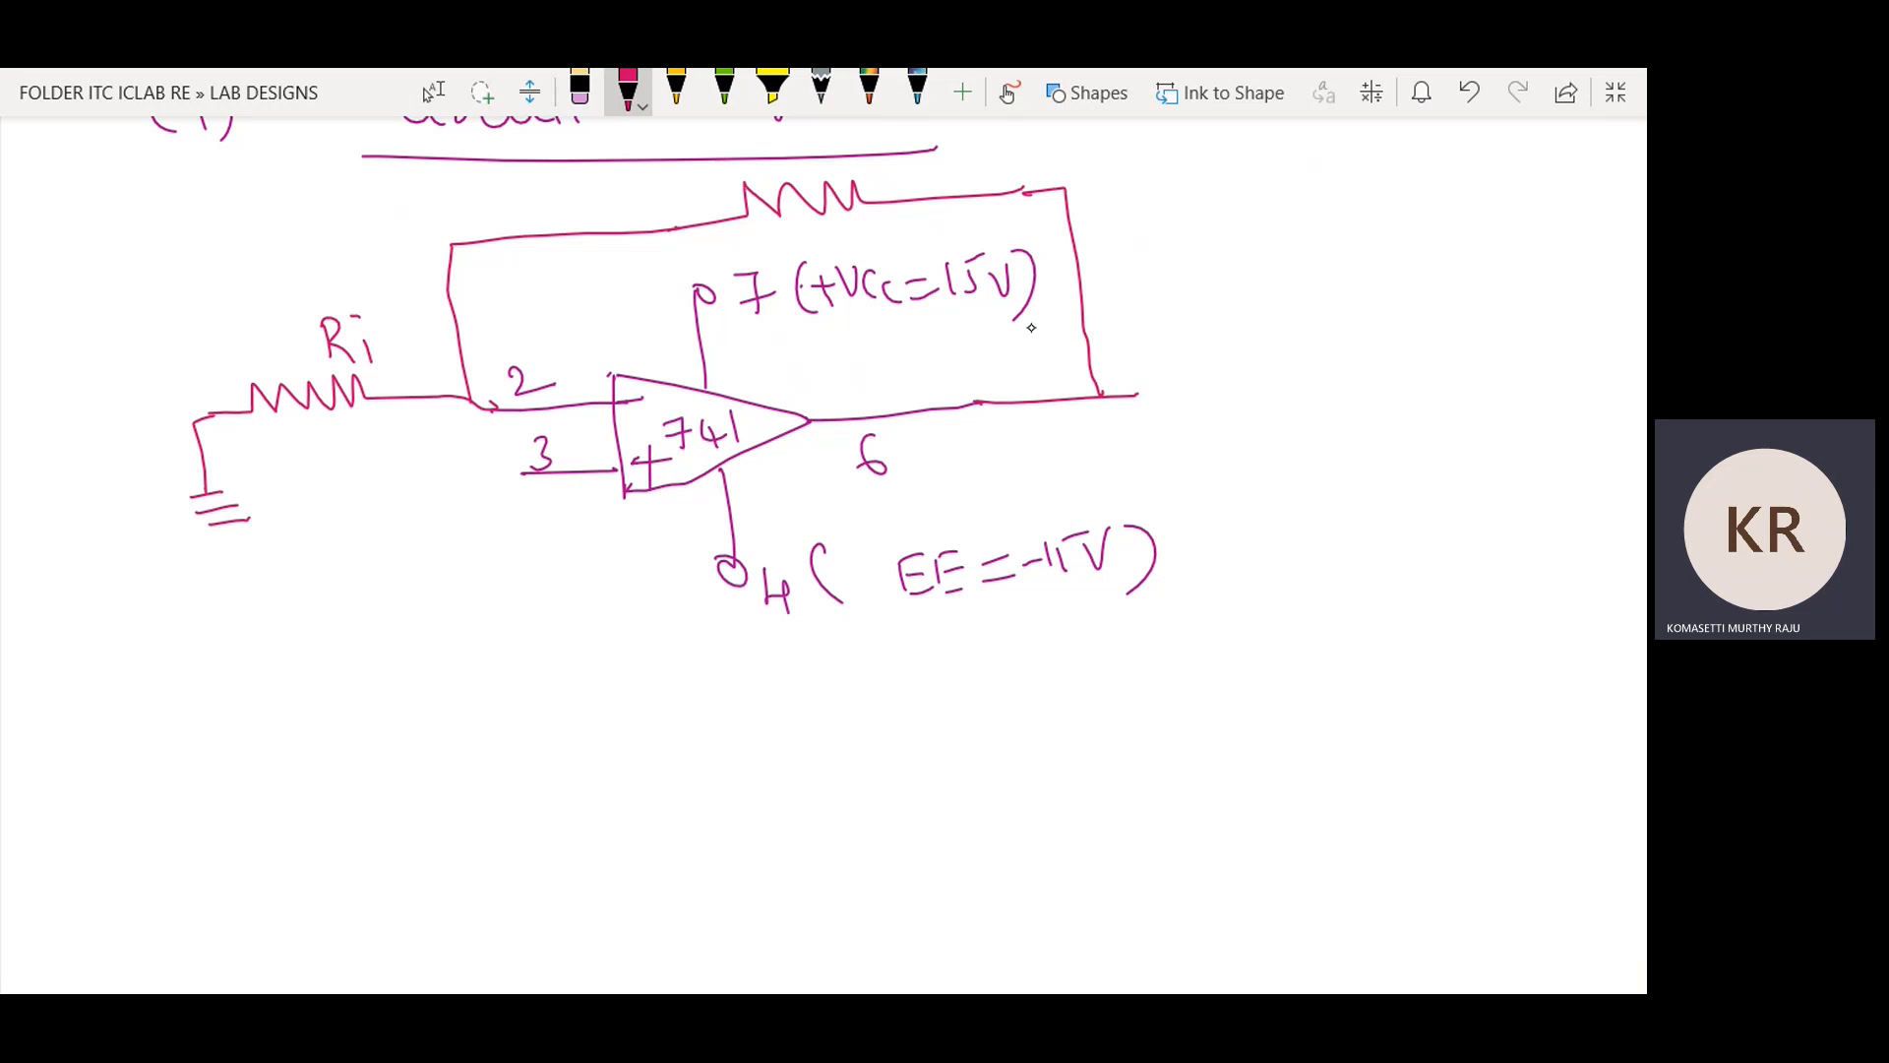
drag(770, 240, 907, 156)
drag(907, 157, 891, 248)
drag(891, 210, 917, 252)
drag(911, 235, 930, 232)
Handwrite the note "(Potentiometer)" next to the variable resistor Rf.
mouse_move(1025, 143)
mouse_down()
mouse_move(1018, 182)
mouse_move(1100, 134)
mouse_move(1161, 179)
mouse_move(1141, 137)
mouse_move(1180, 181)
mouse_up()
mouse_move(1167, 153)
mouse_down()
mouse_move(1193, 150)
mouse_move(1201, 181)
mouse_move(1234, 155)
mouse_move(1330, 178)
mouse_up()
click(1204, 137)
mouse_move(1338, 125)
mouse_down()
mouse_move(1350, 185)
mouse_move(1358, 150)
mouse_up()
drag(1370, 171, 1417, 147)
drag(1410, 148, 1423, 205)
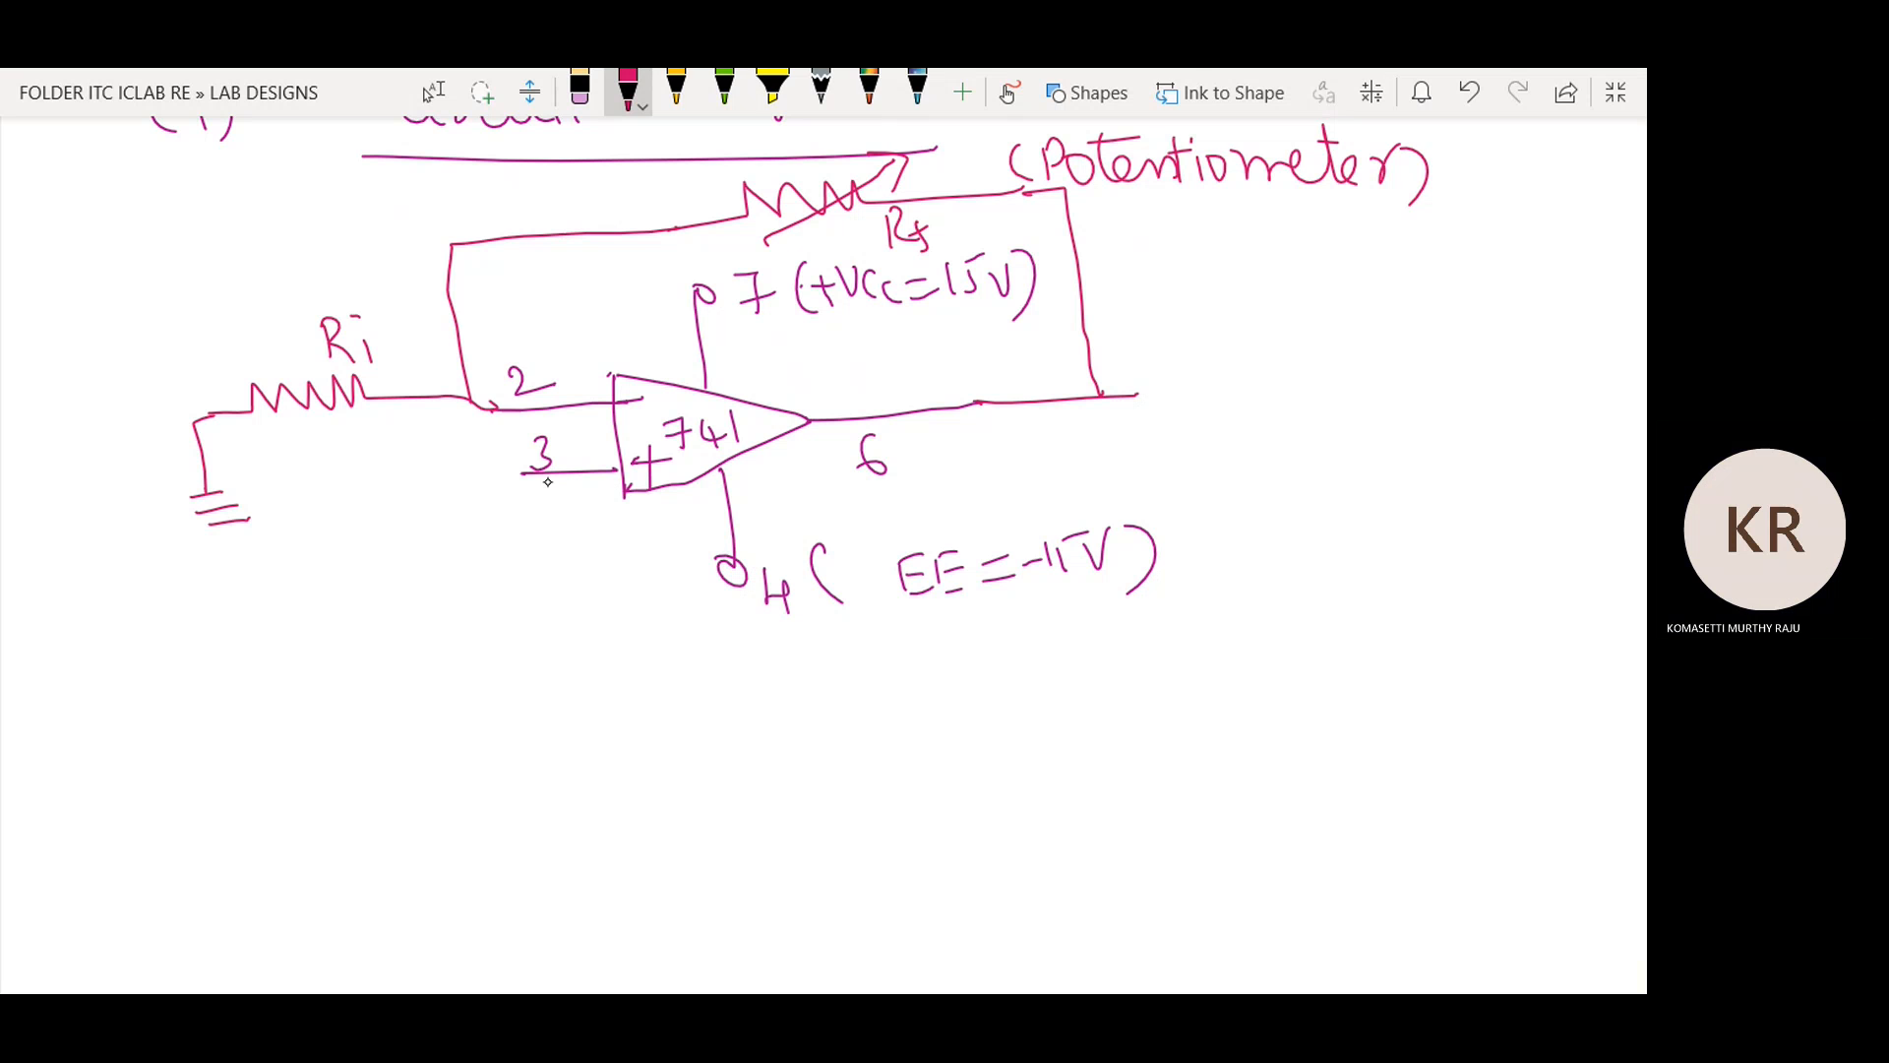
Draw a line down from pin 3 to a capacitor C and a resistor R connected in parallel.
mouse_move(519, 476)
mouse_down()
mouse_move(523, 684)
mouse_move(649, 669)
mouse_up()
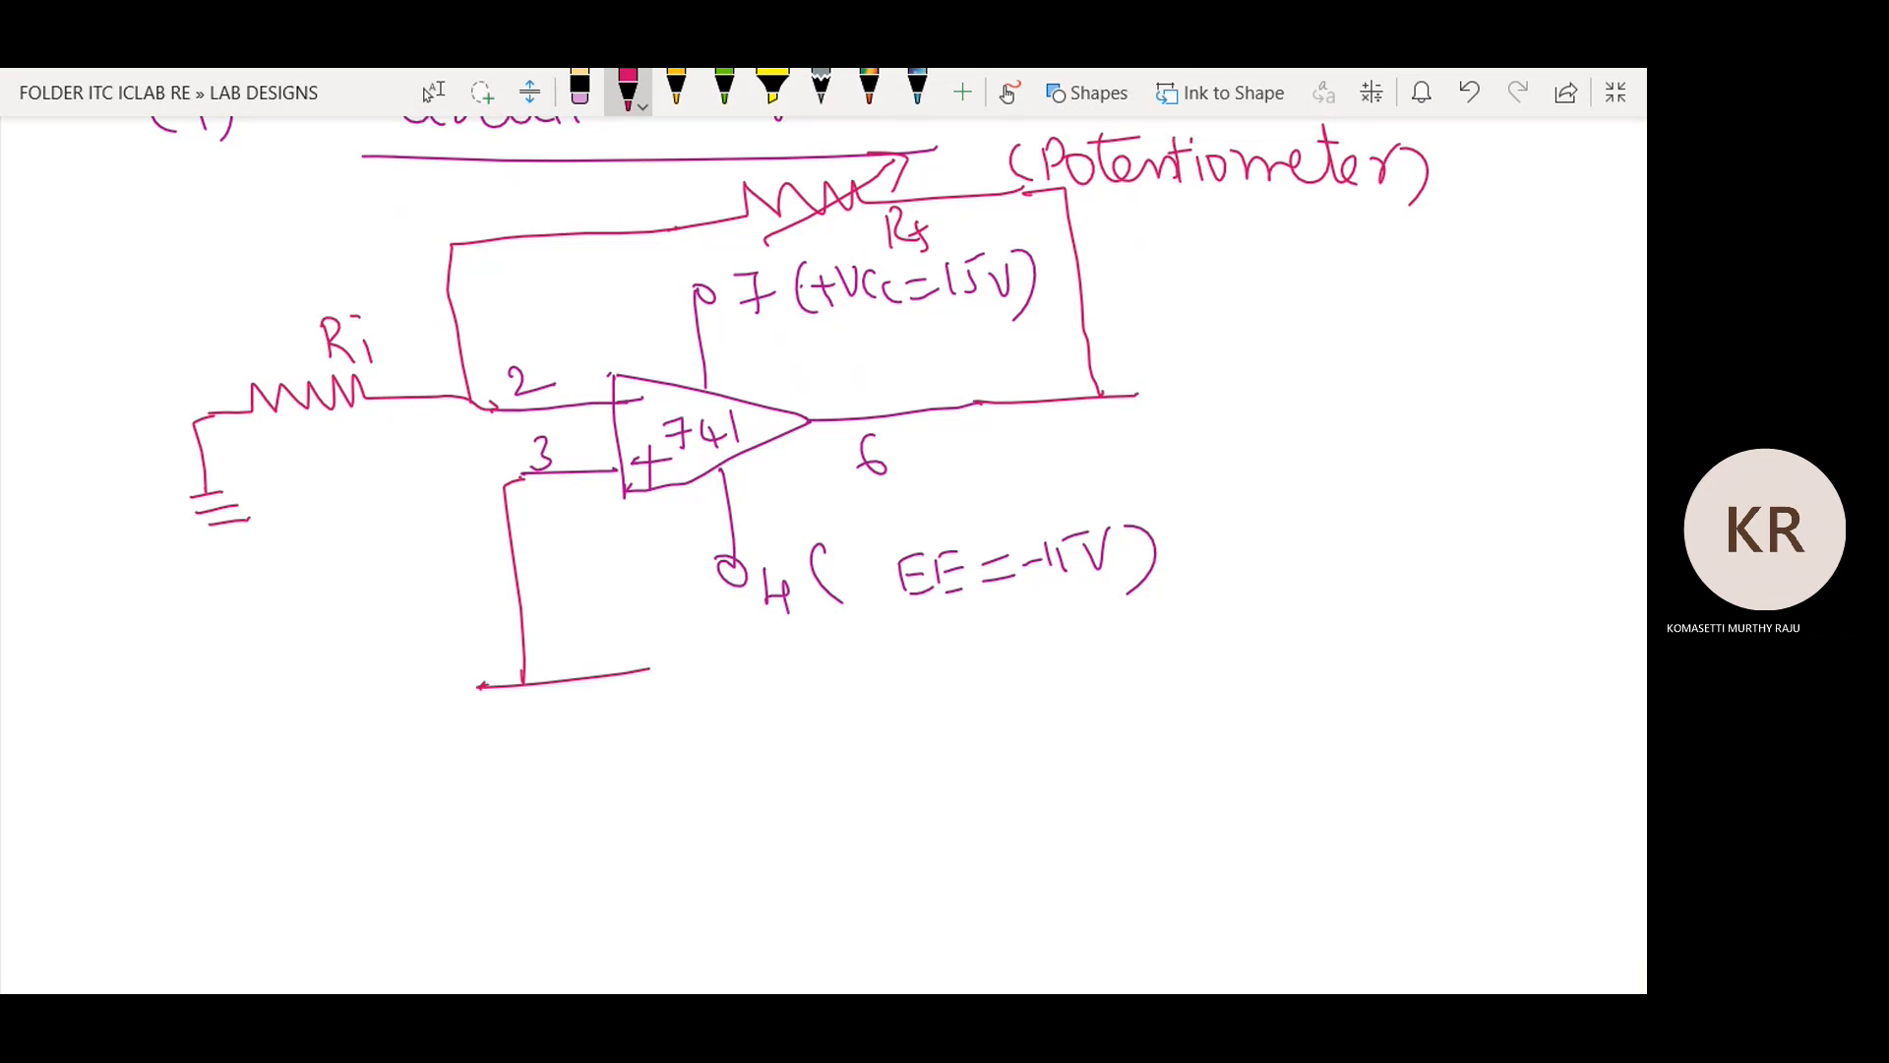
mouse_move(477, 686)
mouse_down()
mouse_move(493, 751)
mouse_move(539, 756)
mouse_up()
mouse_move(486, 801)
mouse_down()
mouse_move(502, 787)
mouse_move(522, 809)
mouse_move(470, 812)
mouse_move(534, 874)
mouse_up()
mouse_move(645, 671)
mouse_down()
mouse_move(638, 763)
mouse_move(690, 861)
mouse_up()
drag(612, 773, 625, 814)
mouse_move(613, 777)
mouse_down()
mouse_move(639, 813)
mouse_move(671, 812)
mouse_up()
mouse_move(535, 874)
mouse_down()
mouse_move(605, 897)
mouse_move(705, 848)
mouse_up()
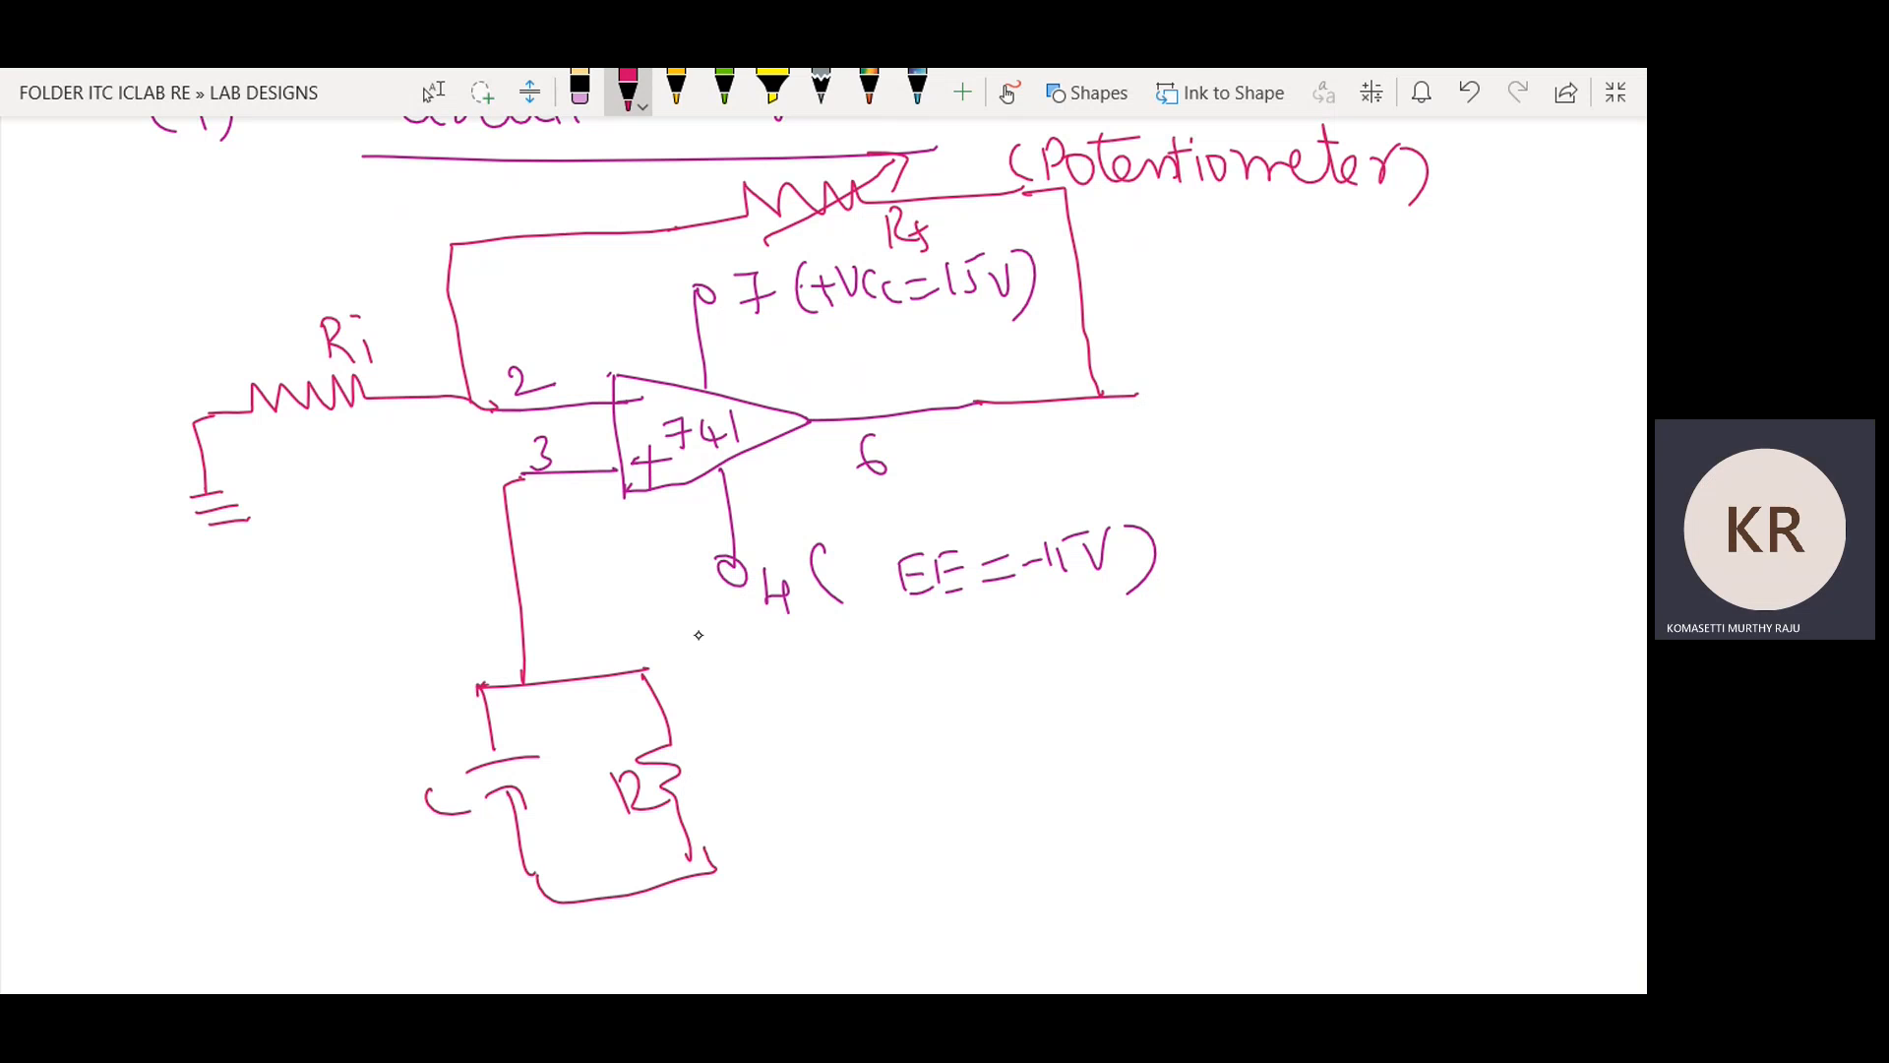
Draw a series capacitor C and resistor R from the parallel pair to the op-amp output, labelled Vo.
mouse_move(646, 679)
mouse_down()
mouse_move(815, 675)
mouse_move(825, 691)
mouse_up()
mouse_move(844, 652)
mouse_down()
mouse_move(876, 744)
mouse_move(969, 649)
mouse_move(1205, 634)
mouse_up()
drag(1044, 679, 1104, 705)
mouse_move(1126, 397)
mouse_down()
mouse_move(1335, 370)
mouse_move(1368, 398)
mouse_move(1314, 579)
mouse_move(1191, 637)
mouse_up()
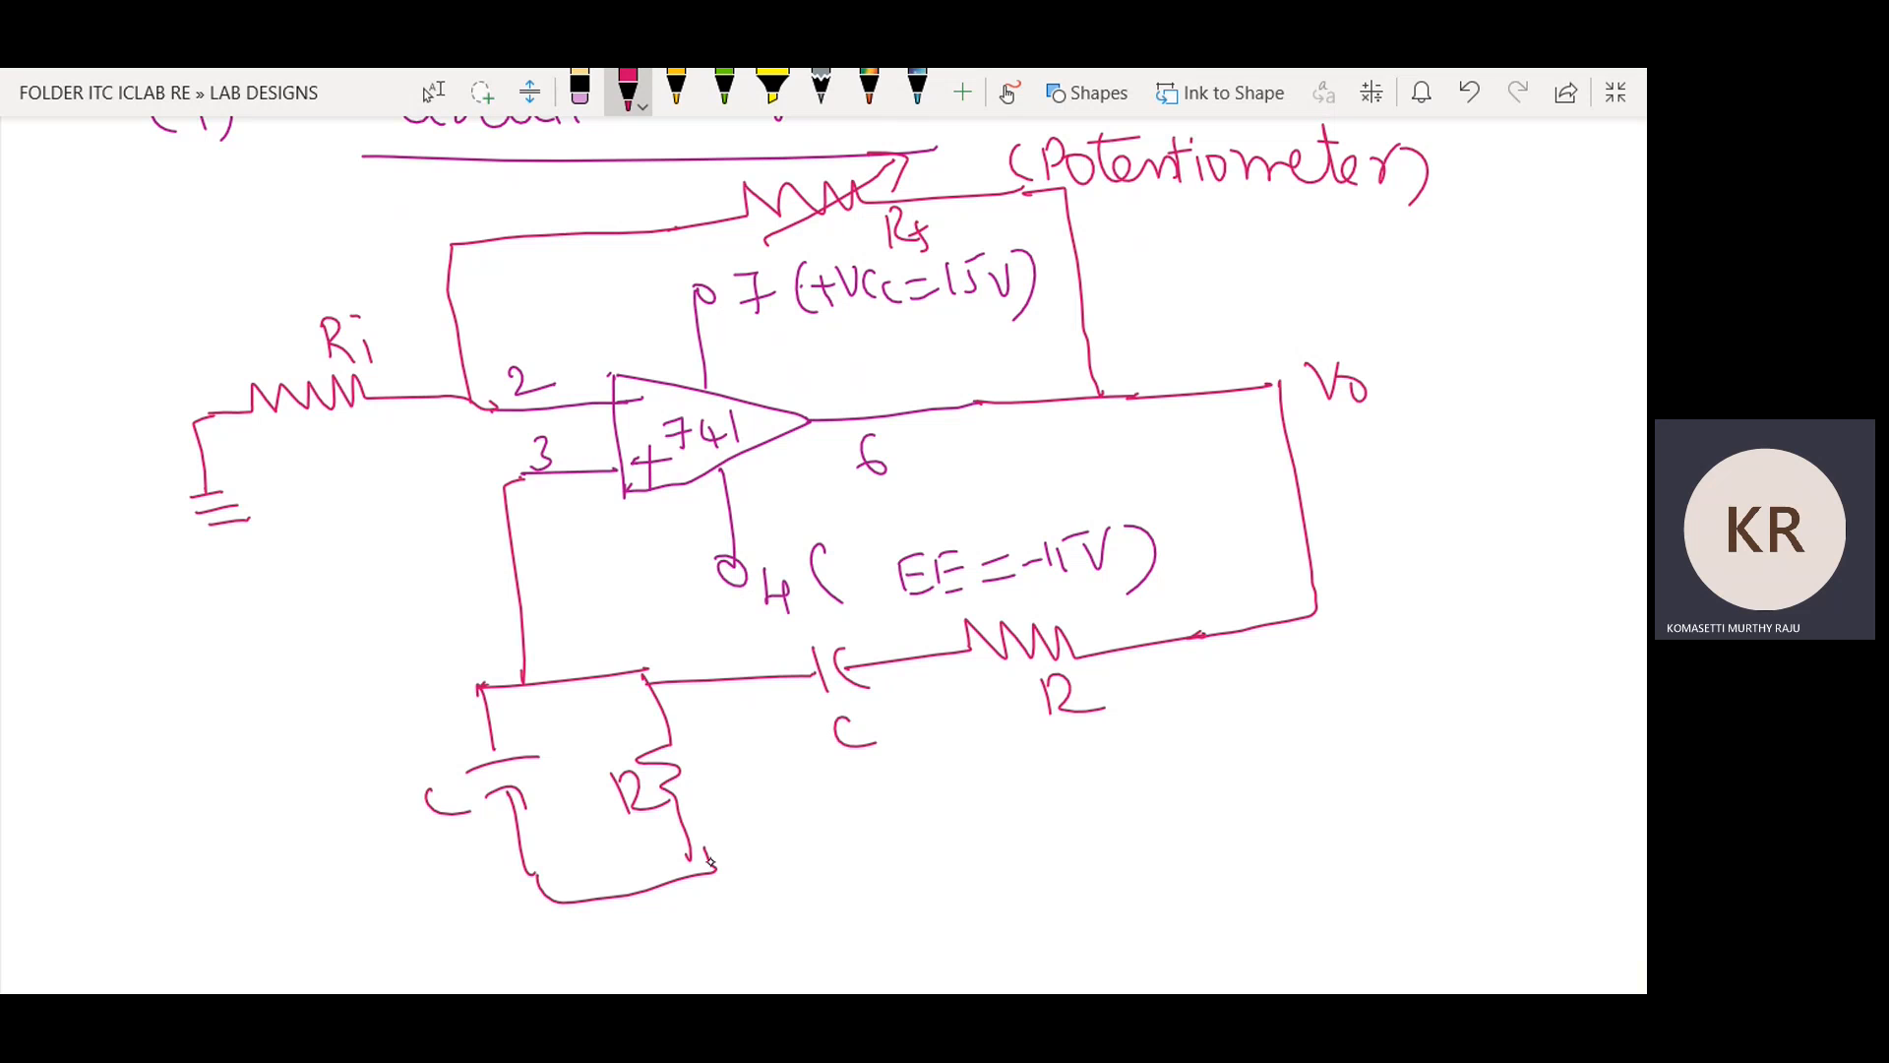
Draw a ground symbol under the parallel capacitor and resistor.
drag(633, 936, 669, 931)
drag(641, 950, 702, 940)
drag(645, 960, 707, 950)
Box the RC parts, label them "Feedback Network", and rewrite the missing V in pin 4's VEE label.
mouse_move(434, 642)
mouse_down()
mouse_move(1198, 602)
mouse_move(1263, 825)
mouse_up()
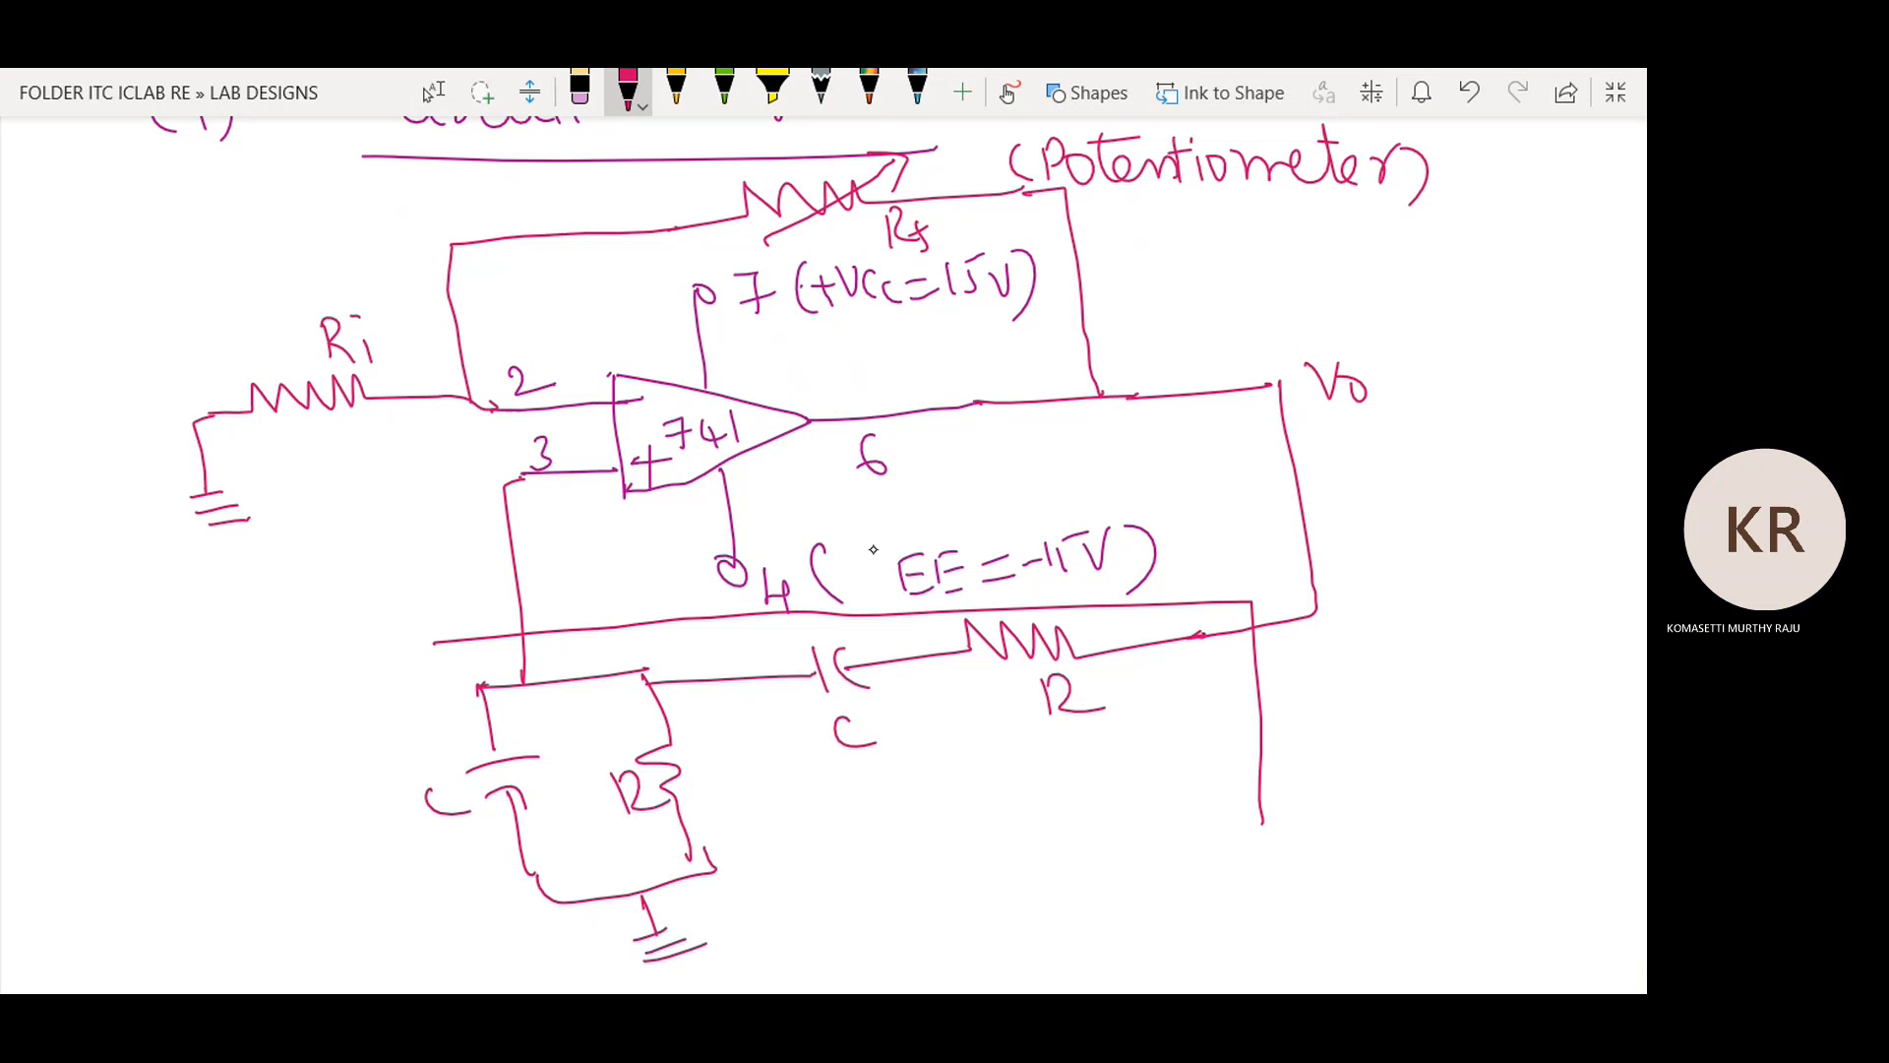
drag(846, 545, 879, 542)
mouse_move(431, 645)
mouse_down()
mouse_move(462, 934)
mouse_move(1279, 811)
mouse_up()
mouse_move(858, 793)
mouse_down()
mouse_move(867, 841)
mouse_move(868, 823)
mouse_up()
drag(947, 817, 1045, 806)
mouse_move(1056, 779)
mouse_down()
mouse_move(1098, 803)
mouse_move(1305, 728)
mouse_move(1334, 772)
mouse_up()
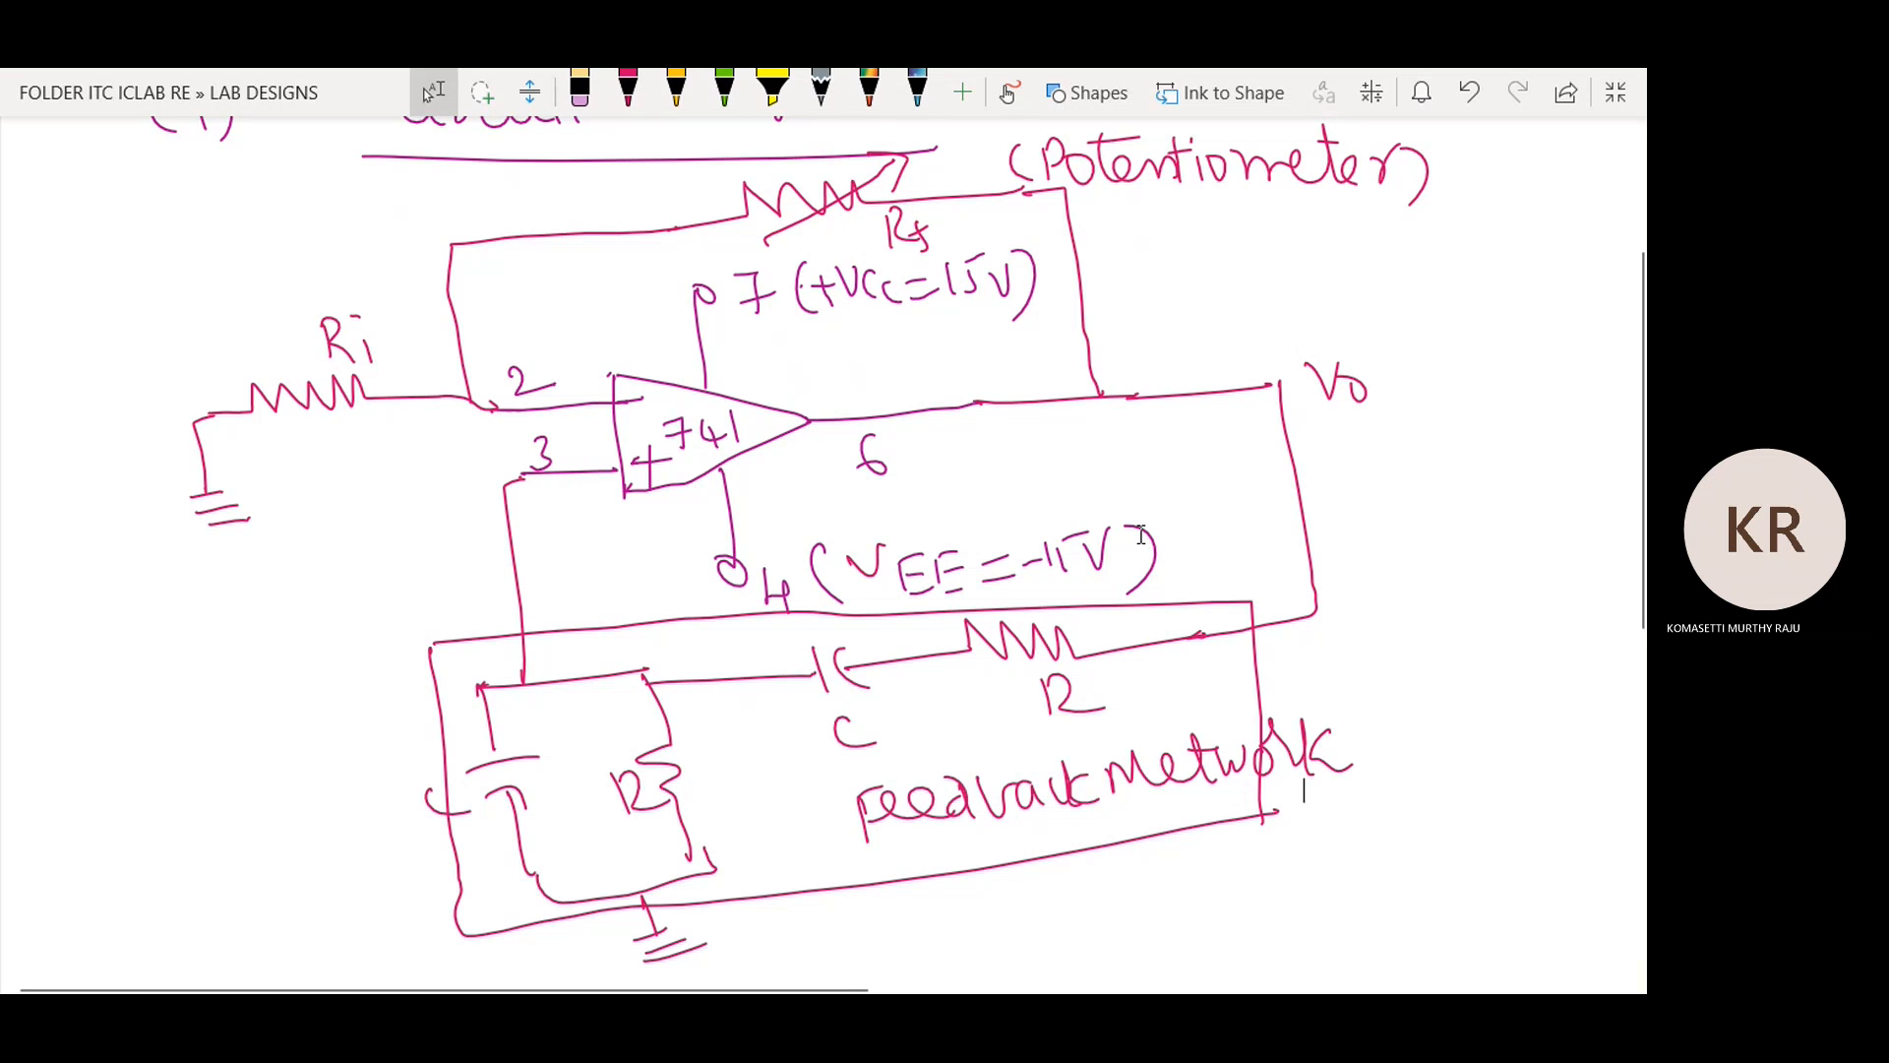
drag(737, 255, 848, 264)
click(580, 91)
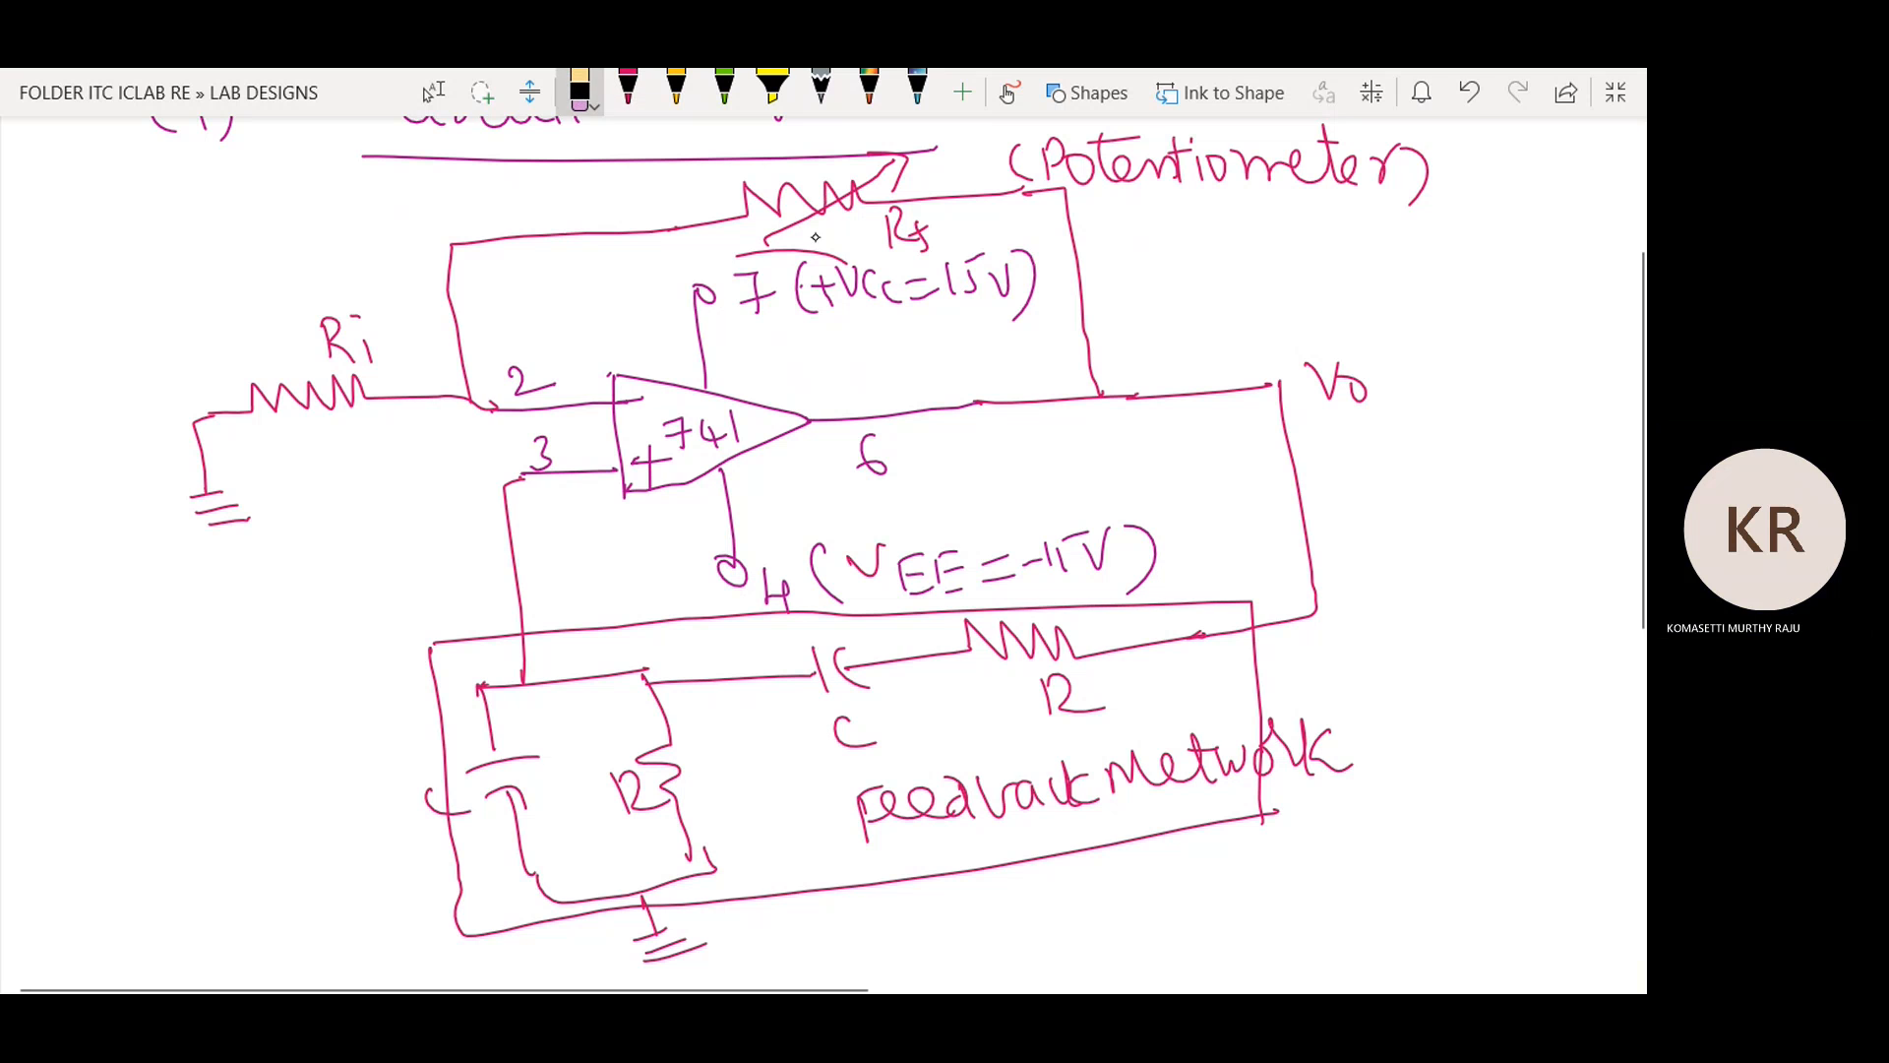
click(627, 88)
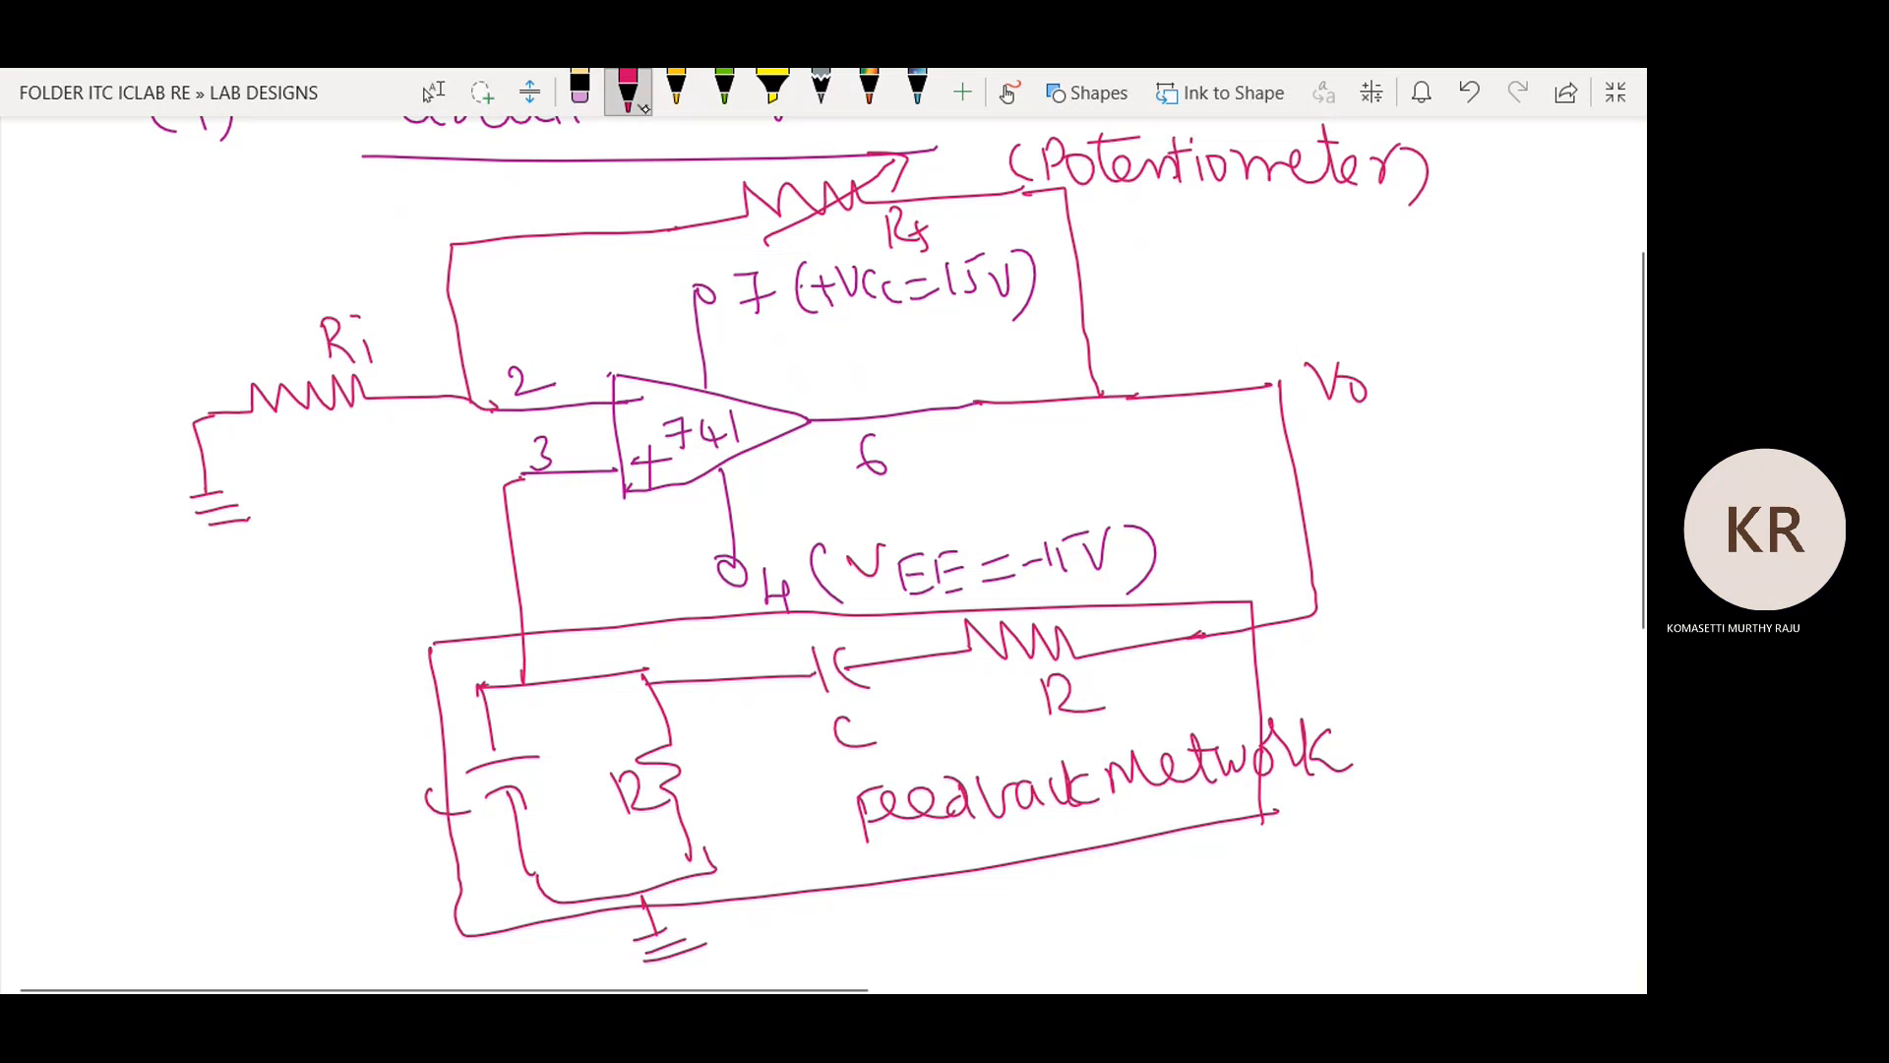
click(628, 89)
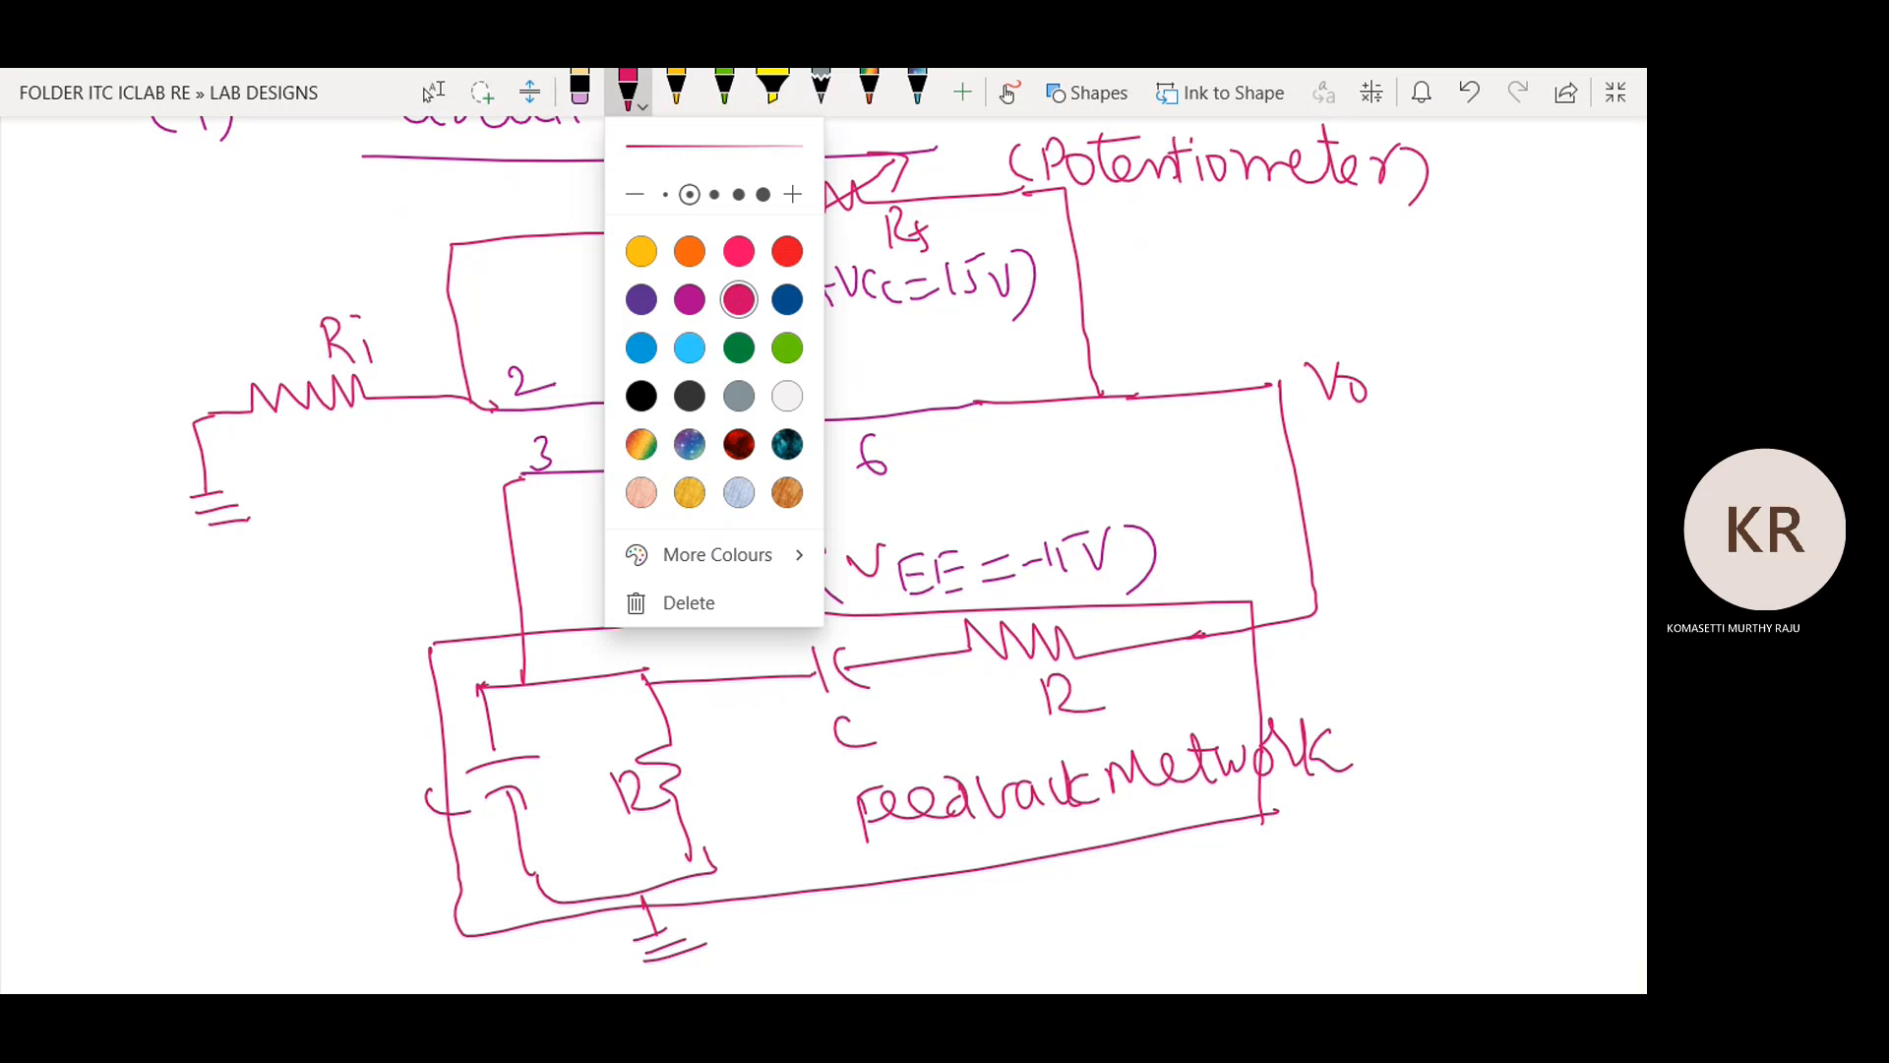
click(1392, 491)
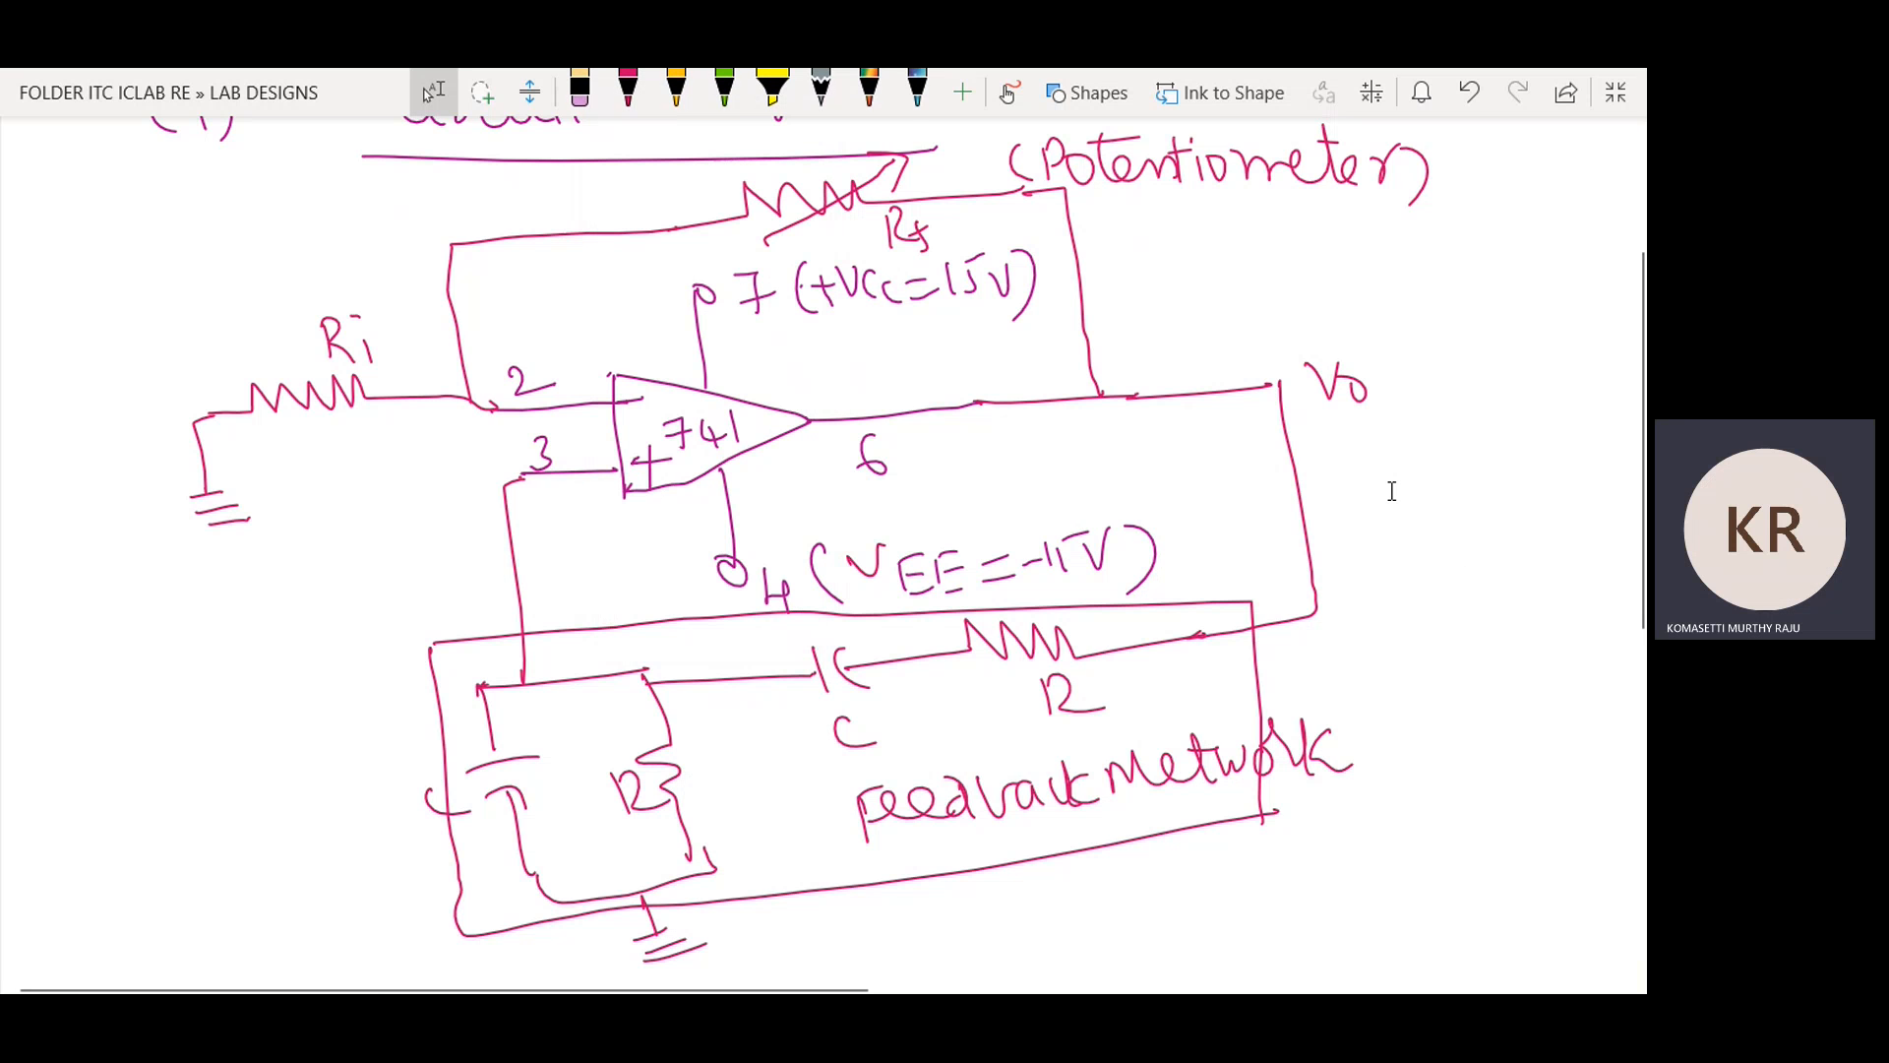
Handwrite the heading "Equations" in the blank space below the circuit diagram.
click(628, 89)
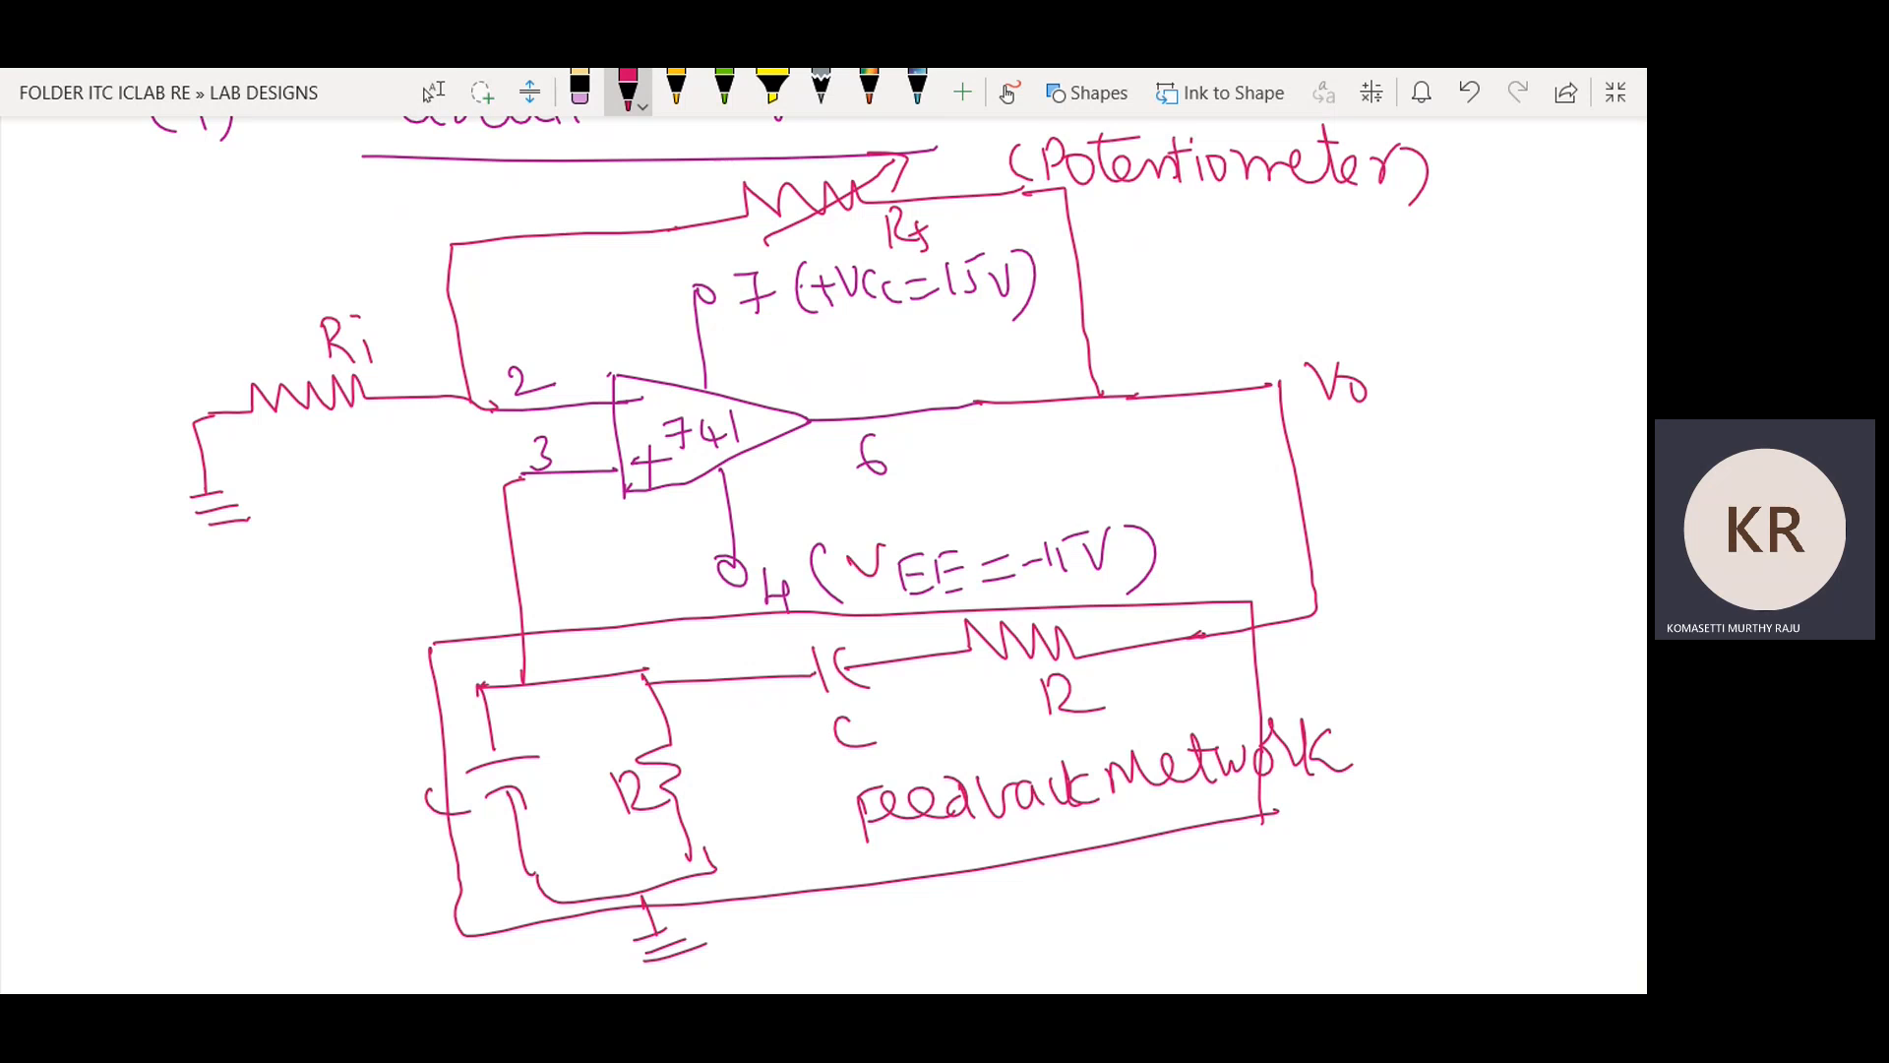
scroll(1400, 485, down, 5)
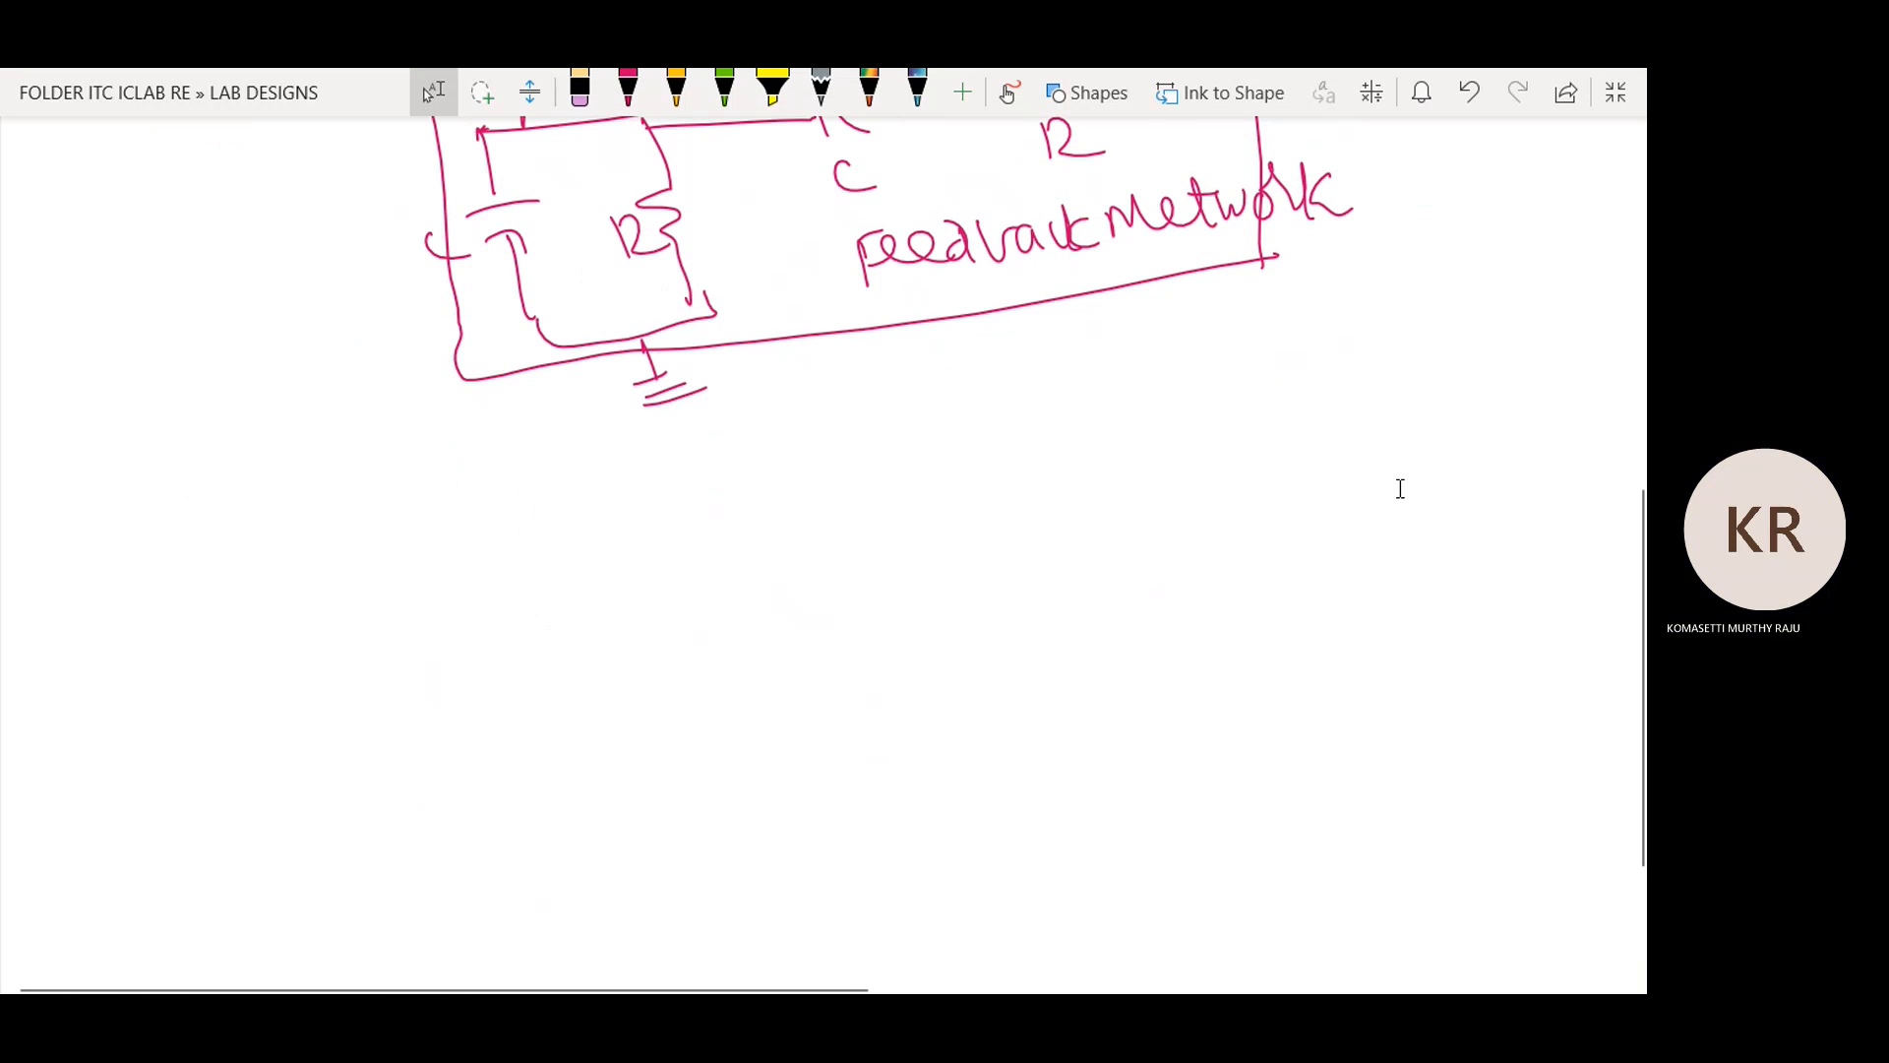
mouse_move(259, 460)
mouse_down()
mouse_move(262, 519)
mouse_move(286, 455)
mouse_up()
mouse_move(266, 489)
mouse_down()
mouse_move(301, 487)
mouse_move(305, 514)
mouse_up()
mouse_move(328, 492)
mouse_down()
mouse_move(344, 529)
mouse_move(379, 484)
mouse_move(386, 510)
mouse_up()
mouse_move(413, 486)
mouse_down()
mouse_move(401, 503)
mouse_move(433, 499)
mouse_up()
mouse_move(430, 456)
mouse_down()
mouse_move(460, 505)
mouse_move(459, 477)
mouse_up()
drag(467, 482, 476, 506)
drag(465, 462, 551, 496)
drag(570, 468, 558, 502)
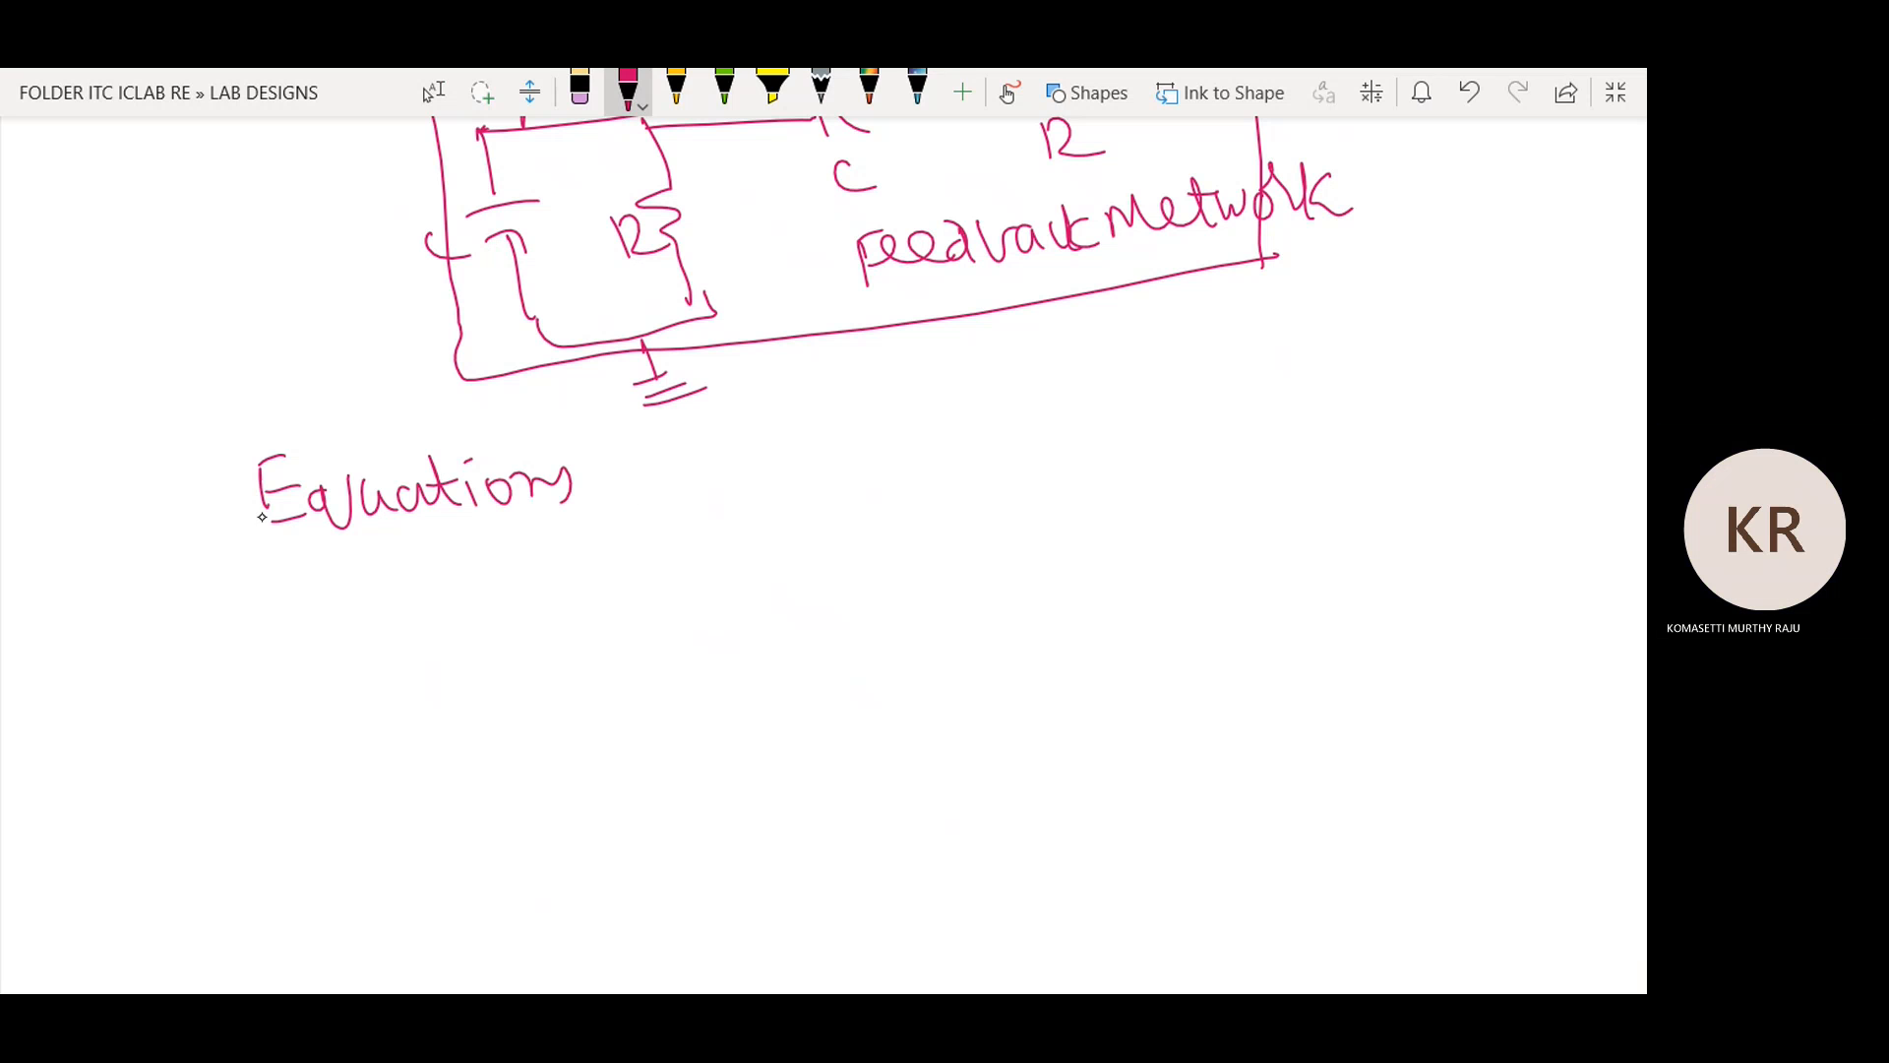
Complete the "Equations" heading with "used in weinbridge oscillator are" and underline the whole line.
drag(261, 516, 276, 545)
mouse_move(650, 440)
mouse_down()
mouse_move(721, 457)
mouse_move(777, 439)
mouse_move(787, 476)
mouse_up()
mouse_move(850, 440)
mouse_down()
mouse_move(846, 478)
mouse_move(1027, 433)
mouse_move(1077, 457)
mouse_move(1106, 429)
mouse_move(1122, 463)
mouse_move(1208, 451)
mouse_move(1252, 421)
mouse_up()
click(1045, 409)
mouse_move(1264, 433)
mouse_down()
mouse_move(1249, 472)
mouse_move(1301, 433)
mouse_move(1318, 449)
mouse_up()
mouse_move(1363, 421)
mouse_down()
mouse_move(1356, 445)
mouse_move(1378, 447)
mouse_up()
mouse_move(1385, 433)
mouse_down()
mouse_move(1388, 451)
mouse_move(1407, 398)
mouse_up()
mouse_move(1414, 444)
mouse_down()
mouse_move(1426, 396)
mouse_move(1454, 441)
mouse_up()
mouse_move(1460, 394)
mouse_down()
mouse_move(1464, 438)
mouse_move(1511, 413)
mouse_move(1586, 418)
mouse_up()
drag(288, 576, 1517, 468)
Handwrite the gain equation A = 1 + Rf/Ri under the heading, numbered (1).
mouse_move(369, 659)
mouse_down()
mouse_move(365, 698)
mouse_move(397, 694)
mouse_up()
drag(414, 659, 427, 694)
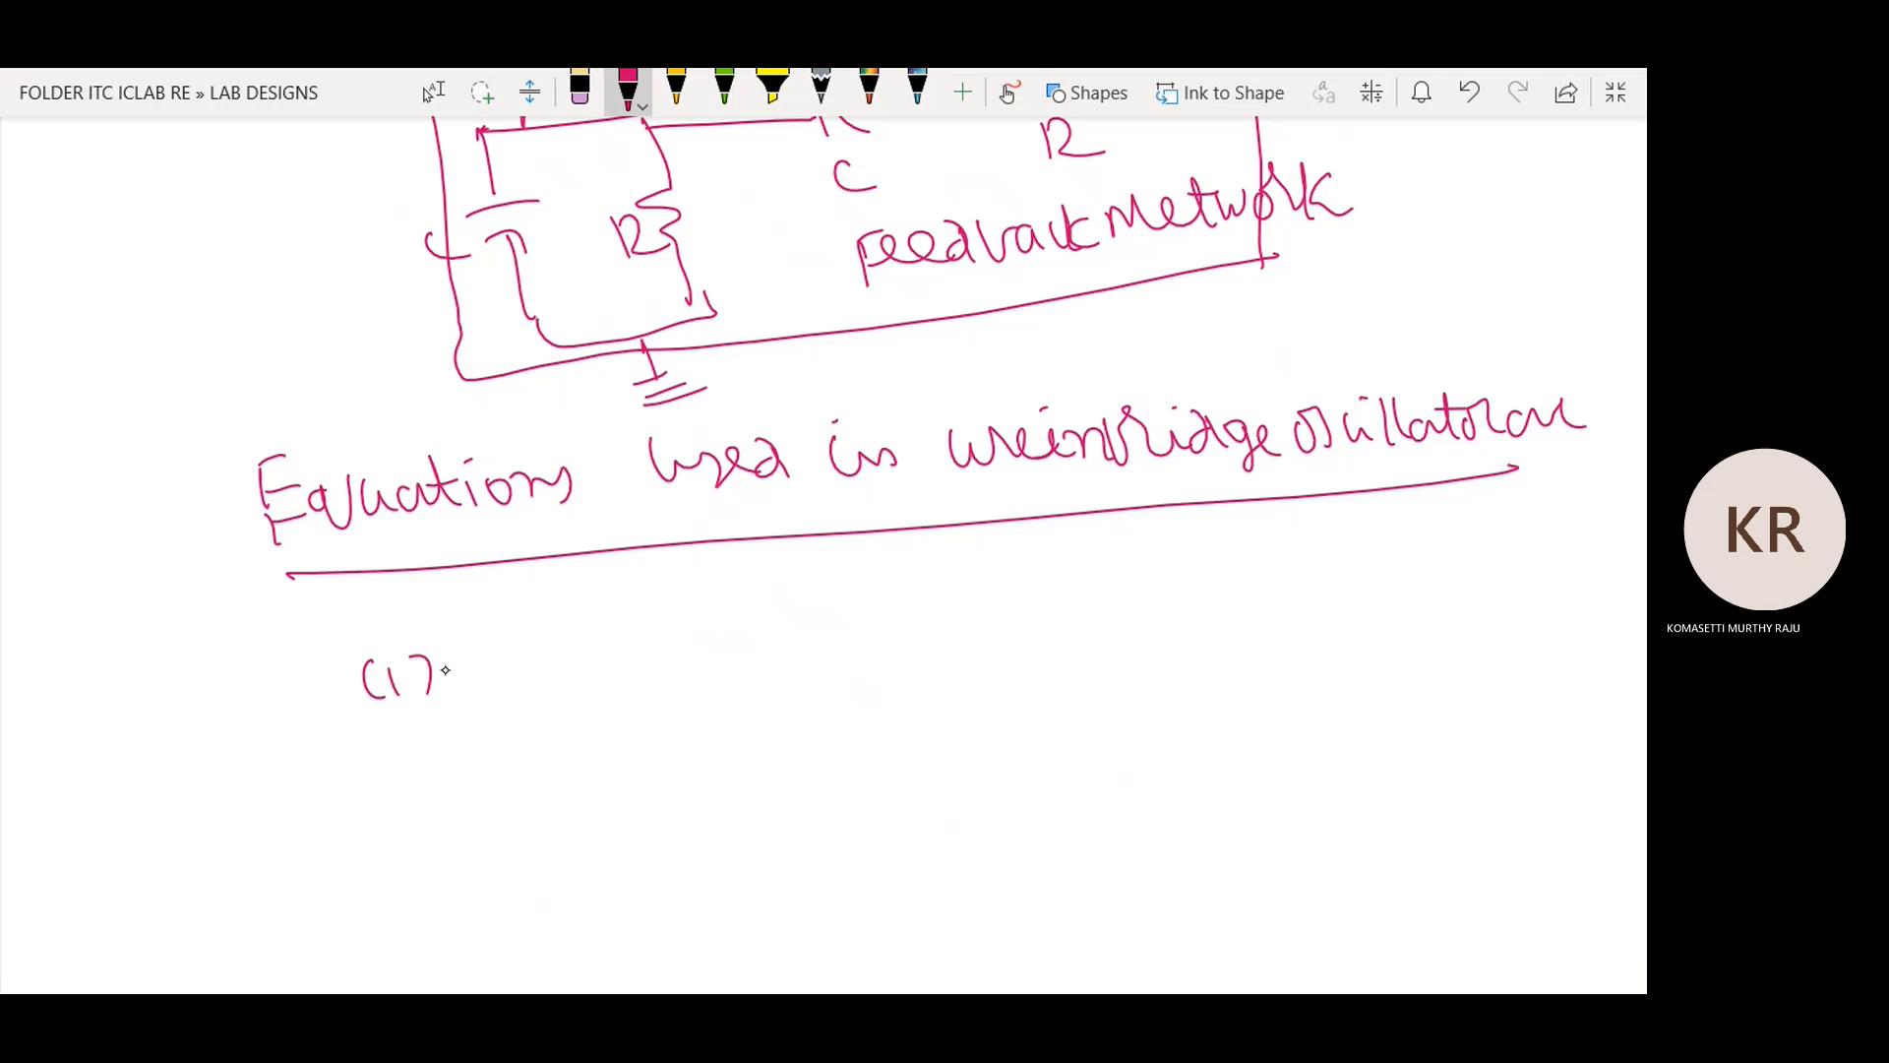
mouse_move(567, 635)
mouse_down()
mouse_move(567, 686)
mouse_move(600, 686)
mouse_up()
drag(571, 671, 700, 652)
drag(673, 679, 705, 677)
drag(783, 622, 787, 686)
drag(822, 651, 867, 649)
mouse_move(937, 573)
mouse_down()
mouse_move(941, 633)
mouse_move(952, 615)
mouse_move(979, 629)
mouse_up()
mouse_move(996, 592)
mouse_down()
mouse_move(992, 641)
mouse_move(1010, 595)
mouse_up()
mouse_move(921, 670)
mouse_down()
mouse_move(1016, 664)
mouse_move(961, 728)
mouse_up()
drag(959, 686, 996, 733)
drag(1006, 699, 1007, 738)
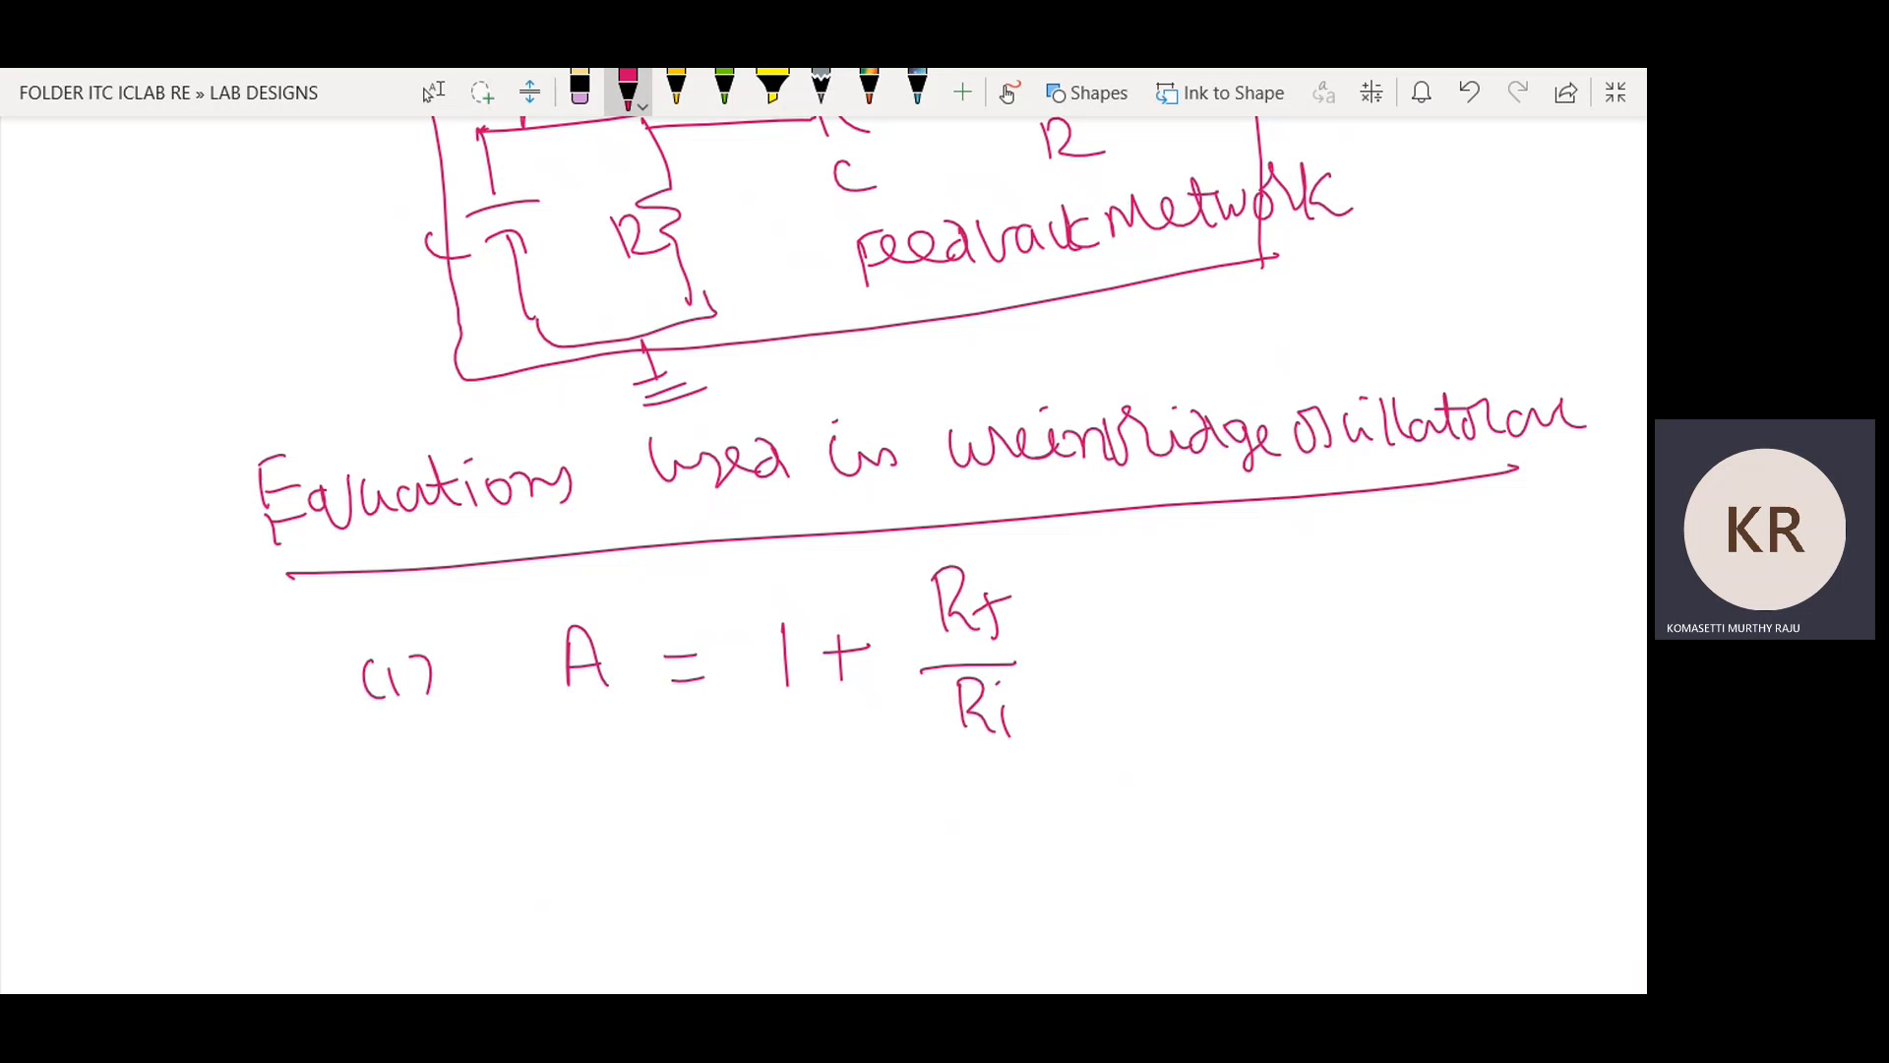
Handwrite the gain condition A = 3 with the note "(for sustained oscillation)" below the gain equation.
scroll(886, 492, down, 3)
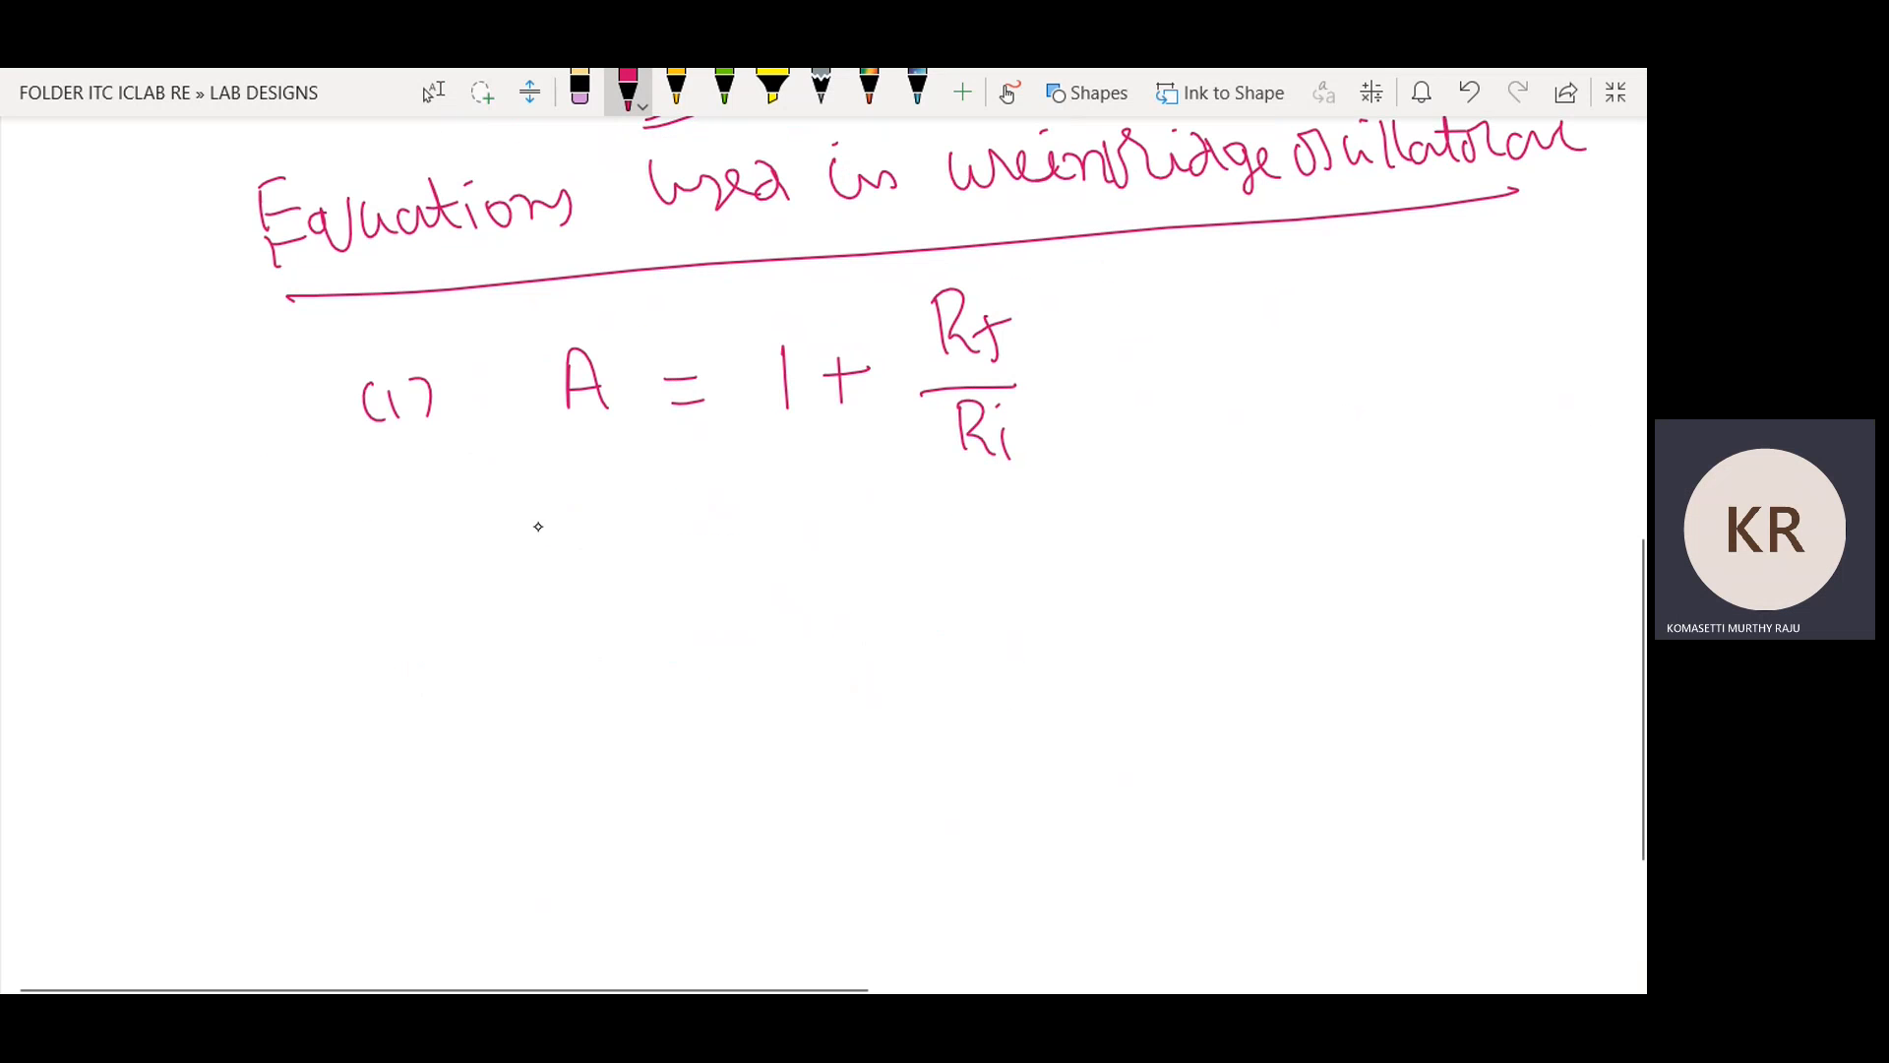
mouse_move(542, 576)
mouse_down()
mouse_move(582, 559)
mouse_move(531, 590)
mouse_up()
drag(670, 537, 708, 536)
mouse_move(671, 563)
mouse_down()
mouse_move(769, 541)
mouse_move(756, 576)
mouse_up()
mouse_move(865, 524)
mouse_down()
mouse_move(870, 589)
mouse_move(898, 574)
mouse_up()
mouse_move(888, 541)
mouse_down()
mouse_move(1023, 560)
mouse_move(1076, 551)
mouse_move(1104, 520)
mouse_move(1106, 561)
mouse_up()
mouse_move(1131, 502)
mouse_down()
mouse_move(1141, 559)
mouse_move(1162, 520)
mouse_up()
drag(1175, 526, 1198, 547)
mouse_move(1212, 527)
mouse_down()
mouse_move(1245, 540)
mouse_move(1309, 488)
mouse_up()
mouse_move(1308, 488)
mouse_down()
mouse_move(1319, 529)
mouse_move(1373, 531)
mouse_up()
mouse_move(1421, 497)
mouse_down()
mouse_move(1397, 522)
mouse_move(1446, 517)
mouse_up()
mouse_move(1471, 502)
mouse_down()
mouse_move(1456, 517)
mouse_move(1486, 482)
mouse_move(1519, 507)
mouse_move(1552, 492)
mouse_move(1545, 541)
mouse_up()
Handwrite the substituted gain equation 3 = 1 + Rf/Ri on the line below the gain condition.
mouse_move(643, 657)
mouse_down()
mouse_move(663, 681)
mouse_move(641, 704)
mouse_up()
mouse_move(710, 685)
mouse_down()
mouse_move(829, 705)
mouse_move(895, 665)
mouse_up()
drag(870, 656, 867, 697)
mouse_move(939, 613)
mouse_down()
mouse_move(942, 652)
mouse_move(993, 673)
mouse_up()
mouse_move(974, 649)
mouse_down()
mouse_move(1001, 640)
mouse_move(1021, 679)
mouse_move(970, 744)
mouse_up()
drag(953, 700, 989, 740)
drag(998, 718, 1005, 739)
Handwrite the resistor ratio derivation Rf/Ri = 3-1 ⇒ Rf/Ri = 2 on the following line.
mouse_move(544, 759)
mouse_down()
mouse_move(540, 815)
mouse_move(590, 822)
mouse_up()
drag(575, 789, 622, 775)
mouse_move(543, 831)
mouse_down()
mouse_move(641, 817)
mouse_move(588, 878)
mouse_up()
drag(575, 840, 599, 868)
drag(694, 798, 723, 802)
drag(702, 823, 758, 828)
drag(877, 800, 909, 800)
mouse_move(873, 828)
mouse_down()
mouse_move(915, 823)
mouse_move(903, 838)
mouse_up()
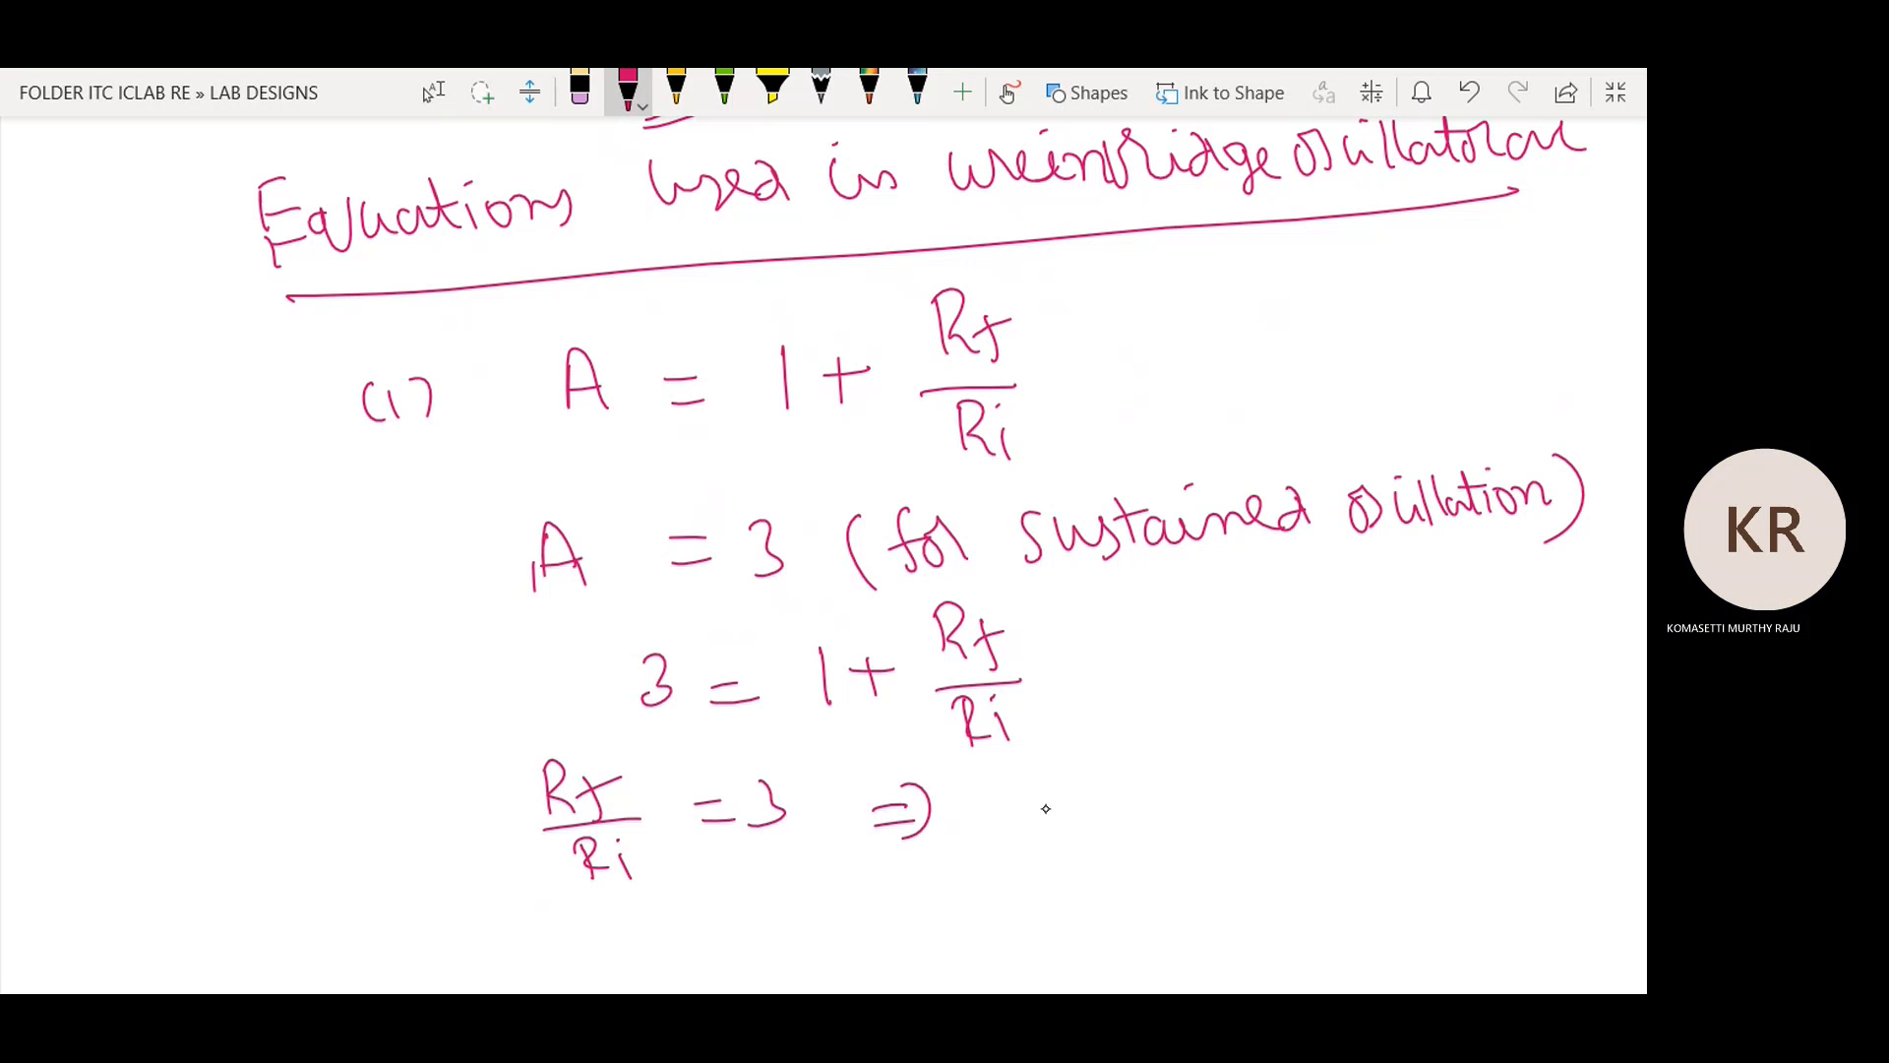
drag(795, 807, 835, 825)
mouse_move(997, 759)
mouse_down()
mouse_move(1005, 807)
mouse_move(1033, 802)
mouse_up()
mouse_move(1038, 772)
mouse_down()
mouse_move(1055, 815)
mouse_move(1080, 769)
mouse_up()
mouse_move(1010, 820)
mouse_down()
mouse_move(1087, 814)
mouse_move(1055, 876)
mouse_move(1088, 875)
mouse_up()
drag(1154, 787, 1183, 780)
drag(1146, 813, 1249, 802)
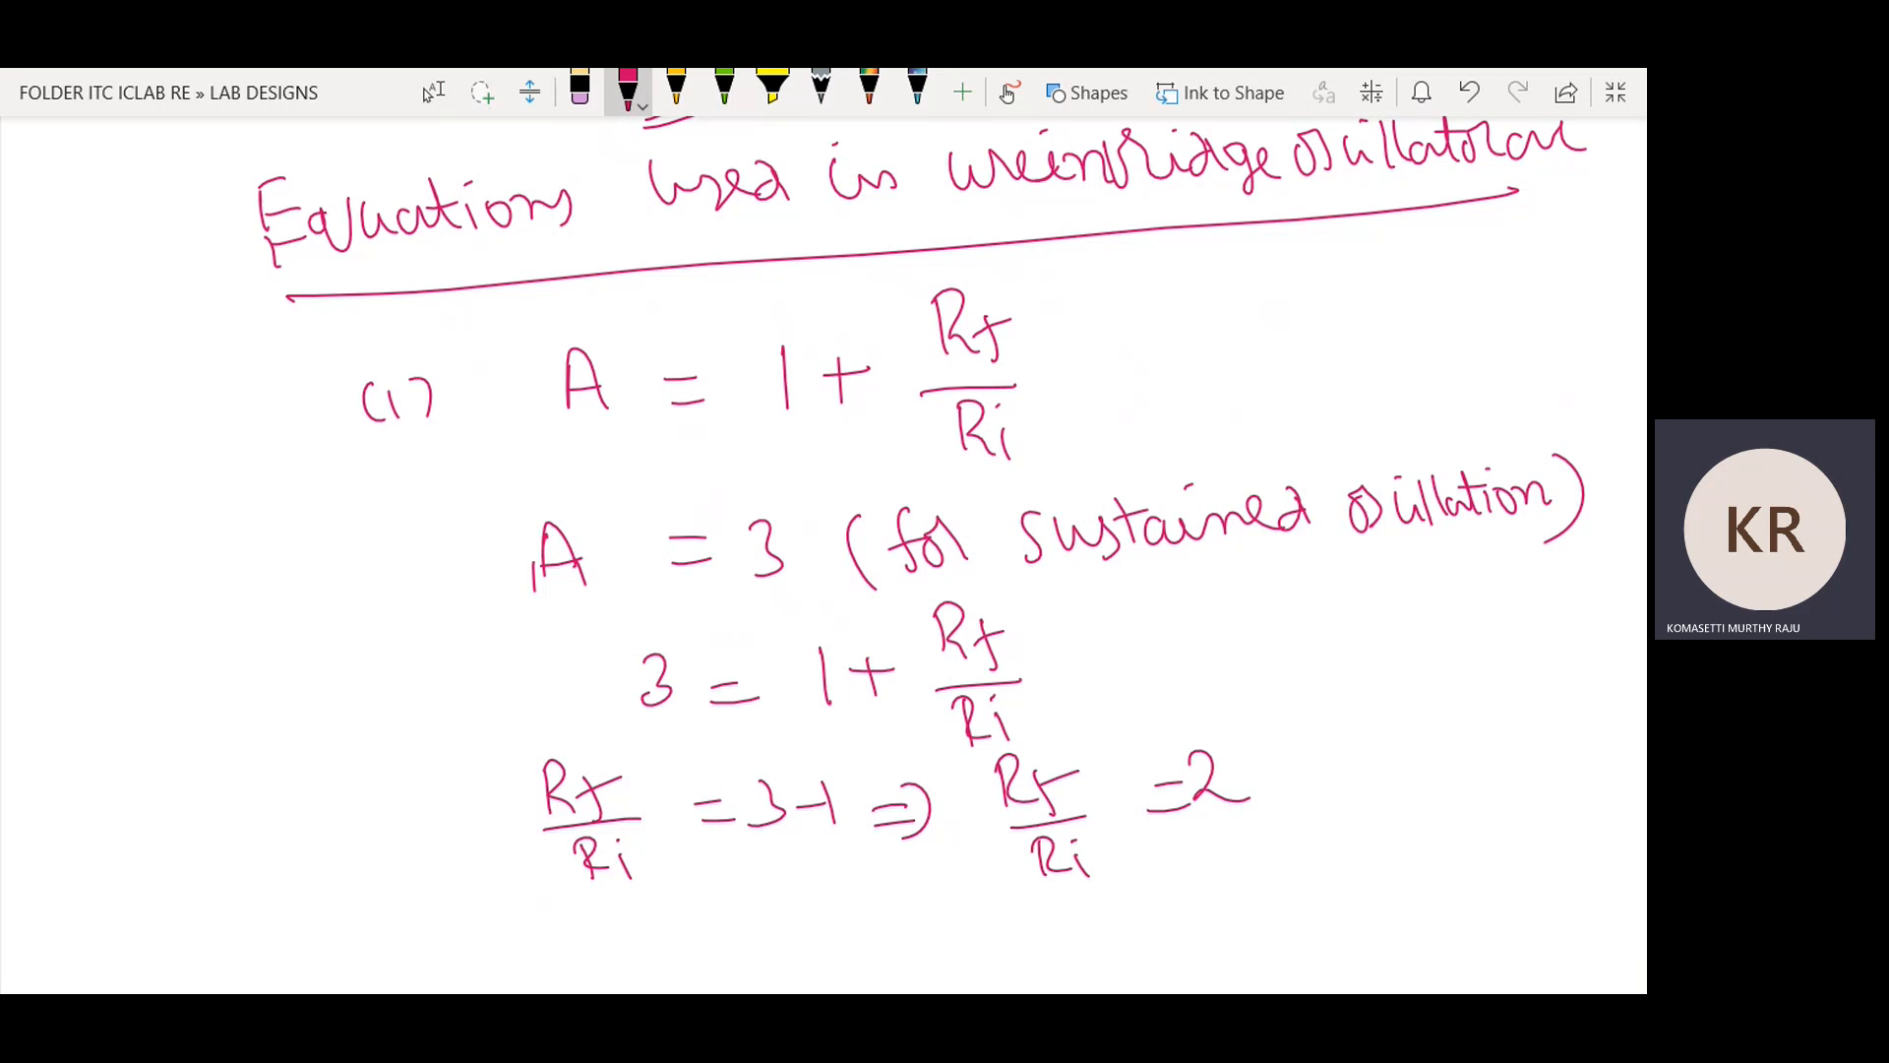
Handwrite the resulting relation Rf = 2Ri below the resistor ratio line.
scroll(822, 551, down, 3)
drag(583, 787, 586, 845)
drag(581, 782, 639, 852)
drag(625, 841, 746, 808)
mouse_move(713, 835)
mouse_down()
mouse_move(815, 817)
mouse_move(835, 836)
mouse_up()
mouse_move(862, 769)
mouse_down()
mouse_move(868, 819)
mouse_move(923, 826)
mouse_up()
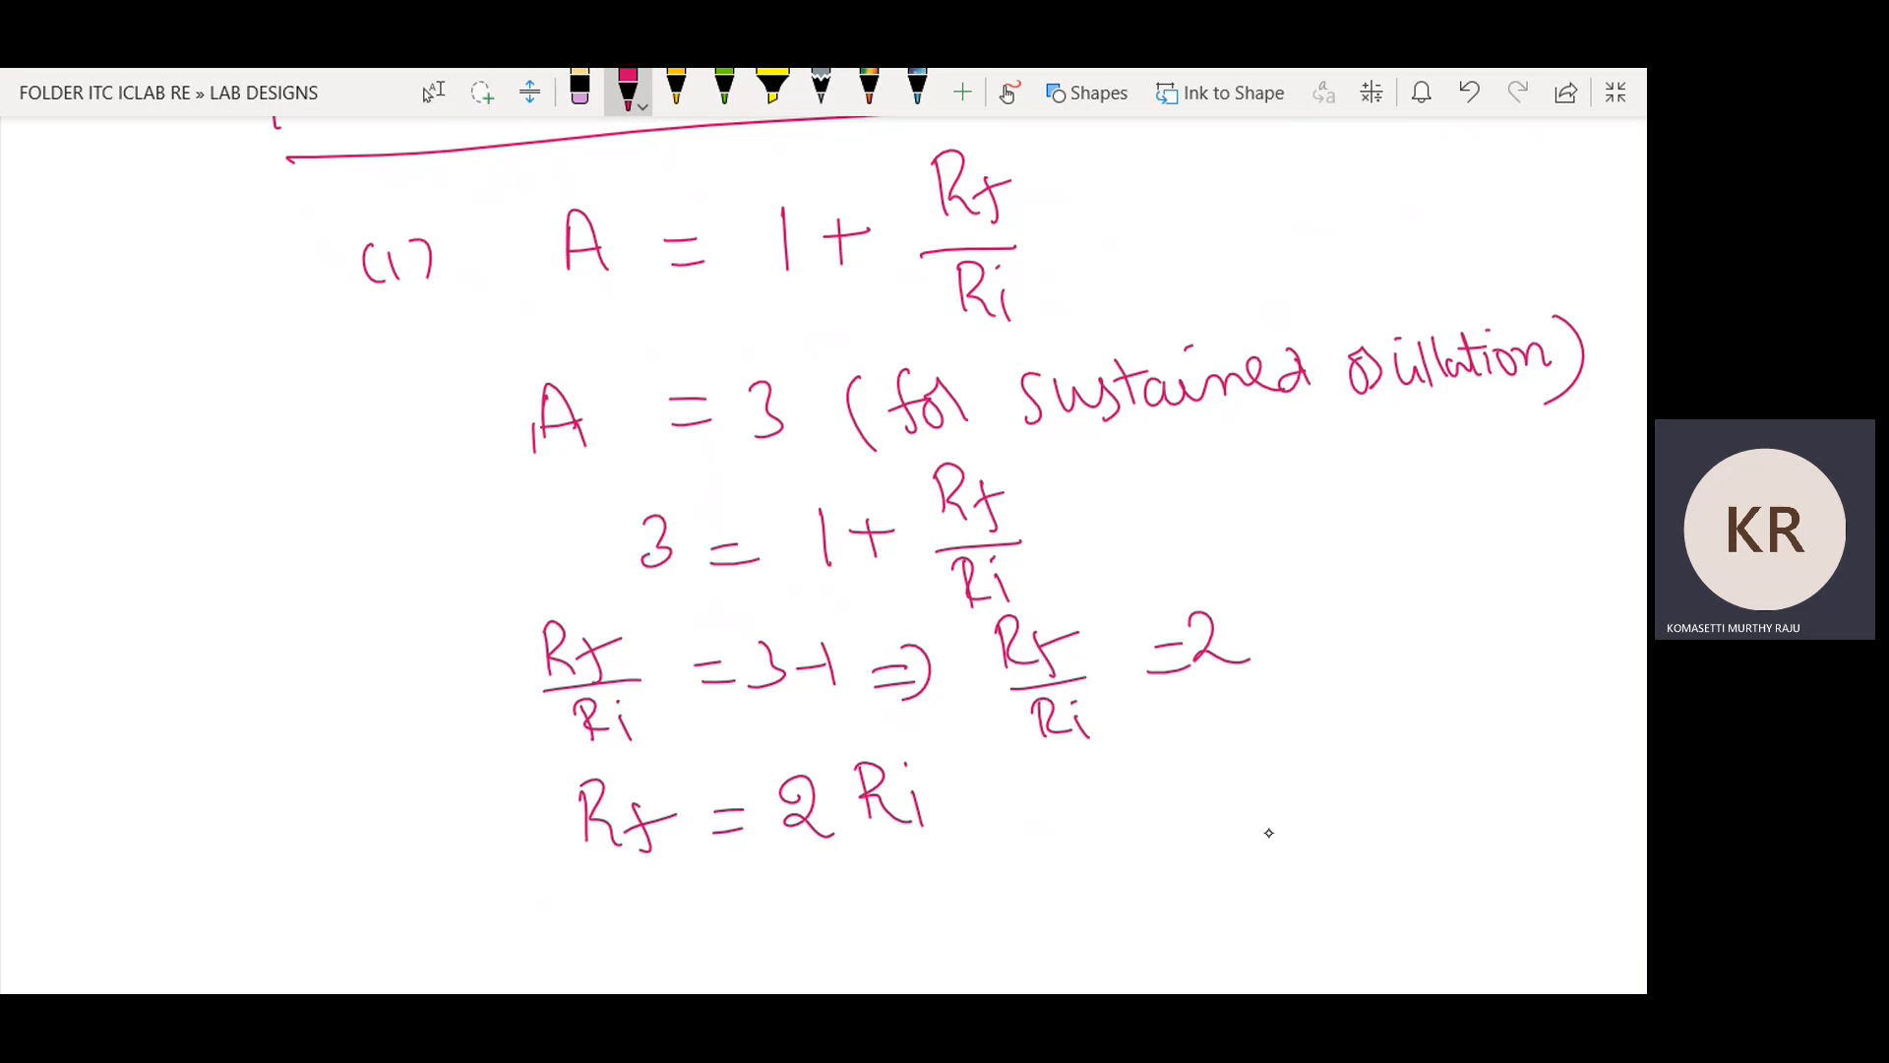
Handwrite the input resistor choice "Let Ri = 10KΩ" below the Rf relation.
scroll(822, 551, down, 5)
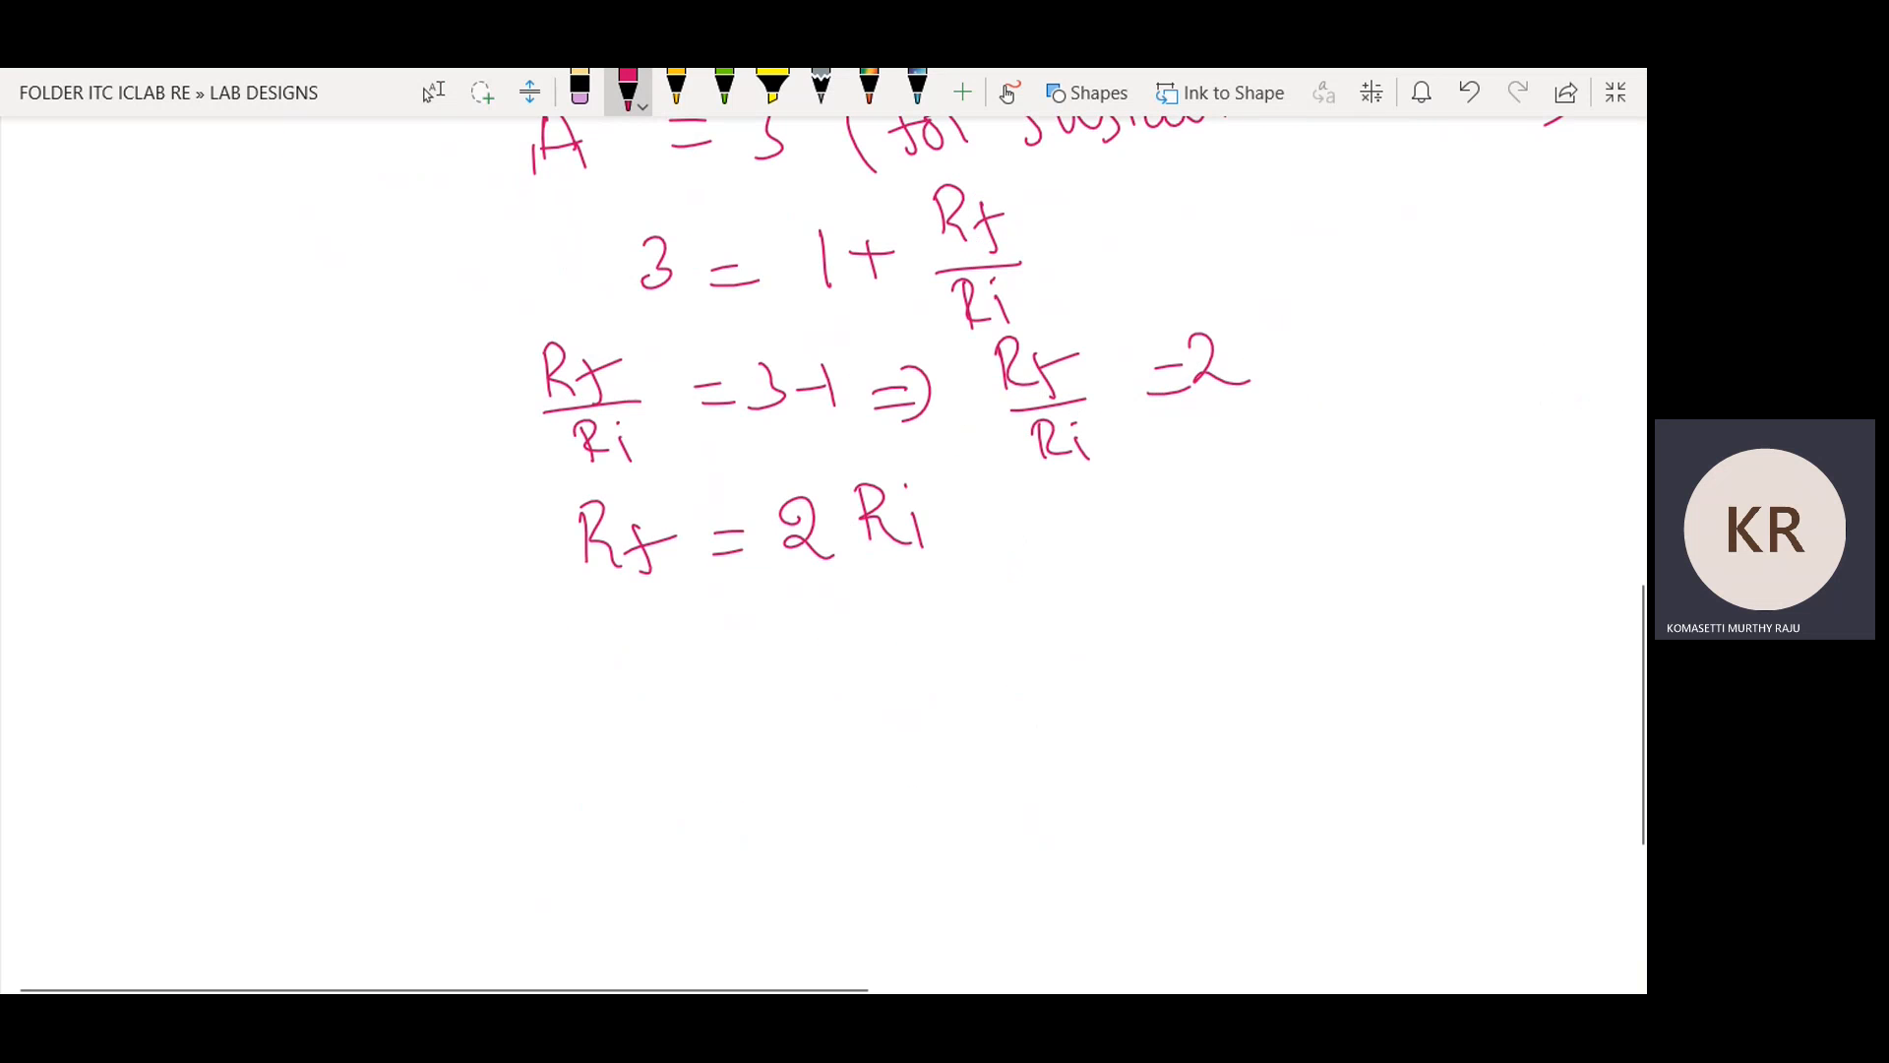
mouse_move(285, 637)
mouse_down()
mouse_move(288, 618)
mouse_move(328, 652)
mouse_up()
mouse_move(335, 605)
mouse_down()
mouse_move(363, 657)
mouse_move(352, 630)
mouse_move(279, 600)
mouse_up()
mouse_move(449, 611)
mouse_down()
mouse_move(451, 661)
mouse_move(482, 661)
mouse_up()
mouse_move(486, 637)
mouse_down()
mouse_move(506, 669)
mouse_move(563, 629)
mouse_up()
mouse_move(543, 662)
mouse_down()
mouse_move(608, 630)
mouse_move(611, 661)
mouse_move(641, 622)
mouse_up()
mouse_move(681, 608)
mouse_down()
mouse_move(683, 655)
mouse_move(772, 639)
mouse_up()
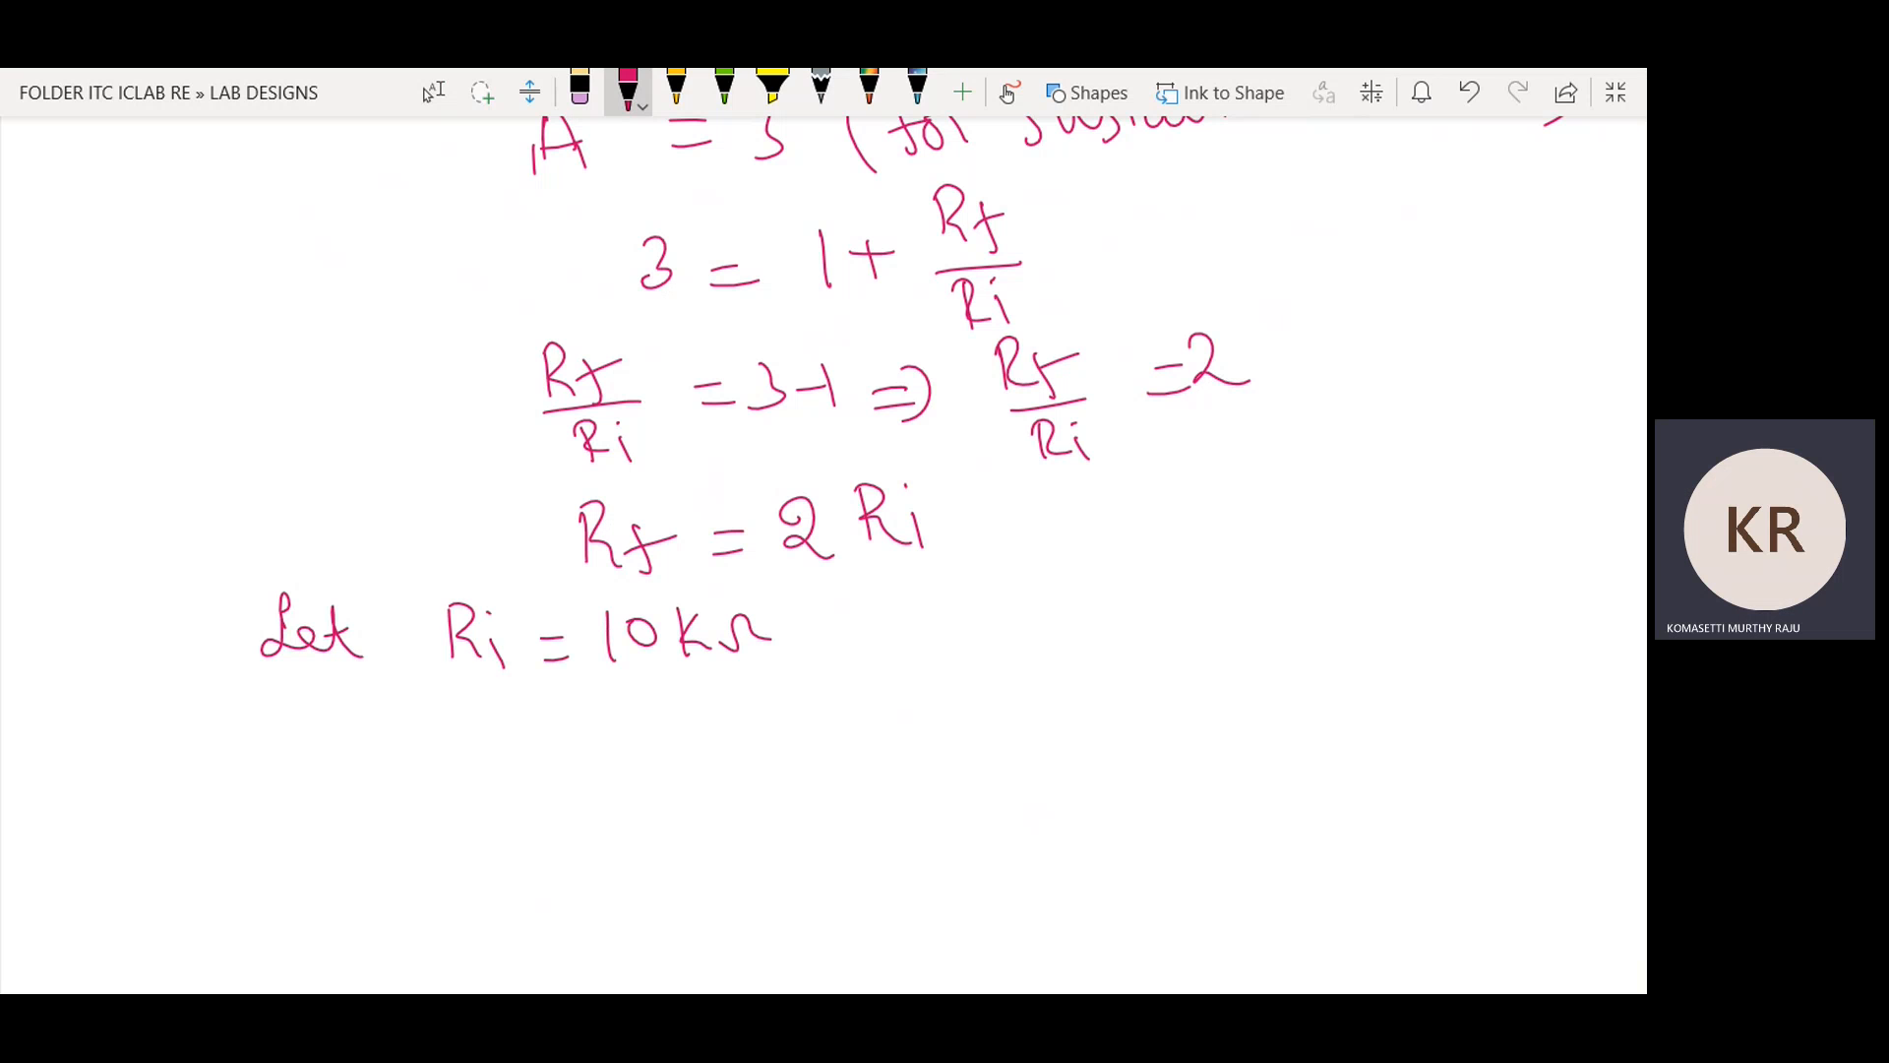
Handwrite the feedback resistor calculation Rf = 2×10KΩ = 20KΩ beside the Ri value.
drag(934, 590, 940, 641)
drag(934, 582, 977, 644)
mouse_move(1004, 602)
mouse_down()
mouse_move(994, 665)
mouse_move(1033, 615)
mouse_up()
drag(1046, 620, 1168, 644)
mouse_move(1167, 608)
mouse_down()
mouse_move(1137, 647)
mouse_move(1200, 639)
mouse_move(1226, 604)
mouse_move(1266, 621)
mouse_up()
mouse_move(1289, 587)
mouse_down()
mouse_move(1291, 620)
mouse_move(1350, 590)
mouse_up()
drag(1041, 705, 1071, 700)
mouse_move(1048, 726)
mouse_down()
mouse_move(1147, 724)
mouse_move(1165, 690)
mouse_move(1208, 717)
mouse_up()
drag(1228, 673, 1238, 714)
drag(1241, 706, 1307, 679)
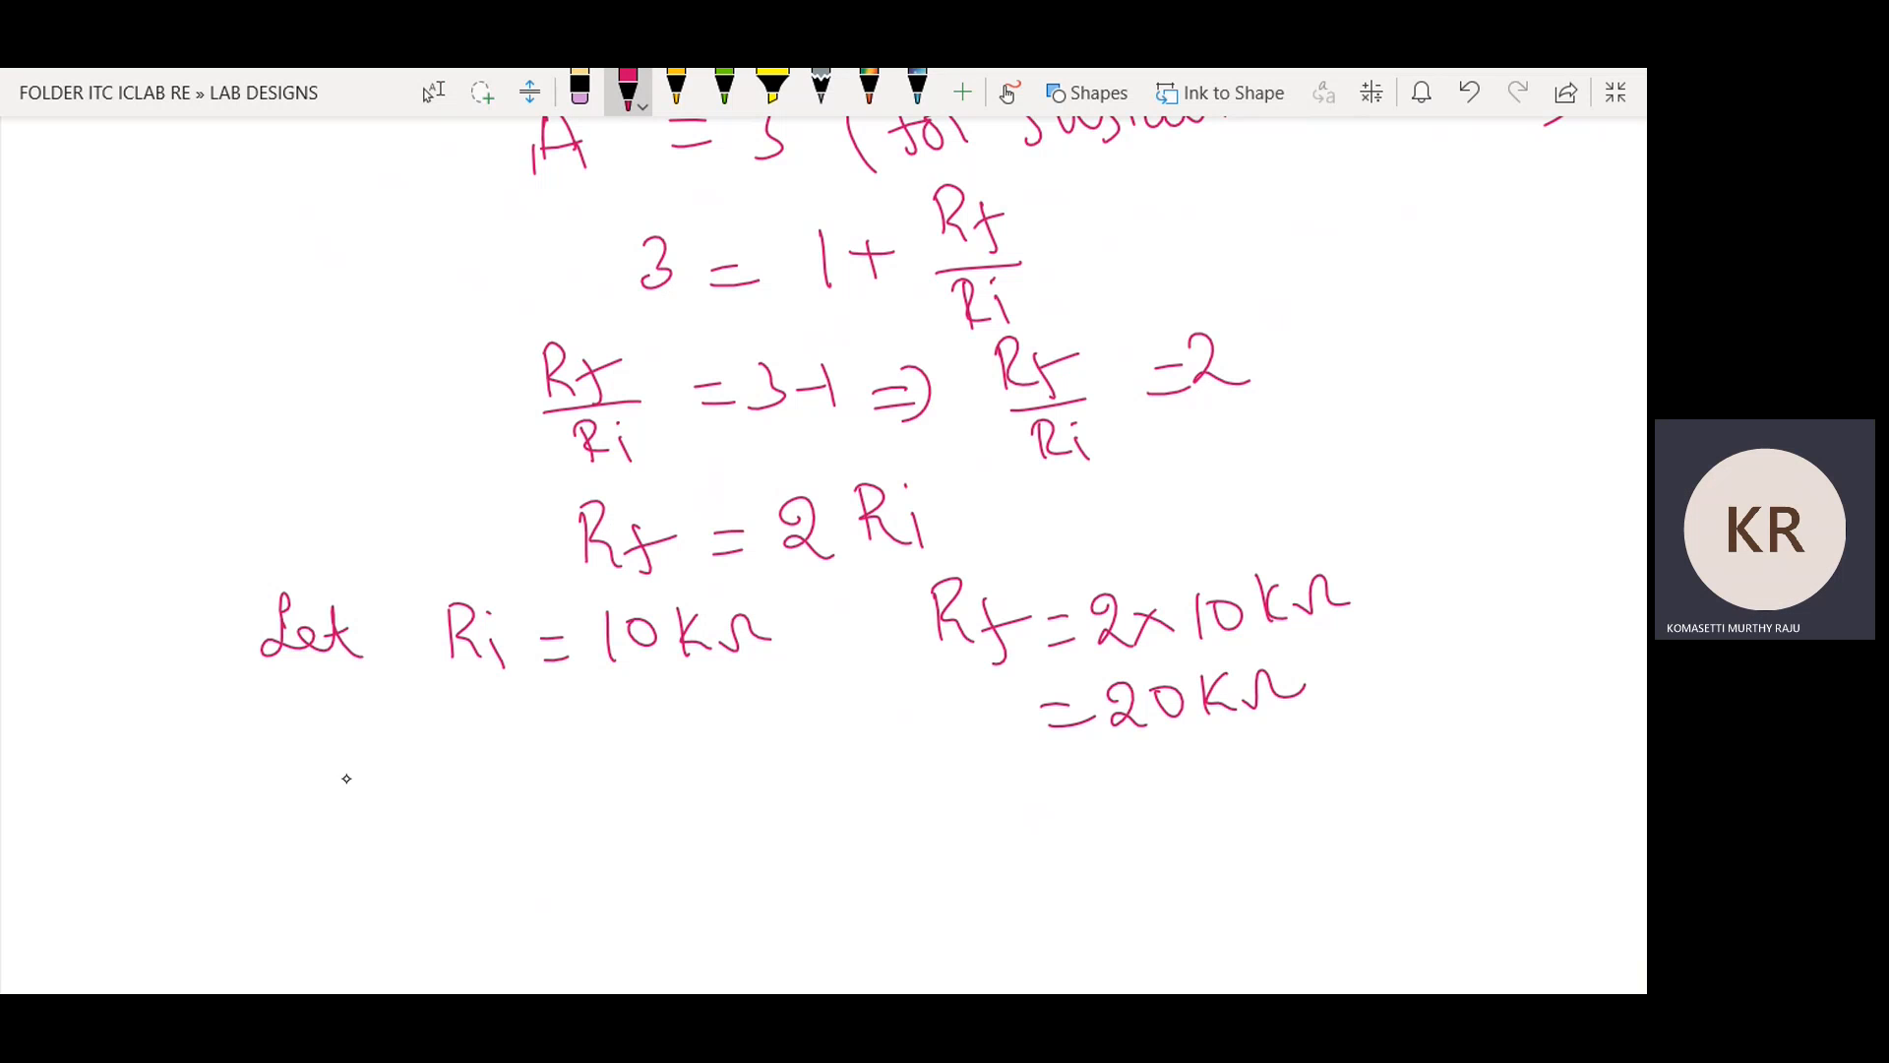
Handwrite the note "22KΩ potentiometer" below the resistor values.
mouse_move(358, 779)
mouse_down()
mouse_move(356, 811)
mouse_move(433, 817)
mouse_move(462, 779)
mouse_move(478, 817)
mouse_move(554, 824)
mouse_up()
mouse_move(552, 777)
mouse_down()
mouse_move(577, 784)
mouse_move(557, 799)
mouse_up()
mouse_move(605, 780)
mouse_down()
mouse_move(692, 802)
mouse_move(657, 758)
mouse_move(707, 809)
mouse_move(718, 778)
mouse_up()
mouse_move(728, 775)
mouse_down()
mouse_move(733, 805)
mouse_move(760, 780)
mouse_move(871, 795)
mouse_up()
mouse_move(876, 737)
mouse_down()
mouse_move(881, 795)
mouse_move(886, 753)
mouse_up()
mouse_move(893, 782)
mouse_down()
mouse_move(927, 793)
mouse_move(947, 755)
mouse_up()
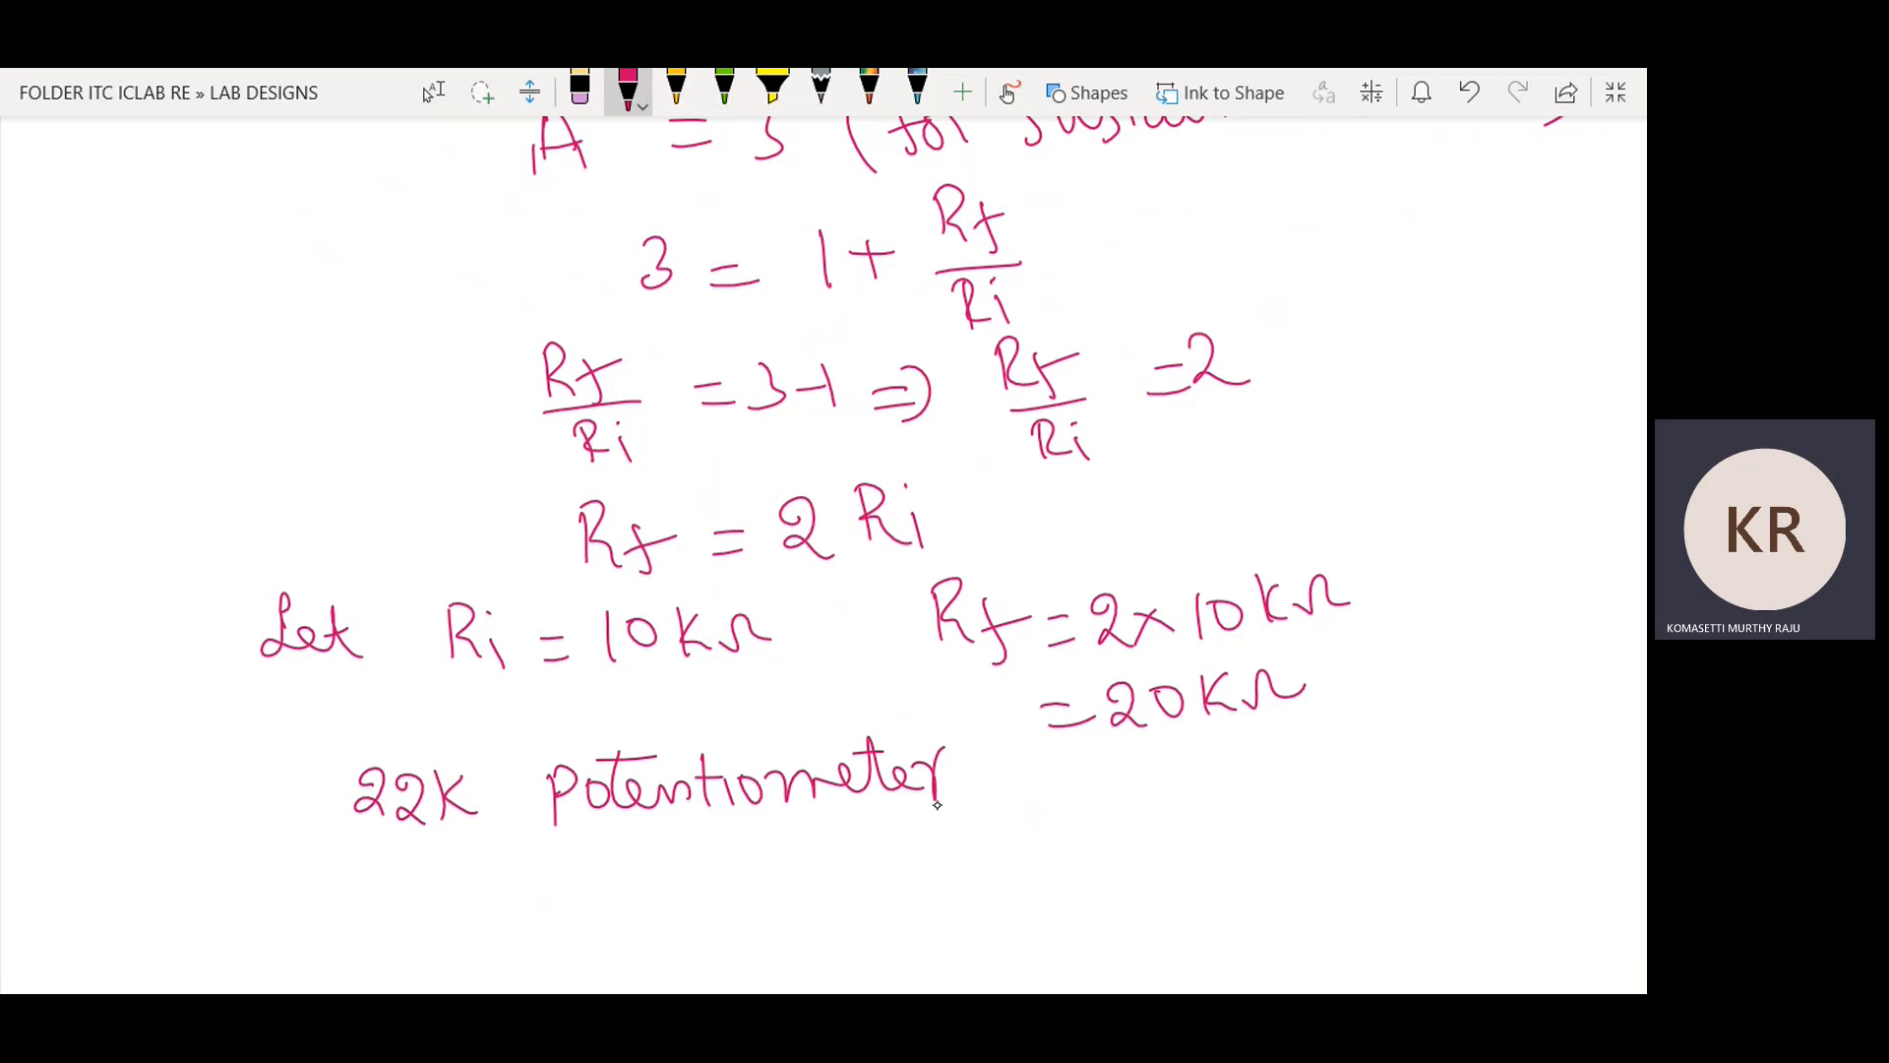
mouse_move(476, 813)
mouse_down()
mouse_move(482, 781)
mouse_move(509, 795)
mouse_up()
scroll(824, 551, up, 4)
Handwrite the oscillation frequency equation f0 = 1/(2πRC) below the potentiometer note, numbered (2).
scroll(824, 551, down, 6)
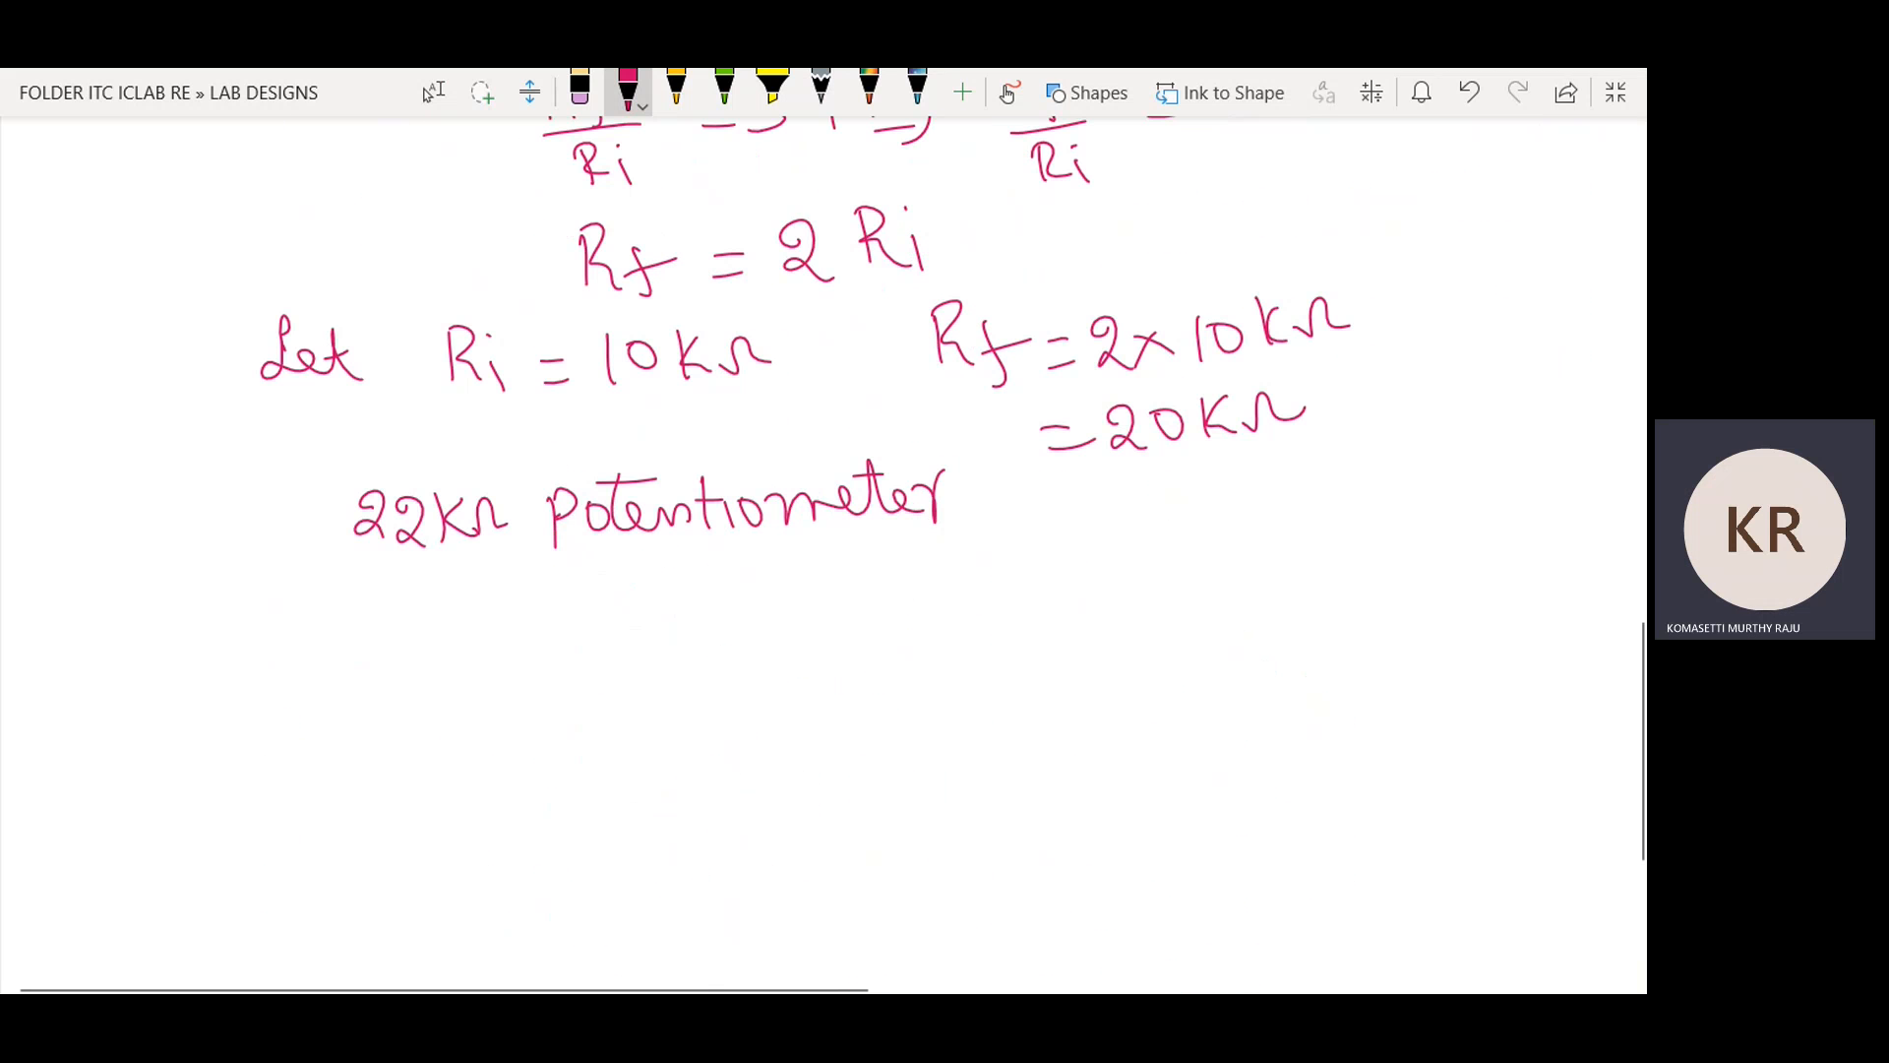
drag(333, 604, 322, 645)
drag(341, 612, 403, 655)
mouse_move(593, 582)
mouse_down()
mouse_move(575, 653)
mouse_move(616, 614)
mouse_up()
mouse_move(636, 635)
mouse_down()
mouse_move(628, 651)
mouse_move(638, 635)
mouse_up()
mouse_move(708, 637)
mouse_down()
mouse_move(740, 635)
mouse_move(748, 661)
mouse_up()
mouse_move(870, 570)
mouse_down()
mouse_move(872, 615)
mouse_move(1004, 607)
mouse_up()
drag(844, 652, 897, 692)
mouse_move(919, 642)
mouse_down()
mouse_move(925, 689)
mouse_move(942, 636)
mouse_up()
mouse_move(951, 647)
mouse_down()
mouse_move(953, 691)
mouse_move(956, 663)
mouse_up()
mouse_move(956, 664)
mouse_down()
mouse_move(989, 687)
mouse_move(961, 631)
mouse_up()
drag(1031, 642, 1036, 686)
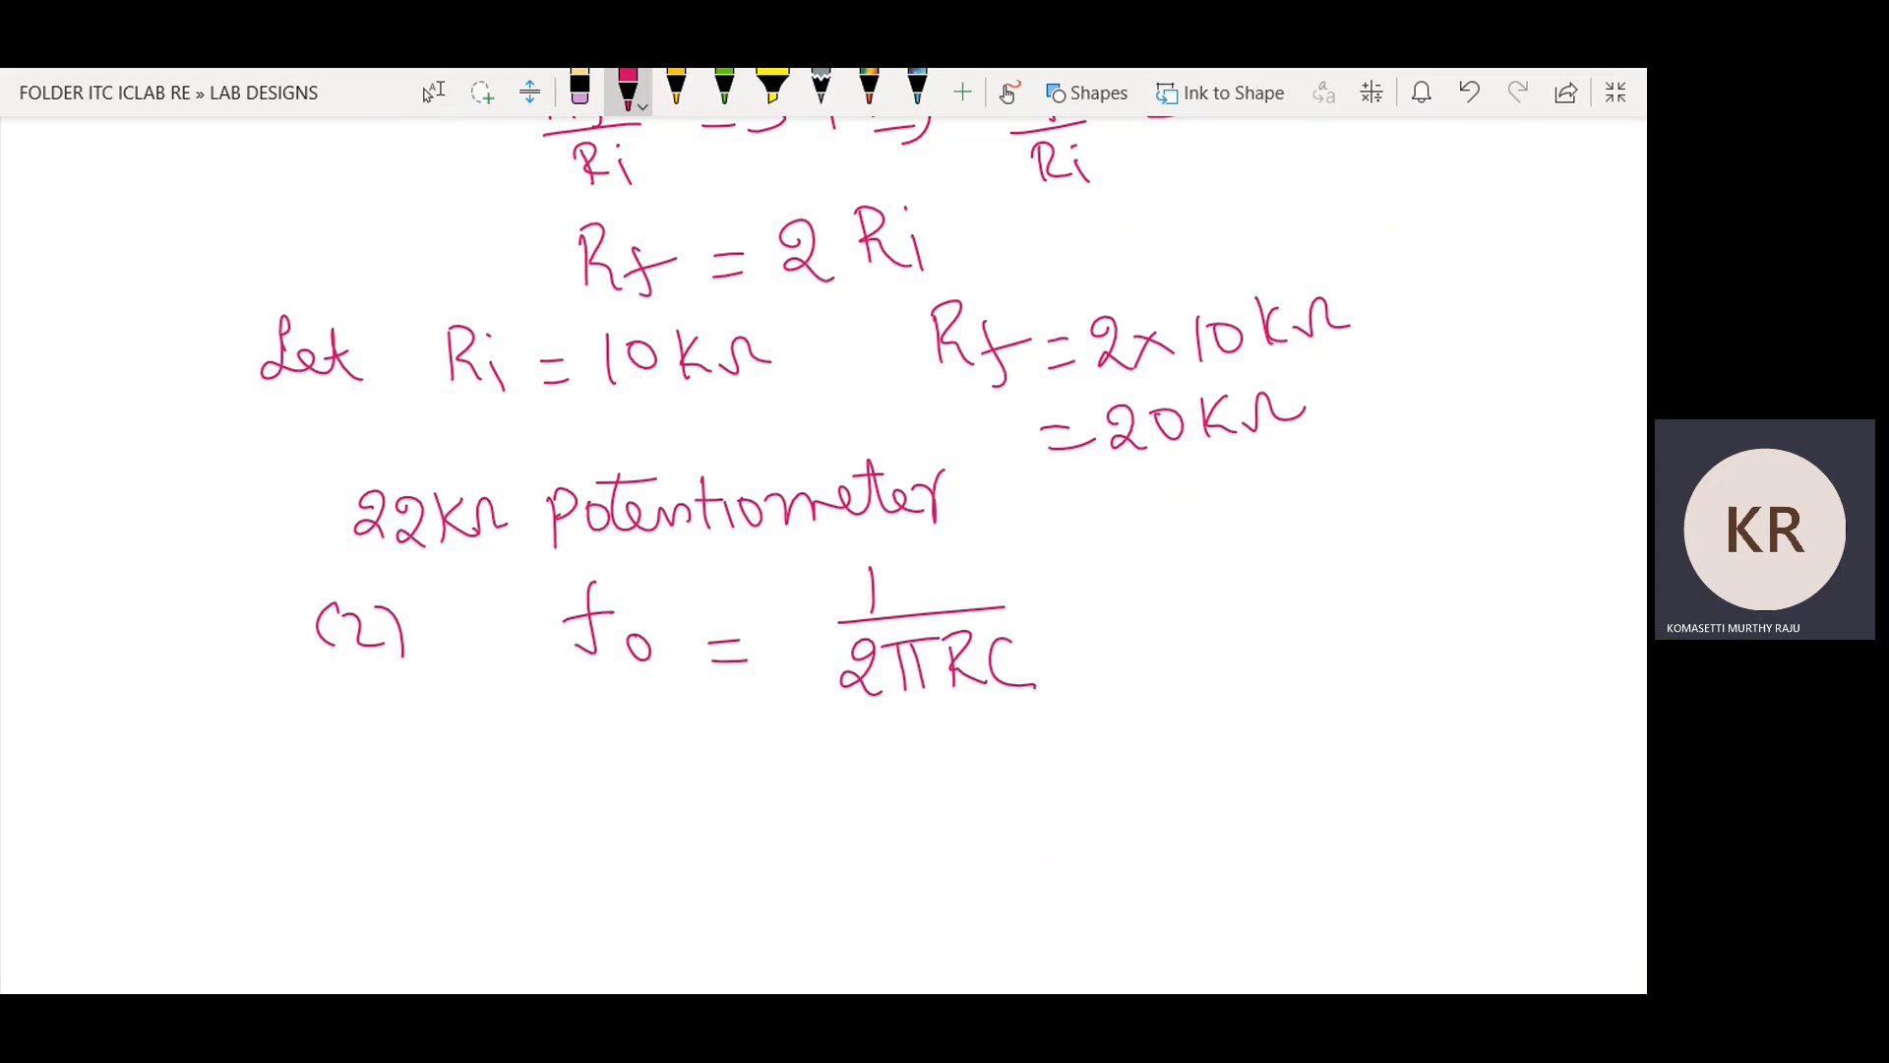
Annotate the feedback network in the circuit diagram with an arrow and the label "0° phase shift".
scroll(823, 551, up, 10)
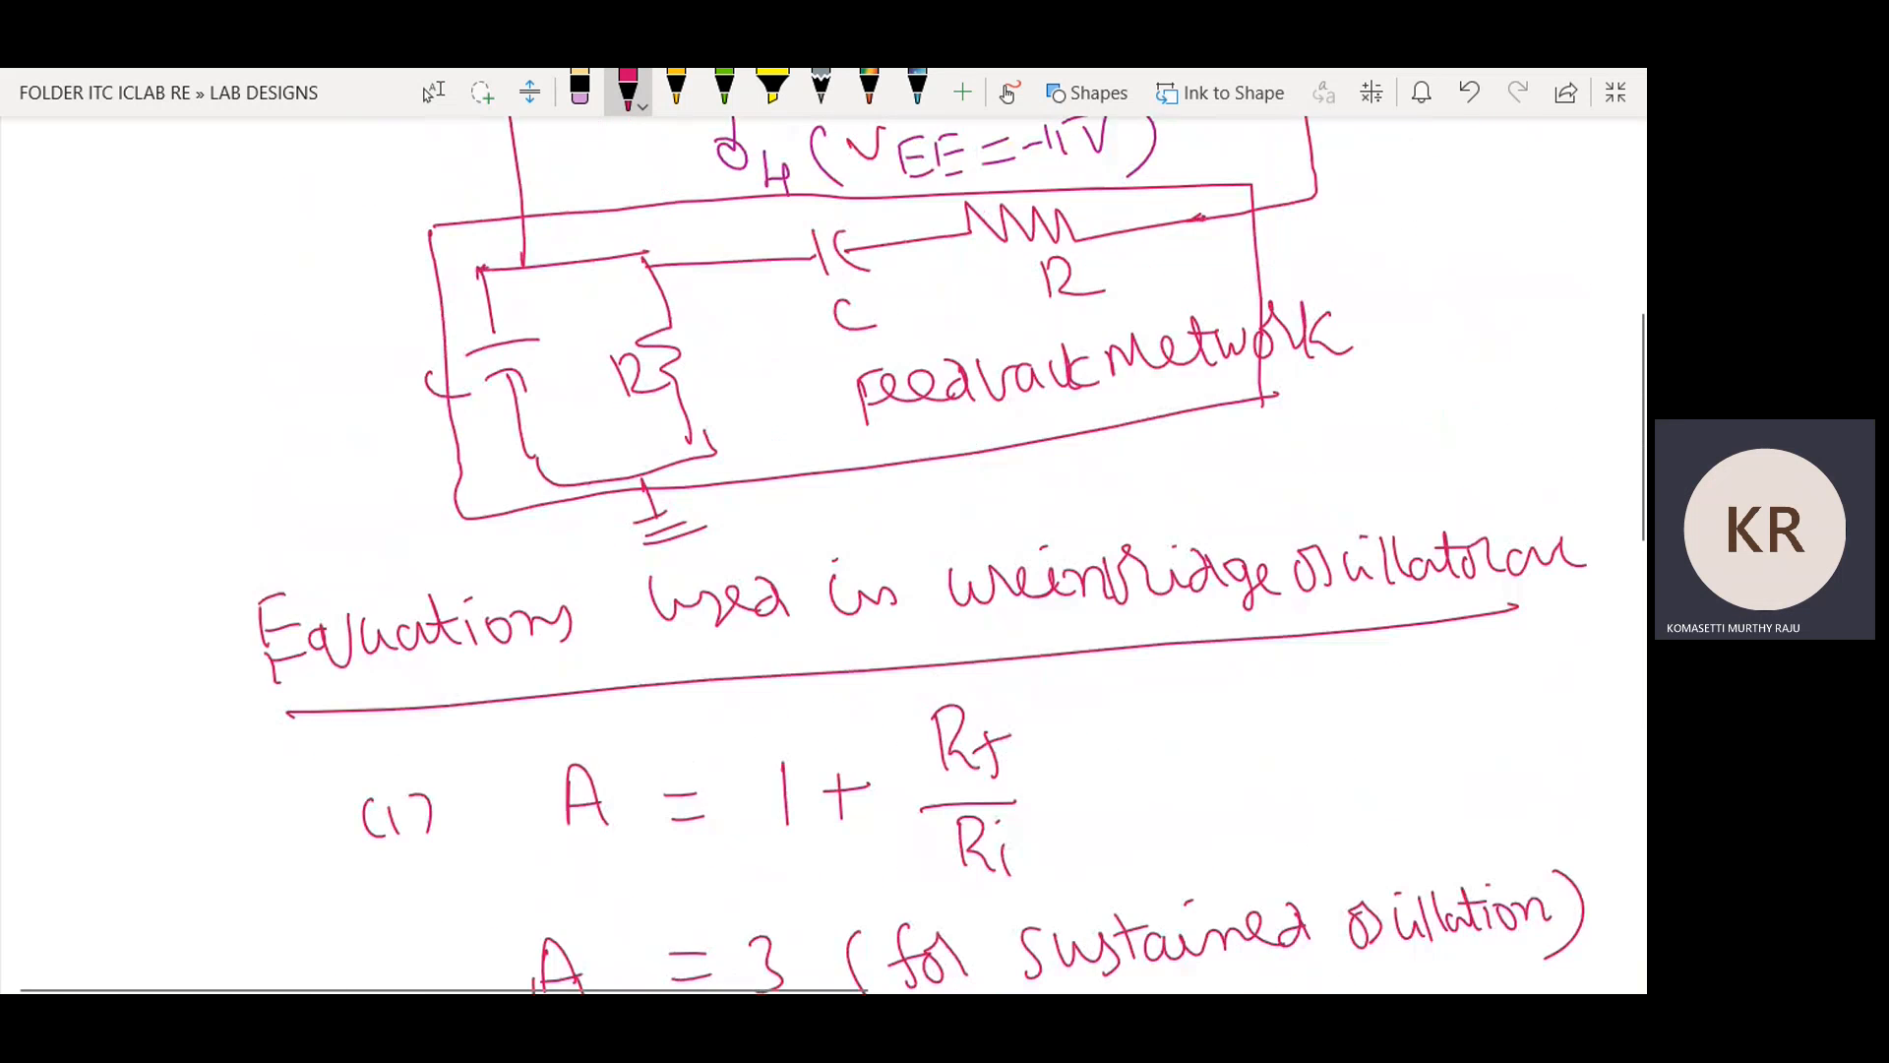
scroll(823, 551, up, 3)
scroll(823, 551, up, 1)
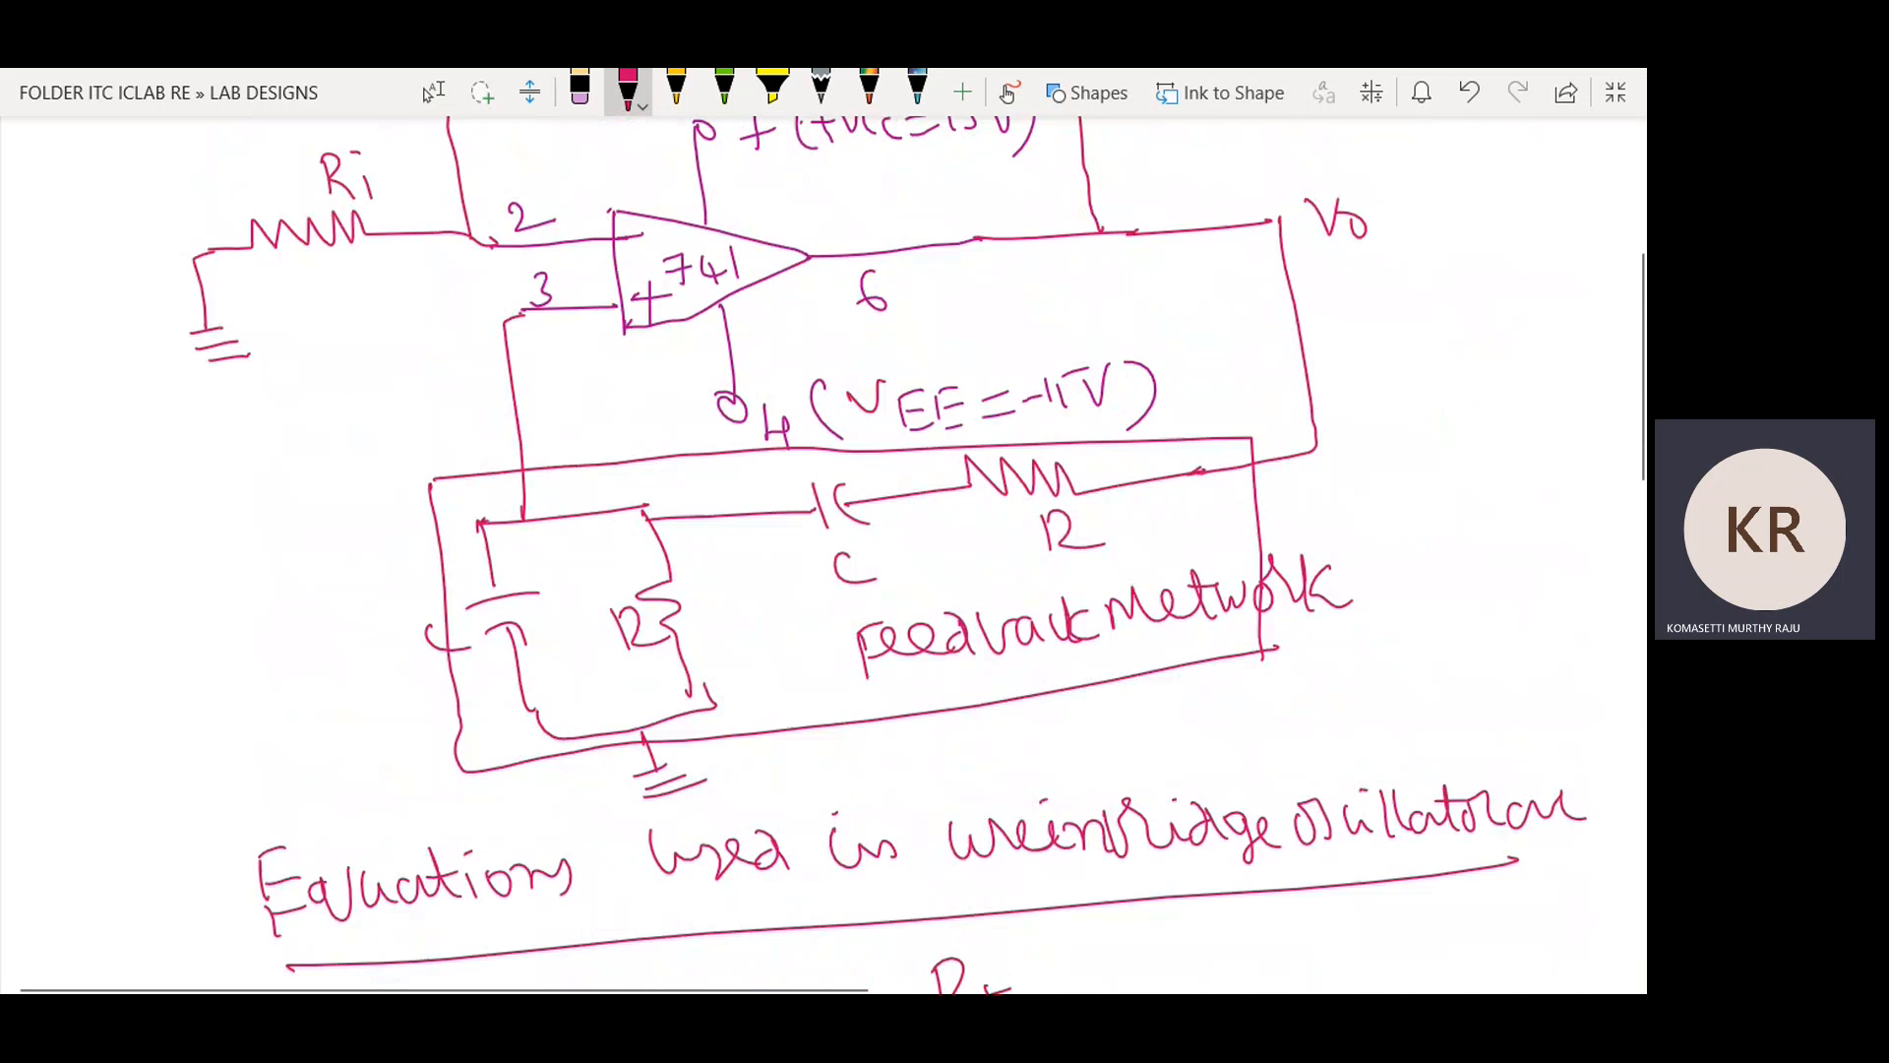
scroll(823, 551, up, 1)
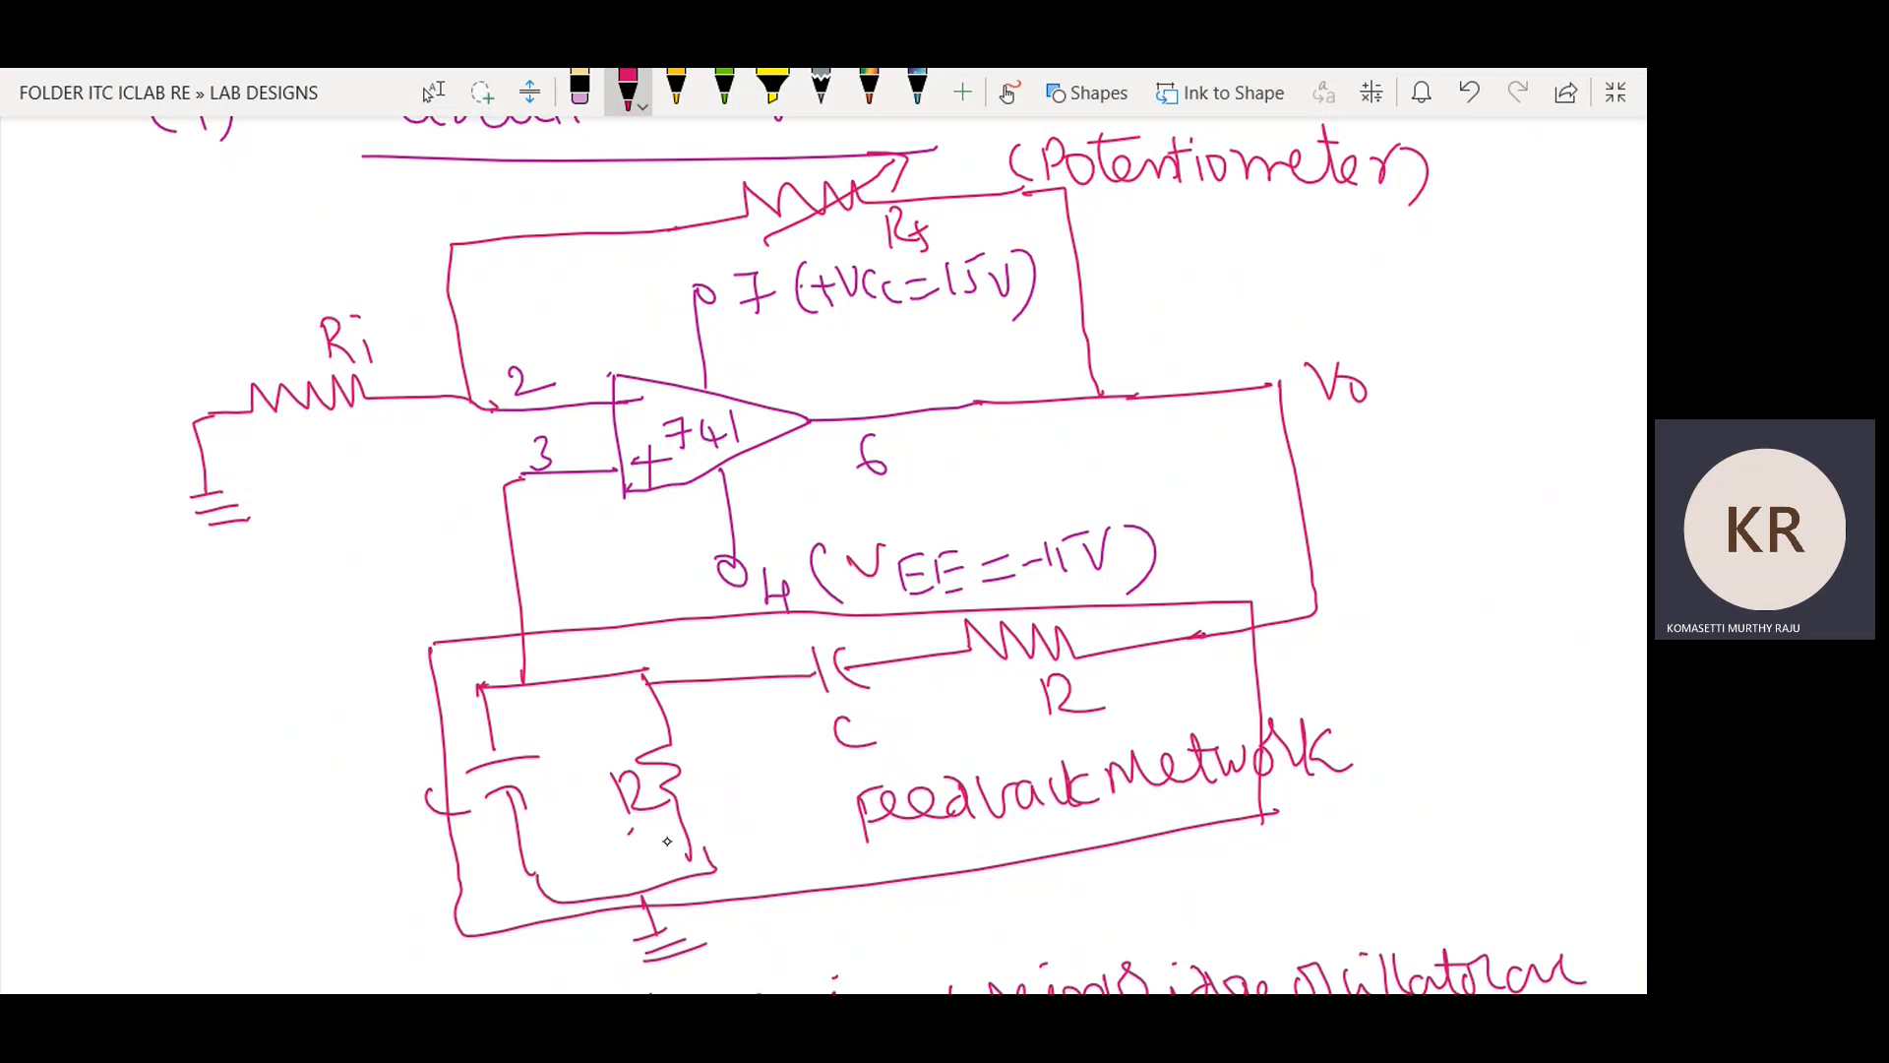
mouse_move(1198, 708)
mouse_down()
mouse_move(1333, 712)
mouse_move(1346, 747)
mouse_up()
drag(1405, 690, 1437, 677)
mouse_move(1377, 738)
mouse_down()
mouse_move(1438, 782)
mouse_move(1585, 795)
mouse_move(1607, 763)
mouse_up()
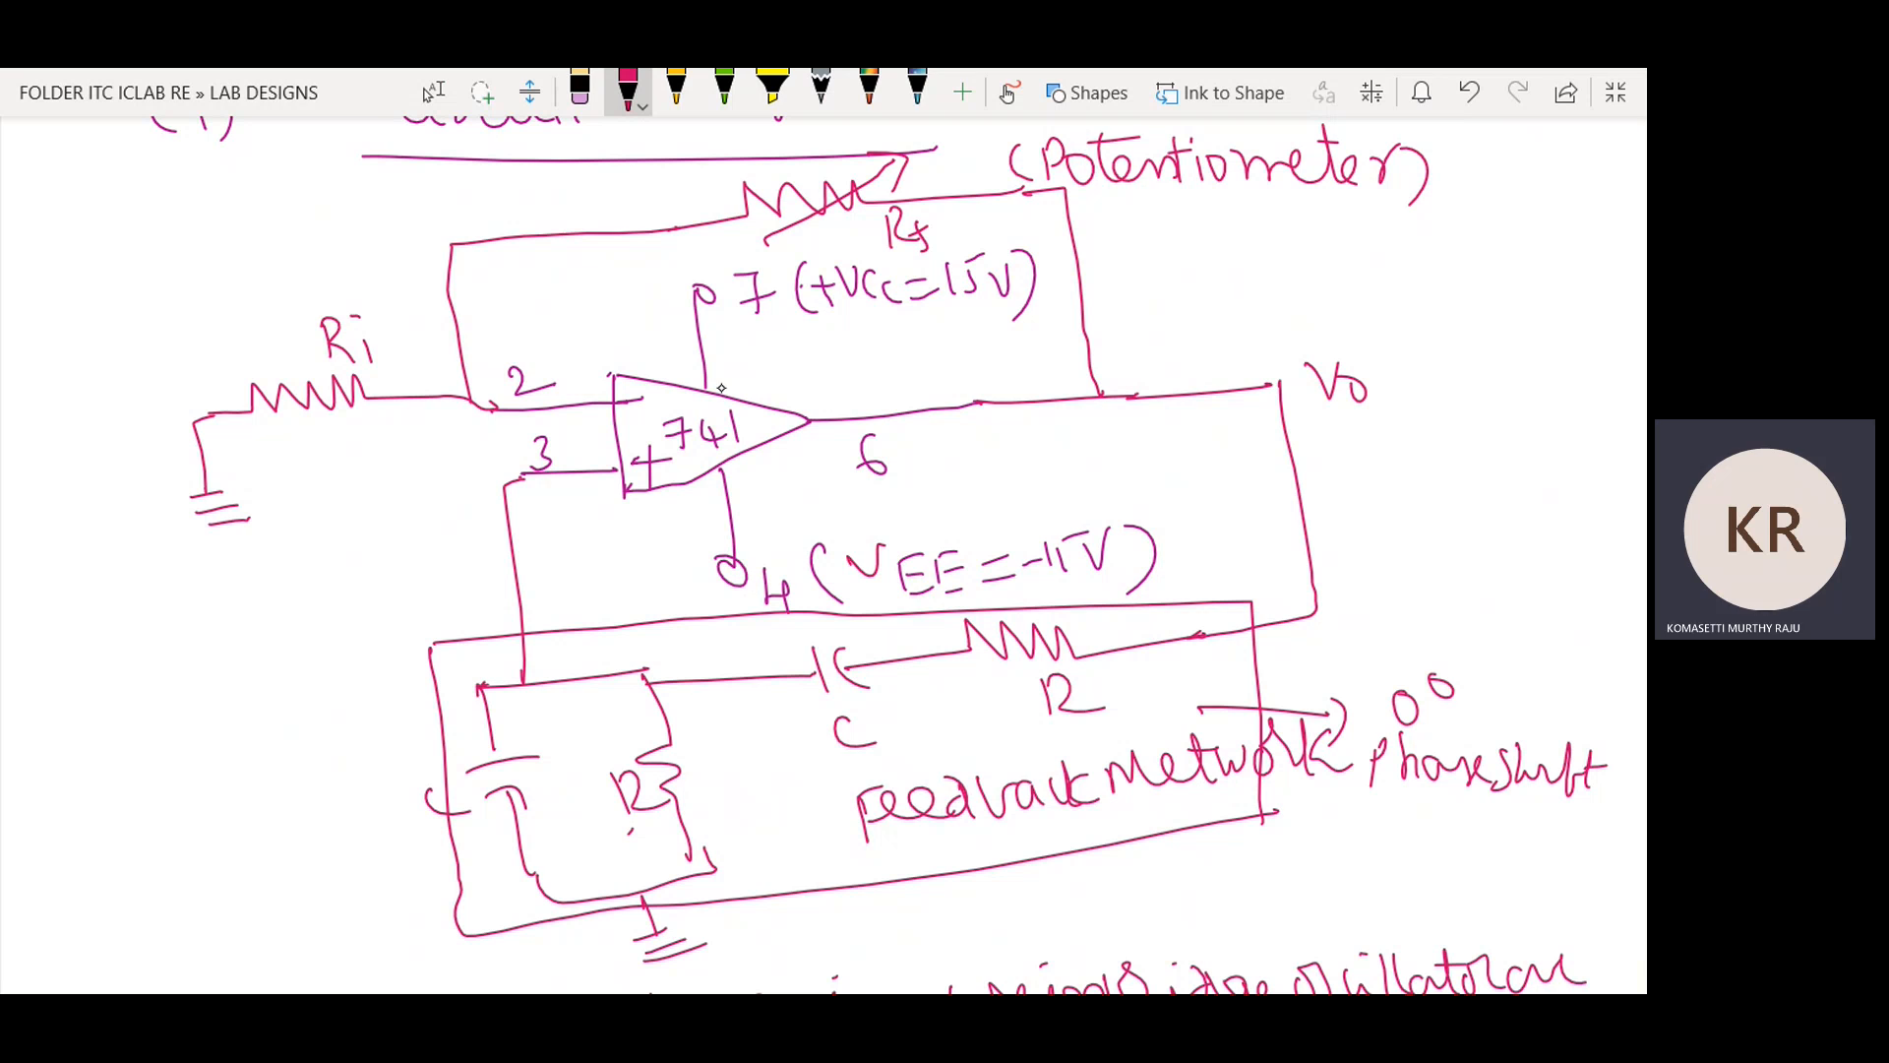
Annotate the op-amp's output in the circuit diagram with pointer strokes and the label "0° phase shift".
drag(881, 382, 1031, 343)
mouse_move(1218, 288)
mouse_down()
mouse_move(1462, 313)
mouse_move(1517, 262)
mouse_move(1517, 319)
mouse_up()
drag(1541, 257, 1551, 305)
drag(1531, 291, 1558, 289)
drag(1062, 323, 1158, 288)
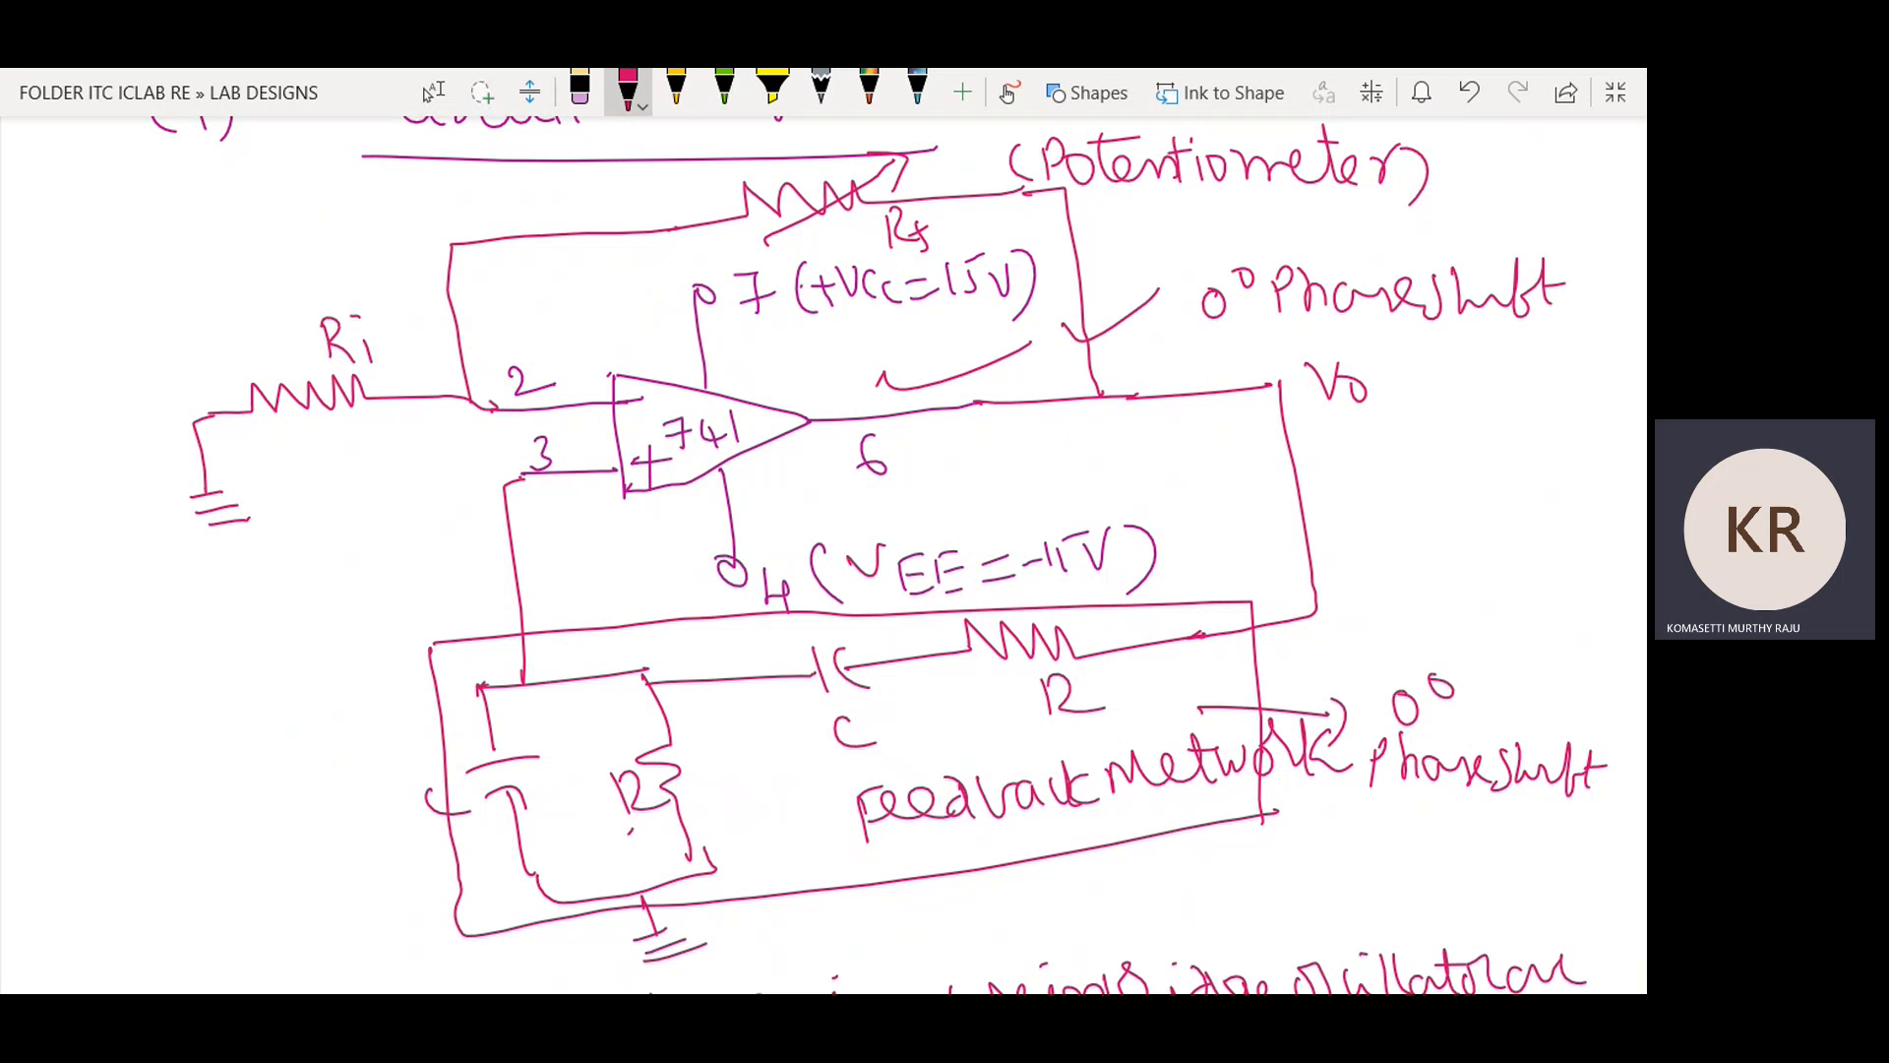
Handwrite "Total phase shift = 0° + 0° = 0°" in the circuit diagram, below the op-amp's output line.
mouse_move(979, 450)
mouse_down()
mouse_move(1135, 482)
mouse_move(1178, 440)
mouse_move(1213, 463)
mouse_move(1338, 423)
mouse_move(1409, 463)
mouse_move(1426, 397)
mouse_up()
drag(1423, 429, 1444, 423)
mouse_move(1304, 528)
mouse_down()
mouse_move(1463, 525)
mouse_move(1478, 504)
mouse_up()
drag(1362, 591, 1401, 587)
drag(1369, 603, 1450, 573)
drag(1476, 557, 1485, 561)
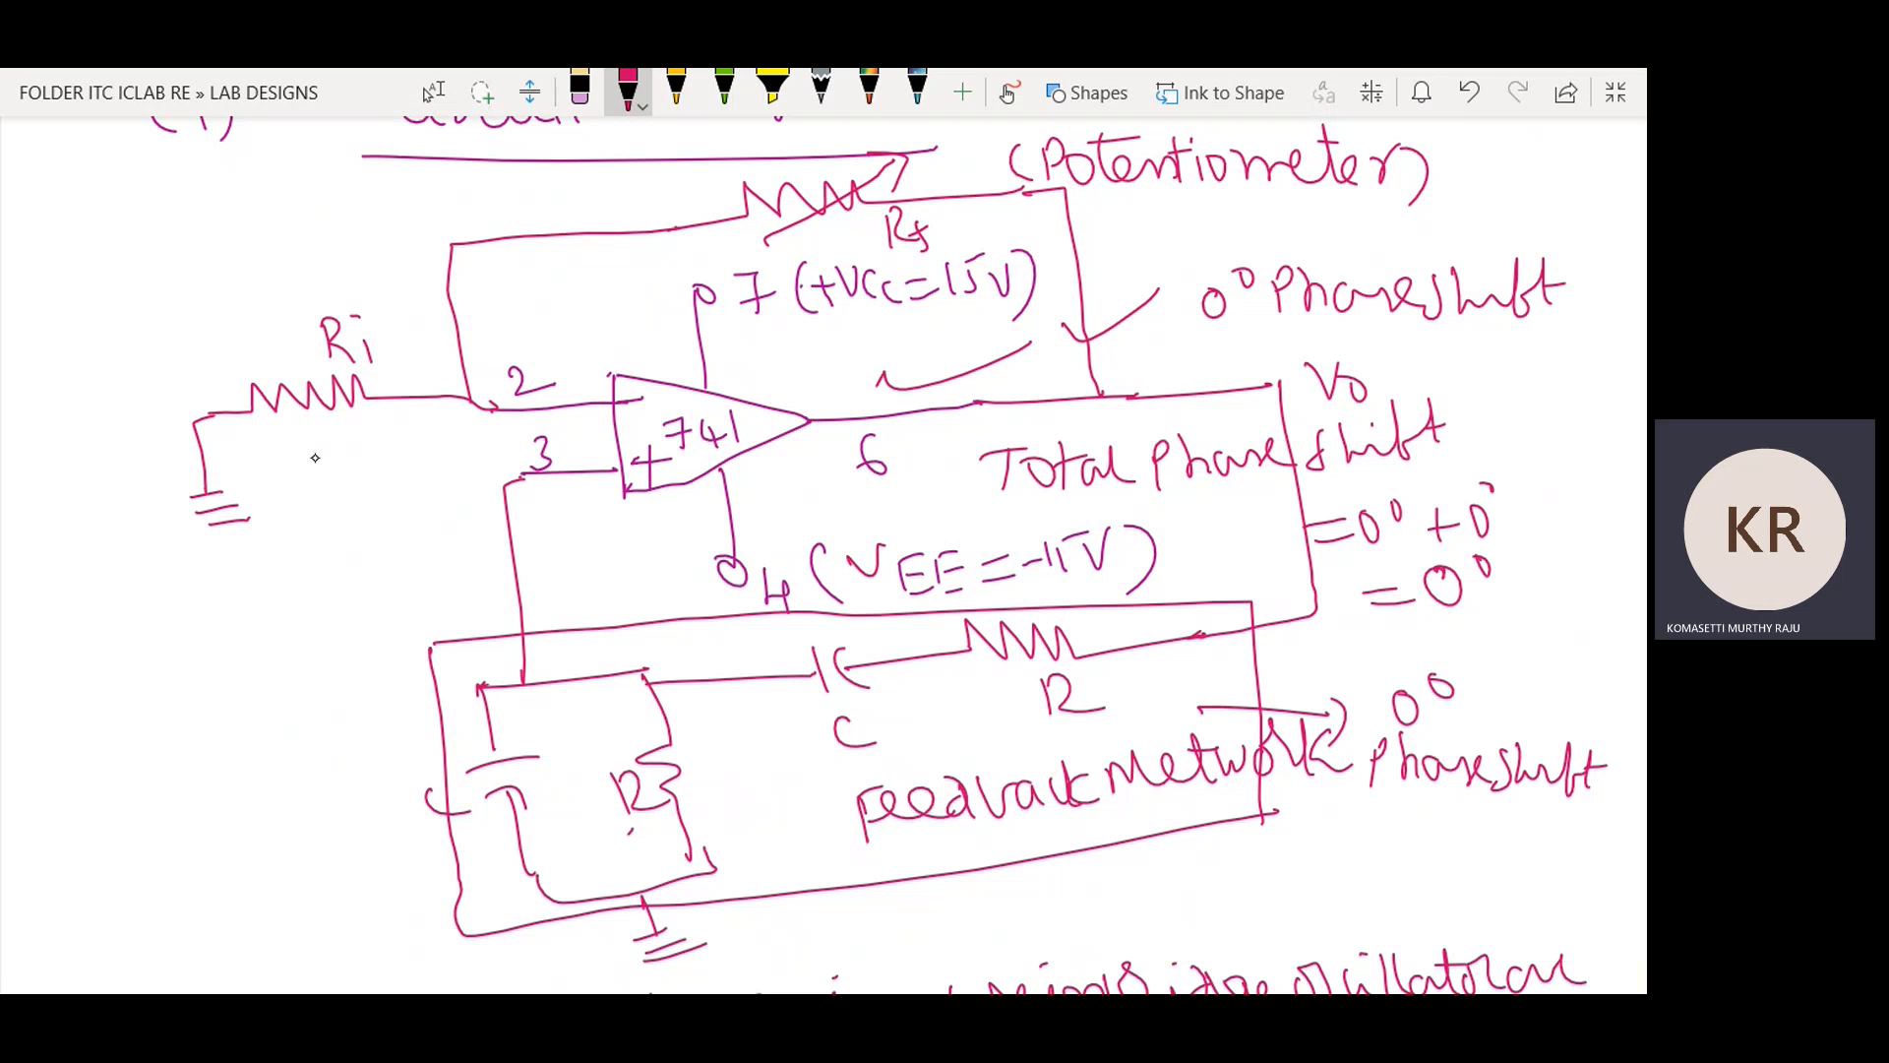
Handwrite the component choices "Let R = Ri = 10KΩ" and "C = 0.1 µf" below the frequency equation.
click(430, 93)
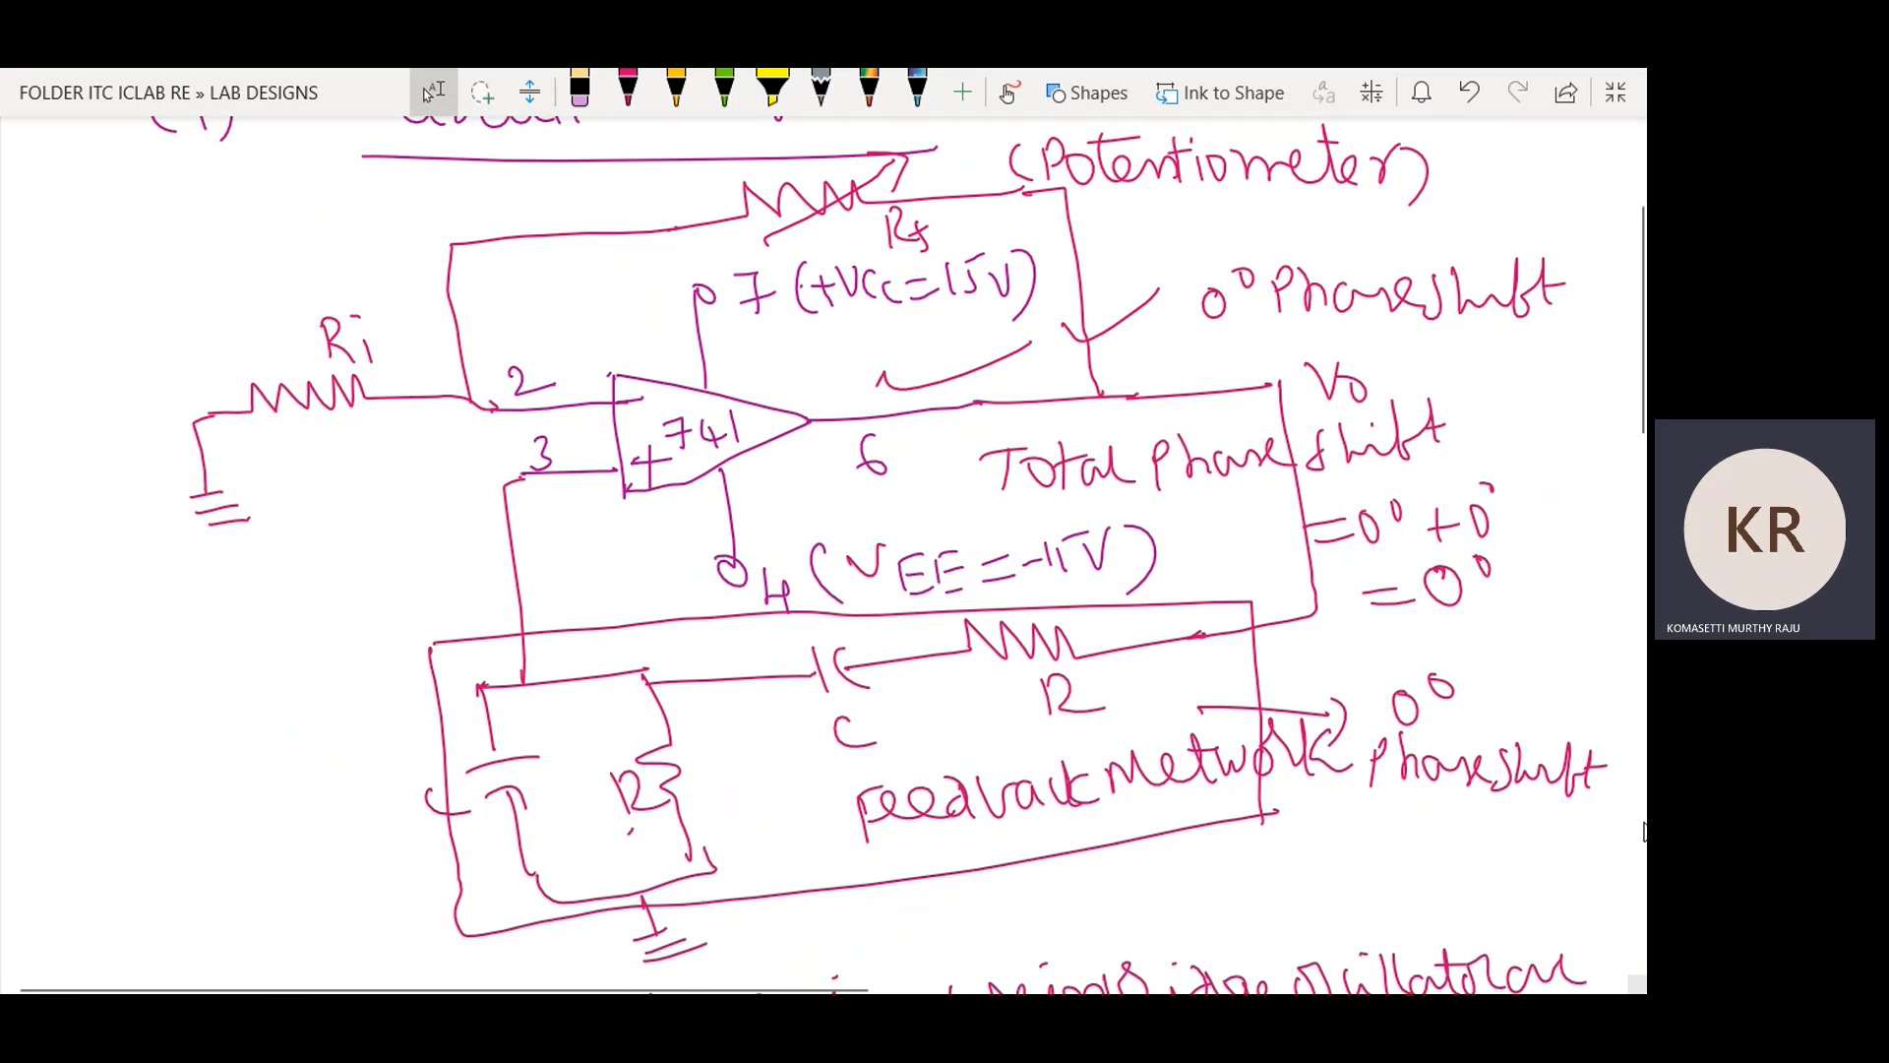
scroll(1557, 818, down, 15)
scroll(1556, 817, down, 1)
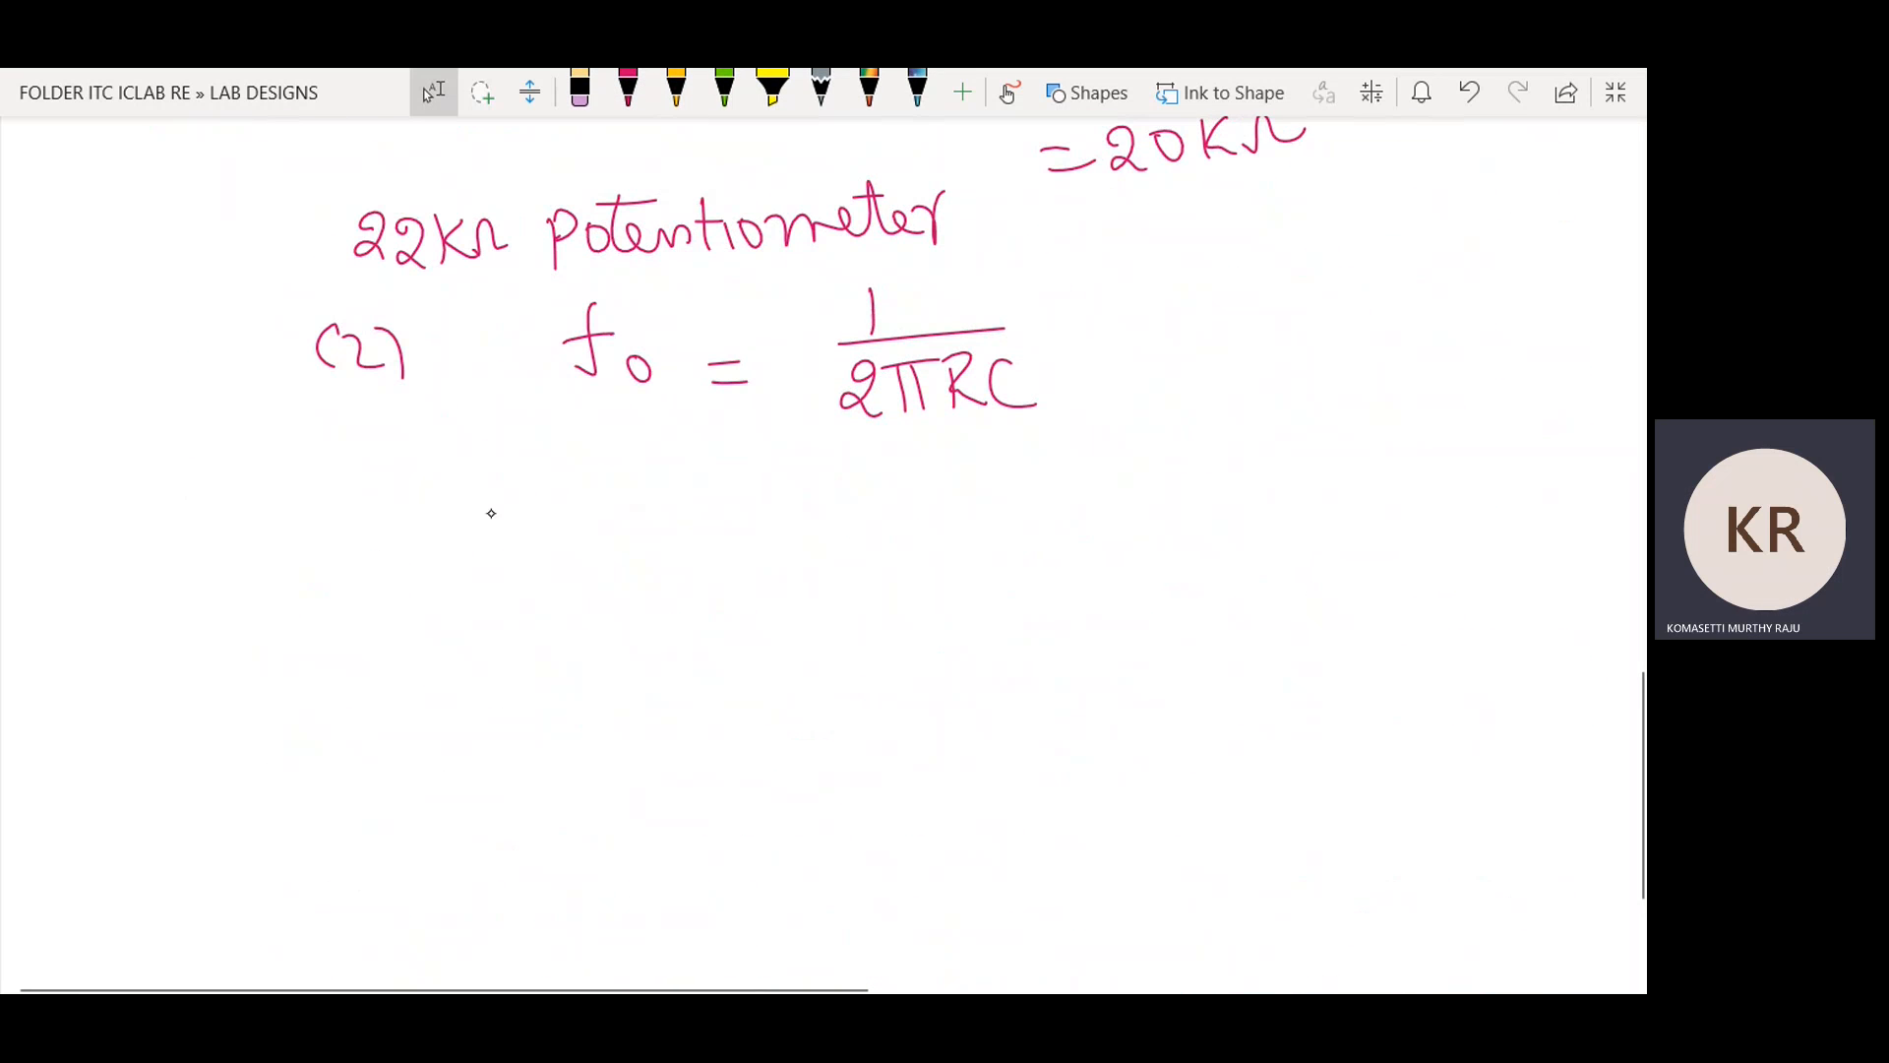
drag(436, 478, 457, 509)
drag(458, 499, 517, 515)
mouse_move(487, 491)
mouse_down()
mouse_move(527, 484)
mouse_move(604, 515)
mouse_up()
drag(599, 471, 641, 521)
mouse_move(668, 498)
mouse_down()
mouse_move(734, 524)
mouse_move(738, 501)
mouse_up()
mouse_move(737, 502)
mouse_down()
mouse_move(770, 526)
mouse_move(878, 498)
mouse_up()
drag(843, 514, 879, 512)
mouse_move(941, 458)
mouse_down()
mouse_move(949, 502)
mouse_move(984, 469)
mouse_move(1026, 495)
mouse_up()
mouse_move(1050, 463)
mouse_down()
mouse_move(1054, 492)
mouse_move(1131, 473)
mouse_up()
mouse_move(644, 585)
mouse_down()
mouse_move(645, 616)
mouse_move(777, 582)
mouse_move(844, 611)
mouse_move(929, 589)
mouse_up()
mouse_move(974, 559)
mouse_down()
mouse_move(948, 618)
mouse_move(980, 573)
mouse_up()
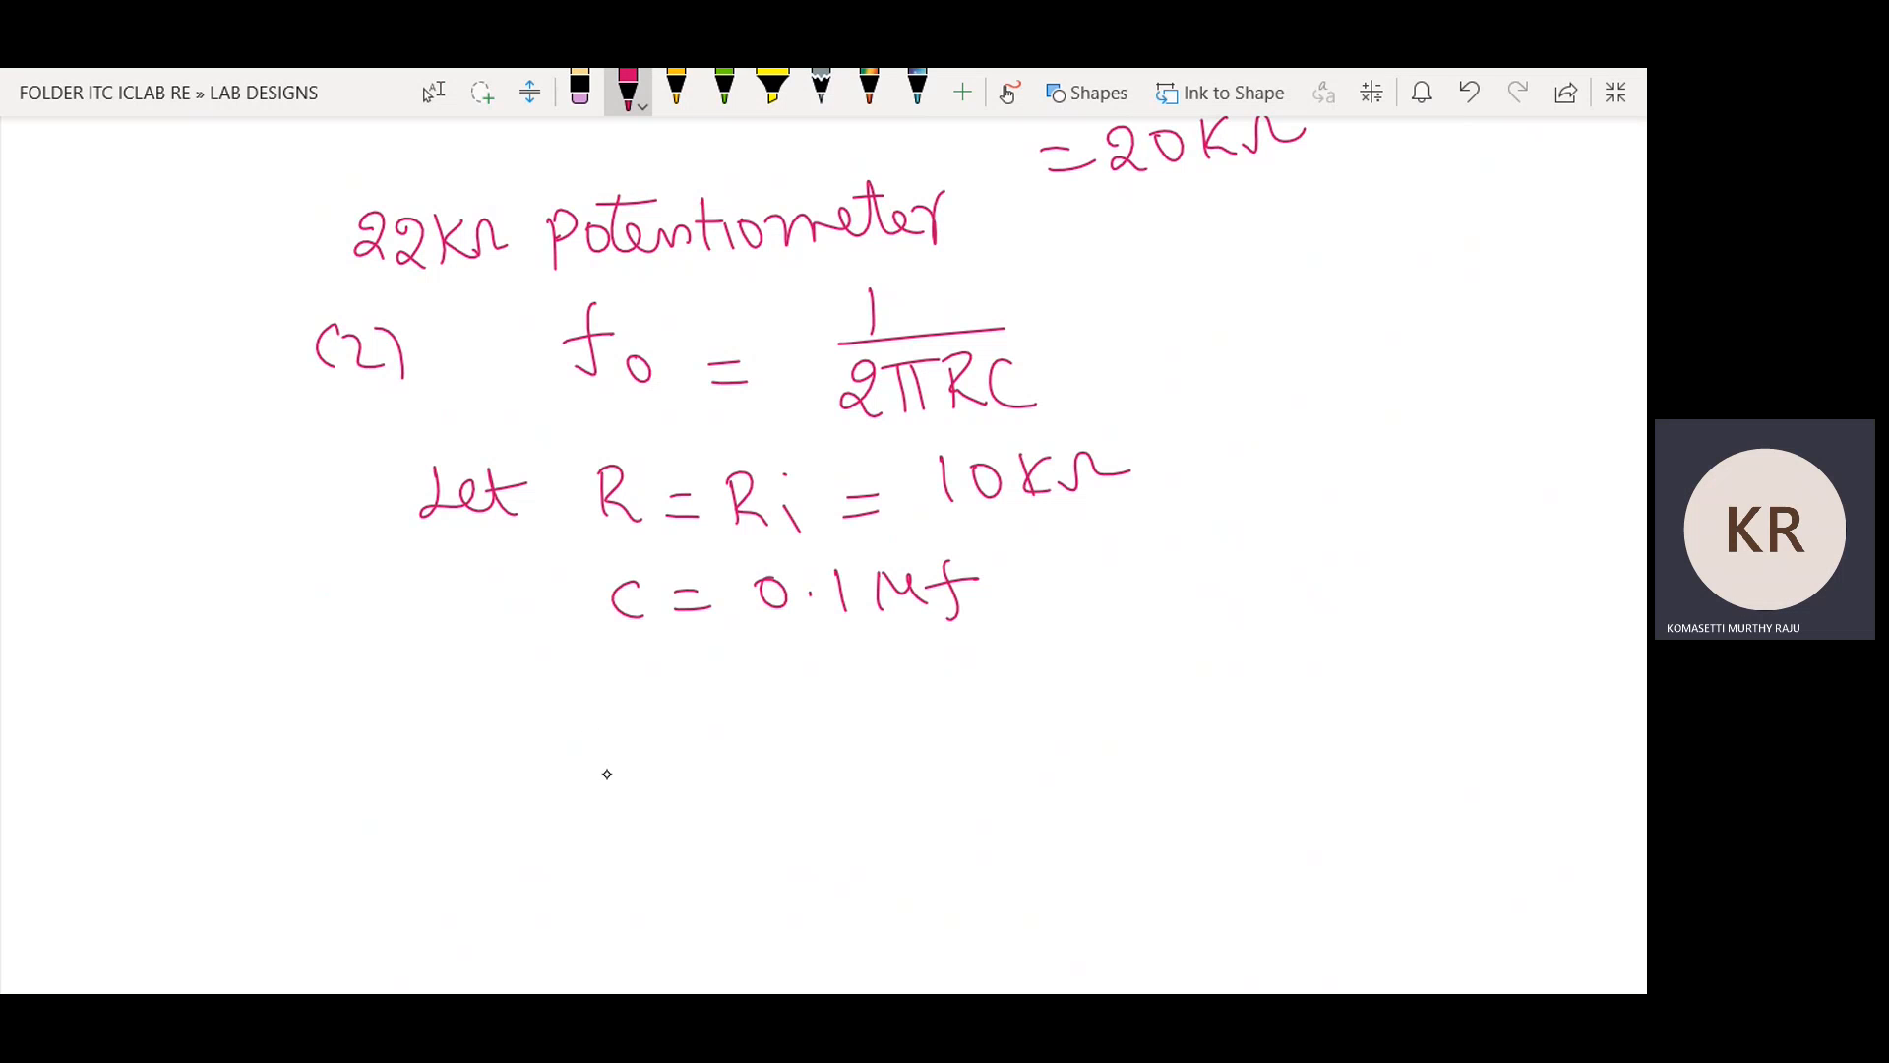
Handwrite the start of the substituted frequency equation, "fo = 1 / (2 × 22/7", below the component choices.
mouse_move(621, 715)
mouse_down()
mouse_move(608, 784)
mouse_move(639, 752)
mouse_move(771, 752)
mouse_up()
drag(733, 780, 777, 776)
mouse_move(901, 686)
mouse_down()
mouse_move(915, 736)
mouse_move(1028, 726)
mouse_up()
mouse_move(864, 769)
mouse_down()
mouse_move(900, 811)
mouse_move(942, 805)
mouse_up()
mouse_move(930, 782)
mouse_down()
mouse_move(915, 813)
mouse_move(976, 804)
mouse_up()
mouse_move(976, 762)
mouse_down()
mouse_move(1019, 805)
mouse_move(996, 868)
mouse_up()
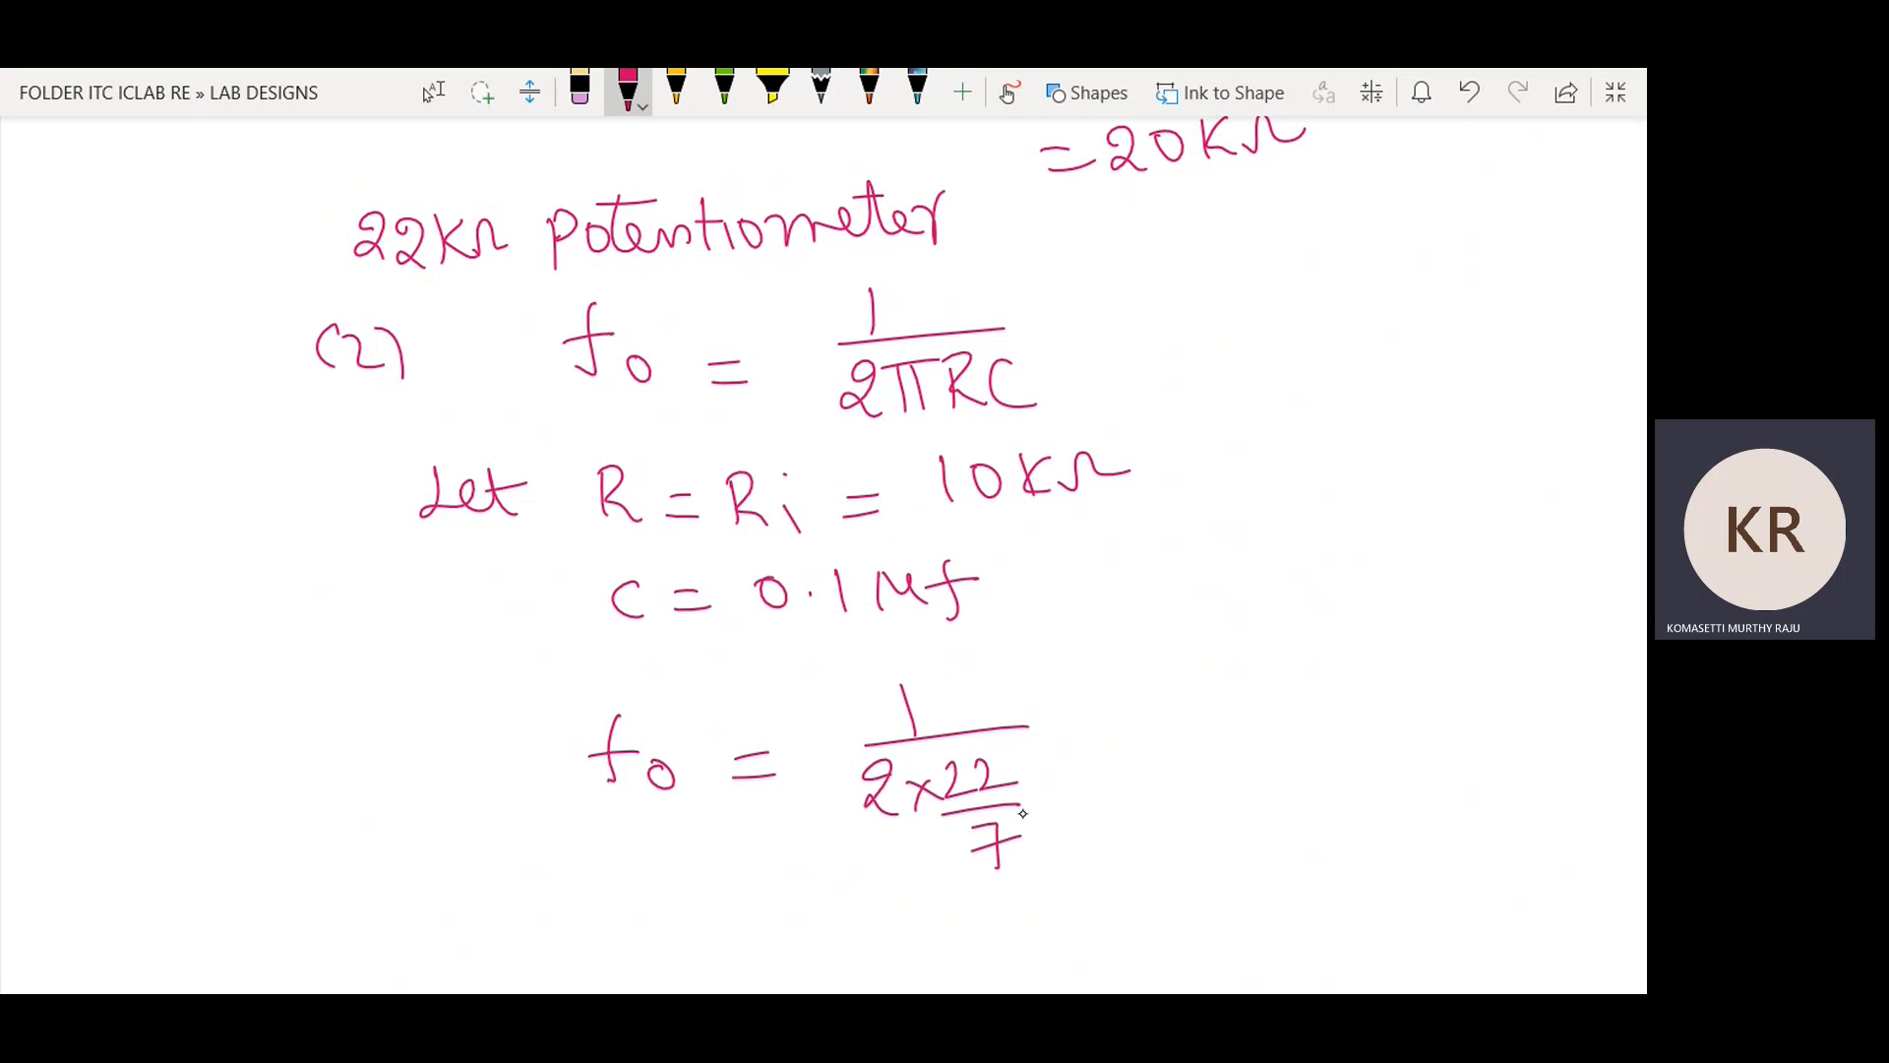
Extend the fraction bar and complete the denominator of the substituted fo equation with "× 10K × 0.1µf".
drag(1023, 728, 1146, 705)
drag(1030, 780, 1061, 810)
drag(1062, 777, 1035, 818)
drag(1112, 767, 1110, 770)
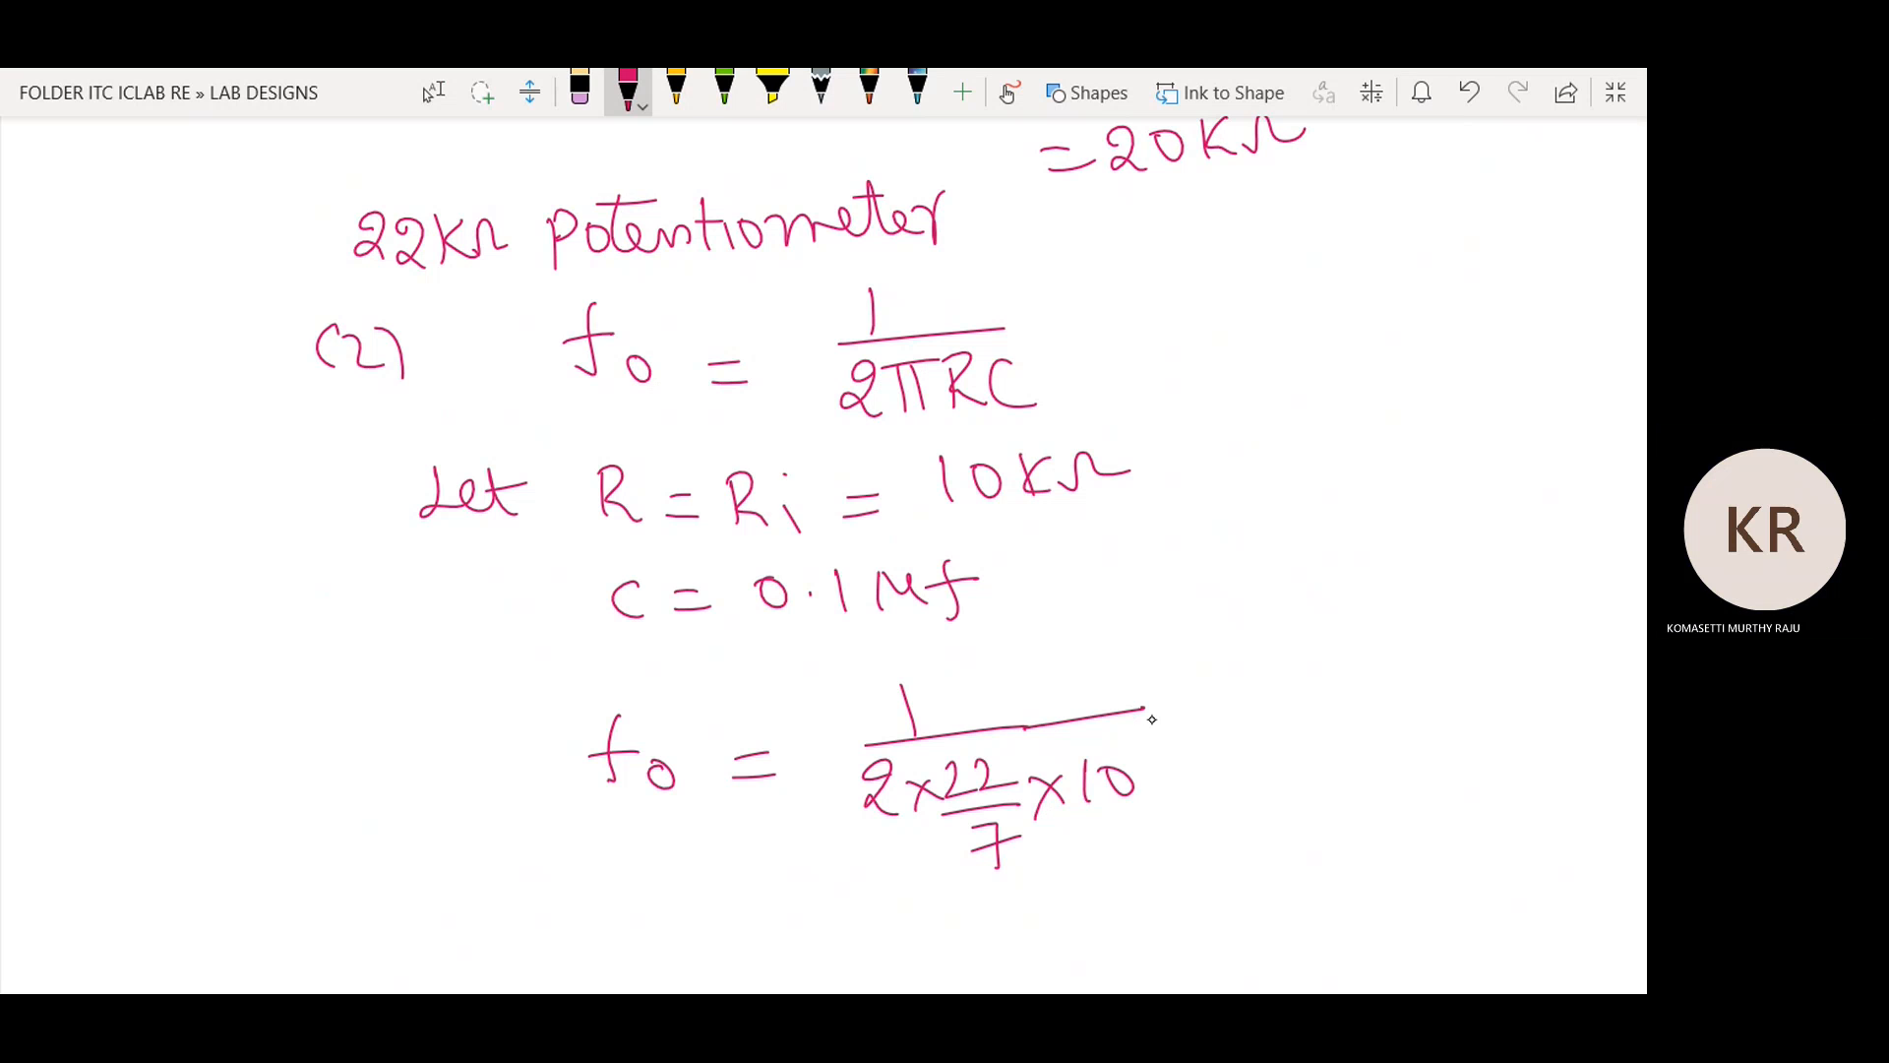
mouse_move(1147, 760)
mouse_down()
mouse_move(1148, 793)
mouse_move(1184, 786)
mouse_up()
drag(1145, 718, 1293, 692)
mouse_move(1234, 750)
mouse_down()
mouse_move(1200, 779)
mouse_move(1213, 793)
mouse_up()
click(1289, 765)
drag(1263, 750, 1312, 781)
drag(1279, 697, 1396, 679)
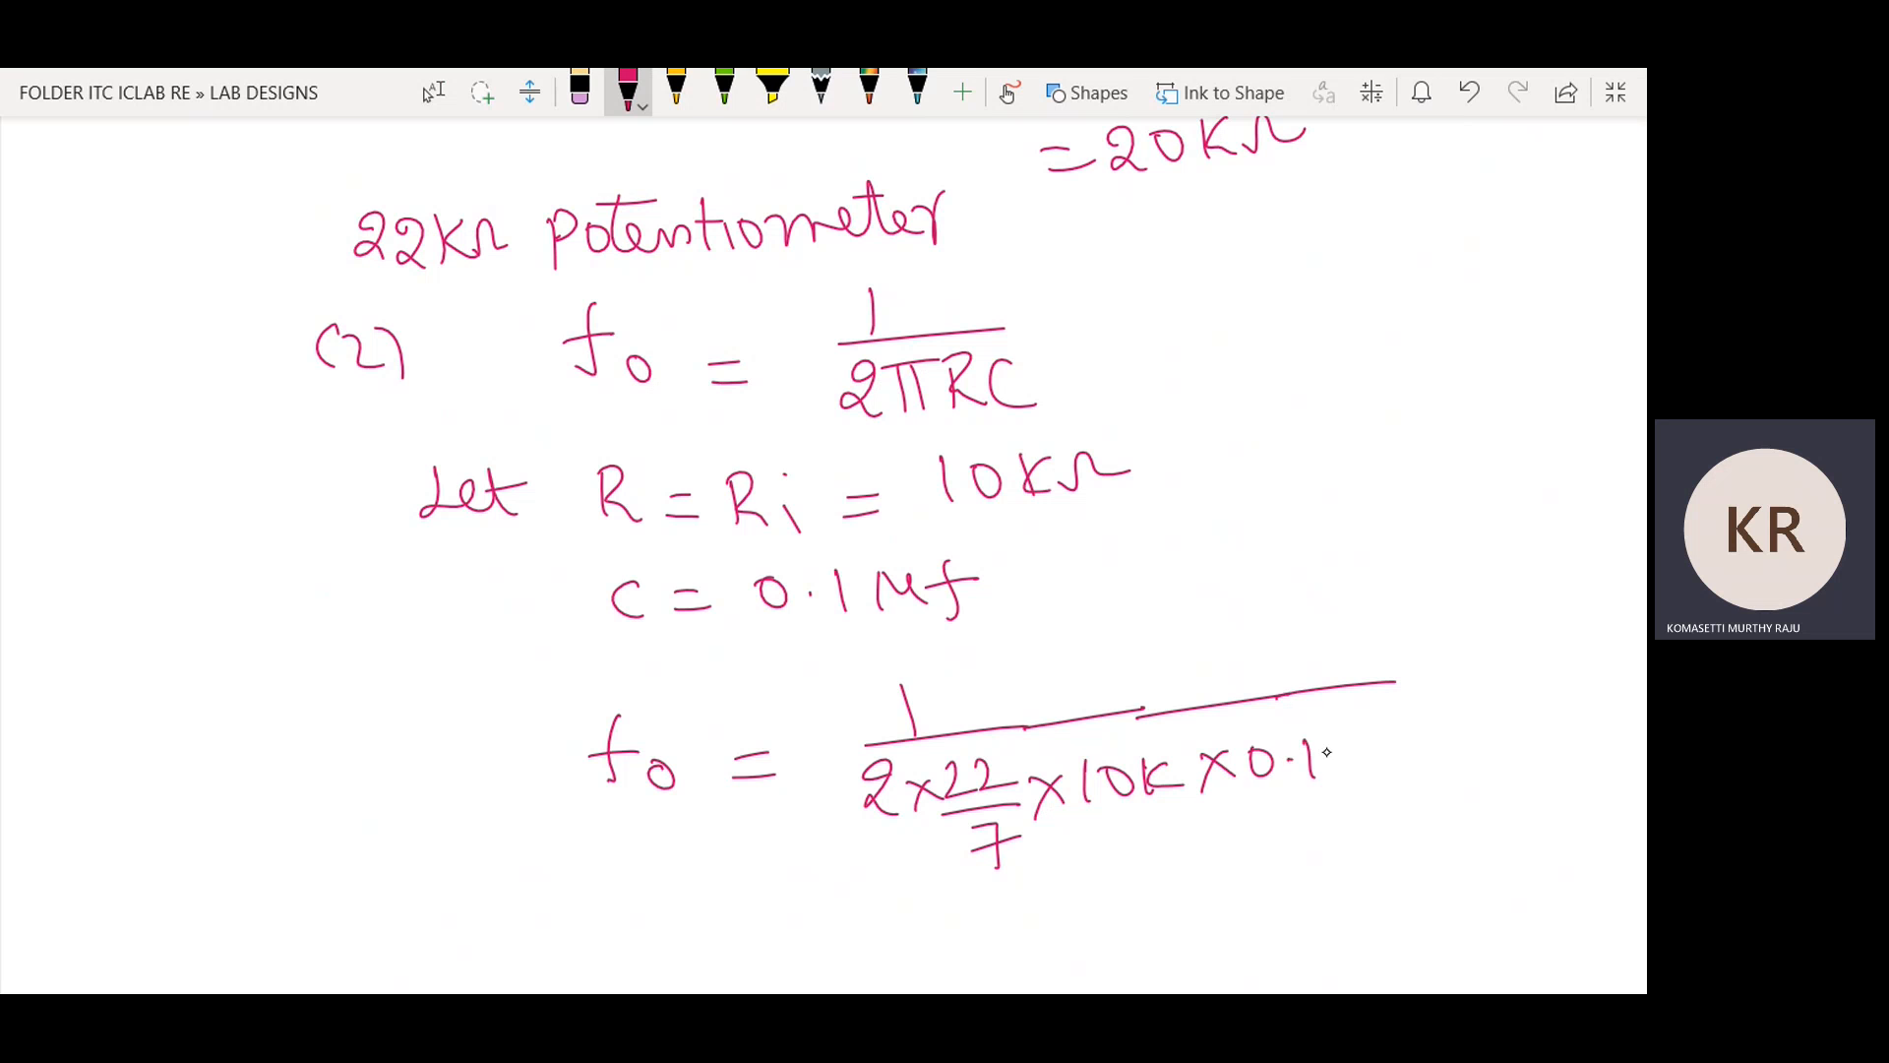
mouse_move(1327, 746)
mouse_down()
mouse_move(1375, 774)
mouse_move(1403, 707)
mouse_up()
drag(1371, 748, 1416, 737)
Handwrite "= 7 / (44 × 10 × 10³" as the start of the next calculation line below the fo substitution.
scroll(1534, 699, down, 5)
drag(800, 668, 841, 665)
drag(804, 687, 842, 685)
mouse_move(921, 604)
mouse_down()
mouse_move(945, 649)
mouse_move(1033, 623)
mouse_up()
mouse_move(910, 677)
mouse_down()
mouse_move(1038, 657)
mouse_move(934, 730)
mouse_up()
drag(947, 701, 972, 736)
mouse_move(1029, 669)
mouse_down()
mouse_move(1145, 649)
mouse_move(1019, 738)
mouse_up()
drag(1079, 689, 1082, 722)
mouse_move(1104, 695)
mouse_down()
mouse_move(1090, 711)
mouse_move(1105, 695)
mouse_up()
mouse_move(1127, 691)
mouse_down()
mouse_move(1163, 716)
mouse_move(1127, 728)
mouse_up()
mouse_move(1173, 687)
mouse_down()
mouse_move(1175, 722)
mouse_move(1195, 679)
mouse_move(1262, 627)
mouse_up()
Complete the denominator of the 7/44 line with "× 0.1 × 10⁻⁶" and lengthen its fraction bar.
drag(1247, 707, 1286, 728)
drag(1273, 704, 1238, 735)
drag(1323, 677, 1321, 679)
drag(1336, 690, 1351, 704)
mouse_move(1372, 670)
mouse_down()
mouse_move(1409, 686)
mouse_move(1374, 706)
mouse_up()
mouse_move(1432, 651)
mouse_down()
mouse_move(1412, 707)
mouse_move(1481, 632)
mouse_up()
drag(1257, 635, 1503, 592)
Handwrite the simplified line "= 7 / (44 × 10⁴ × 10⁻⁷)" below the previous calculation line.
drag(816, 820, 889, 833)
drag(980, 759, 987, 797)
drag(967, 788, 1071, 776)
drag(961, 823, 1136, 808)
drag(990, 842, 1009, 882)
drag(1023, 846, 1057, 888)
drag(1136, 808, 1240, 801)
drag(1090, 844, 1114, 870)
mouse_move(1112, 844)
mouse_down()
mouse_move(1079, 882)
mouse_move(1137, 872)
mouse_up()
mouse_move(1166, 846)
mouse_down()
mouse_move(1264, 875)
mouse_move(1229, 889)
mouse_up()
mouse_move(1279, 844)
mouse_down()
mouse_move(1284, 873)
mouse_move(1308, 821)
mouse_up()
mouse_move(1321, 805)
mouse_down()
mouse_move(1343, 797)
mouse_move(1345, 841)
mouse_up()
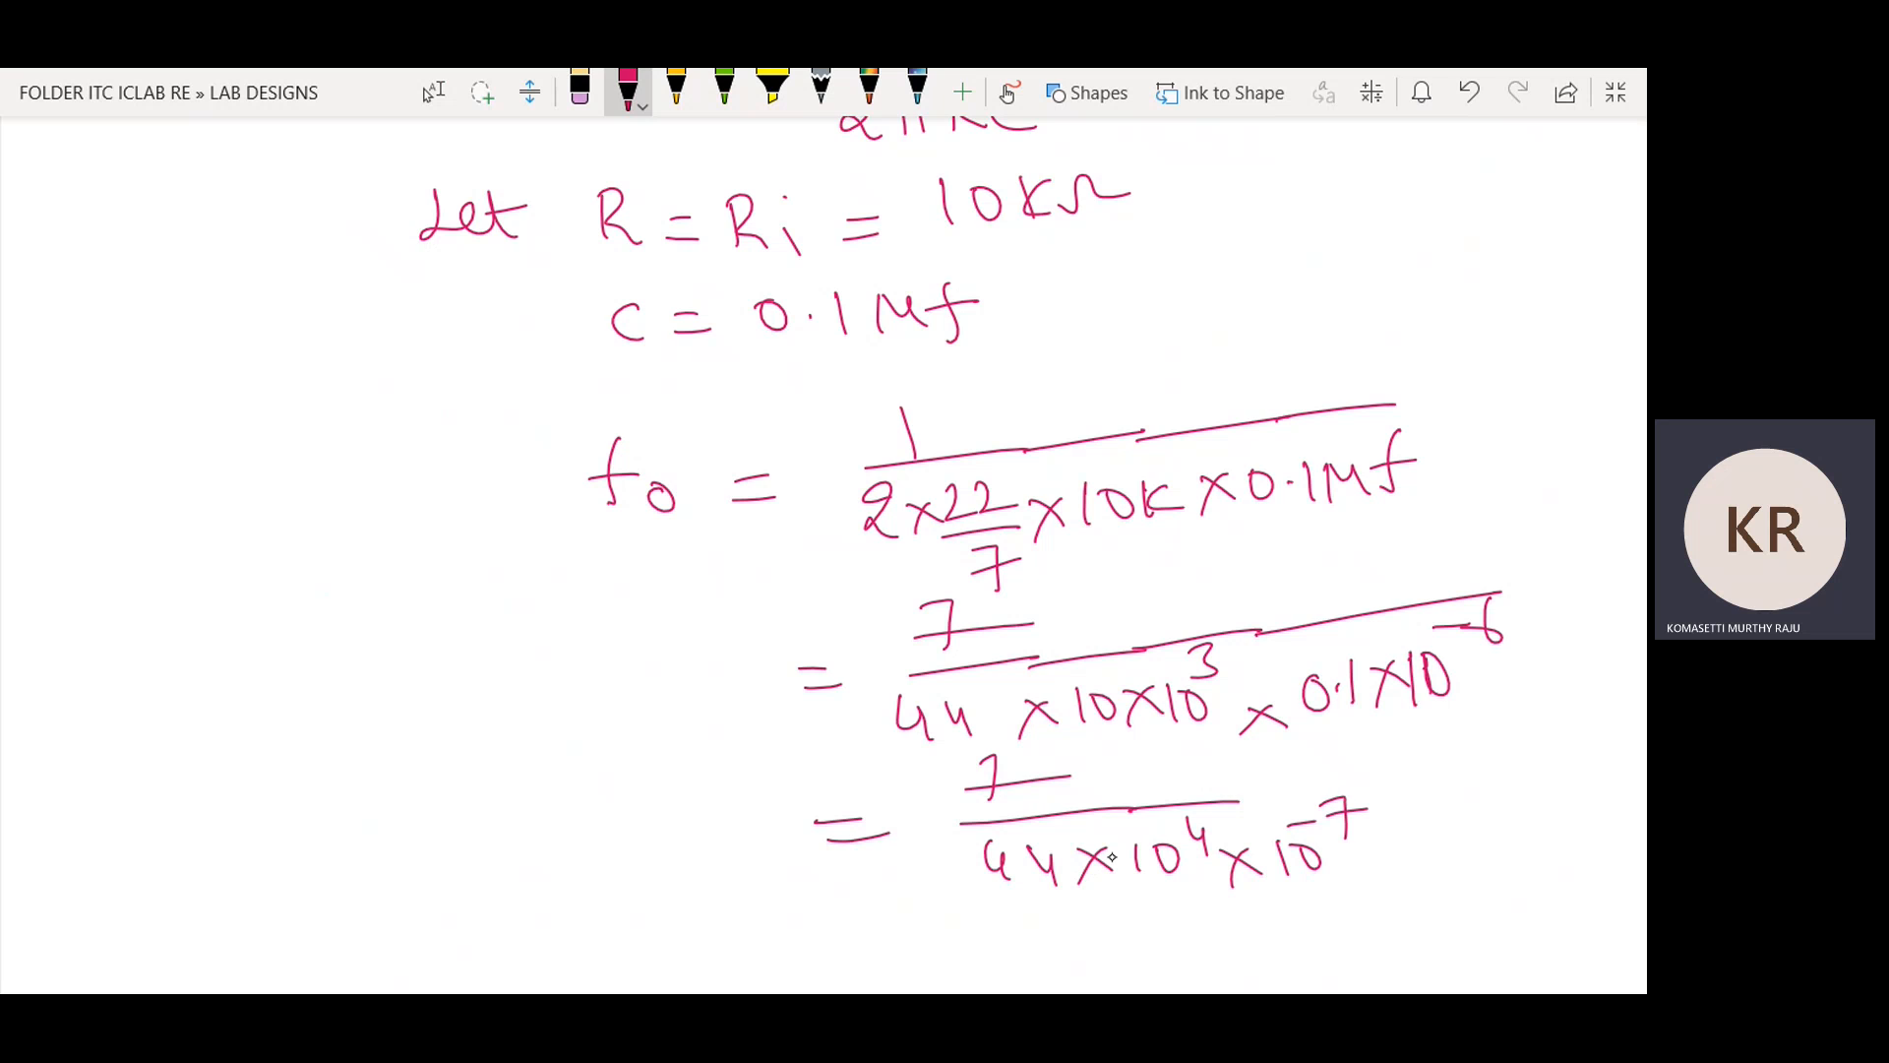
Handwrite "= 7000 / 44" as the next line of the frequency calculation.
scroll(832, 552, down, 3)
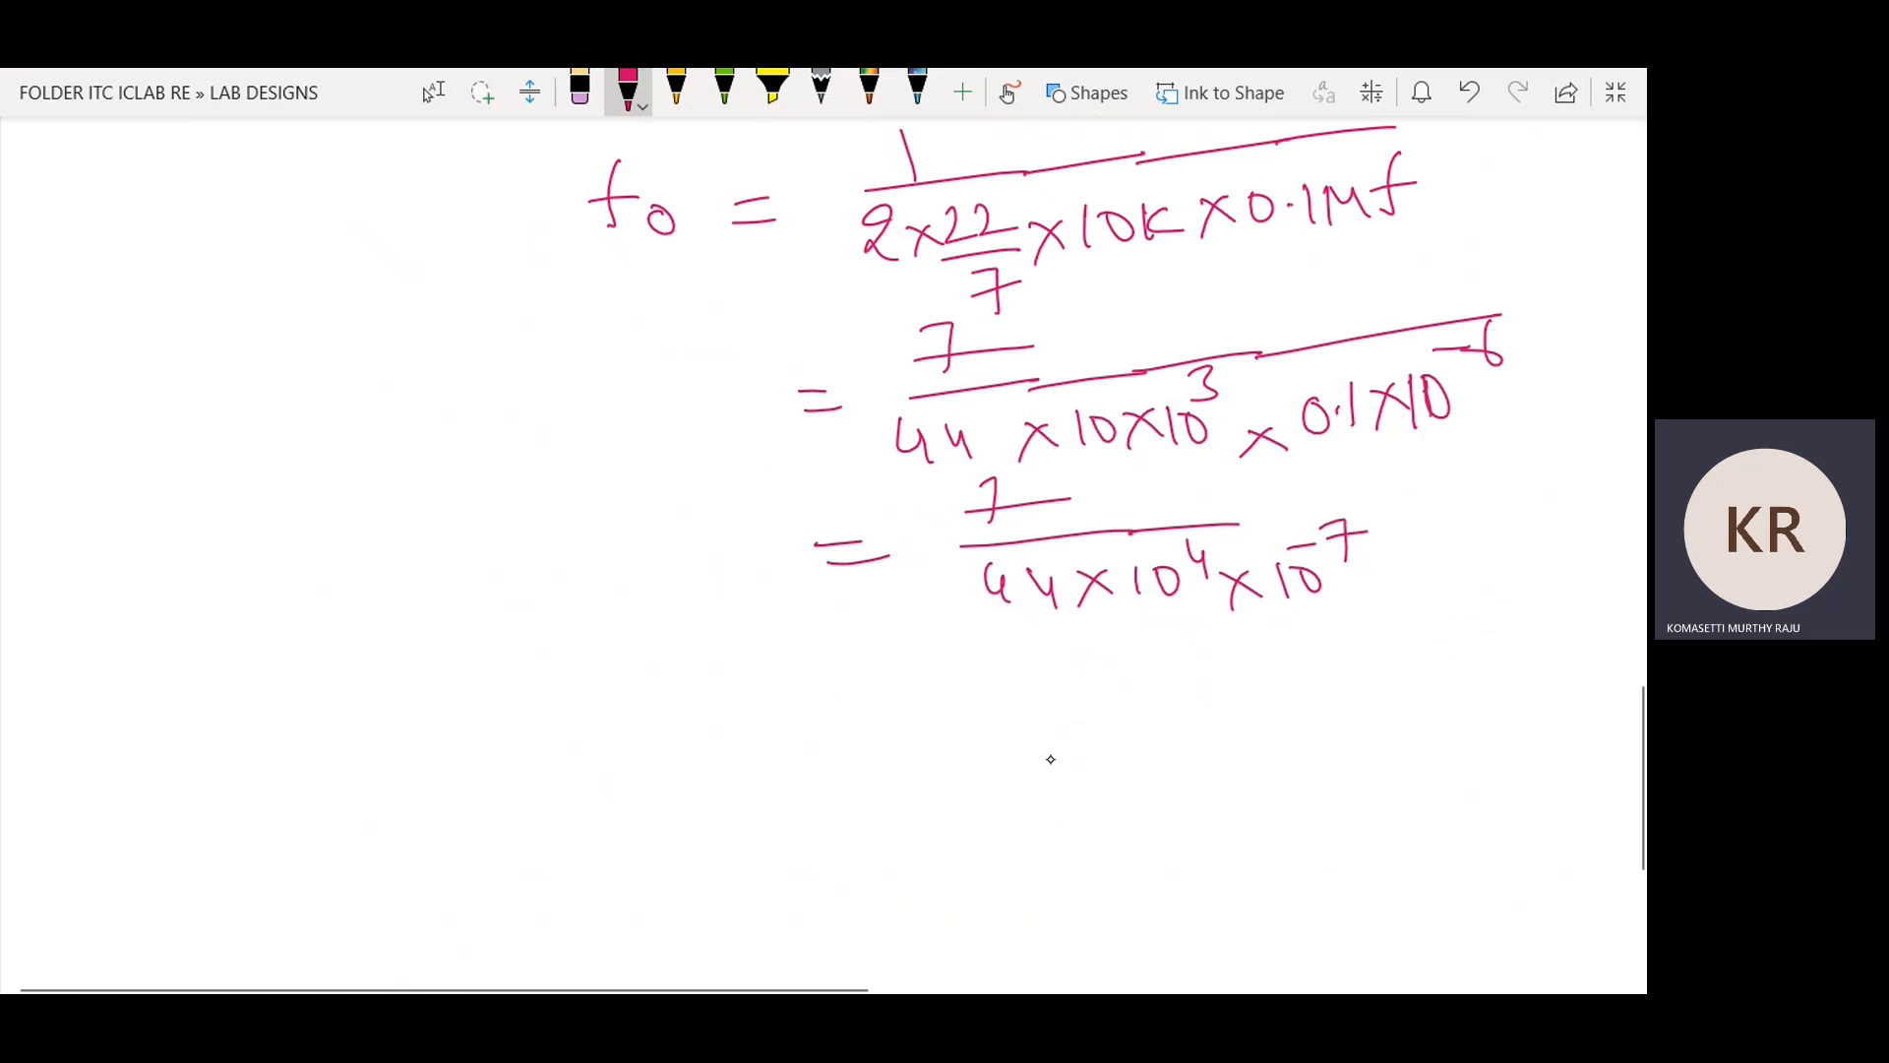
drag(909, 733, 949, 728)
drag(922, 745, 939, 743)
drag(1038, 669, 1058, 716)
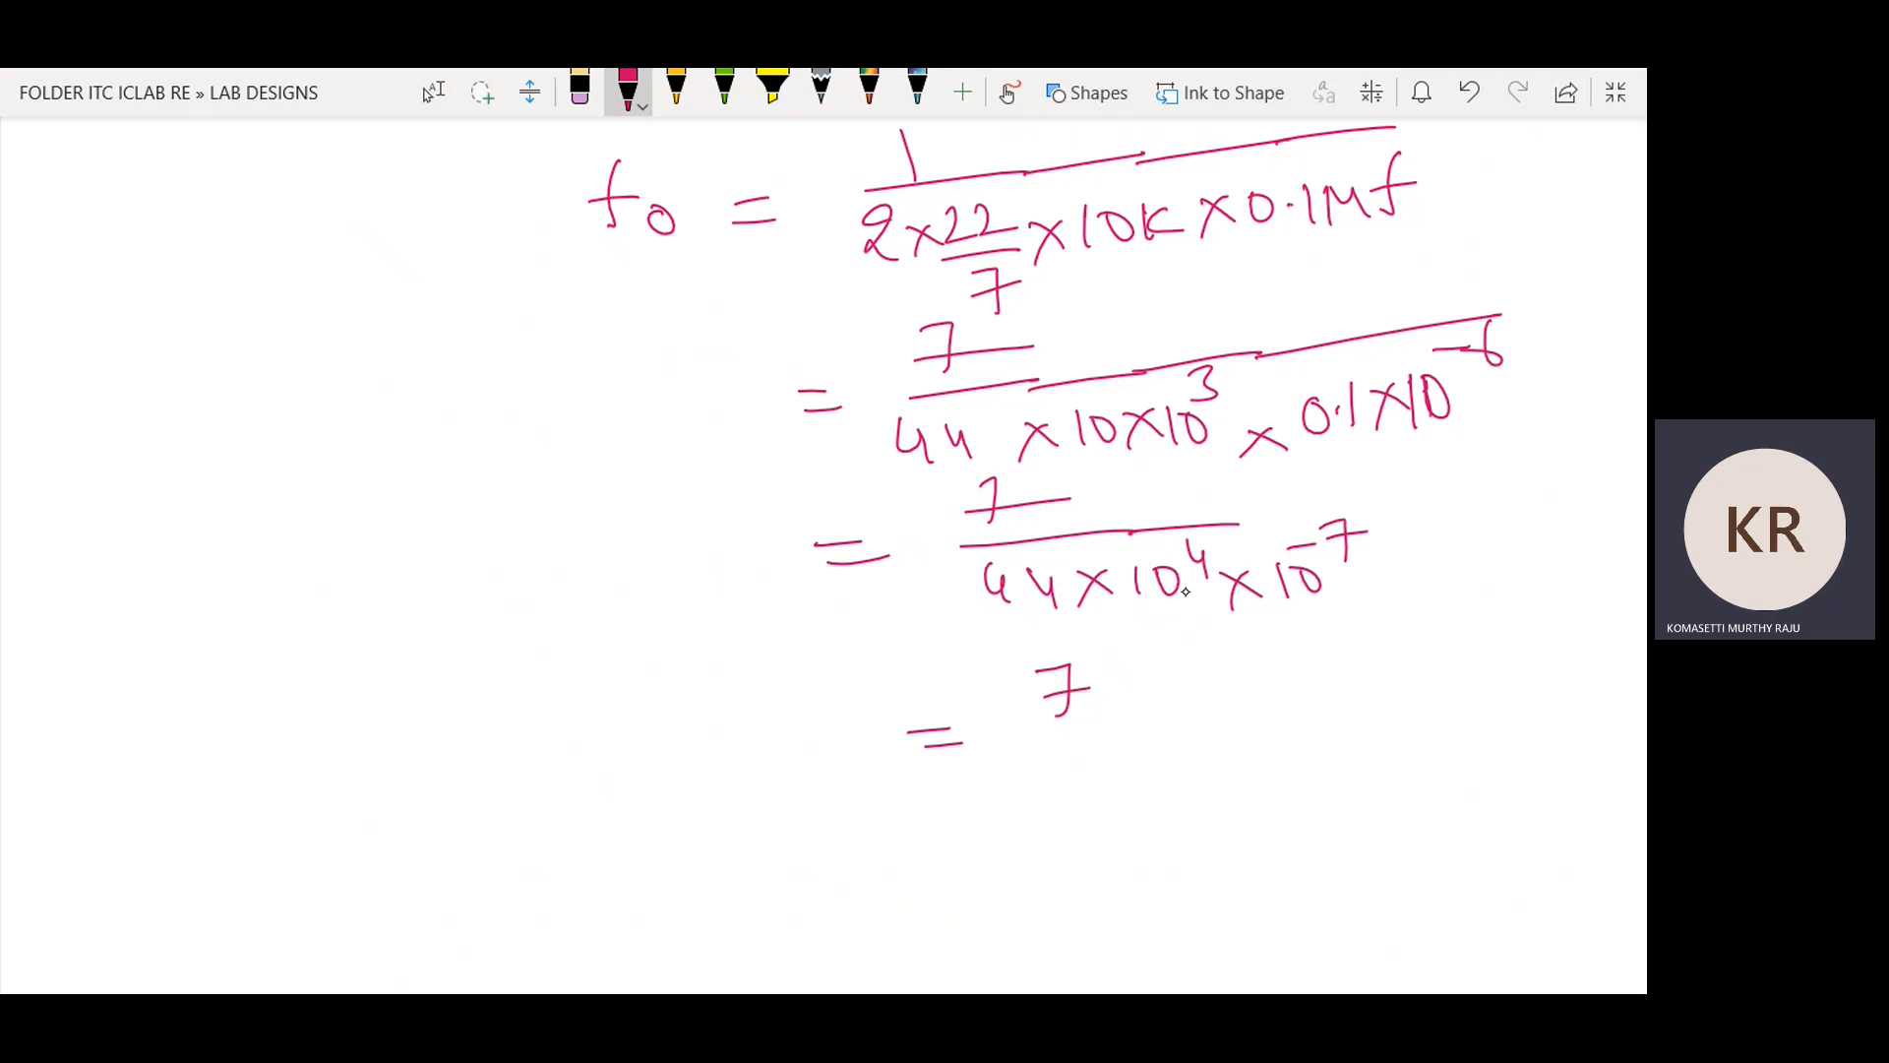
drag(1138, 670, 1228, 664)
drag(1041, 731, 1318, 702)
mouse_move(1134, 740)
mouse_down()
mouse_move(1159, 776)
mouse_move(1147, 791)
mouse_up()
drag(1188, 740, 1217, 784)
Handwrite the oscillation frequency result "= 159 Hz" below the 7000/44 fraction.
drag(915, 832, 950, 834)
drag(917, 853, 964, 846)
mouse_move(983, 815)
mouse_down()
mouse_move(993, 852)
mouse_move(1017, 852)
mouse_up()
mouse_move(1017, 807)
mouse_down()
mouse_move(1037, 798)
mouse_move(1064, 866)
mouse_up()
drag(1121, 809, 1123, 854)
mouse_move(1143, 811)
mouse_down()
mouse_move(1149, 854)
mouse_move(1156, 827)
mouse_up()
mouse_move(1162, 819)
mouse_down()
mouse_move(1208, 854)
mouse_move(1242, 826)
mouse_up()
Review the feedback network in the earlier circuit diagram, from the parallel RC branch to the series resistor.
scroll(832, 551, up, 10)
scroll(832, 551, up, 12)
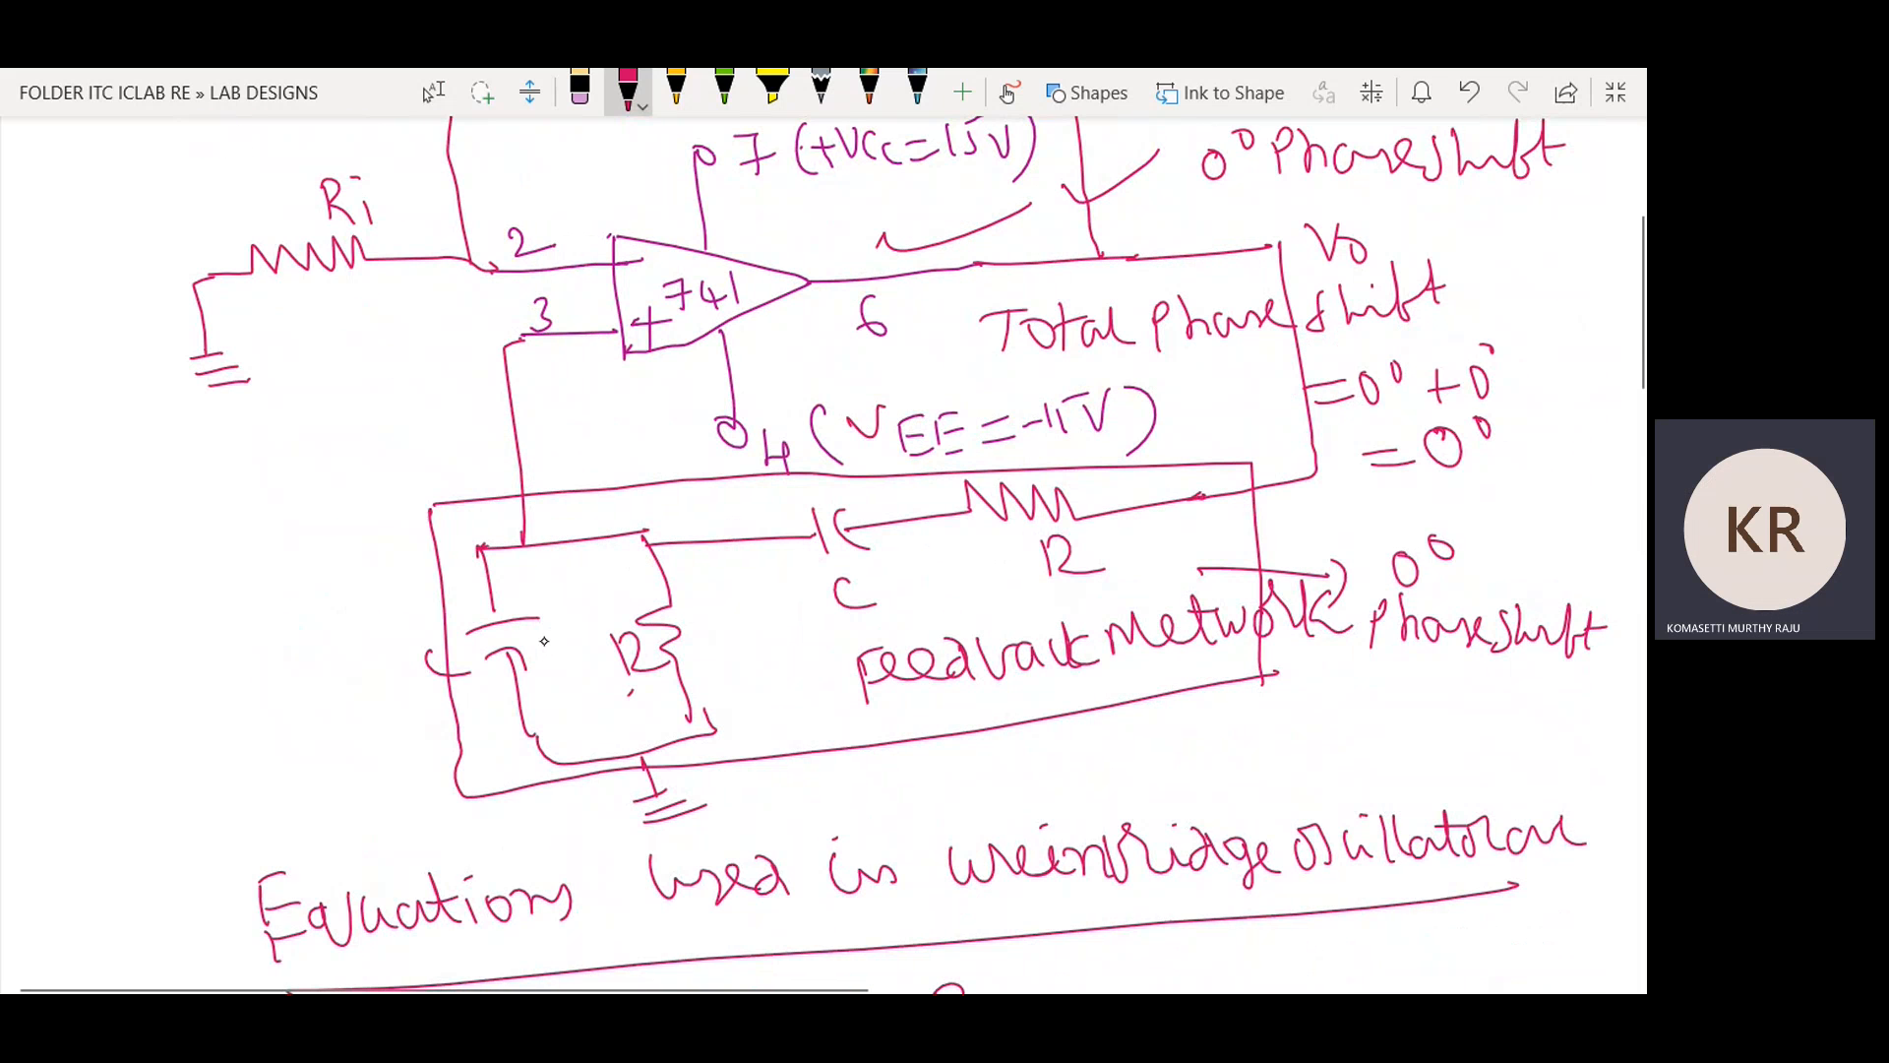
mouse_move(543, 640)
mouse_down()
mouse_move(571, 644)
mouse_move(618, 600)
mouse_move(707, 671)
mouse_move(730, 642)
mouse_move(813, 647)
mouse_move(909, 576)
mouse_move(1157, 560)
mouse_up()
mouse_move(1171, 531)
mouse_down()
mouse_move(1172, 564)
mouse_move(1186, 536)
mouse_move(1209, 551)
mouse_up()
mouse_move(1228, 519)
mouse_down()
mouse_move(1230, 552)
mouse_move(1308, 524)
mouse_up()
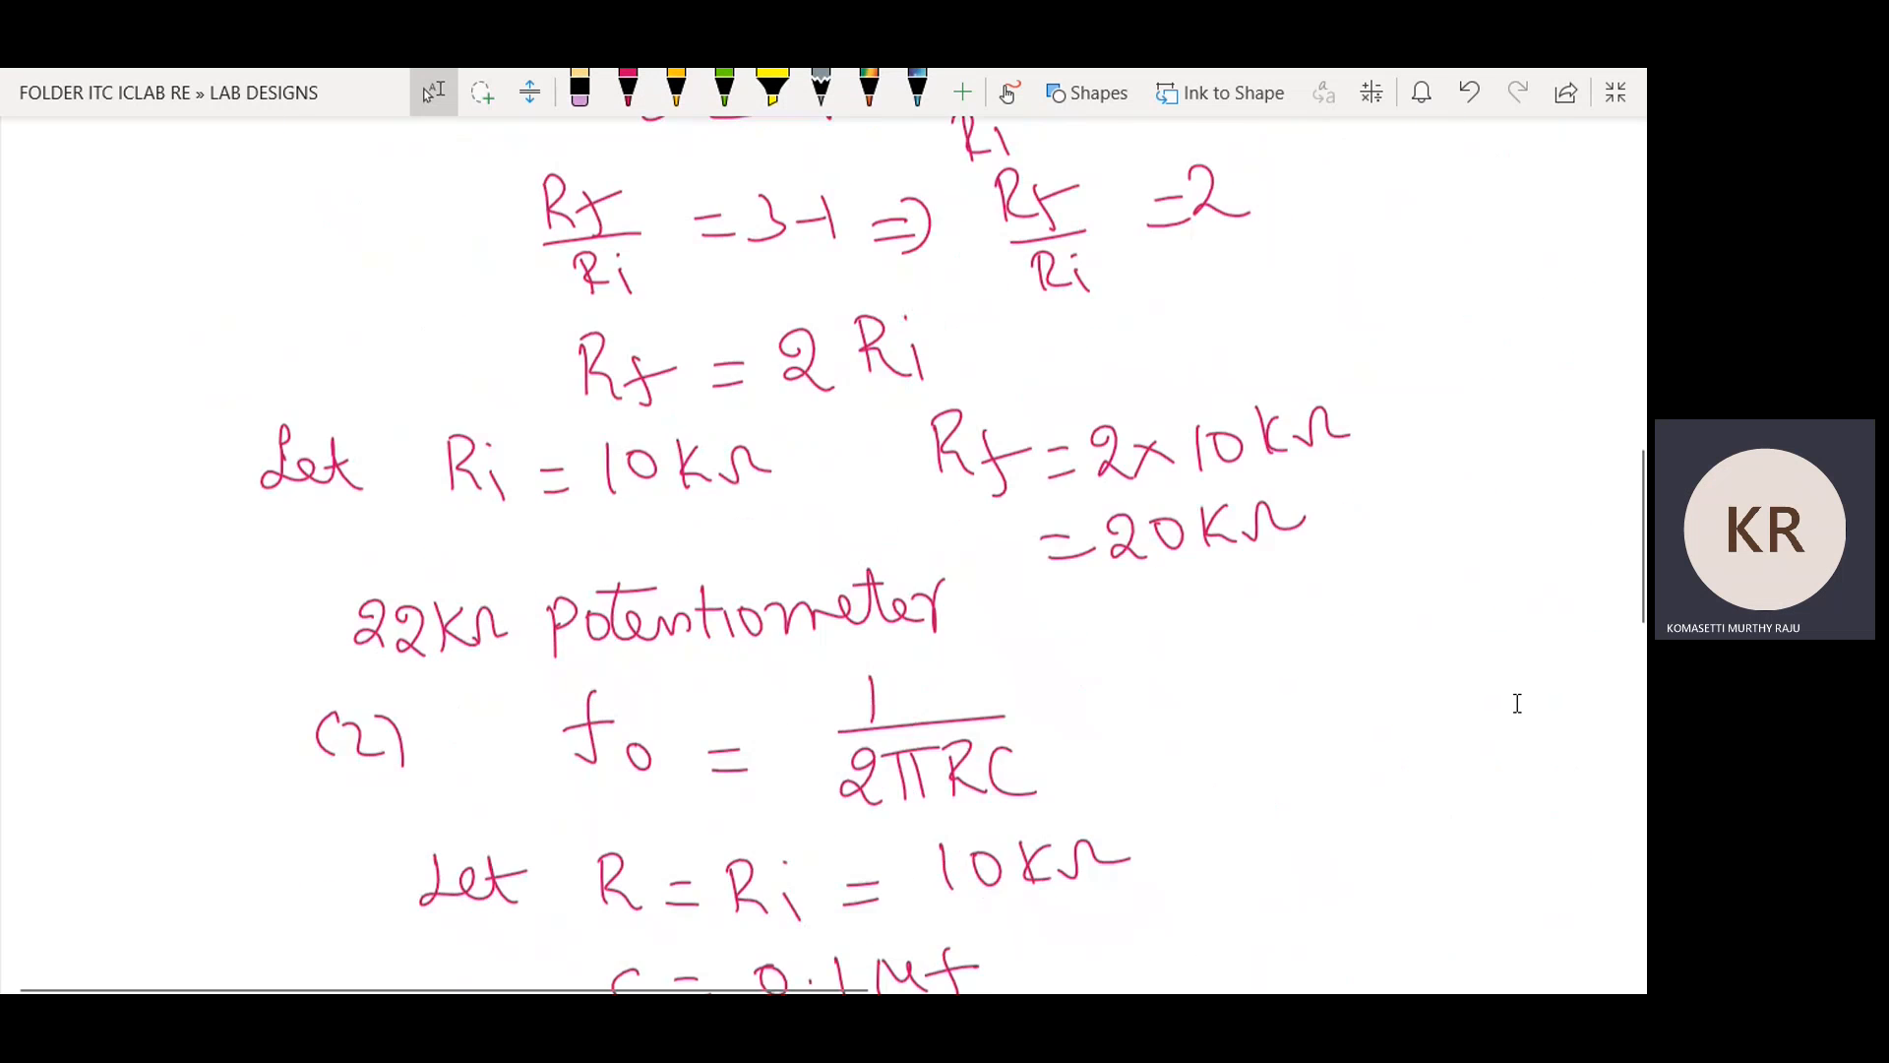
Sketch an op-amp triangle with – and + input signs in the blank area below the 159 Hz result.
scroll(1517, 703, down, 20)
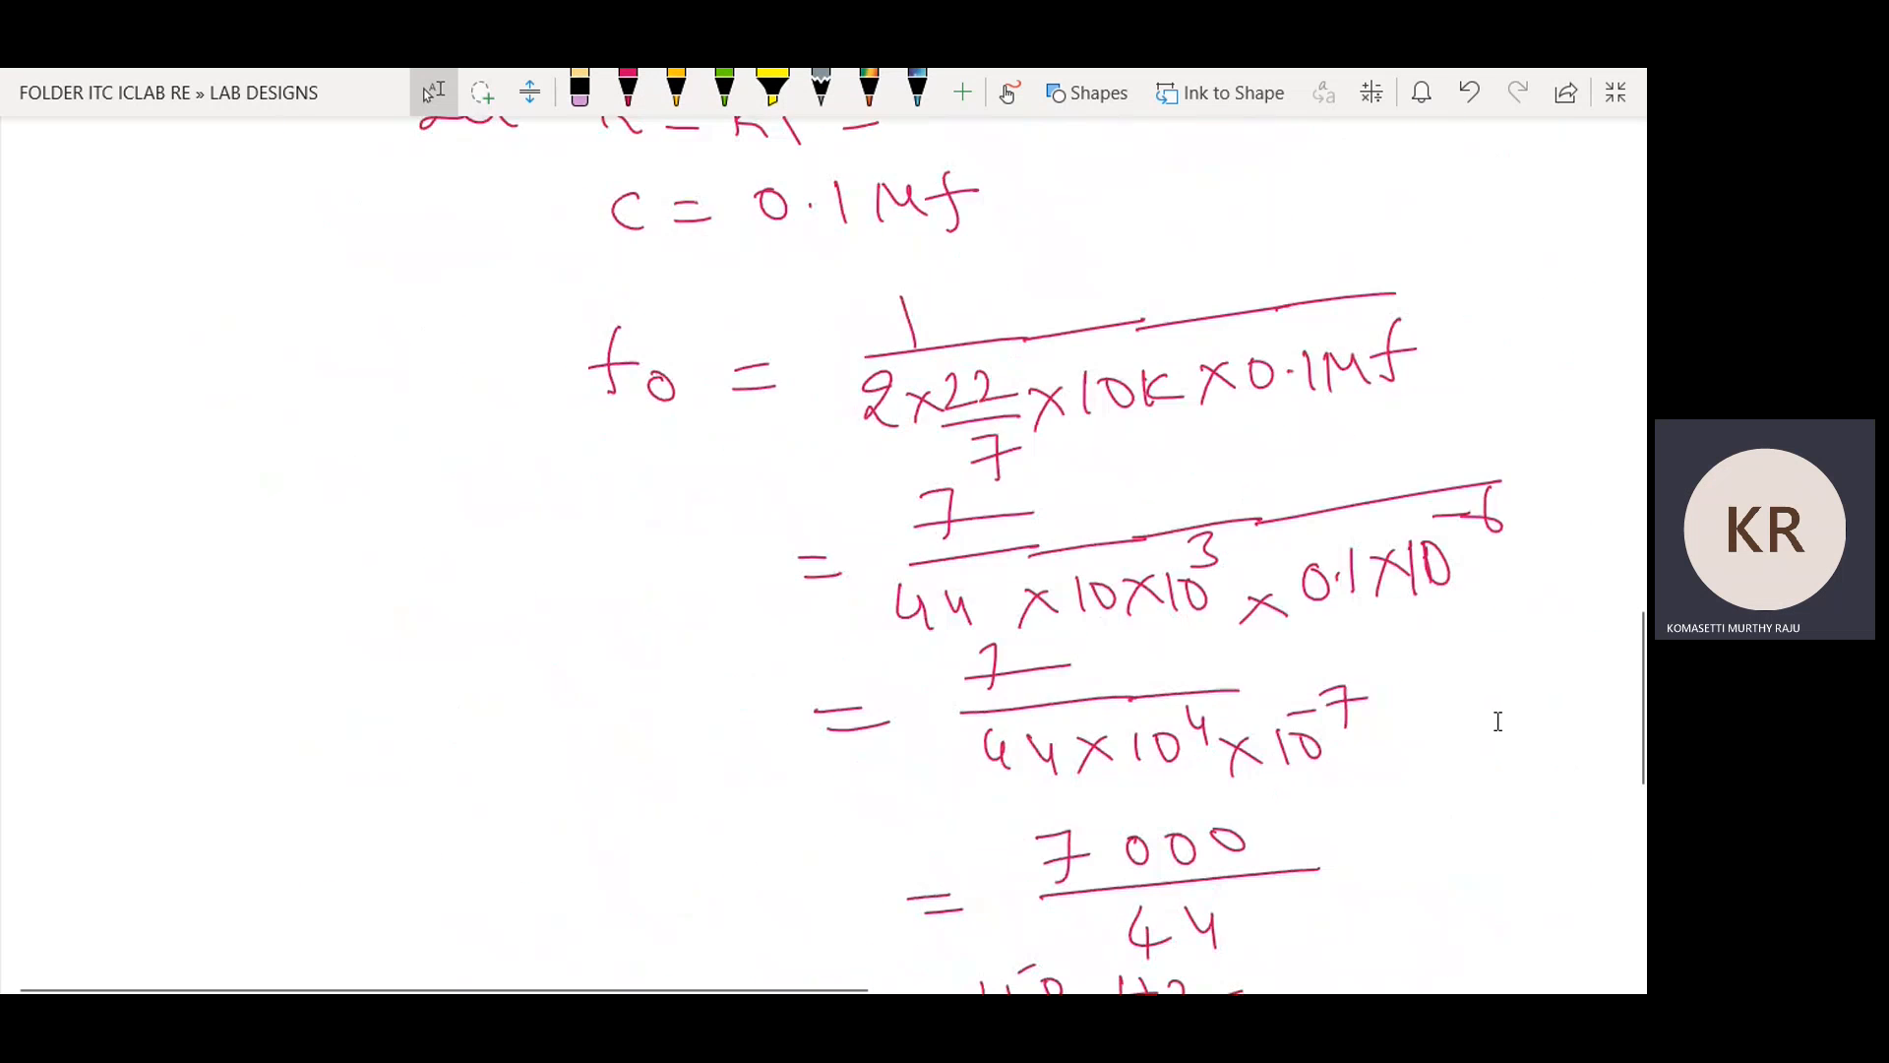
click(627, 93)
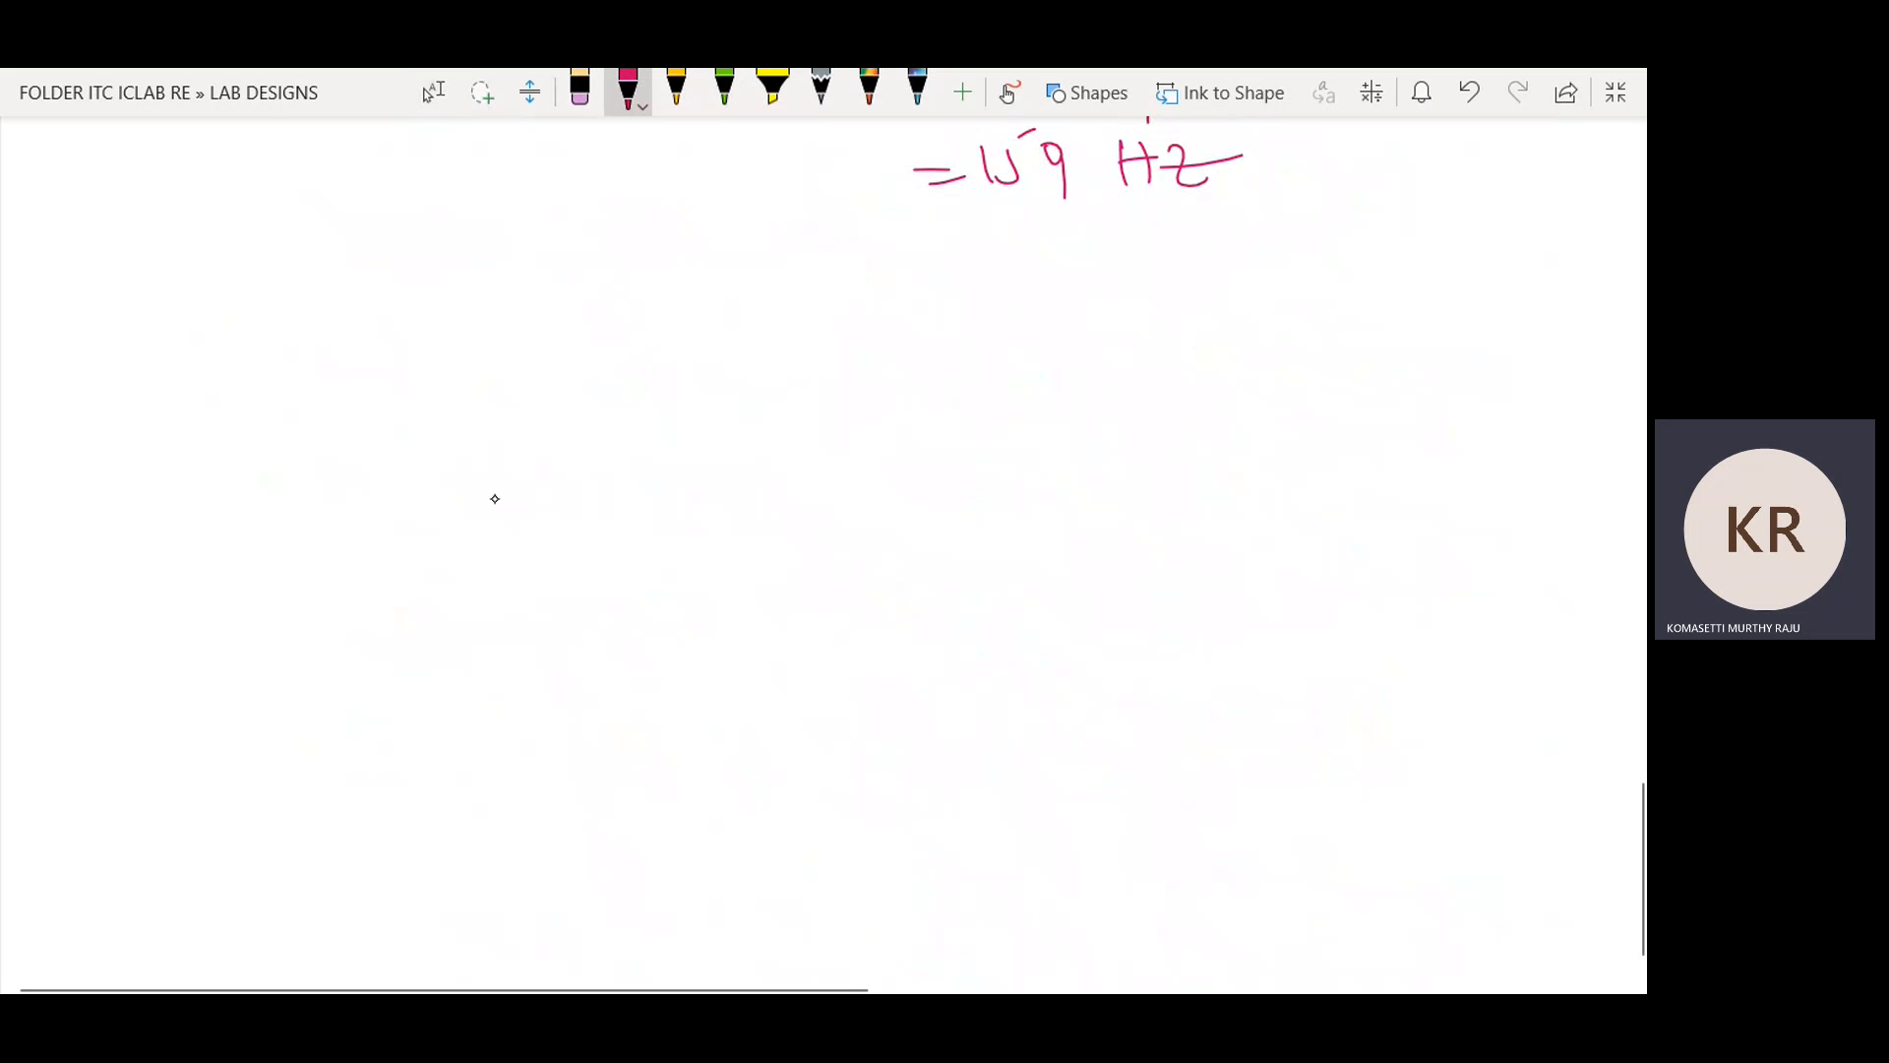
click(607, 445)
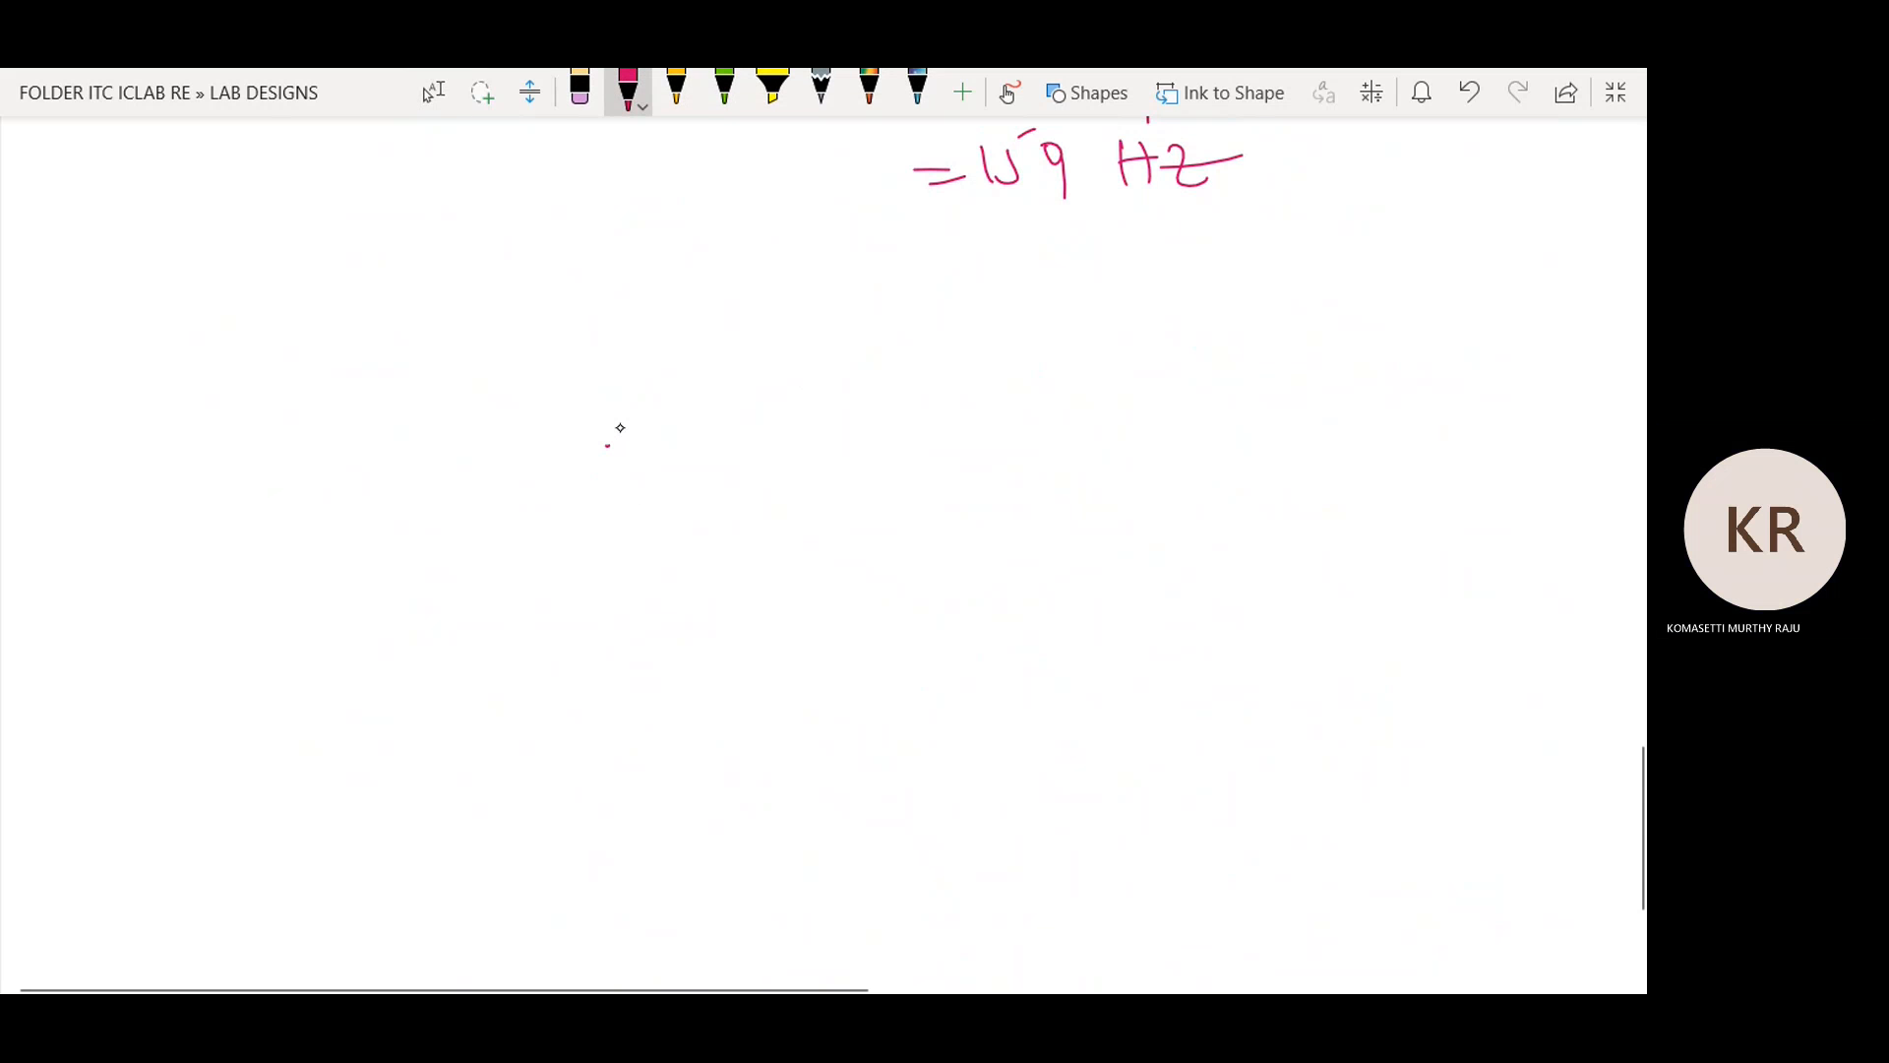
drag(624, 405, 623, 543)
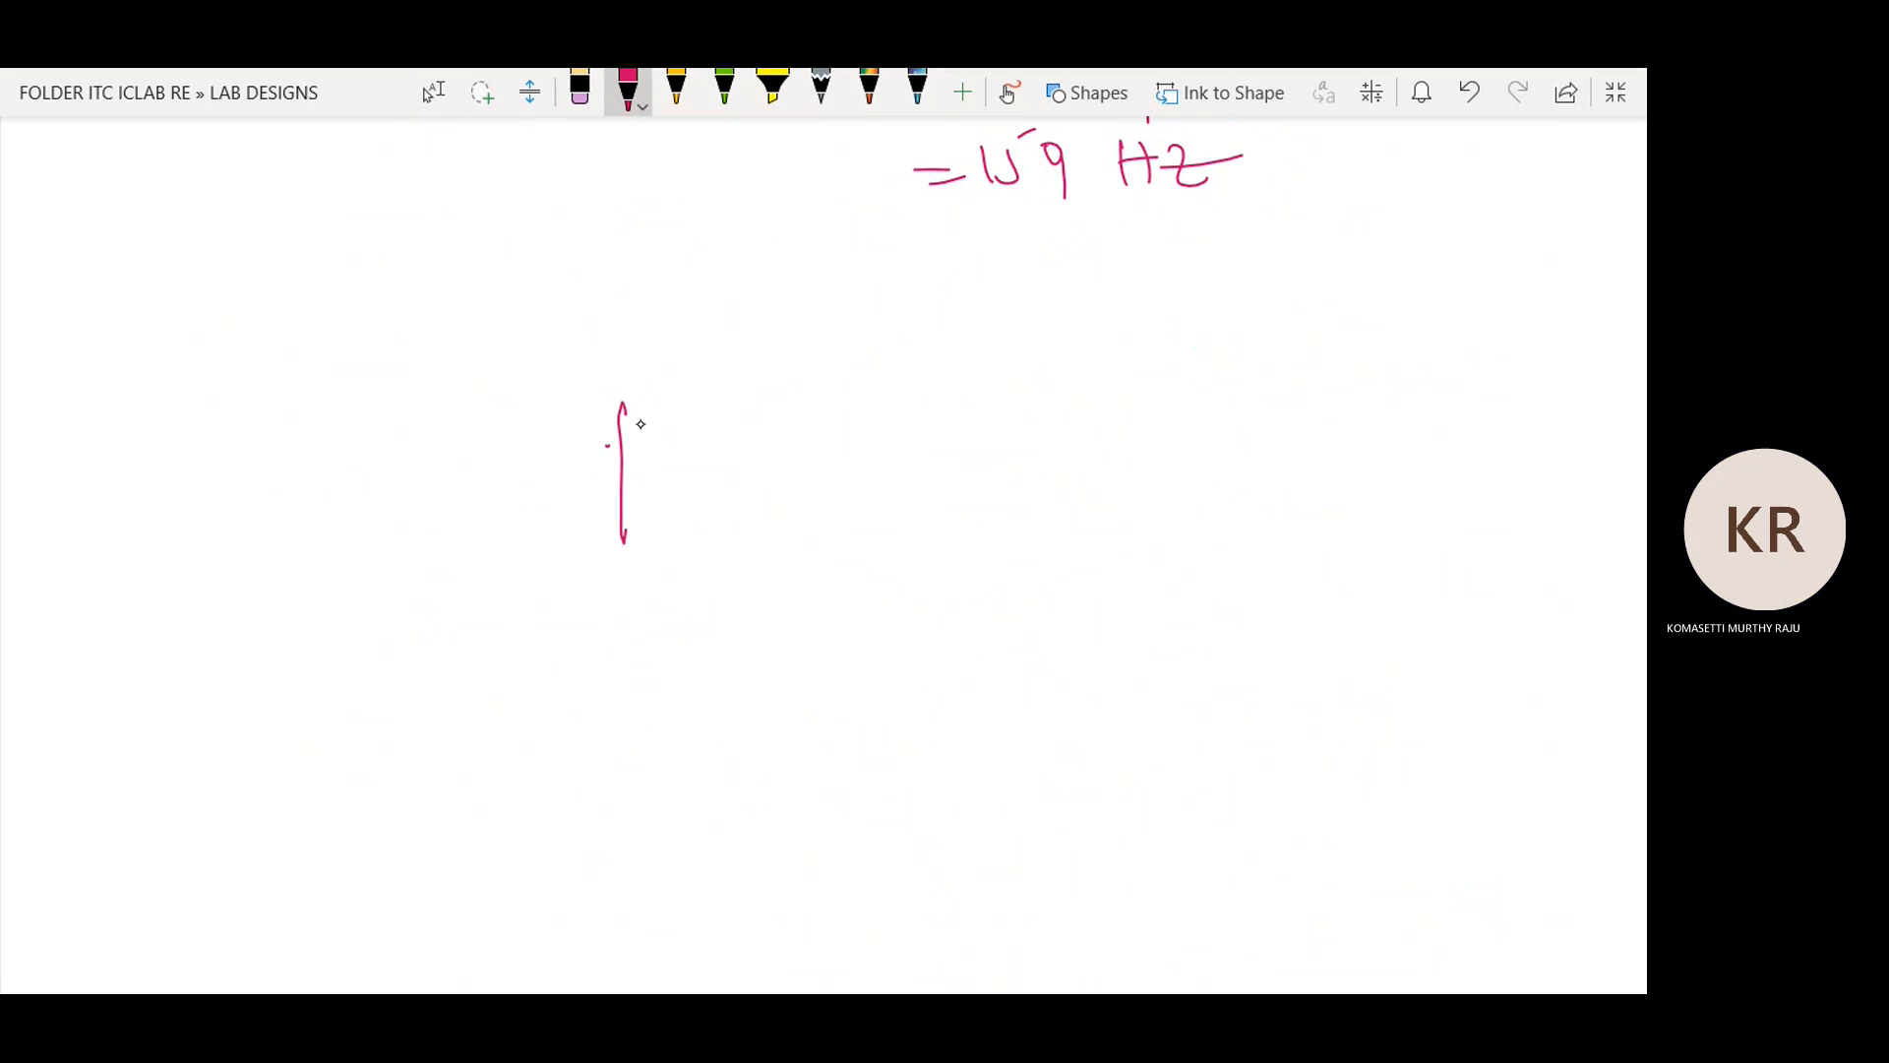
drag(623, 403, 822, 494)
drag(623, 542, 823, 494)
drag(641, 461, 684, 458)
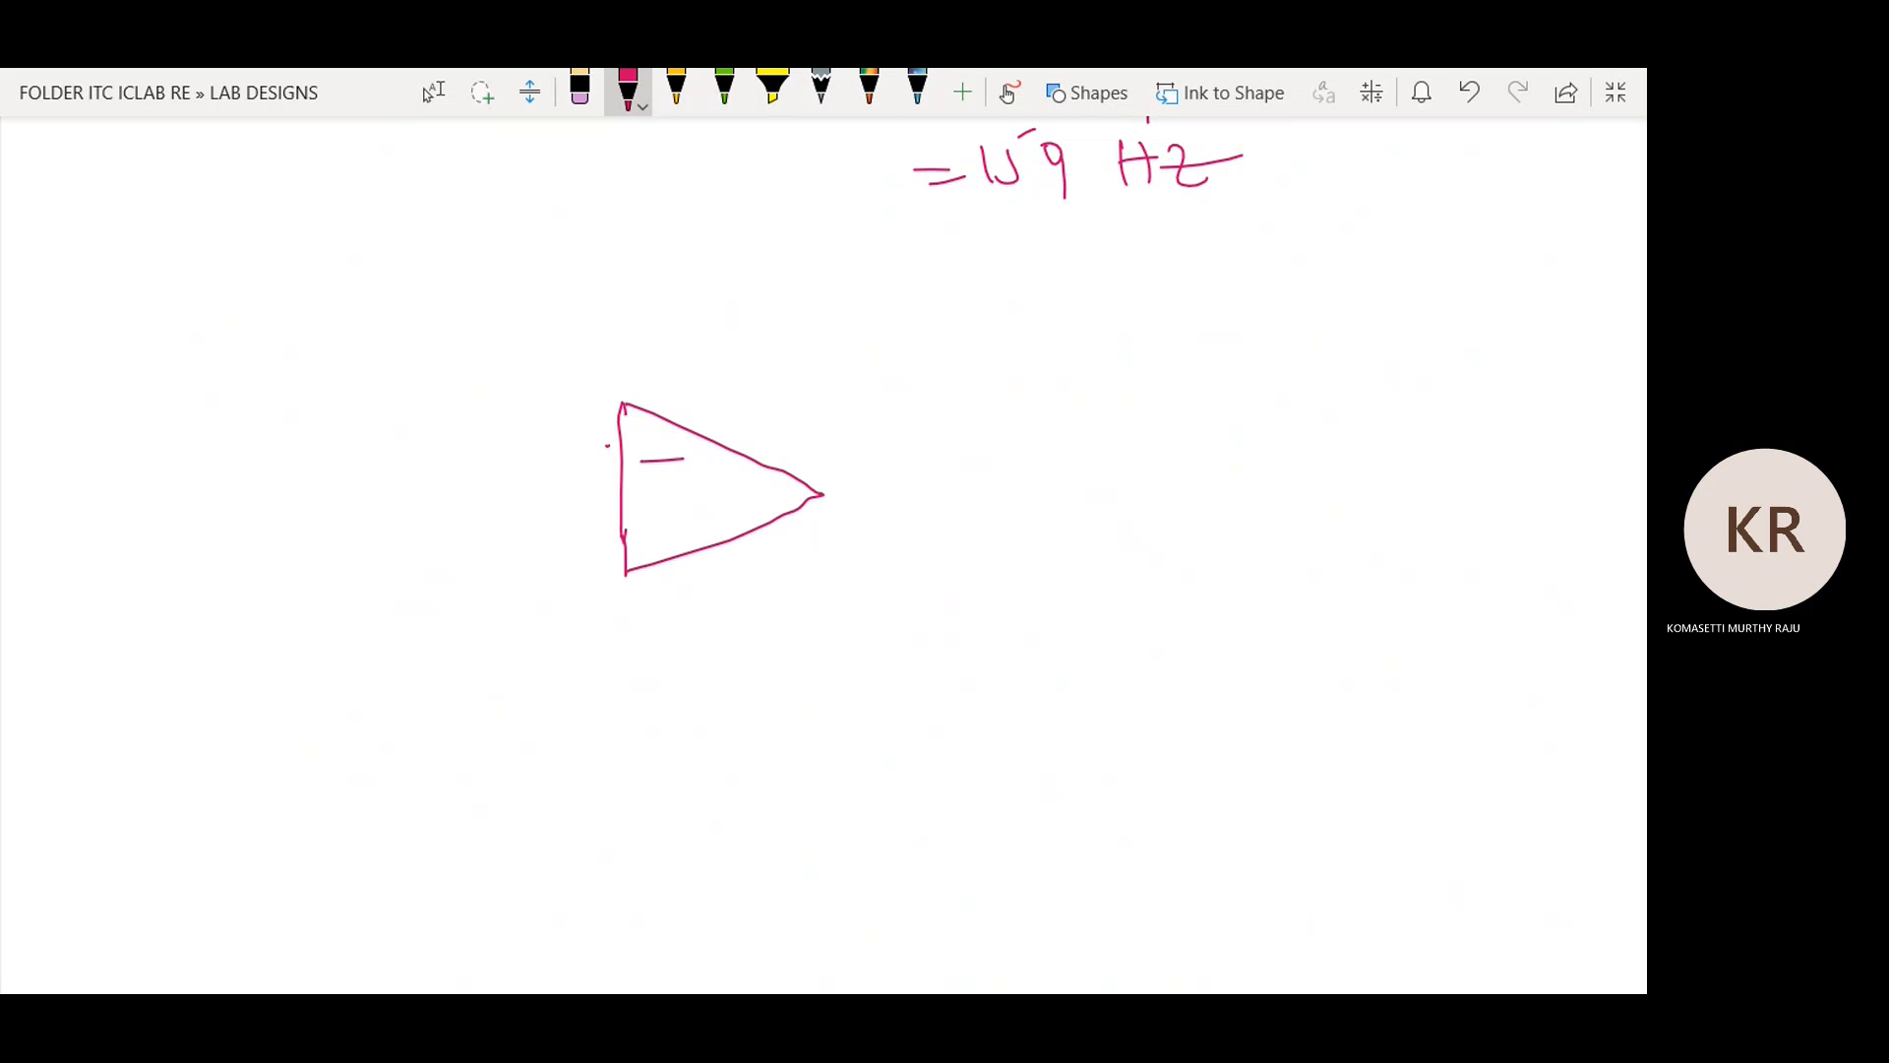
mouse_move(646, 524)
mouse_down()
mouse_move(683, 519)
mouse_move(664, 557)
mouse_up()
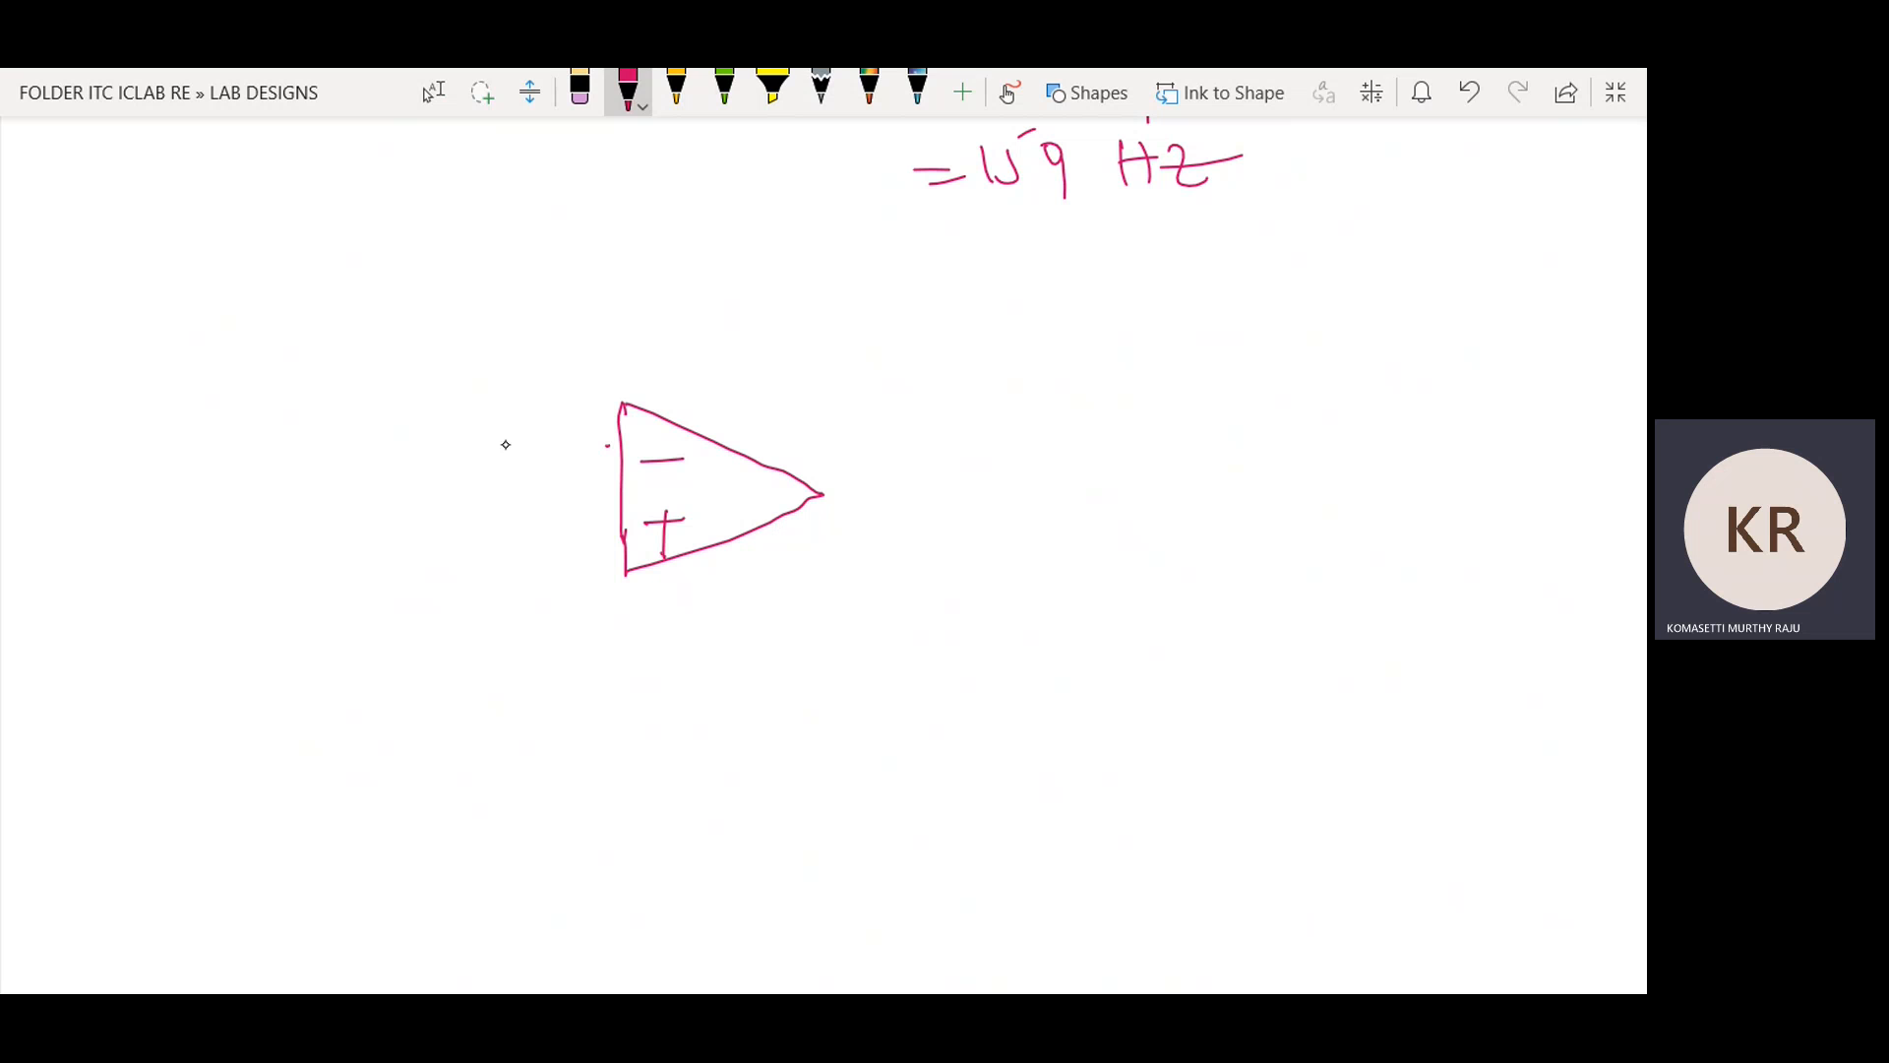
Draw the op-amp's input lines labelled 2 and 3 and a supply line labelled "+7".
drag(476, 462, 635, 461)
drag(554, 414, 587, 431)
mouse_move(506, 532)
mouse_down()
mouse_move(629, 537)
mouse_move(559, 515)
mouse_move(544, 533)
mouse_up()
mouse_move(729, 444)
mouse_down()
mouse_move(730, 362)
mouse_move(733, 380)
mouse_up()
mouse_move(760, 386)
mouse_down()
mouse_move(793, 378)
mouse_move(777, 404)
mouse_up()
drag(799, 372, 816, 368)
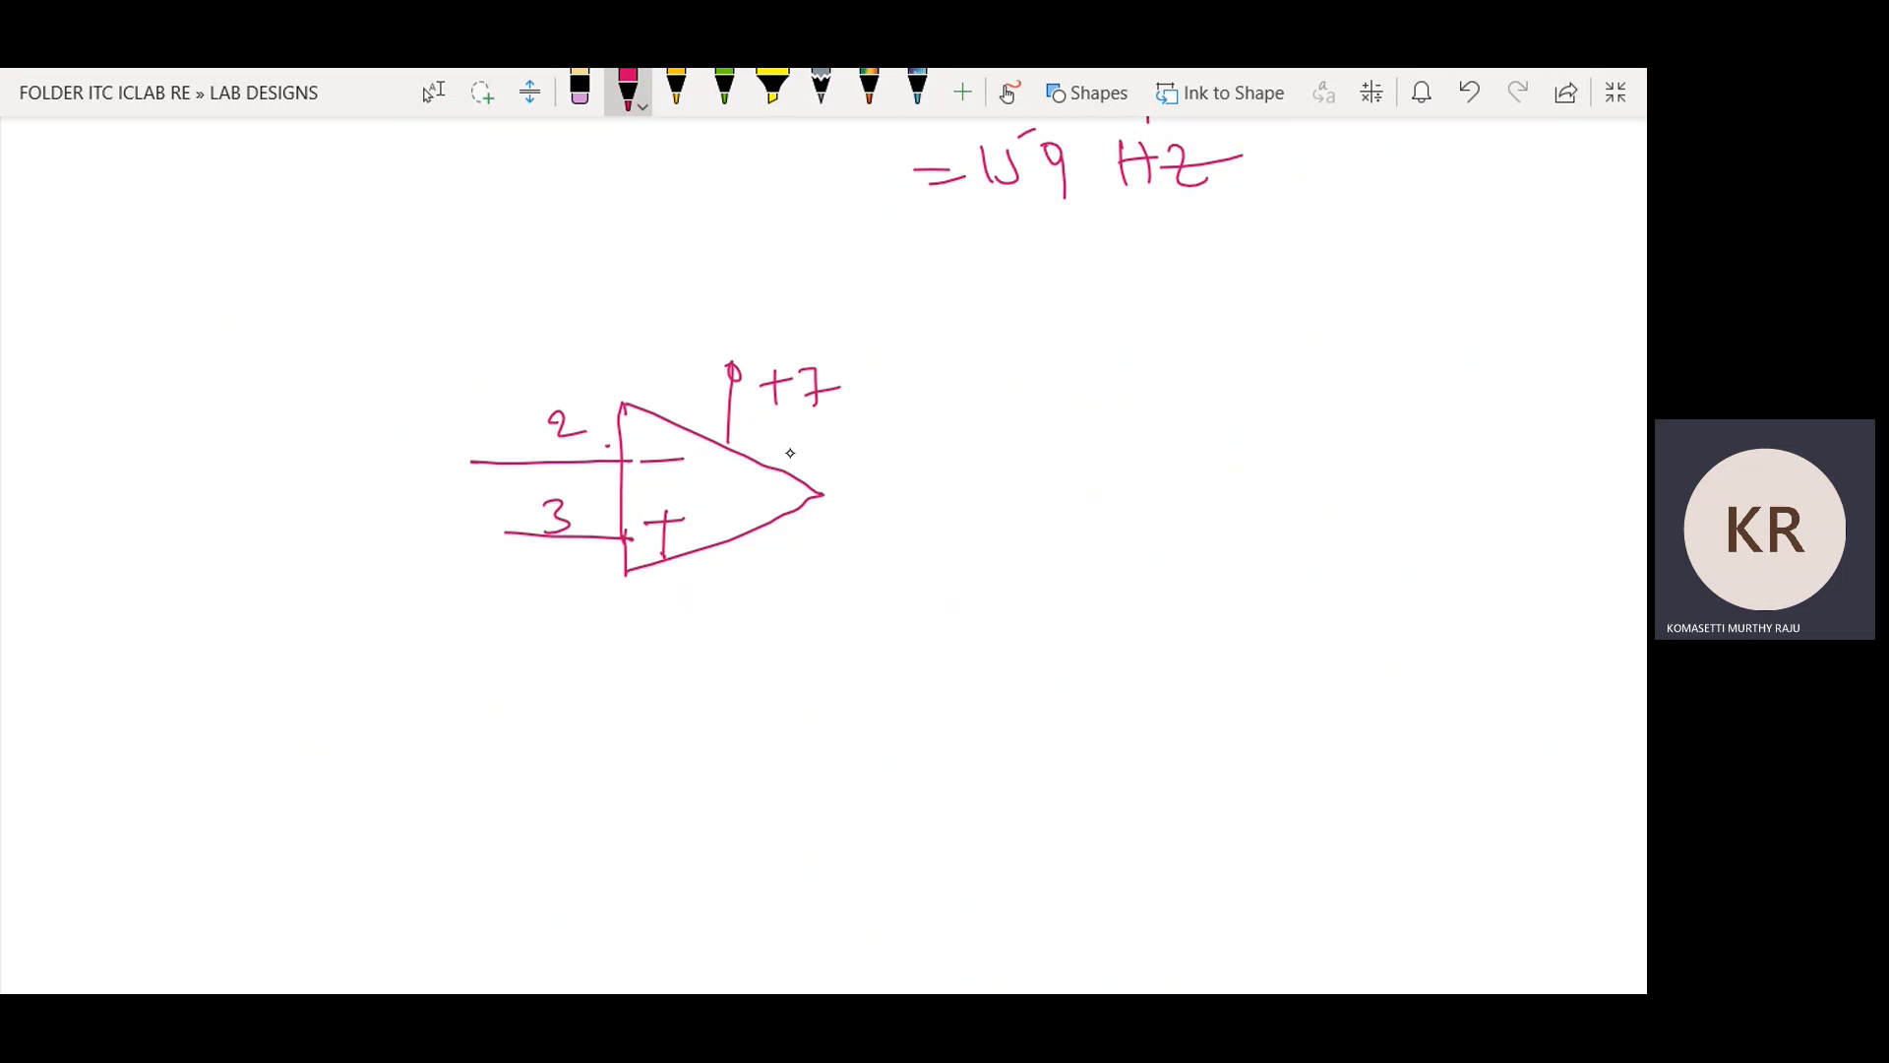
Erase the plus sign in front of the supply pin number 7.
click(579, 93)
drag(782, 391, 769, 374)
click(720, 552)
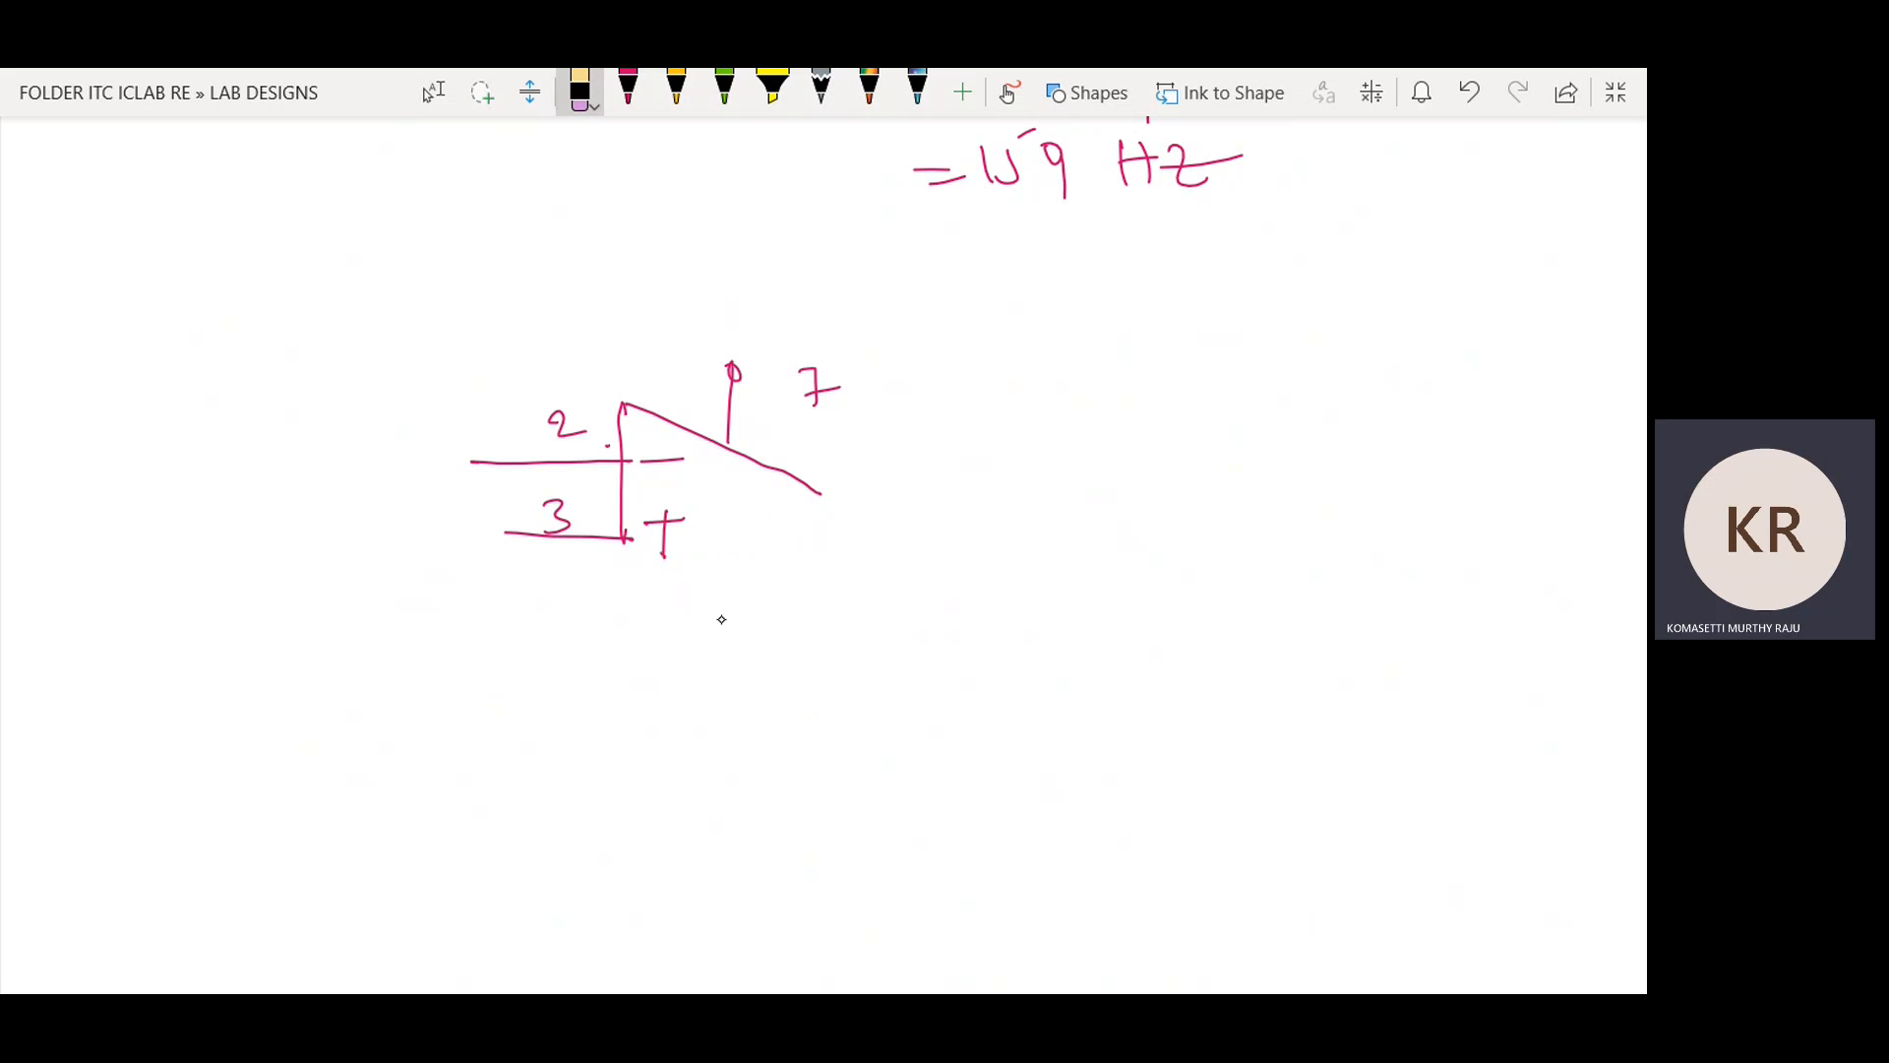
Delete the pink pen from the pen set and redraw the op-amp's lower edge with the yellow pen.
click(646, 111)
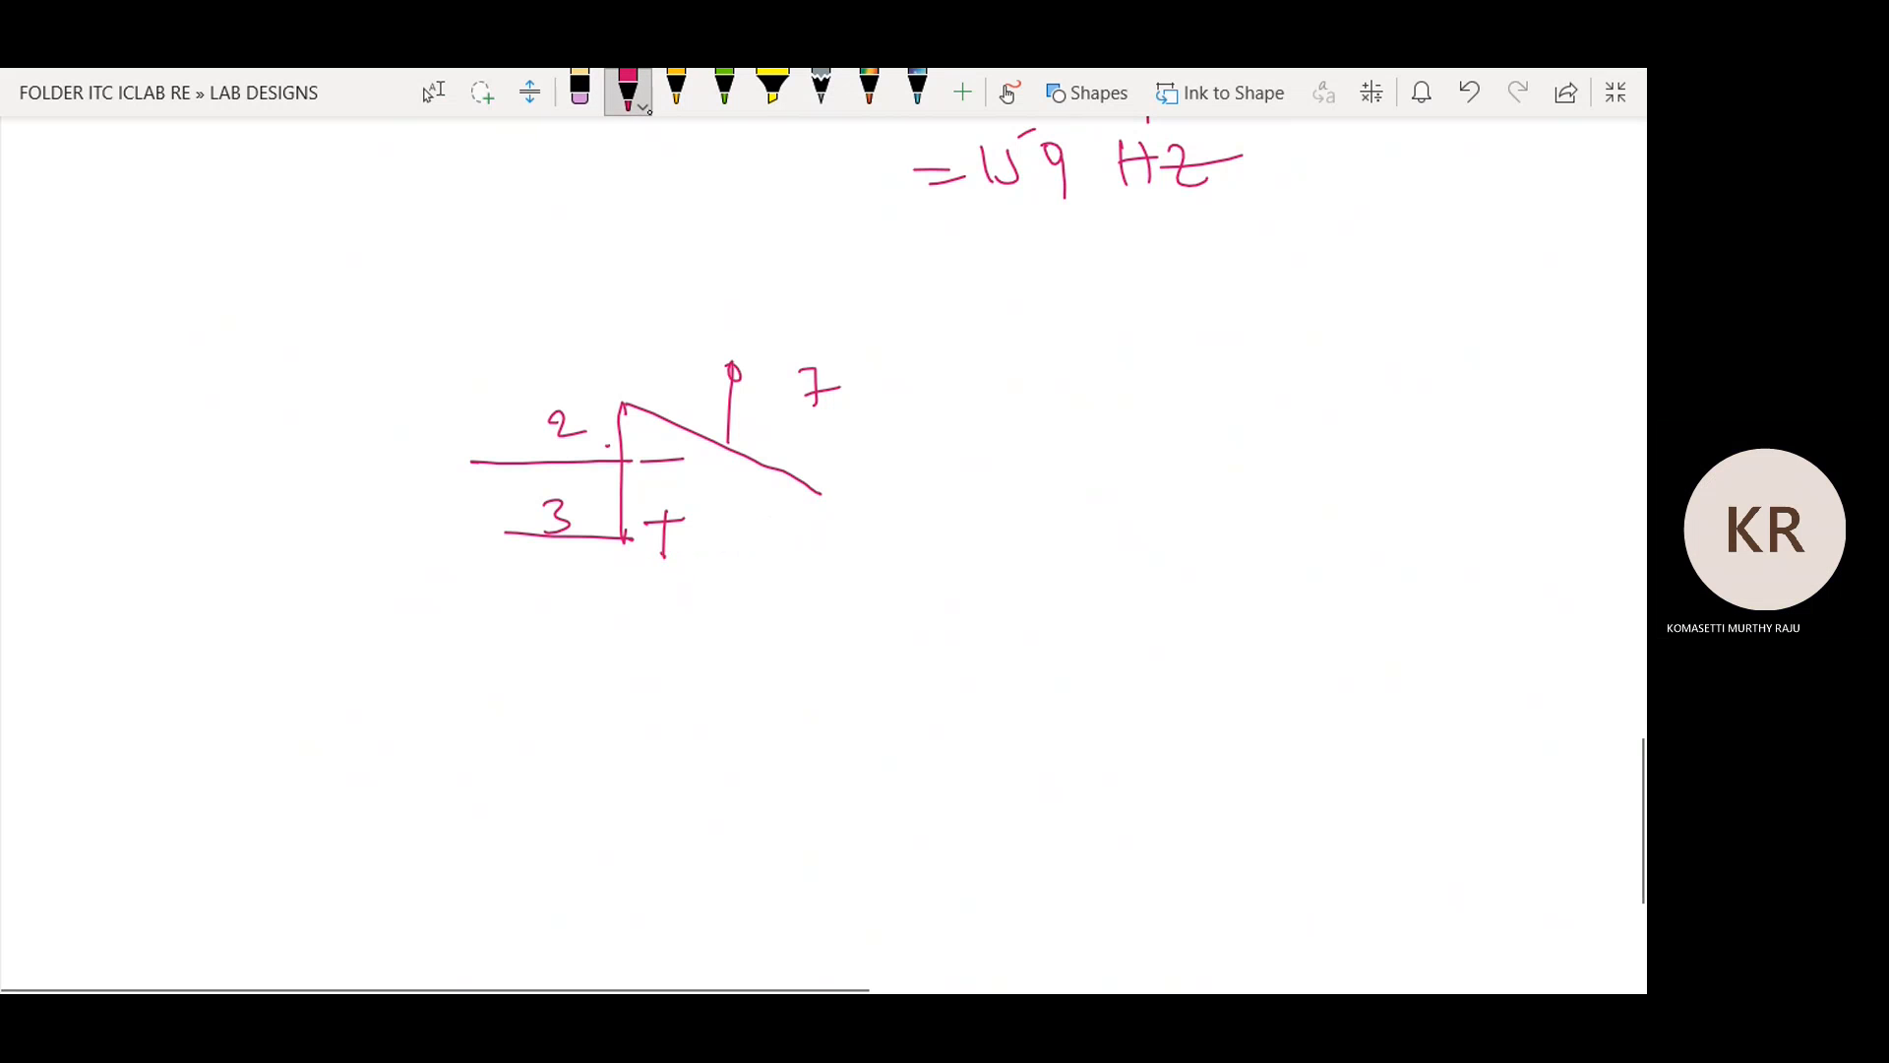
click(644, 108)
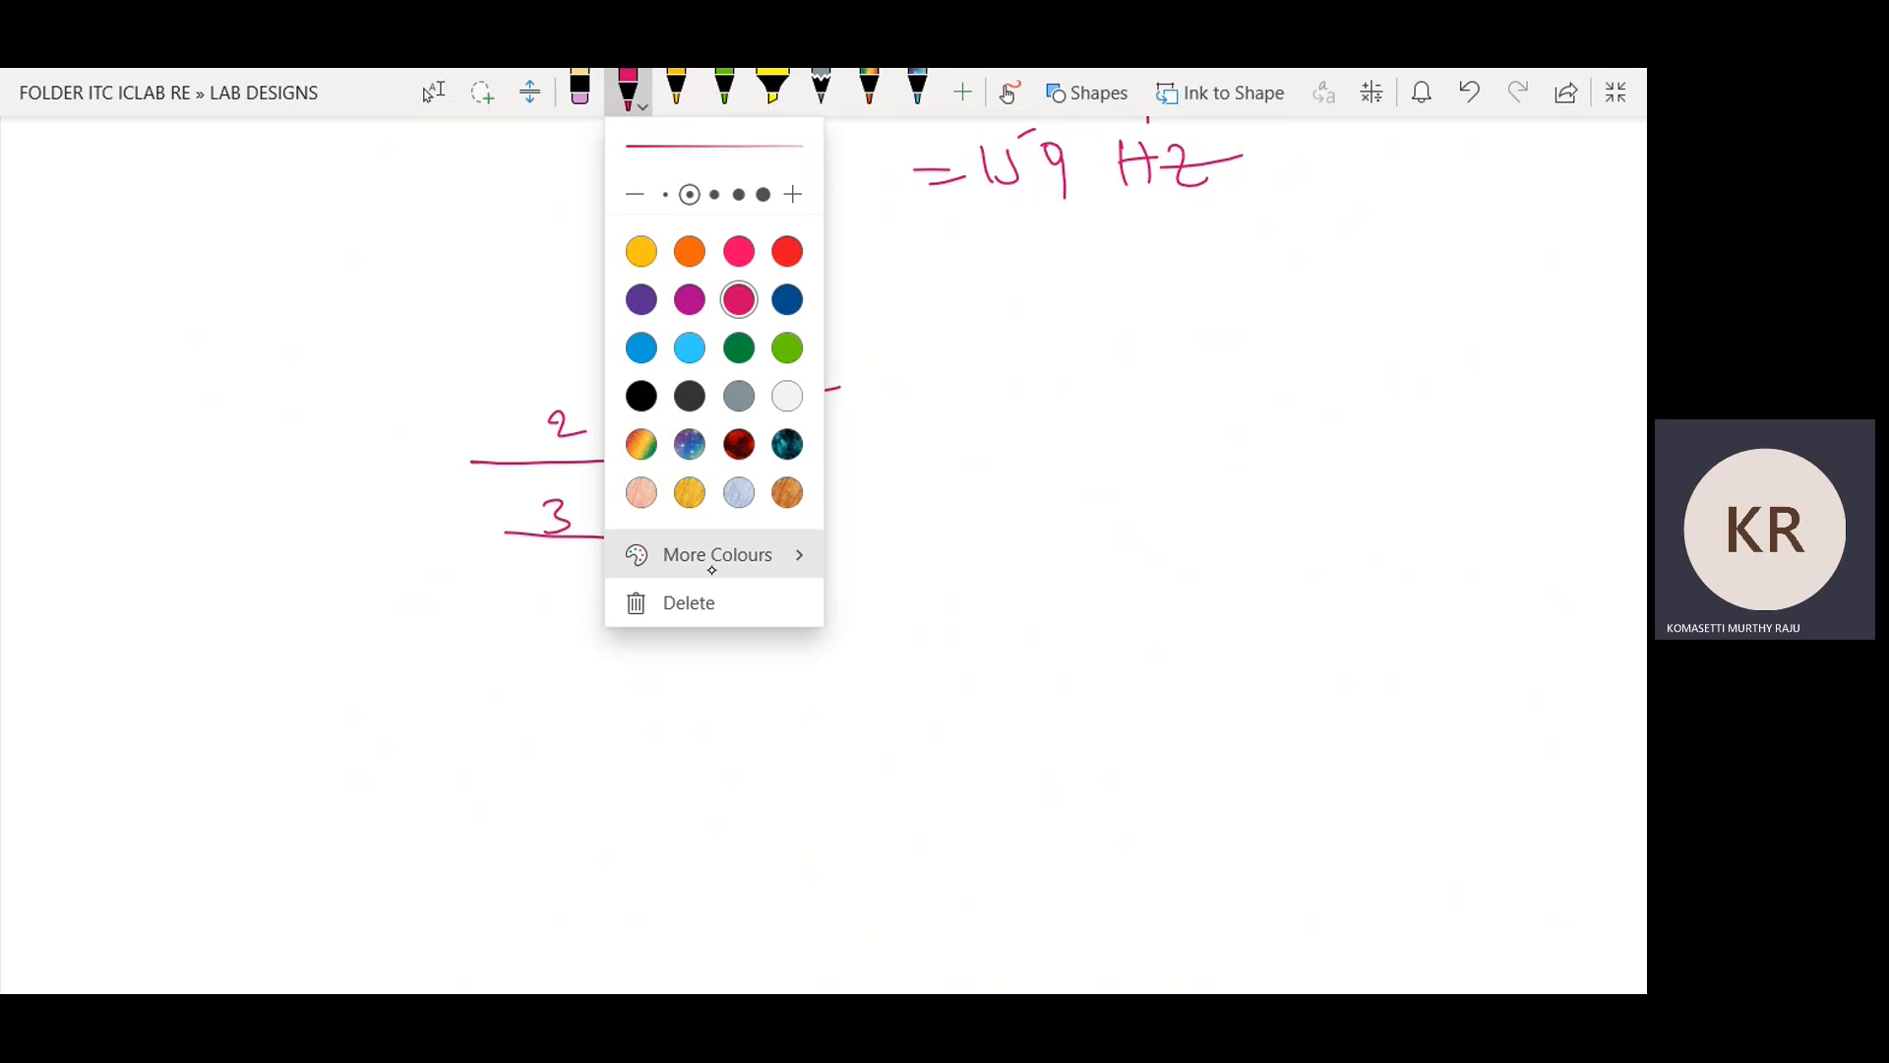
click(694, 602)
drag(628, 544, 760, 511)
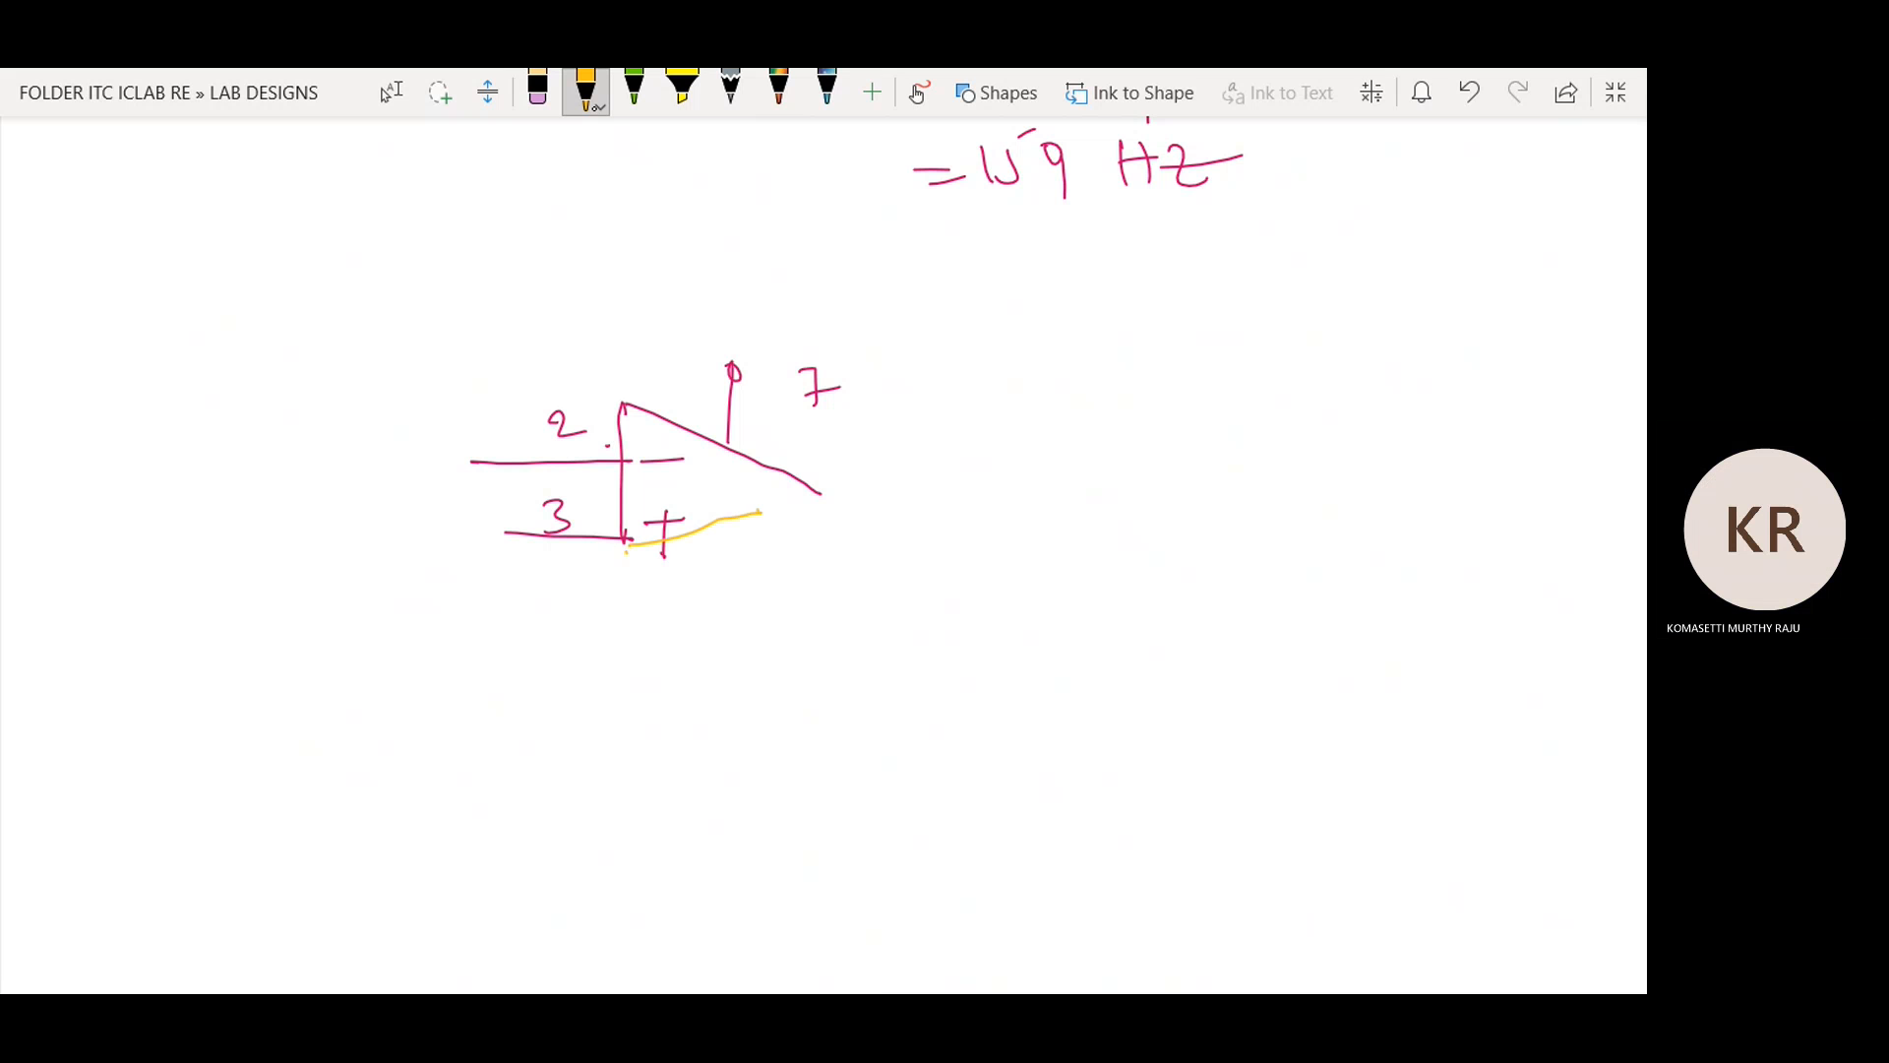
Erase the unfinished op-amp sketch with its pin lines and labels.
click(596, 108)
click(538, 109)
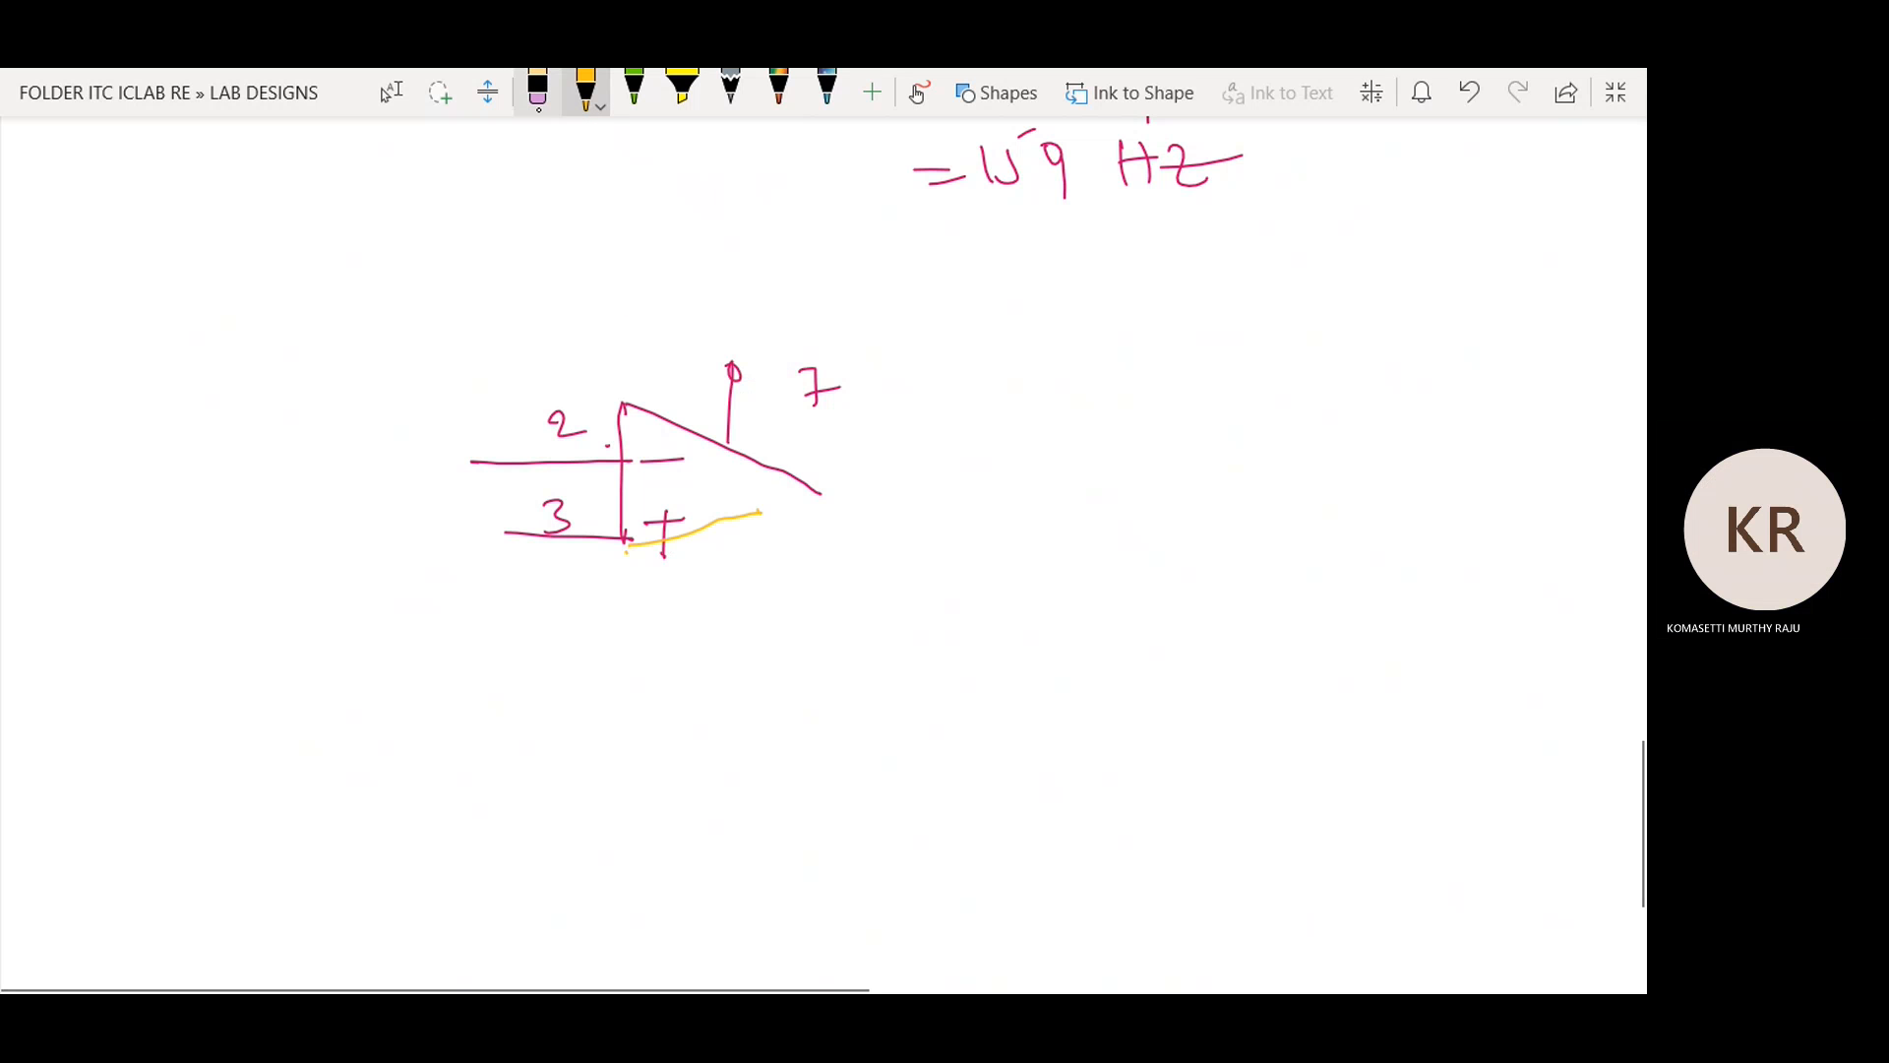
click(538, 97)
mouse_move(716, 410)
mouse_down()
mouse_move(599, 426)
mouse_move(641, 510)
mouse_move(816, 404)
mouse_up()
Recolour the yellow pen to dark pink and draw an op-amp triangle with – and + inputs below the 159 Hz result.
click(587, 96)
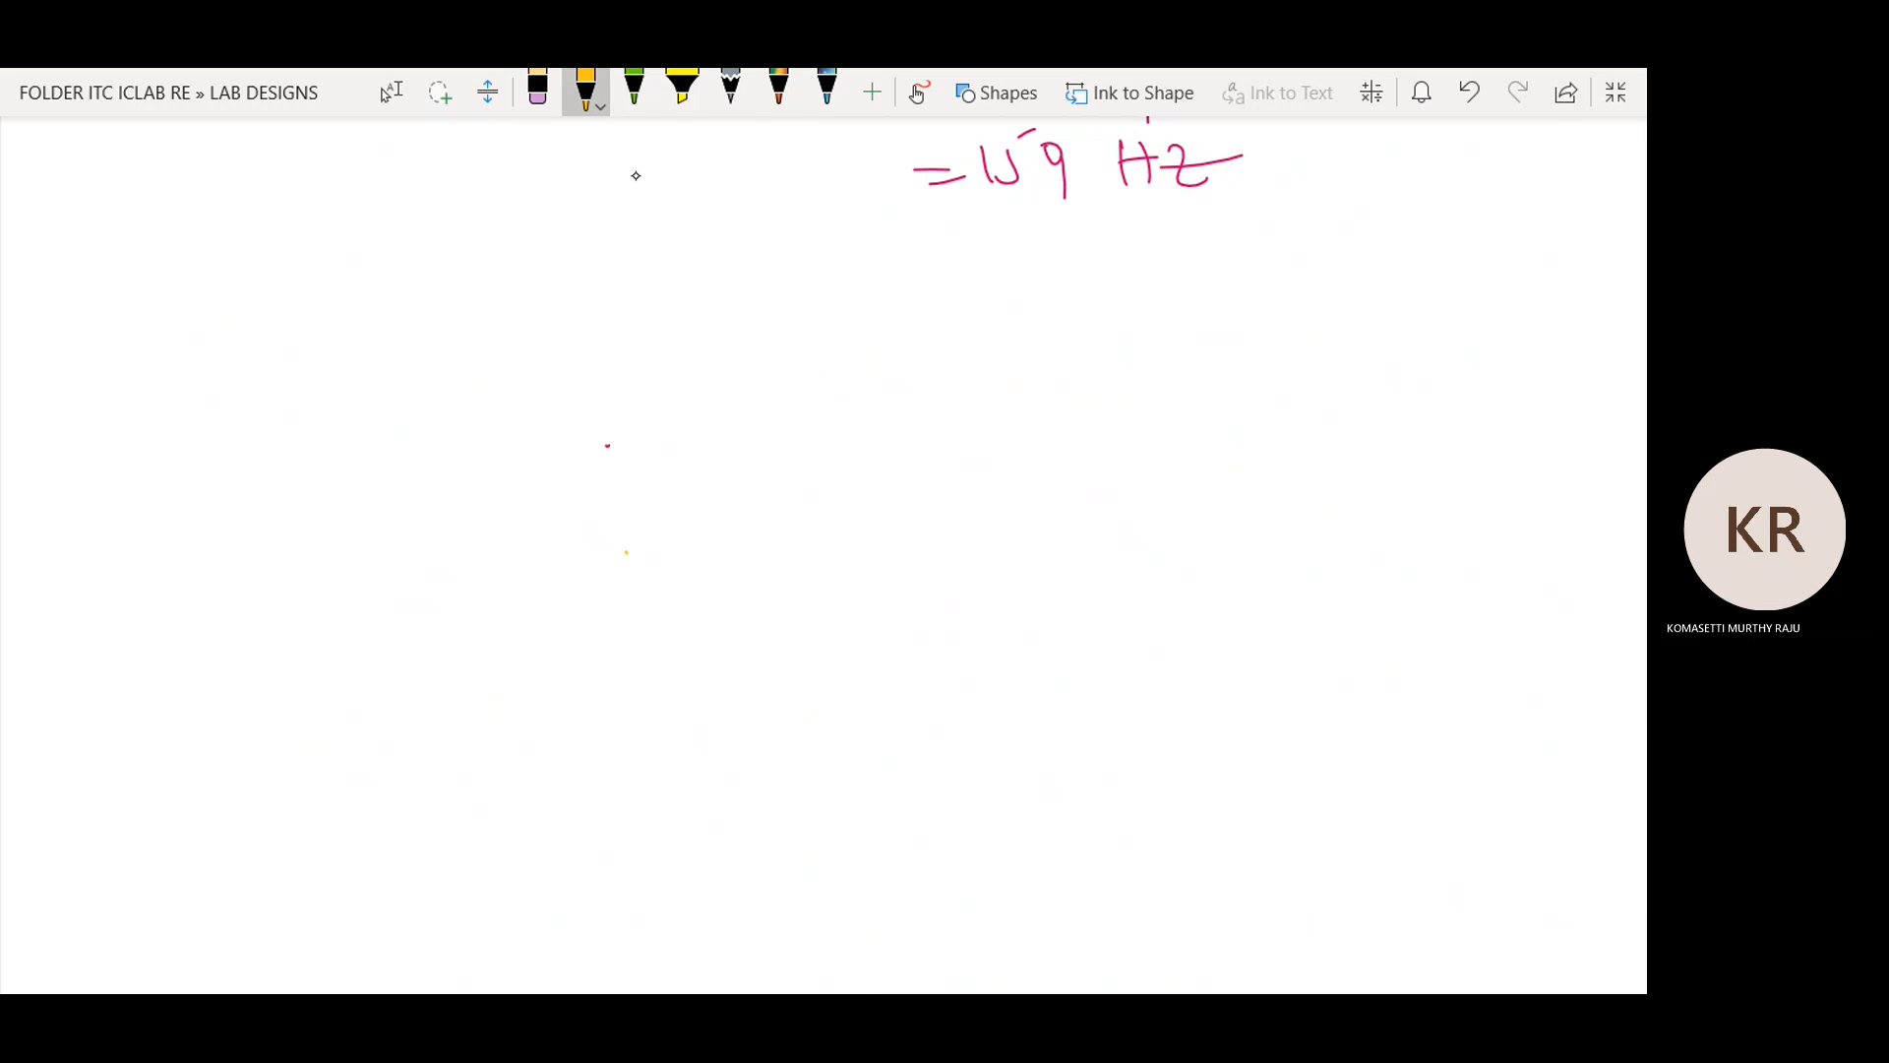
click(602, 108)
click(696, 299)
click(528, 493)
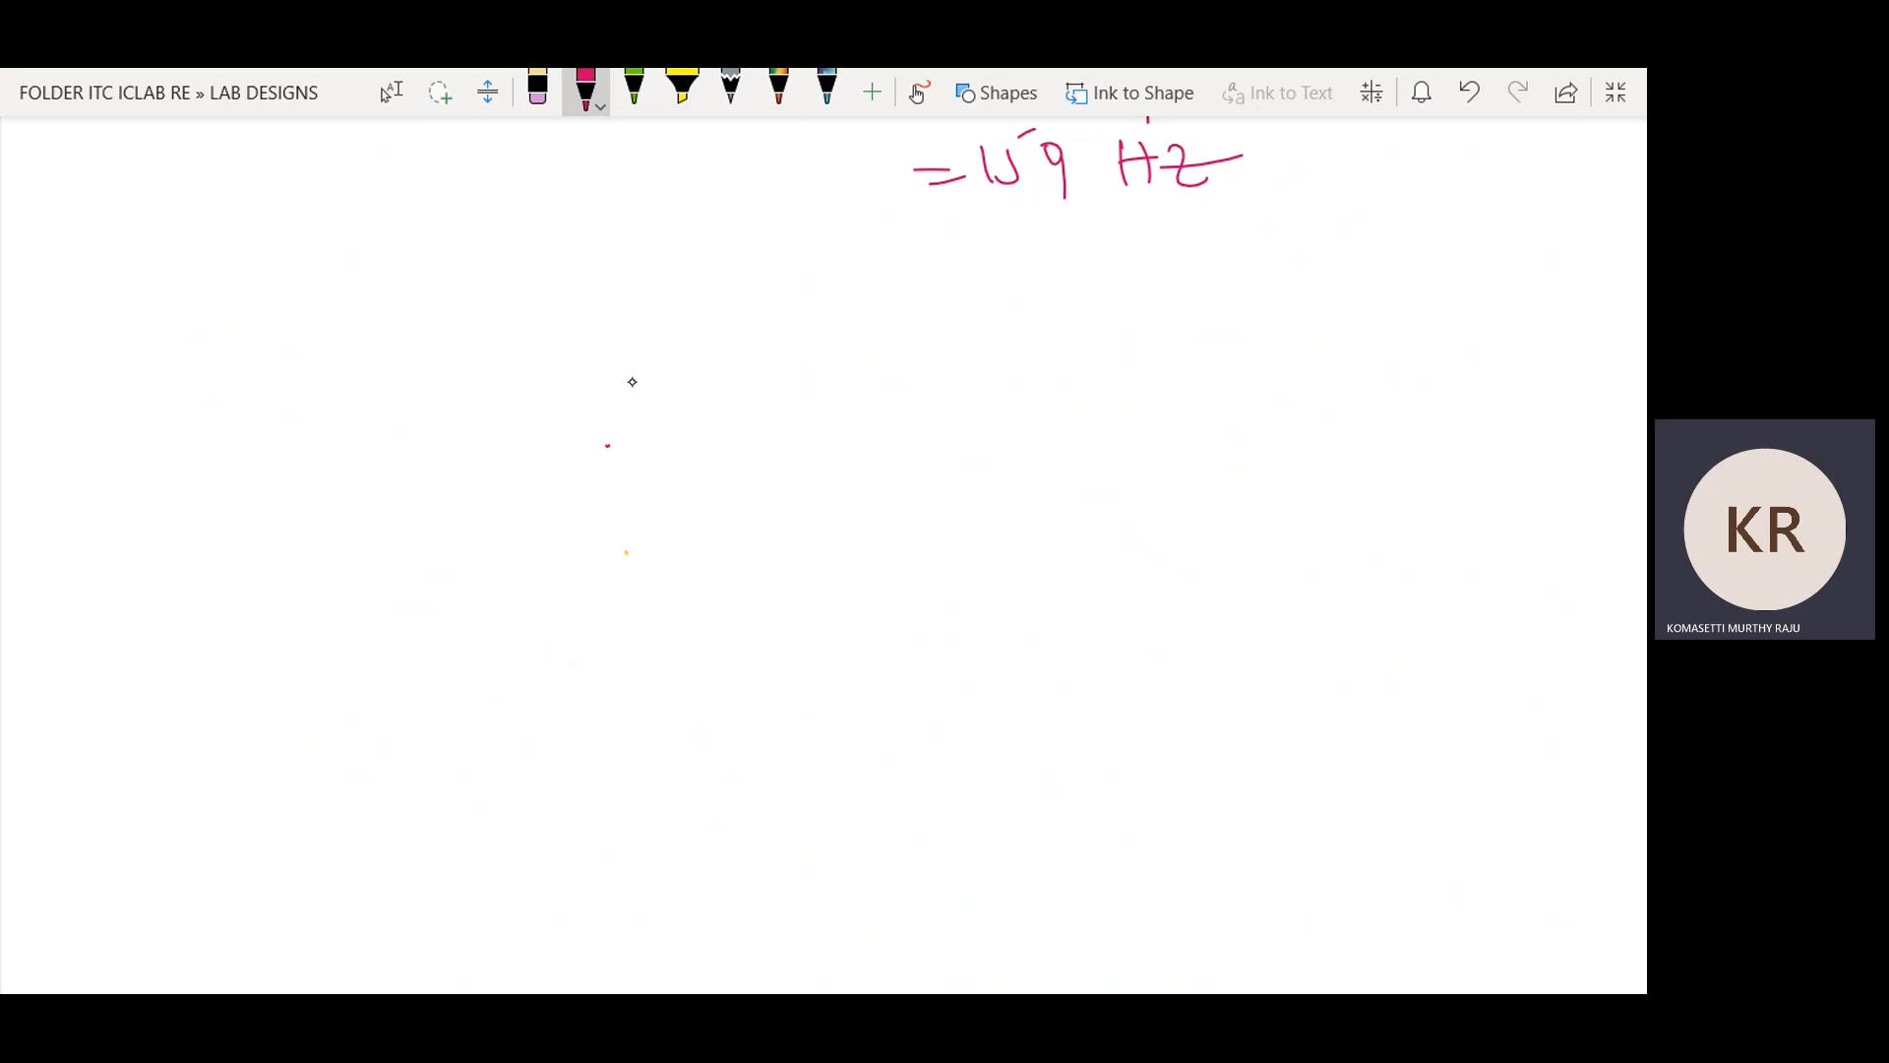
drag(666, 409, 668, 581)
drag(666, 409, 913, 488)
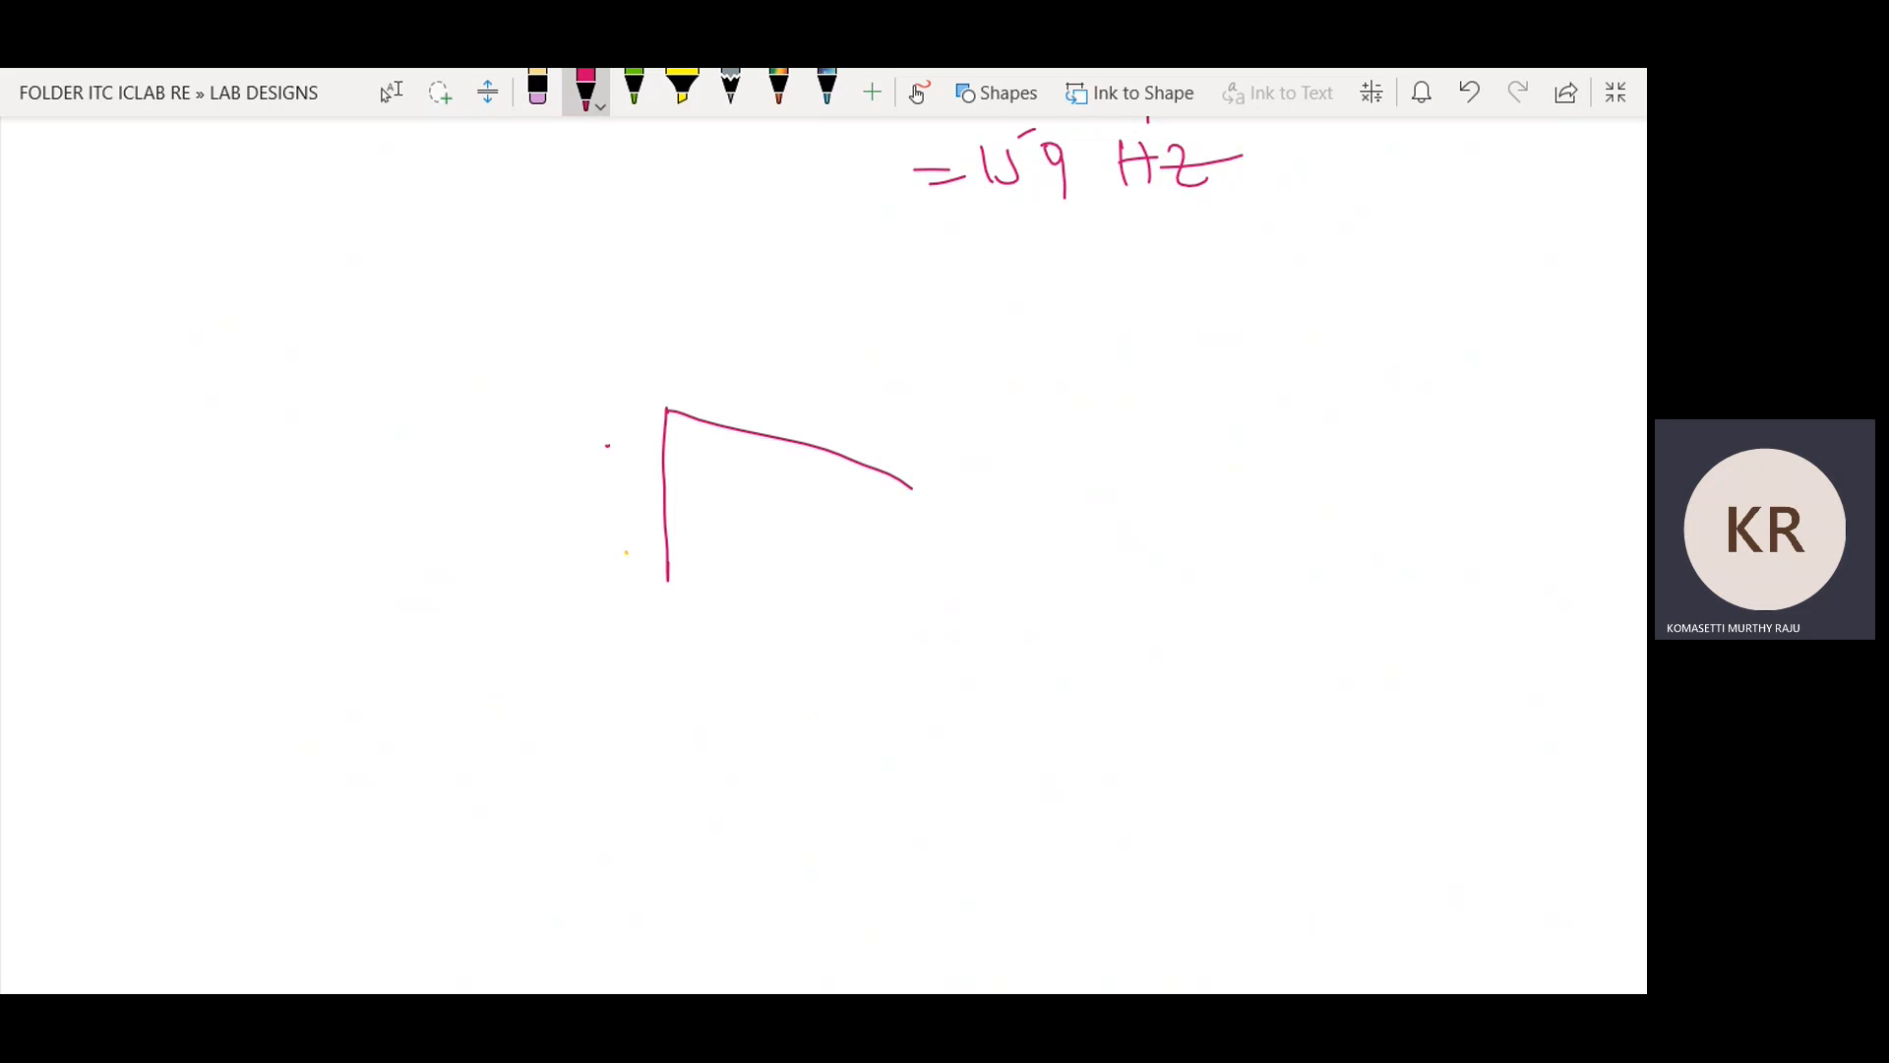
mouse_move(668, 573)
mouse_down()
mouse_move(673, 600)
mouse_move(913, 488)
mouse_up()
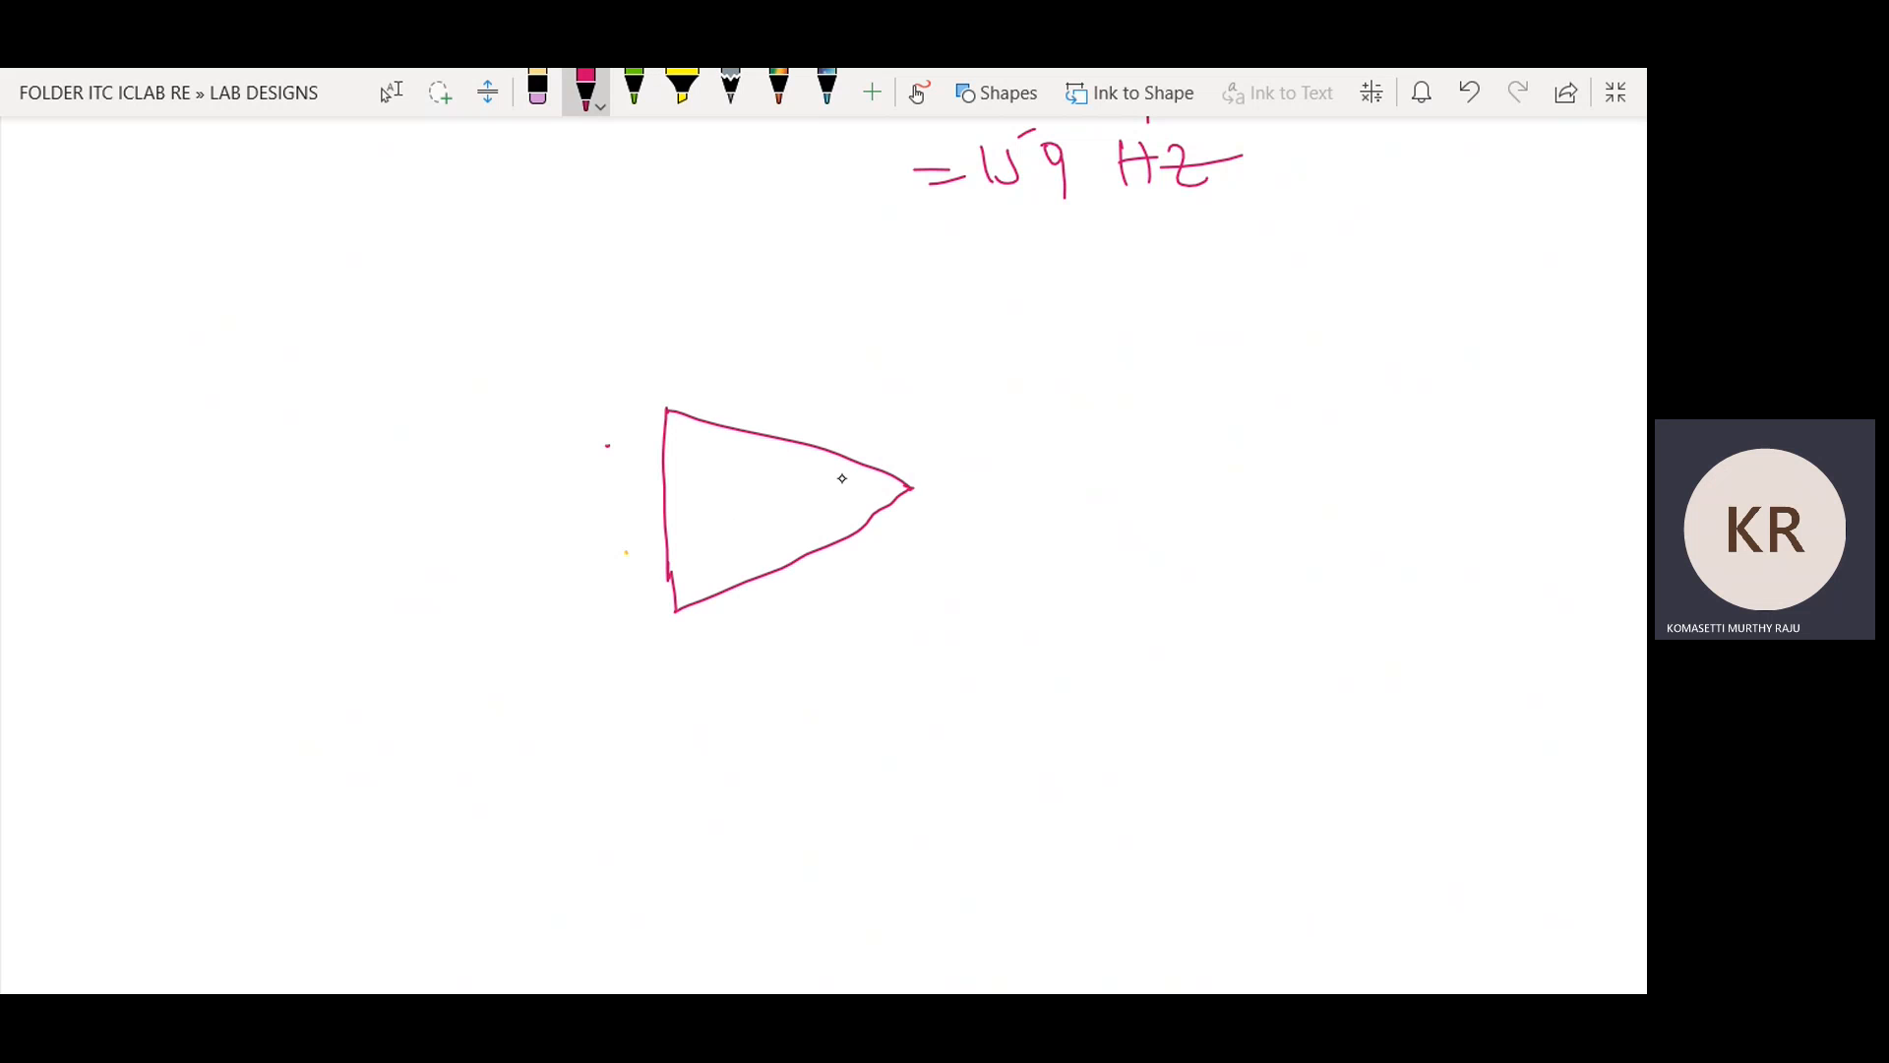
drag(673, 461, 713, 461)
mouse_move(698, 540)
mouse_down()
mouse_move(737, 539)
mouse_move(722, 569)
mouse_up()
Draw the op-amp's upper and lower supply lines with terminal circles, numbered 7 and 4.
mouse_move(784, 440)
mouse_down()
mouse_move(784, 356)
mouse_move(835, 407)
mouse_move(877, 374)
mouse_up()
drag(795, 566, 802, 661)
mouse_move(777, 649)
mouse_down()
mouse_move(802, 647)
mouse_move(824, 690)
mouse_up()
drag(807, 679, 804, 710)
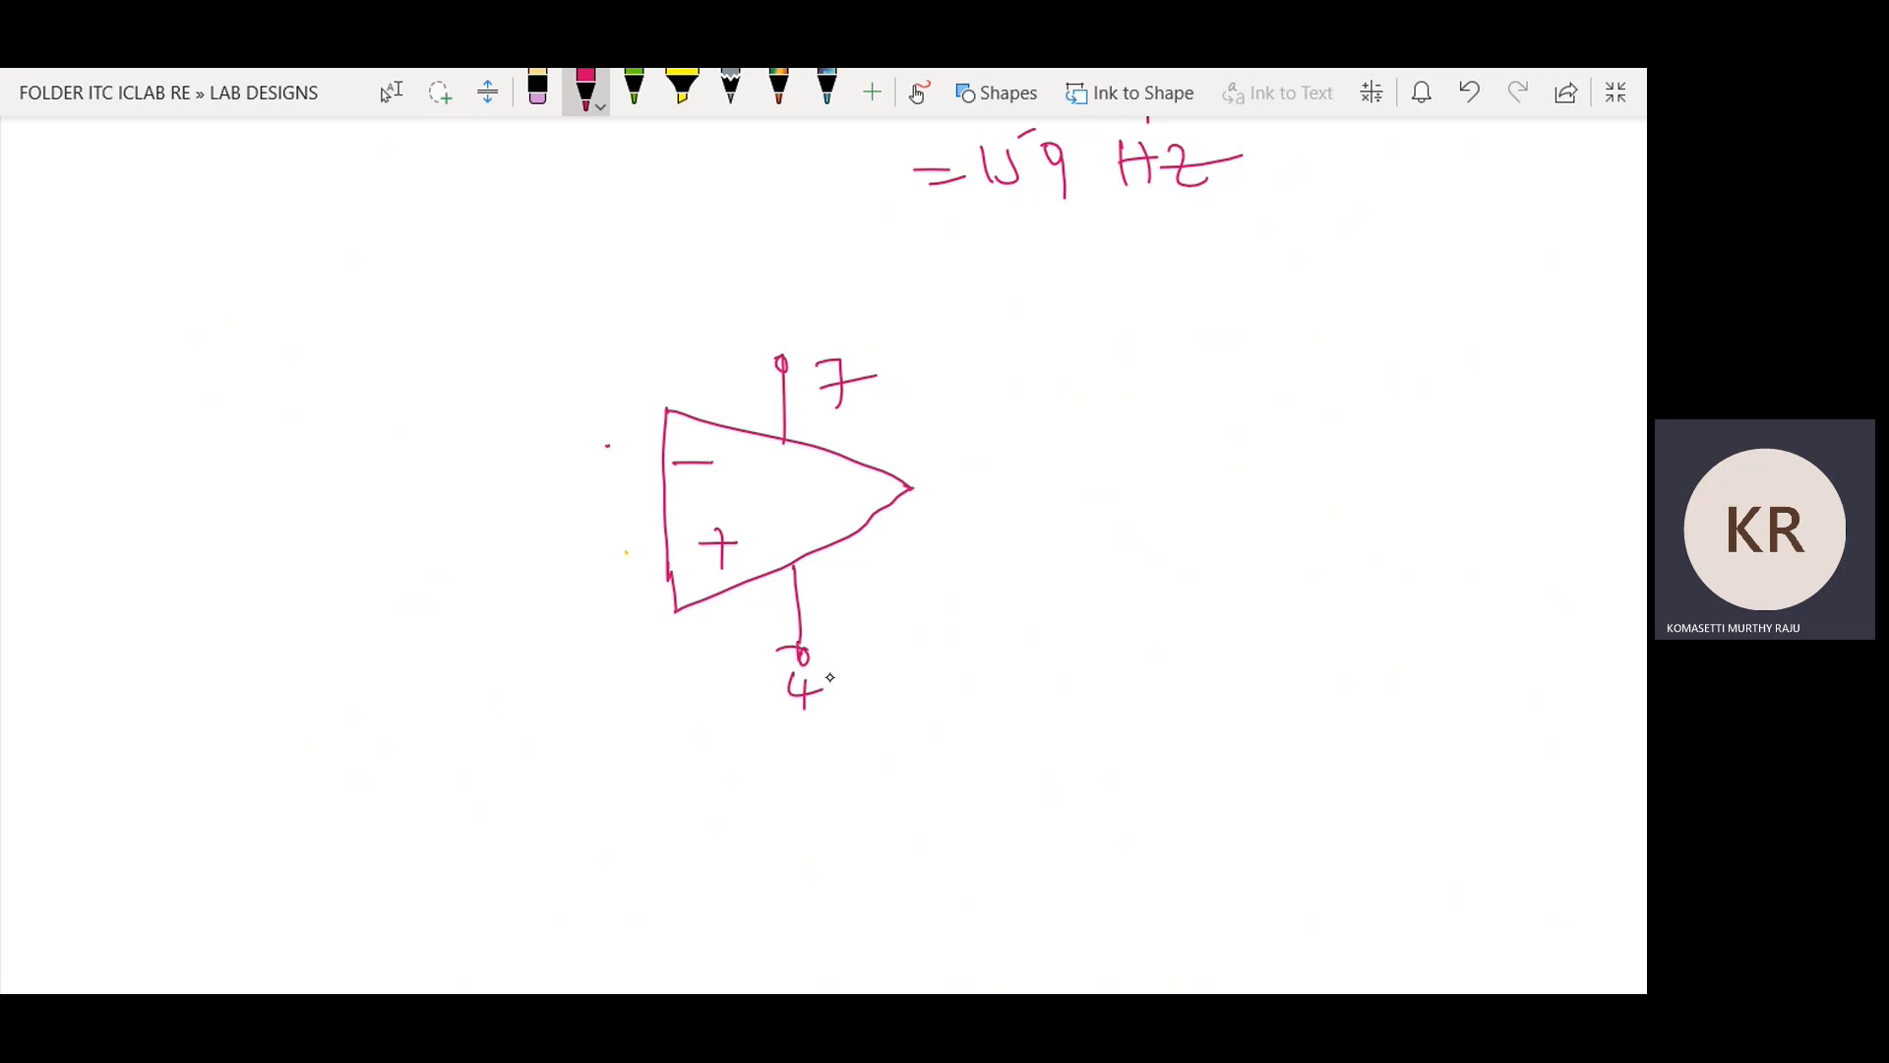
Label supply pin 4 of the op-amp with "(VEE -15V".
mouse_move(845, 642)
mouse_down()
mouse_move(866, 704)
mouse_move(898, 651)
mouse_up()
mouse_move(907, 670)
mouse_down()
mouse_move(912, 702)
mouse_move(930, 660)
mouse_move(932, 682)
mouse_up()
drag(916, 704, 944, 701)
mouse_move(944, 670)
mouse_down()
mouse_move(950, 699)
mouse_move(961, 664)
mouse_up()
drag(948, 685, 1025, 689)
drag(1028, 649, 1077, 649)
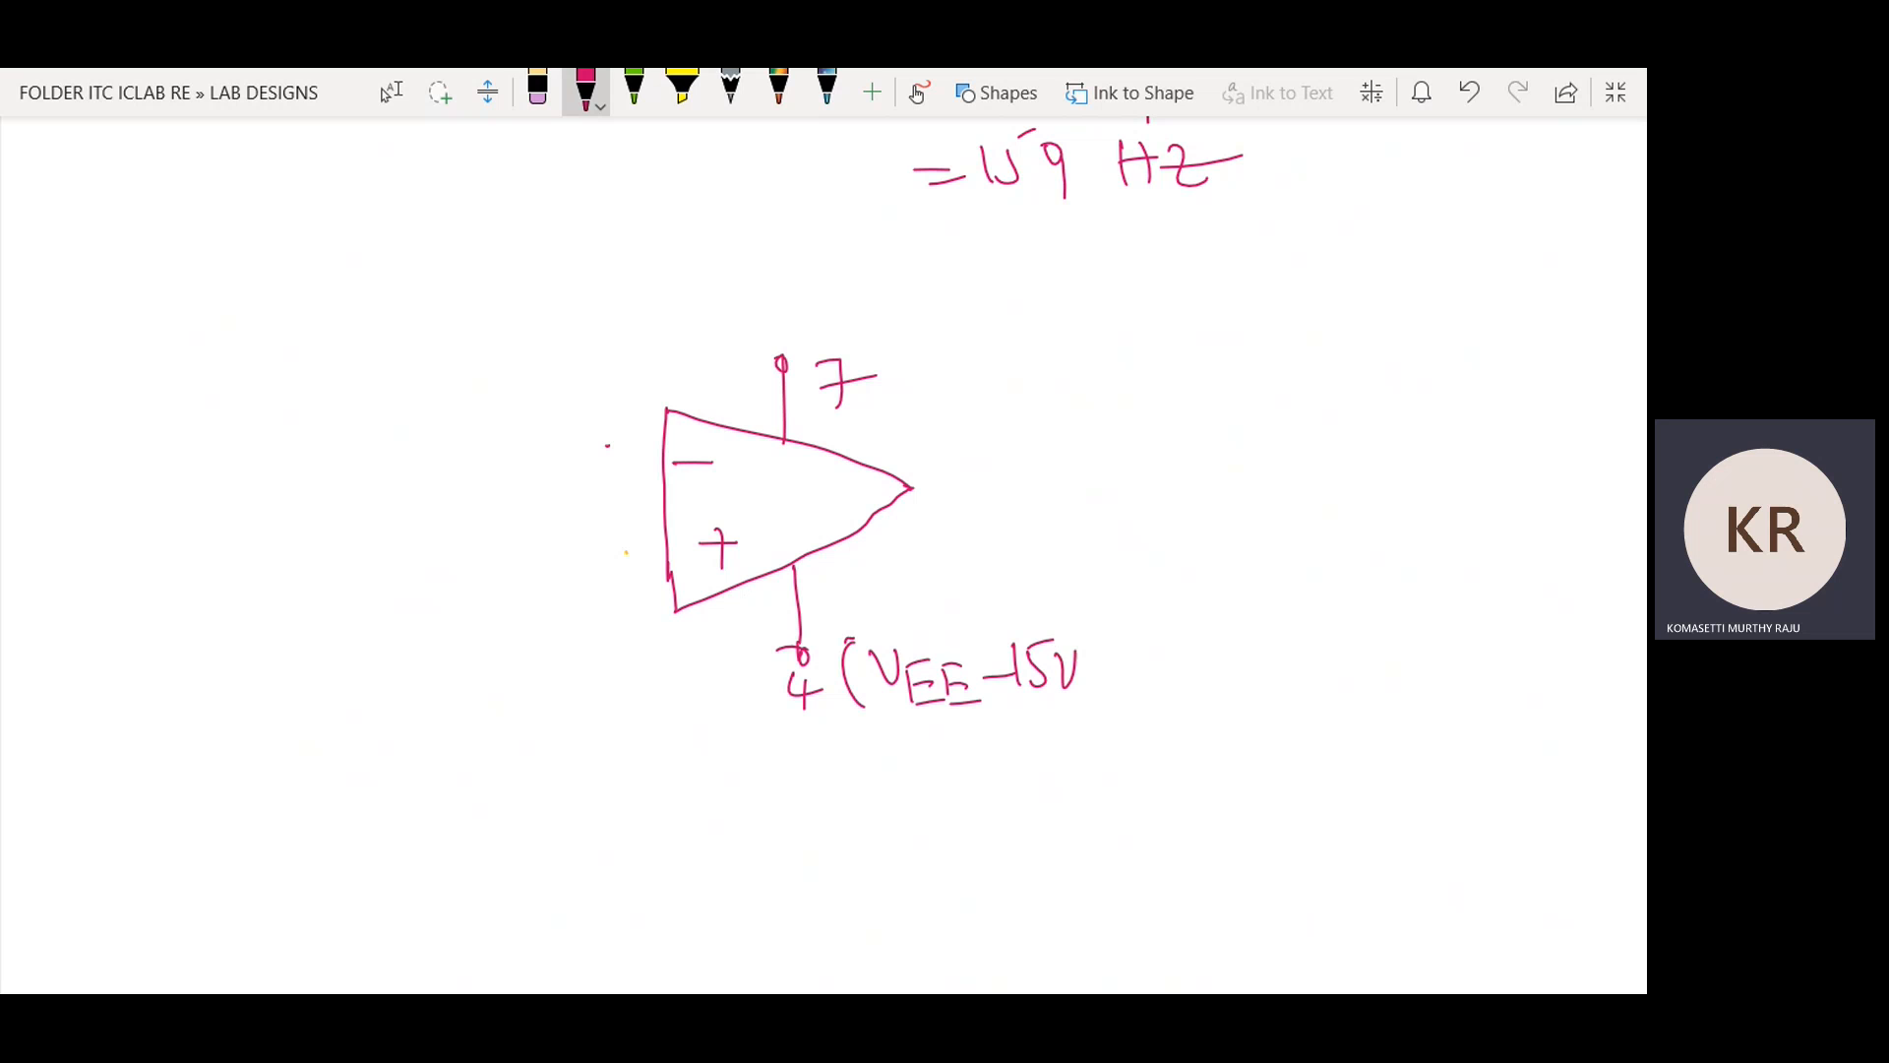
Label supply pin 7 of the op-amp with "(VCC=15V".
mouse_move(892, 352)
mouse_down()
mouse_move(875, 385)
mouse_move(905, 413)
mouse_up()
mouse_move(907, 372)
mouse_down()
mouse_move(920, 399)
mouse_move(930, 366)
mouse_up()
drag(951, 376, 968, 406)
drag(975, 383, 1013, 397)
mouse_move(1030, 362)
mouse_down()
mouse_move(1033, 391)
mouse_move(1057, 352)
mouse_up()
mouse_move(1033, 384)
mouse_down()
mouse_move(1025, 398)
mouse_move(1080, 403)
mouse_up()
drag(1079, 403, 1099, 361)
Draw the op-amp's output line, numbering it pin 6 and labelling its end Vo.
drag(913, 484, 1234, 464)
drag(1127, 497, 1117, 523)
mouse_move(1226, 468)
mouse_down()
mouse_move(1335, 465)
mouse_move(1401, 517)
mouse_up()
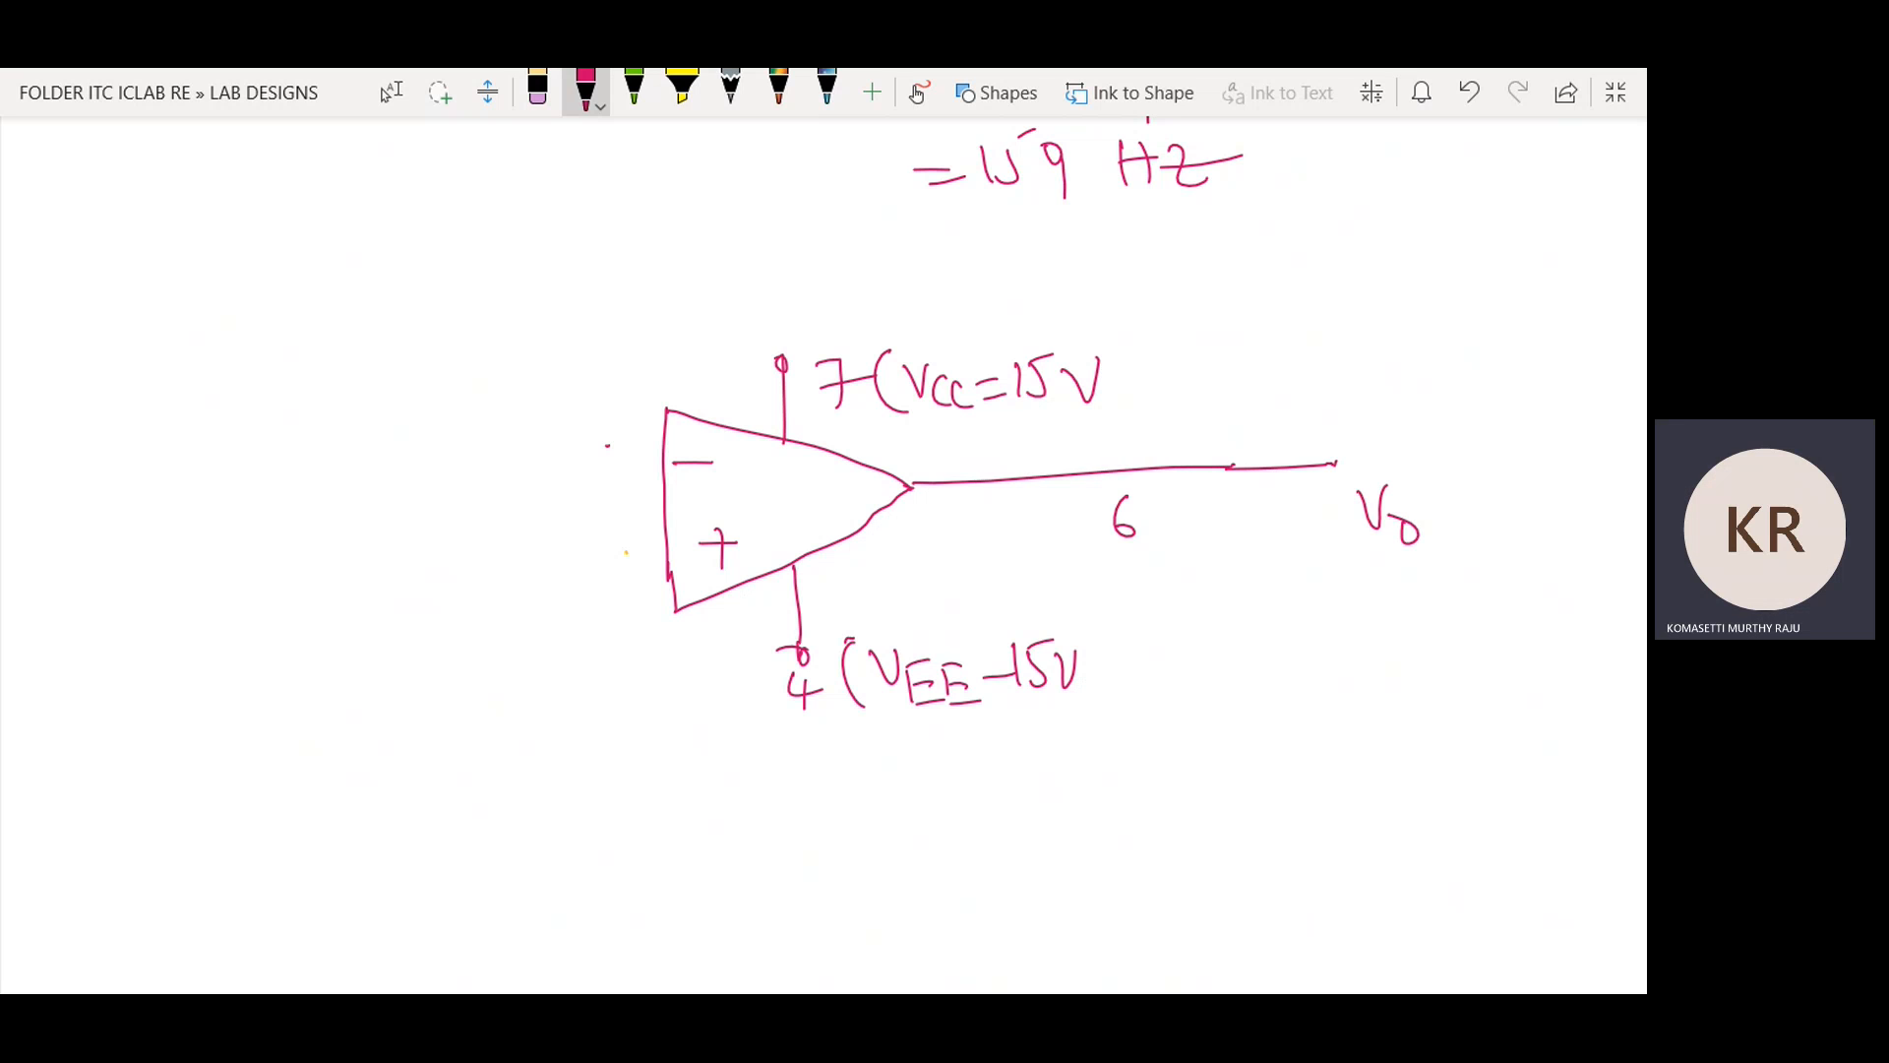
Draw a grounded input resistor connected to the op-amp's inverting input, labelled "Ri" and "10KΩ".
mouse_move(264, 470)
mouse_down()
mouse_move(333, 443)
mouse_move(404, 454)
mouse_move(418, 484)
mouse_move(664, 477)
mouse_up()
mouse_move(259, 472)
mouse_down()
mouse_move(269, 547)
mouse_move(300, 548)
mouse_up()
drag(262, 566, 329, 568)
mouse_move(358, 370)
mouse_down()
mouse_move(362, 409)
mouse_move(388, 409)
mouse_up()
drag(398, 391, 411, 418)
mouse_move(354, 507)
mouse_down()
mouse_move(357, 544)
mouse_move(381, 510)
mouse_move(405, 539)
mouse_up()
mouse_move(427, 506)
mouse_down()
mouse_move(407, 525)
mouse_move(431, 541)
mouse_up()
Draw the variable feedback resistor from the inverting input to the output, labelled "Rf" and "22KΩ".
mouse_move(439, 521)
mouse_down()
mouse_move(489, 526)
mouse_move(498, 383)
mouse_move(611, 321)
mouse_move(700, 320)
mouse_move(773, 283)
mouse_move(1193, 295)
mouse_move(1218, 482)
mouse_up()
mouse_move(738, 208)
mouse_down()
mouse_move(743, 276)
mouse_move(752, 257)
mouse_up()
mouse_move(775, 228)
mouse_down()
mouse_move(771, 276)
mouse_move(810, 210)
mouse_move(773, 255)
mouse_up()
drag(761, 346, 880, 234)
mouse_move(844, 240)
mouse_down()
mouse_move(886, 229)
mouse_move(898, 260)
mouse_move(947, 246)
mouse_move(996, 265)
mouse_up()
mouse_move(1008, 224)
mouse_down()
mouse_move(1039, 267)
mouse_move(1045, 226)
mouse_move(1082, 248)
mouse_up()
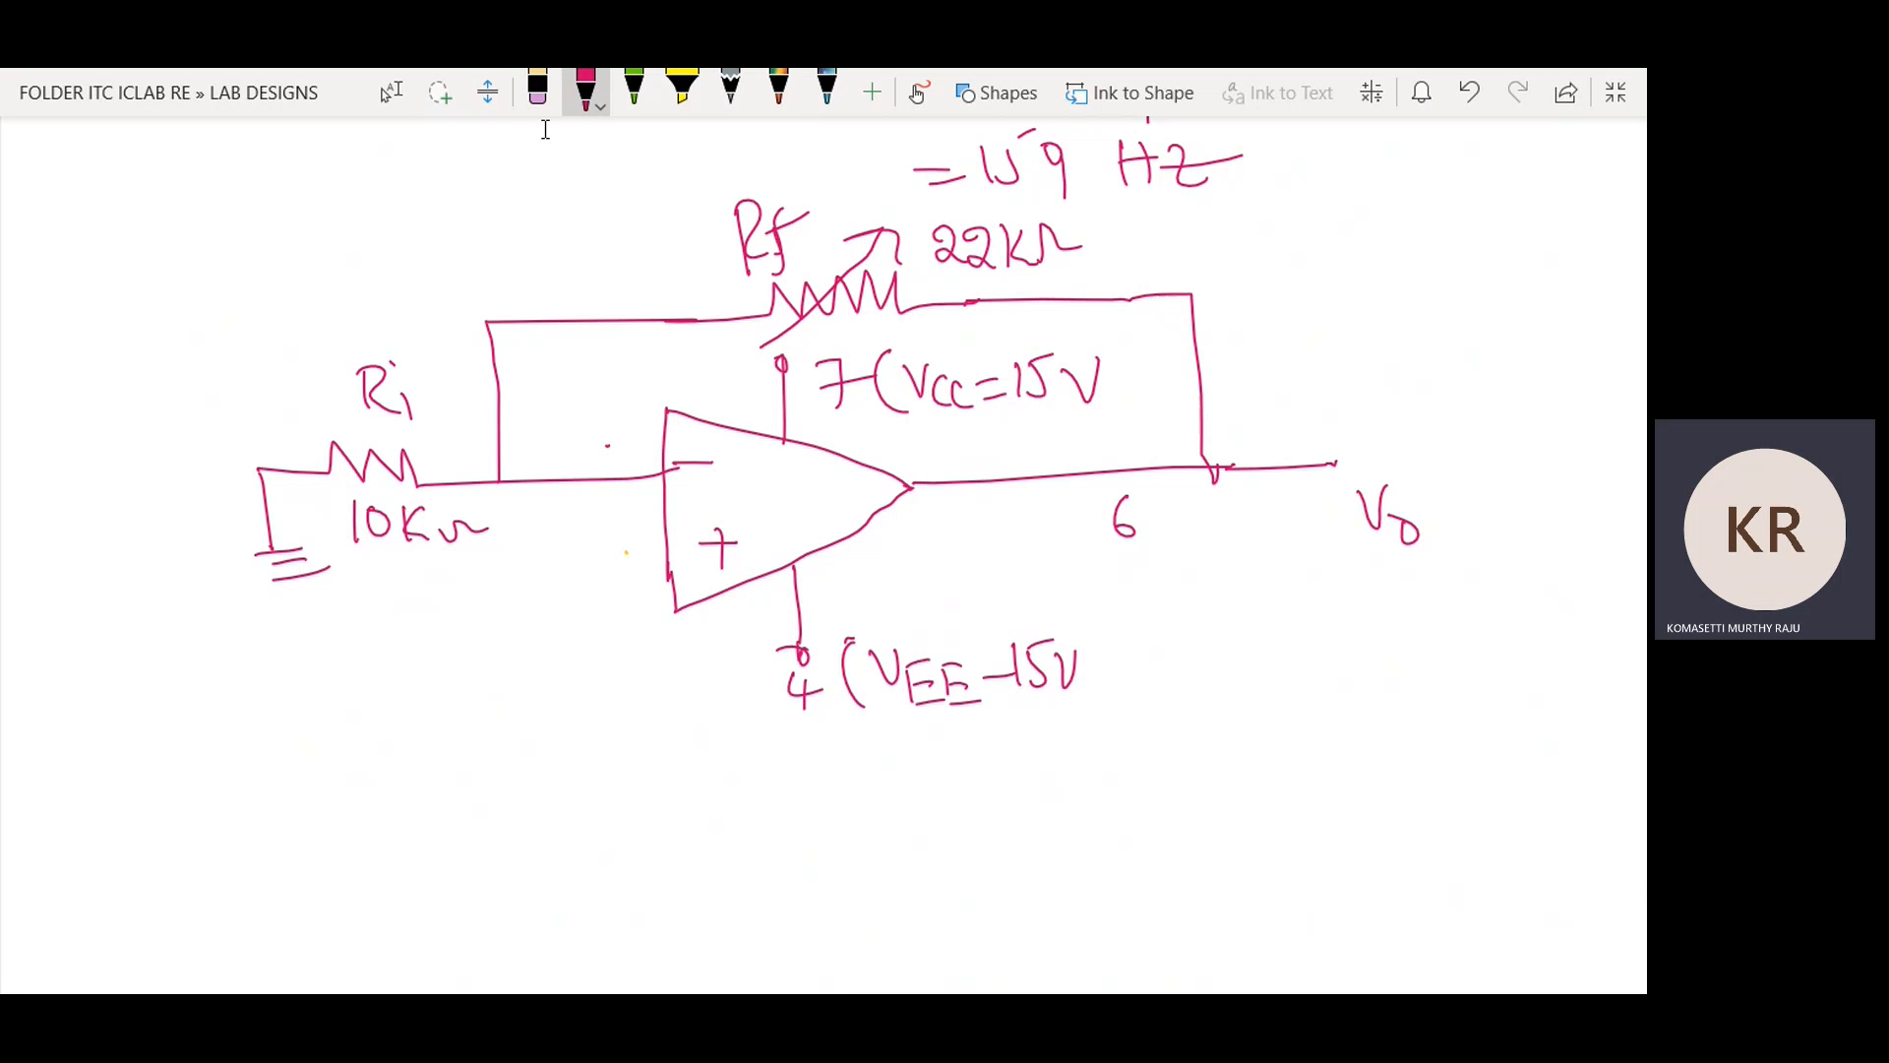
Draw a grounded capacitor C in parallel with a resistor R and connect the pair to the op-amp's + input.
scroll(544, 147, down, 3)
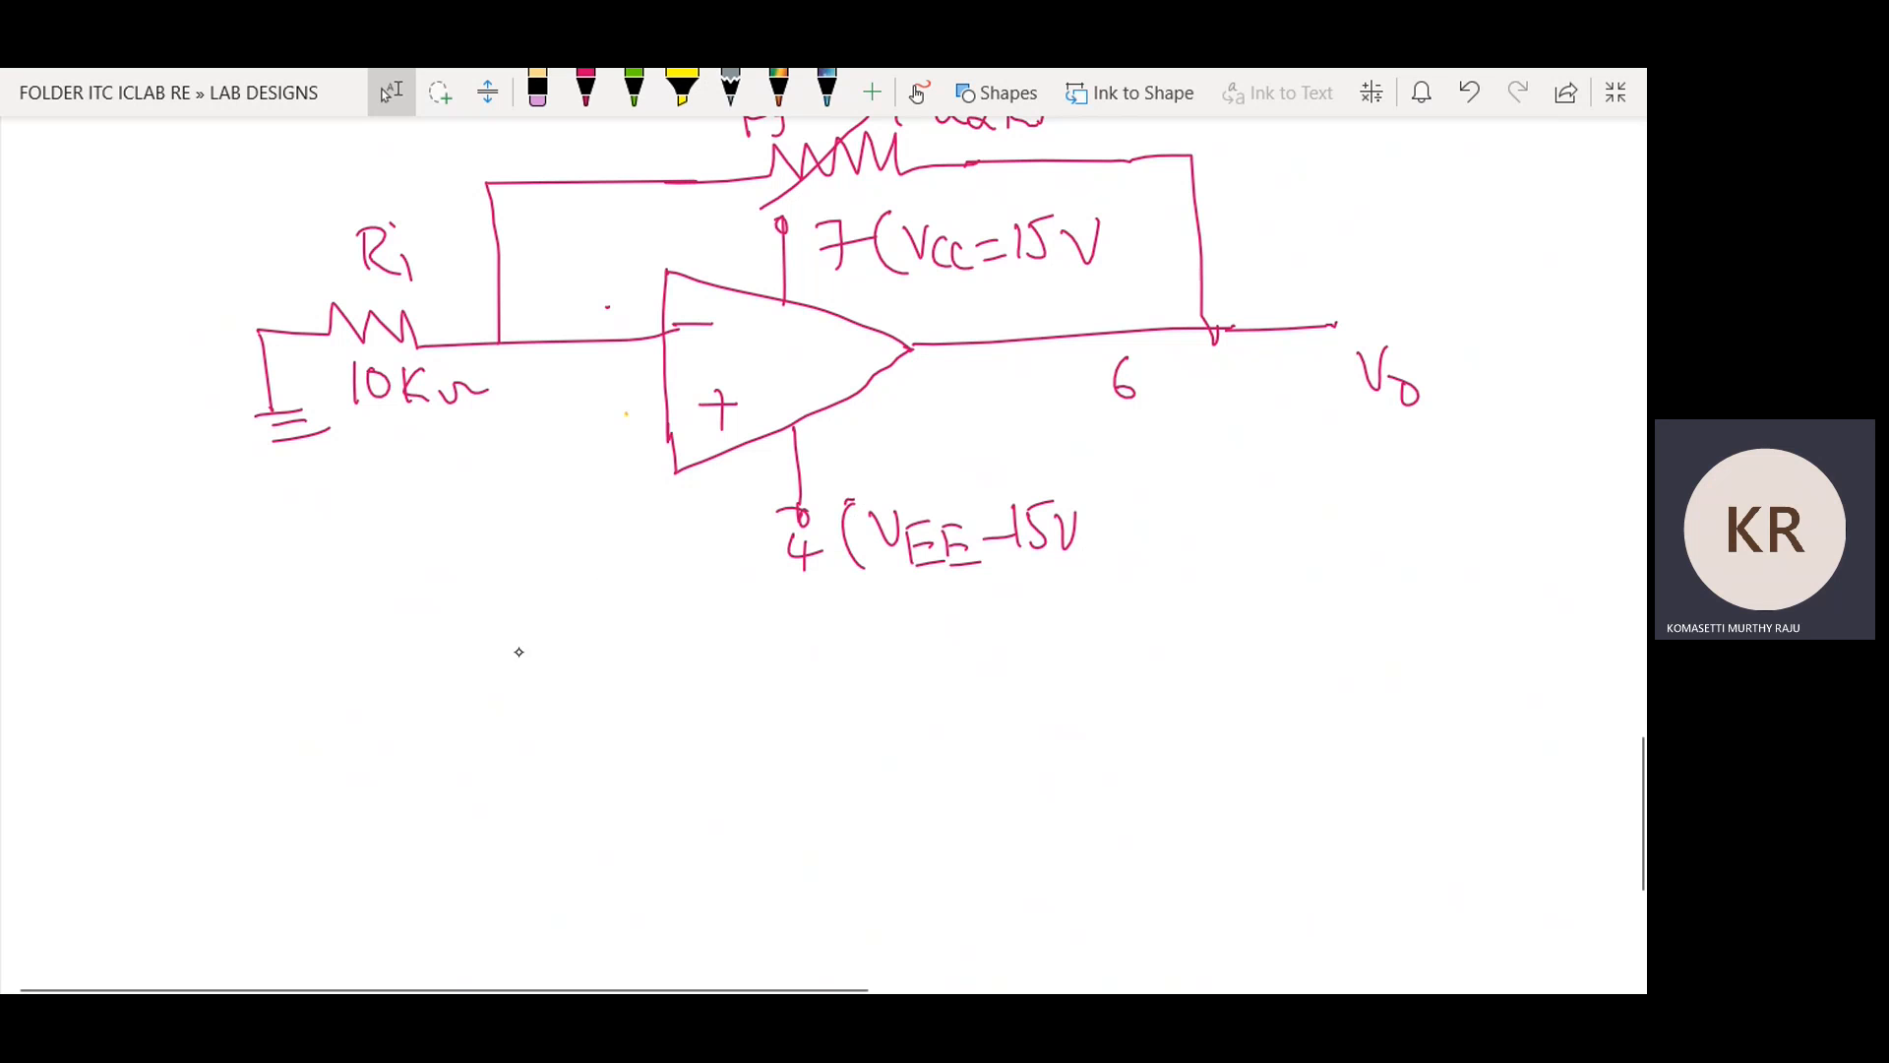
mouse_move(513, 642)
mouse_down()
mouse_move(514, 700)
mouse_move(496, 700)
mouse_move(546, 750)
mouse_move(472, 745)
mouse_move(581, 829)
mouse_up()
click(585, 89)
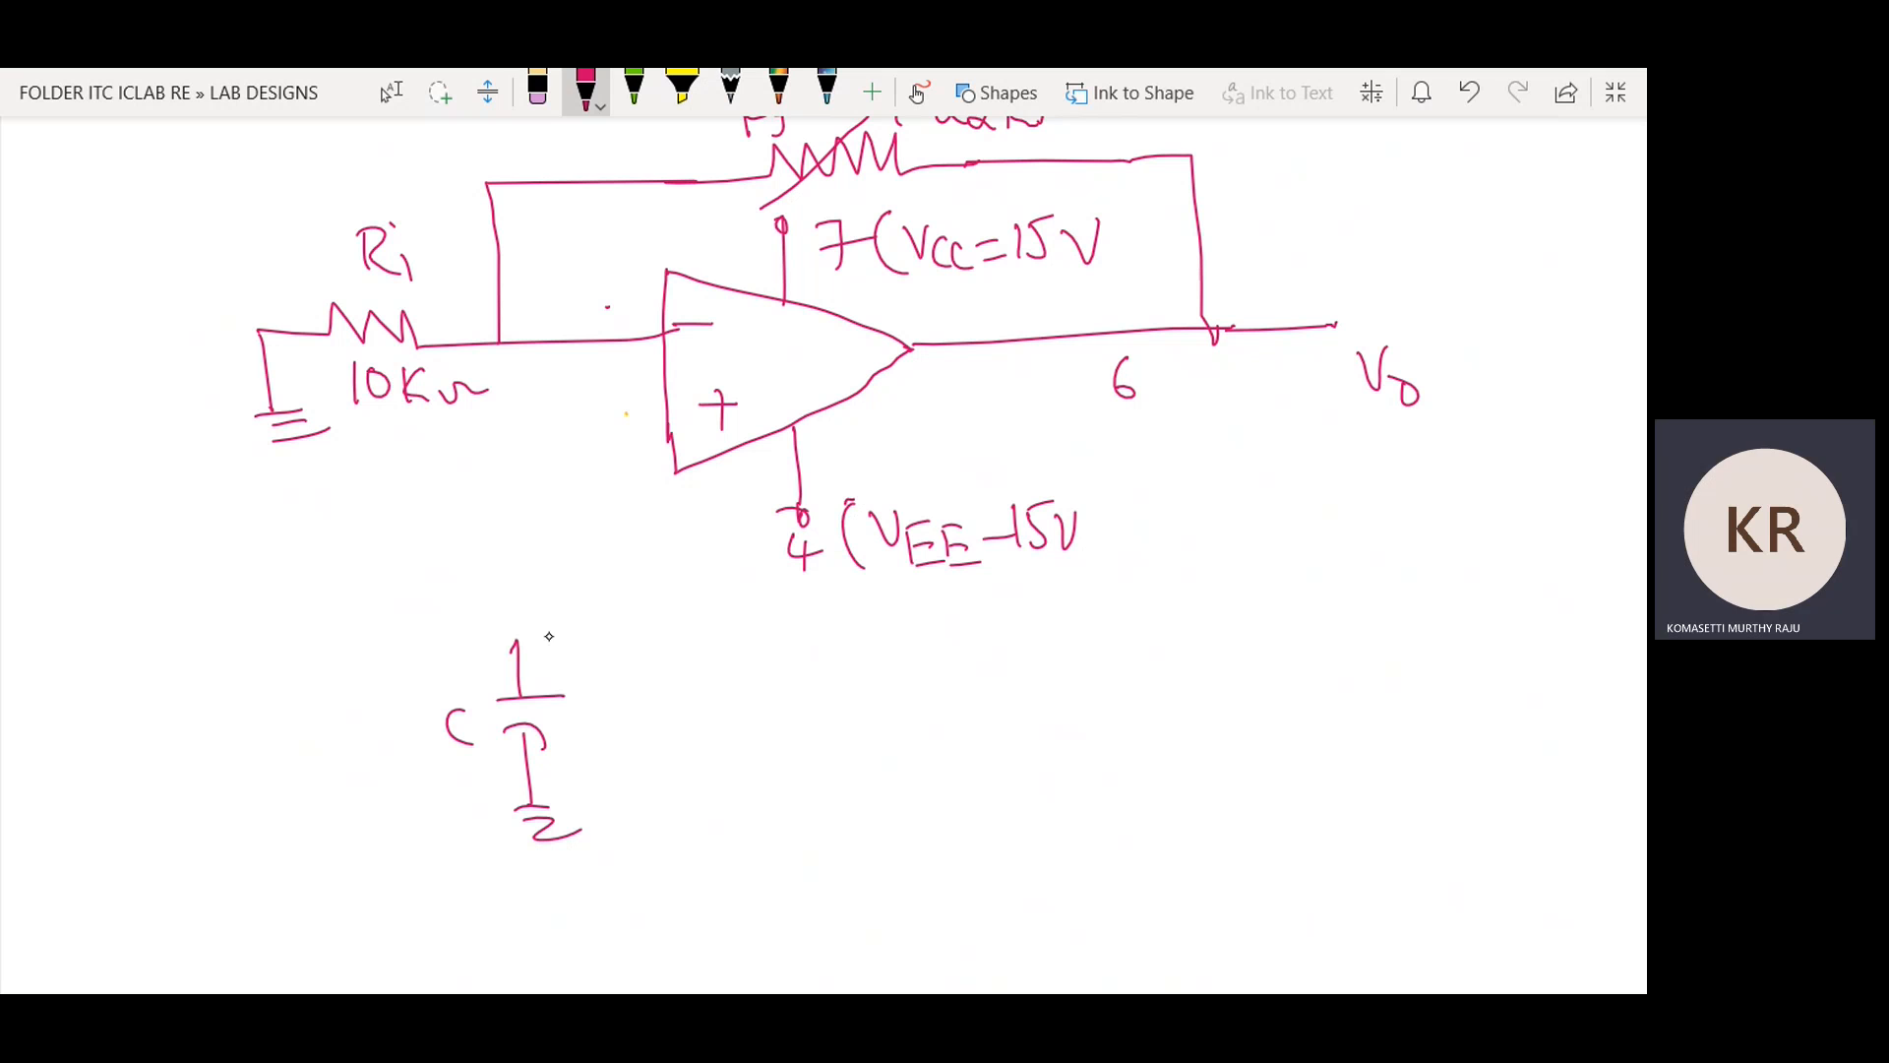
mouse_move(522, 639)
mouse_down()
mouse_move(689, 630)
mouse_move(651, 689)
mouse_move(694, 777)
mouse_up()
mouse_move(711, 700)
mouse_down()
mouse_move(712, 738)
mouse_move(751, 733)
mouse_up()
drag(528, 776, 700, 773)
mouse_move(594, 636)
mouse_down()
mouse_move(578, 512)
mouse_move(629, 430)
mouse_move(659, 424)
mouse_up()
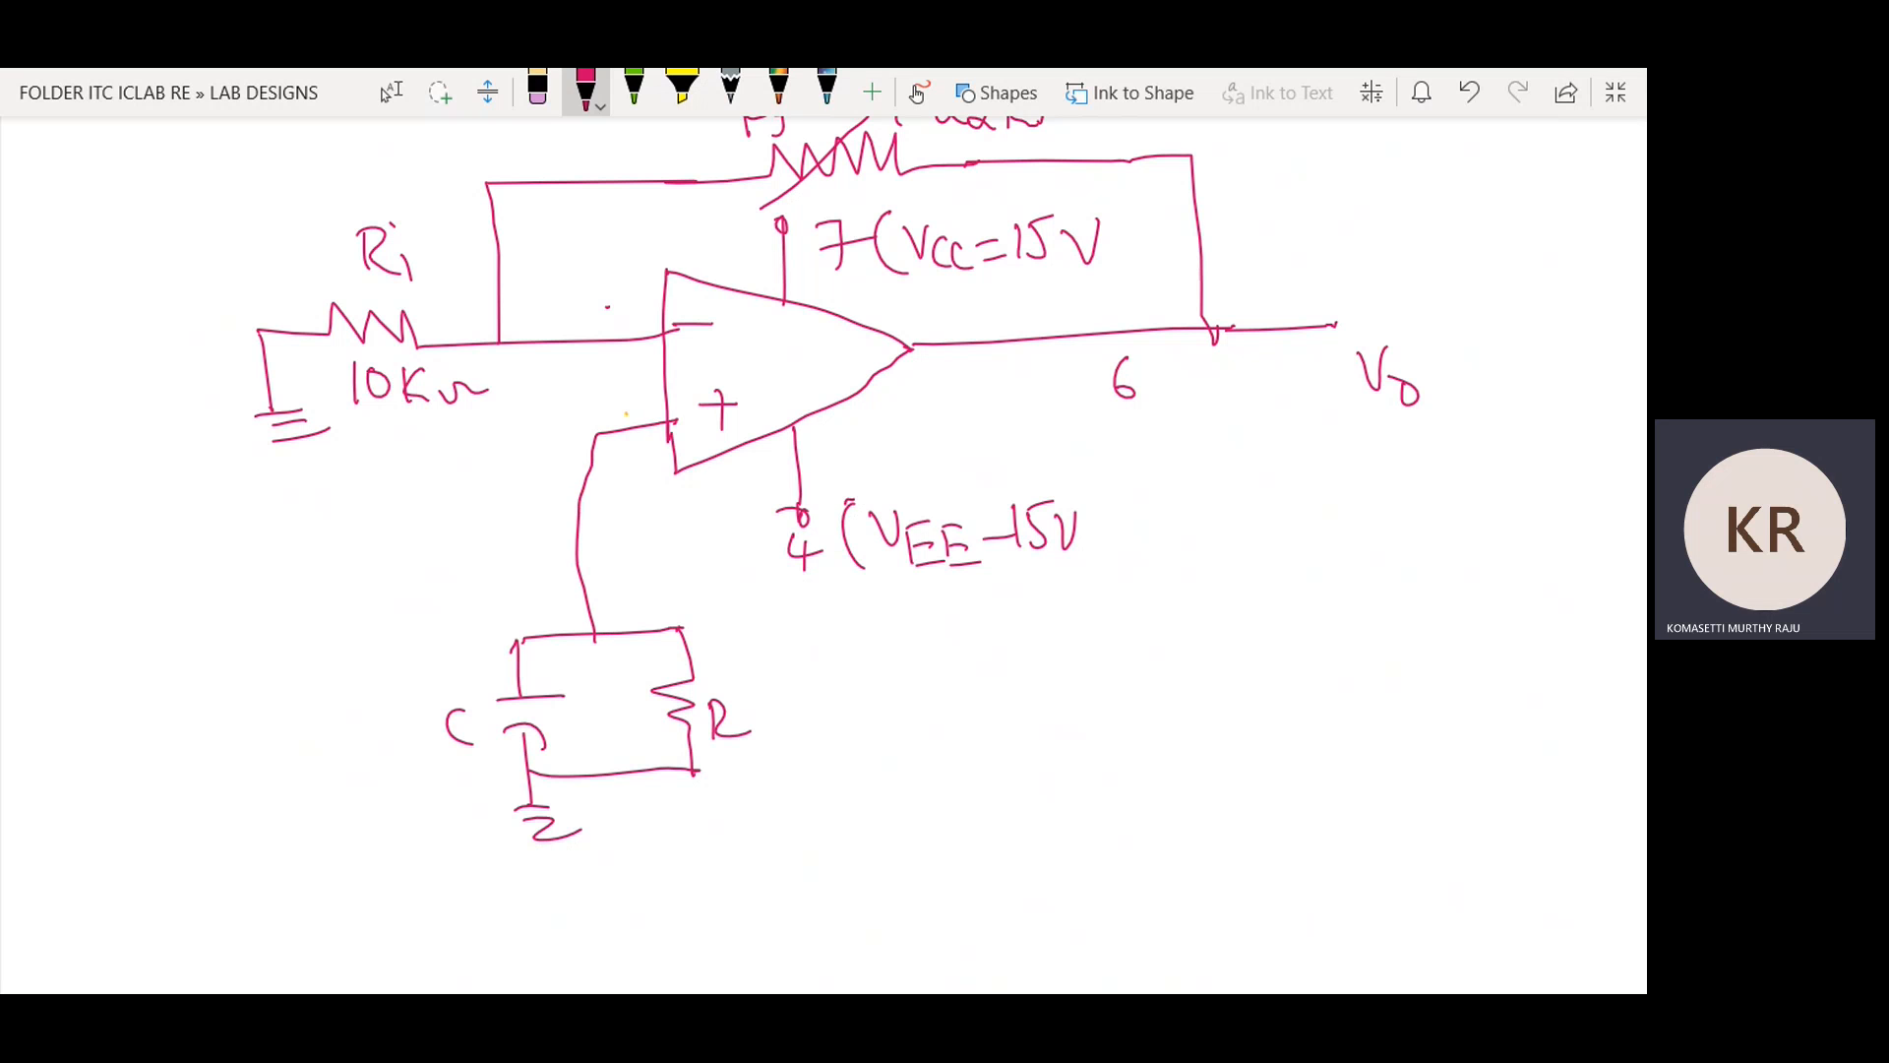
Label the op-amp "741" and draw a series capacitor C and resistor R from the parallel RC pair to the output.
mouse_move(722, 347)
mouse_down()
mouse_move(733, 370)
mouse_move(791, 364)
mouse_up()
mouse_move(782, 346)
mouse_down()
mouse_move(784, 377)
mouse_move(813, 382)
mouse_up()
mouse_move(679, 630)
mouse_down()
mouse_move(889, 623)
mouse_move(896, 649)
mouse_move(952, 639)
mouse_move(959, 700)
mouse_up()
mouse_move(923, 621)
mouse_down()
mouse_move(1138, 583)
mouse_move(1225, 605)
mouse_up()
mouse_move(1112, 639)
mouse_down()
mouse_move(1115, 682)
mouse_move(1153, 695)
mouse_up()
mouse_move(1218, 332)
mouse_down()
mouse_move(1234, 605)
mouse_move(1193, 605)
mouse_up()
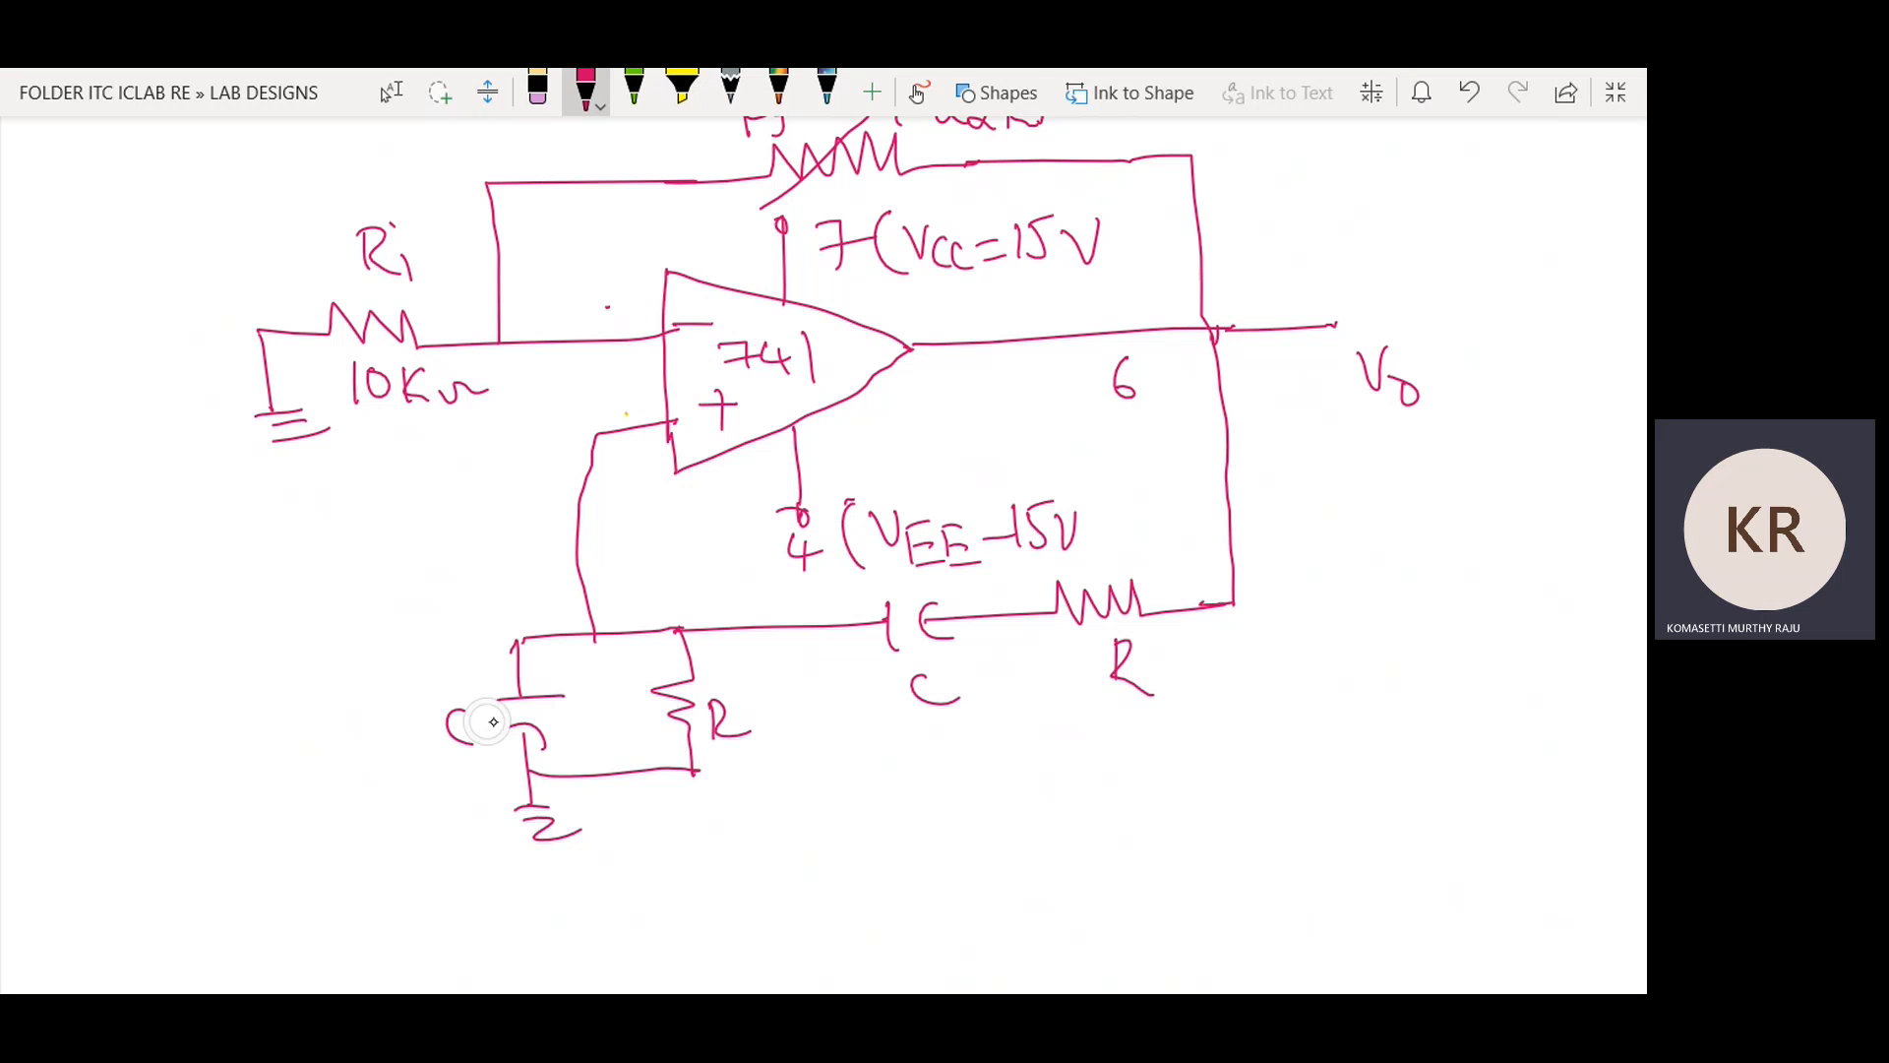
Write the values 0.1µf on the parallel capacitor, 10KΩ on the parallel resistor and 0.1µf on the series capacitor.
mouse_move(565, 710)
mouse_down()
mouse_move(595, 735)
mouse_move(648, 707)
mouse_move(784, 710)
mouse_up()
mouse_move(753, 729)
mouse_down()
mouse_move(793, 730)
mouse_move(806, 706)
mouse_move(825, 728)
mouse_up()
mouse_move(836, 701)
mouse_down()
mouse_move(858, 726)
mouse_move(984, 722)
mouse_up()
drag(1014, 721, 1017, 741)
mouse_move(1029, 737)
mouse_down()
mouse_move(1035, 710)
mouse_move(1060, 728)
mouse_up()
mouse_move(1067, 716)
mouse_down()
mouse_move(1069, 745)
mouse_move(1090, 710)
mouse_up()
Write the value "=10KΩ" beside the series resistor R.
drag(1183, 660, 1213, 659)
drag(1181, 678, 1232, 683)
drag(1259, 665, 1265, 655)
mouse_move(1281, 682)
mouse_down()
mouse_move(1304, 649)
mouse_move(1327, 680)
mouse_up()
drag(1326, 675, 1367, 661)
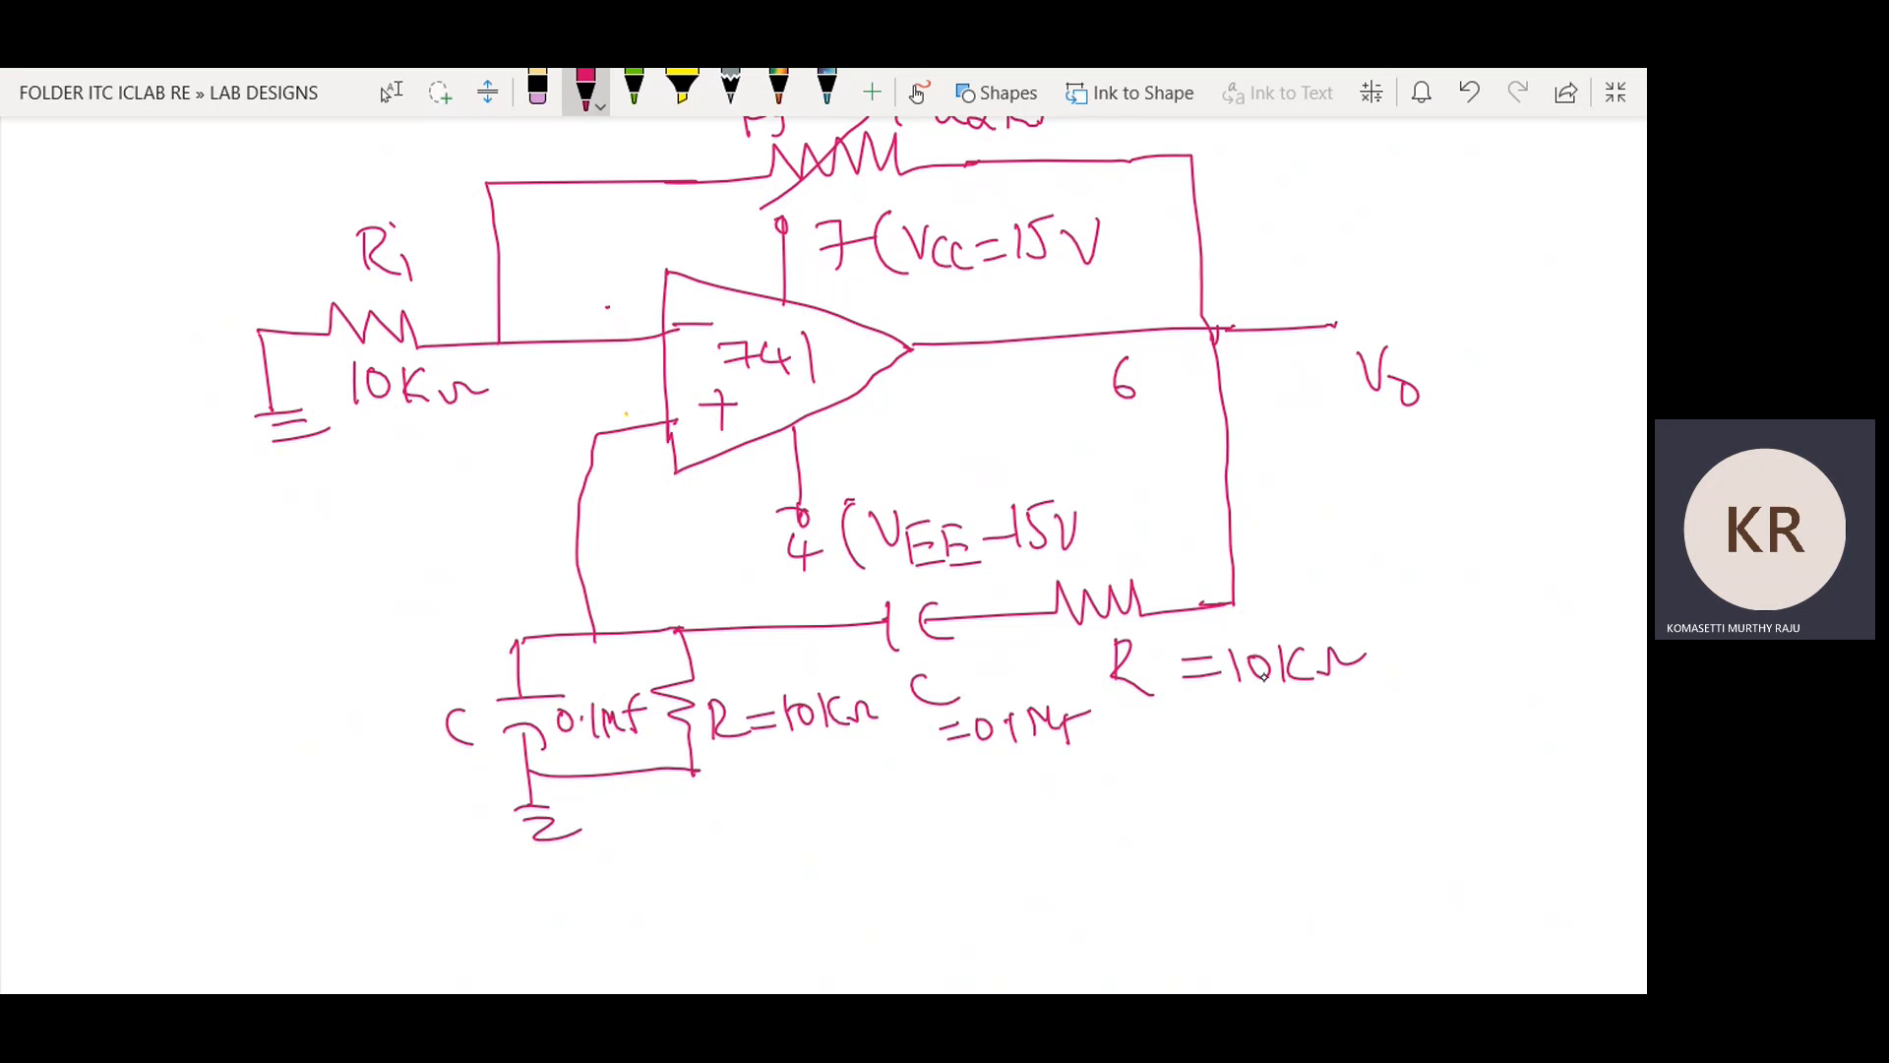
Sketch one cycle of a sine wave at the output, with a V0 axis and its period marked T.
mouse_move(1287, 194)
mouse_down()
mouse_move(1295, 273)
mouse_move(1463, 214)
mouse_up()
mouse_move(1297, 232)
mouse_down()
mouse_move(1348, 191)
mouse_move(1380, 258)
mouse_move(1443, 254)
mouse_move(1453, 216)
mouse_move(1284, 189)
mouse_move(1235, 142)
mouse_move(1247, 162)
mouse_up()
mouse_move(1299, 281)
mouse_down()
mouse_move(1297, 307)
mouse_move(1480, 270)
mouse_move(1420, 346)
mouse_up()
drag(1390, 314, 1444, 305)
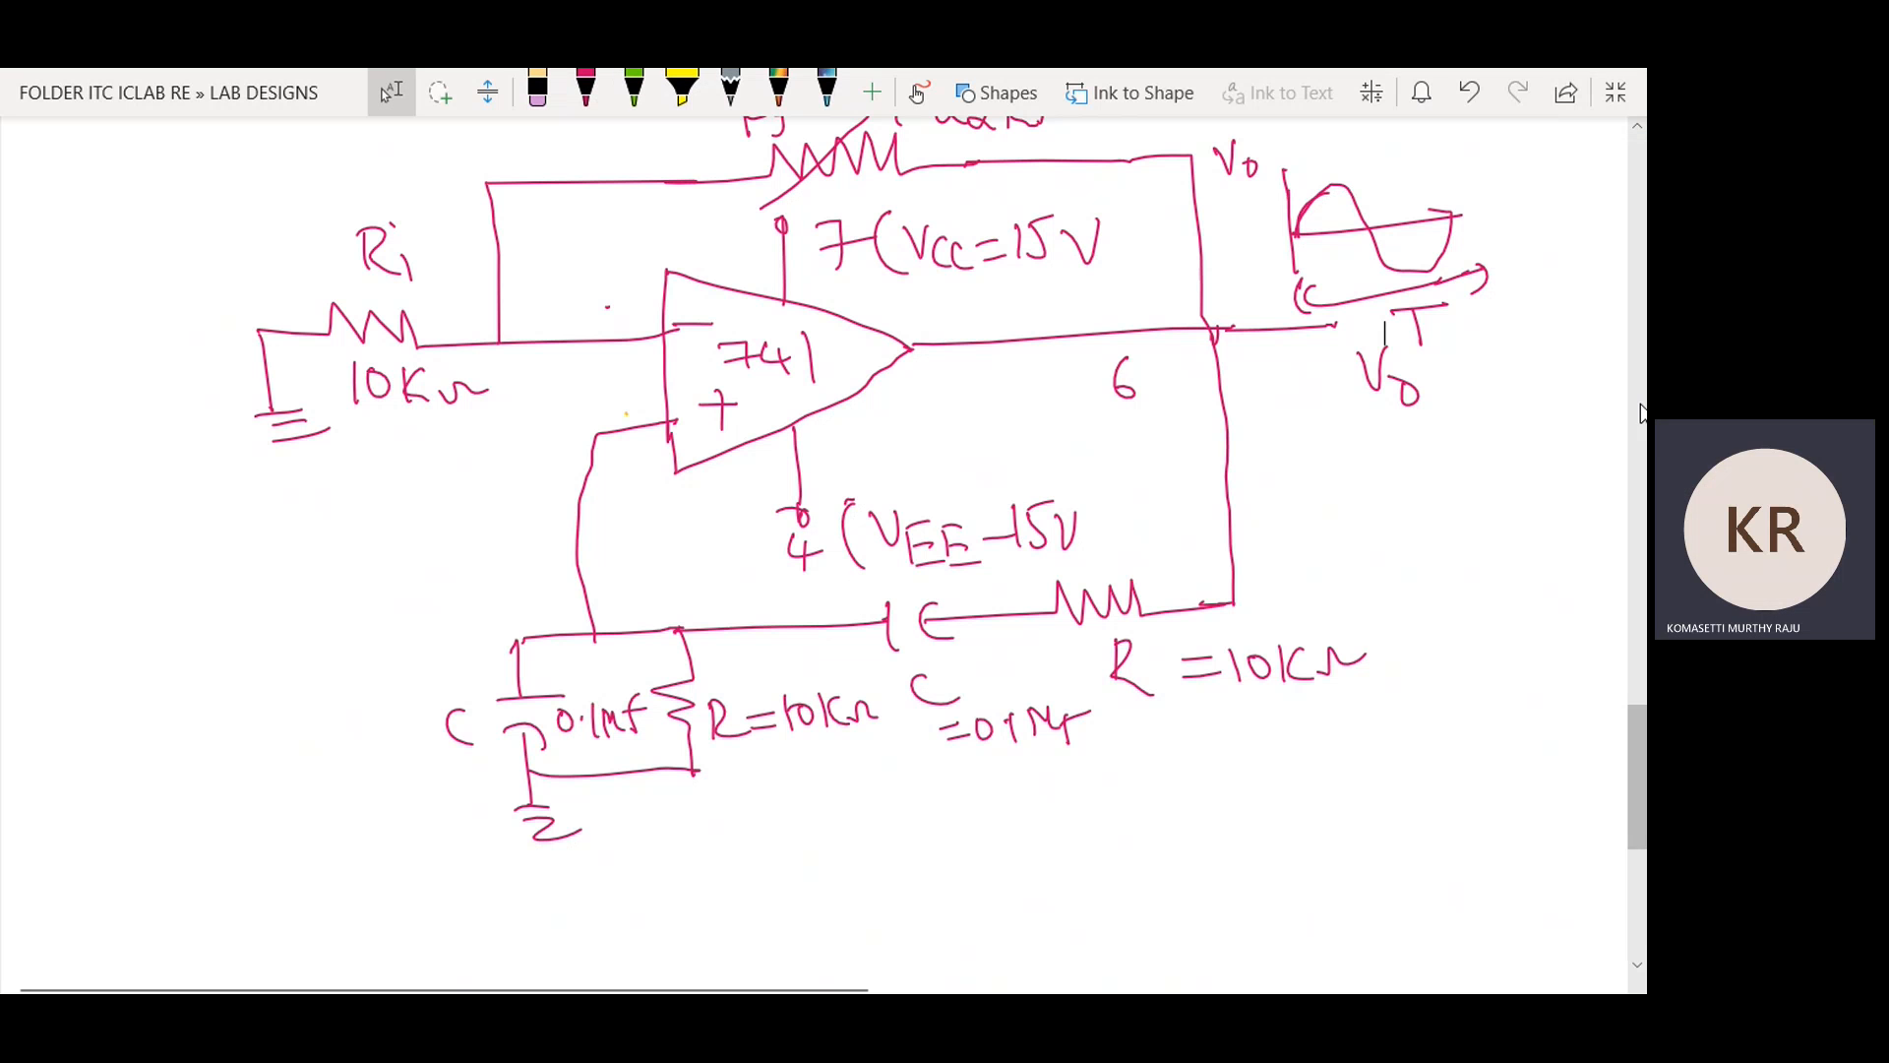
drag(1633, 751, 1637, 711)
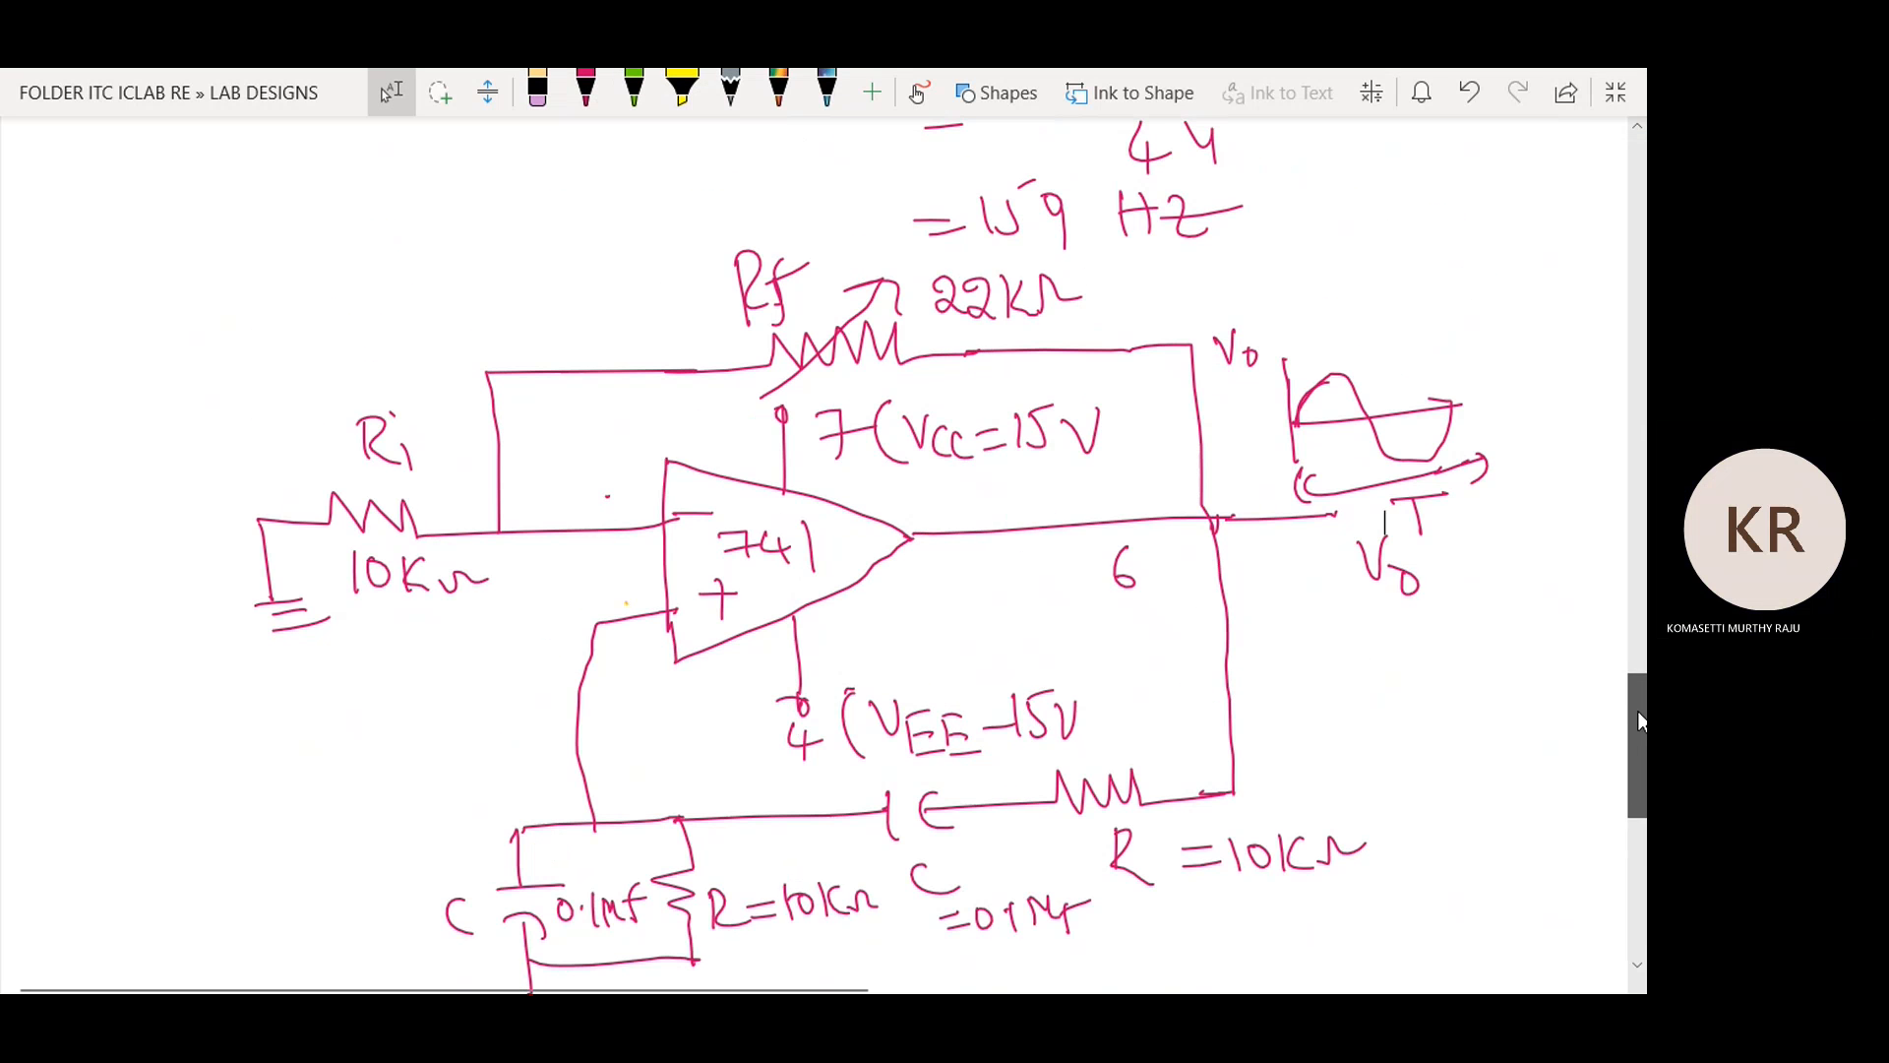
scroll(1427, 664, down, 3)
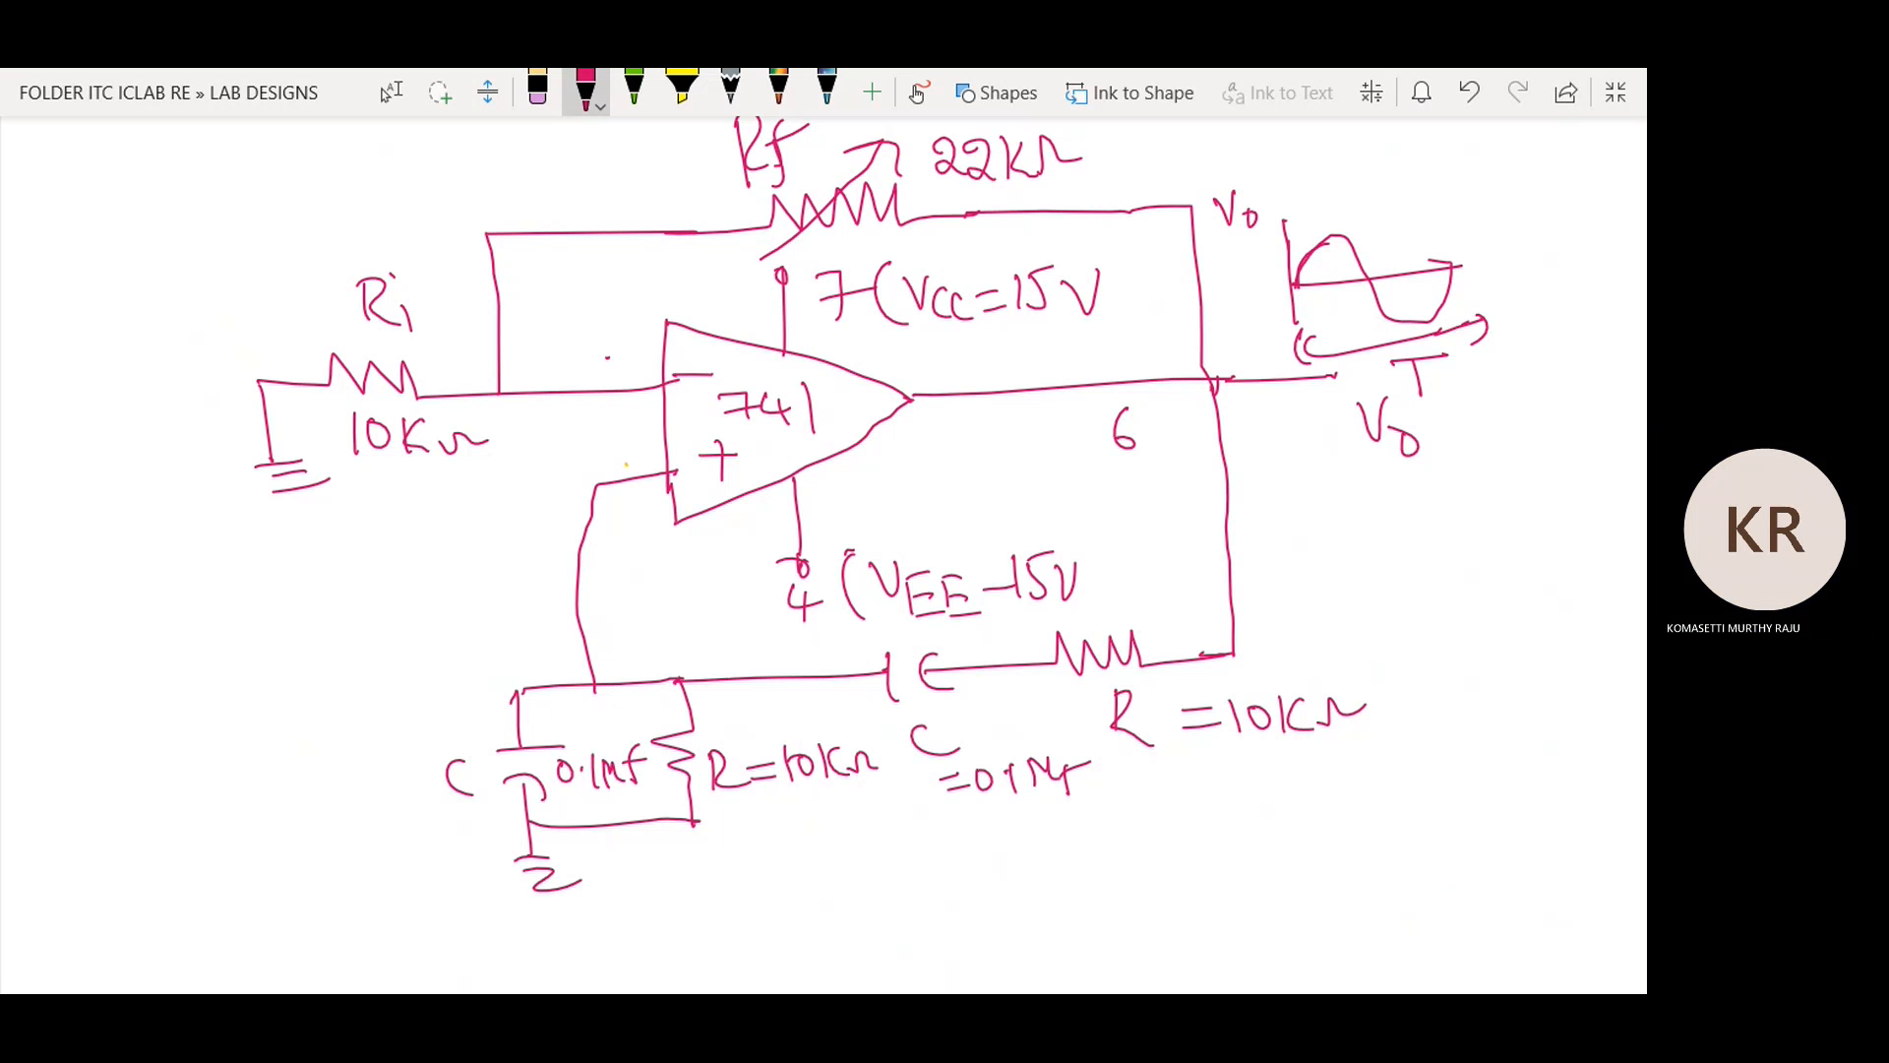
scroll(609, 687, up, 5)
scroll(607, 867, down, 15)
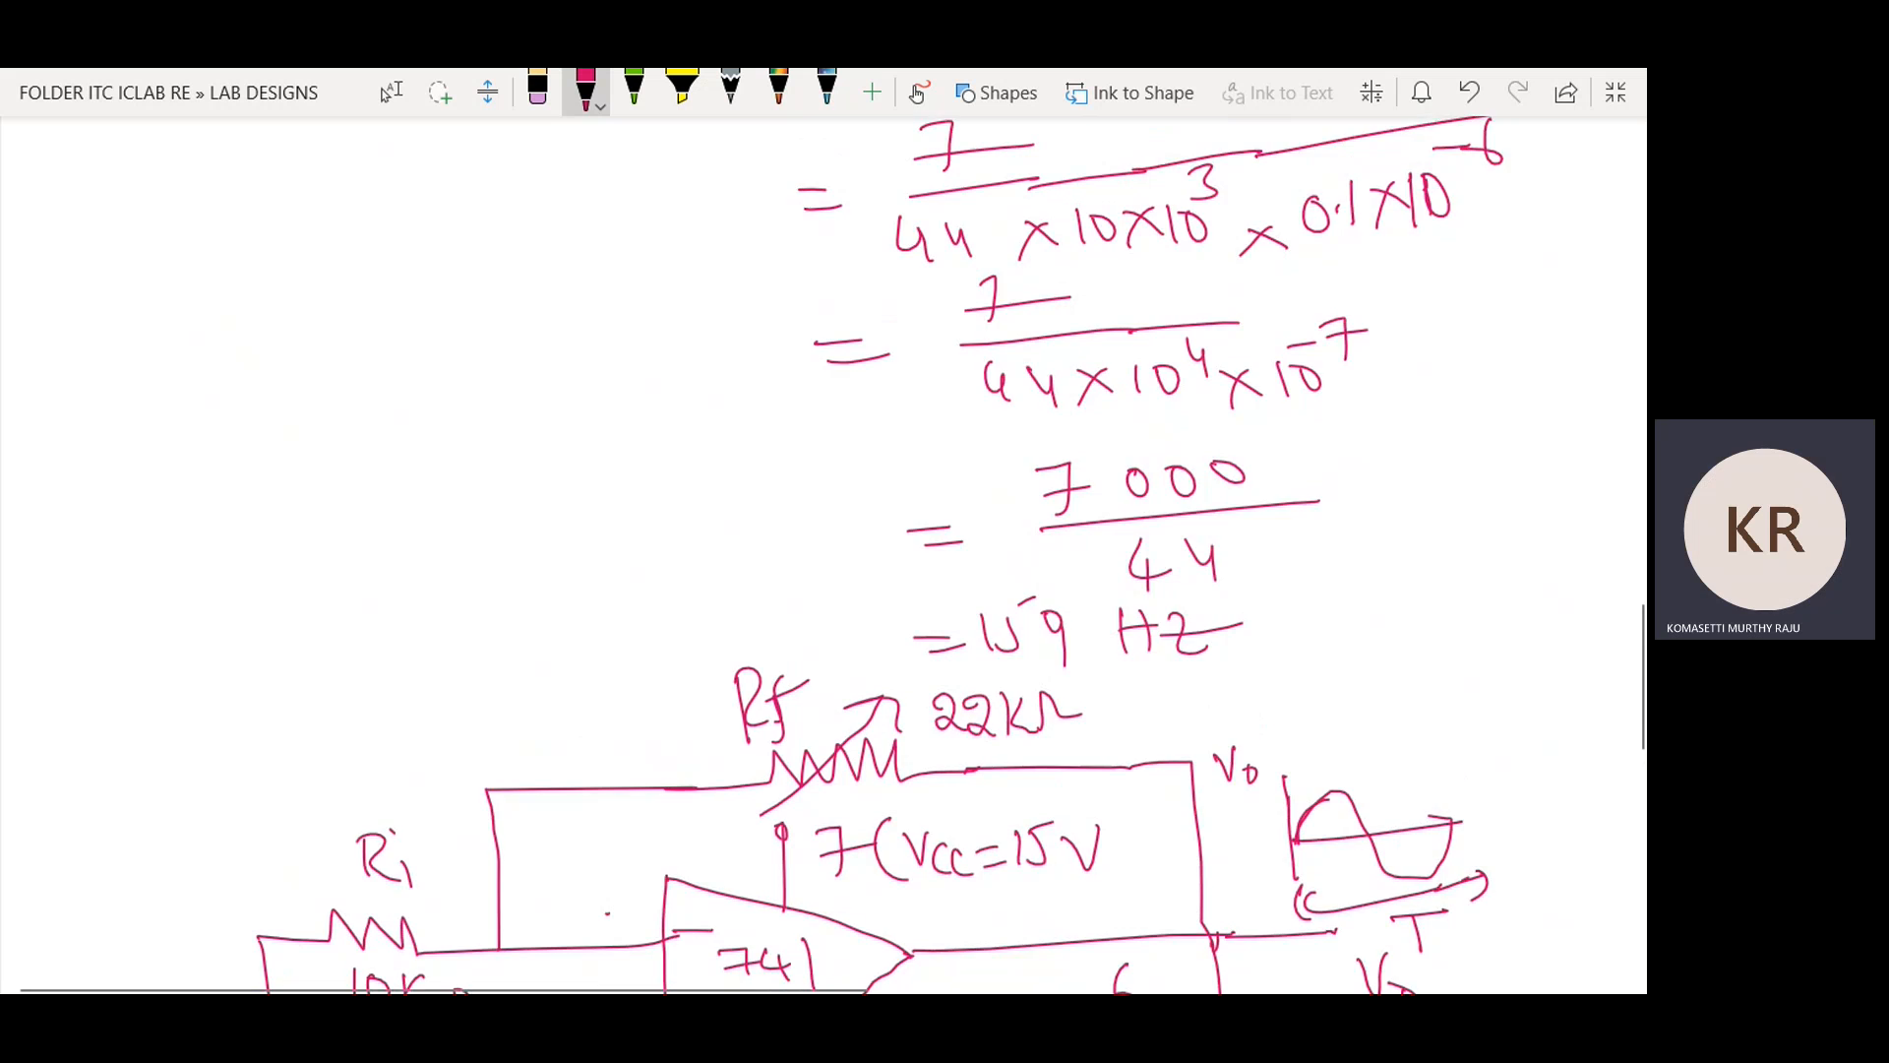
scroll(797, 491, up, 6)
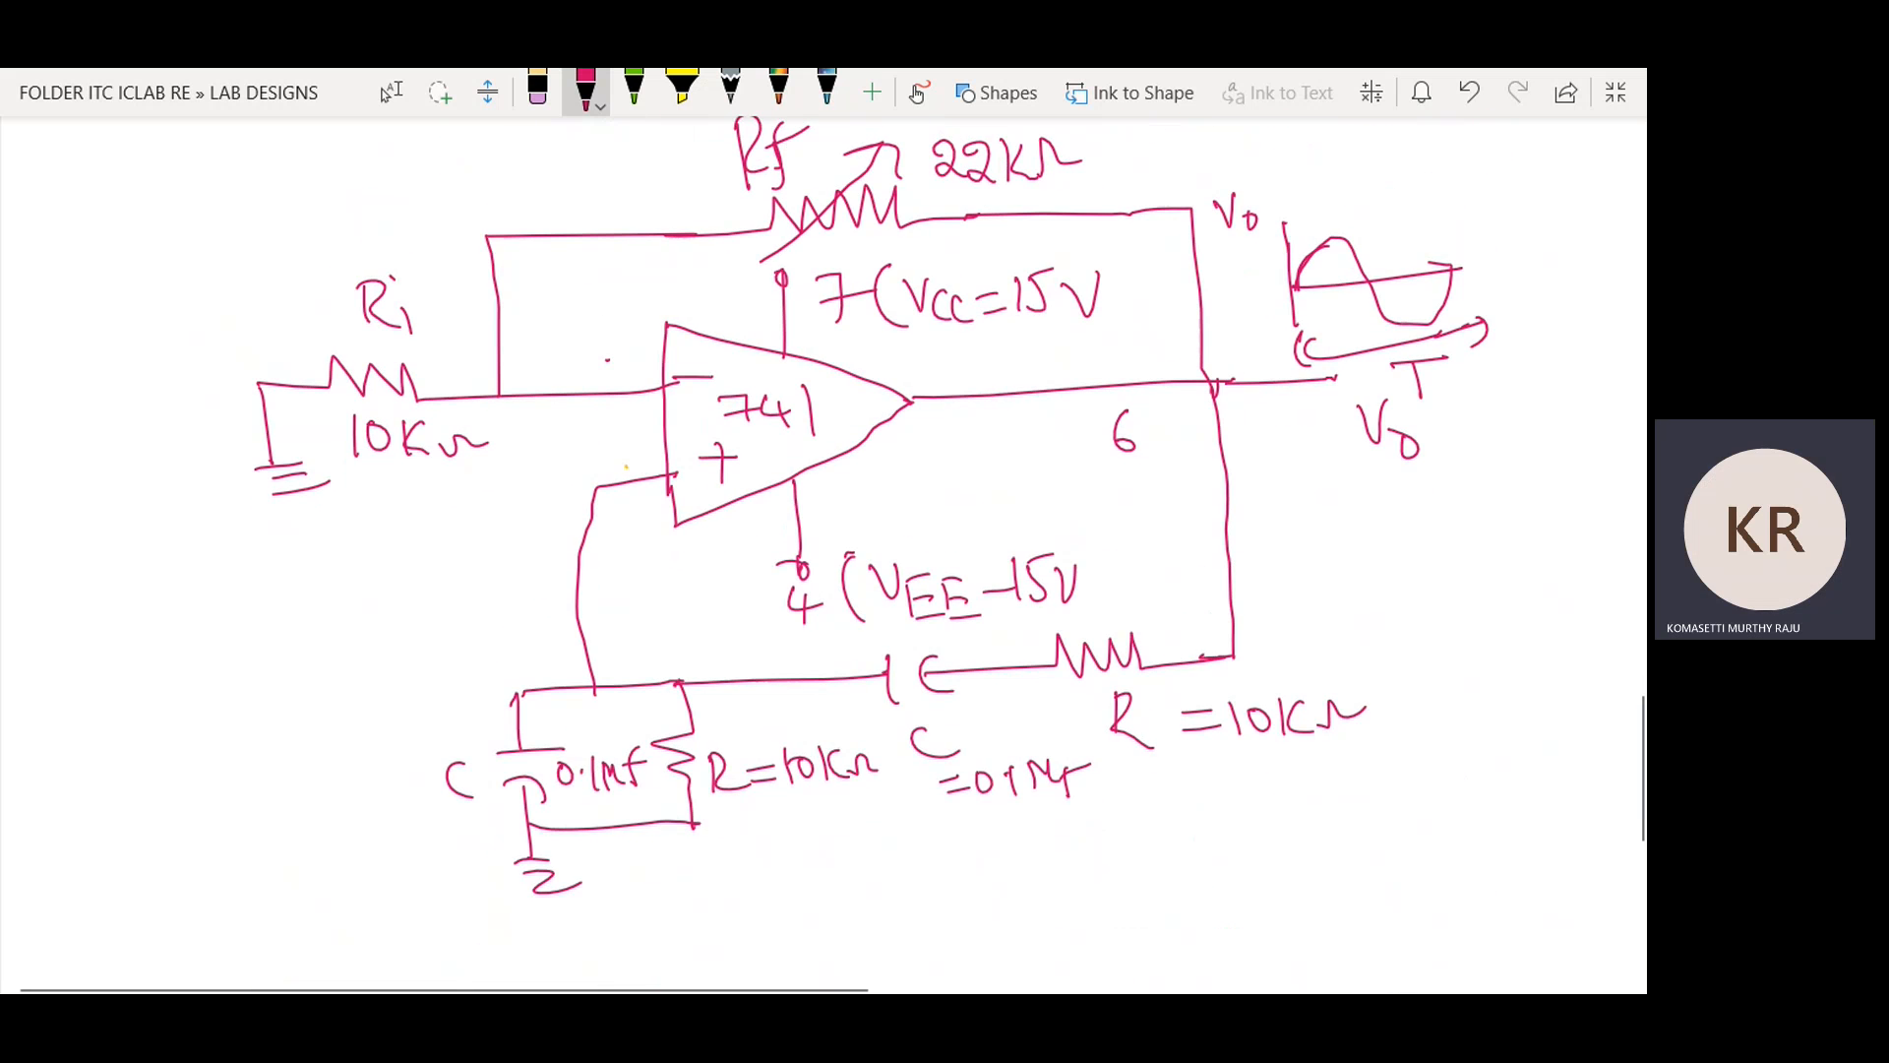
scroll(797, 492, up, 2)
scroll(797, 492, down, 2)
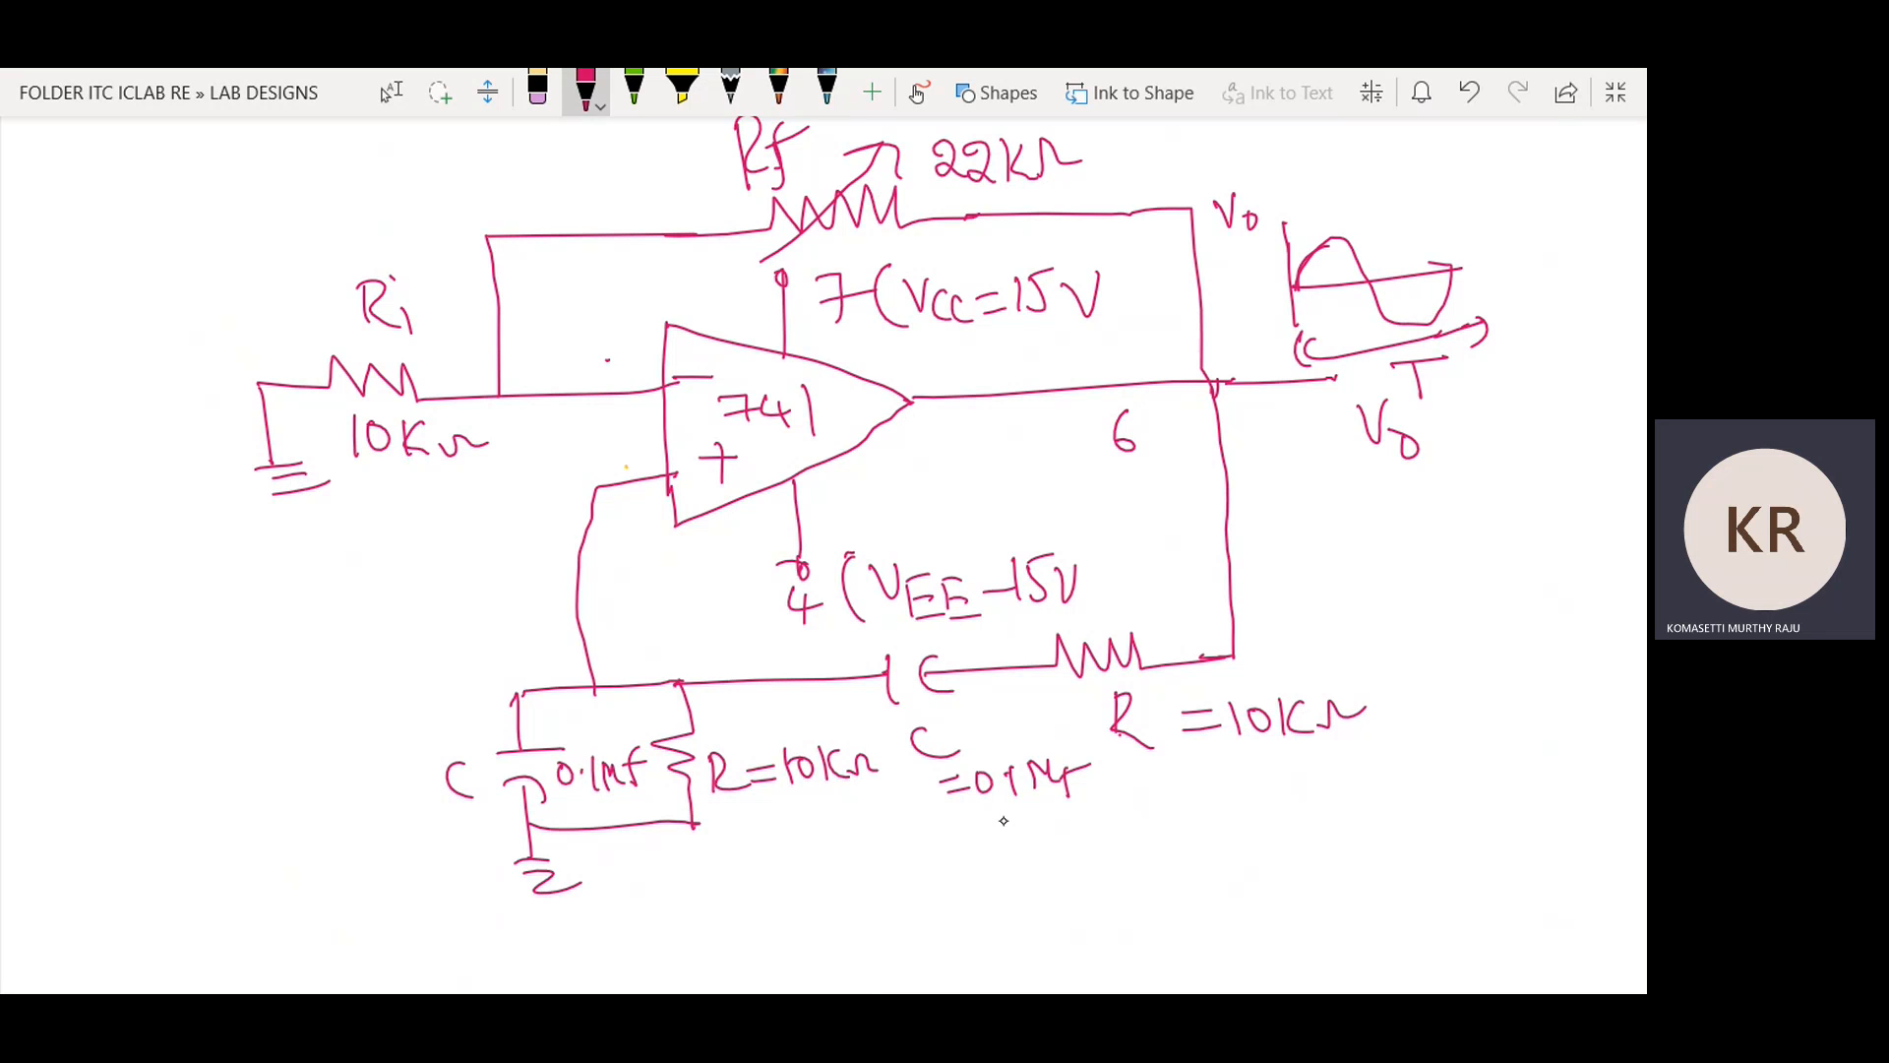
Label the series RC branch "Lead N/W" and the parallel RC pair "Lag N/W", and write "0° phase shift" beside them.
mouse_move(930, 815)
mouse_down()
mouse_move(918, 858)
mouse_move(976, 852)
mouse_up()
mouse_move(994, 840)
mouse_down()
mouse_move(1078, 822)
mouse_move(1122, 848)
mouse_move(1173, 811)
mouse_up()
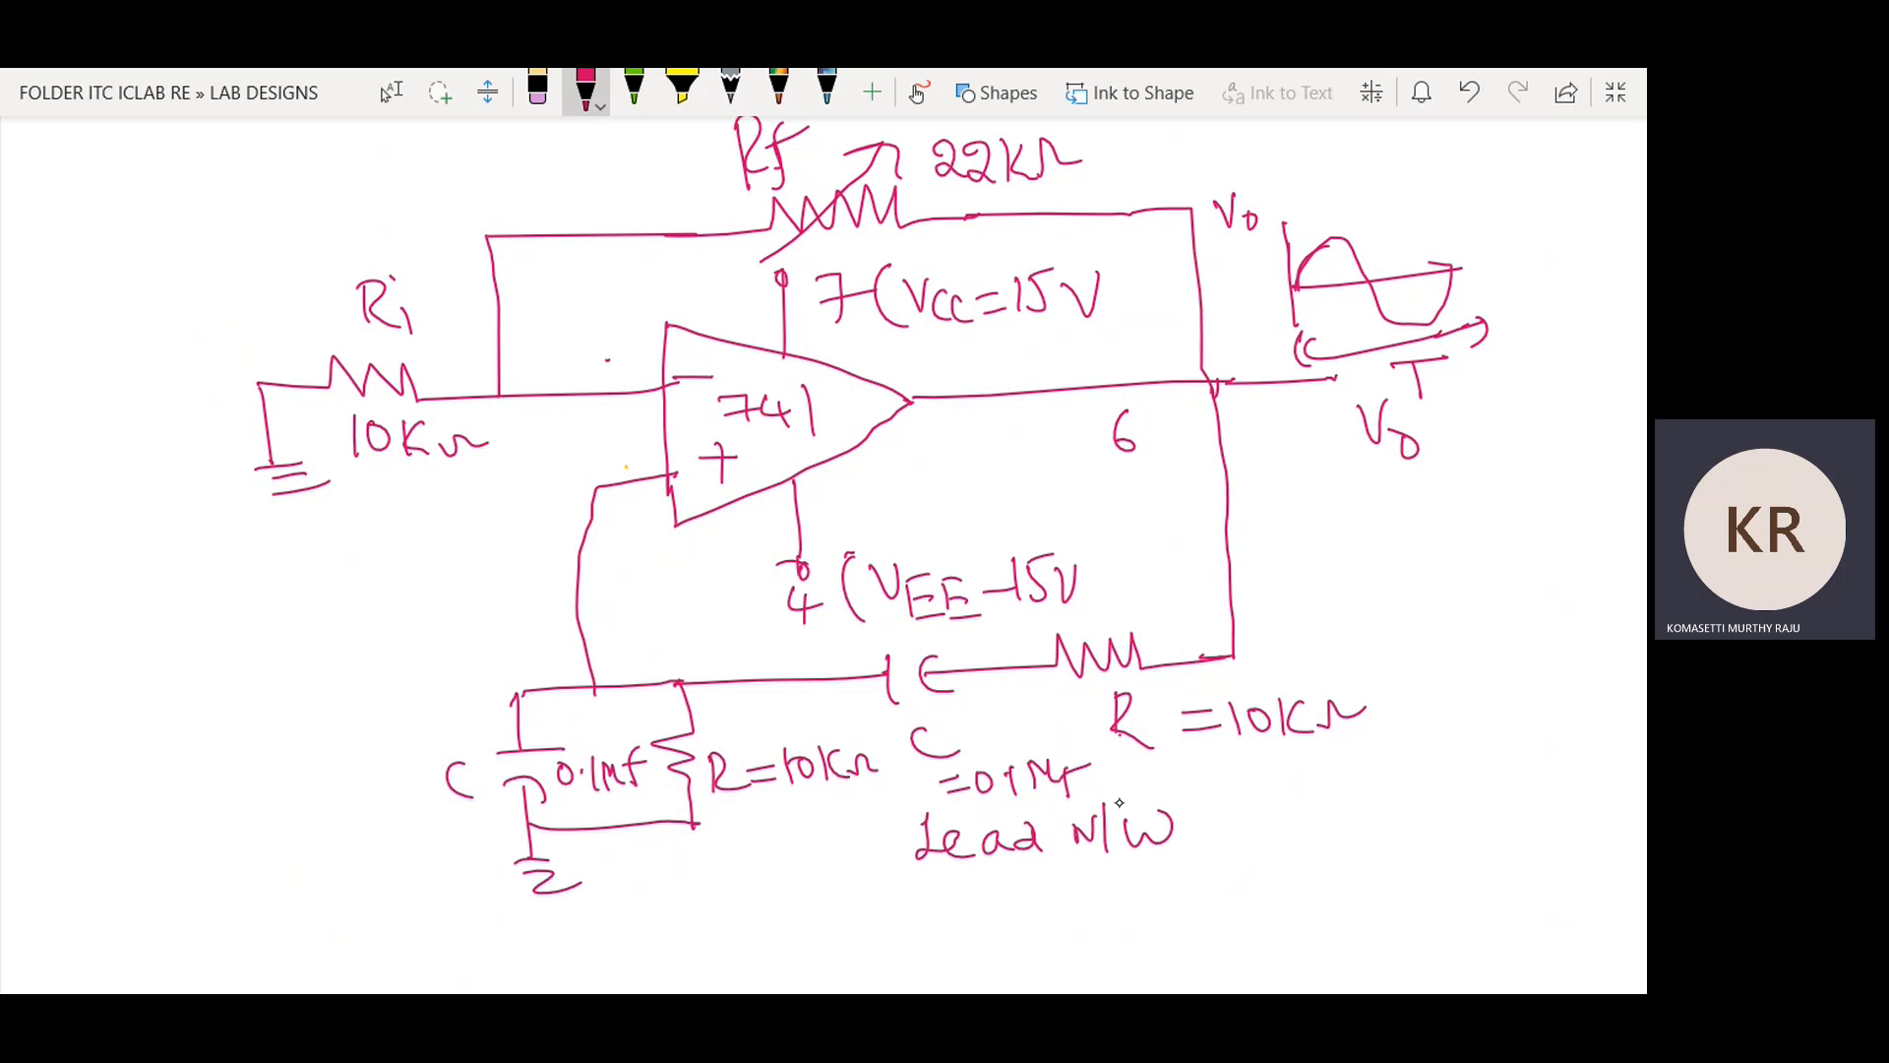
mouse_move(636, 839)
mouse_down()
mouse_move(650, 876)
mouse_move(615, 940)
mouse_move(691, 920)
mouse_move(728, 935)
mouse_move(795, 896)
mouse_move(817, 948)
mouse_move(868, 901)
mouse_up()
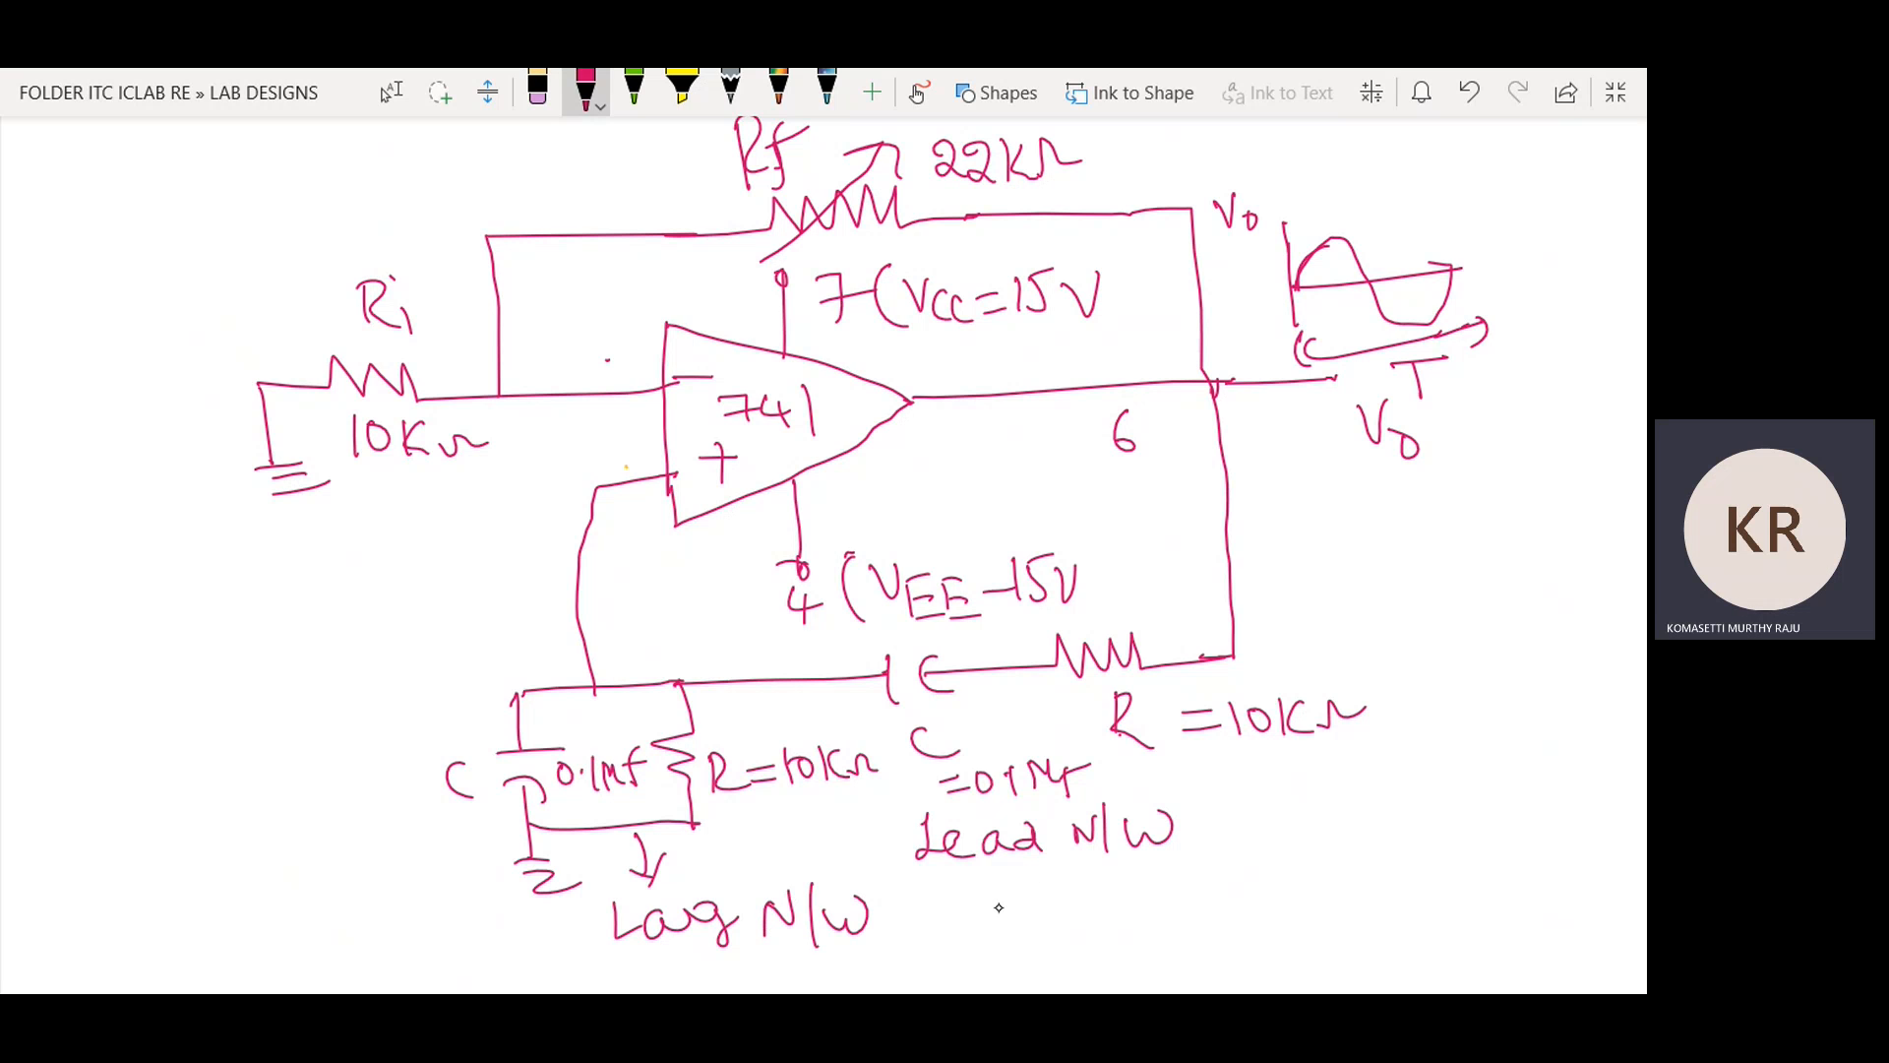
mouse_move(1004, 910)
mouse_down()
mouse_move(991, 930)
mouse_move(1003, 911)
mouse_up()
mouse_move(1035, 892)
mouse_down()
mouse_move(1019, 910)
mouse_move(1036, 893)
mouse_move(1131, 917)
mouse_move(1361, 891)
mouse_move(1295, 878)
mouse_up()
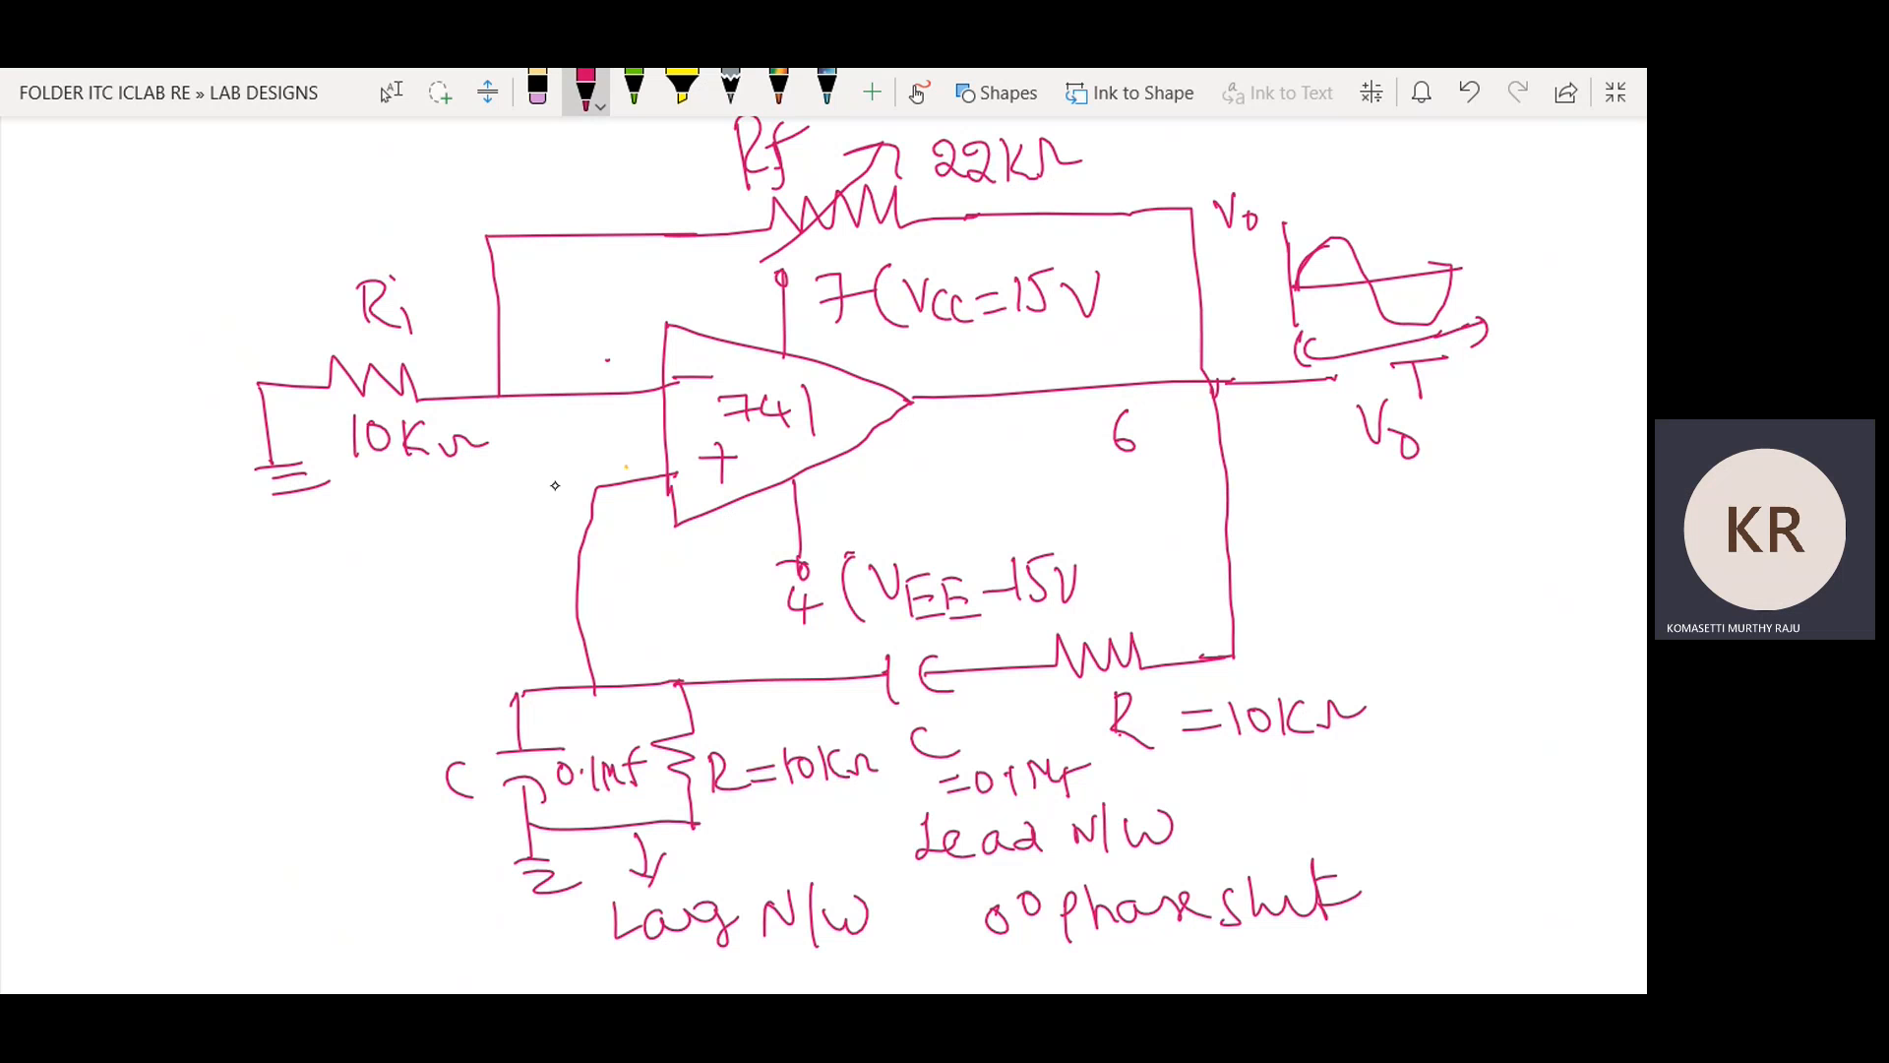
Outline the op-amp stage with Ri and Rf, and label it "Amplifier CKT" with 0° and a pointing arrow.
mouse_move(293, 561)
mouse_down()
mouse_move(209, 340)
mouse_move(506, 169)
mouse_move(750, 119)
mouse_move(1217, 190)
mouse_move(1267, 479)
mouse_move(904, 558)
mouse_move(373, 600)
mouse_move(238, 571)
mouse_up()
mouse_move(1143, 487)
mouse_down()
mouse_move(1205, 537)
mouse_move(1176, 540)
mouse_move(1278, 508)
mouse_move(1301, 543)
mouse_up()
mouse_move(1305, 532)
mouse_down()
mouse_move(1328, 507)
mouse_move(1377, 537)
mouse_up()
mouse_move(1393, 522)
mouse_down()
mouse_move(1409, 479)
mouse_move(1442, 470)
mouse_move(1487, 492)
mouse_move(1523, 463)
mouse_move(1530, 492)
mouse_move(1554, 494)
mouse_up()
drag(1572, 448, 1579, 497)
drag(1559, 462, 1605, 455)
mouse_move(1362, 563)
mouse_down()
mouse_move(1350, 576)
mouse_move(1382, 566)
mouse_up()
mouse_move(1415, 551)
mouse_down()
mouse_move(1402, 561)
mouse_move(1420, 566)
mouse_up()
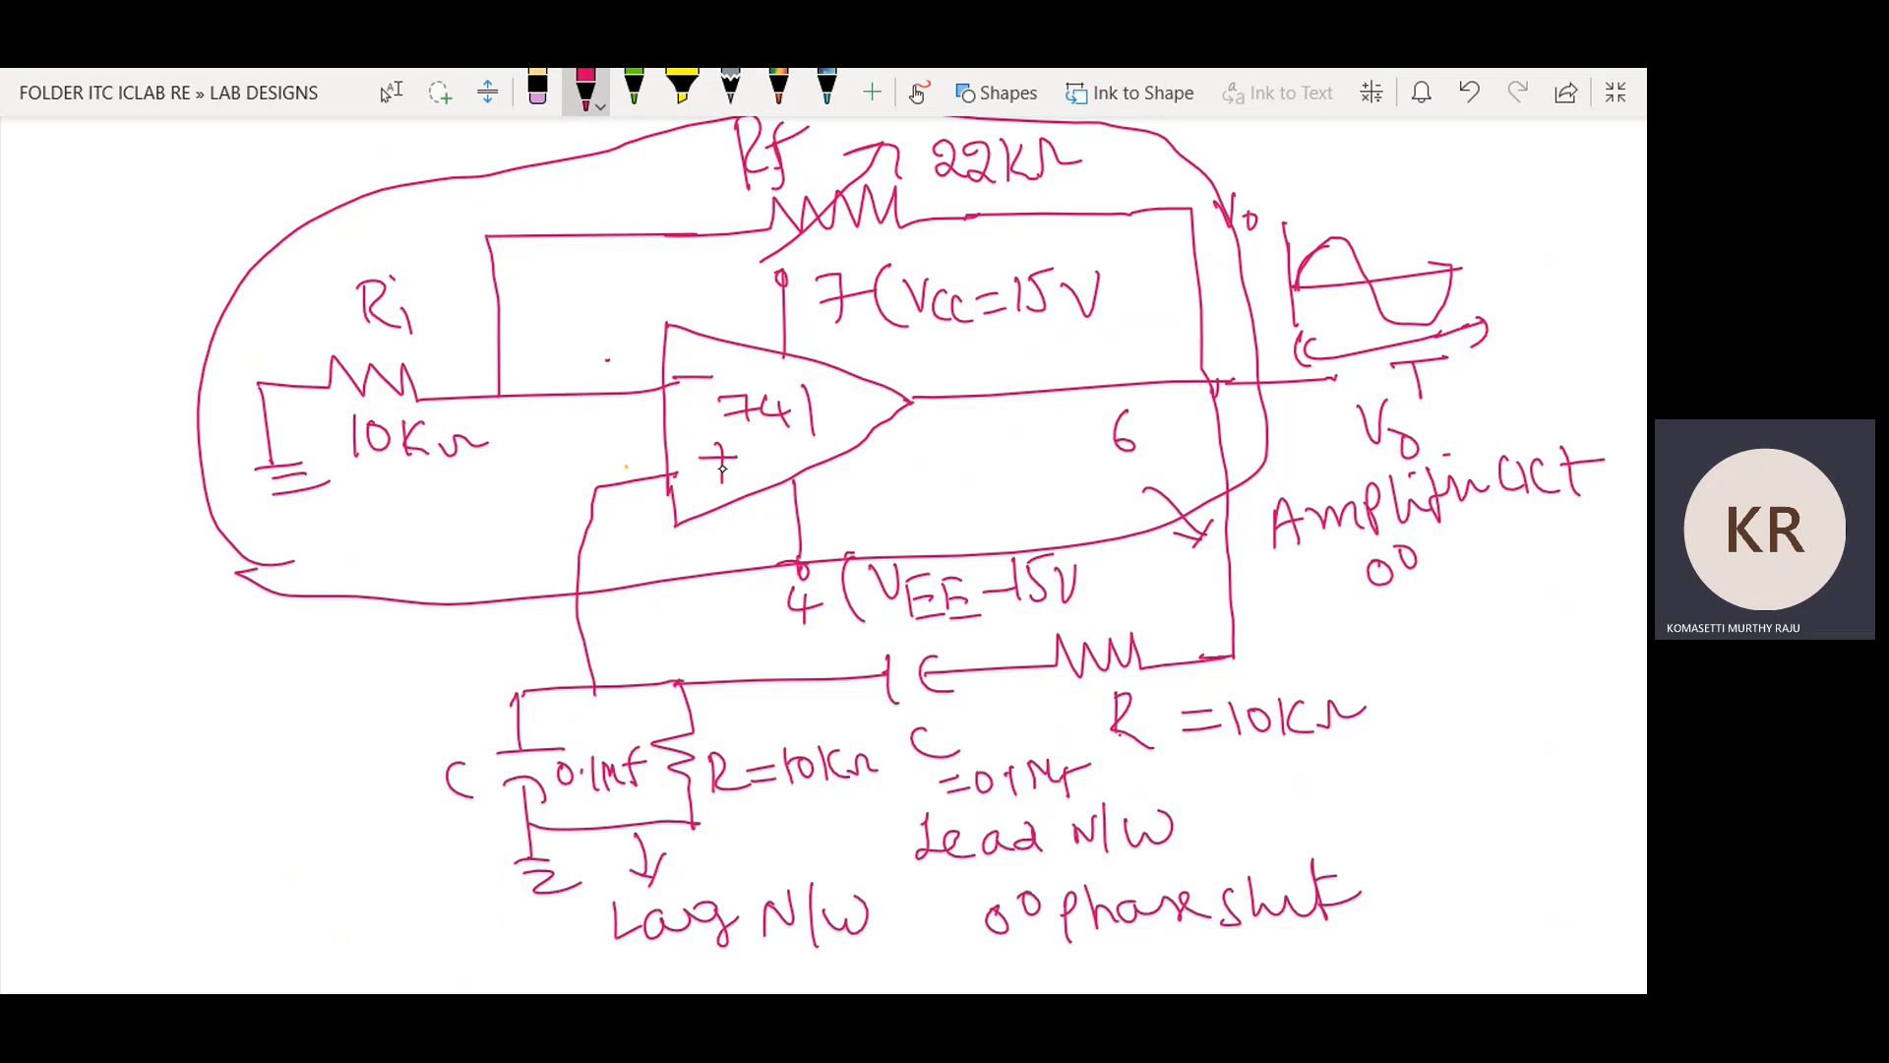
Number the op-amp's − and + inputs 2 and 3, and box the RC networks with the label "feedback N/W".
mouse_move(595, 350)
mouse_down()
mouse_move(597, 378)
mouse_move(636, 372)
mouse_up()
mouse_move(611, 441)
mouse_down()
mouse_move(630, 451)
mouse_move(614, 469)
mouse_up()
mouse_move(433, 658)
mouse_down()
mouse_move(1254, 627)
mouse_move(1393, 661)
mouse_move(1274, 940)
mouse_move(591, 956)
mouse_move(451, 769)
mouse_move(438, 672)
mouse_move(463, 662)
mouse_up()
mouse_move(1390, 782)
mouse_down()
mouse_move(1480, 757)
mouse_move(1494, 782)
mouse_move(1602, 783)
mouse_up()
mouse_move(1446, 813)
mouse_down()
mouse_move(1434, 842)
mouse_move(1478, 809)
mouse_up()
mouse_move(1486, 810)
mouse_down()
mouse_move(1491, 852)
mouse_move(1536, 829)
mouse_up()
Write the gain formula A = 1 + Rf/Ri beside the feedback network.
mouse_move(91, 752)
mouse_down()
mouse_move(123, 750)
mouse_move(122, 728)
mouse_up()
drag(155, 726, 173, 723)
drag(156, 747, 187, 746)
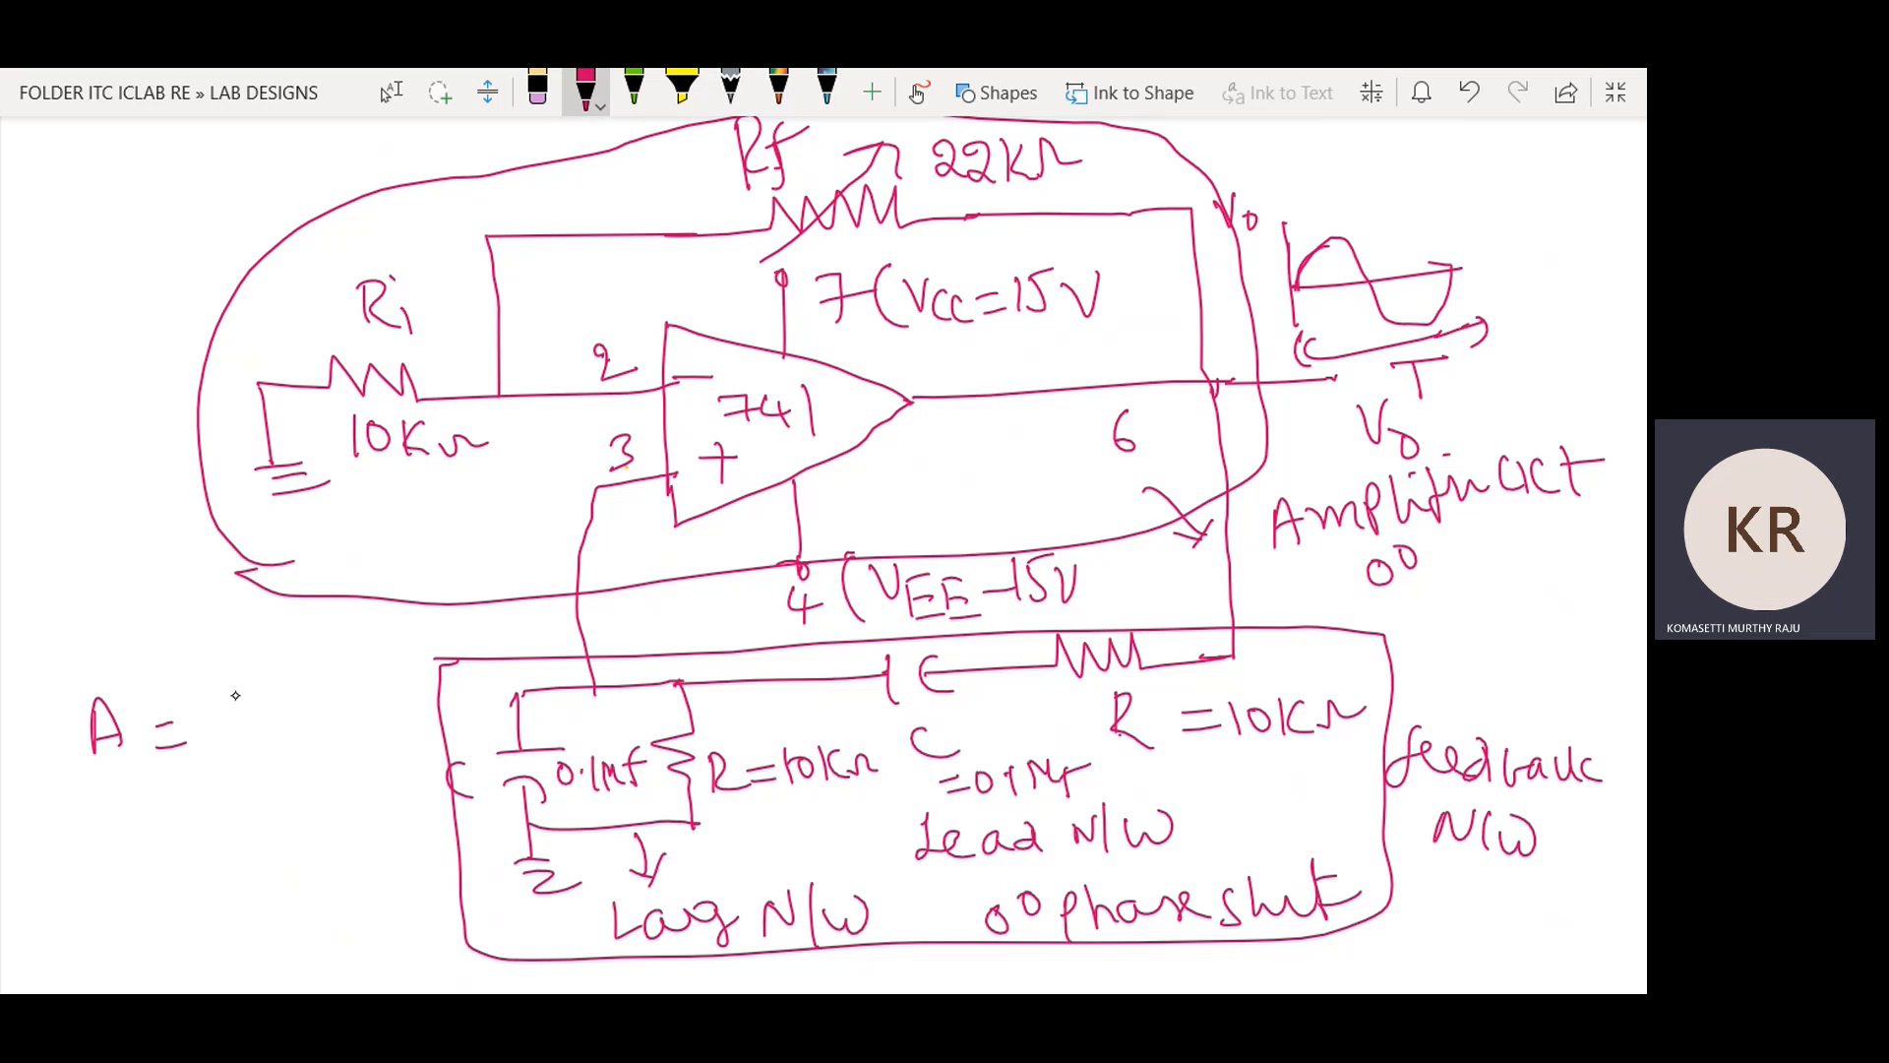
drag(206, 692, 214, 753)
mouse_move(235, 719)
mouse_down()
mouse_move(281, 707)
mouse_move(263, 743)
mouse_up()
mouse_move(307, 663)
mouse_down()
mouse_move(311, 695)
mouse_move(354, 706)
mouse_up()
drag(344, 681, 378, 673)
drag(314, 717, 387, 708)
mouse_move(335, 741)
mouse_down()
mouse_move(335, 786)
mouse_move(358, 784)
mouse_up()
drag(384, 757, 385, 786)
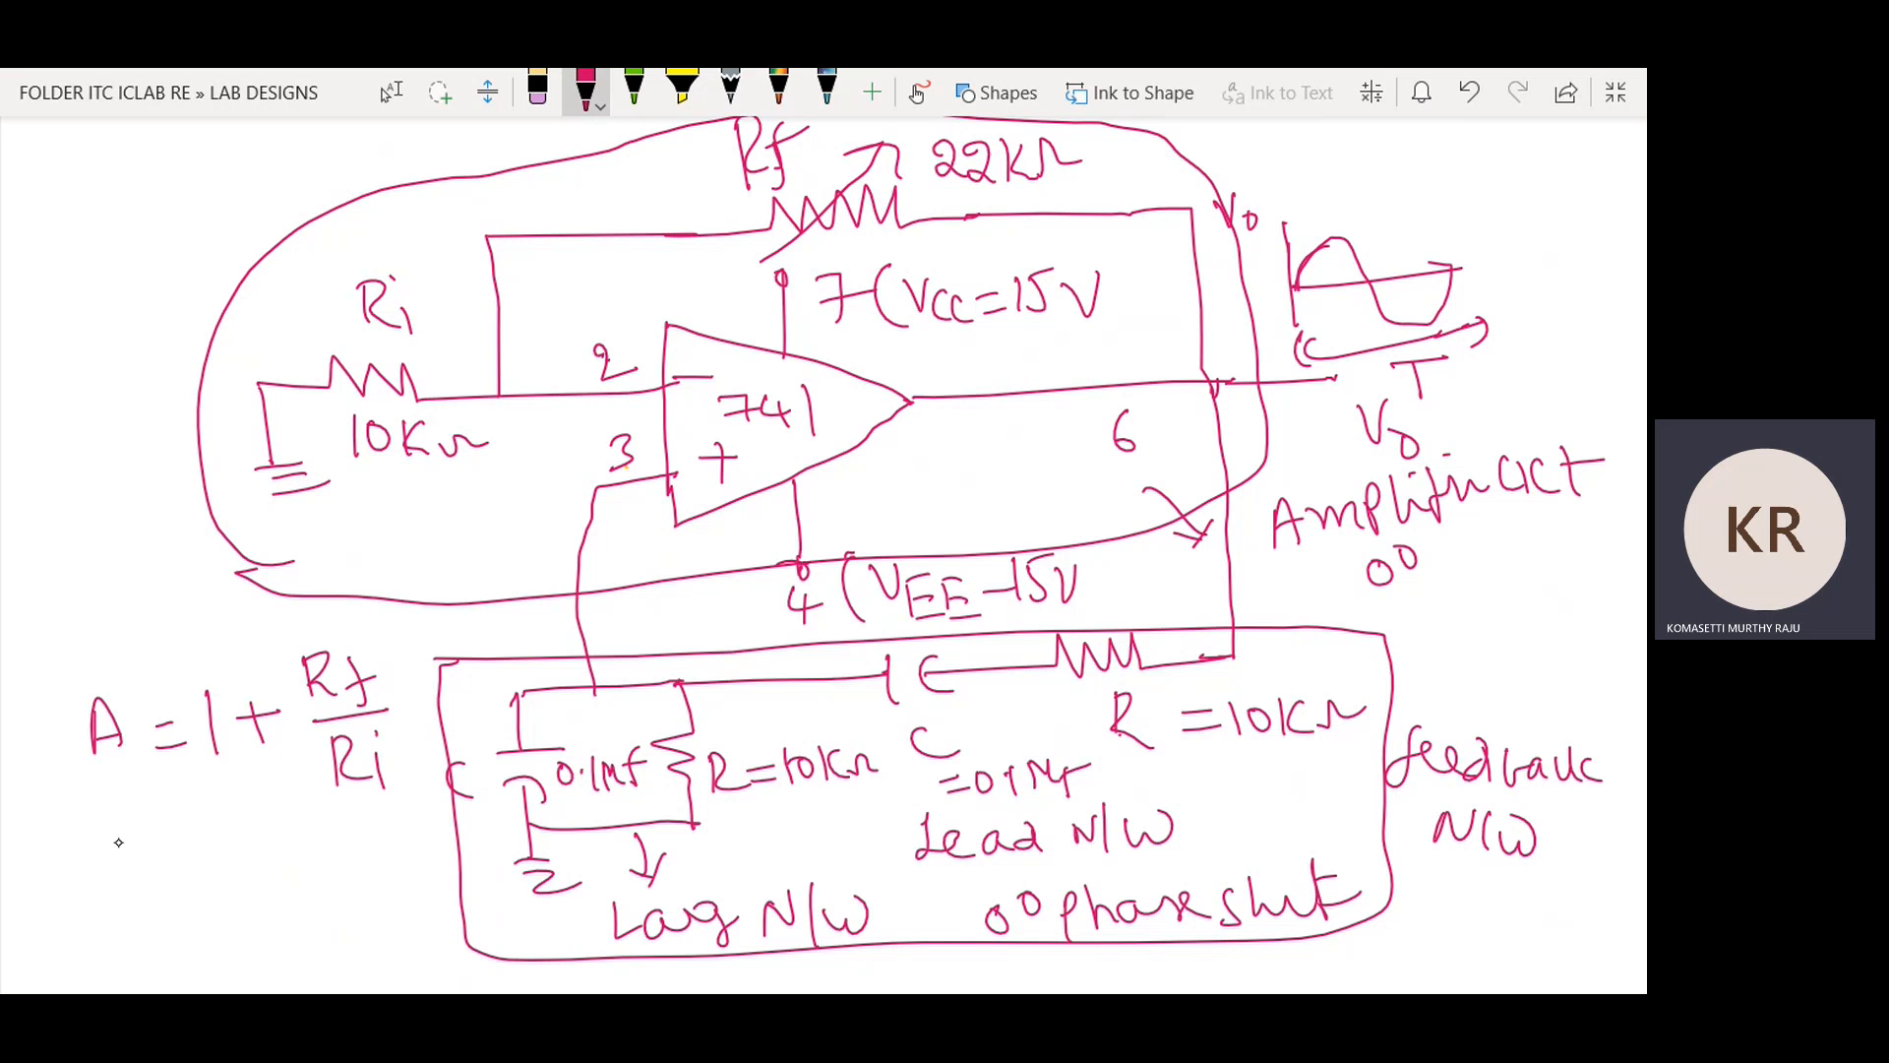
Write the oscillation frequency formula f0 = 1/(2πRC) below the gain formula.
drag(74, 924, 83, 868)
mouse_move(246, 875)
mouse_down()
mouse_move(366, 843)
mouse_move(292, 926)
mouse_move(414, 910)
mouse_up()
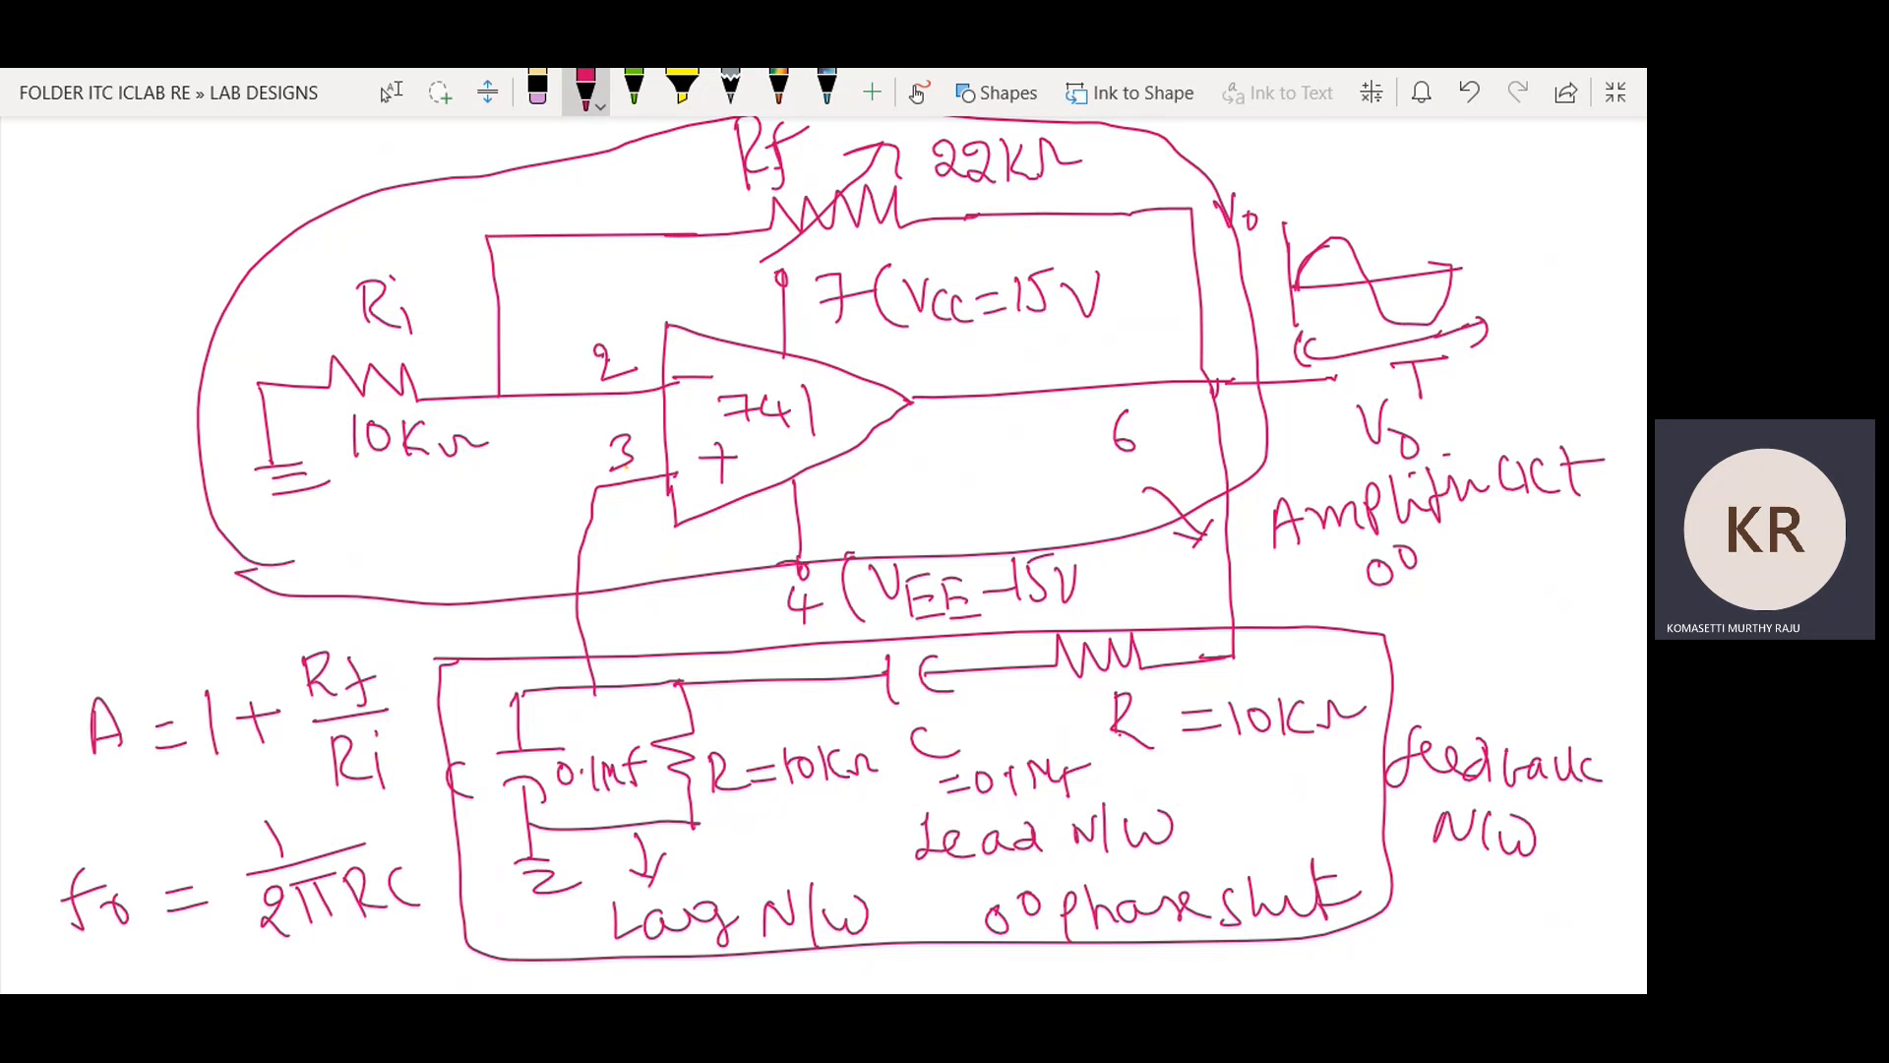
click(383, 923)
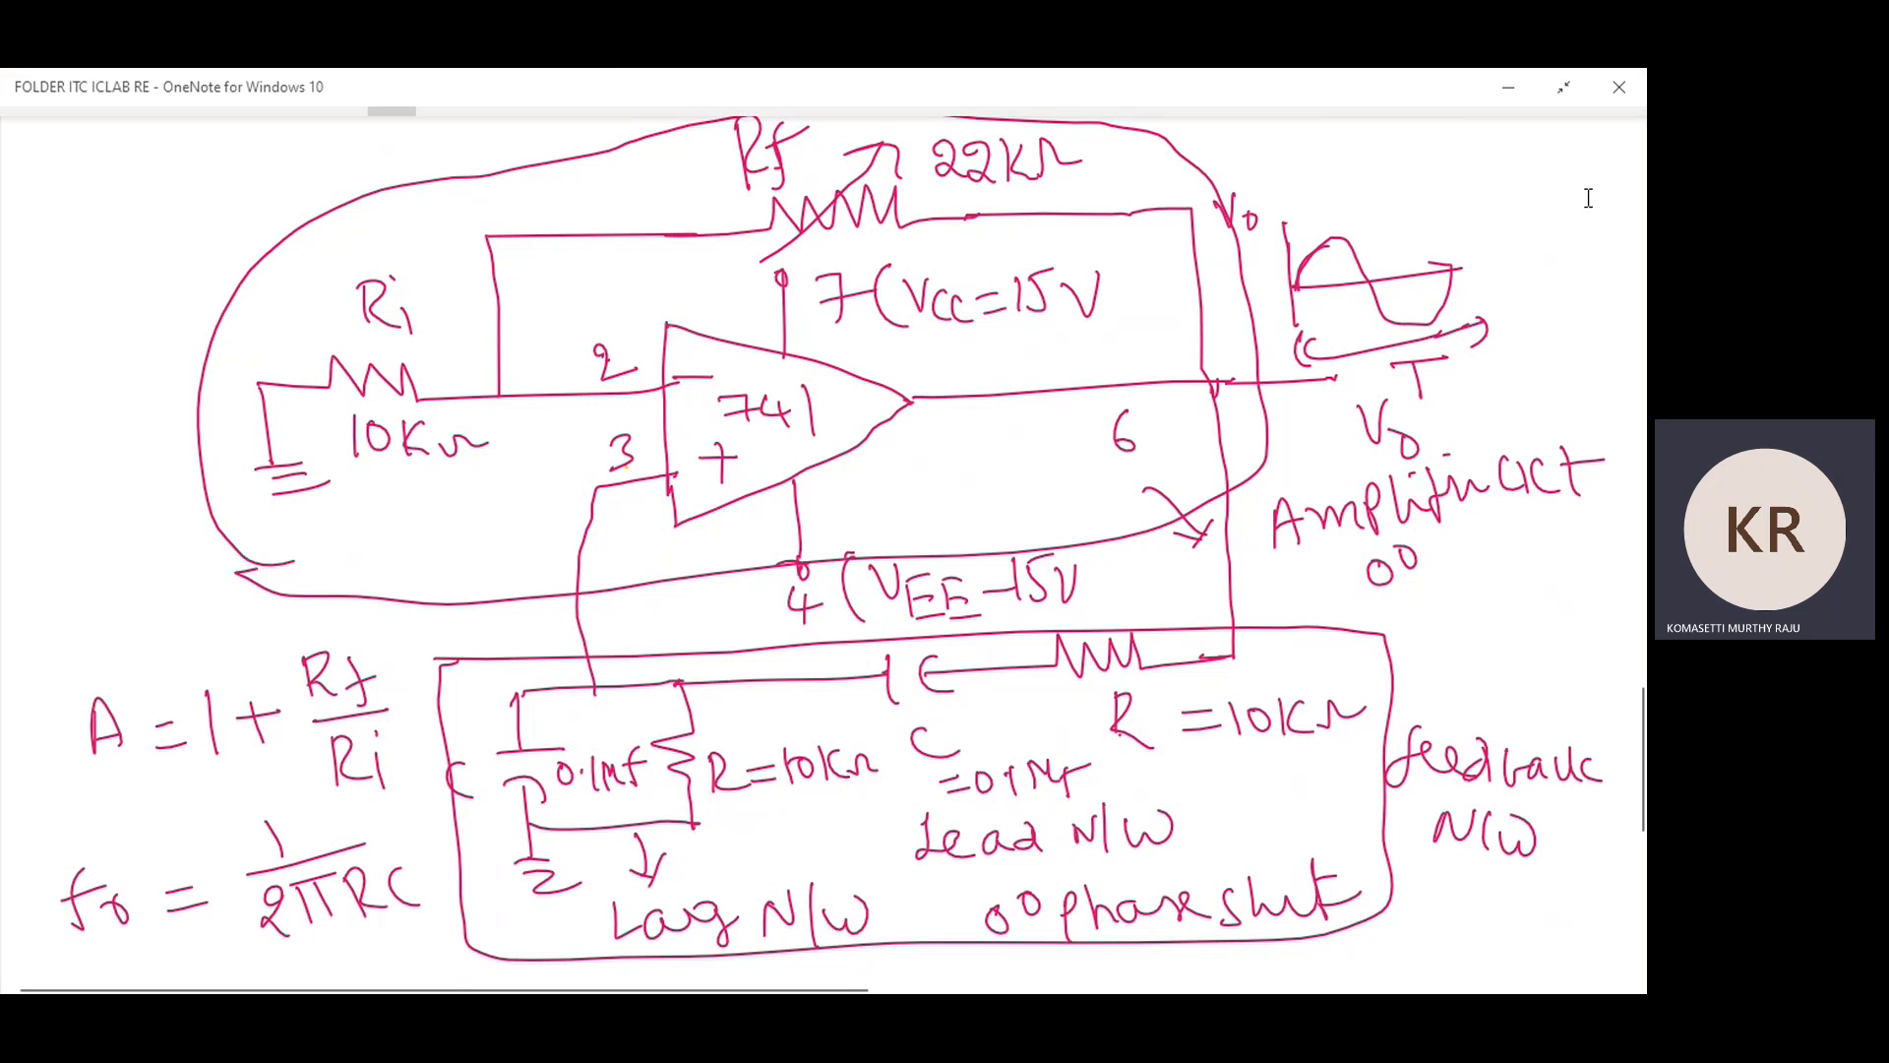
Leave the full-page view of the notes, minimize OneNote and launch NI Multisim 14.0.
click(1616, 94)
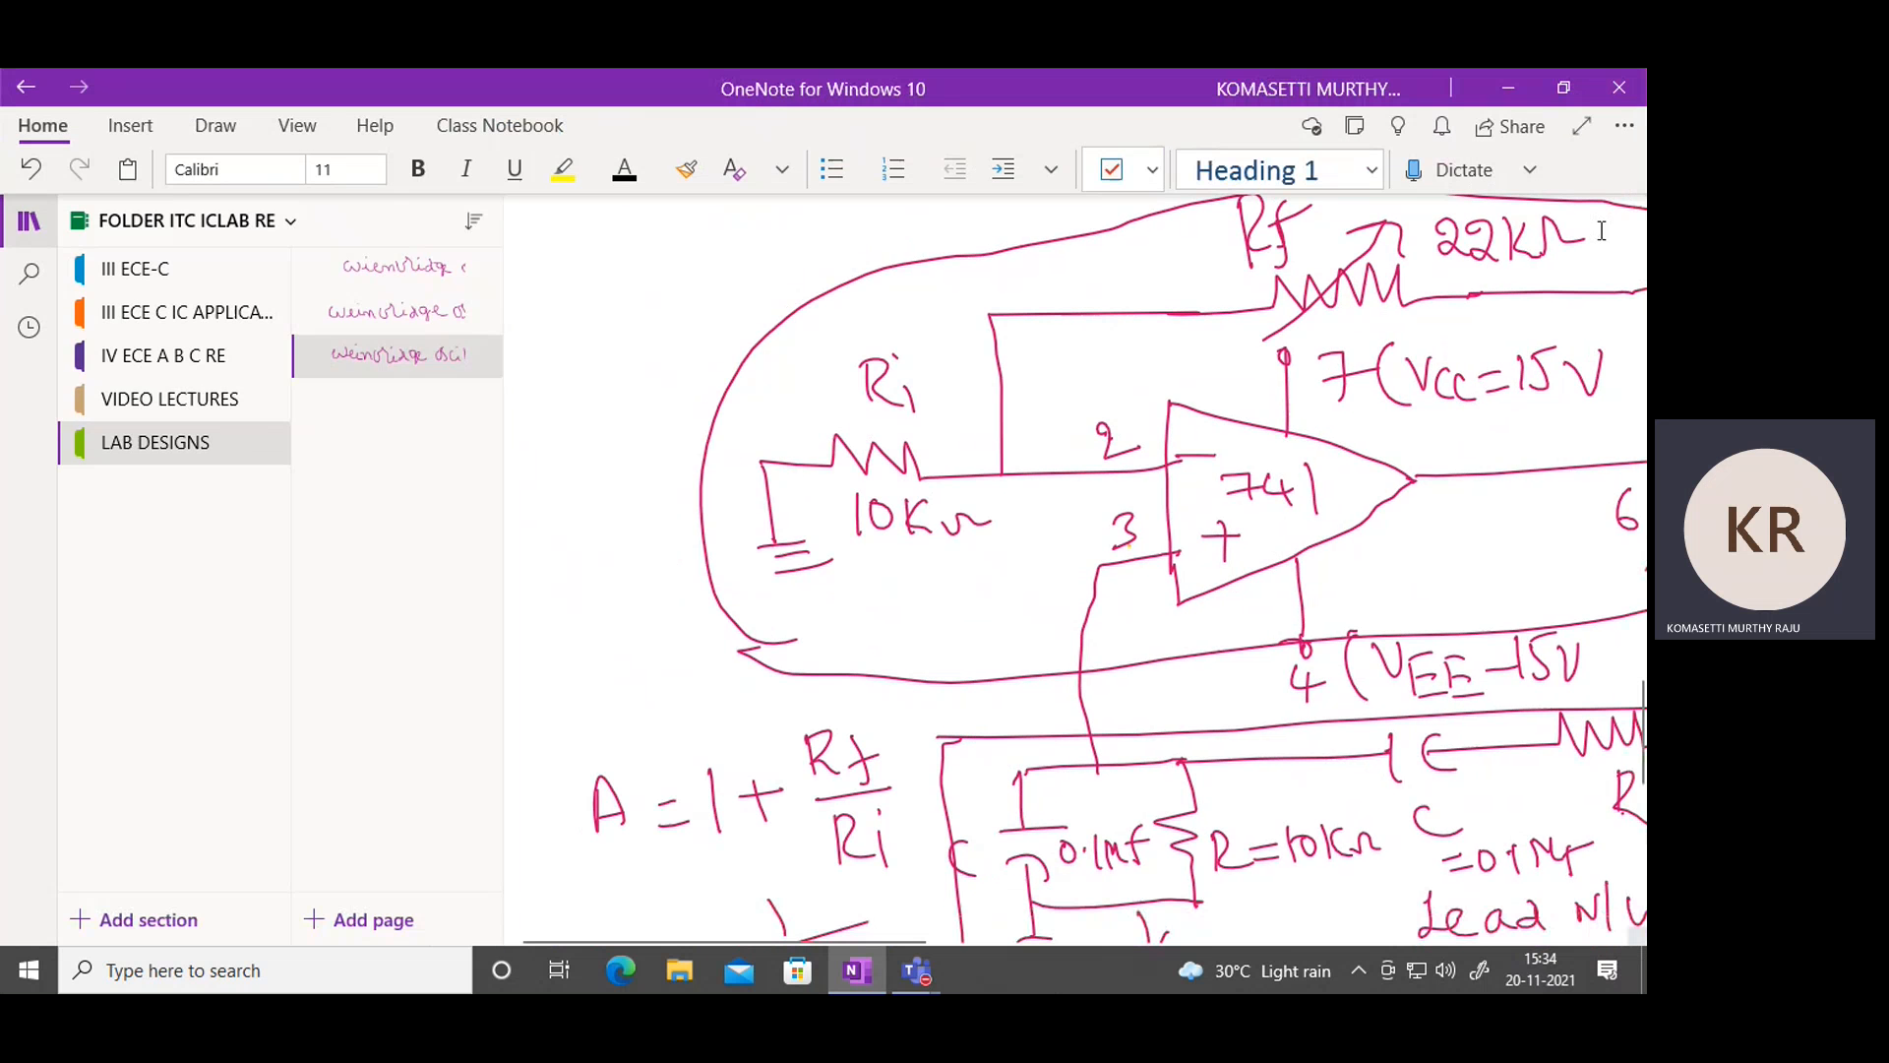
click(1510, 91)
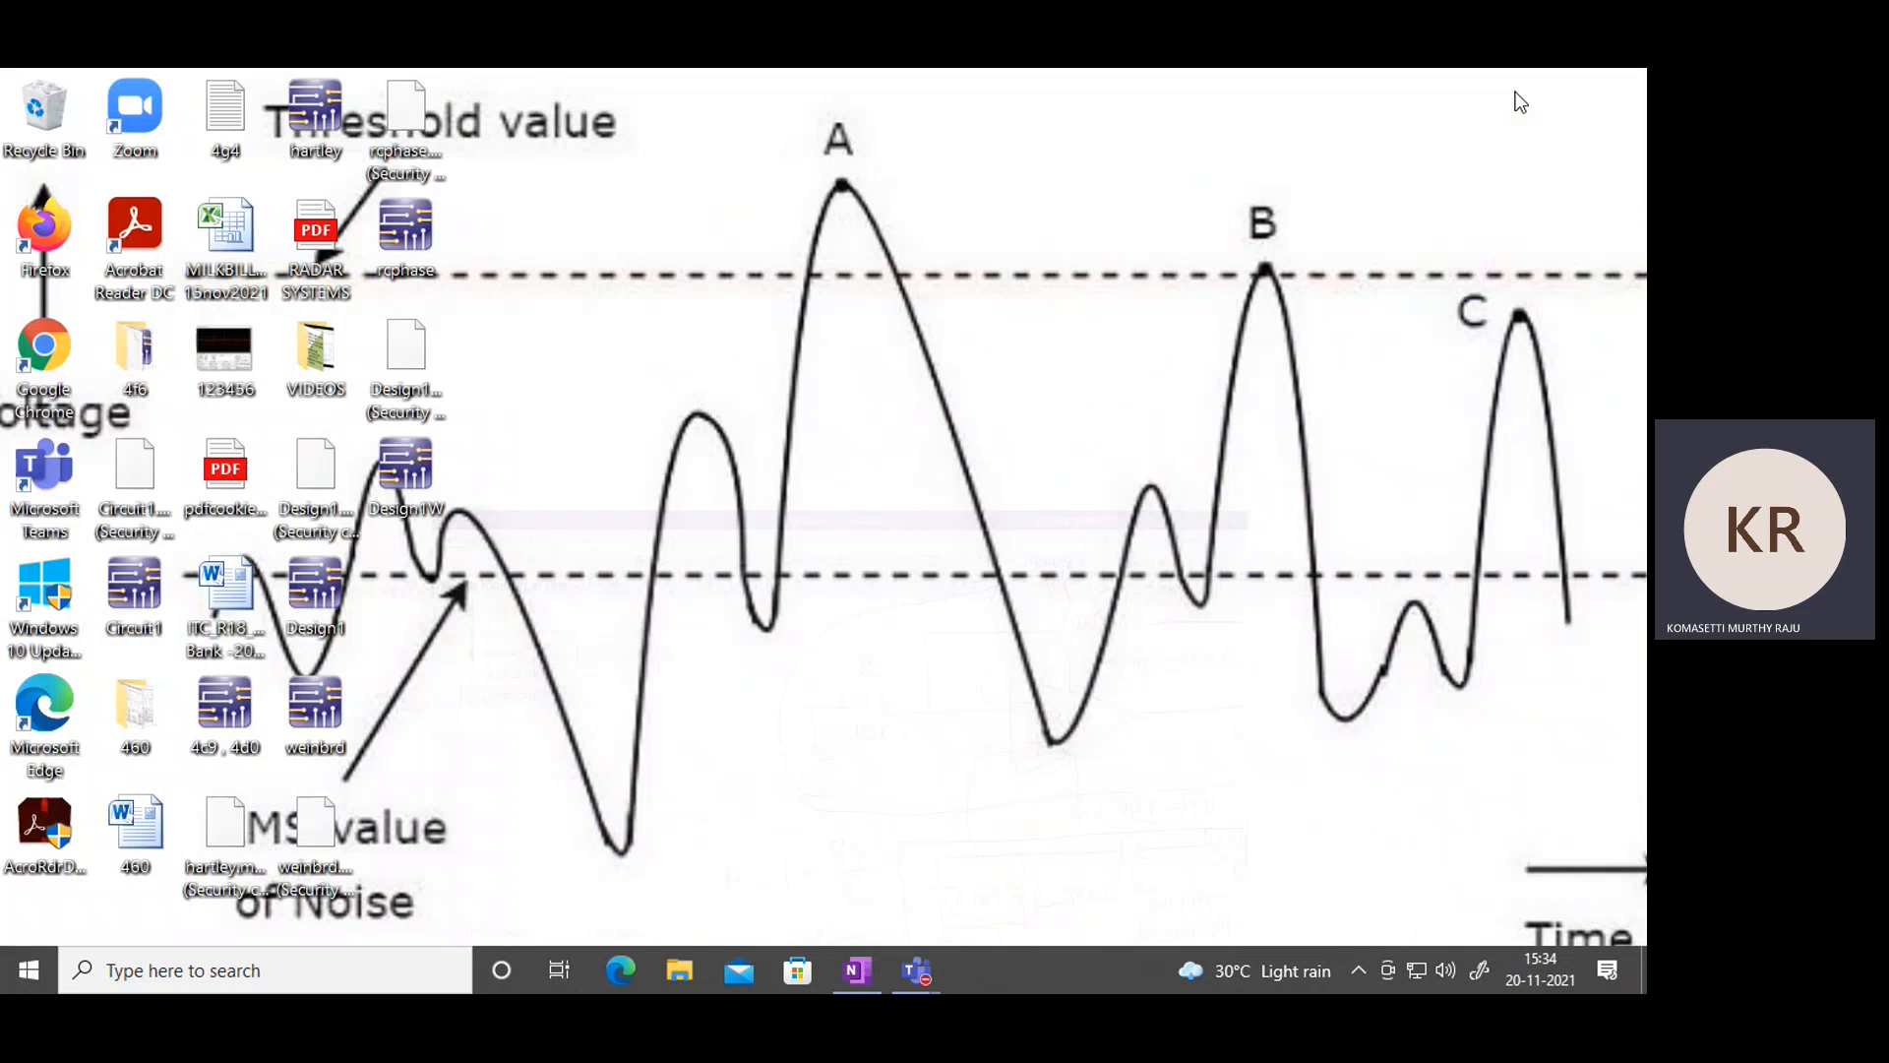
click(30, 976)
scroll(203, 830, down, 5)
scroll(238, 771, down, 6)
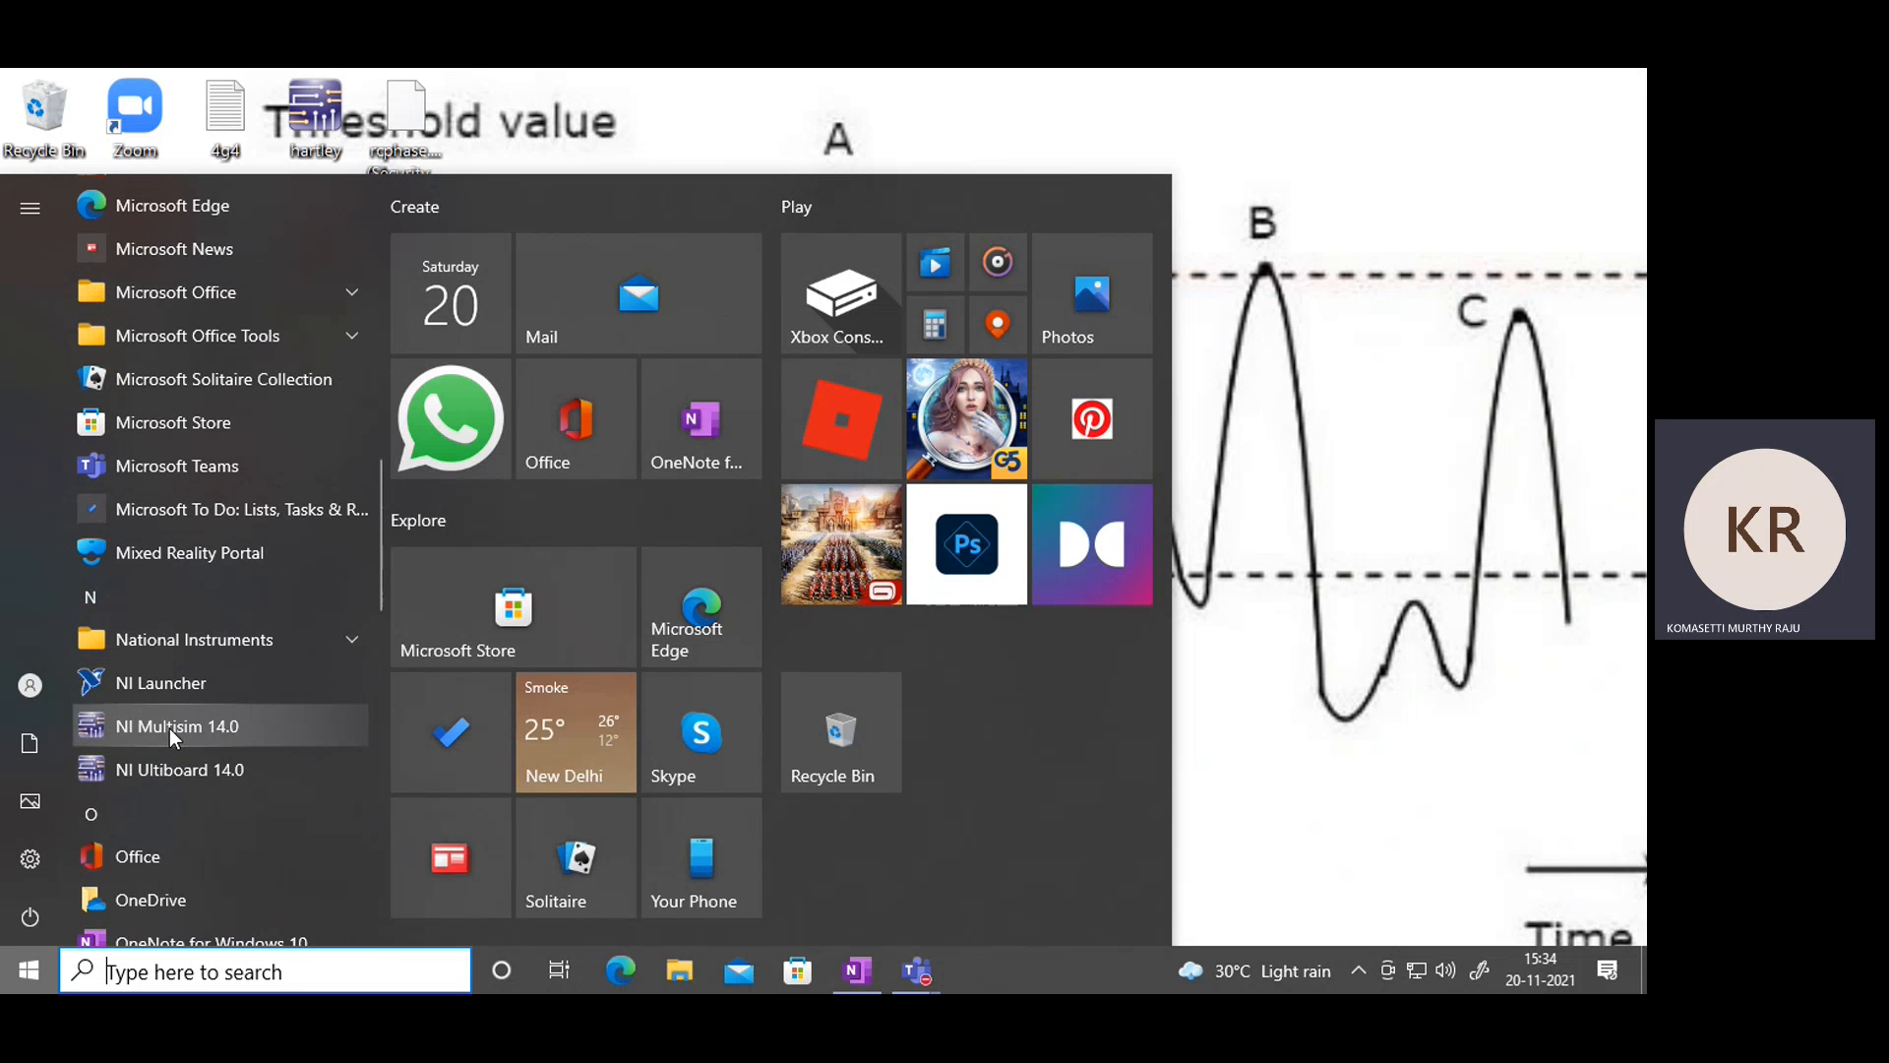
click(169, 728)
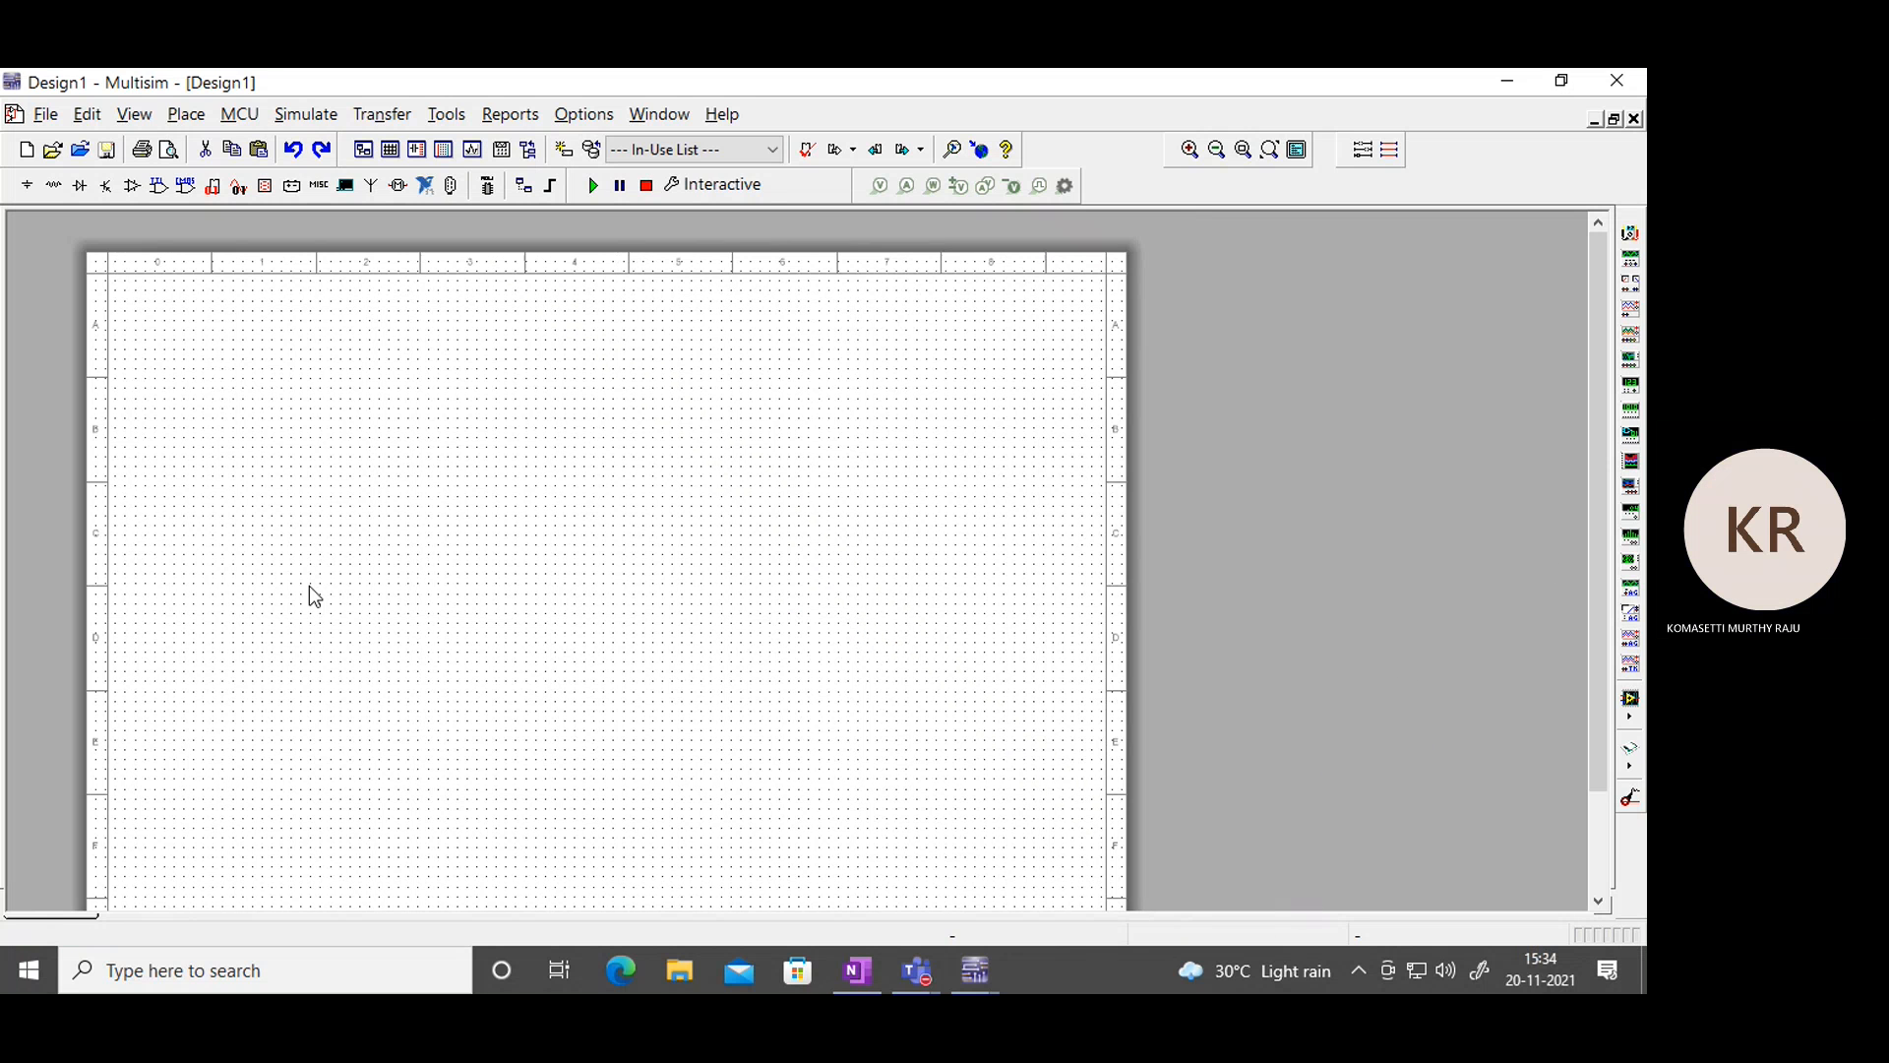
Place a 741 op-amp from the Analog group on the blank Design1 sheet.
scroll(423, 575, up, 2)
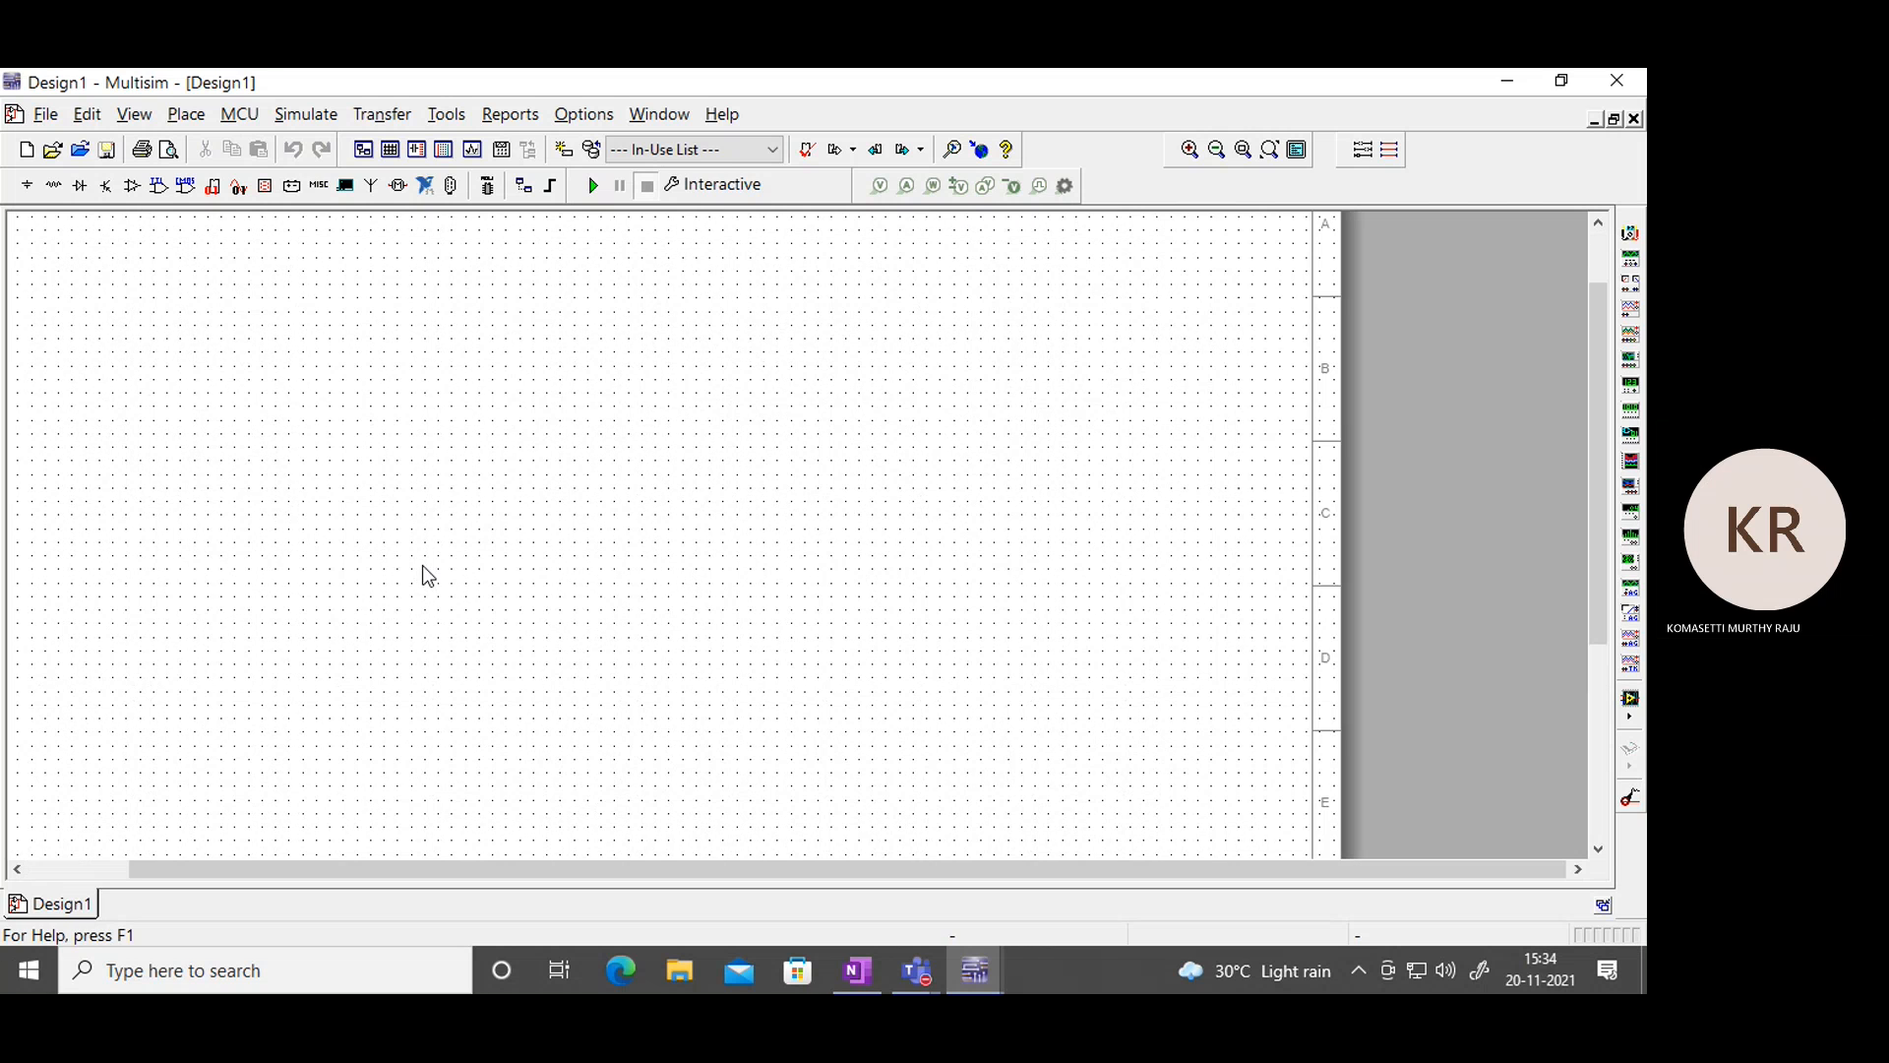
scroll(35, 404, up, 2)
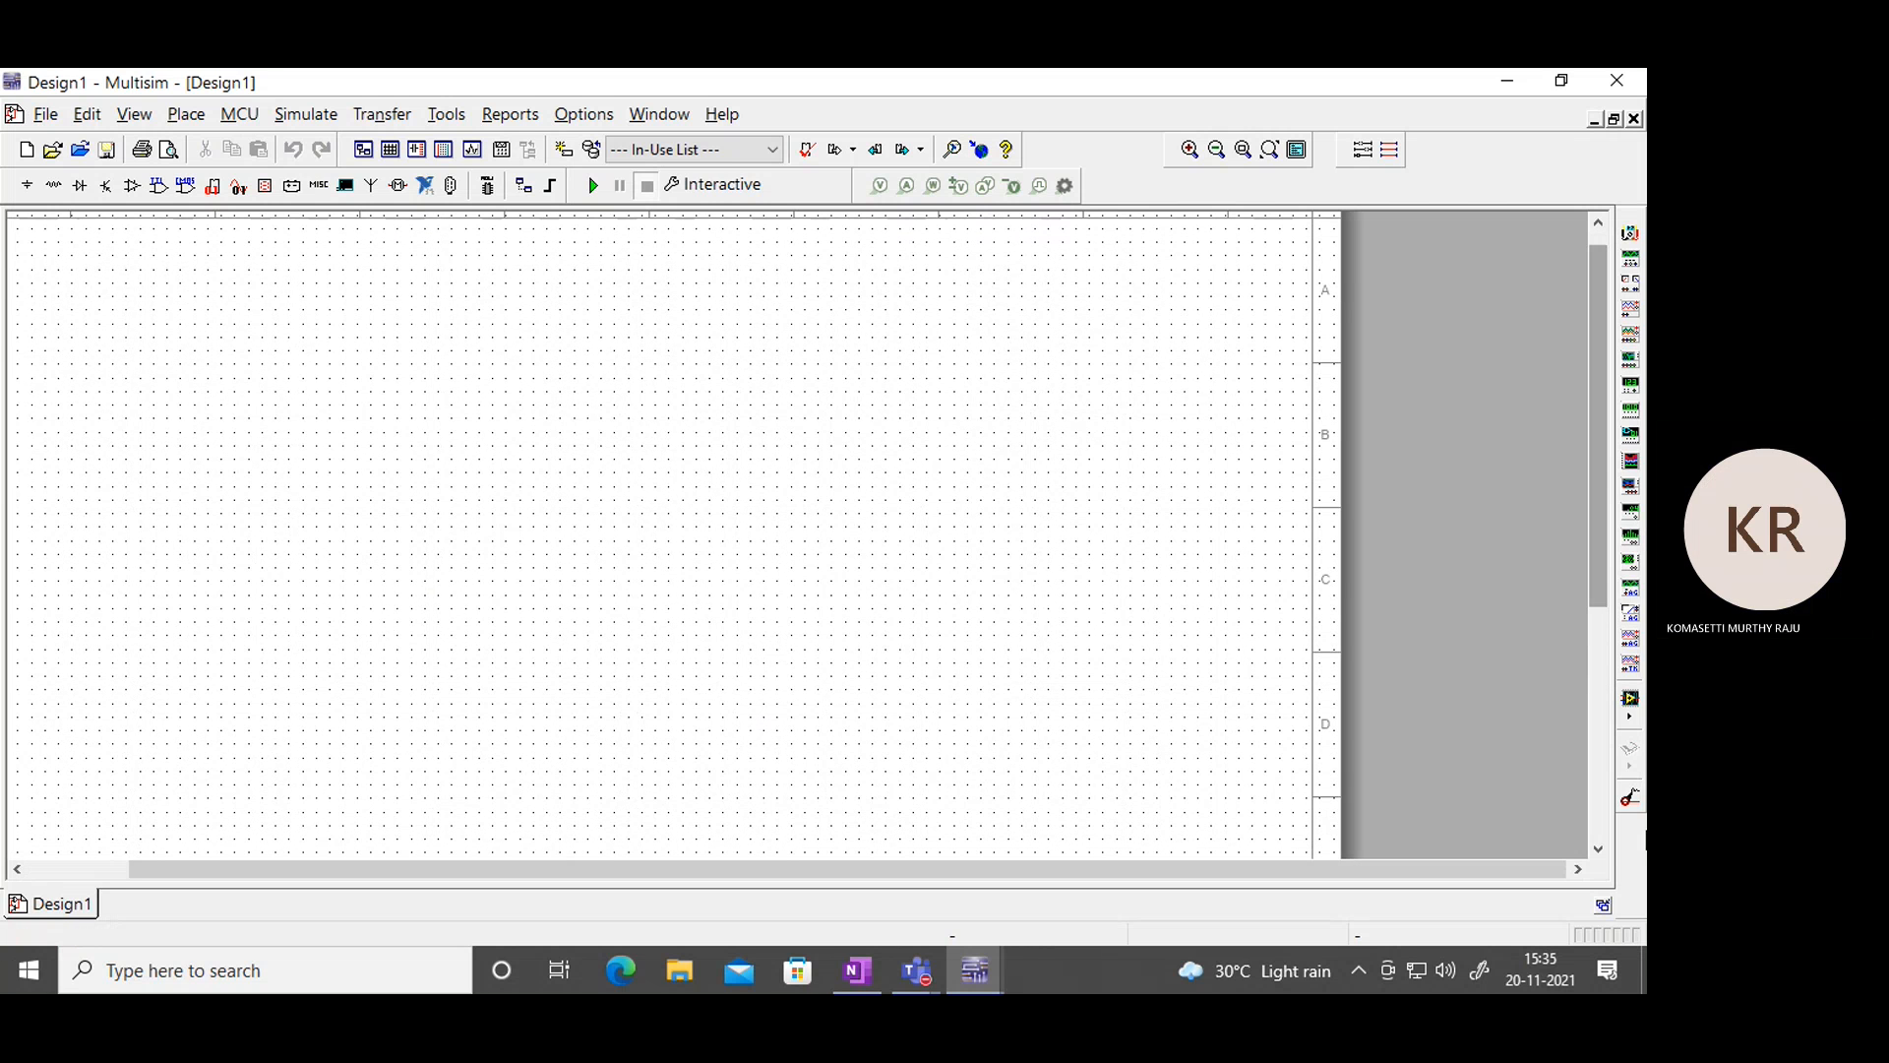
click(132, 187)
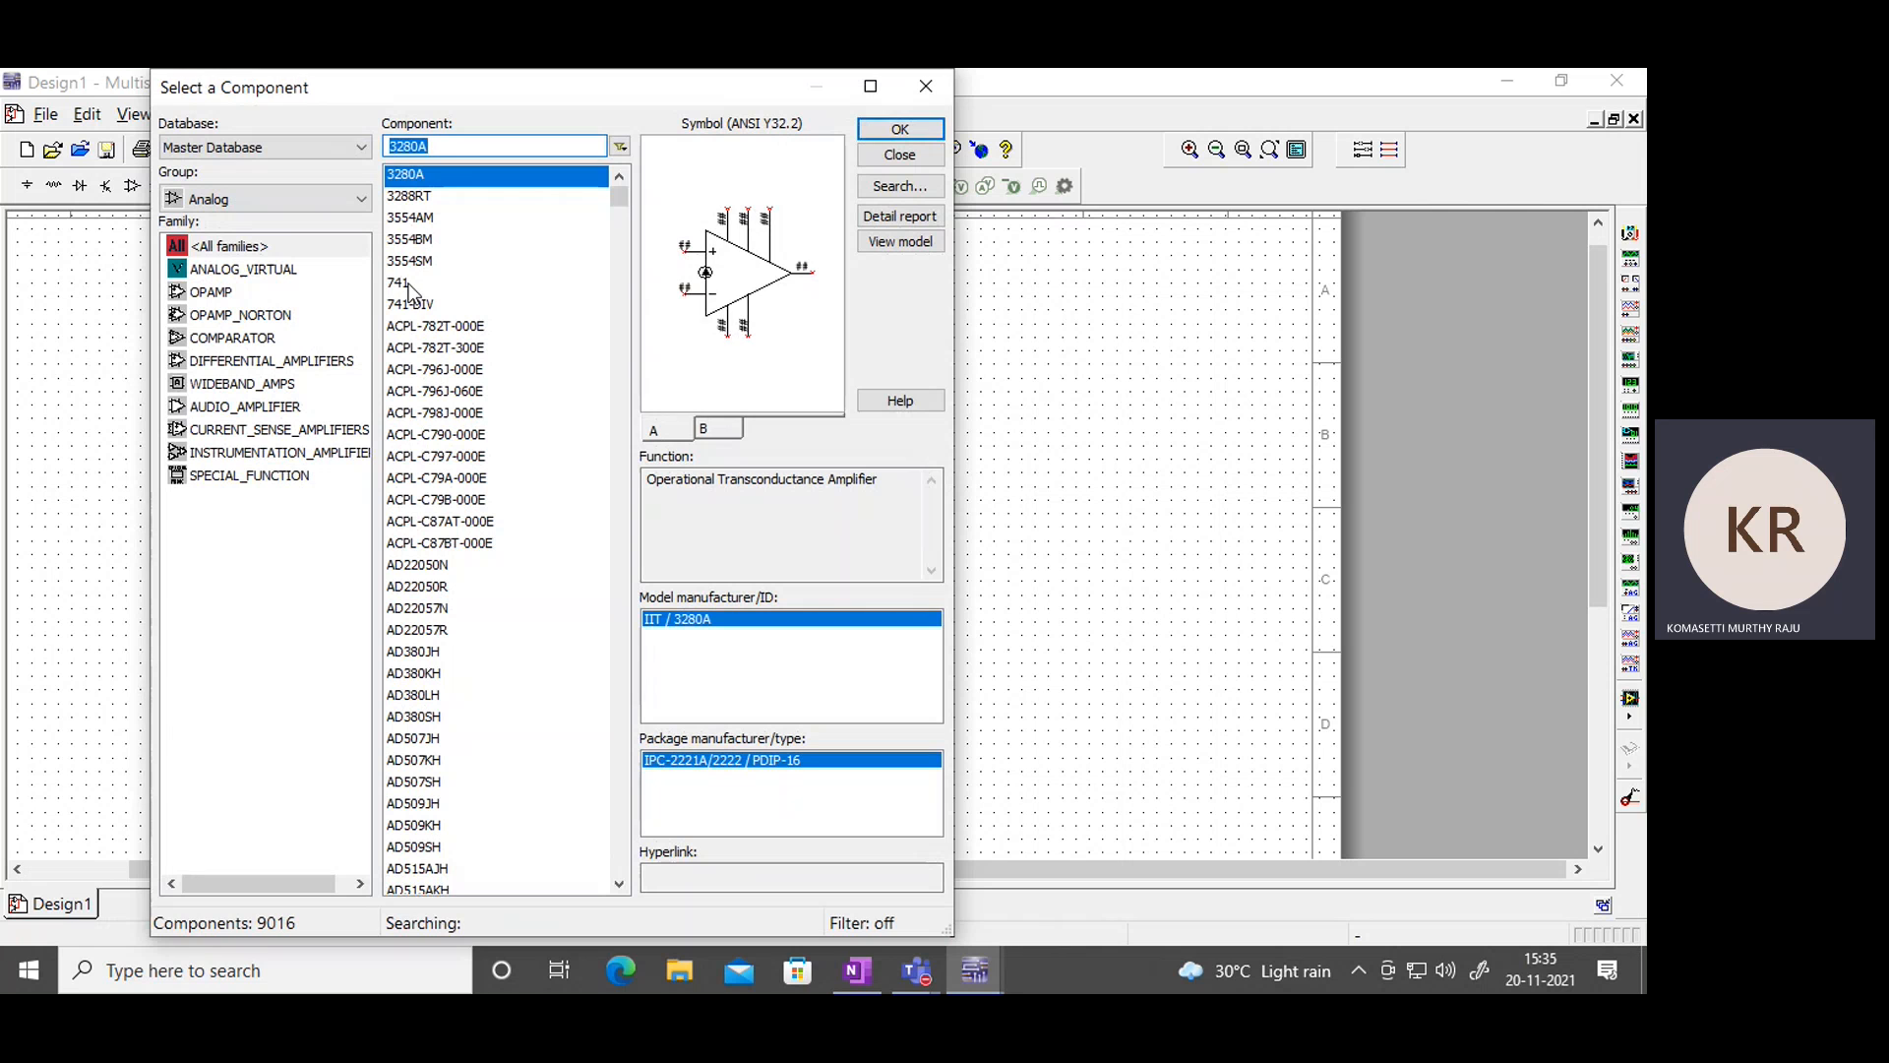
click(409, 283)
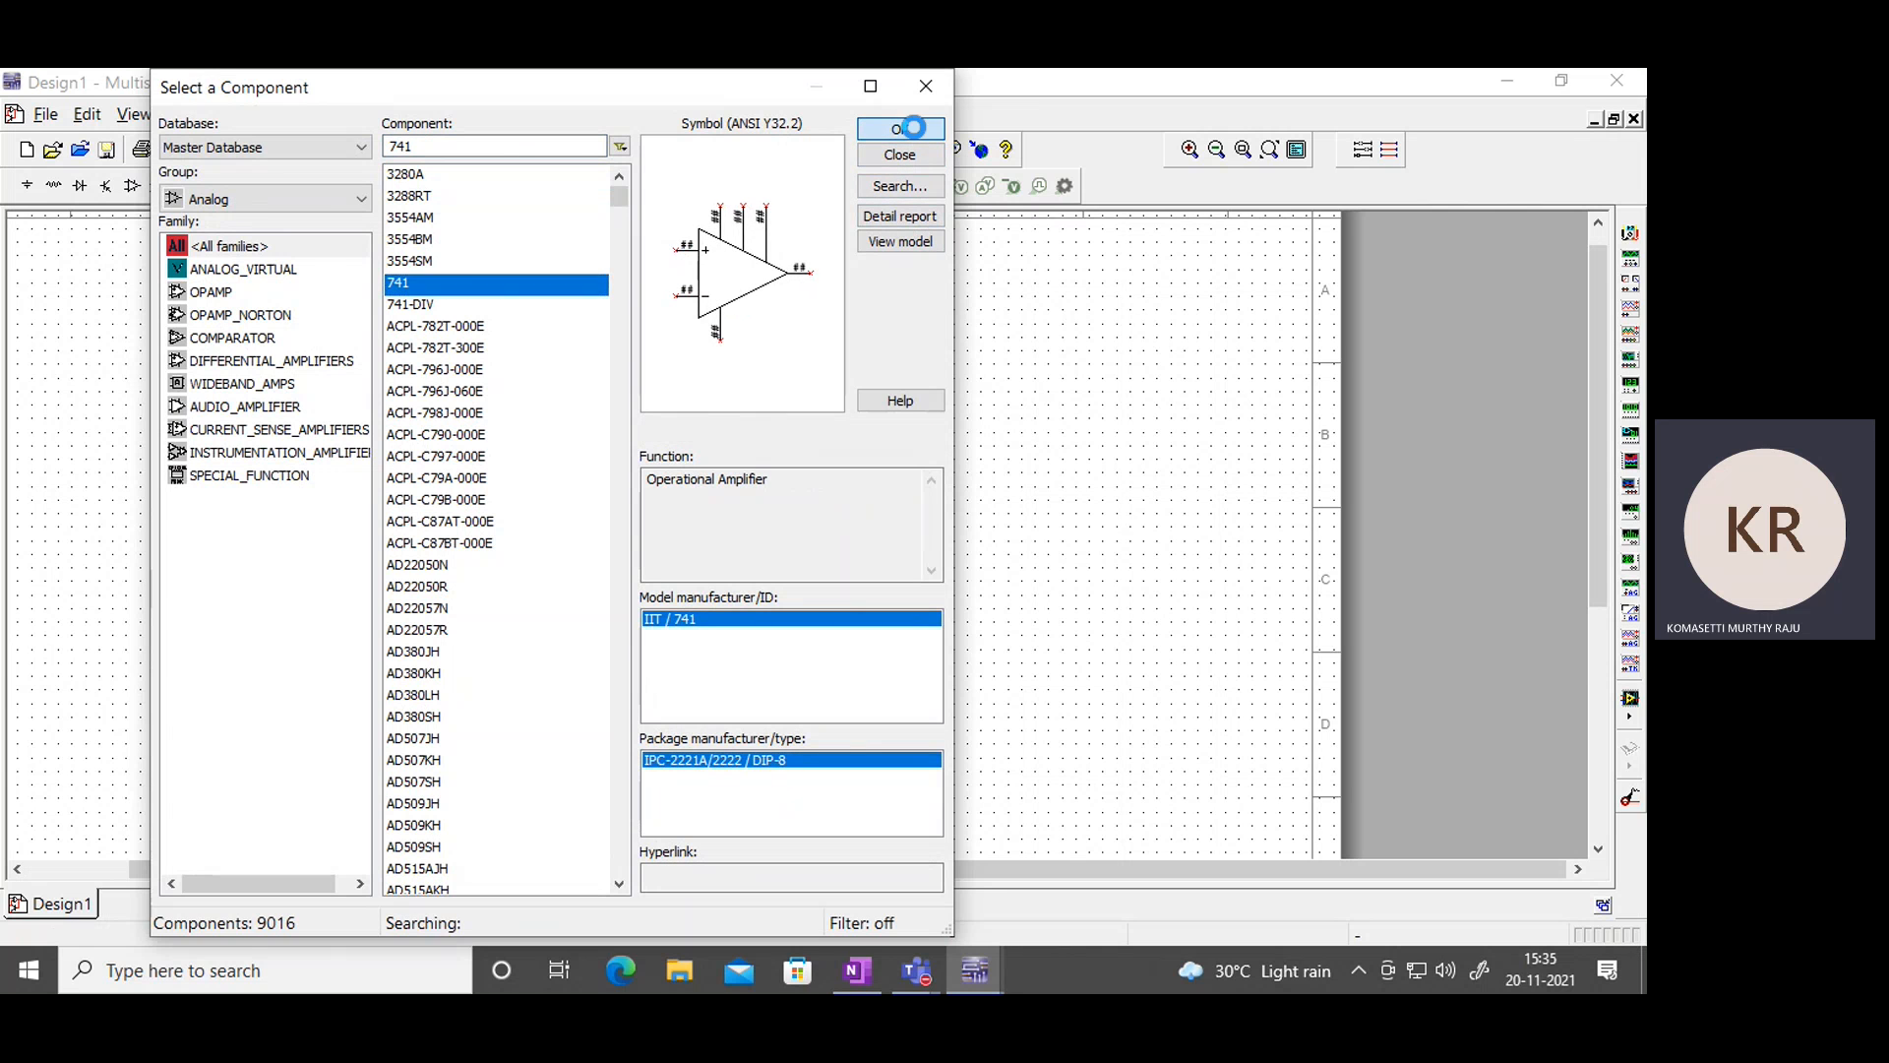
click(899, 128)
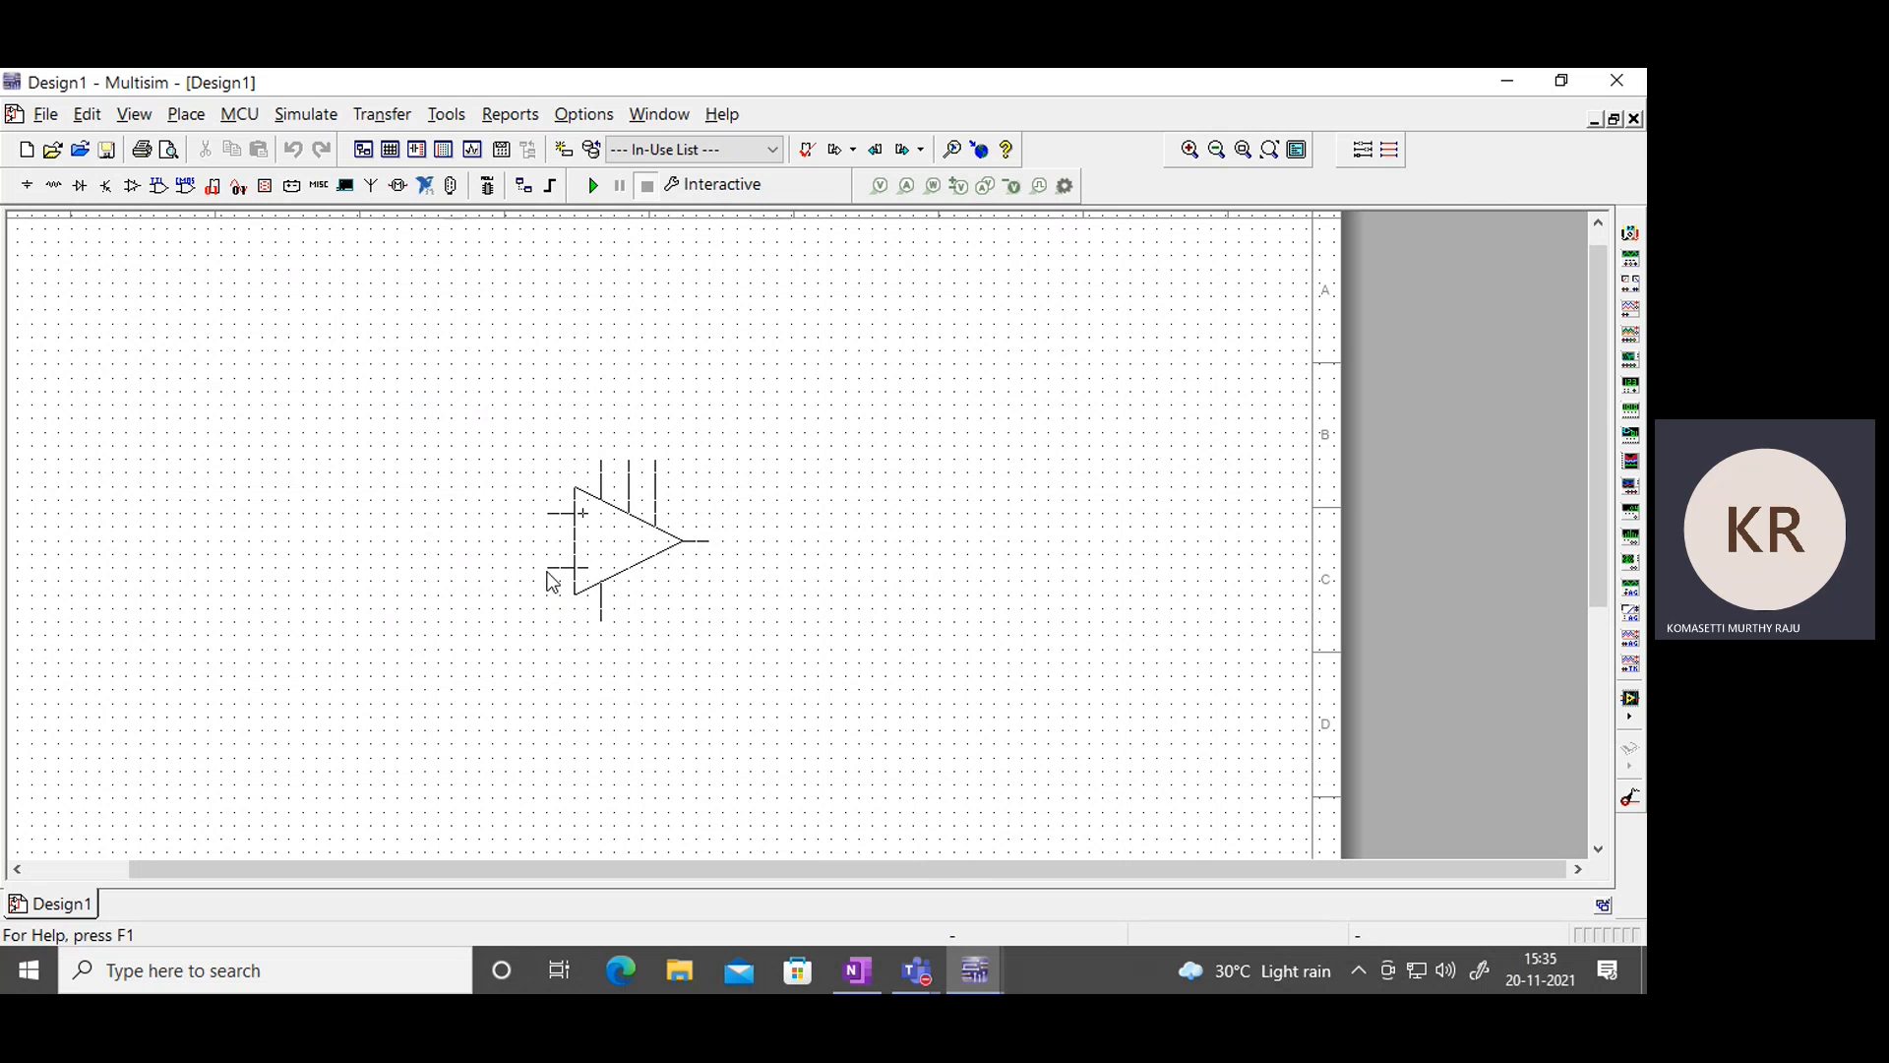
click(533, 540)
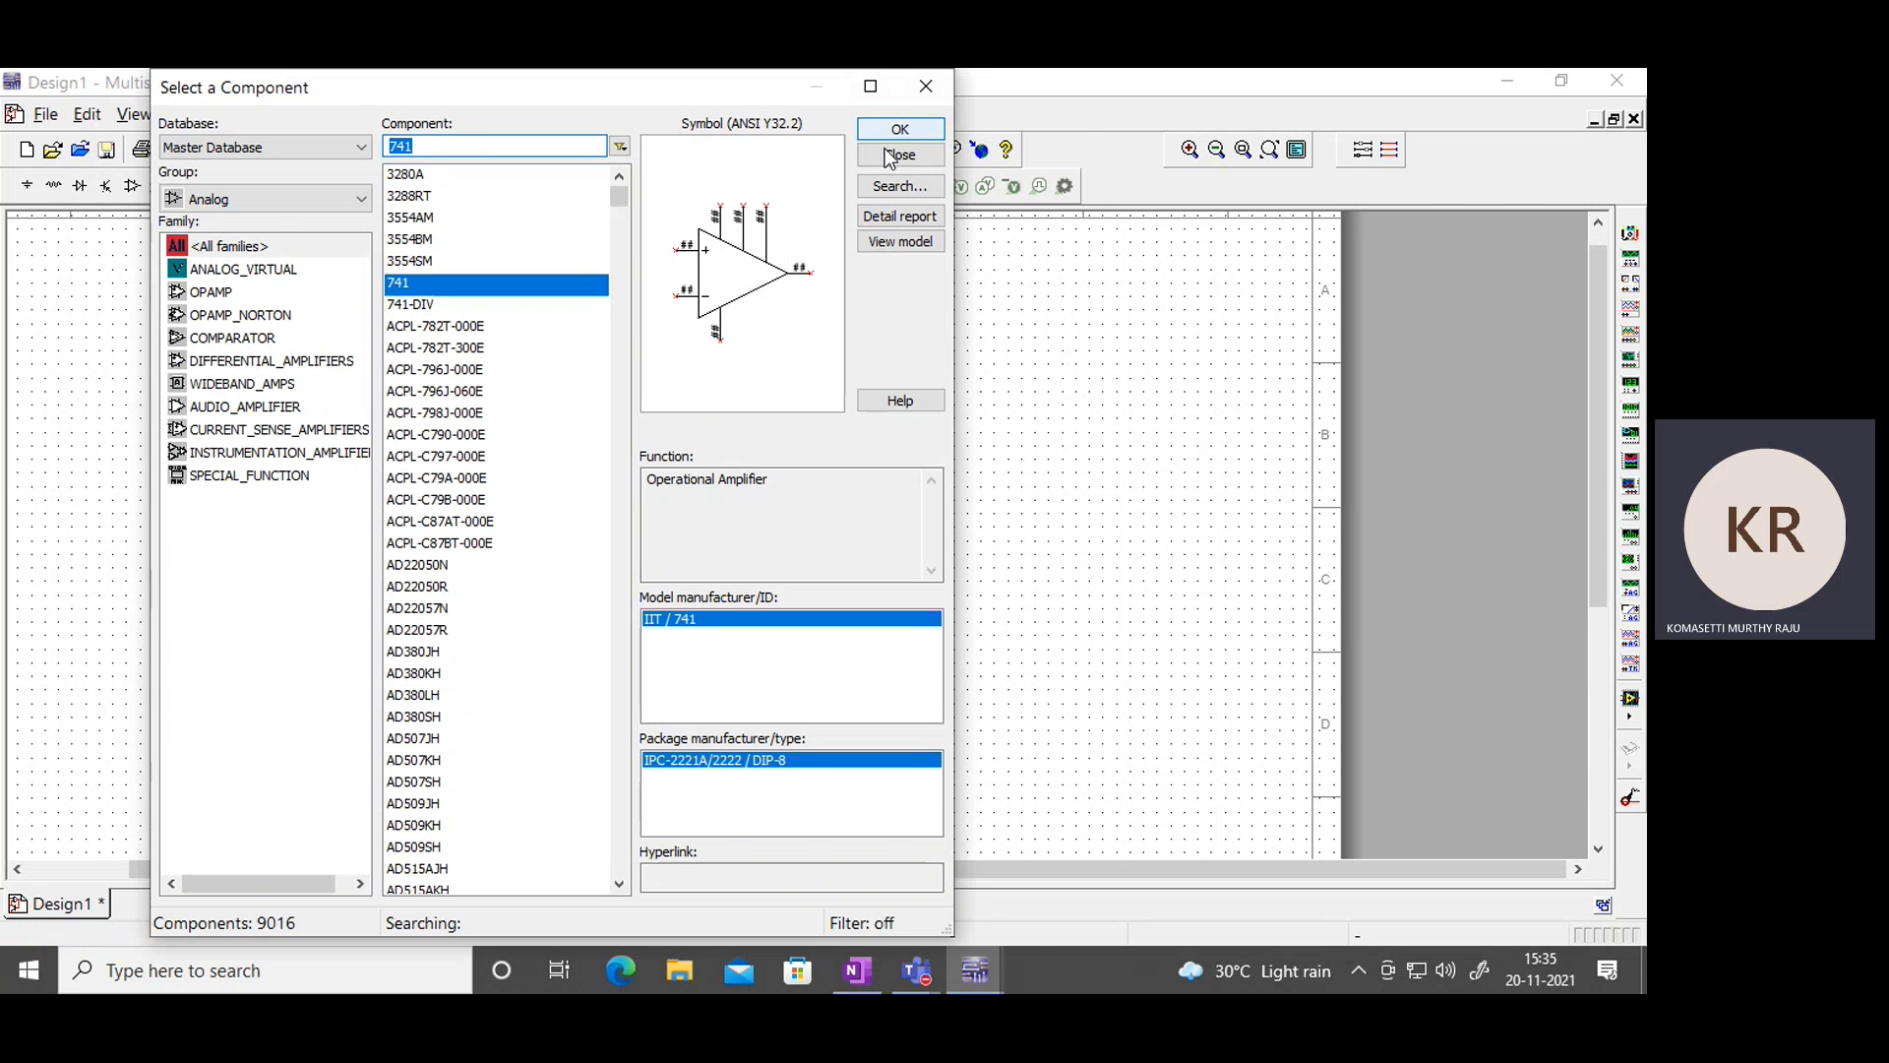
click(890, 157)
scroll(573, 491, up, 2)
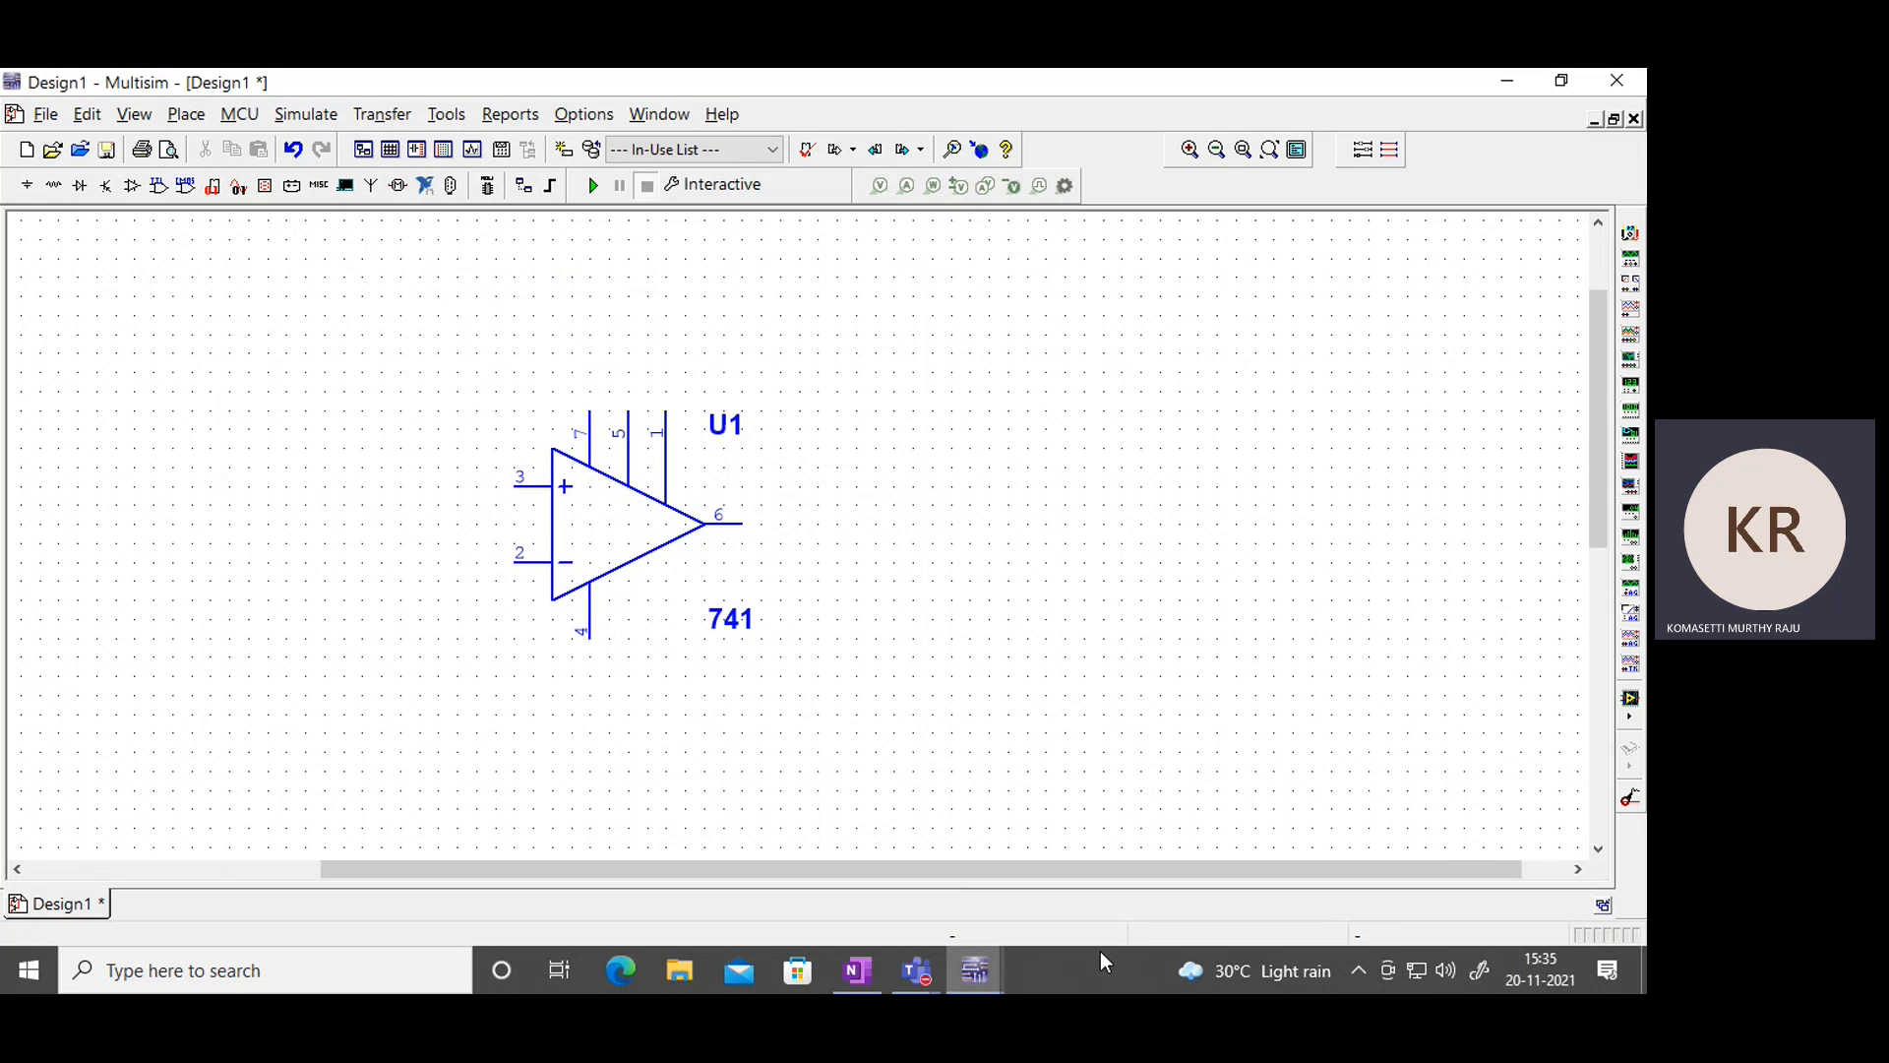
Check the op-amp's input arrangement in the OneNote drawing, and flip the 741 vertically in Multisim to match.
click(857, 971)
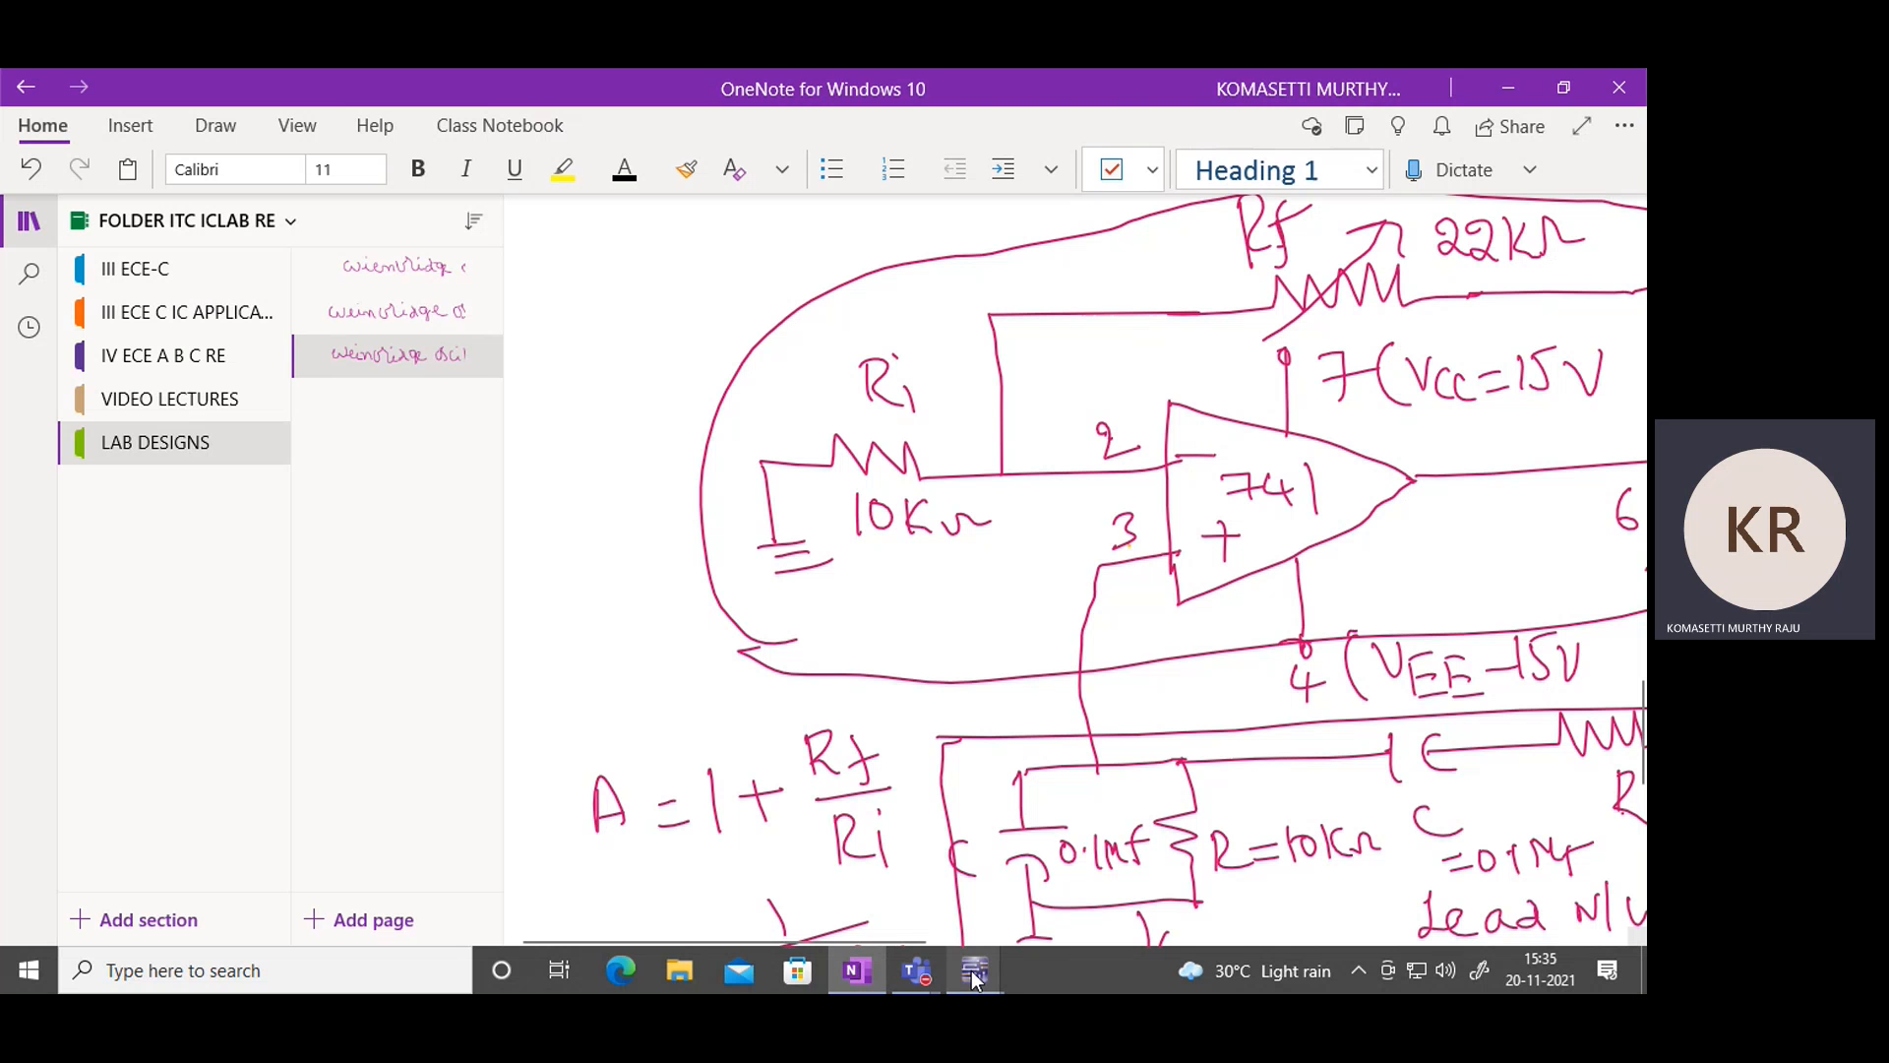
mouse_move(974, 971)
click(859, 831)
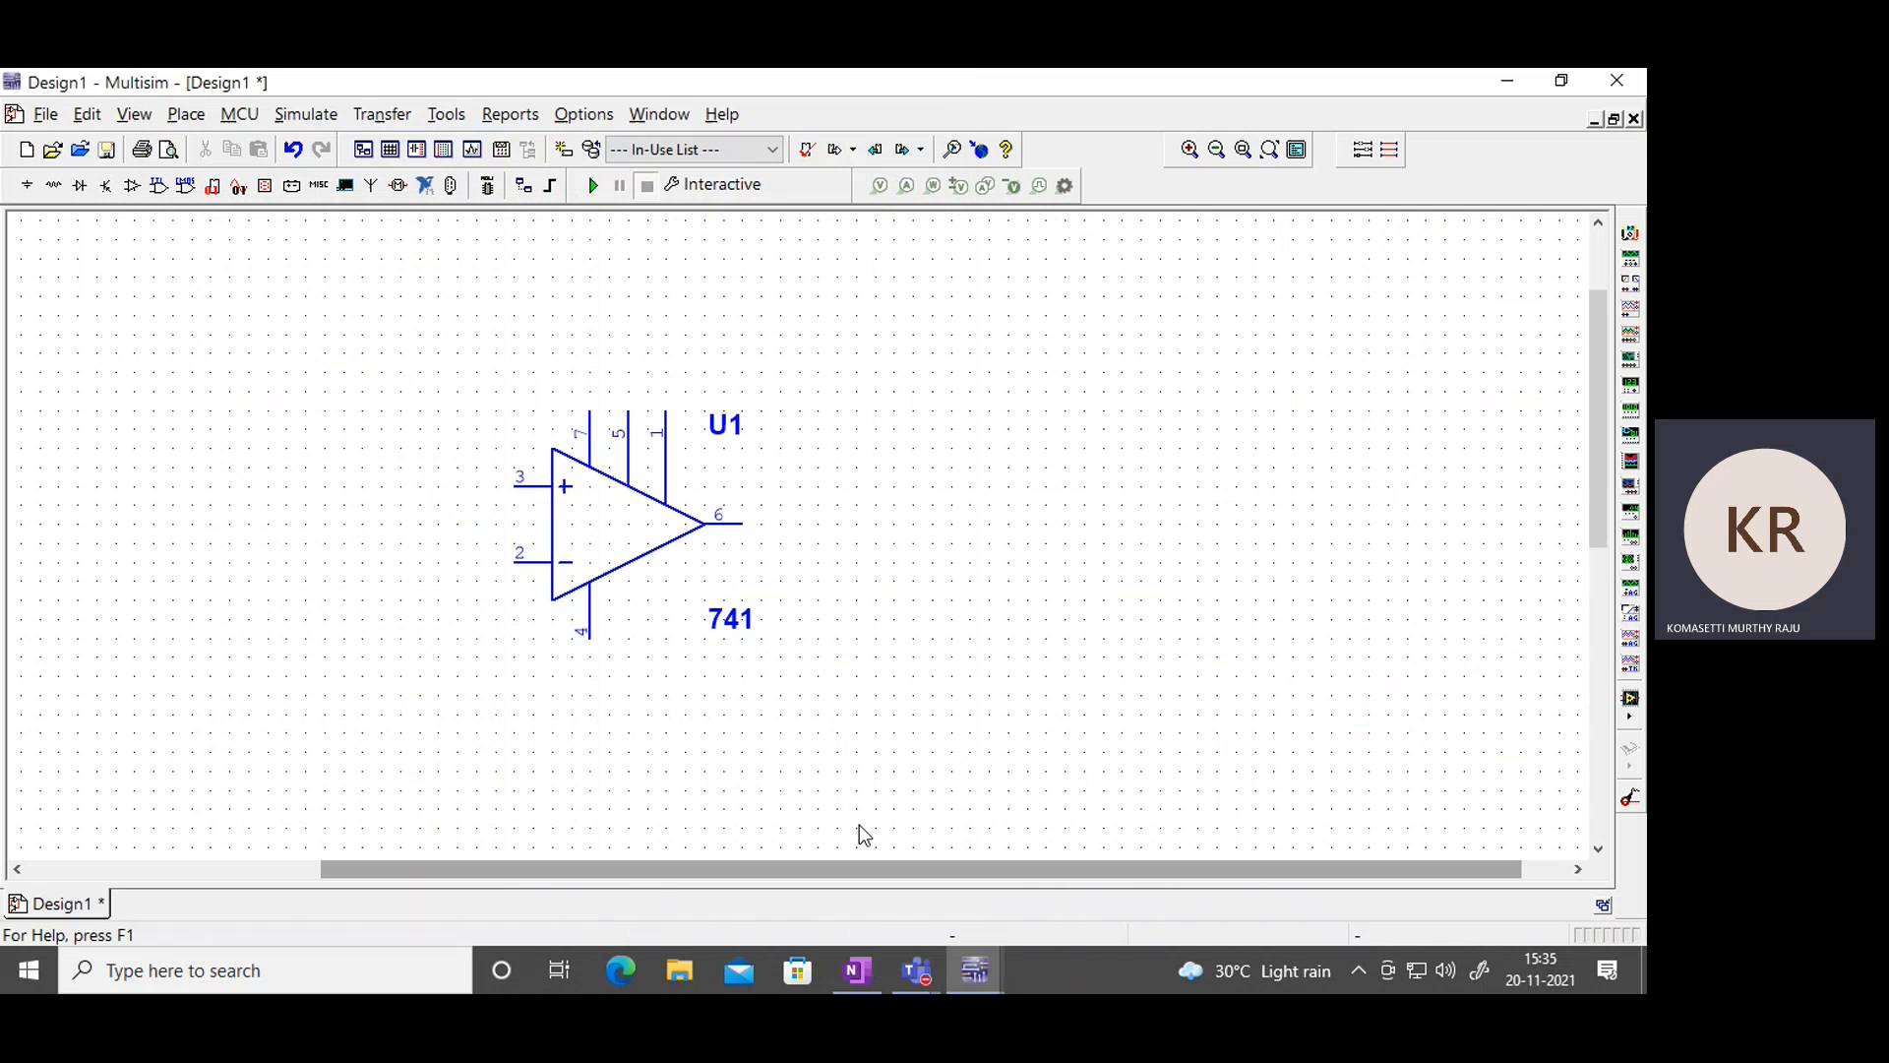
right_click(635, 505)
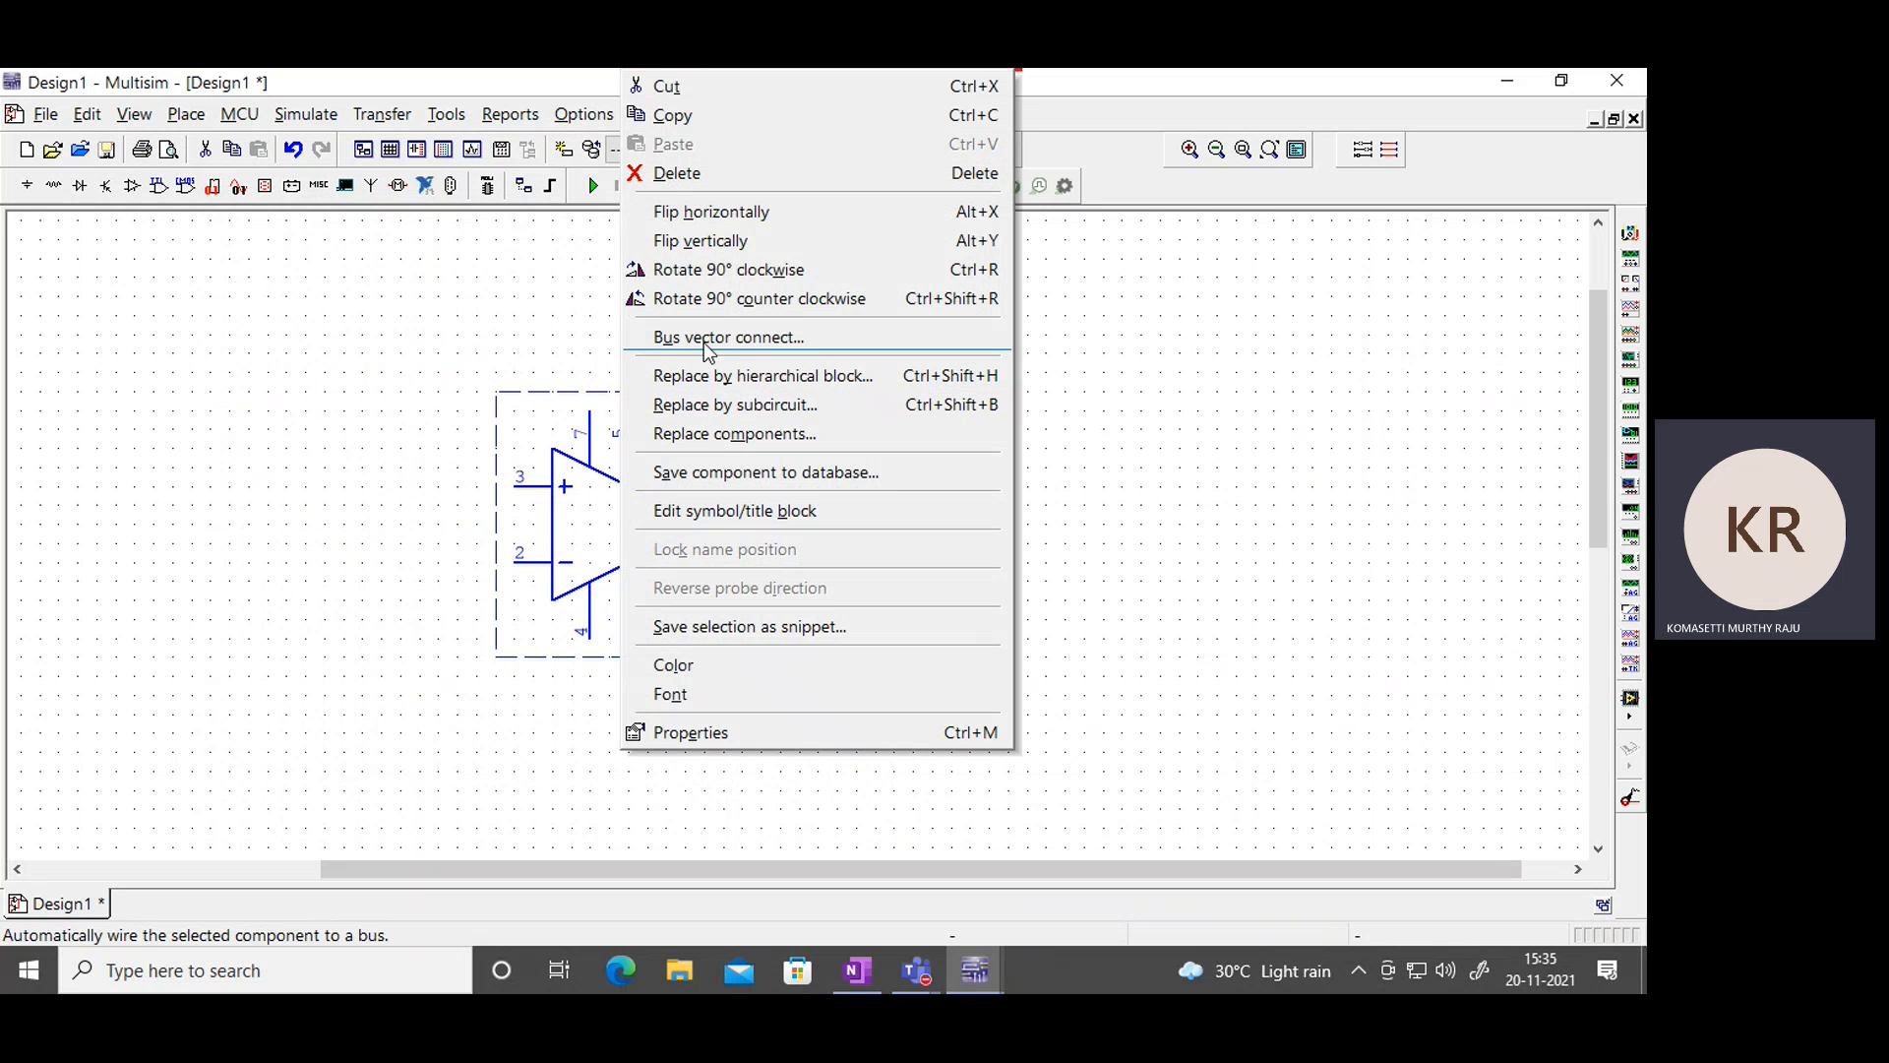
click(705, 253)
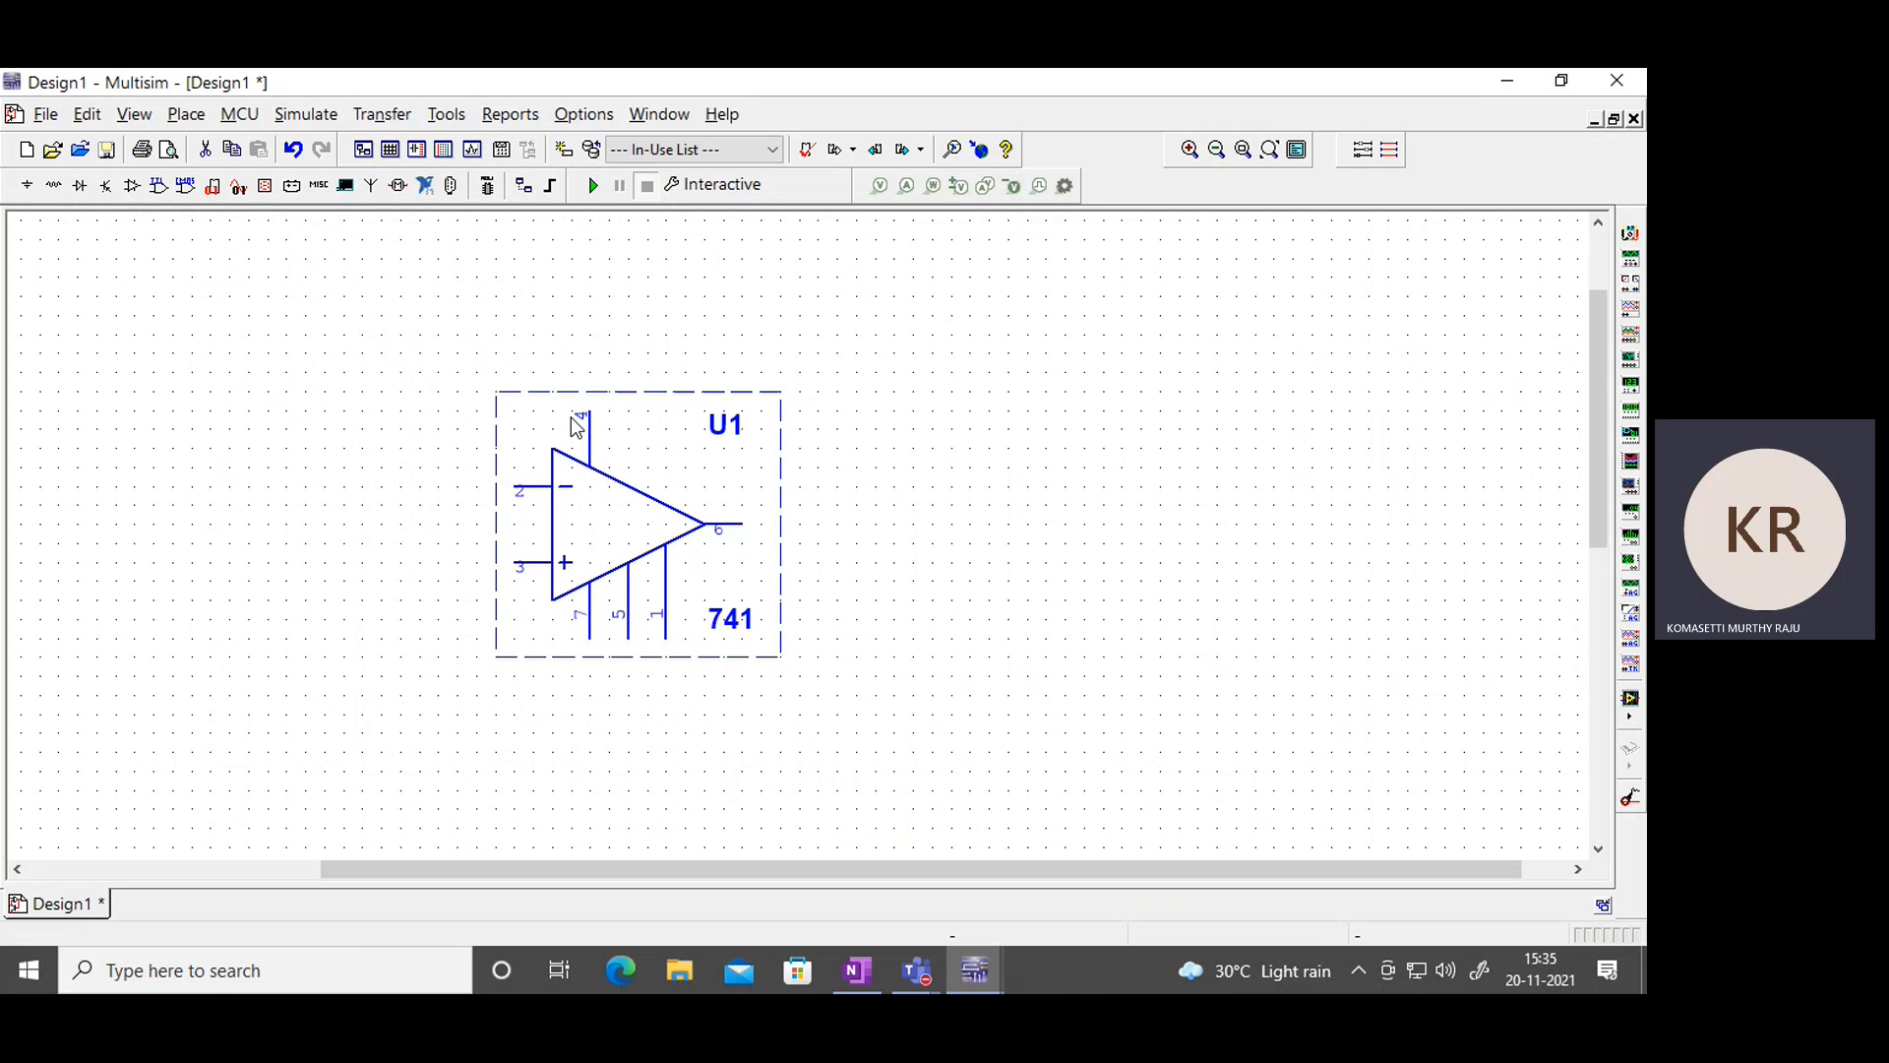
click(1075, 569)
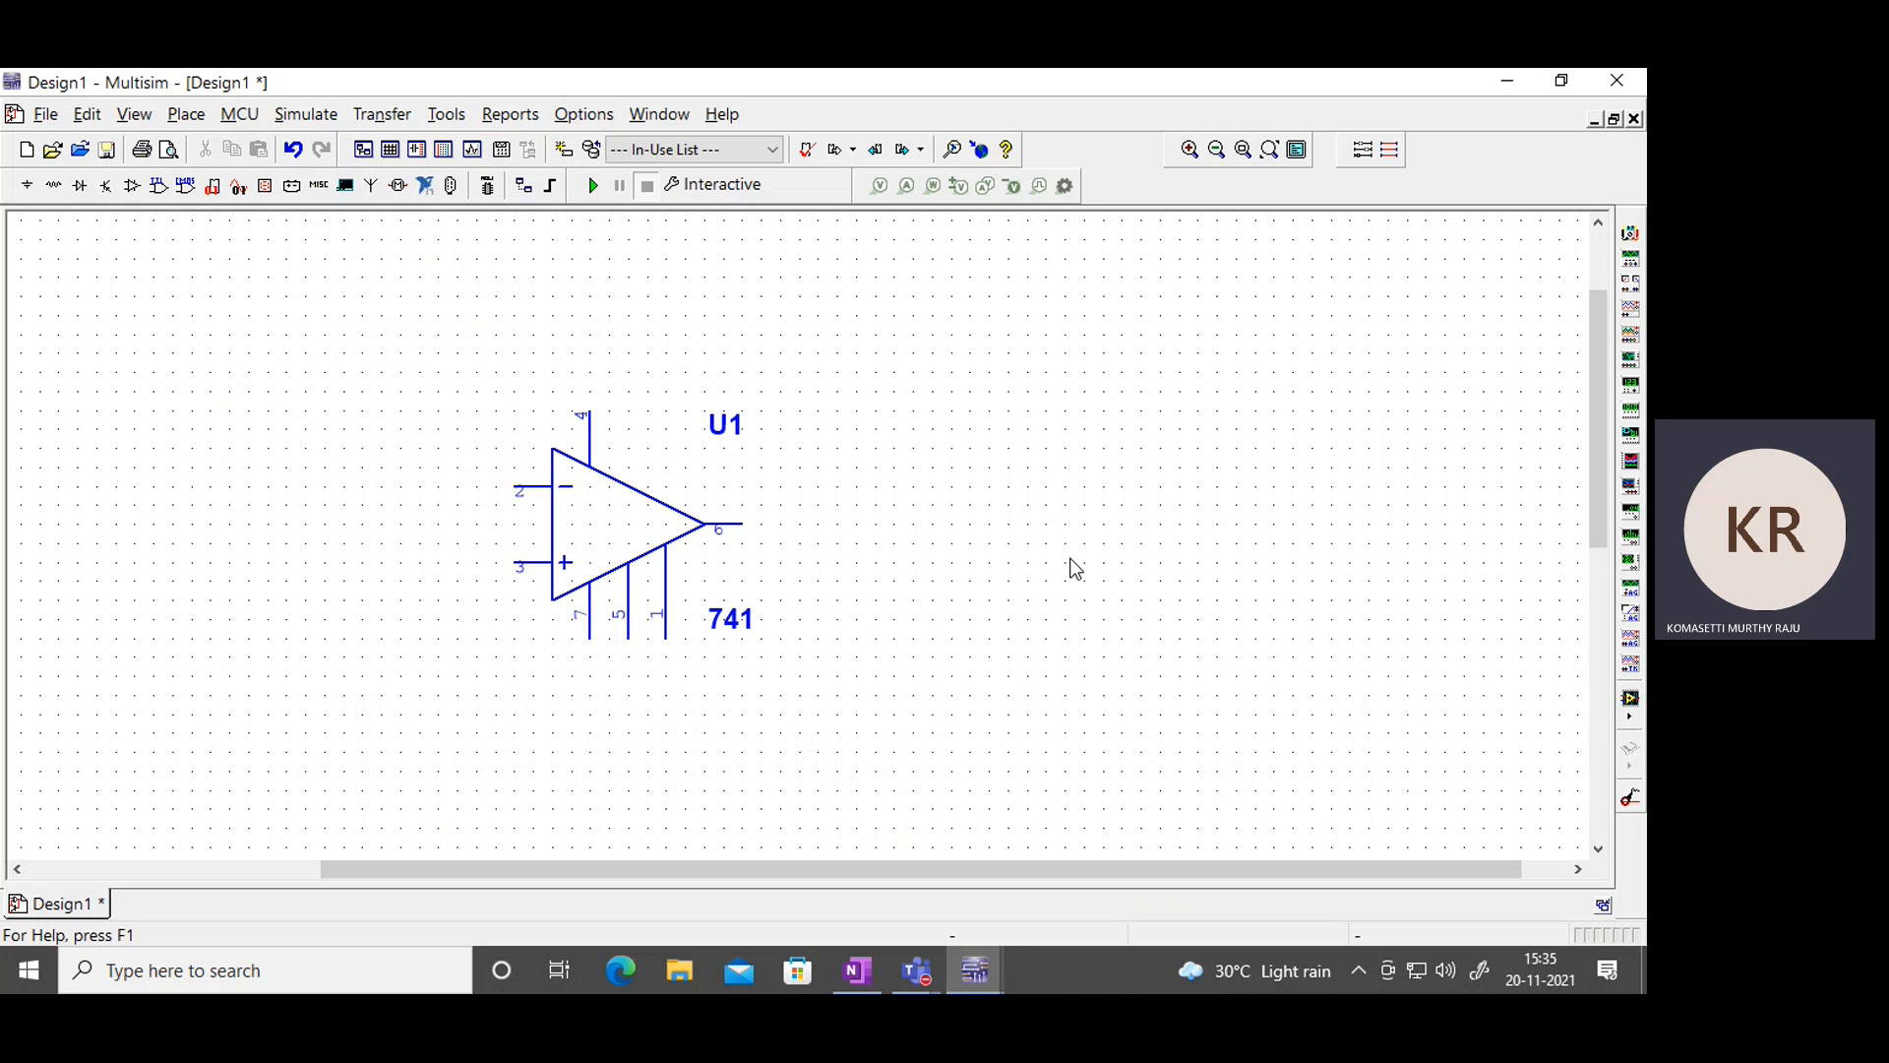
Place two 1 kΩ resistors from the Basic group's RESISTOR family, one below the other, beside the op-amp's output side.
click(54, 187)
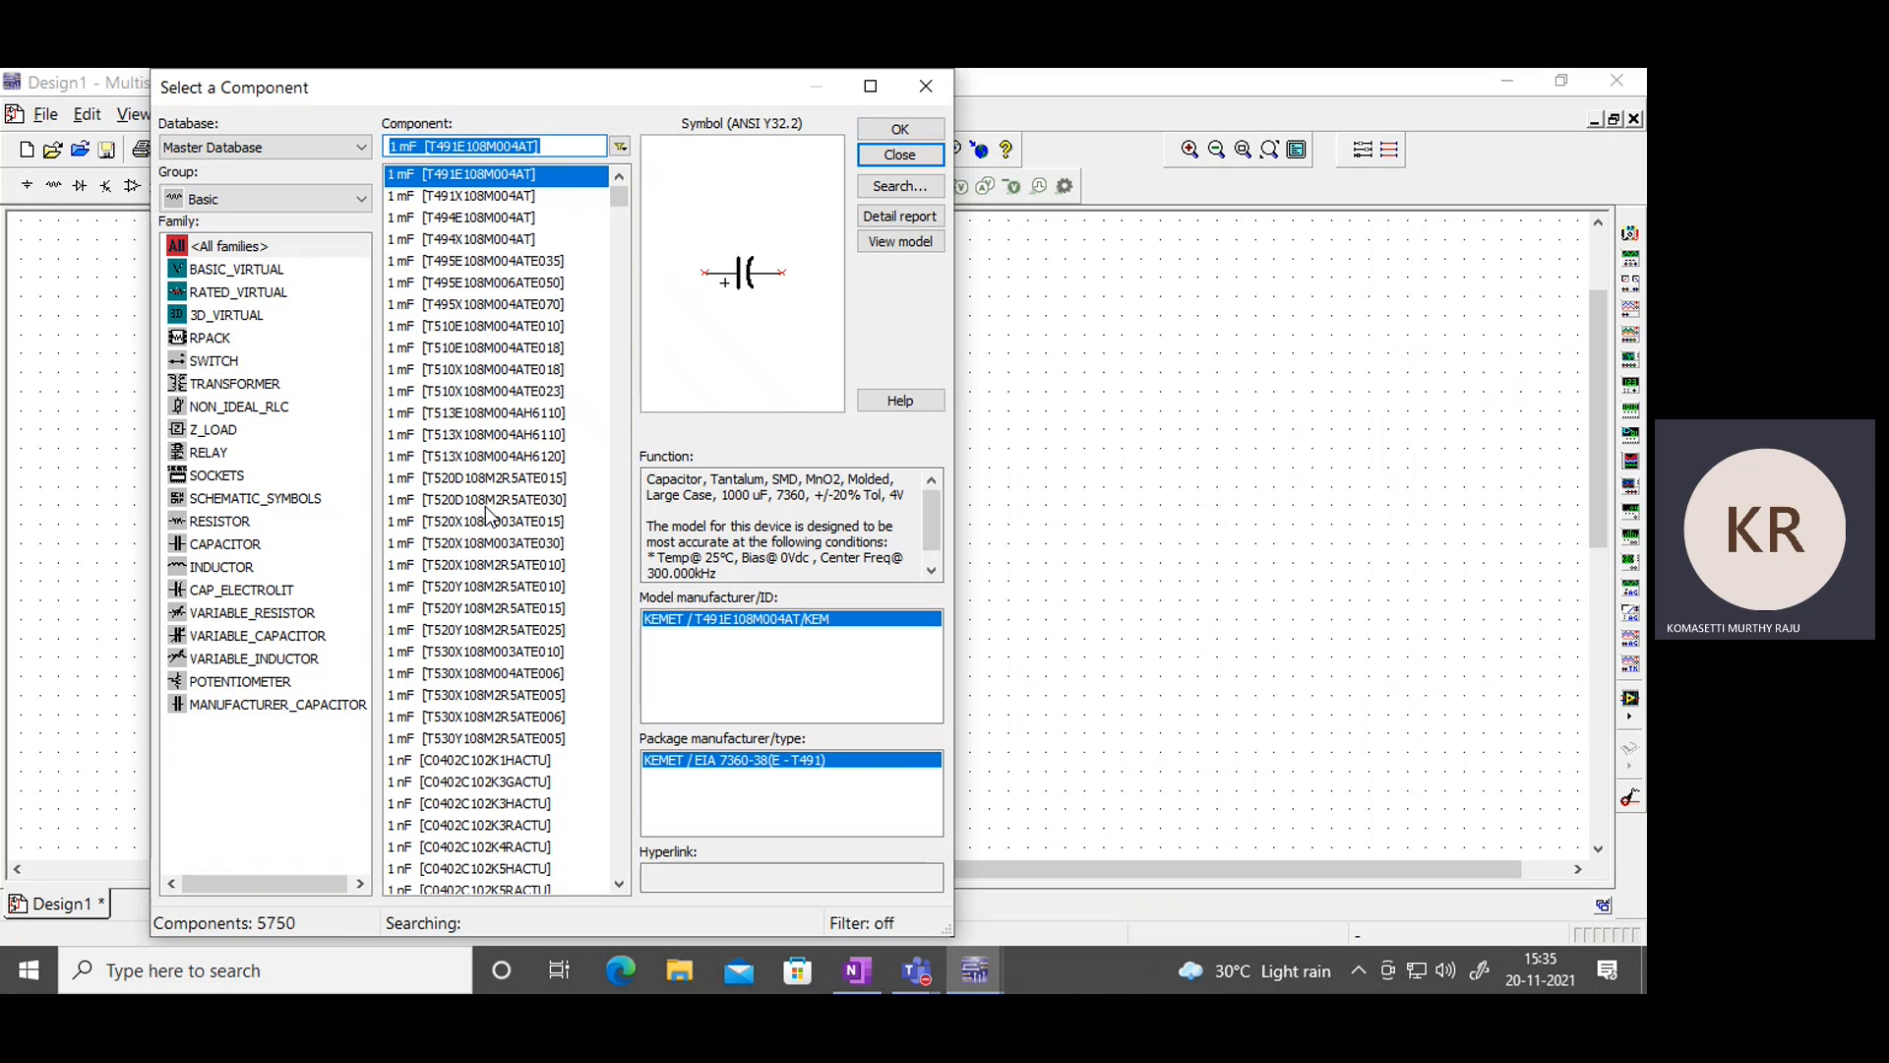
click(236, 522)
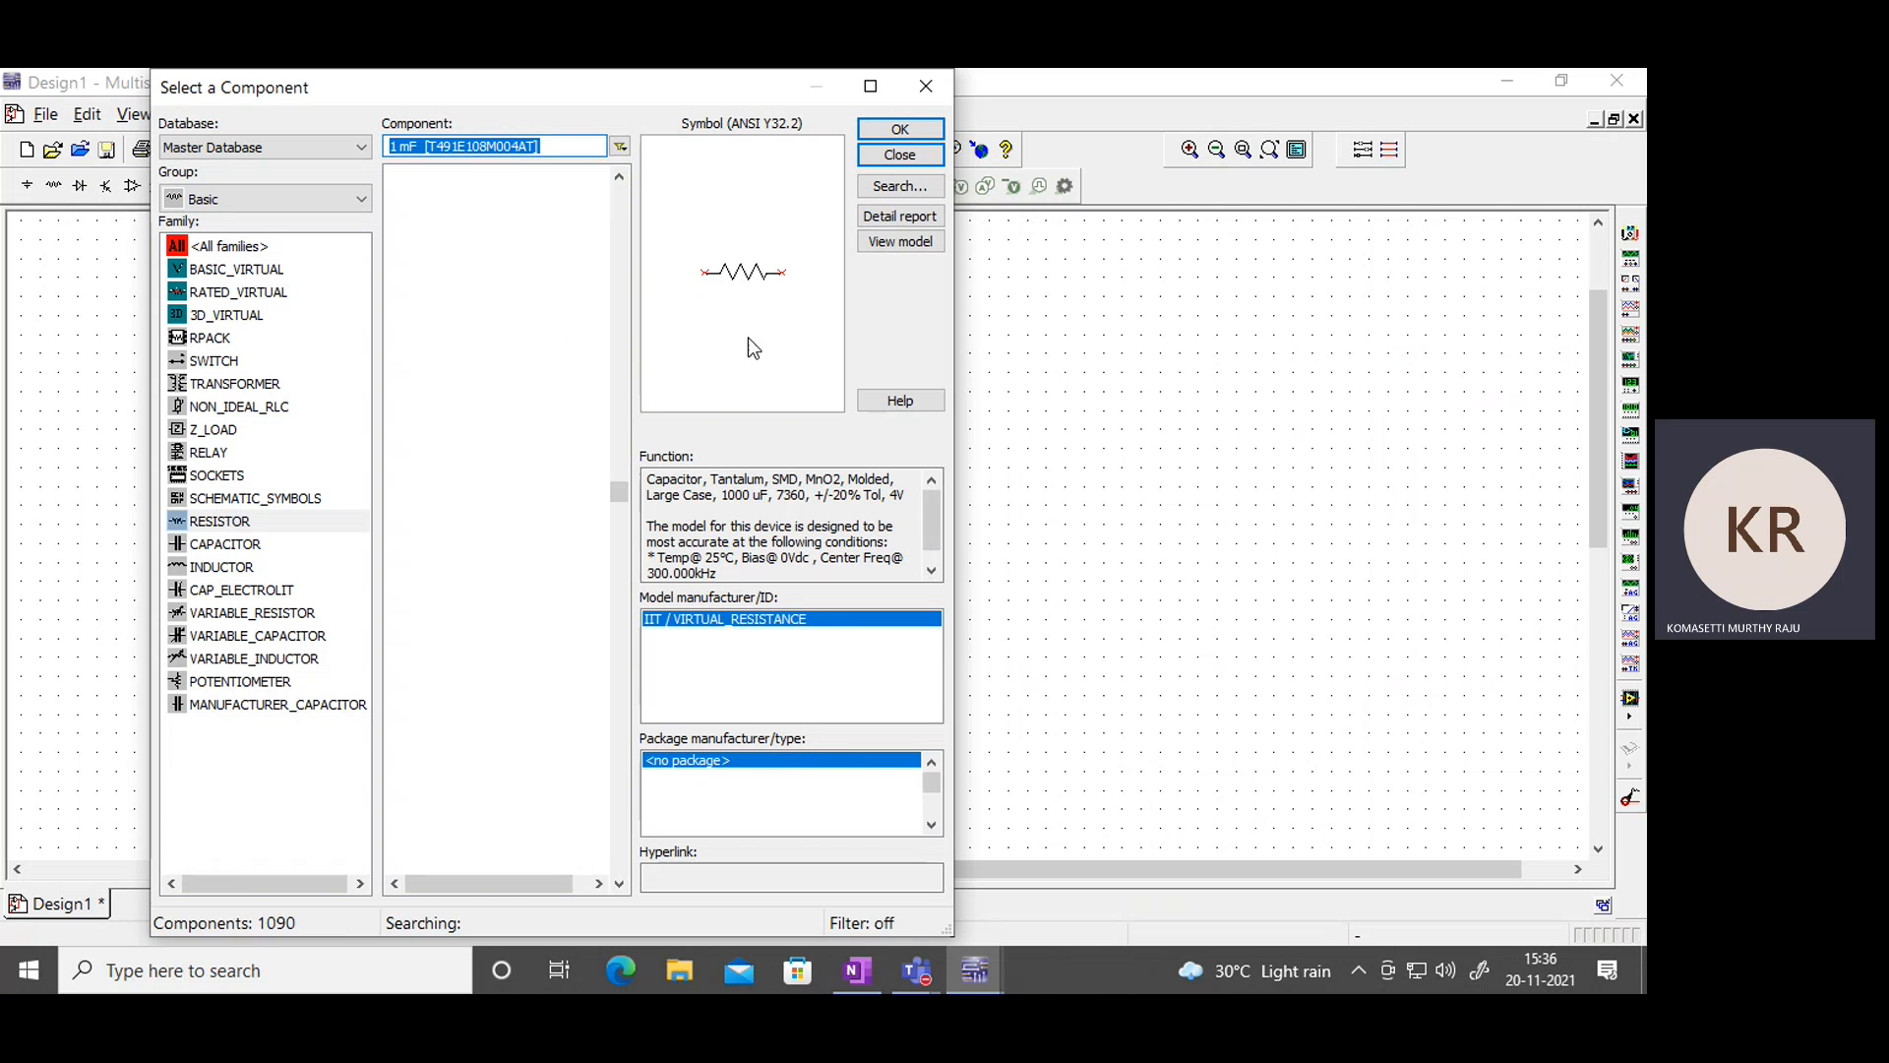
click(900, 129)
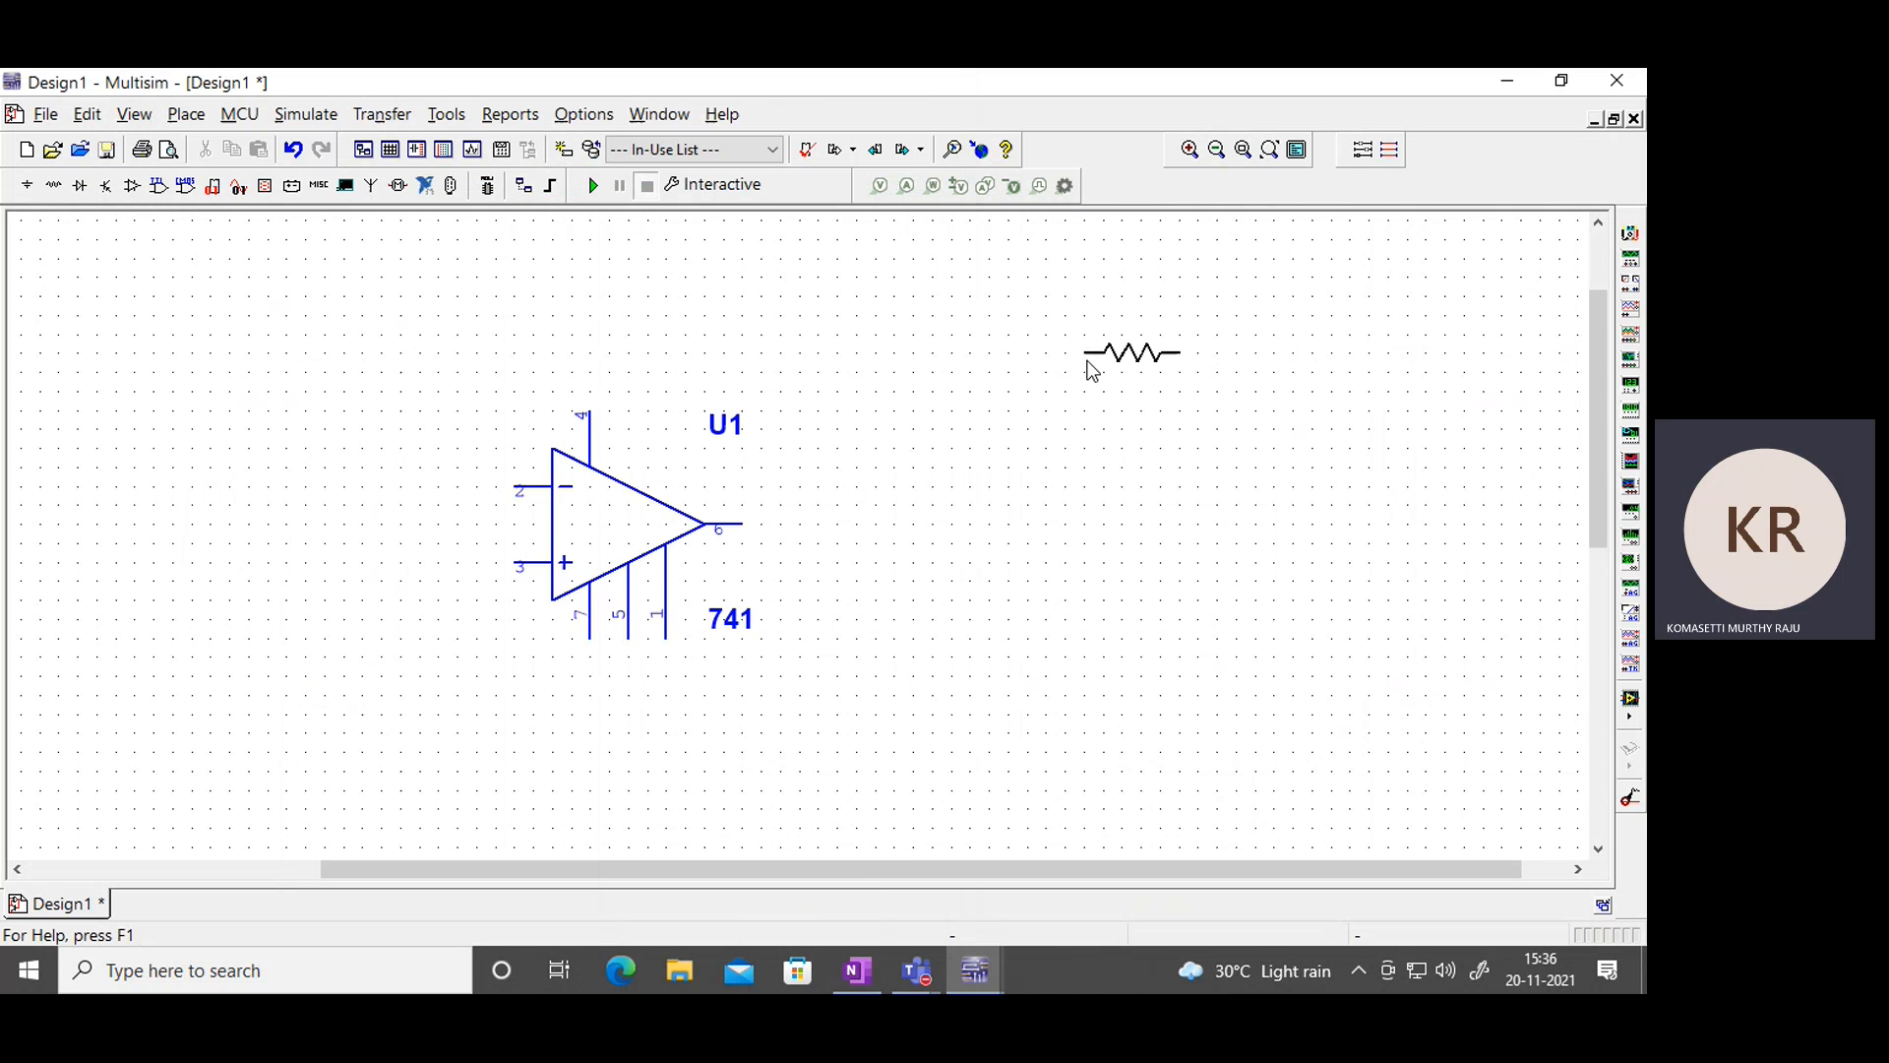
click(1097, 371)
click(900, 129)
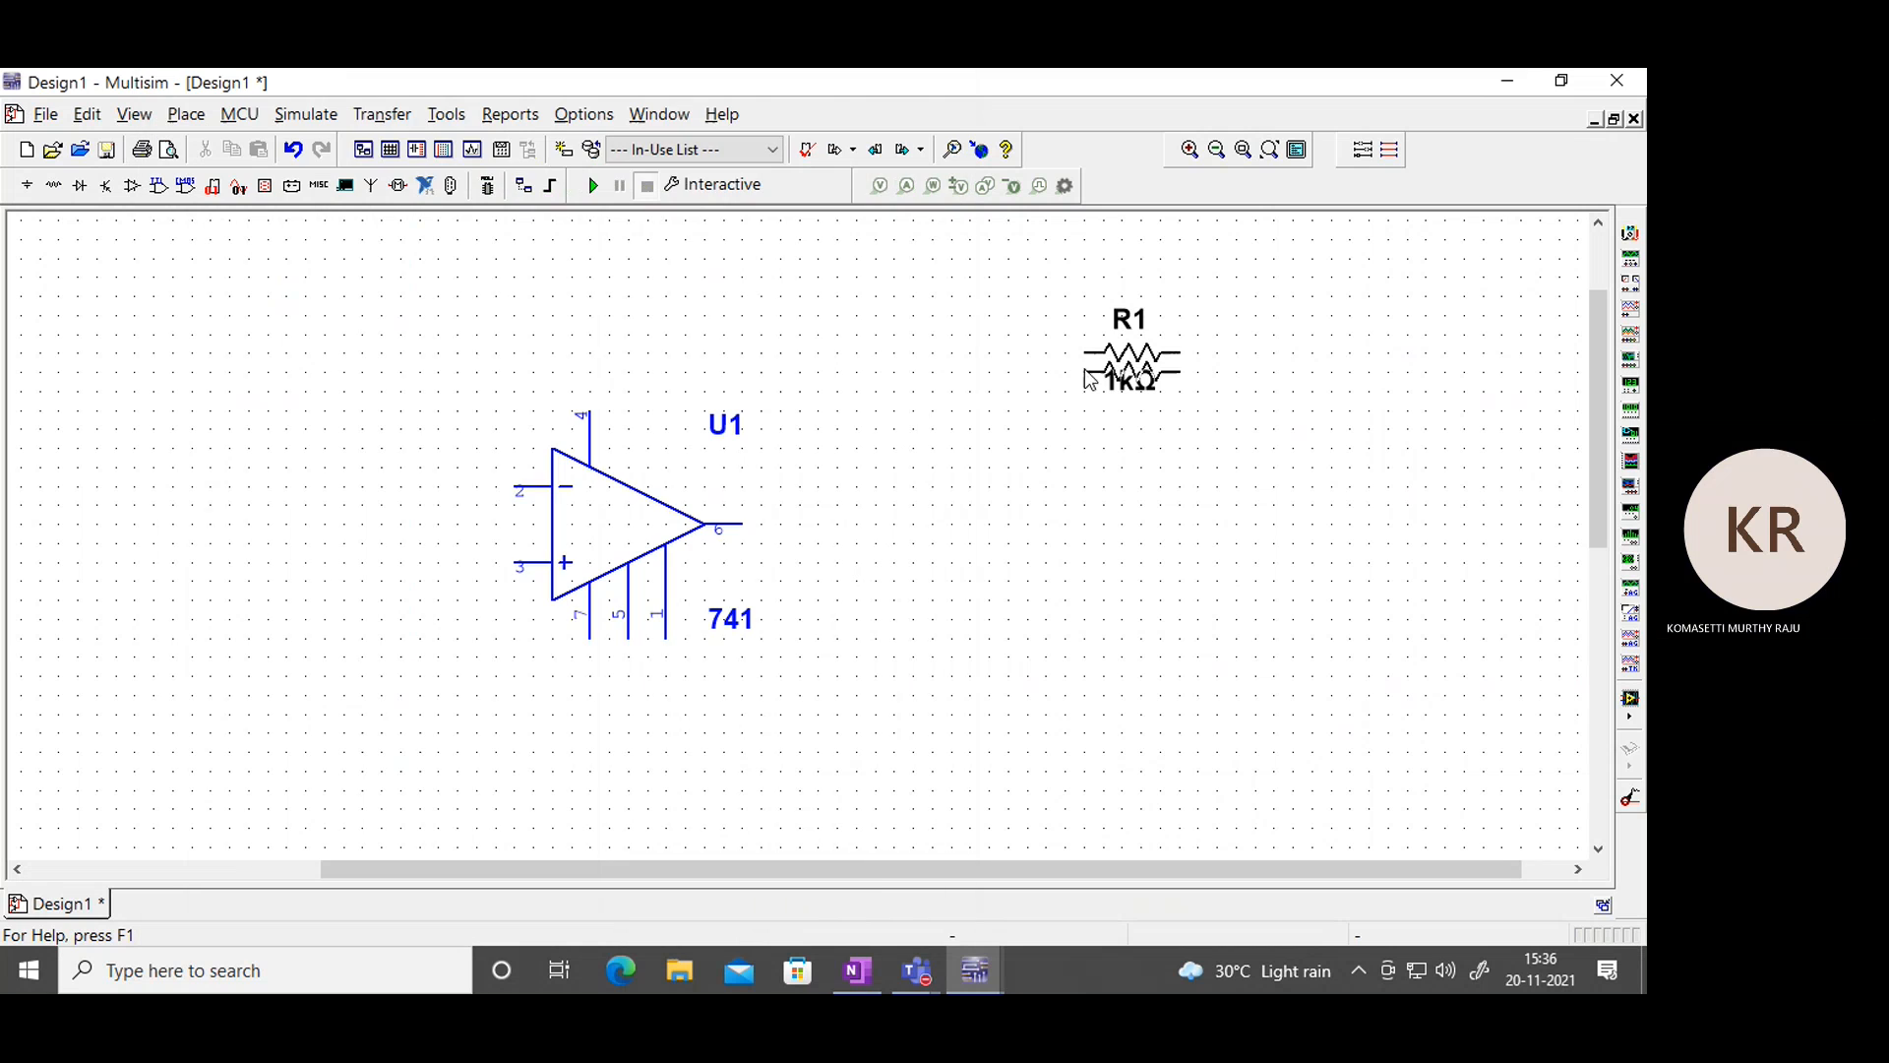
click(1115, 461)
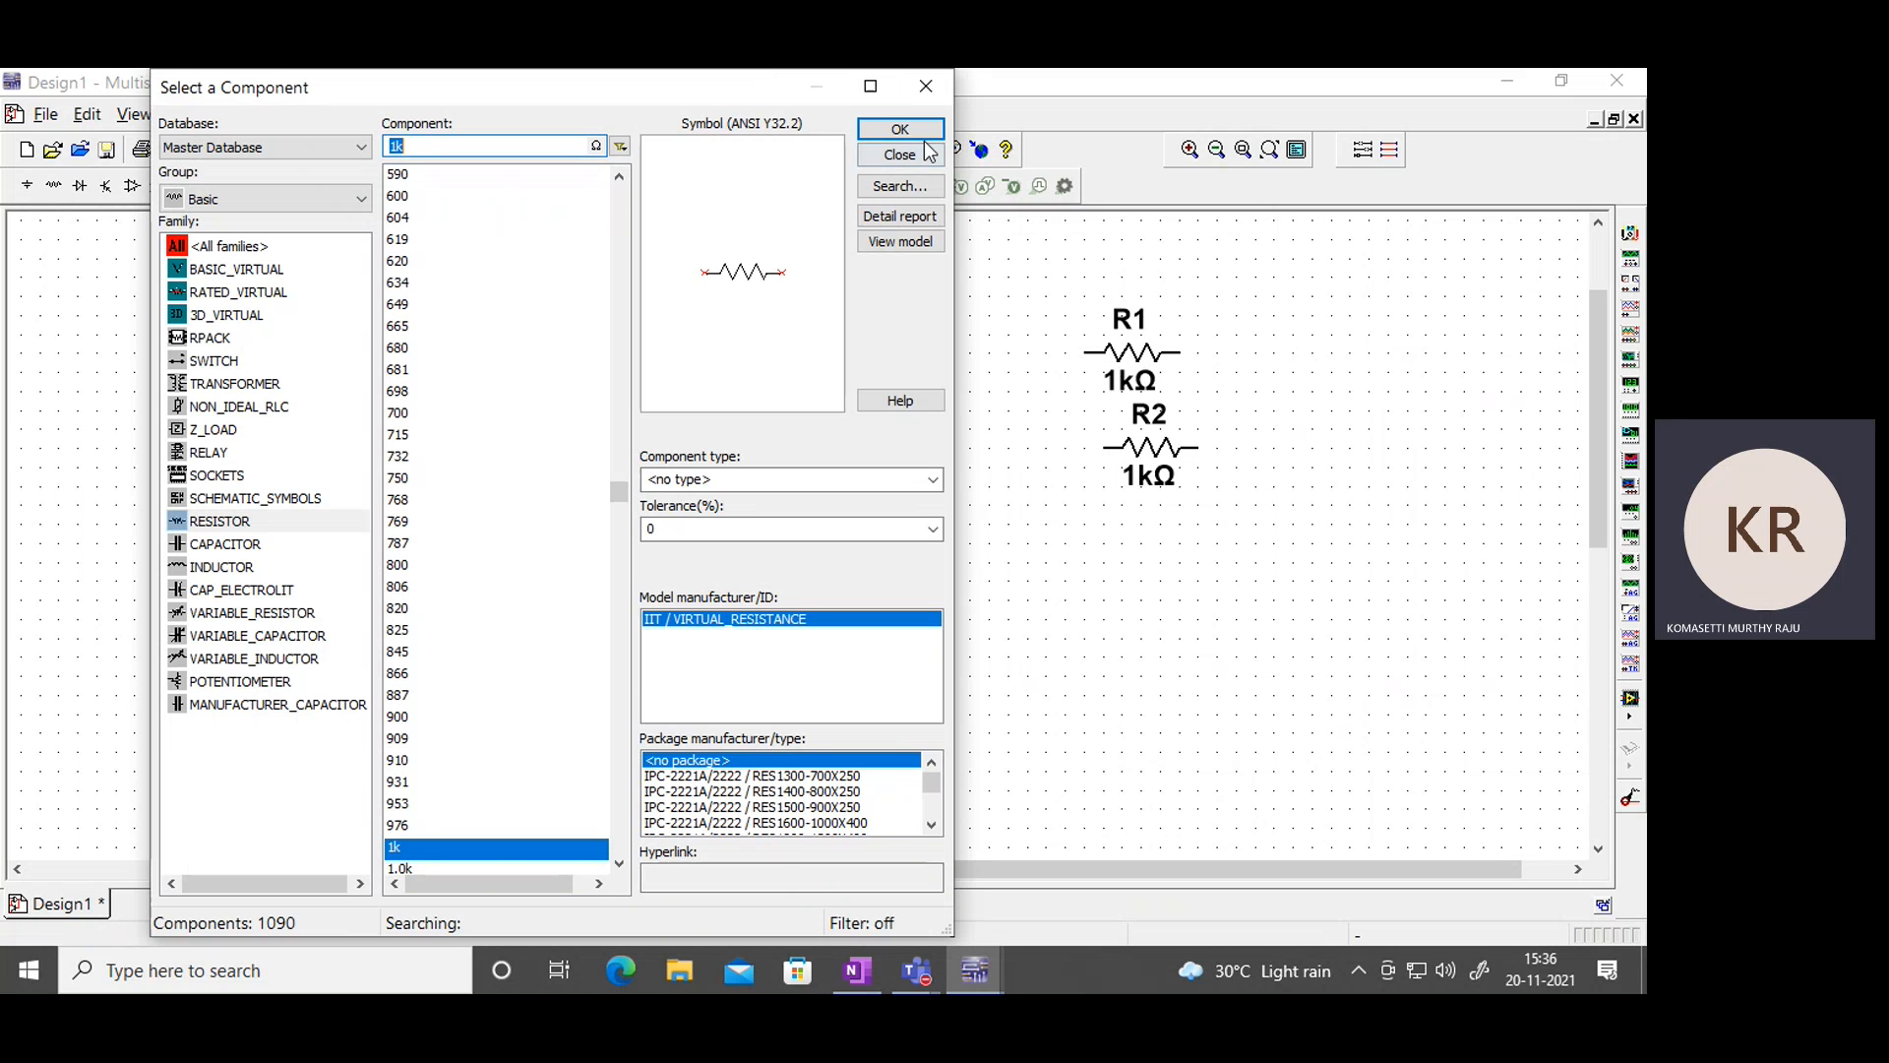
Place a third 1 kΩ resistor below the other two, and a 1 kΩ potentiometer from the POTENTIOMETER family beside the resistors.
click(922, 138)
click(1112, 534)
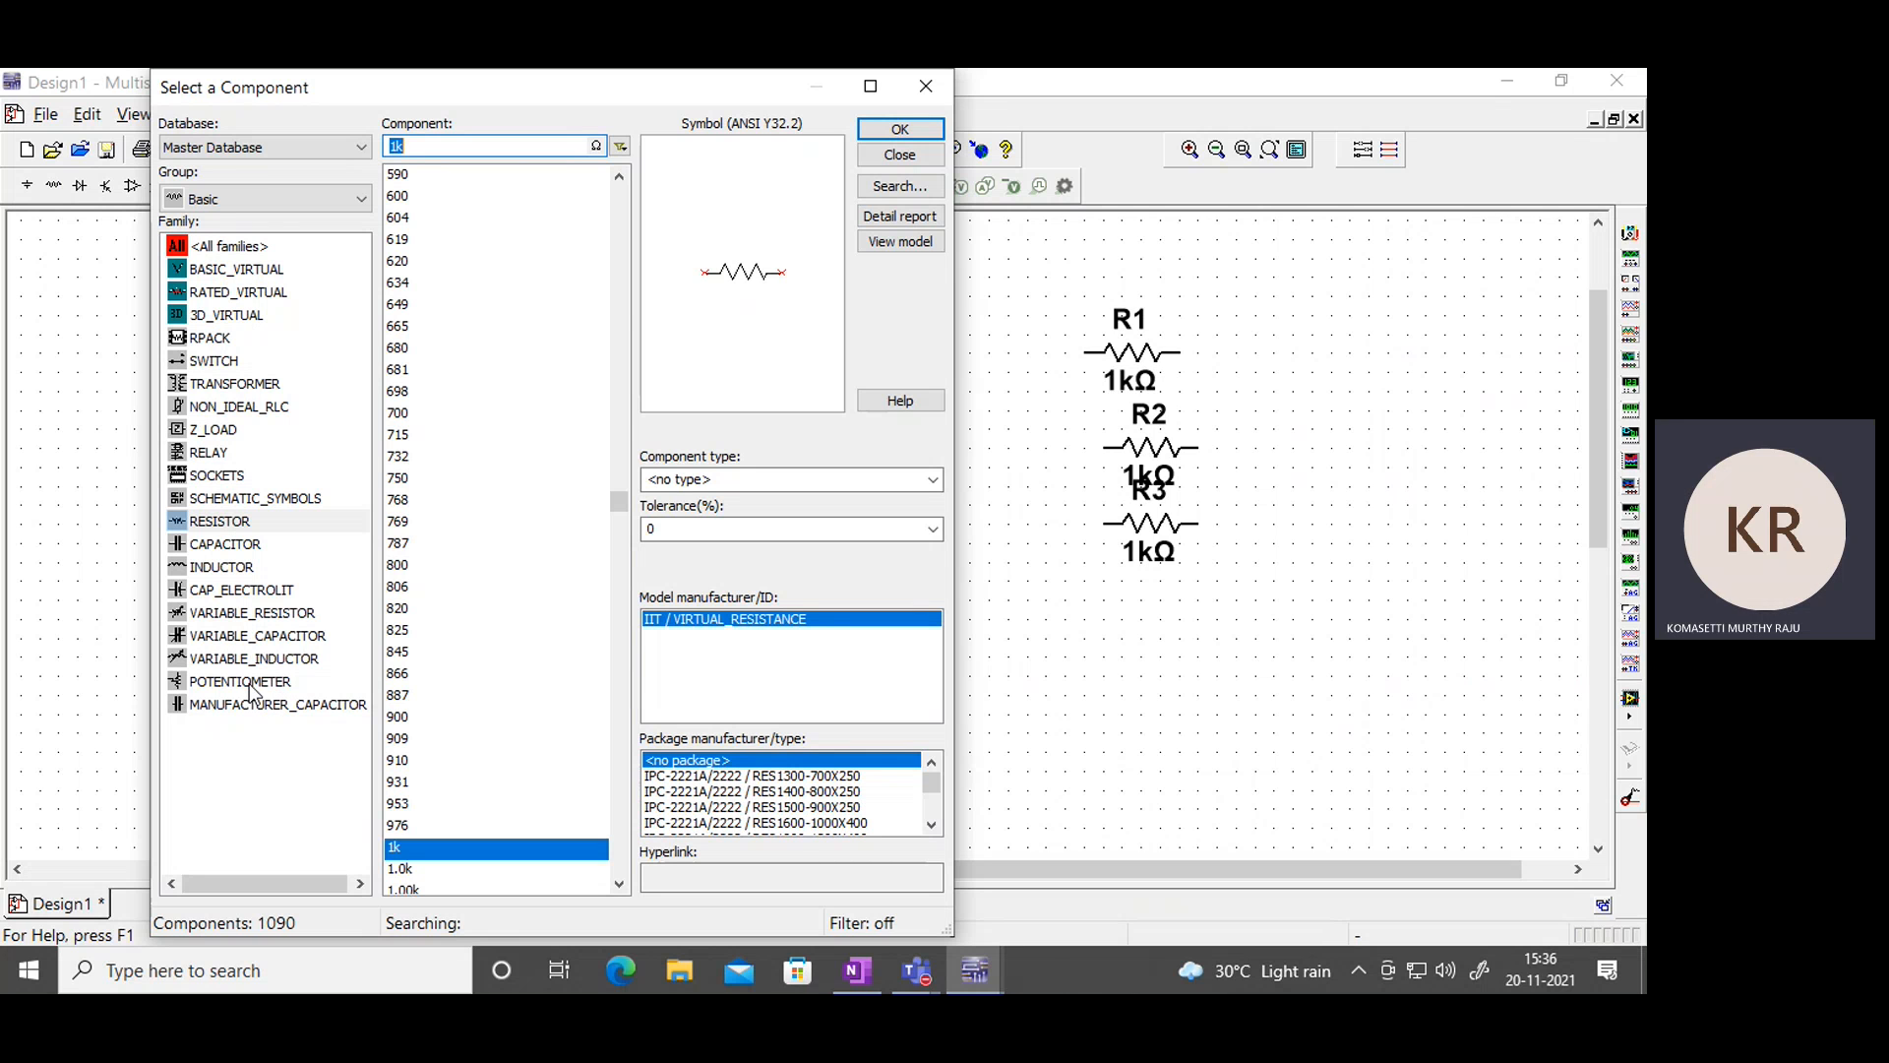
click(246, 682)
click(900, 129)
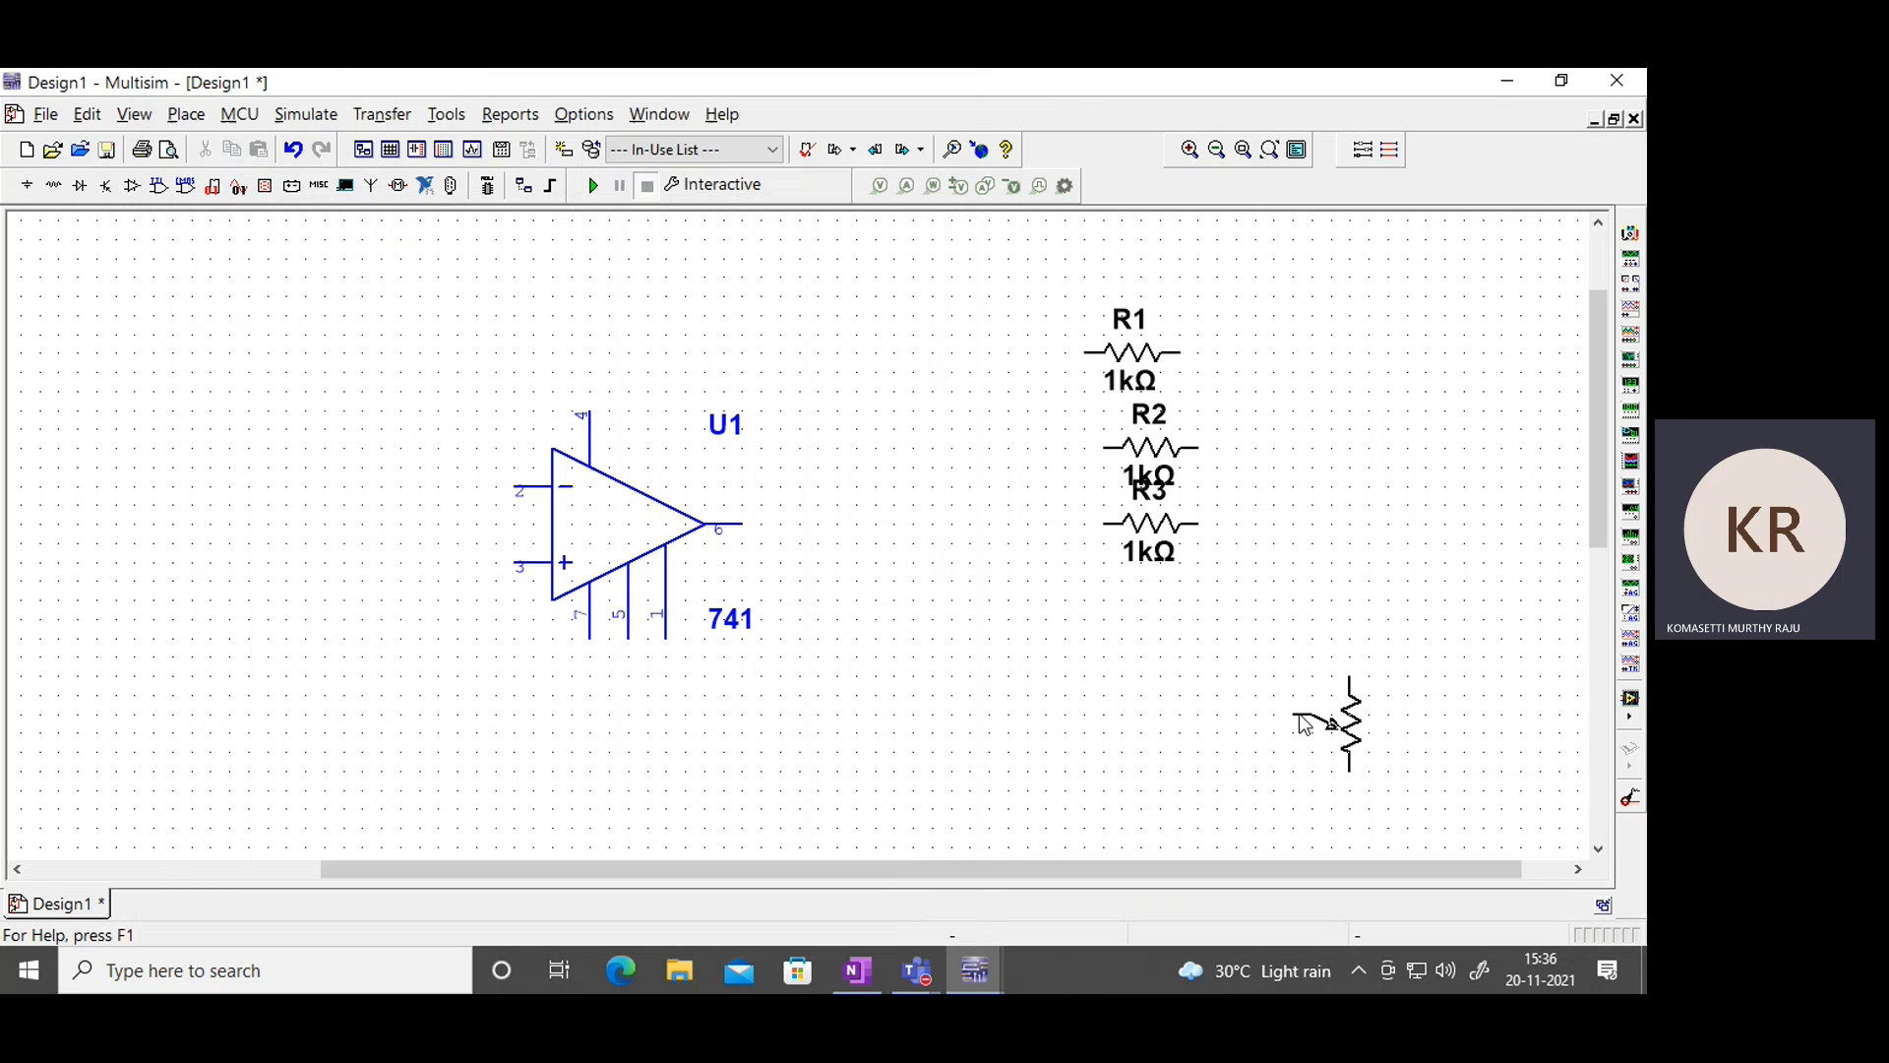
key(Escape)
click(1289, 351)
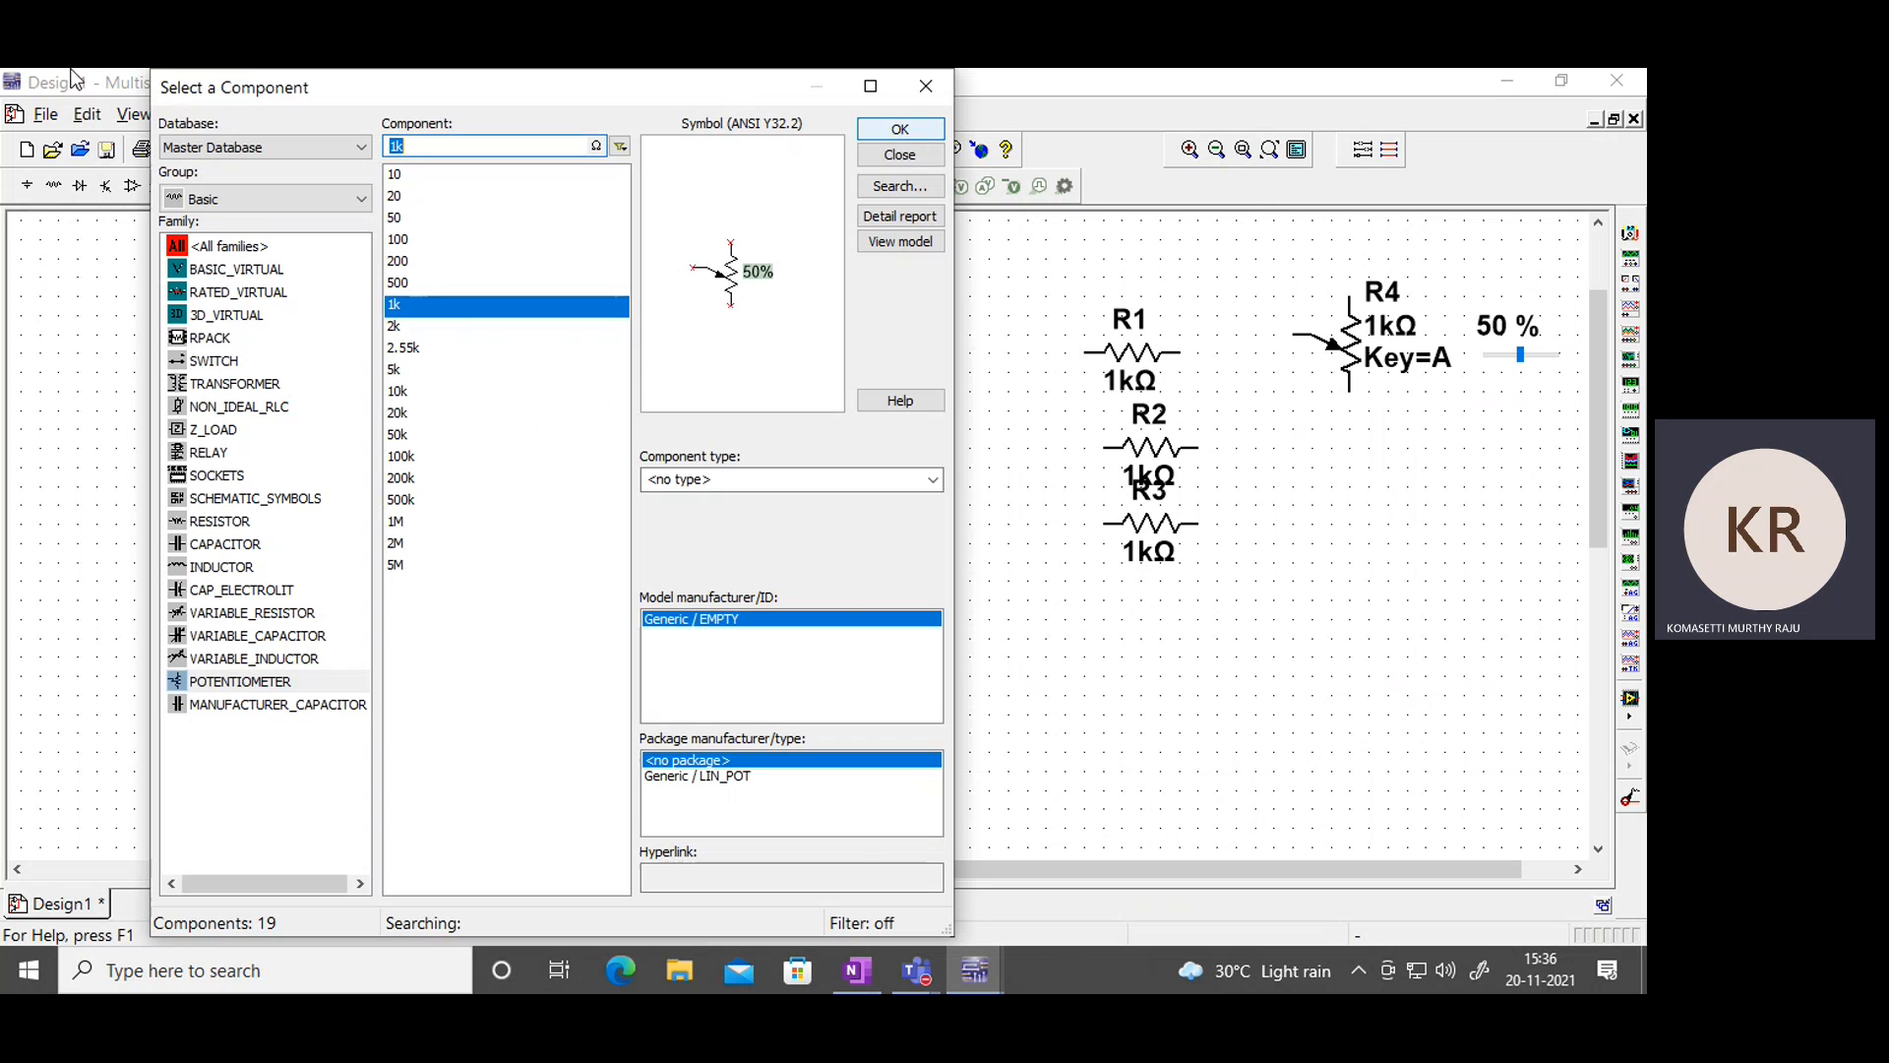
Place two 1 µF capacitors from the CAPACITOR family, one below the other, under the potentiometer.
click(221, 544)
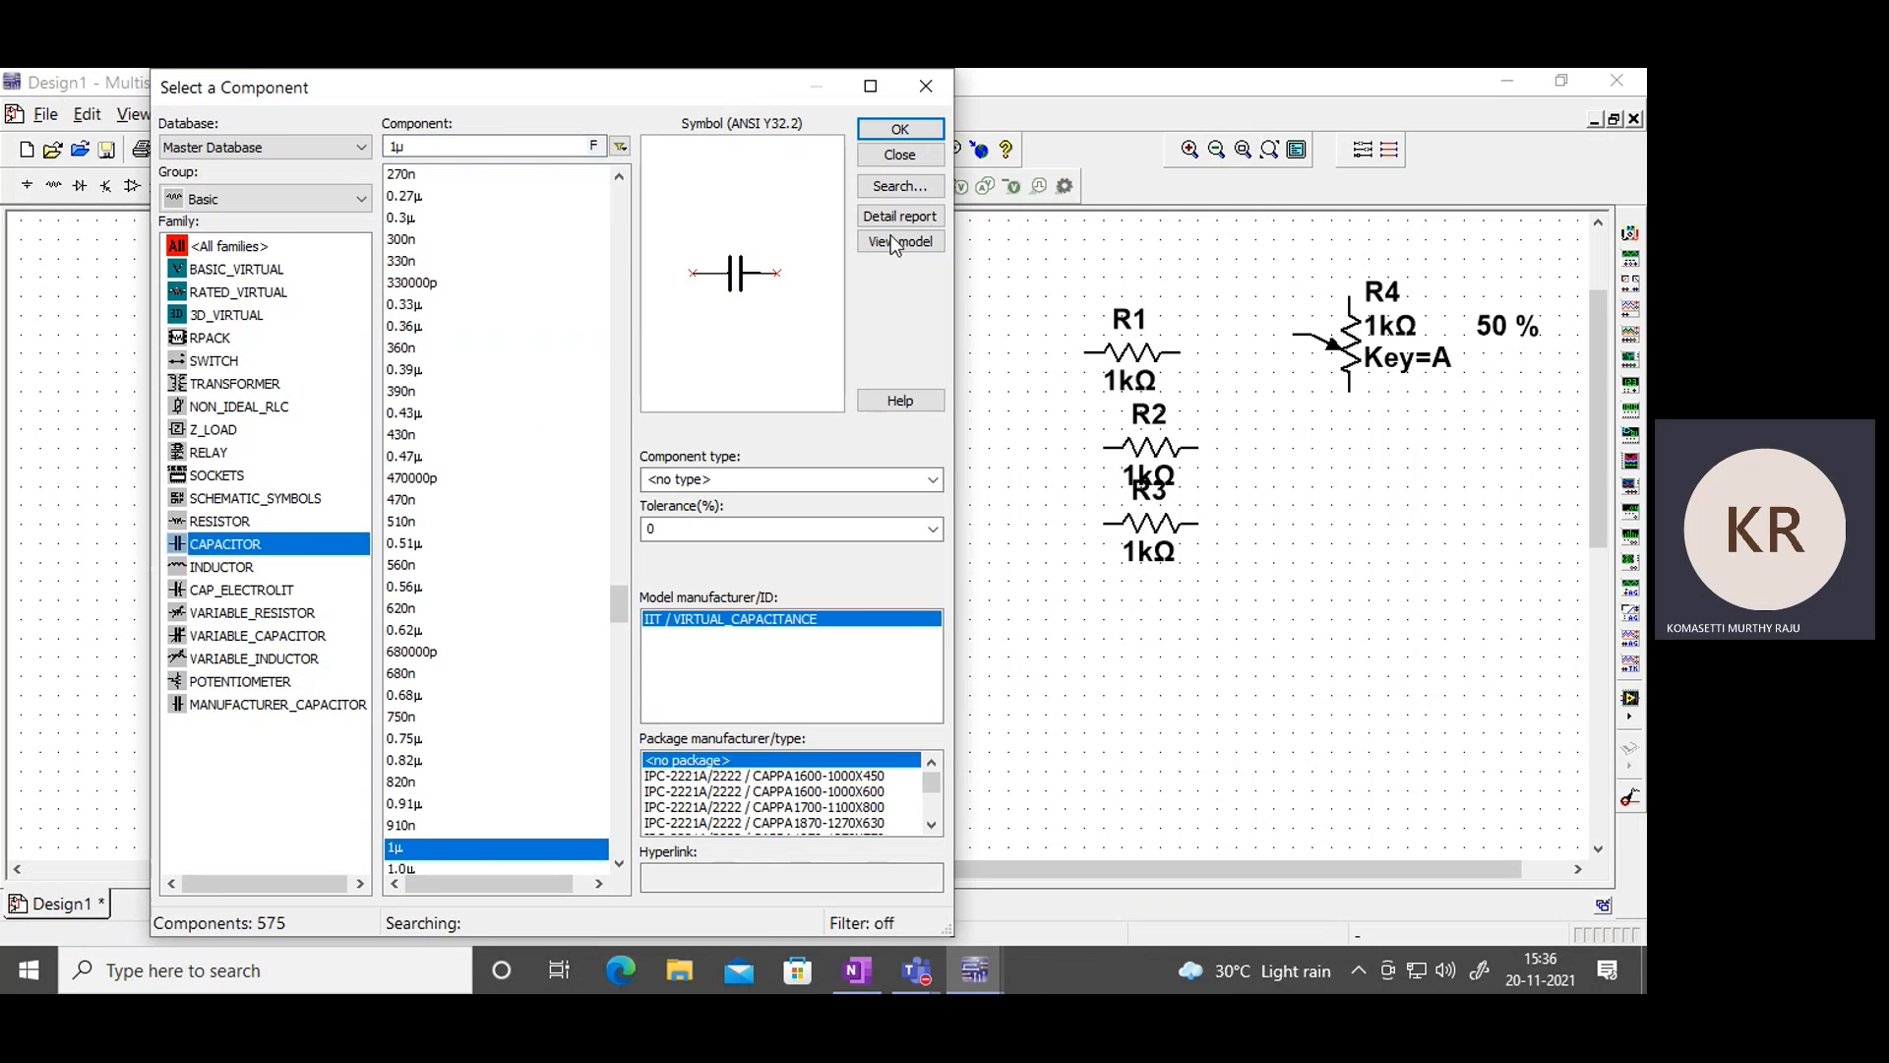
click(899, 129)
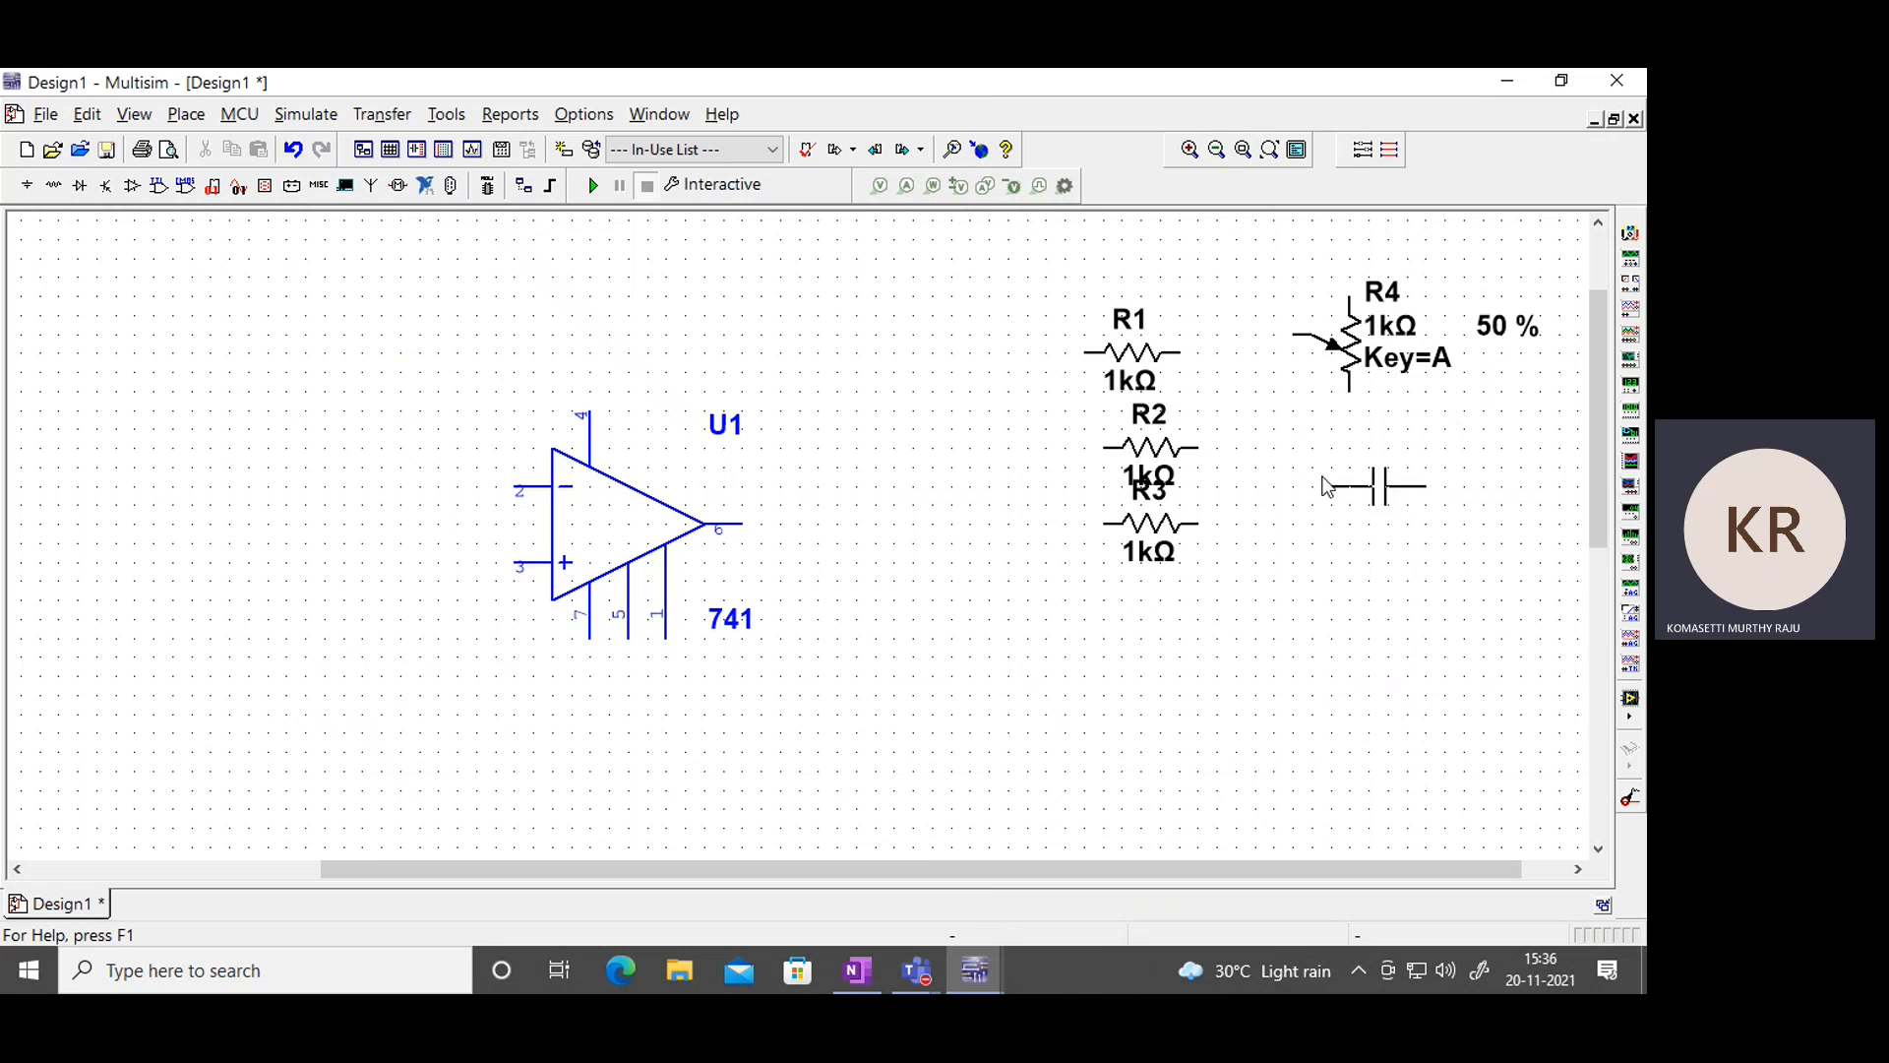
click(1323, 485)
click(899, 129)
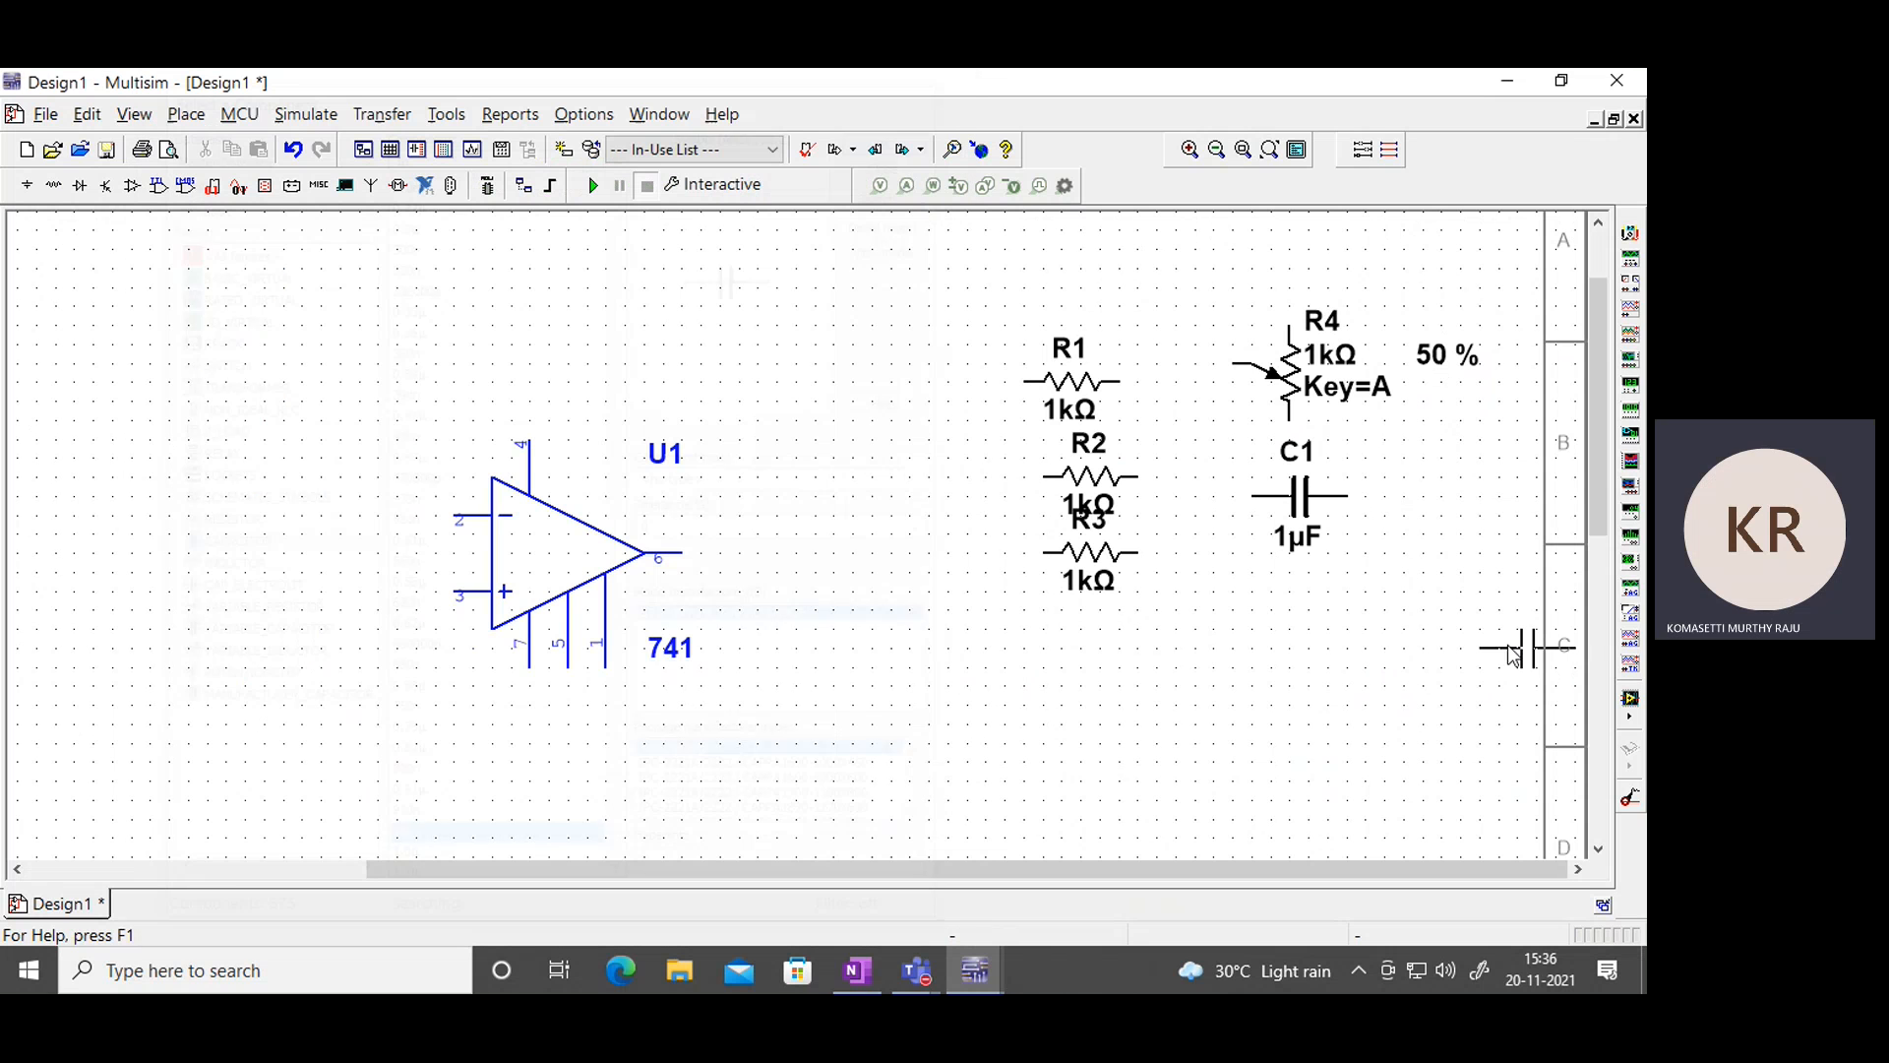
click(1285, 638)
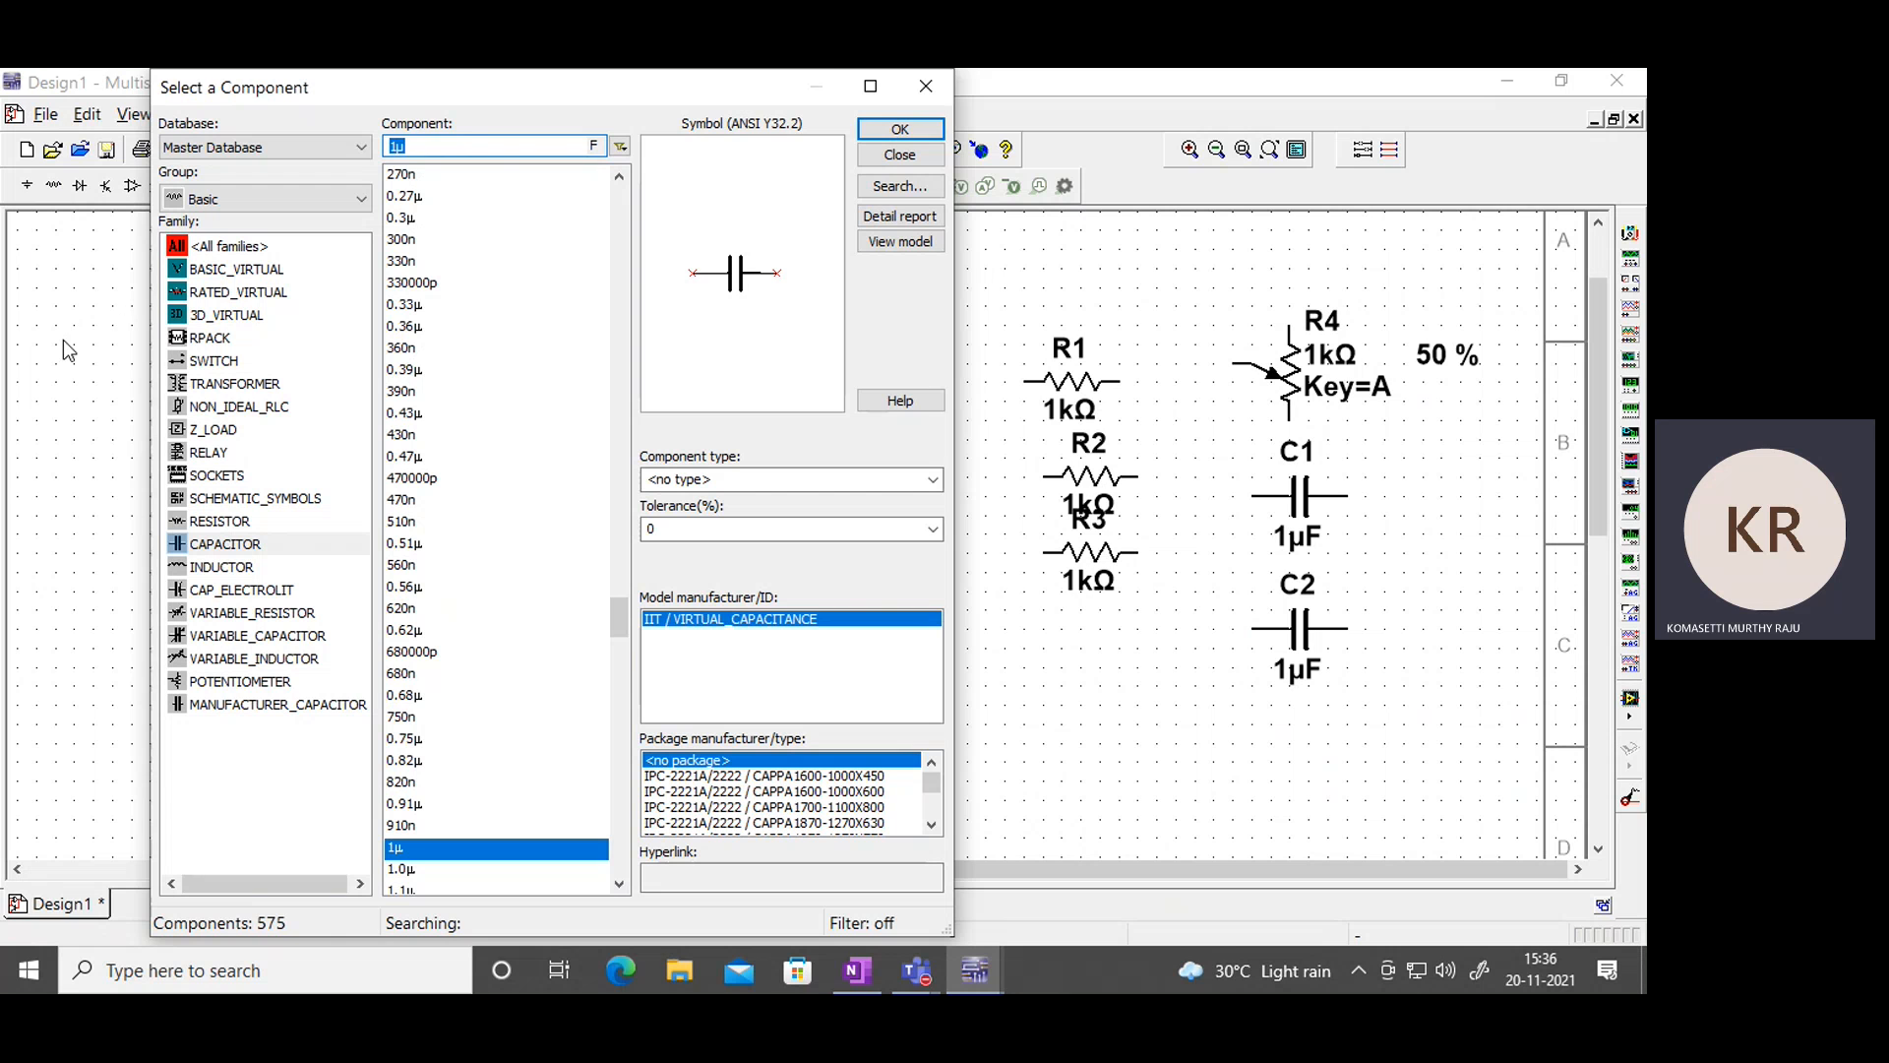
Place two DC_POWER sources from the Sources group's POWER_SOURCES family, one below the other, on the op-amp's input side.
click(27, 187)
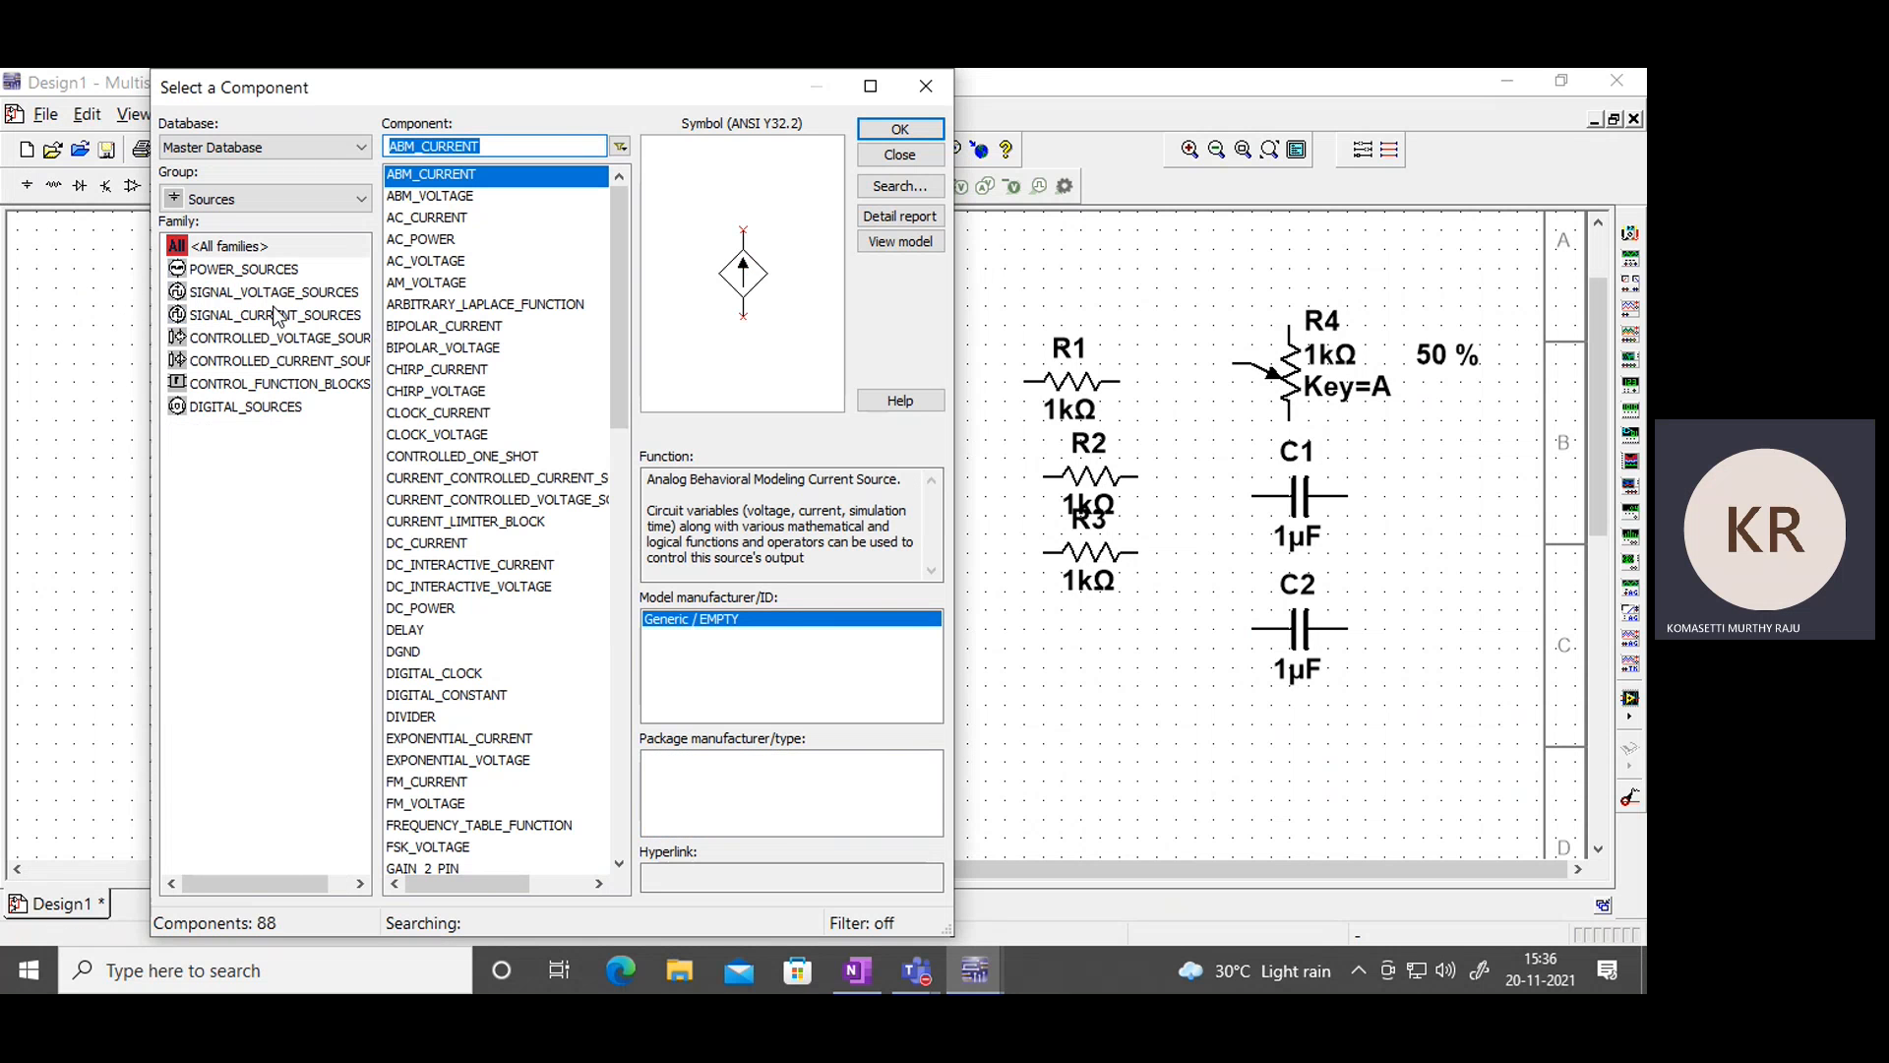
click(275, 275)
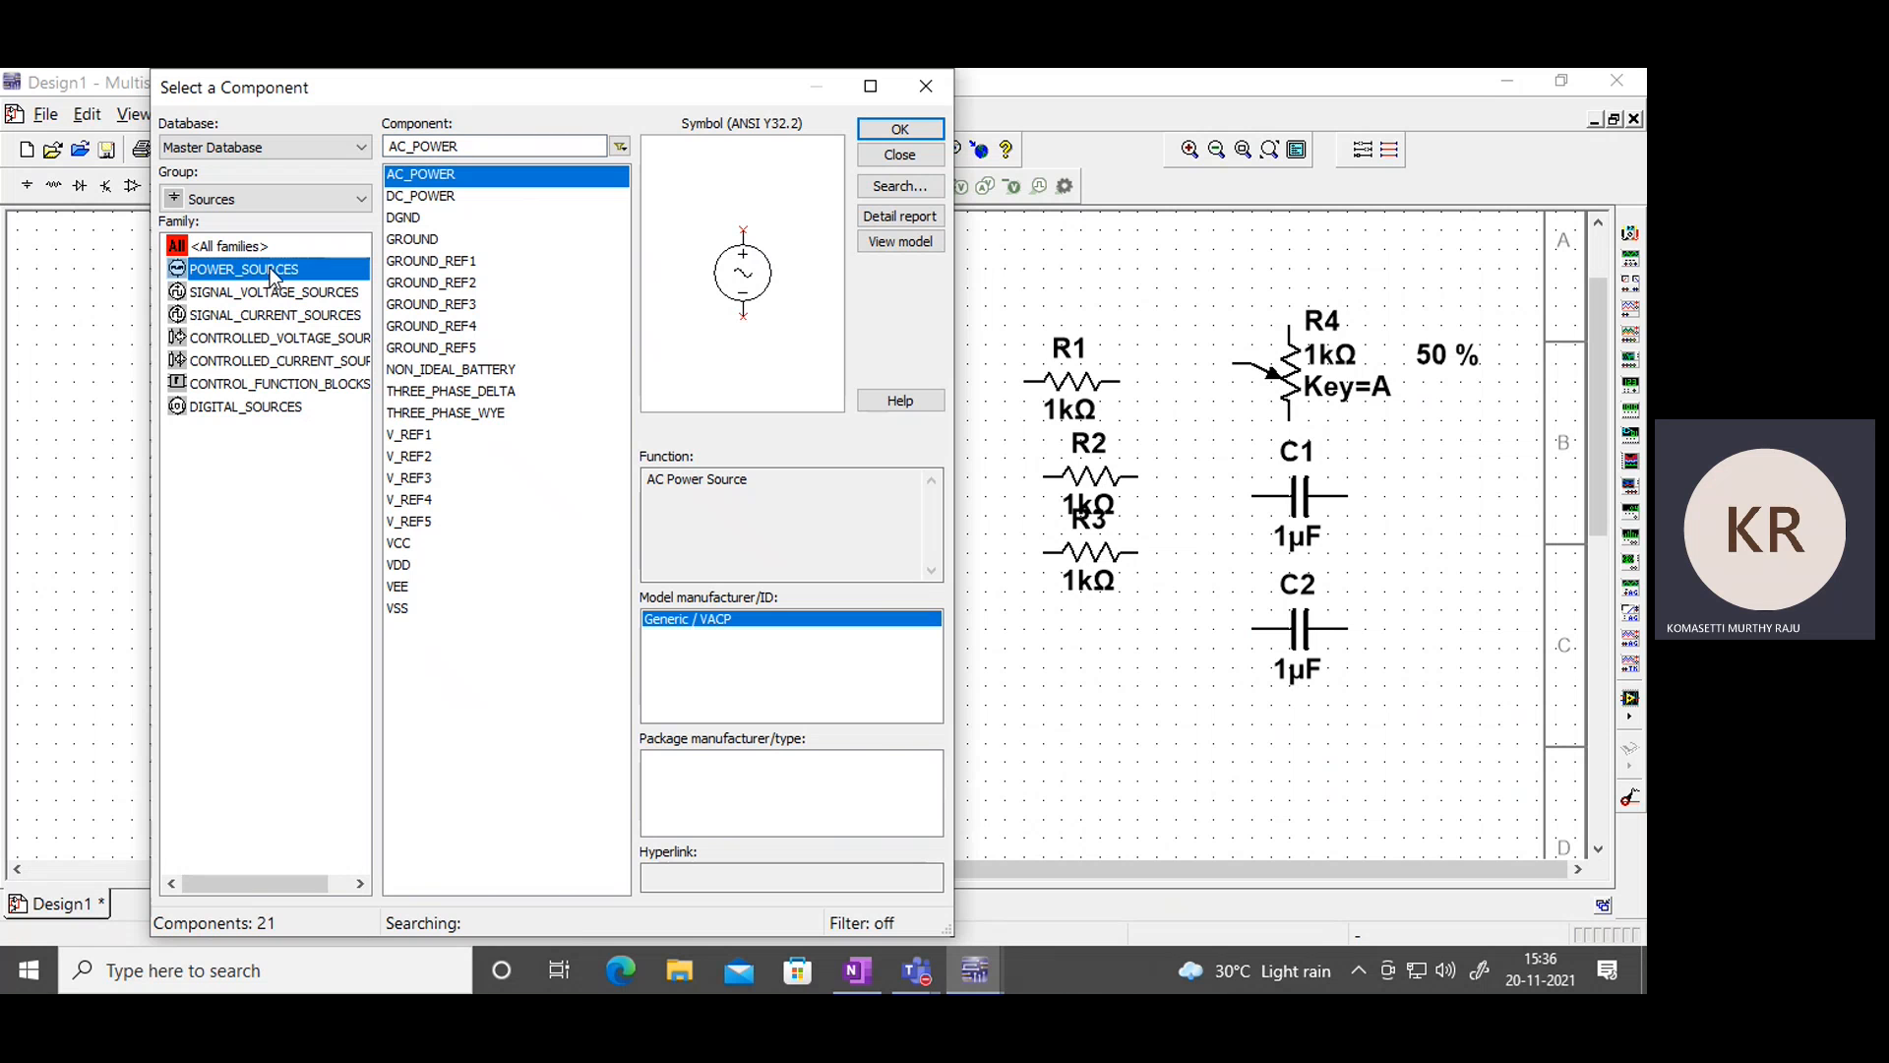
click(445, 197)
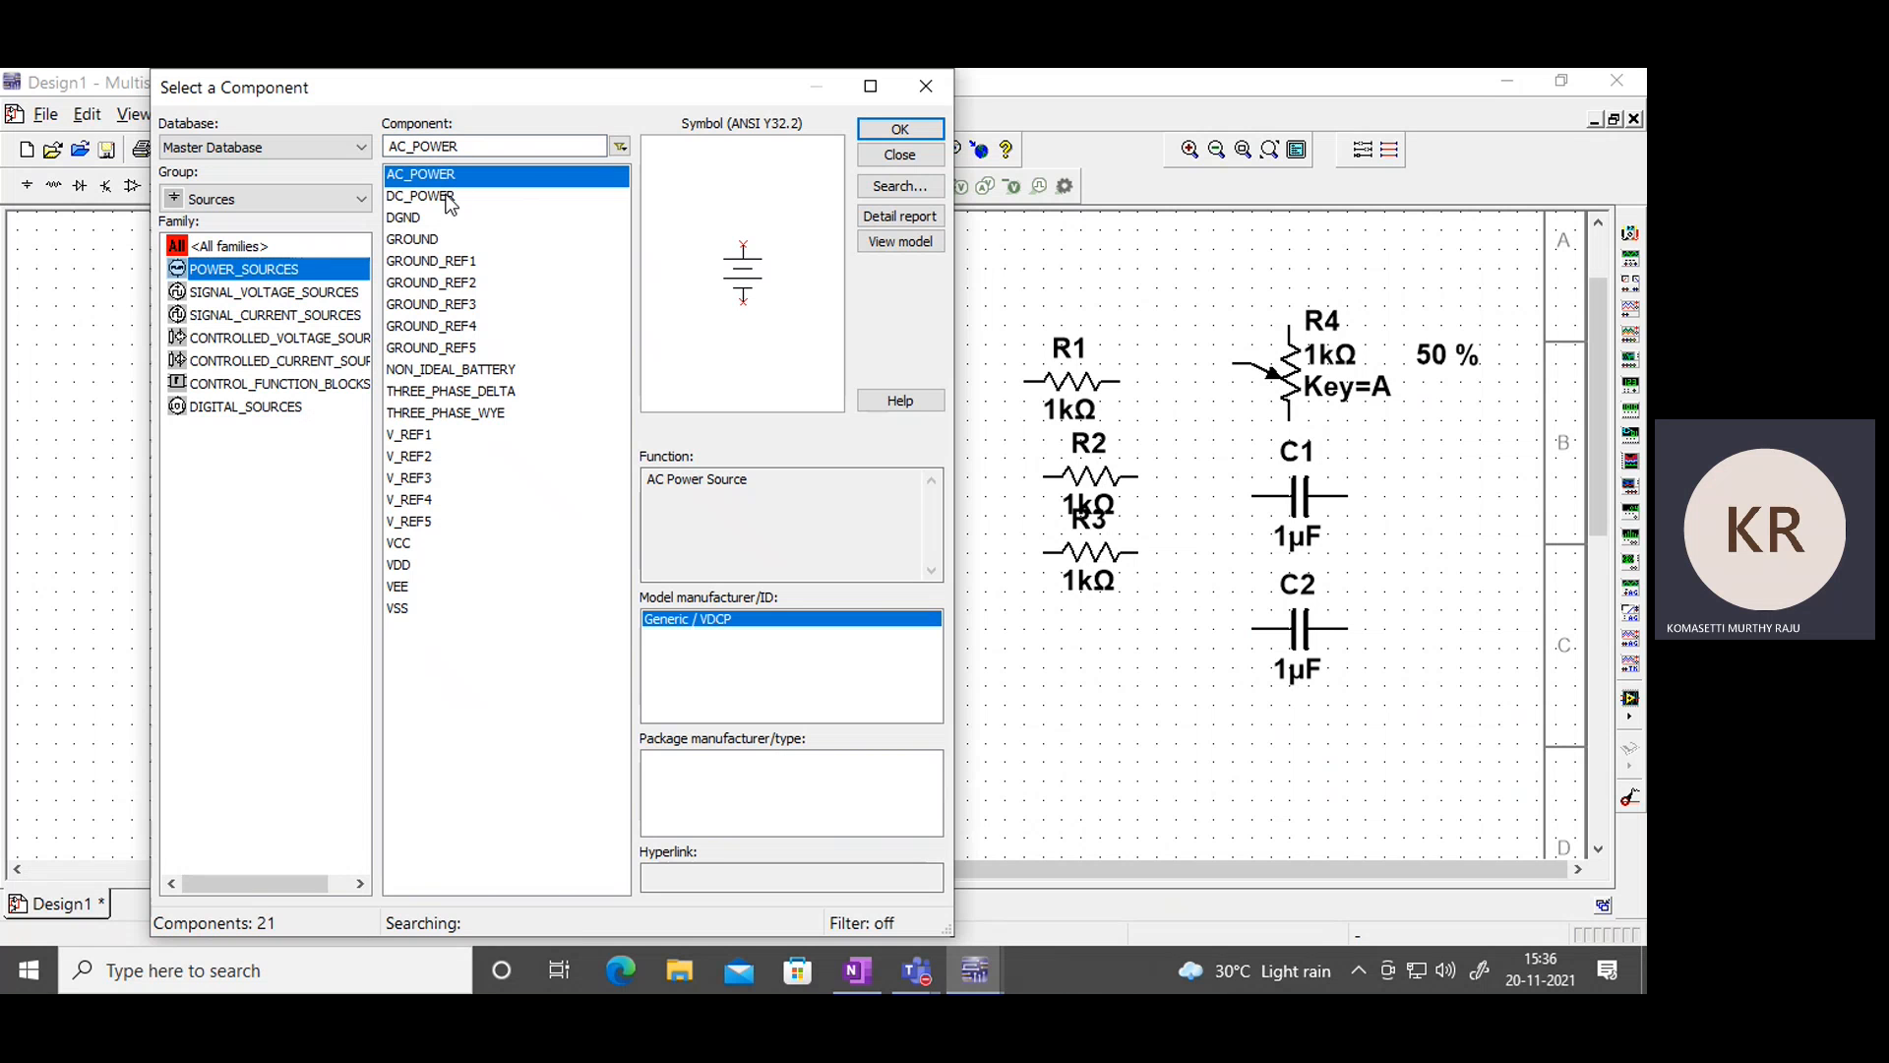
click(872, 139)
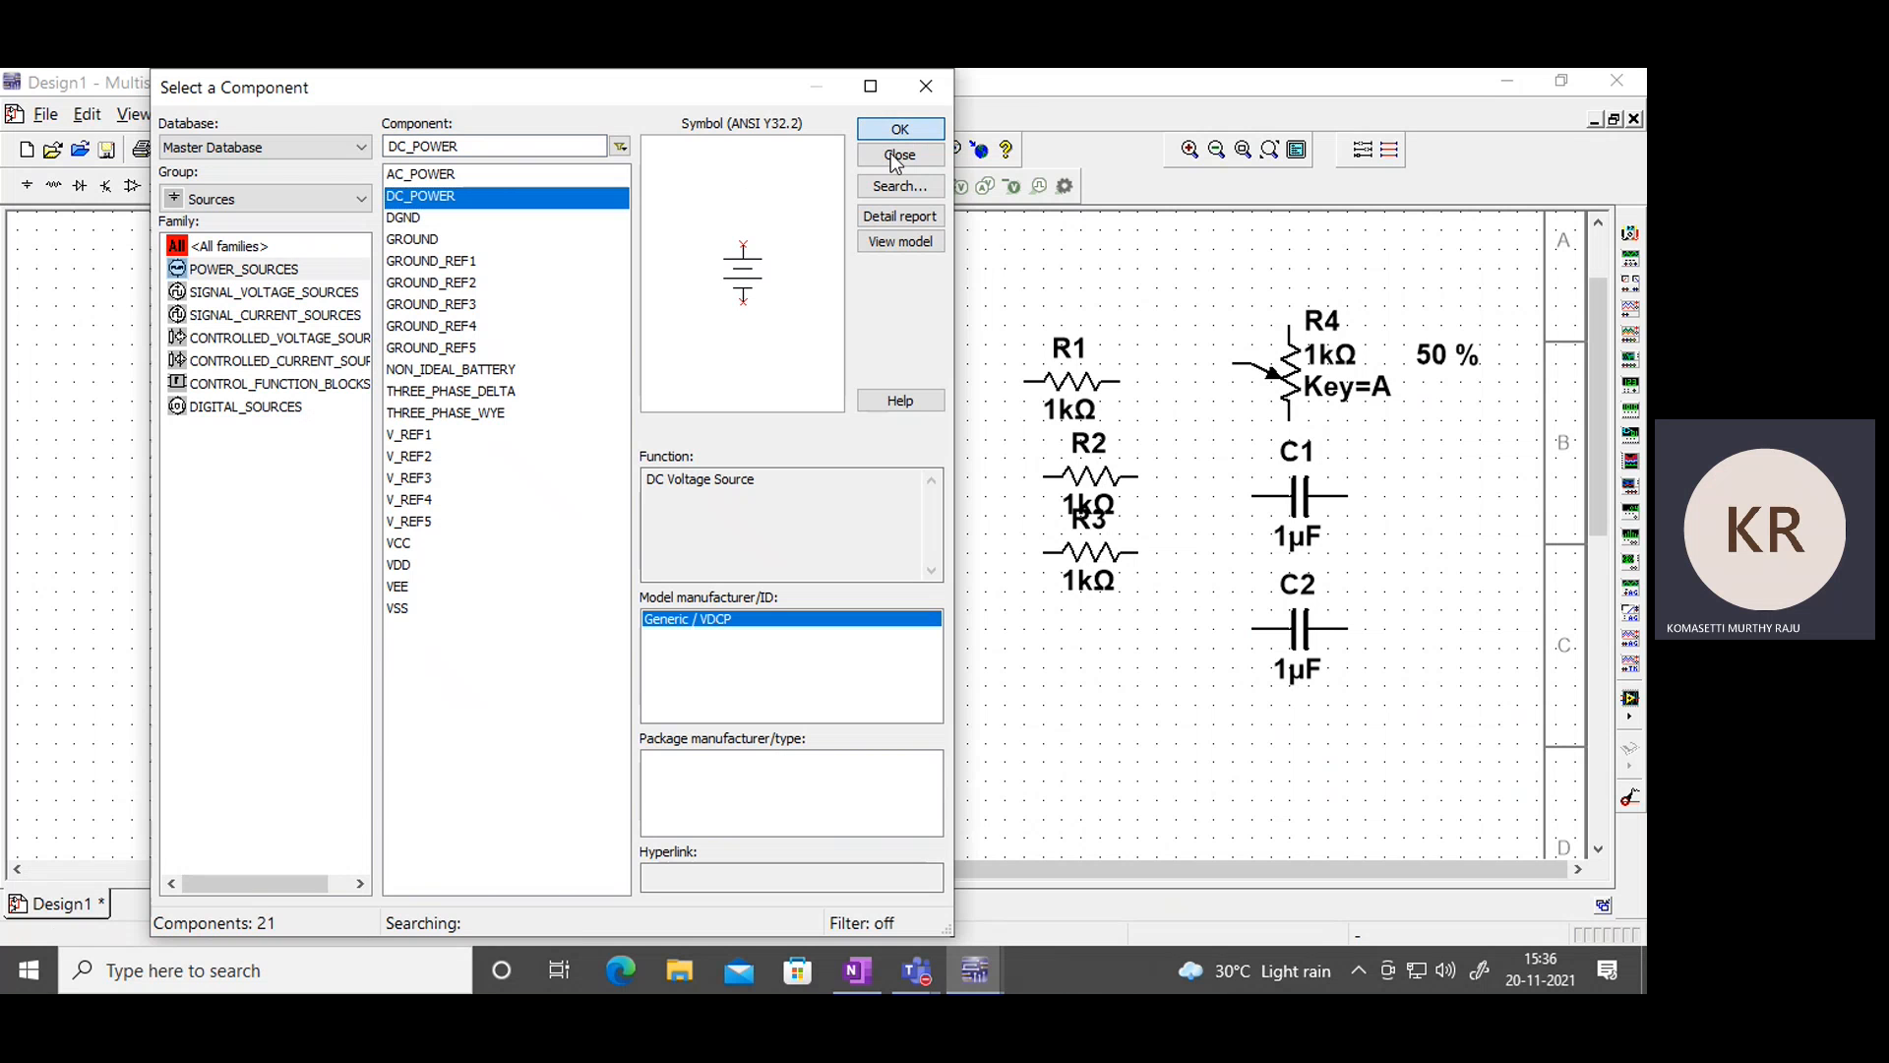
click(153, 595)
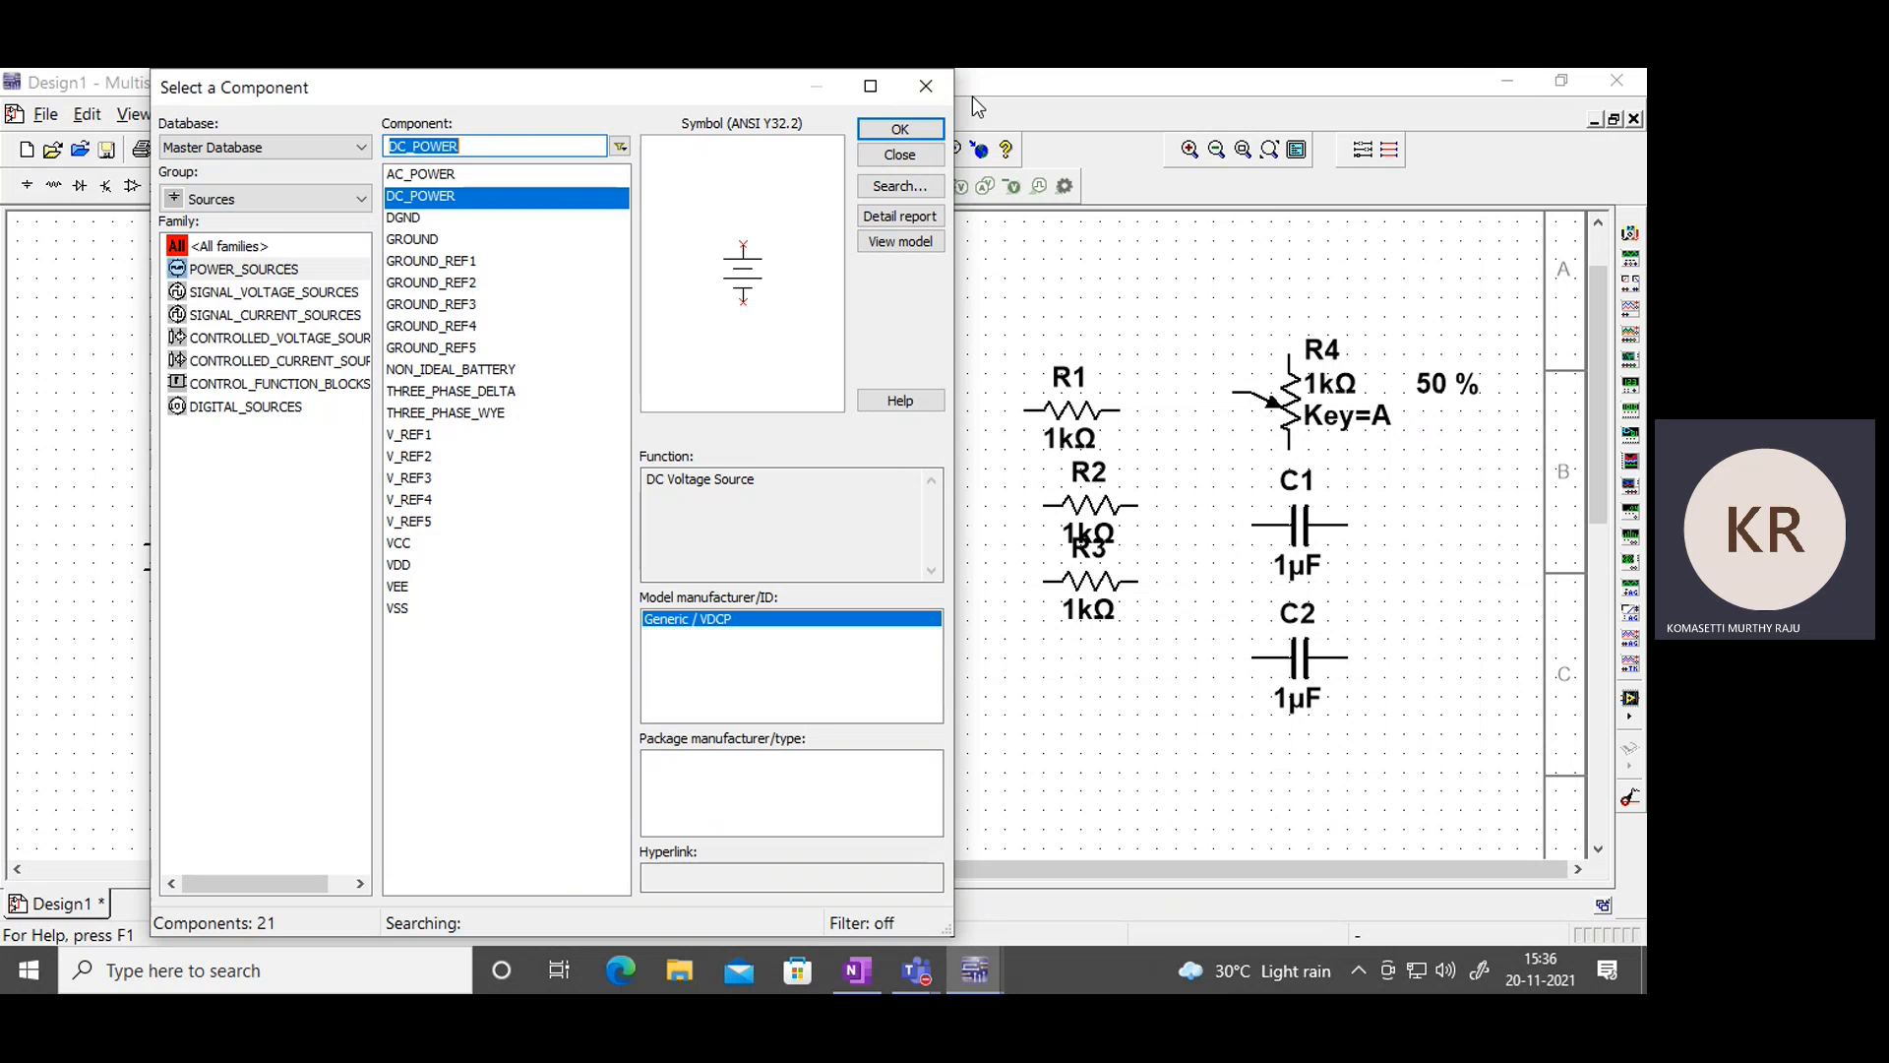
click(900, 155)
click(147, 725)
Place three GROUND symbols from POWER_SOURCES in the empty area below the op-amp, and end component placement.
click(415, 240)
click(899, 130)
scroll(851, 595, down, 5)
click(793, 536)
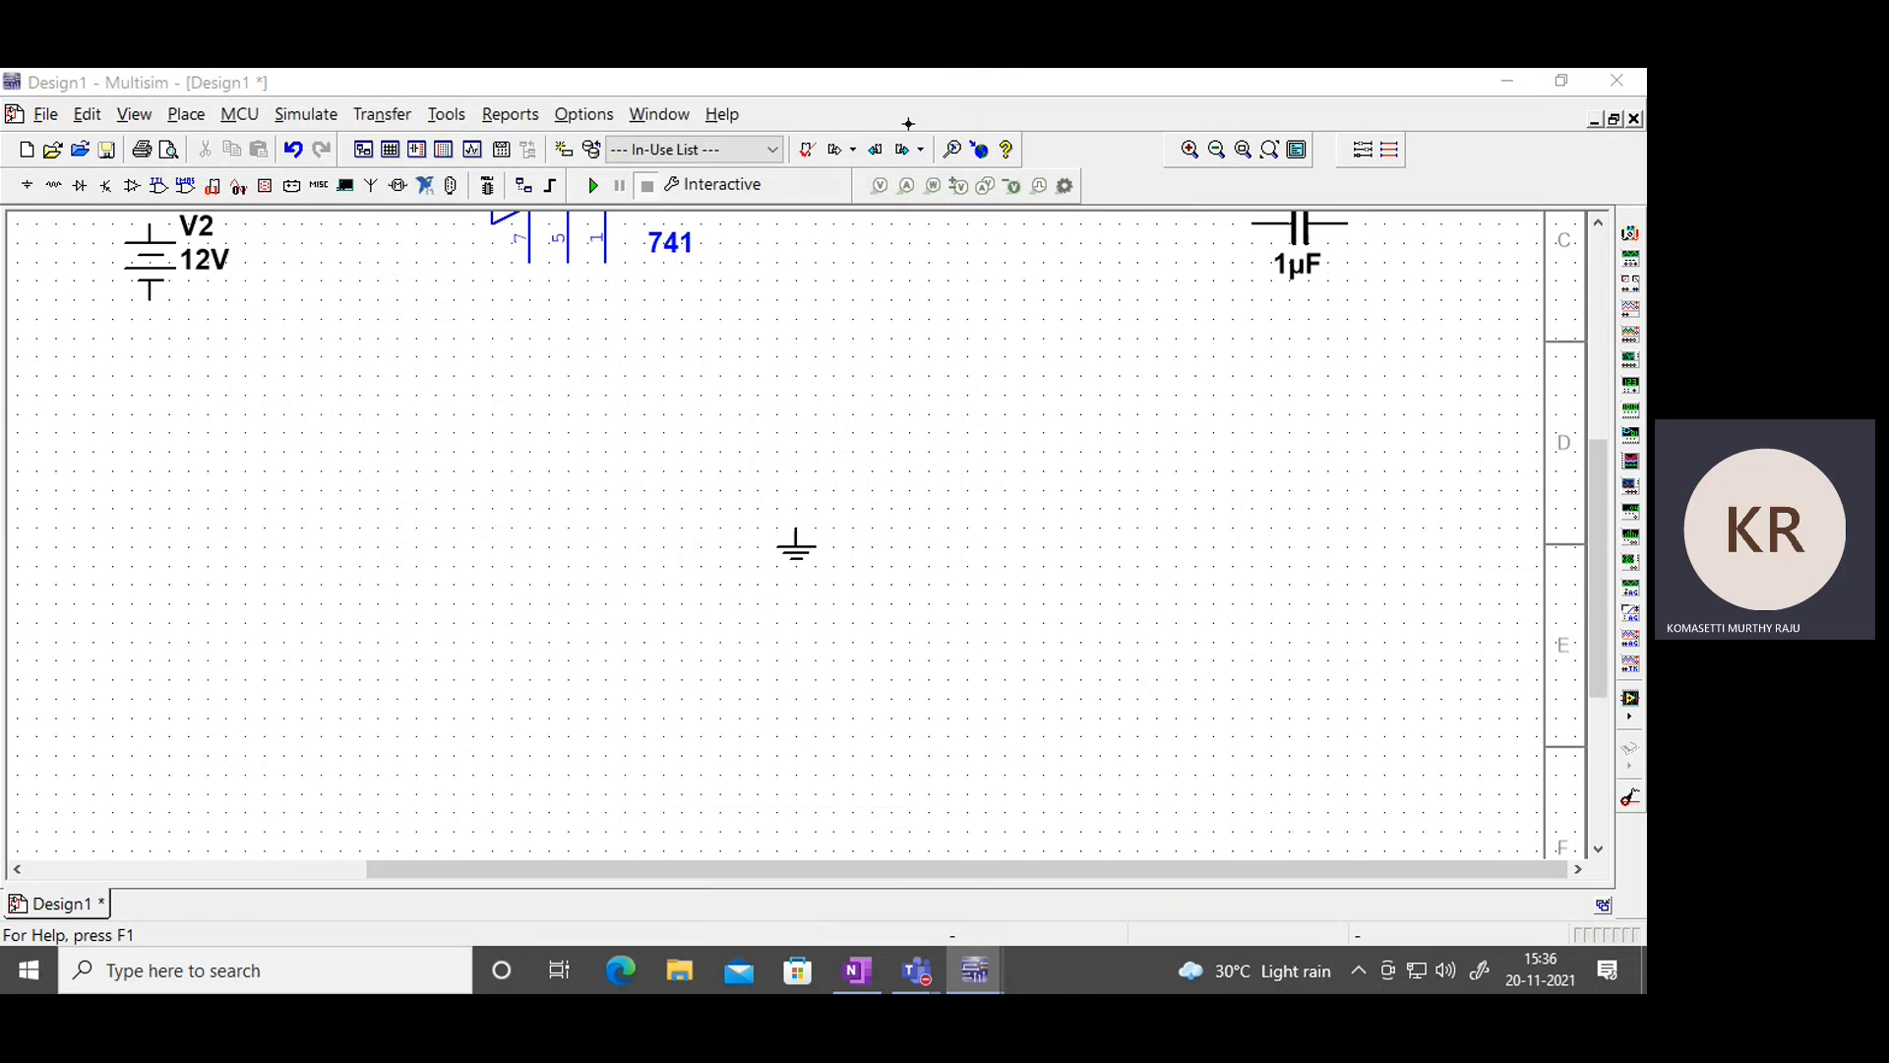
click(912, 136)
click(871, 521)
click(900, 129)
click(985, 557)
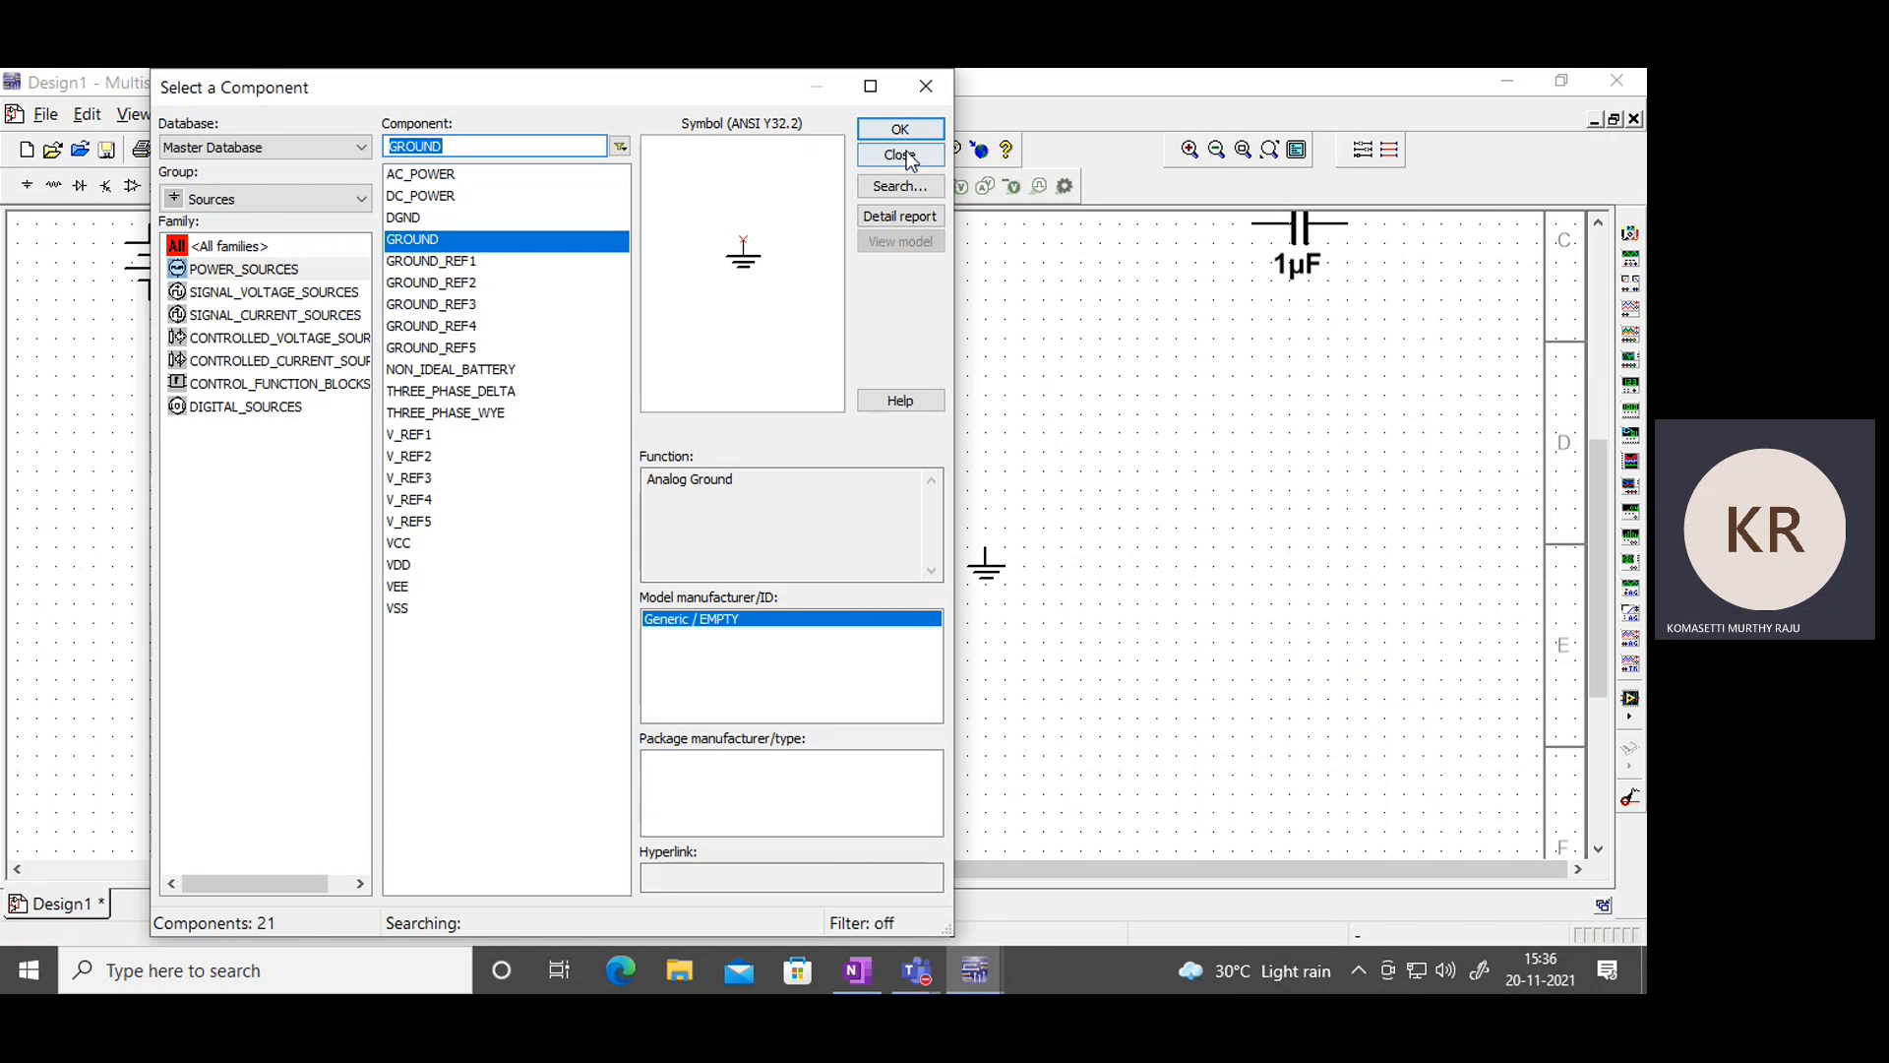
click(901, 155)
Move the 741 op-amp slightly to the right and bring its U1 label down closer to the output pin.
drag(1601, 512, 1609, 353)
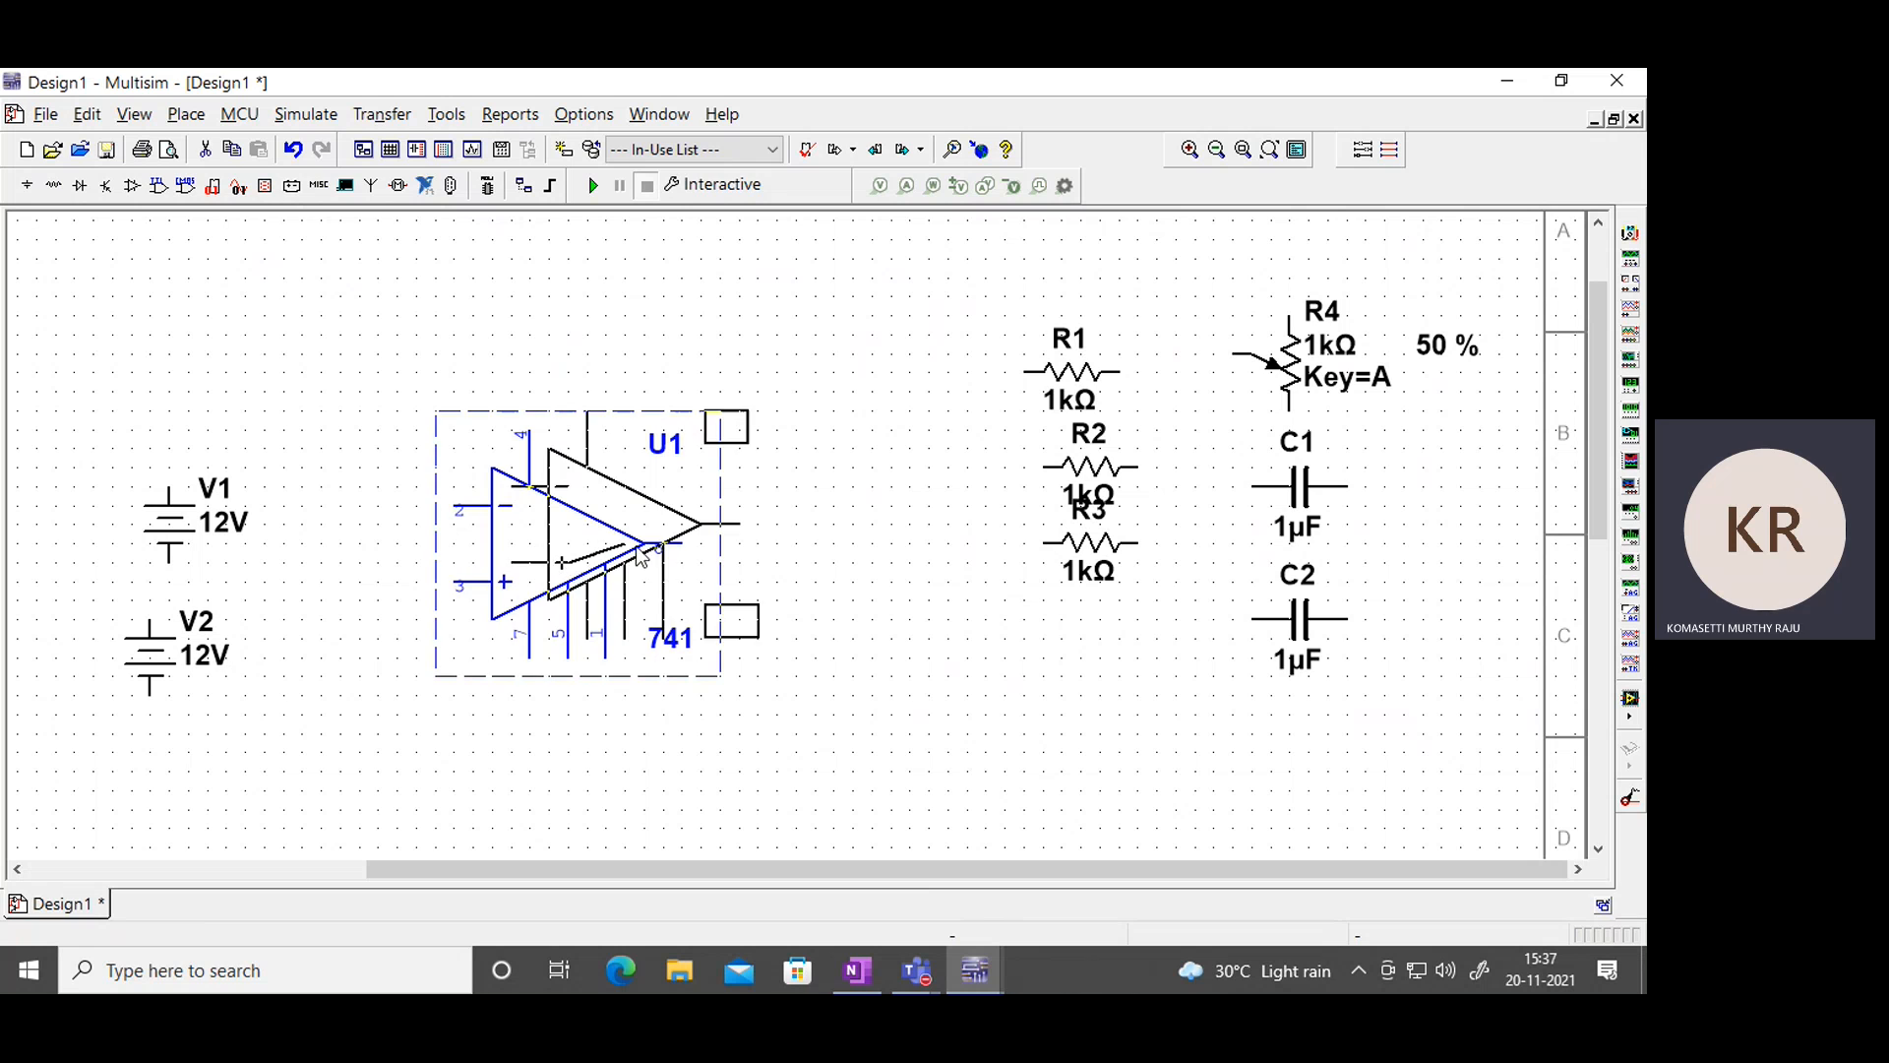
drag(567, 565, 643, 546)
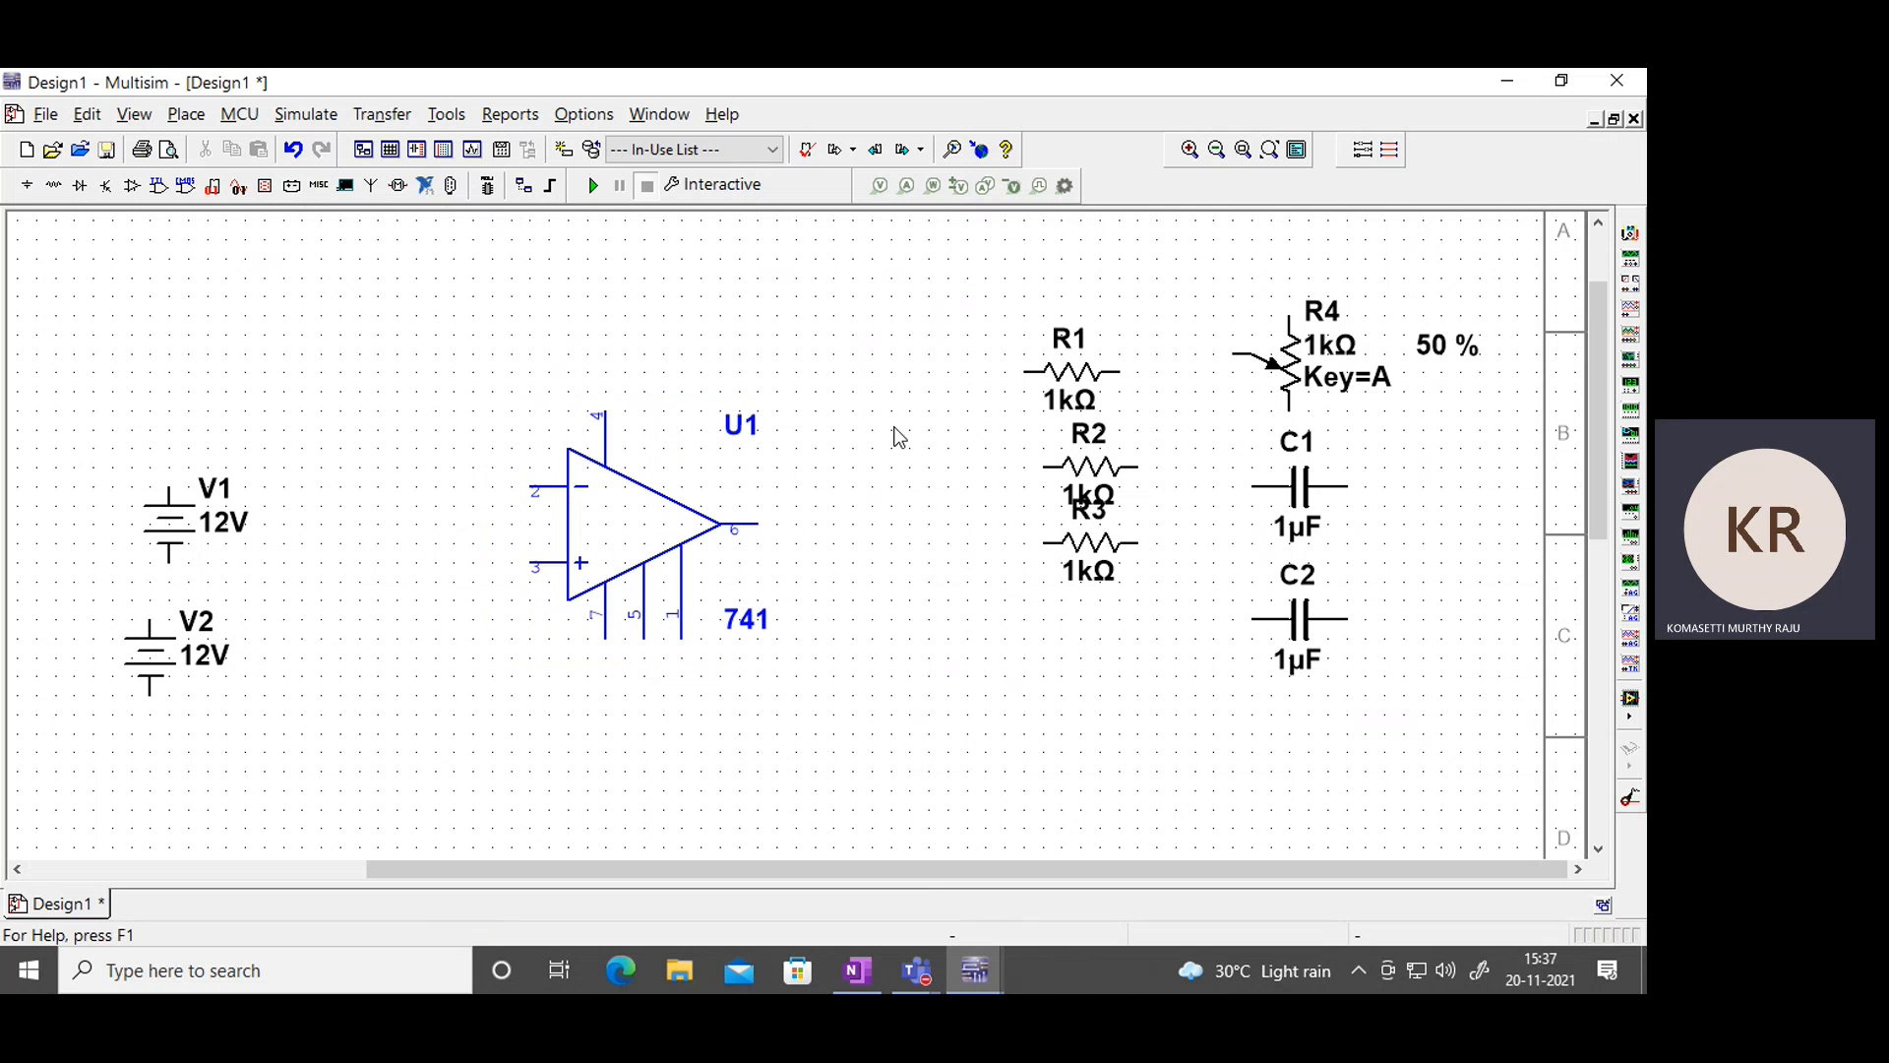
drag(737, 425, 738, 479)
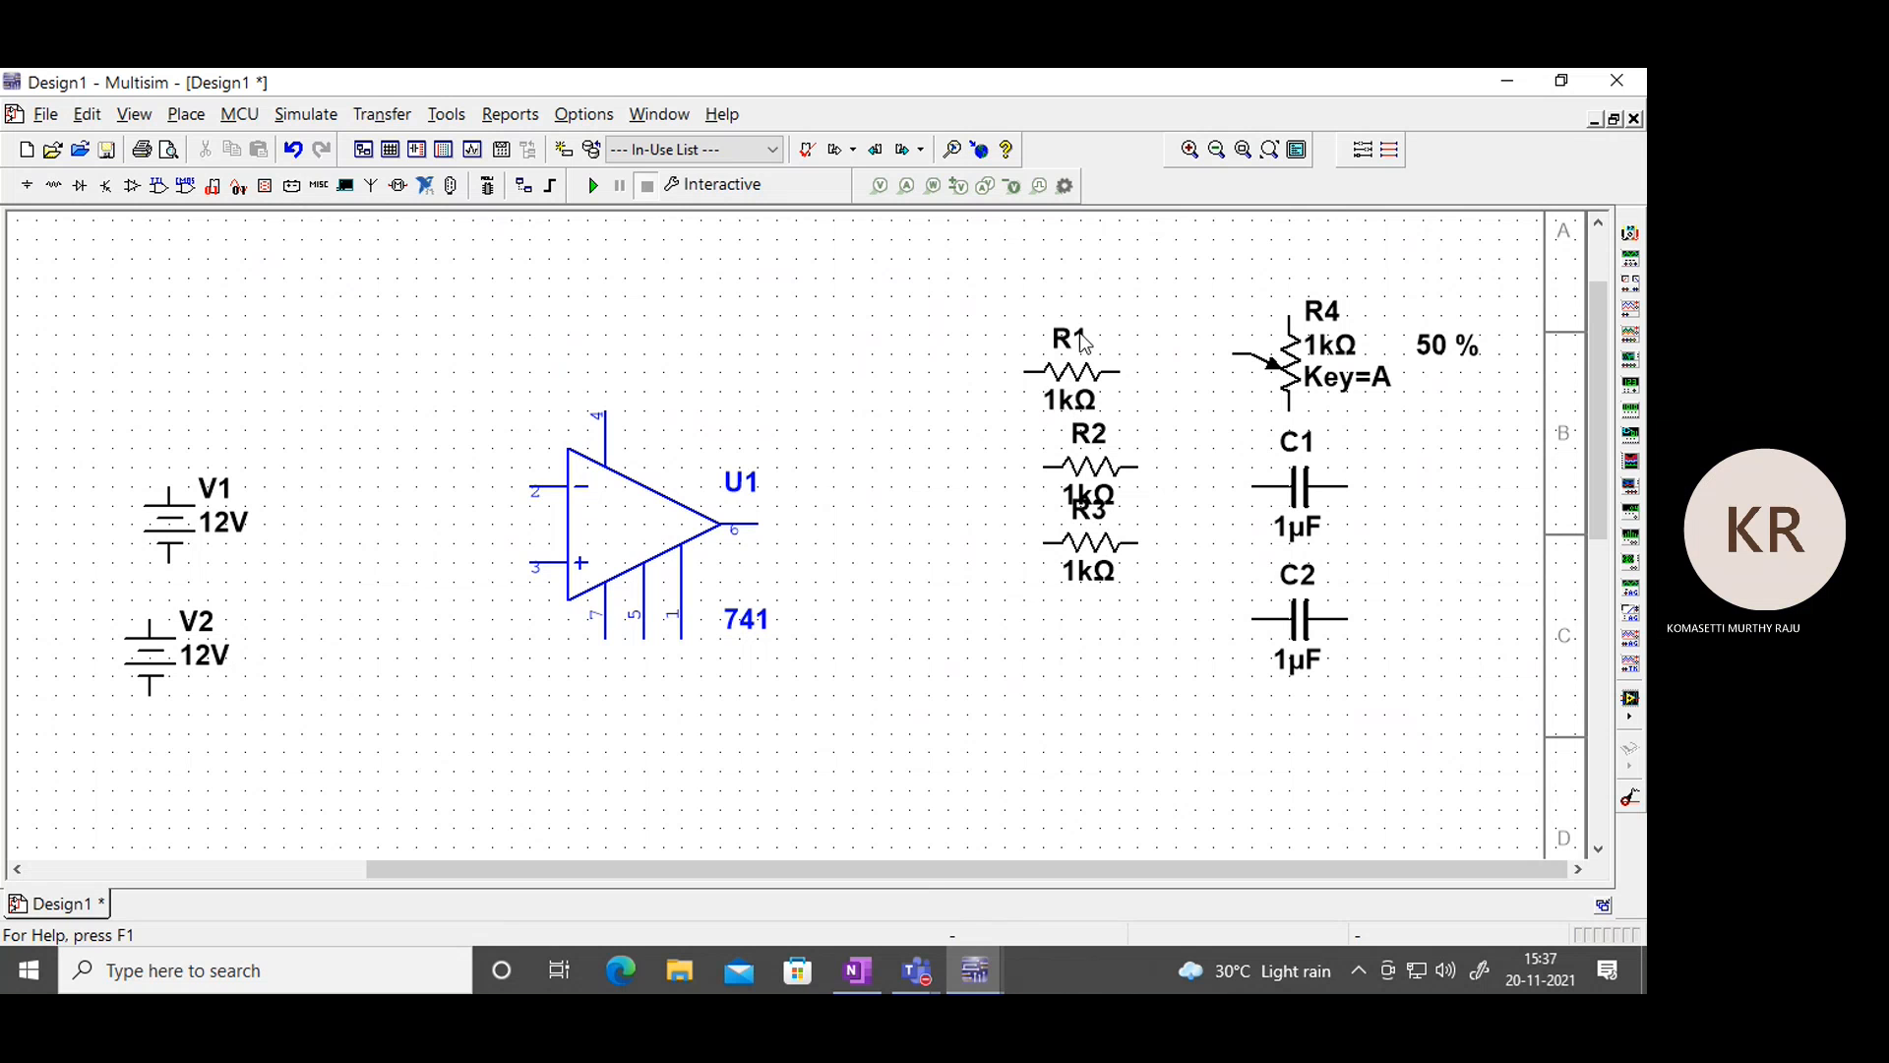
Move R1 between the DC sources and the op-amp's inverting input, and set its resistance to 10 kΩ.
drag(1072, 379, 643, 377)
drag(364, 394, 368, 449)
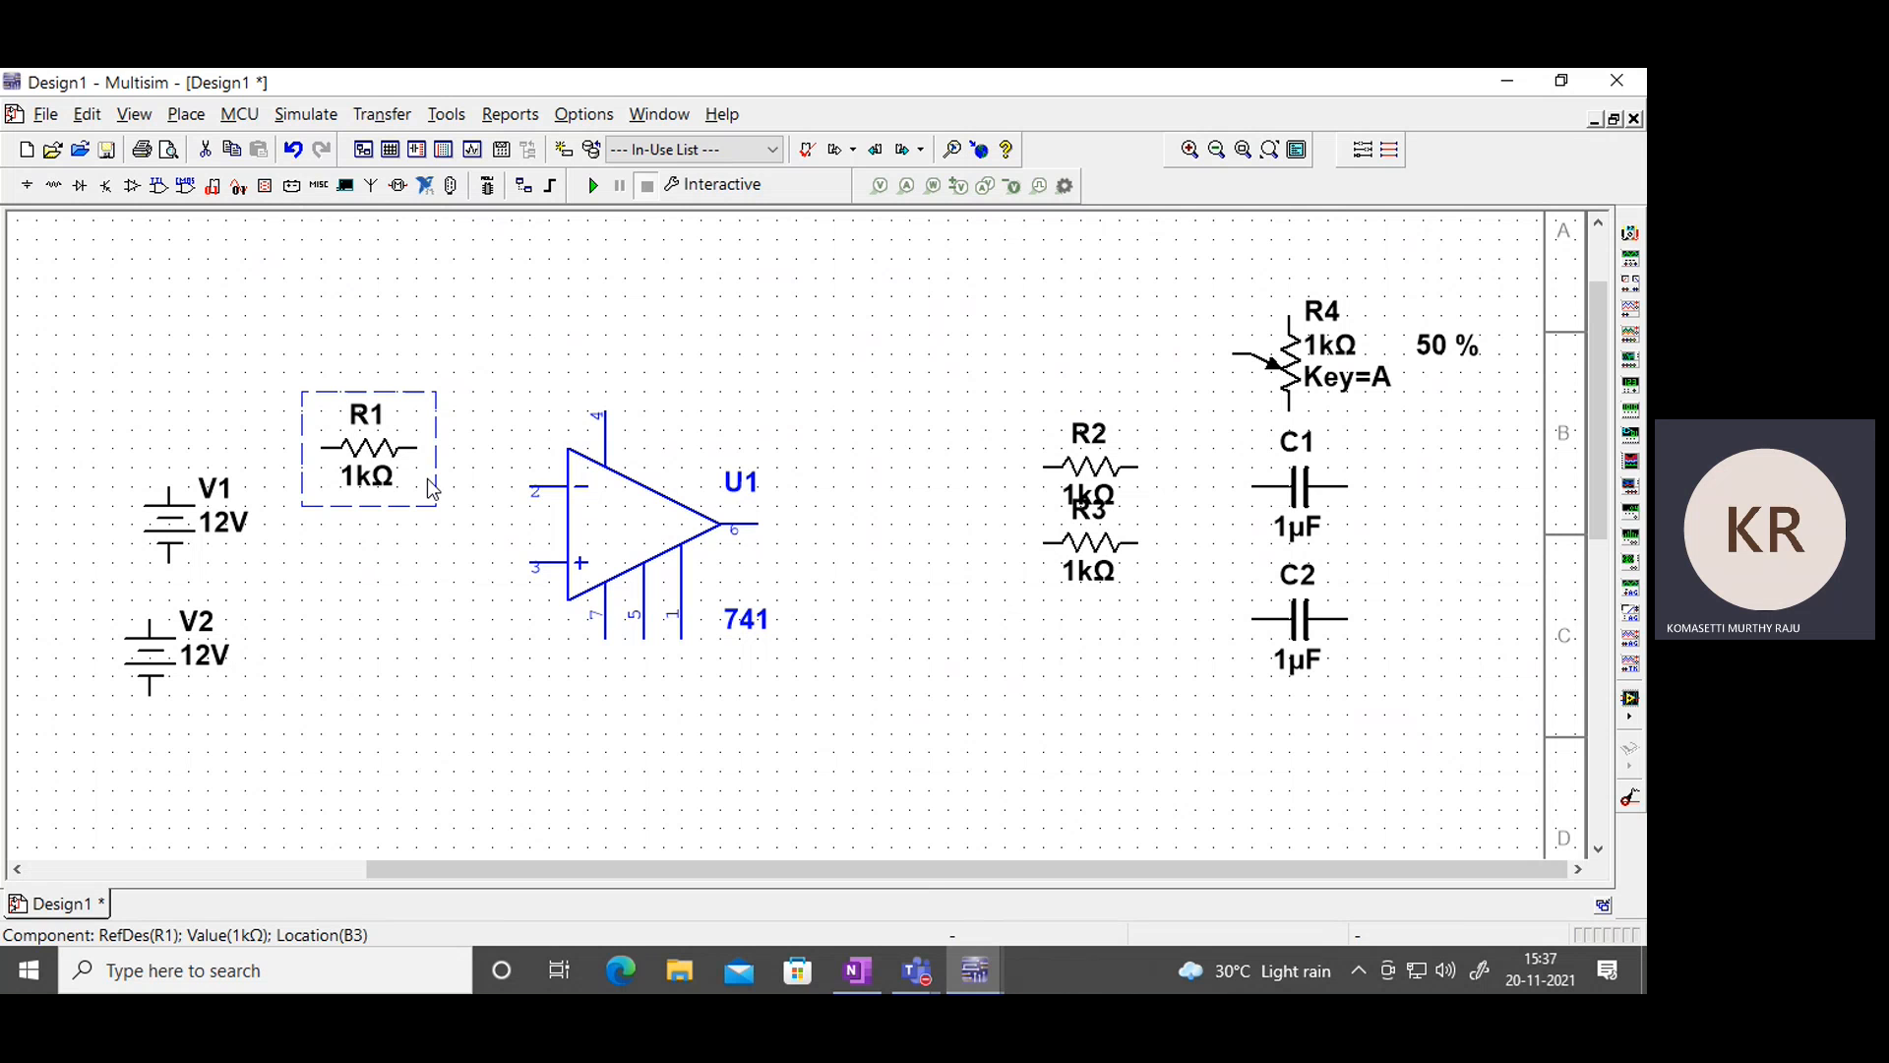
double_click(362, 459)
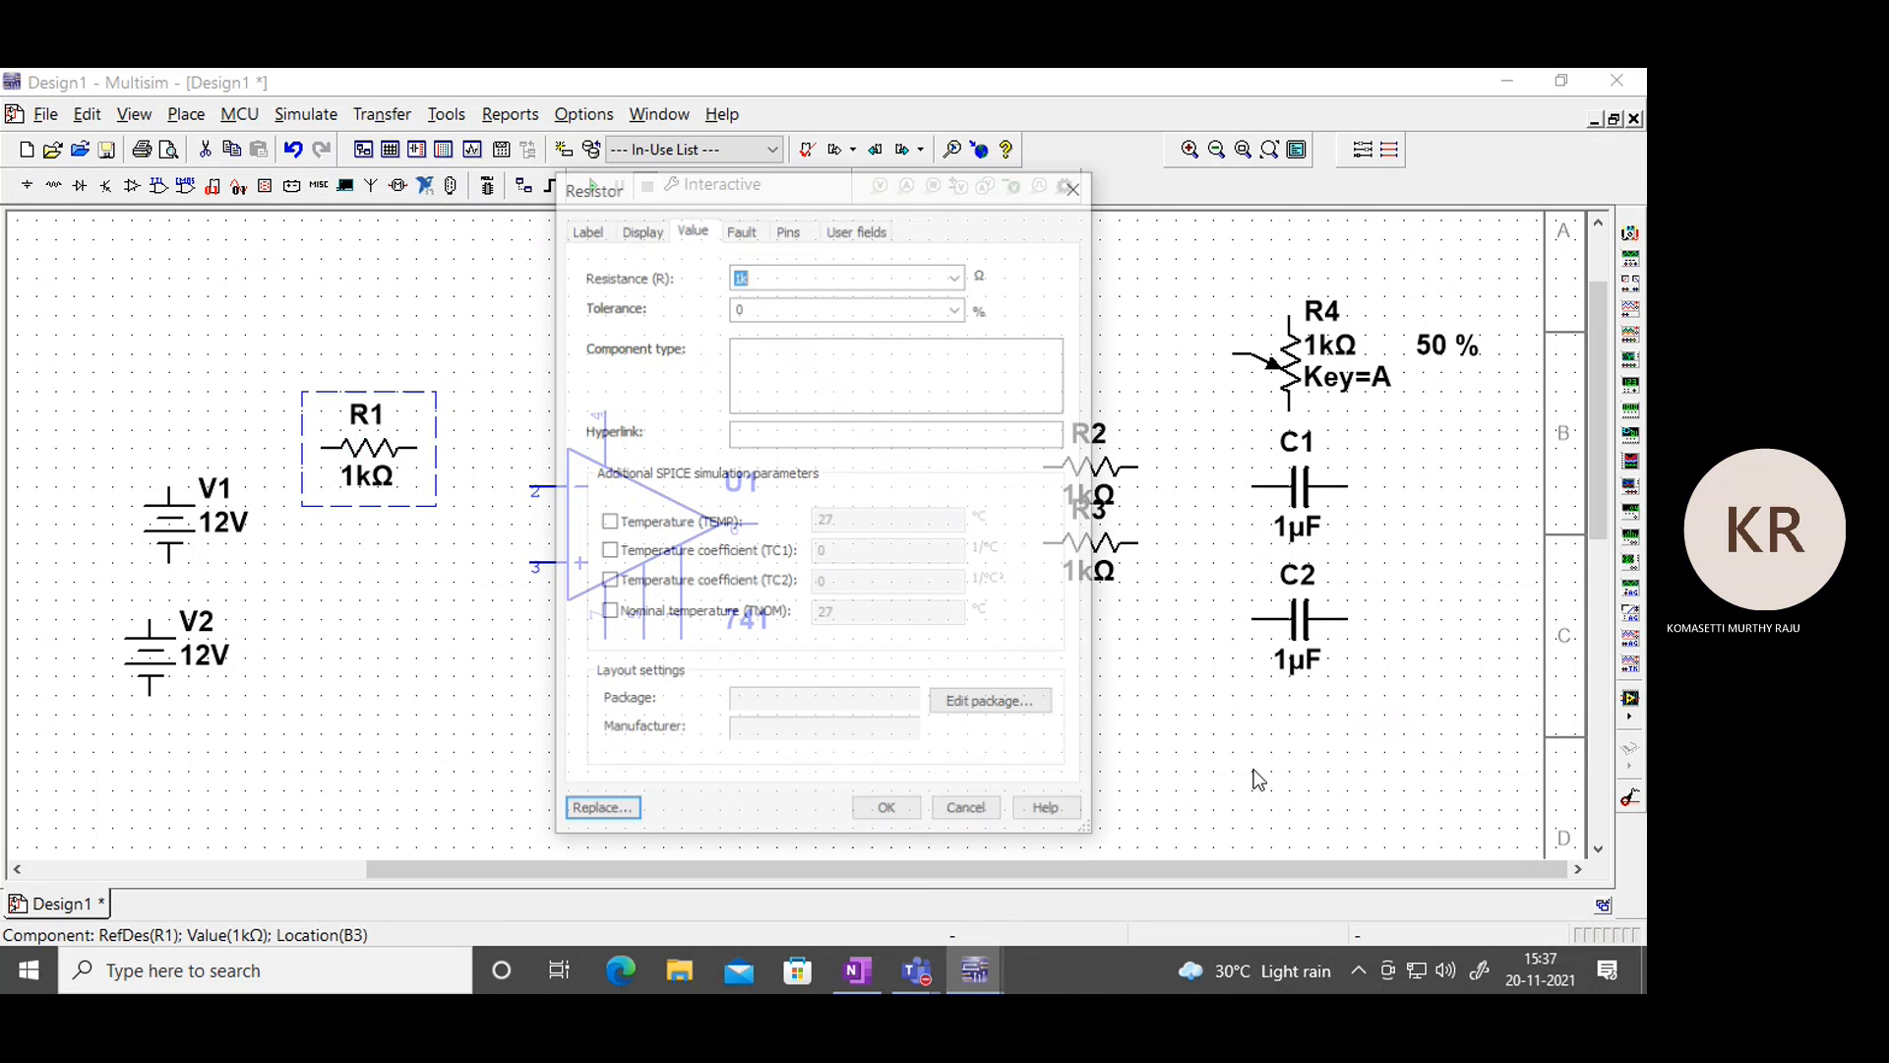
text(10)
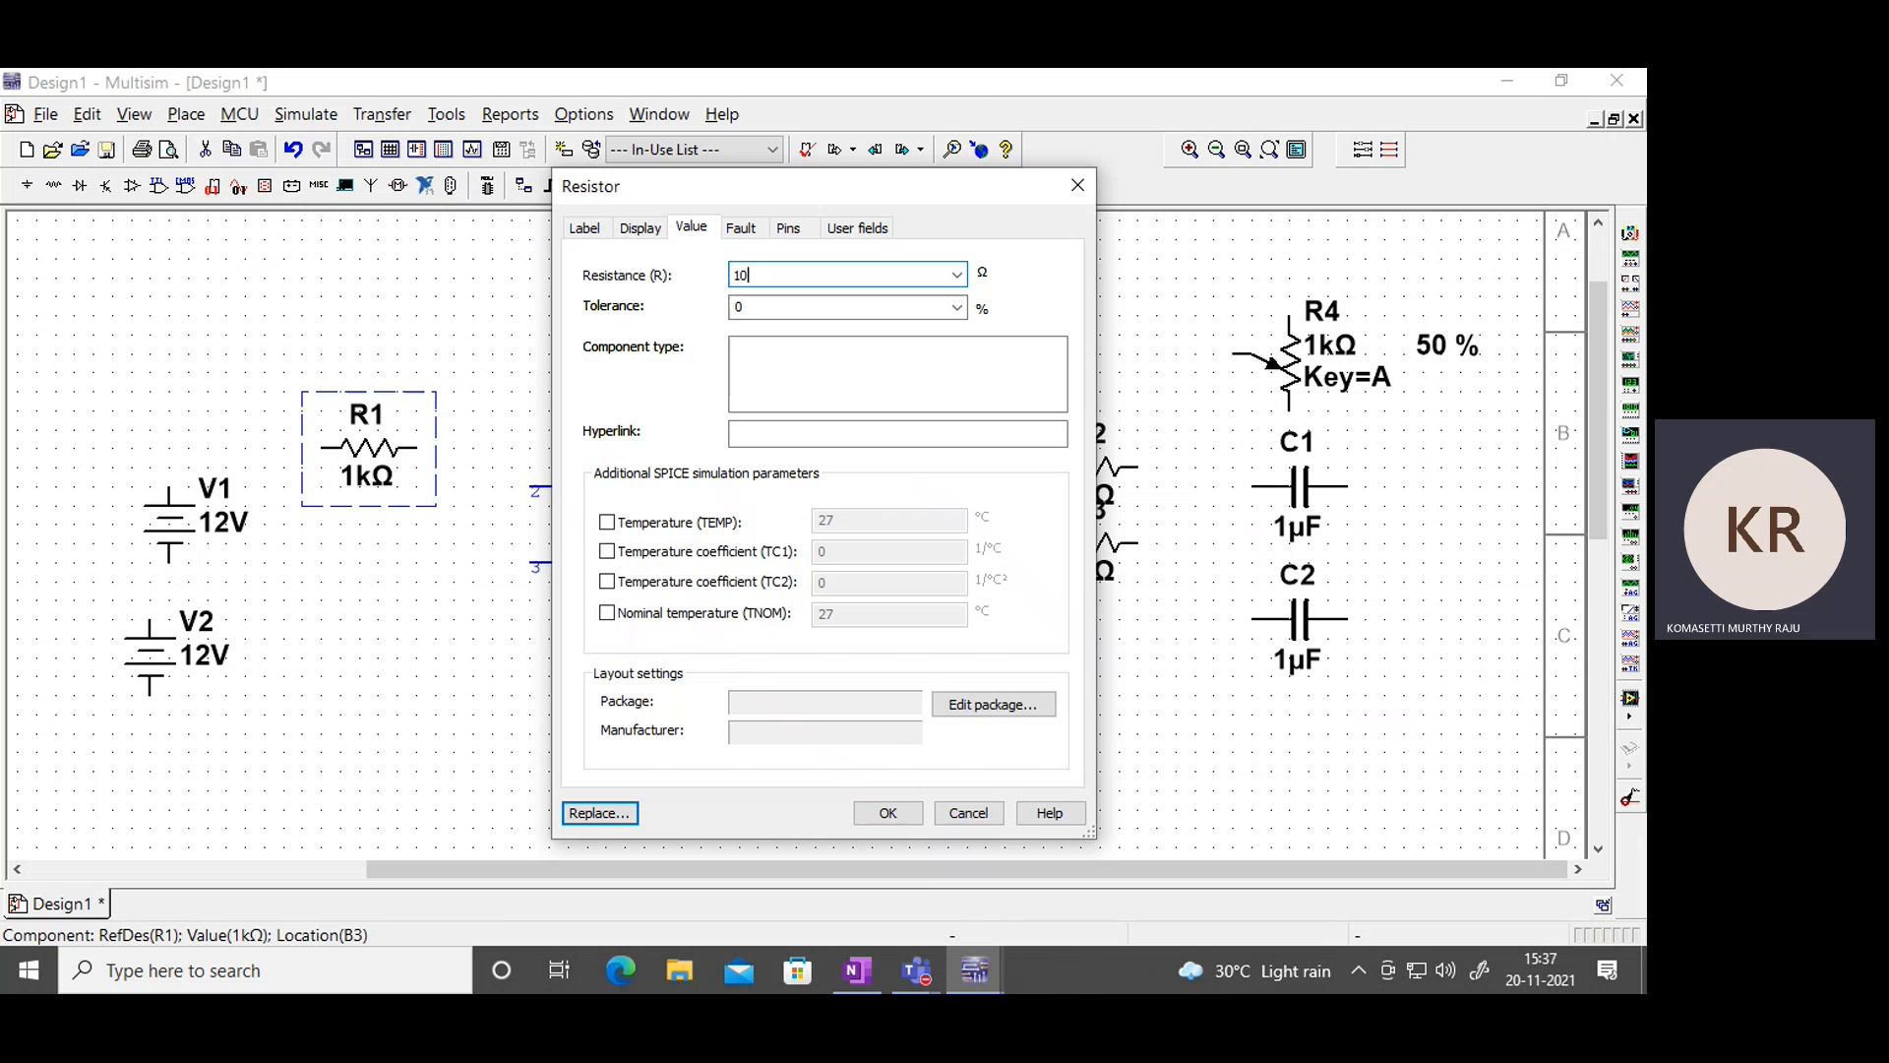
text(k)
click(889, 816)
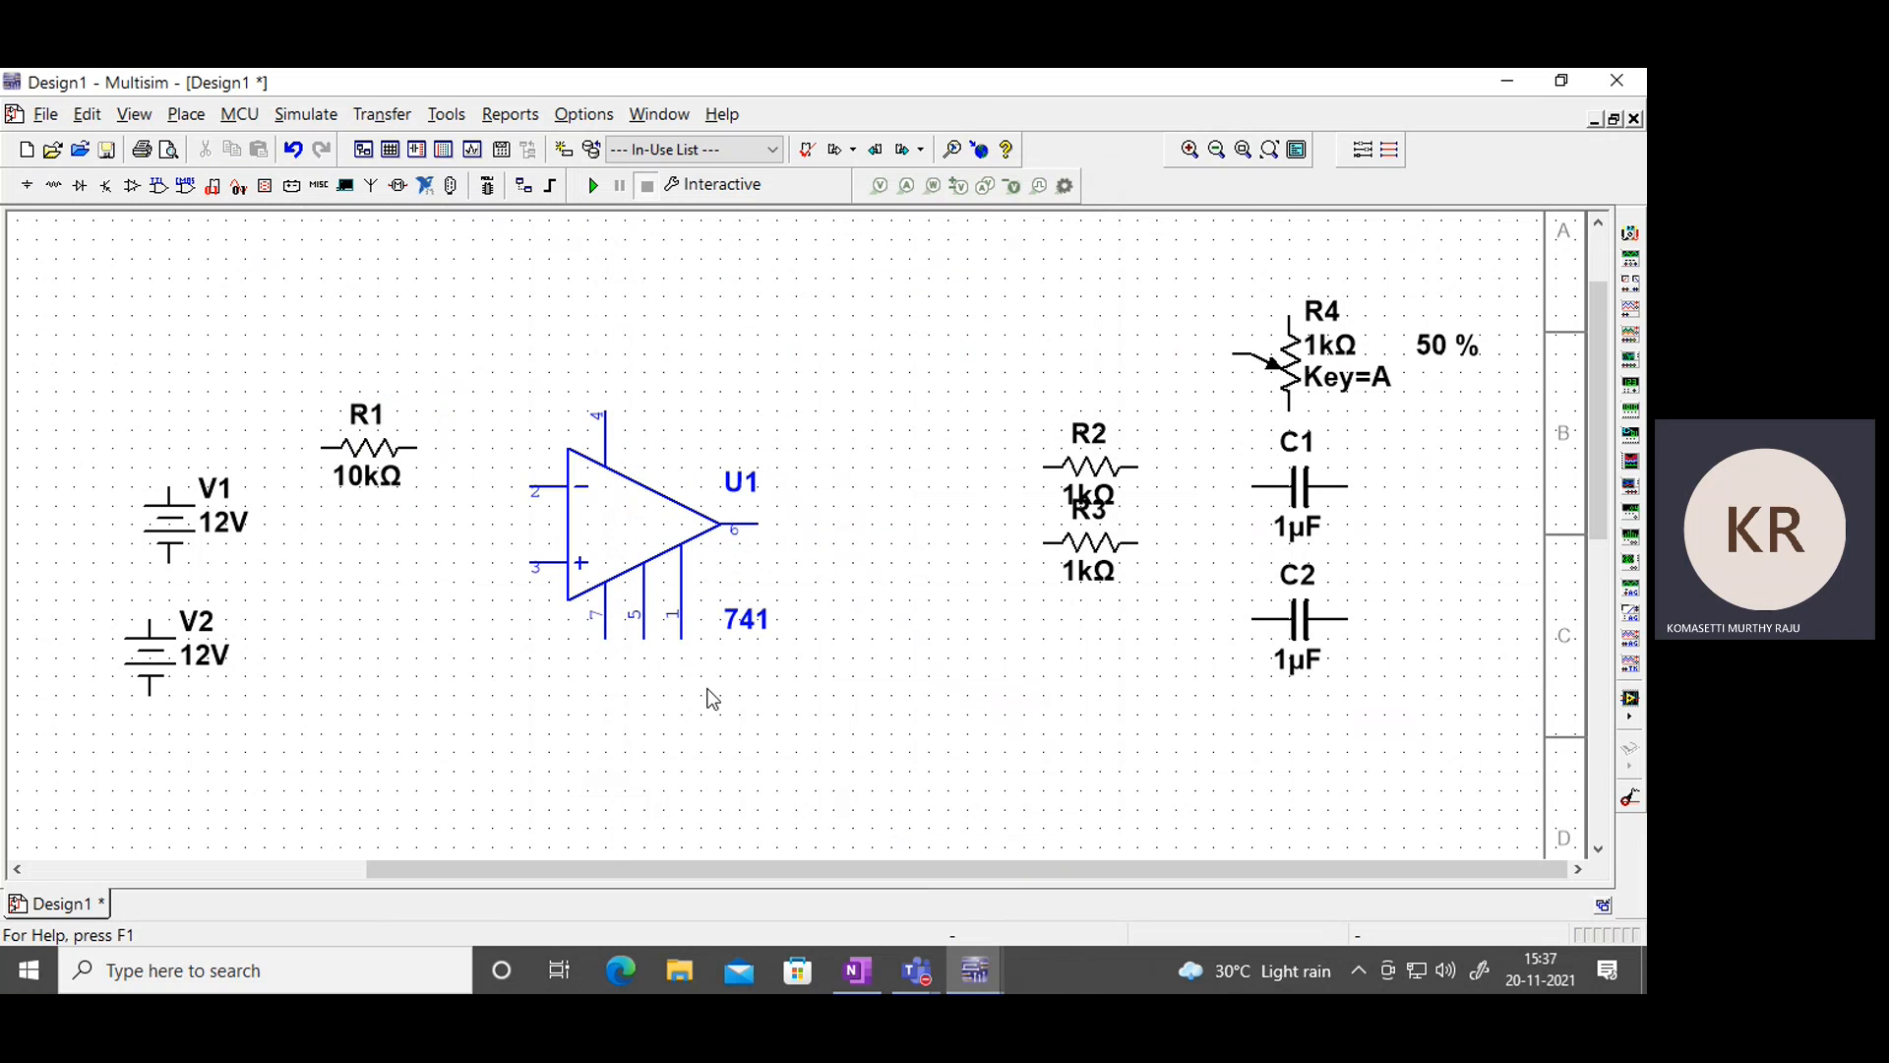
Move potentiometer R4 above the op-amp and set its resistance to 22 kΩ.
drag(1262, 363, 500, 324)
mouse_move(725, 337)
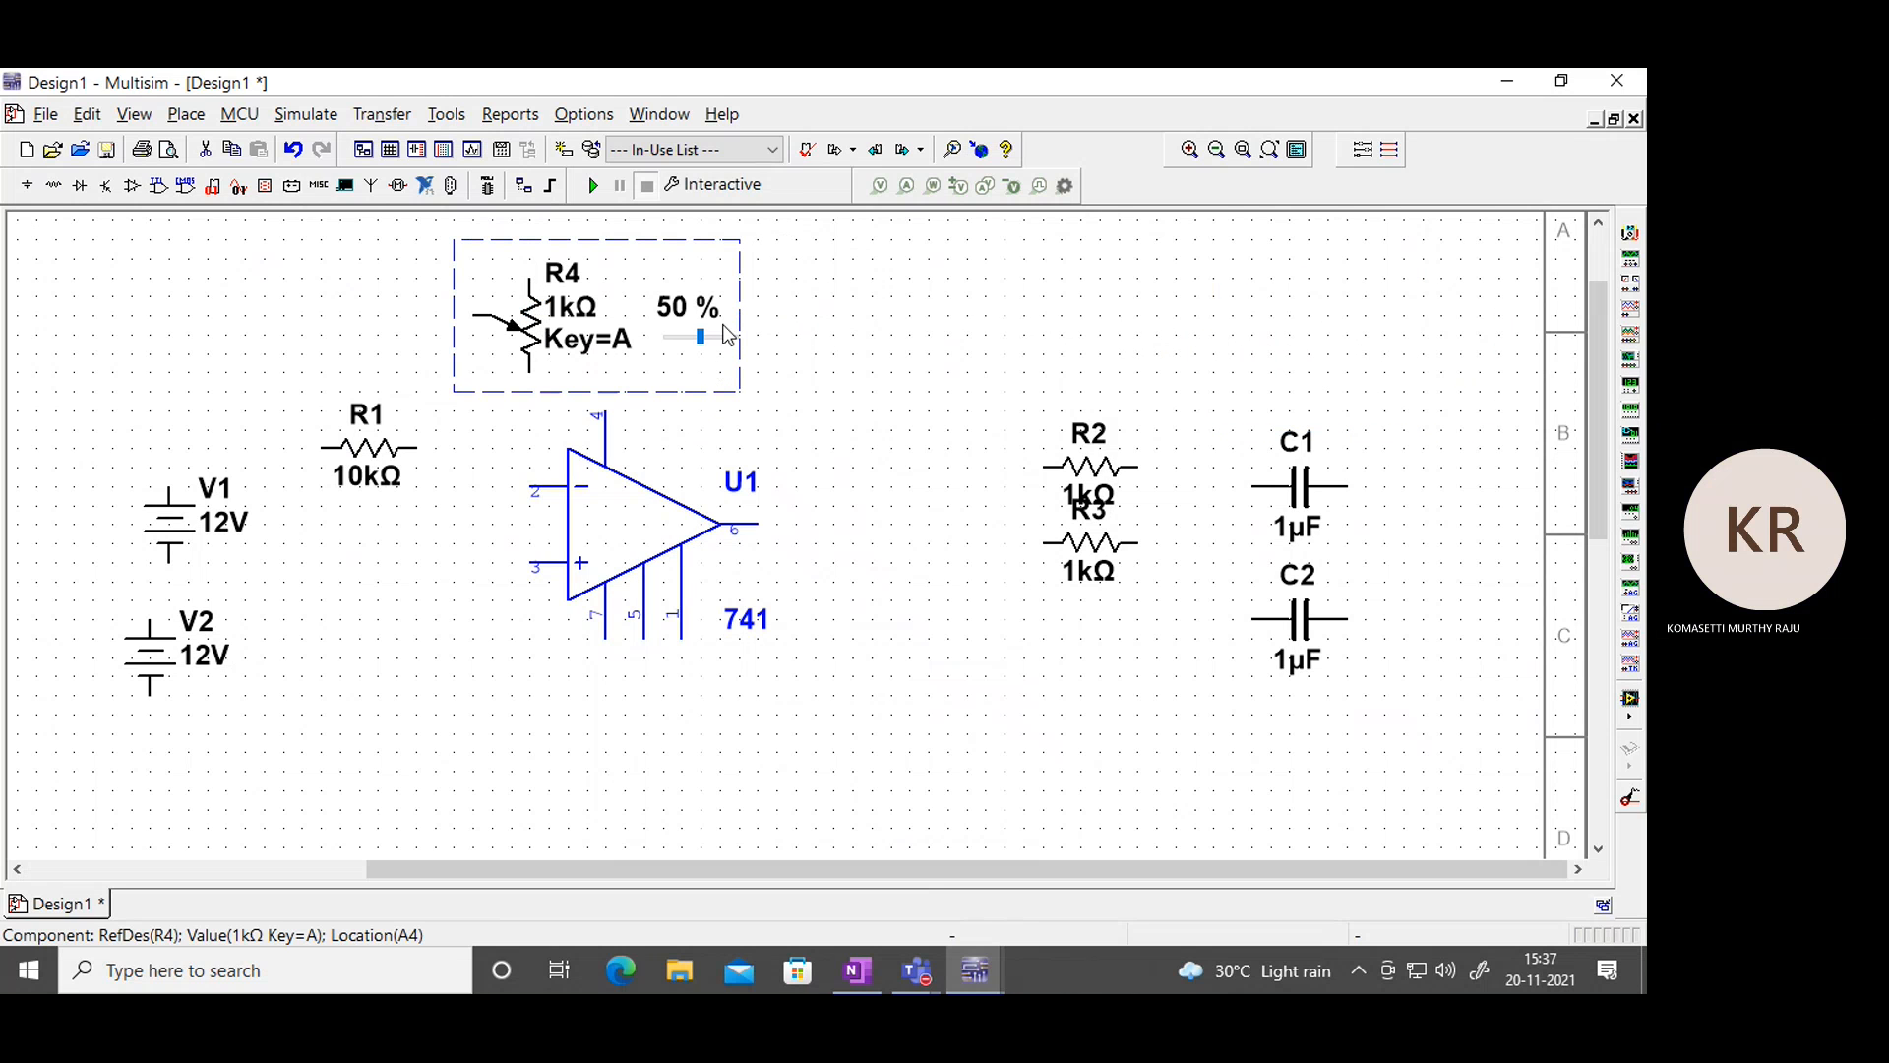
double_click(532, 330)
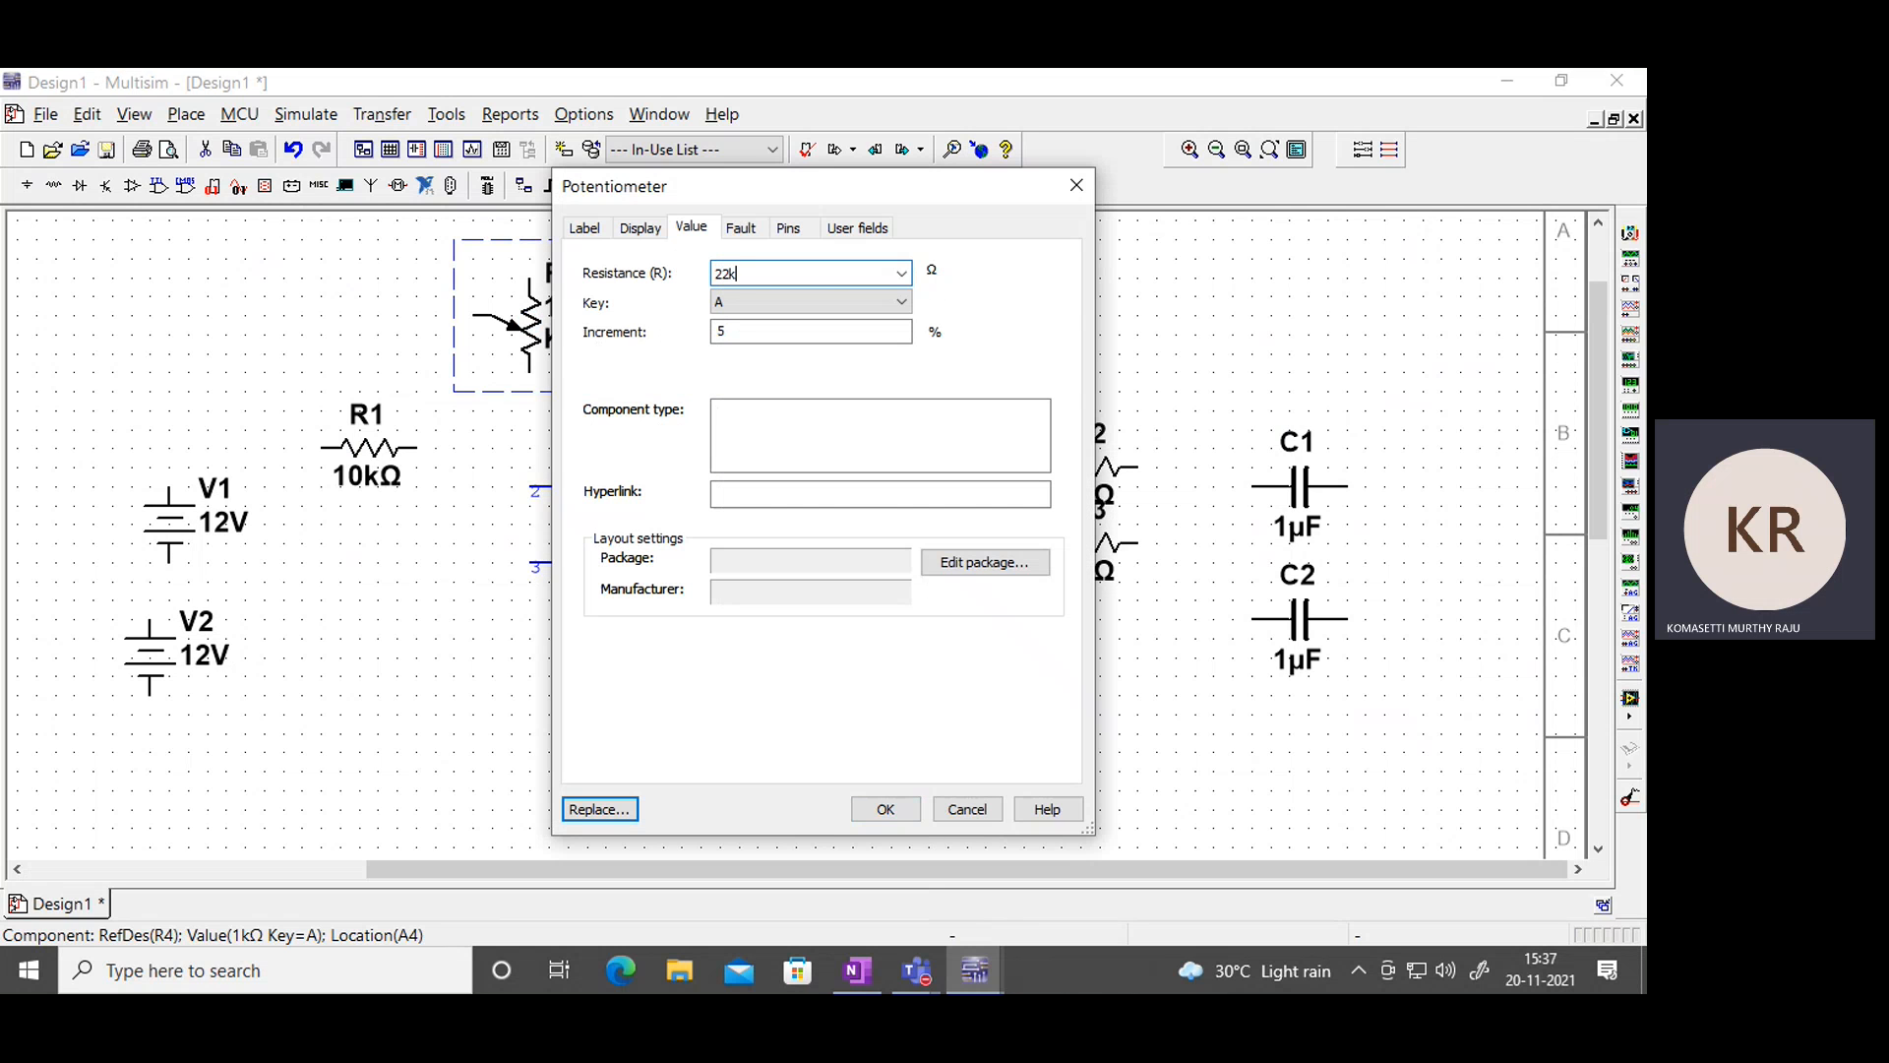
click(887, 808)
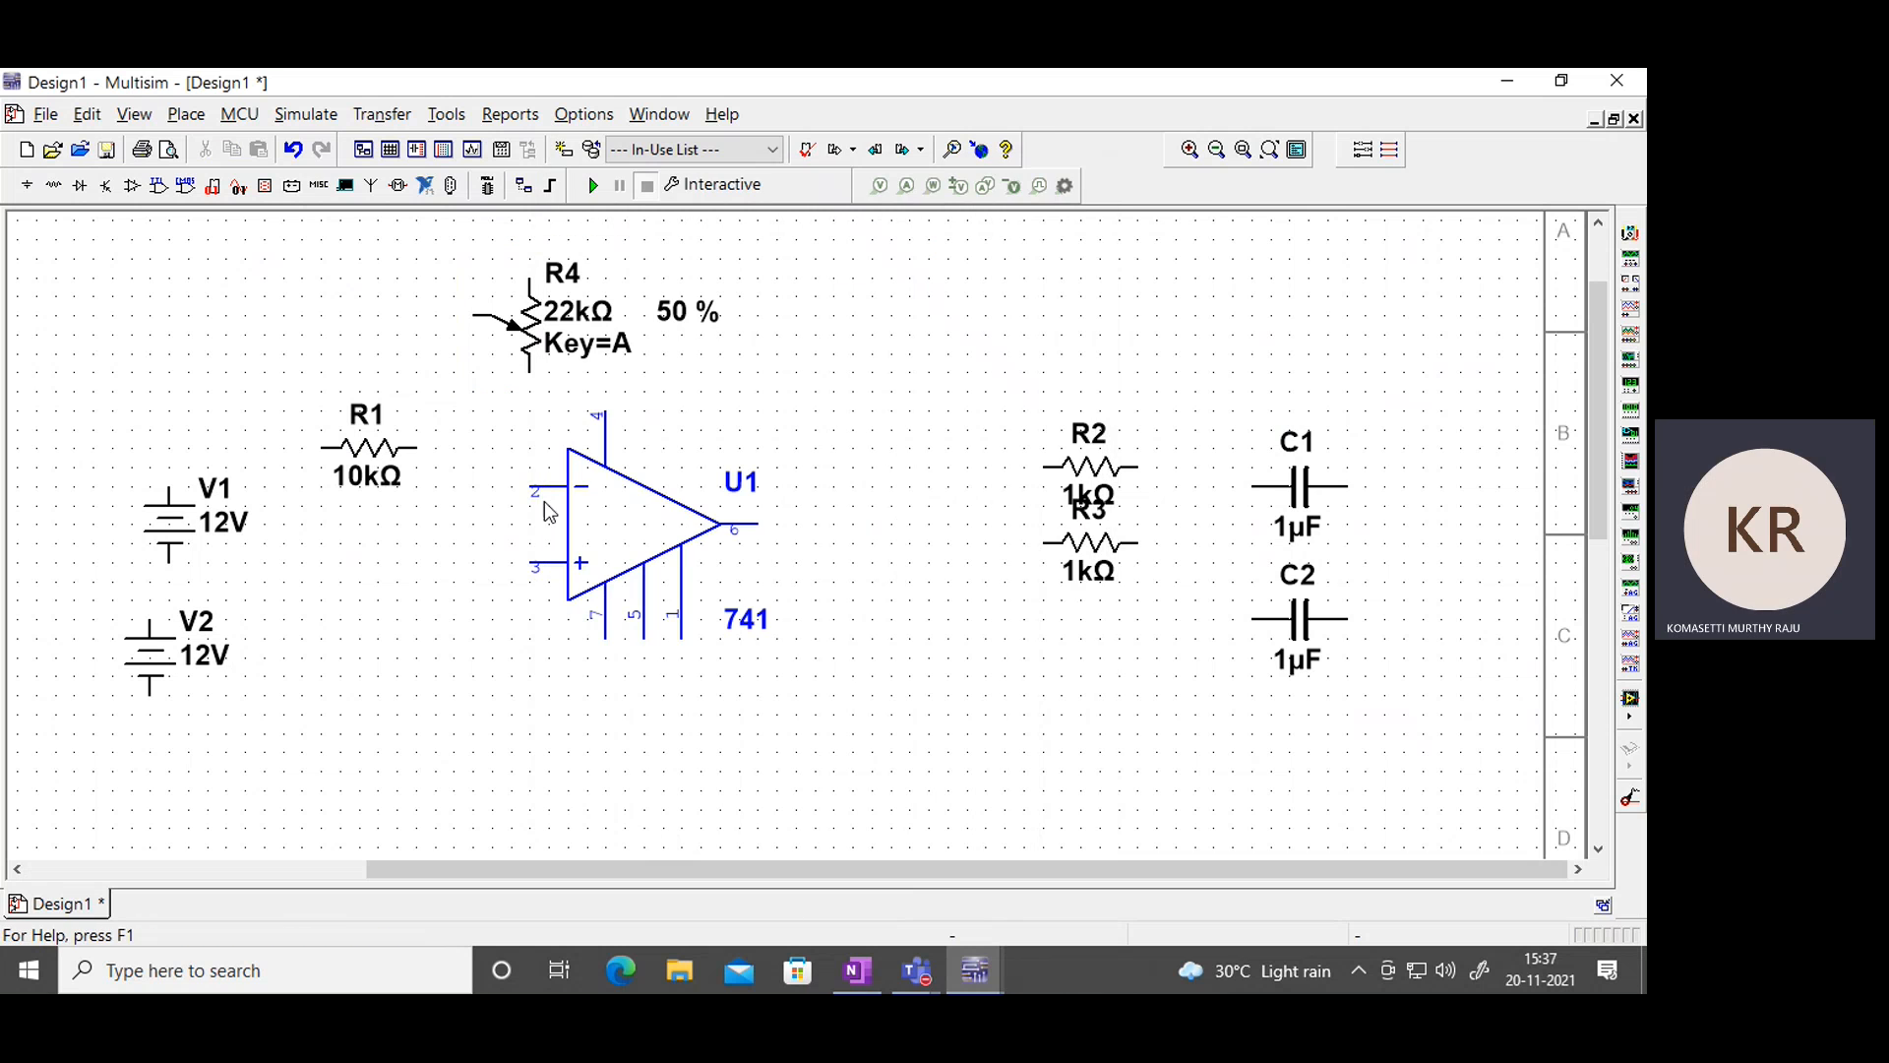
Rotate potentiometer R4 90° counterclockwise and position it horizontally over the op-amp.
click(532, 330)
right_click(530, 330)
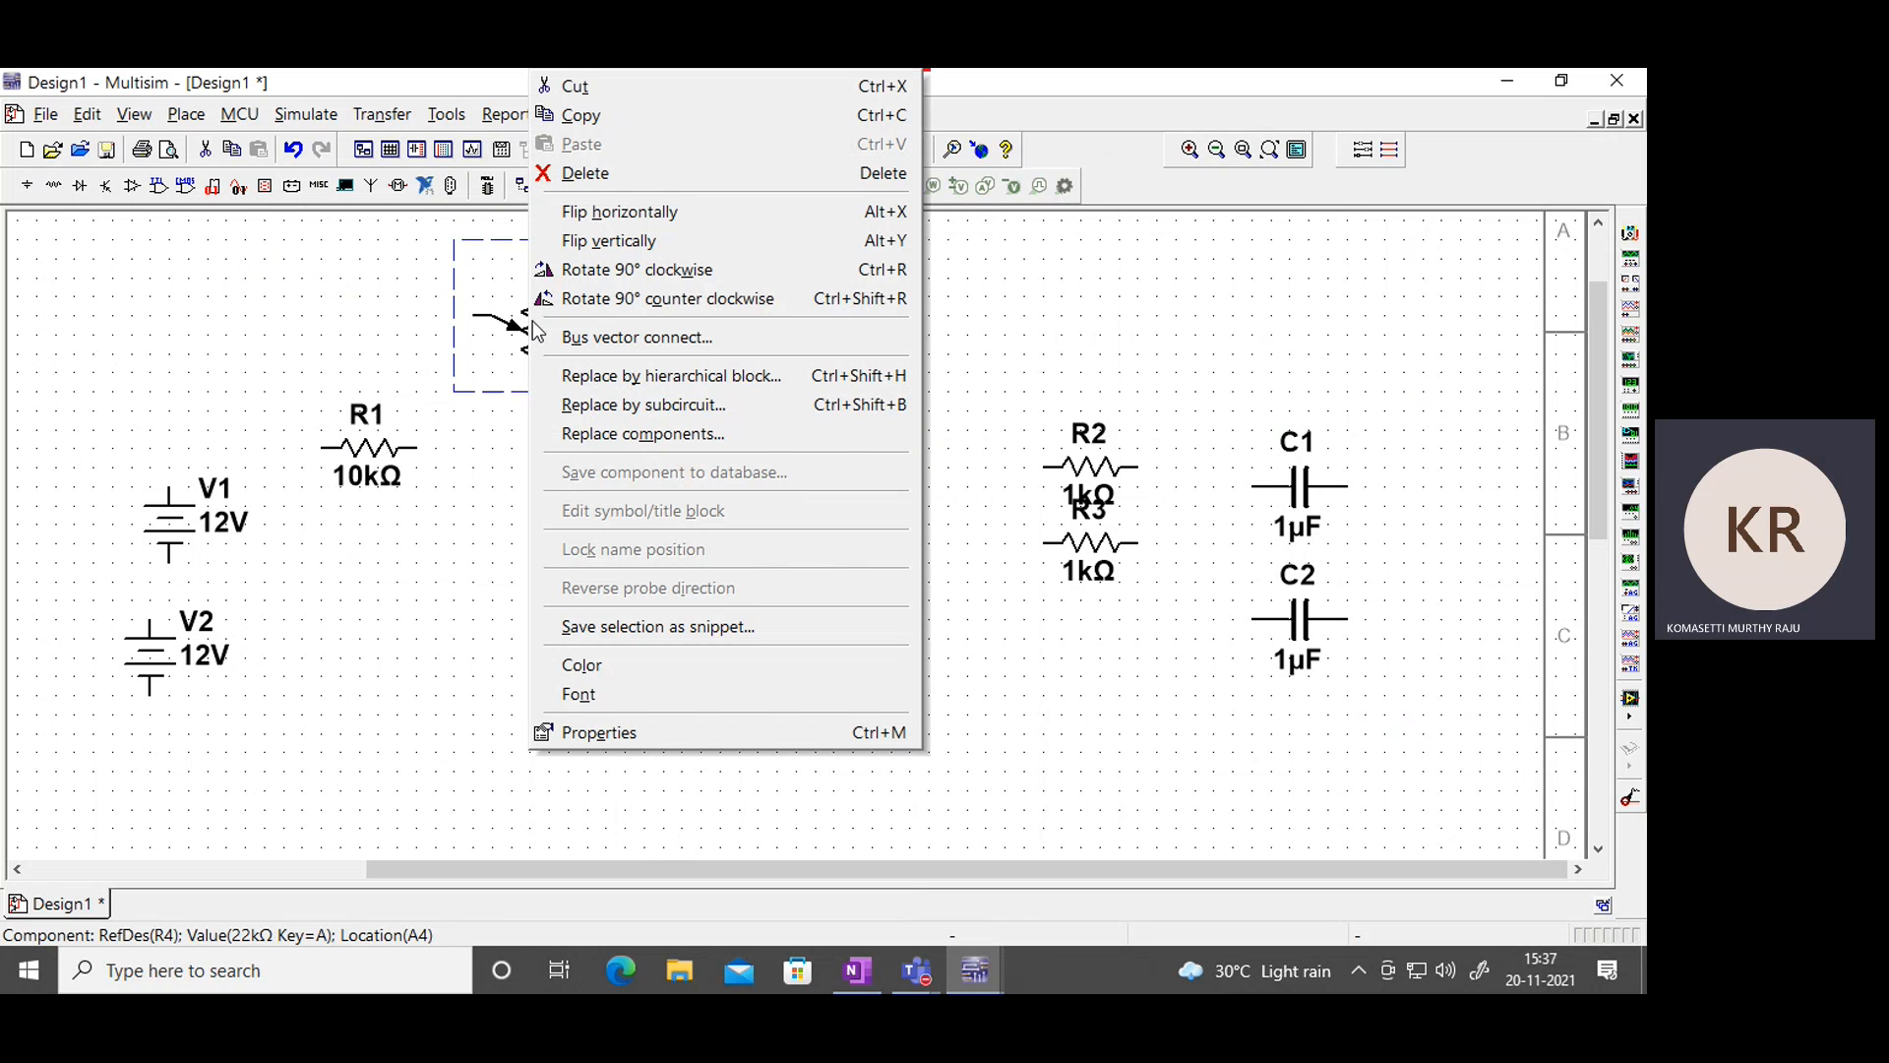
click(635, 299)
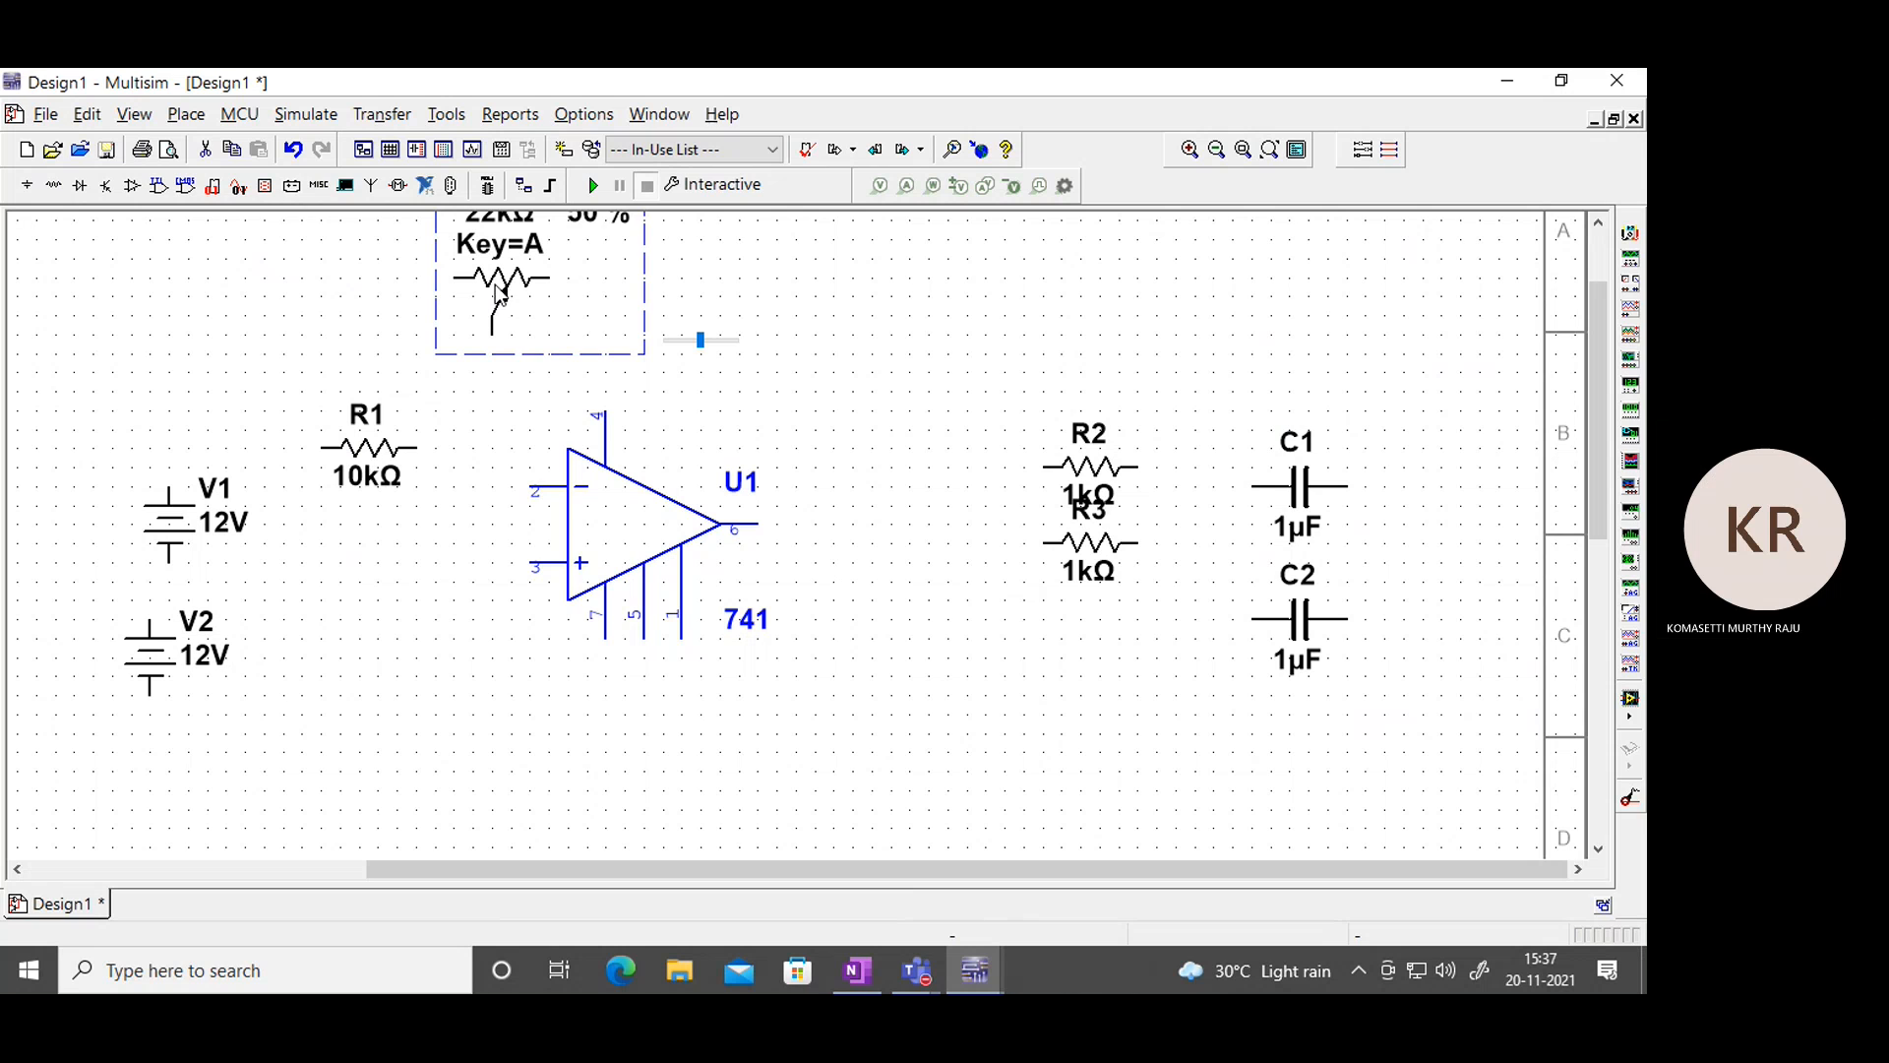
drag(504, 291, 617, 331)
click(831, 337)
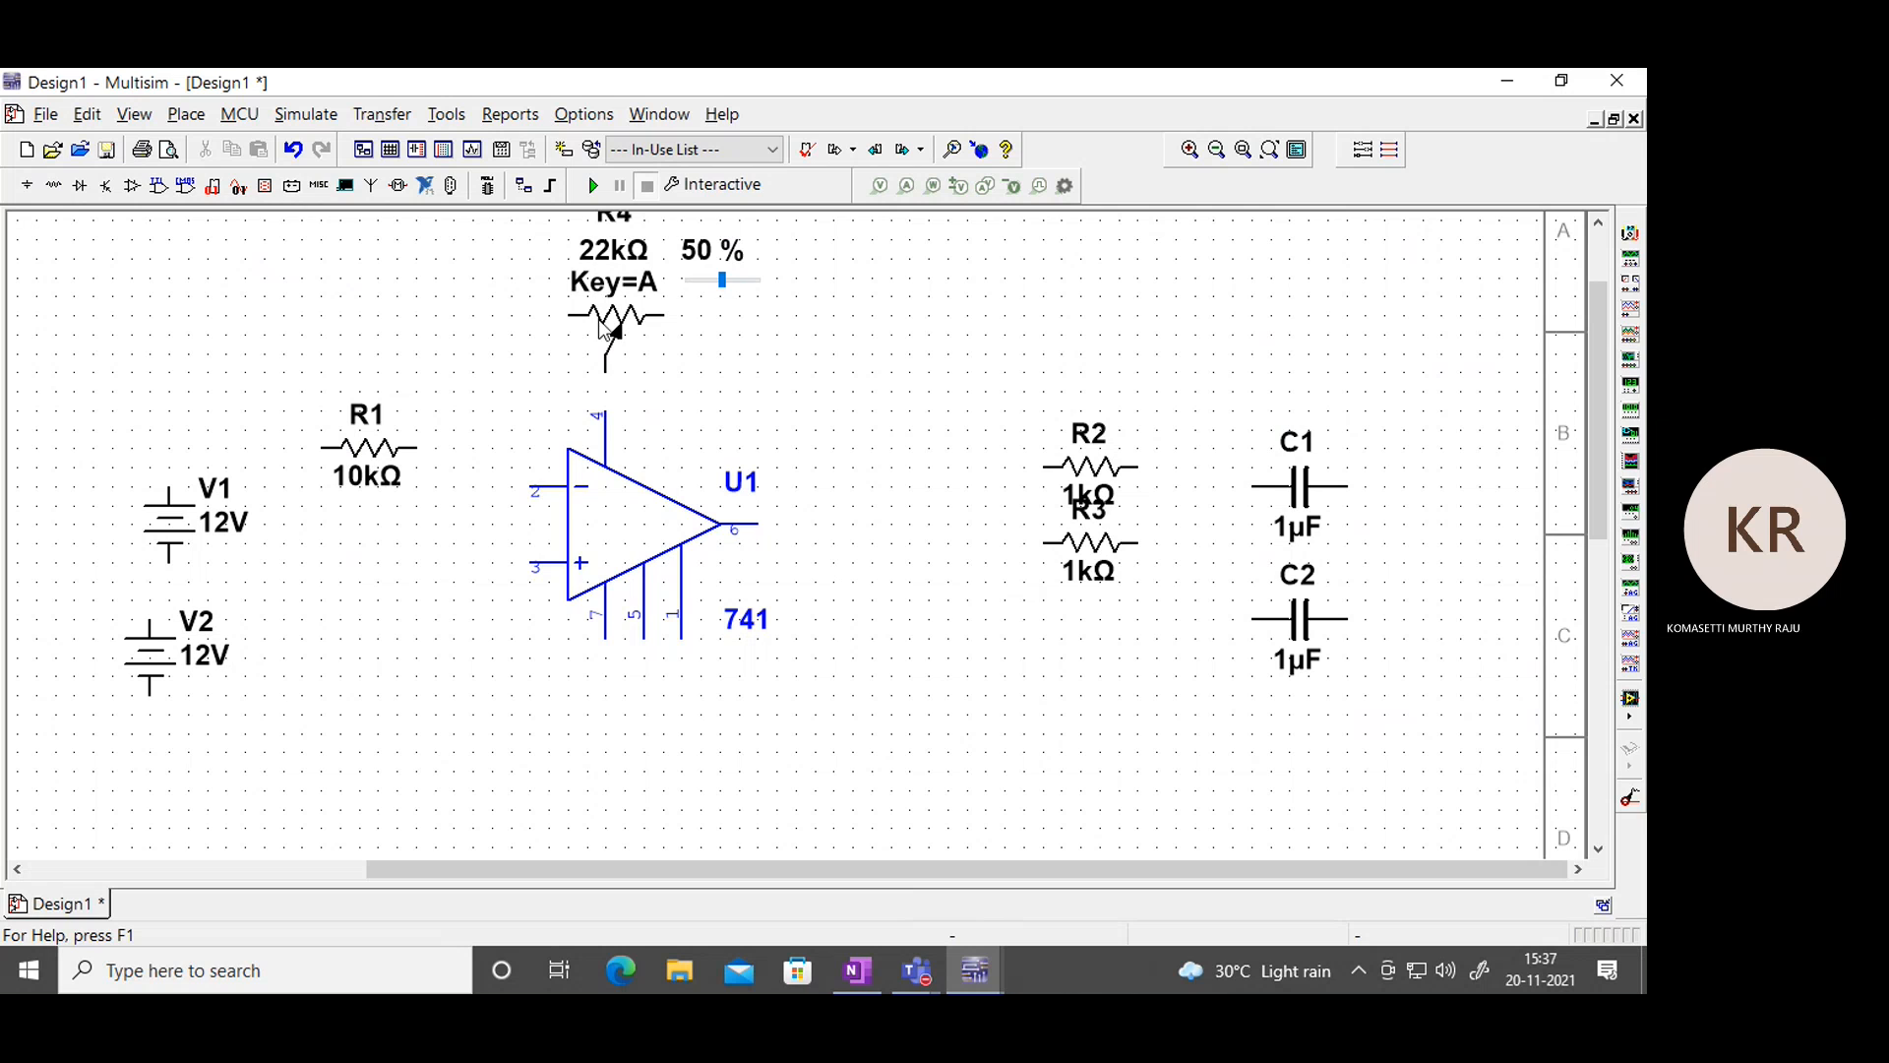
Align R1 with the op-amp's inverting input, and shift potentiometer R4 slightly down and to the right.
drag(372, 459, 386, 498)
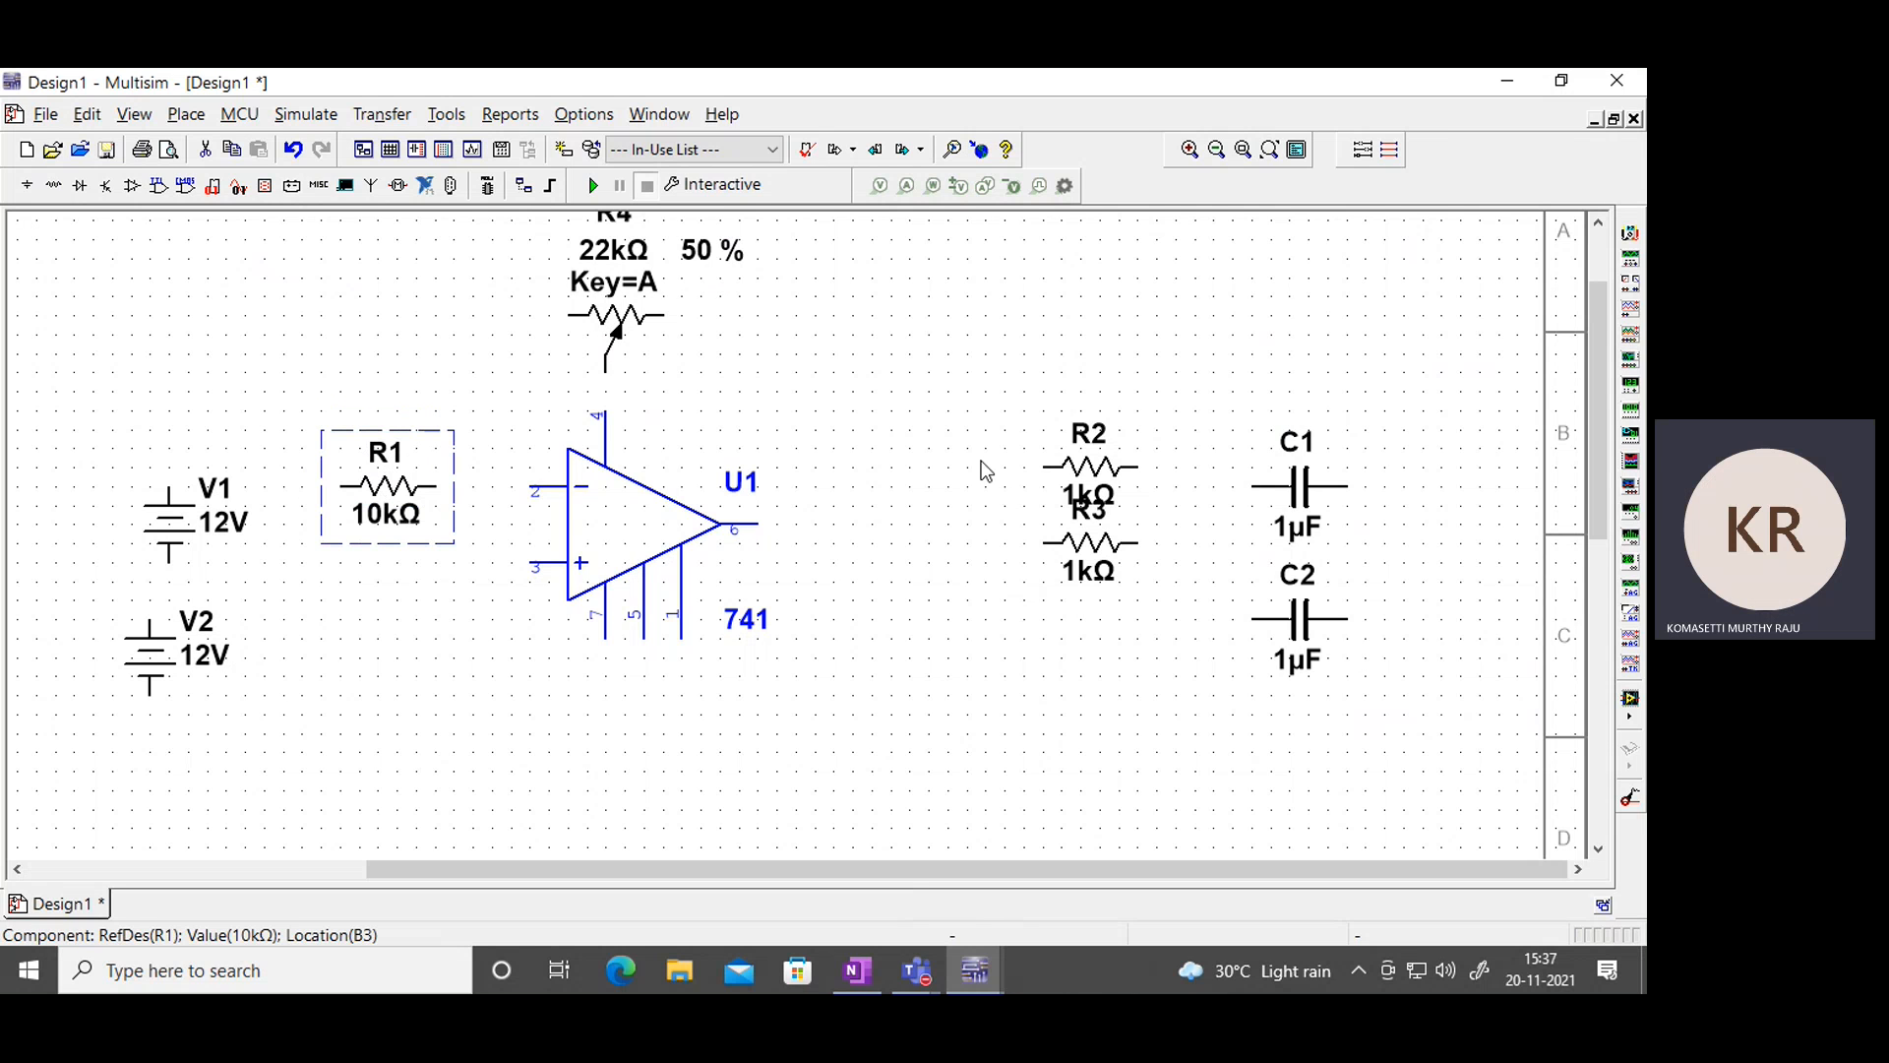
click(824, 417)
drag(608, 274, 626, 327)
key(ctrl+z)
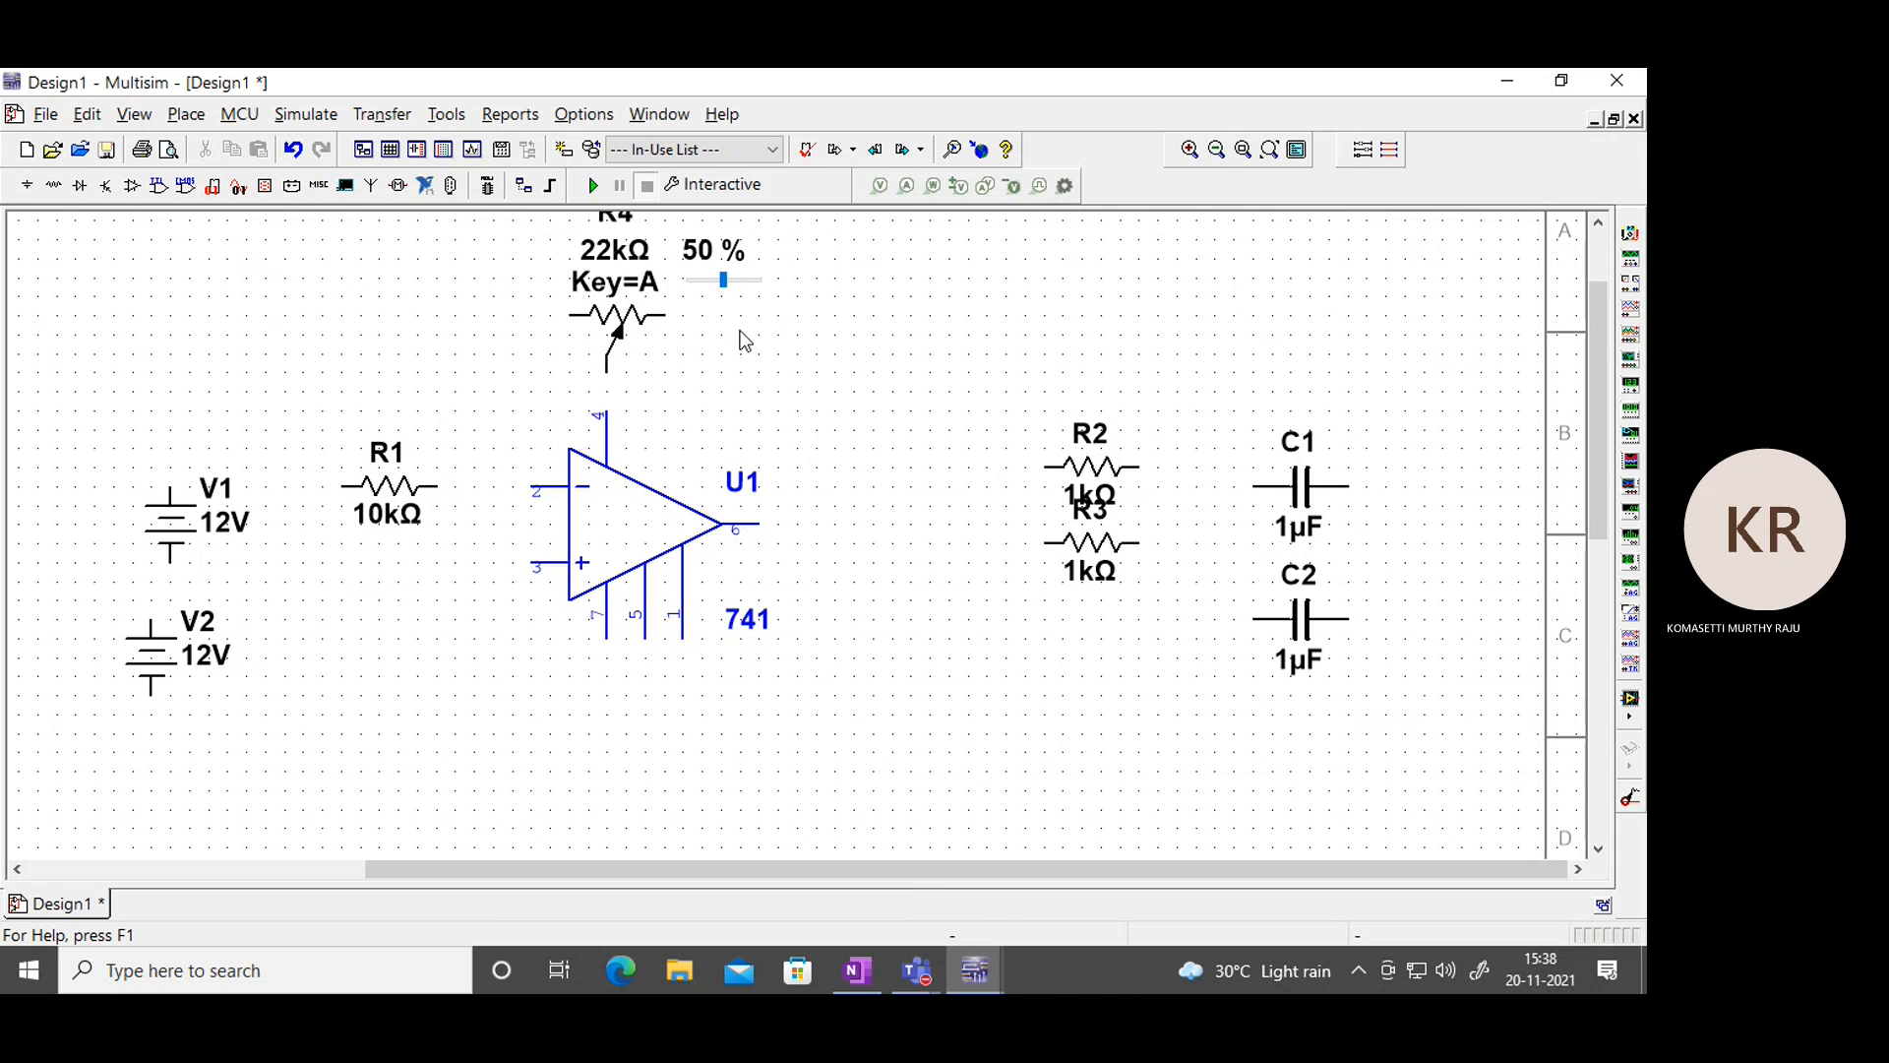
mouse_move(614, 332)
mouse_down()
mouse_move(651, 368)
mouse_move(639, 341)
mouse_up()
click(848, 373)
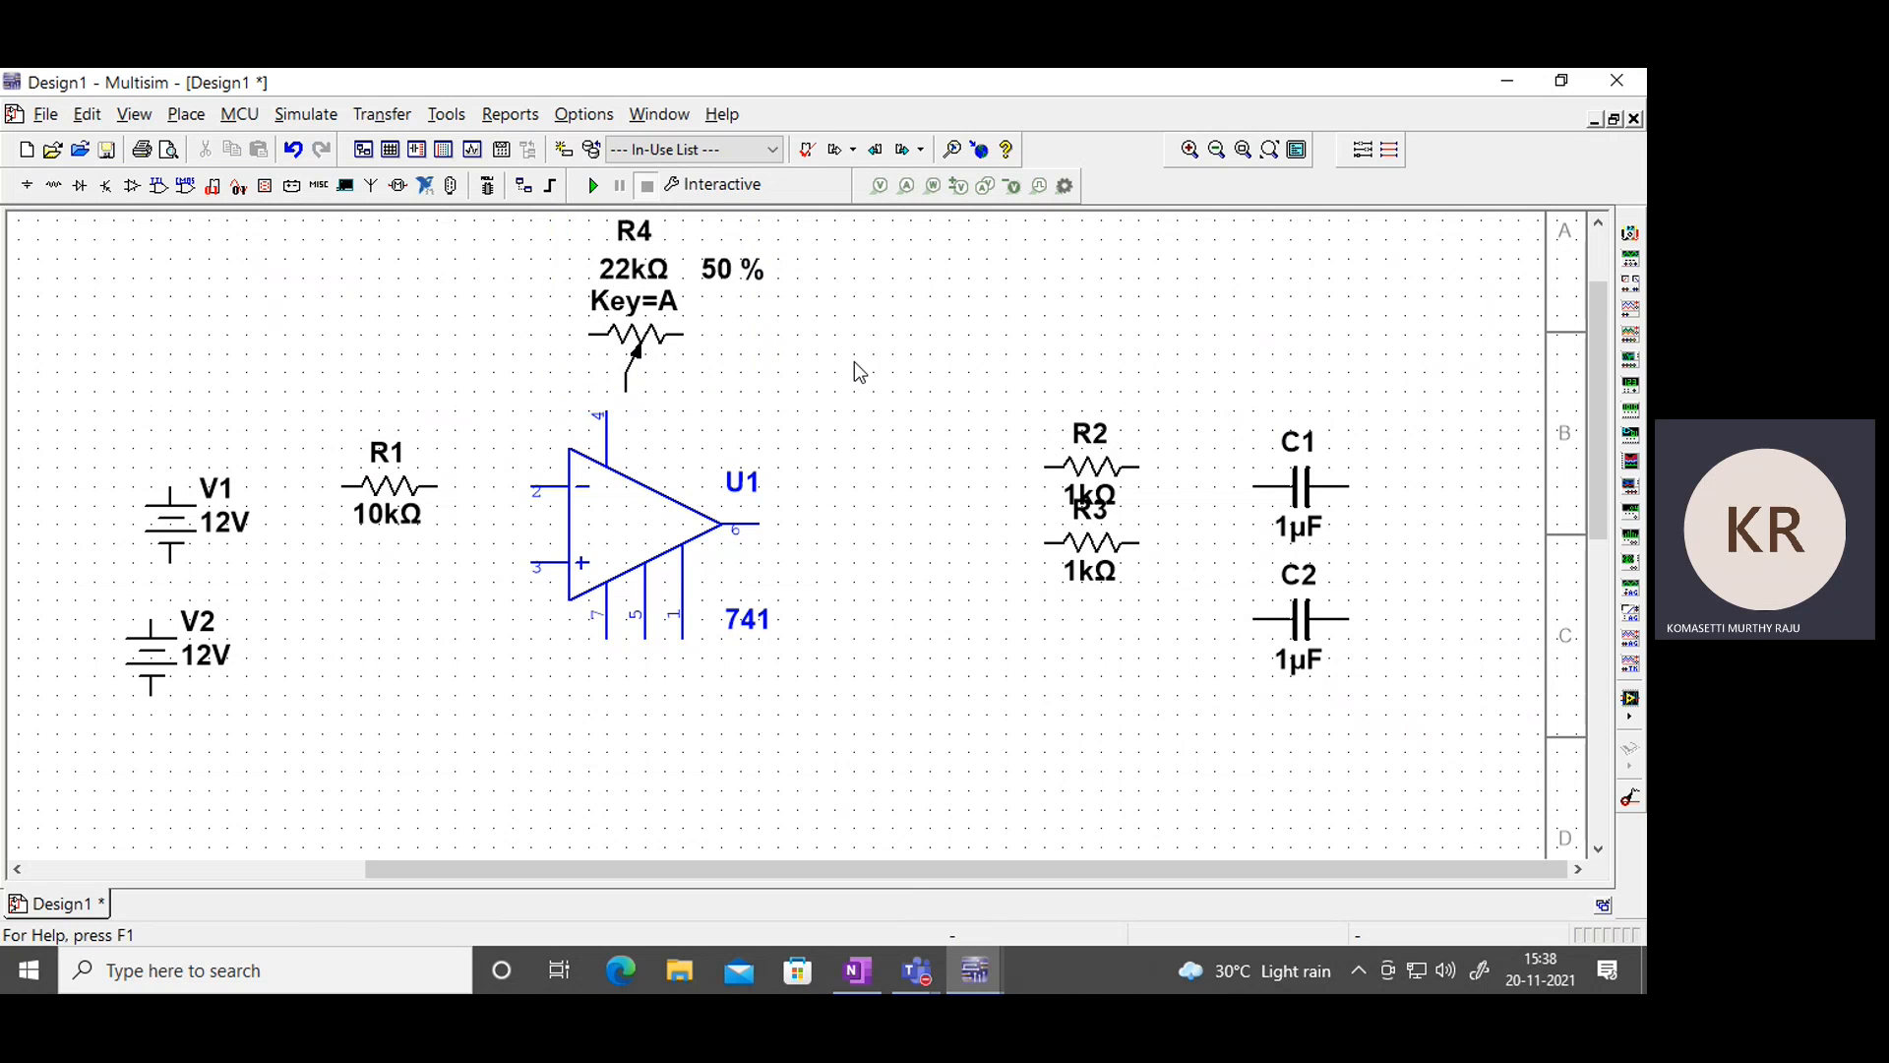
Move capacitor C2 below the op-amp's input side and rotate it 90° clockwise.
mouse_move(678, 337)
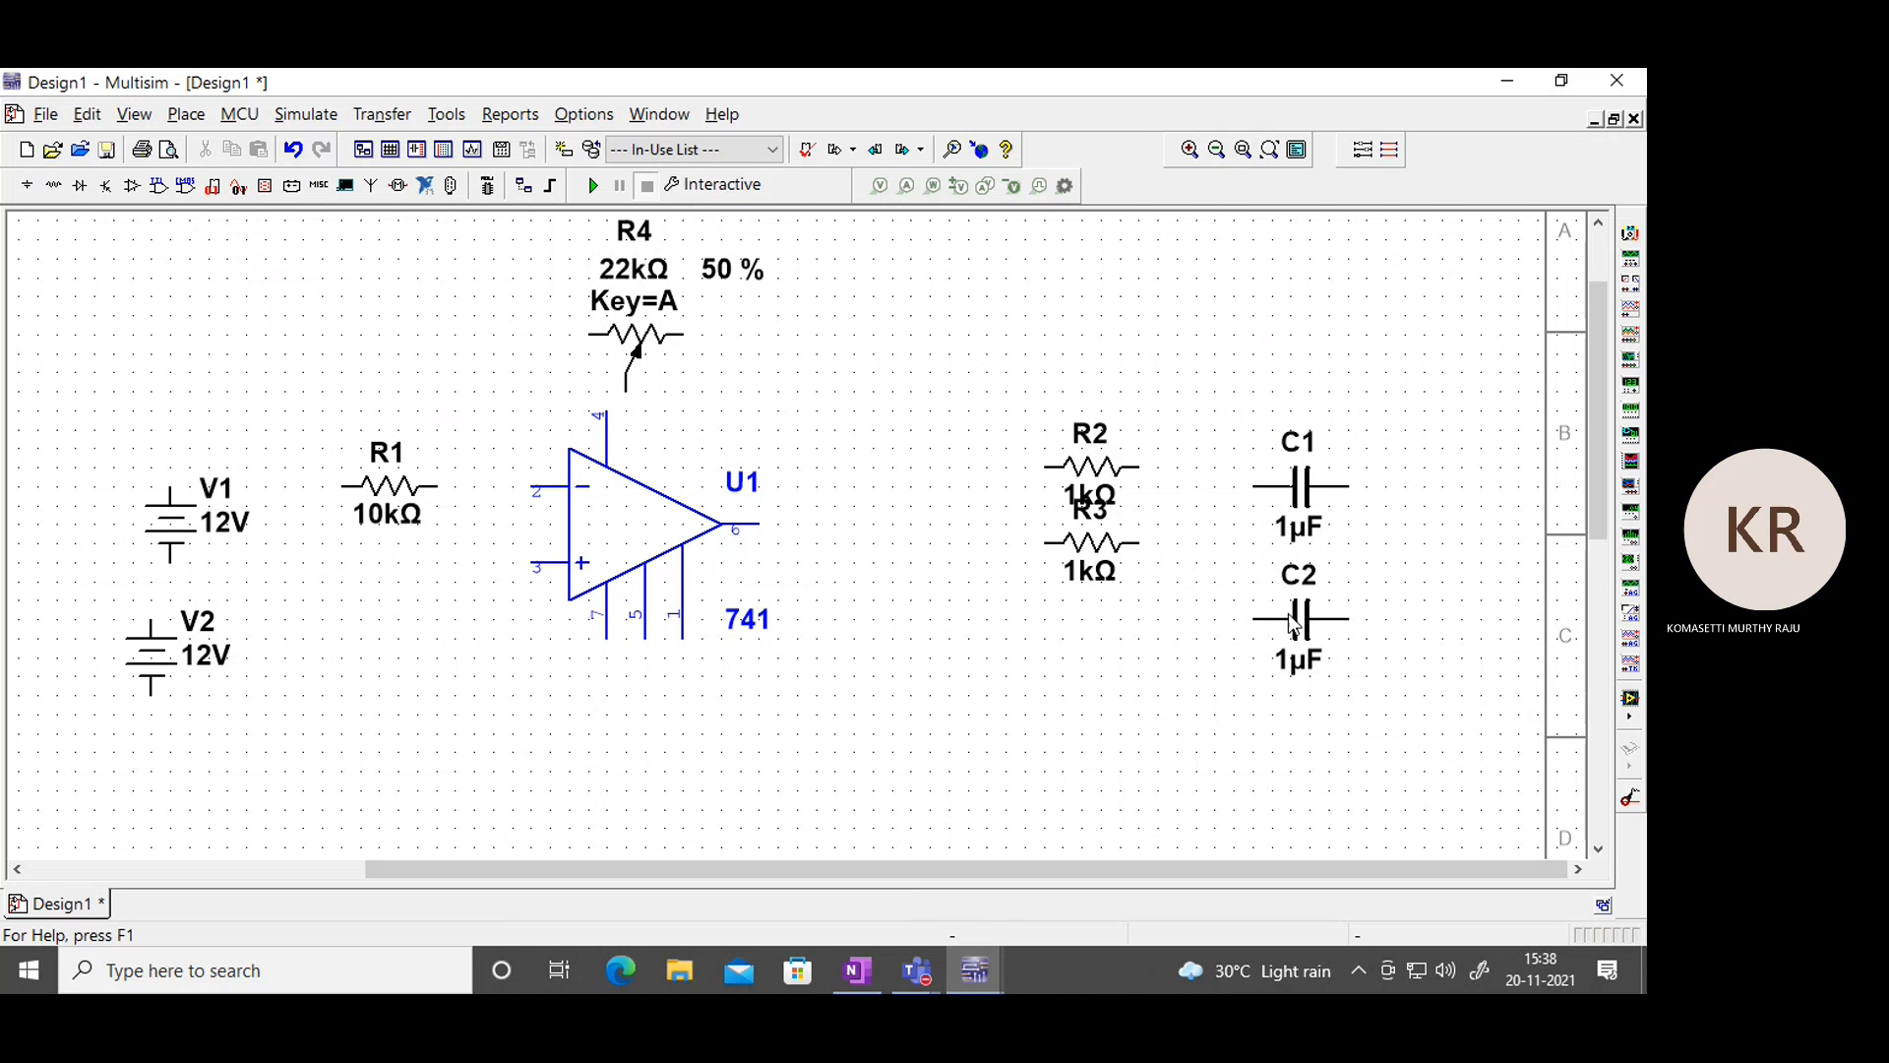
drag(1294, 630, 474, 720)
right_click(486, 702)
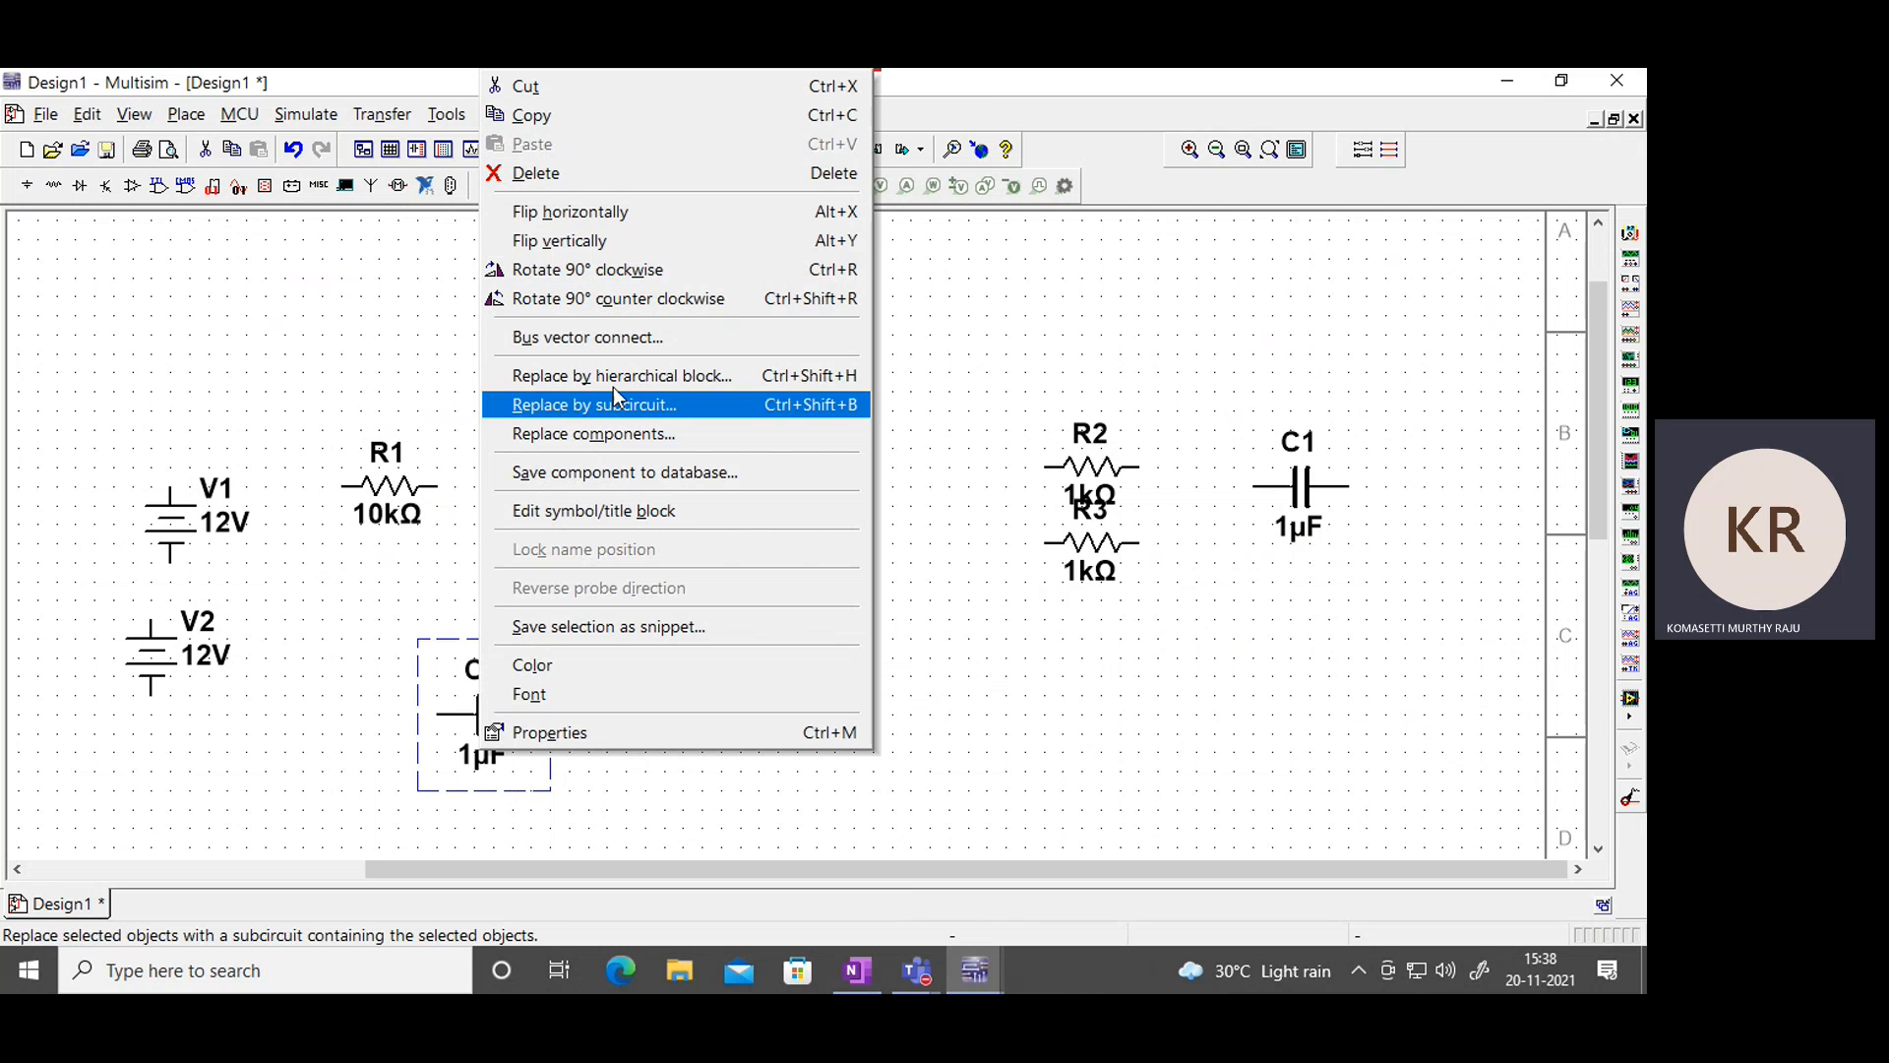
click(657, 270)
scroll(1130, 527, down, 2)
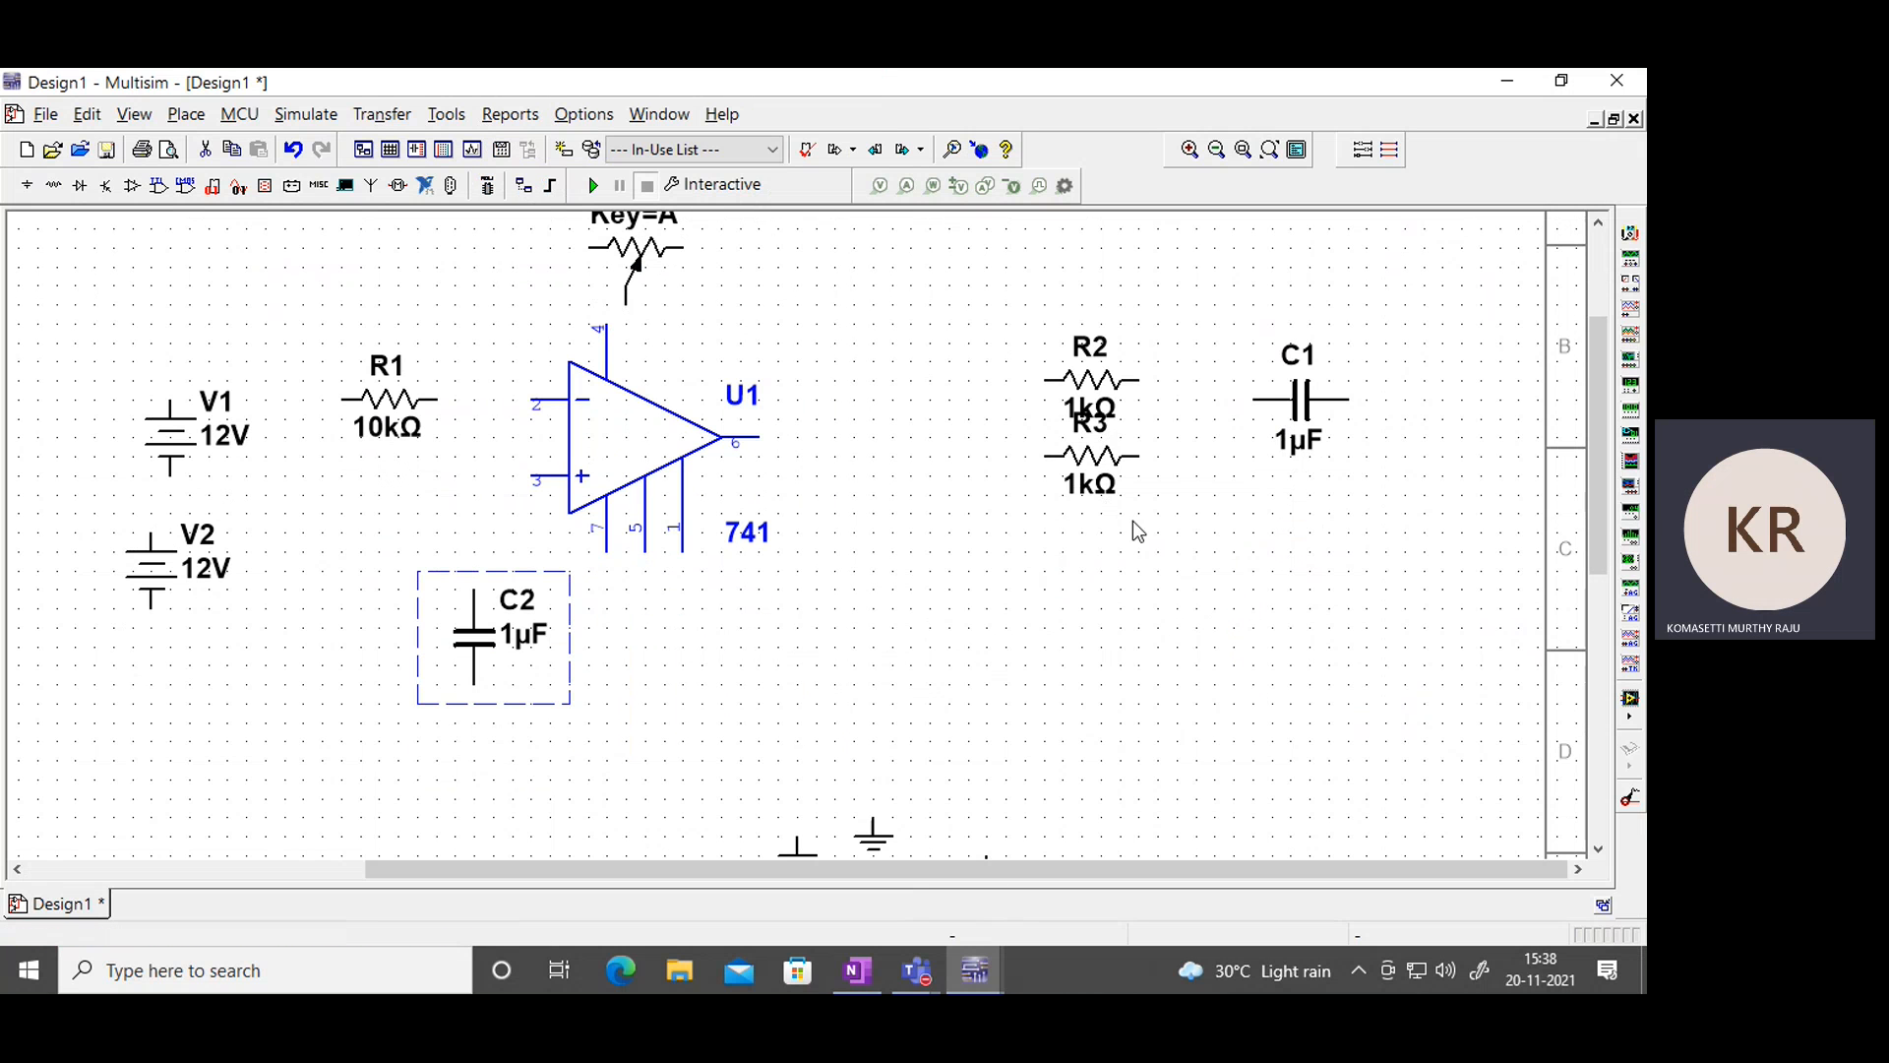
Move resistor R3 beside C2 below the op-amp and rotate it 90° clockwise.
drag(1097, 472, 640, 654)
right_click(639, 654)
click(772, 269)
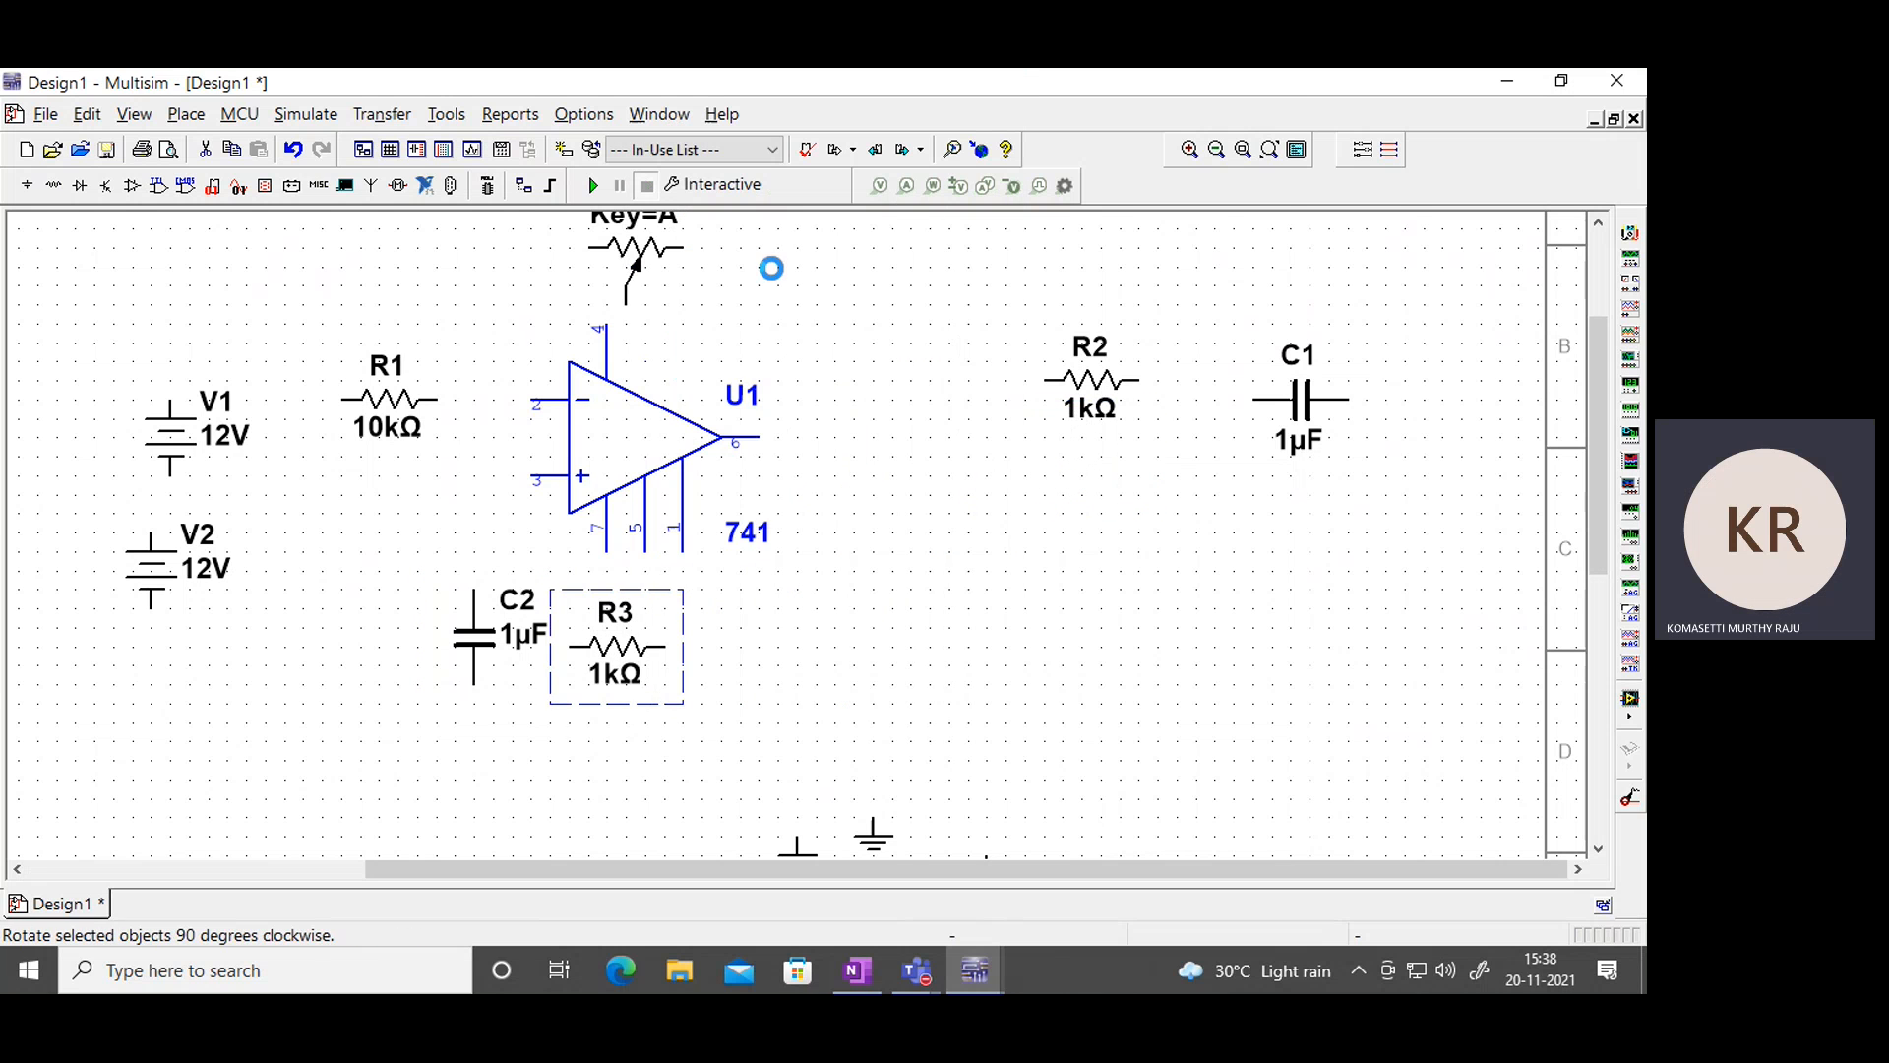
scroll(1002, 634, up, 1)
scroll(991, 622, down, 2)
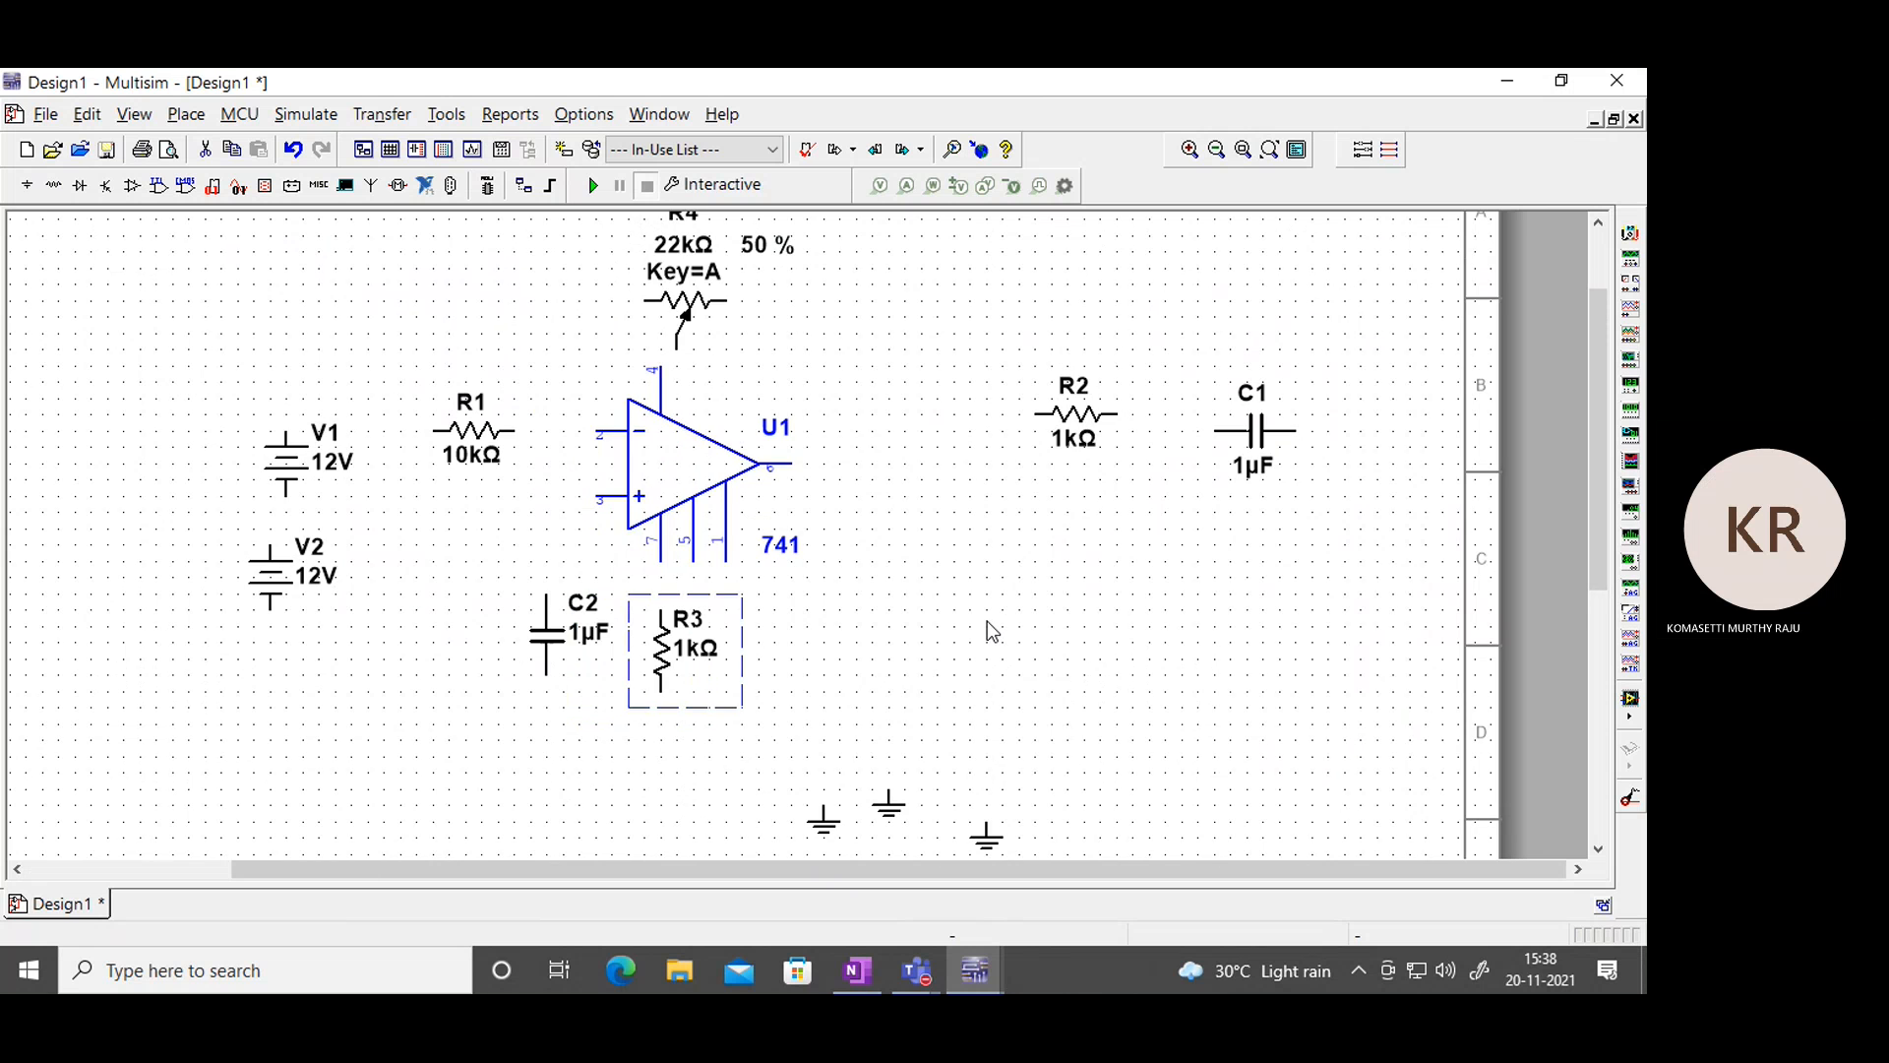
Shift C2 and R3 slightly down and to the left, leaving room for wiring beneath the op-amp.
scroll(988, 622, down, 1)
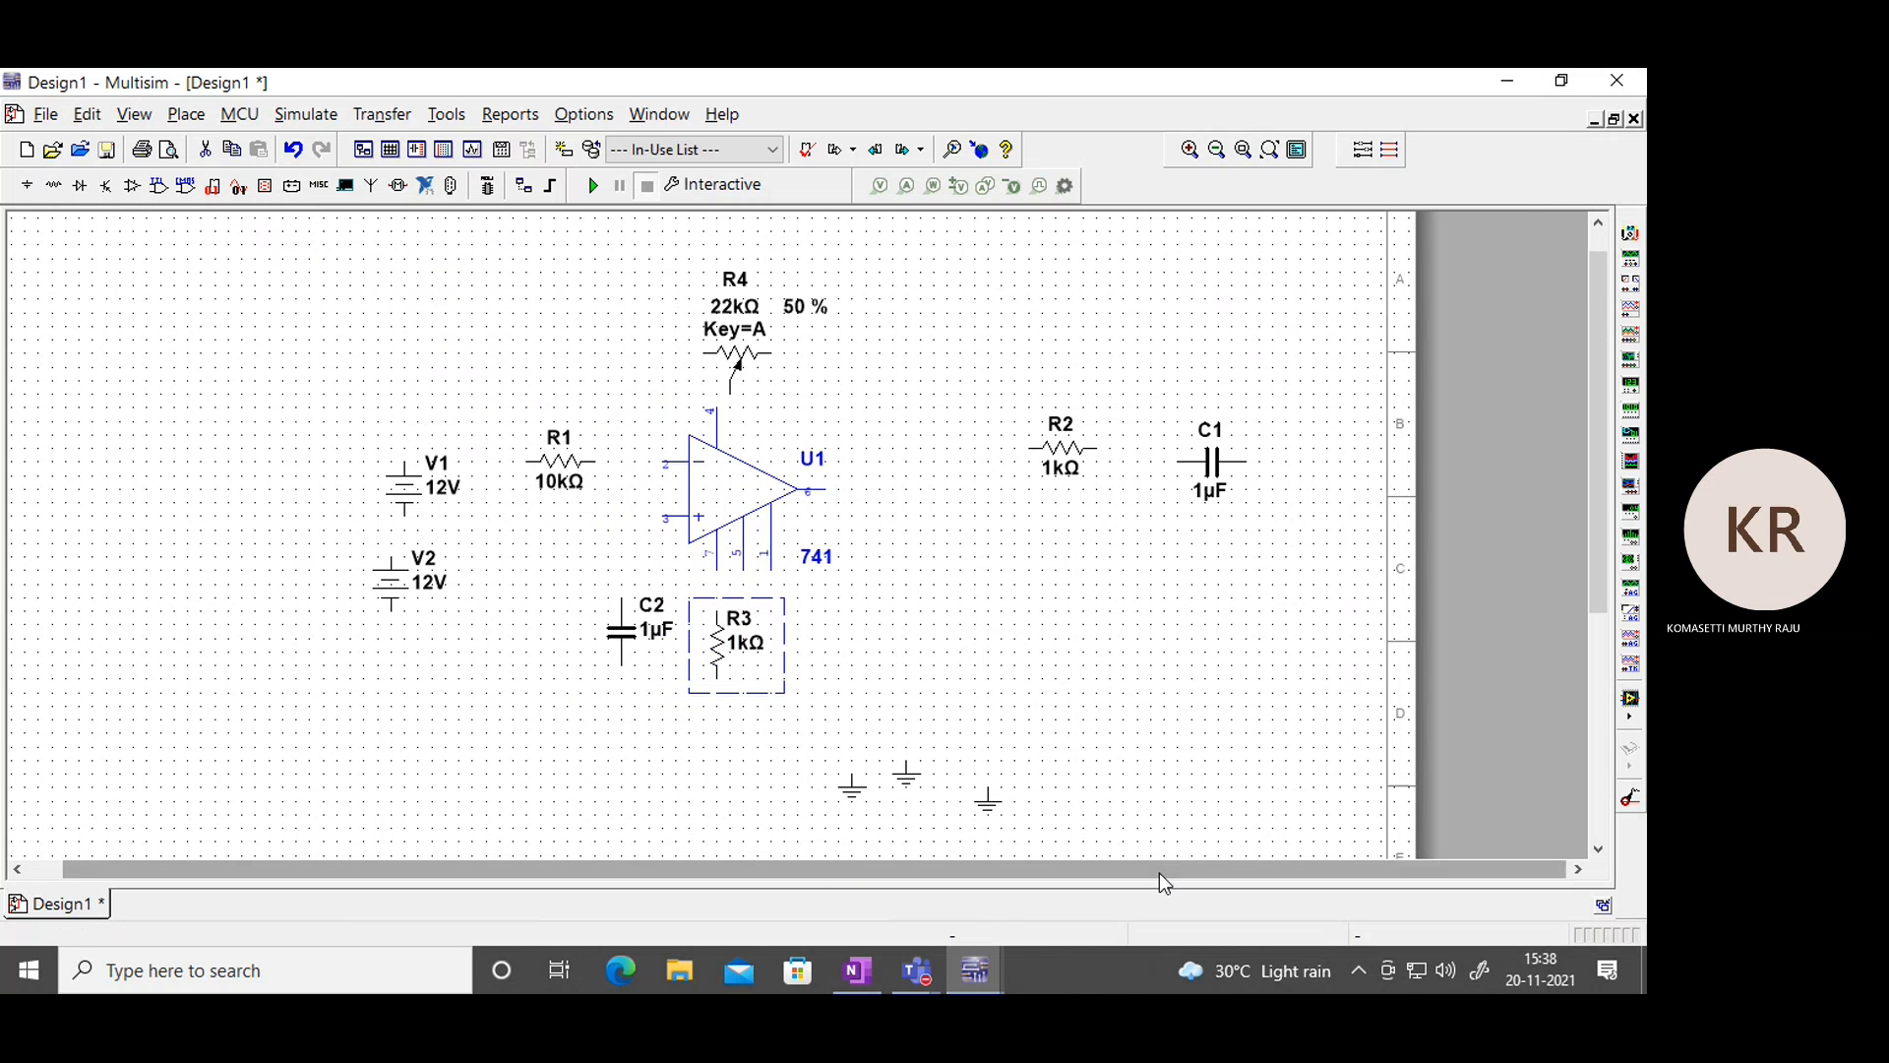
drag(1599, 370, 1599, 345)
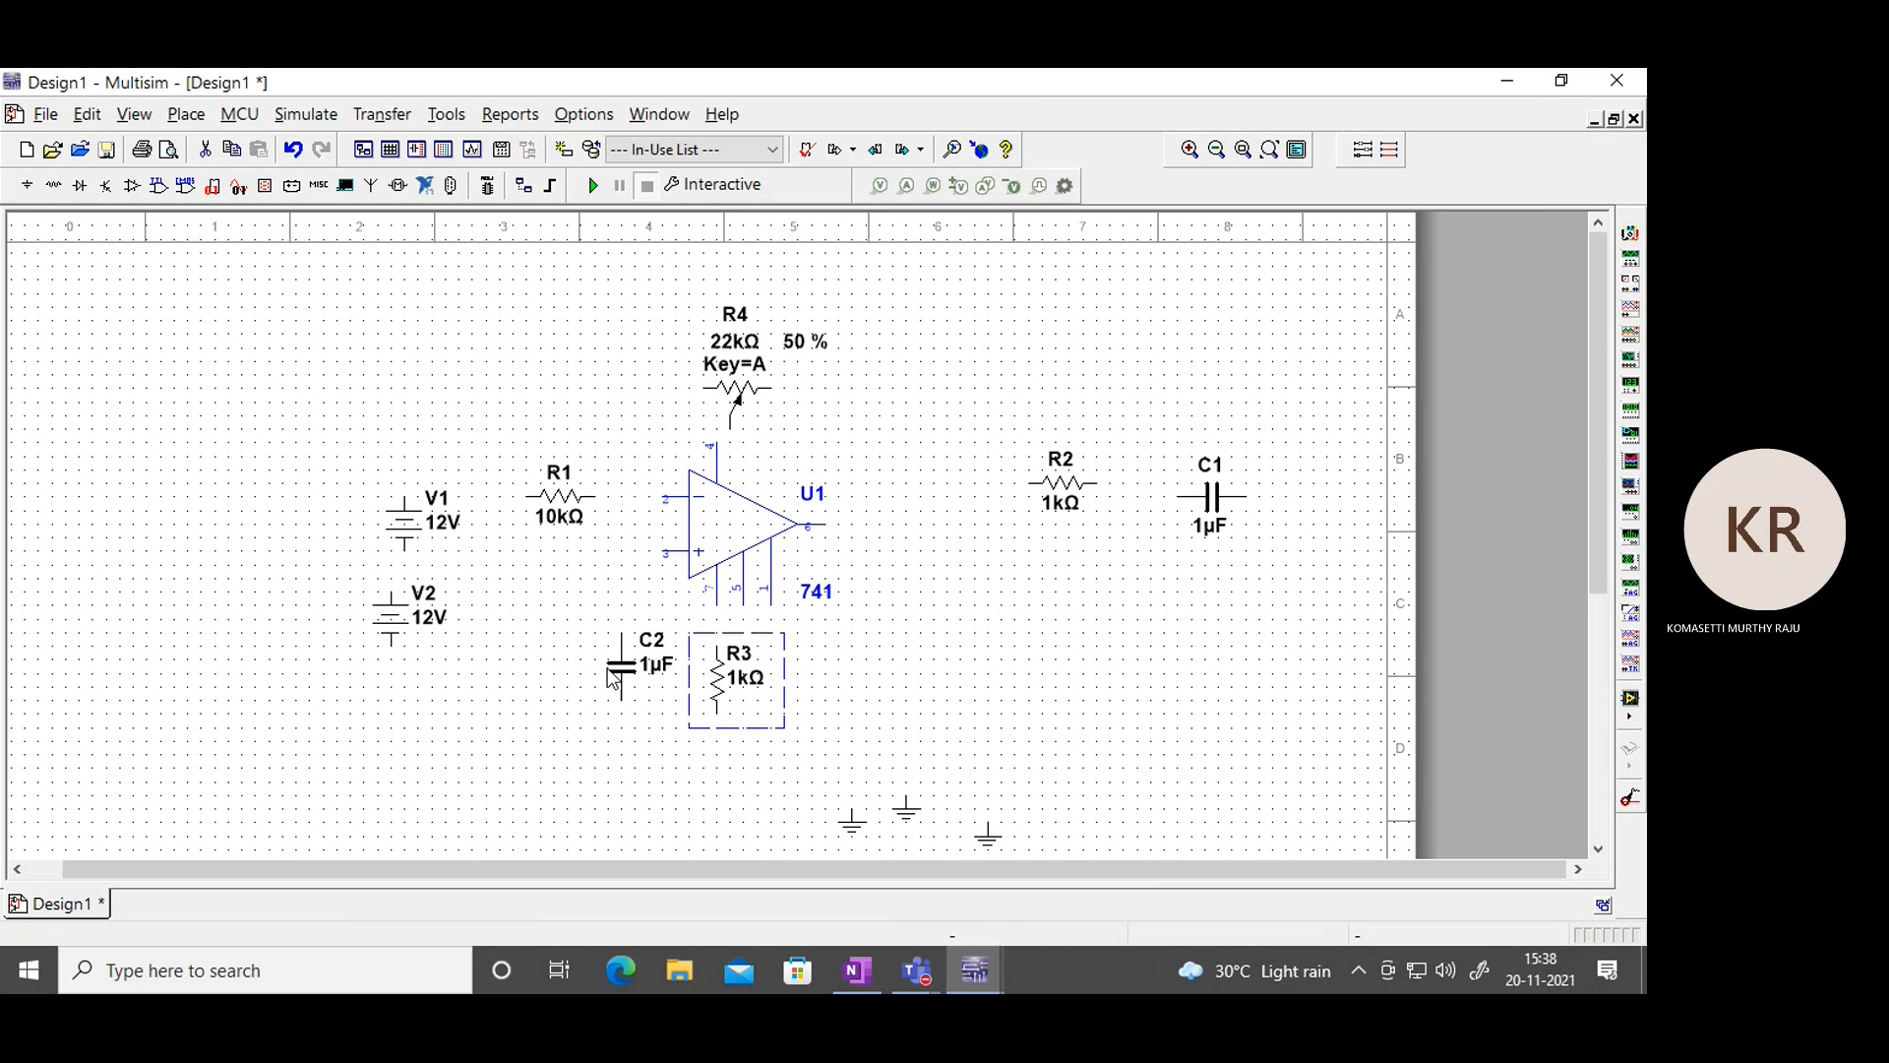
drag(619, 675, 706, 708)
click(899, 717)
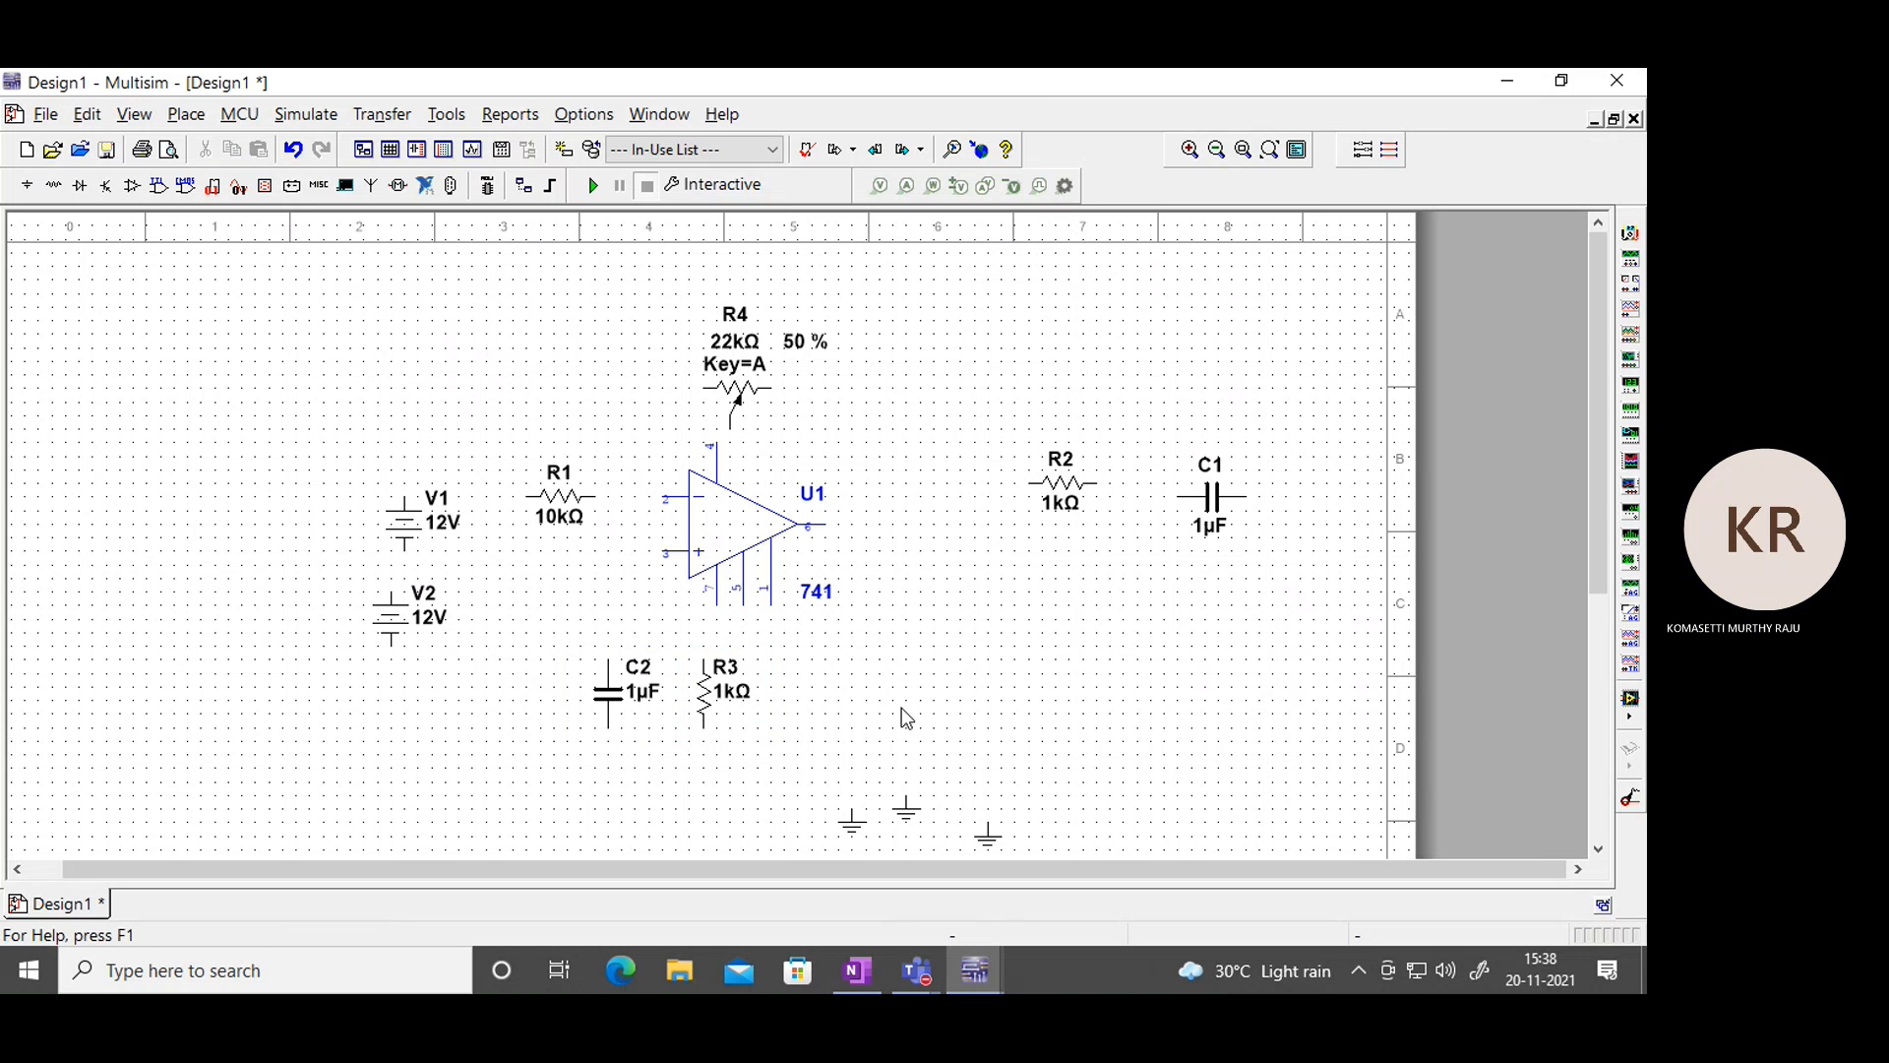
Wire C2 and R3 in parallel by joining their upper ends and their lower ends.
click(701, 635)
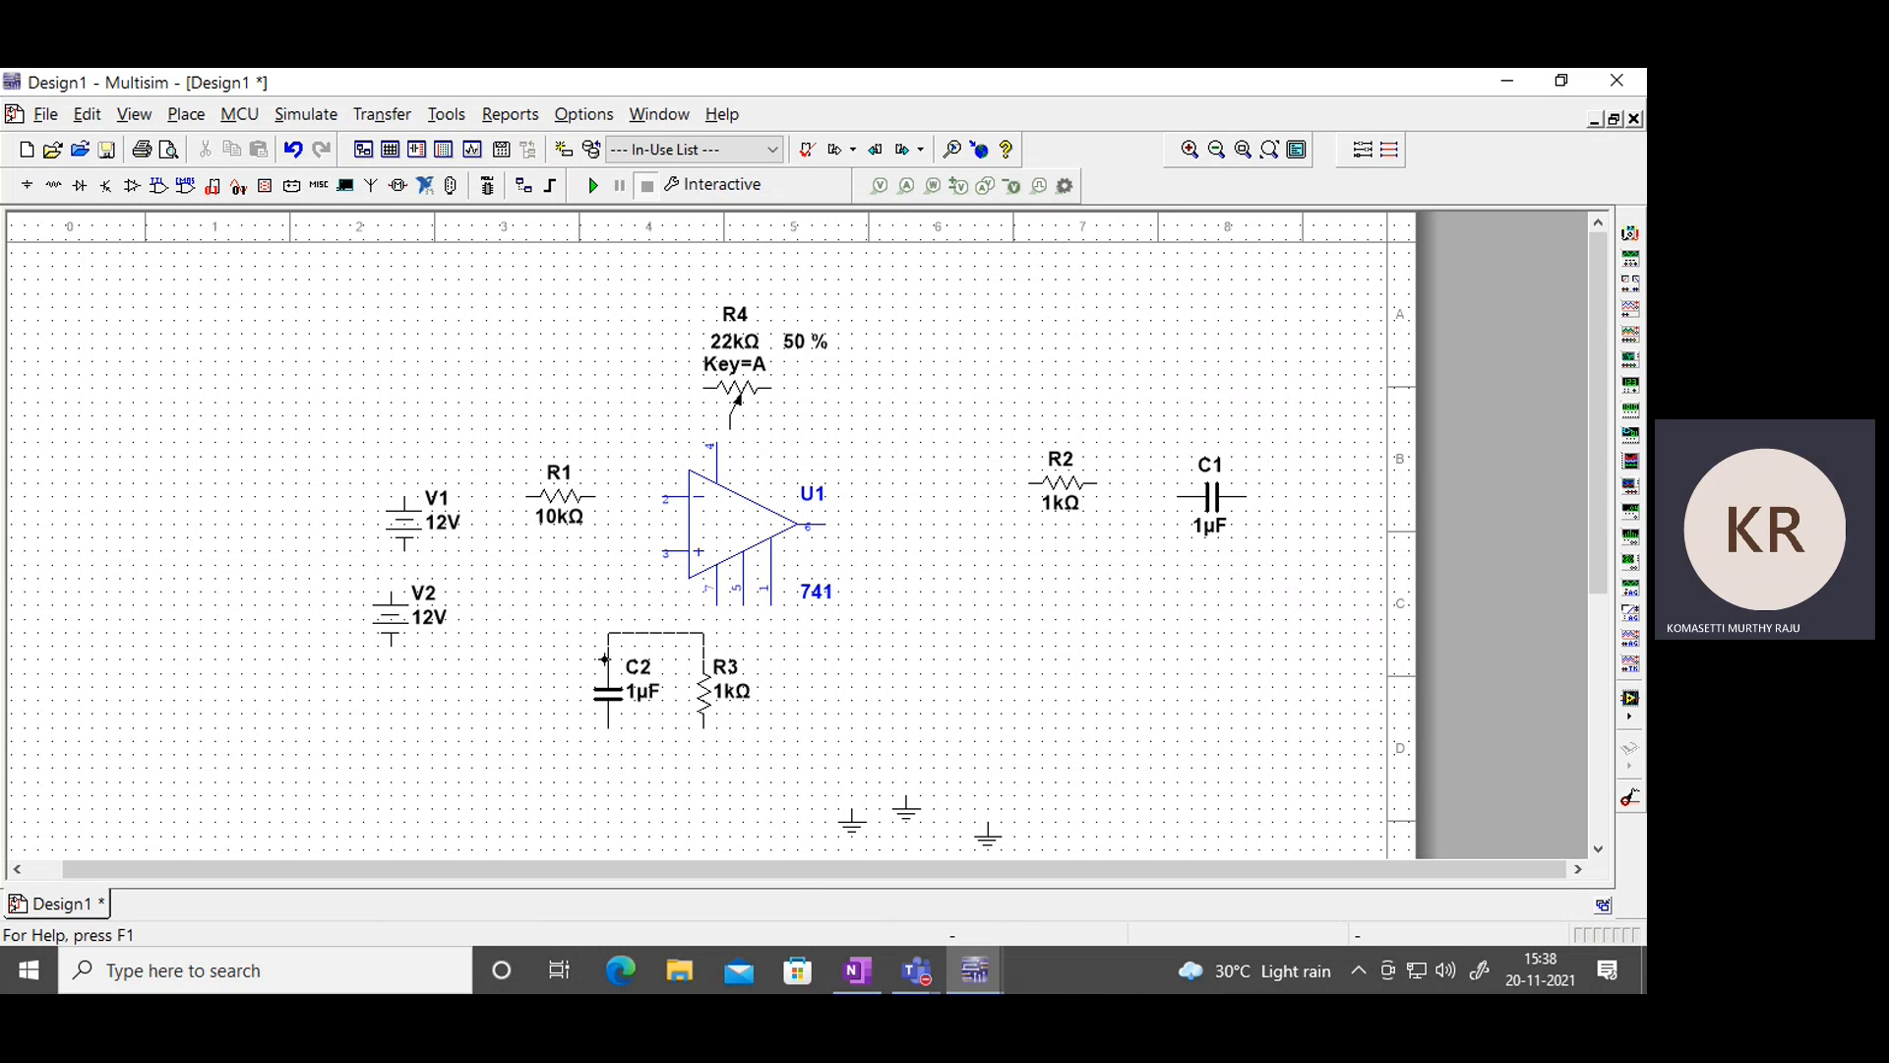
click(605, 658)
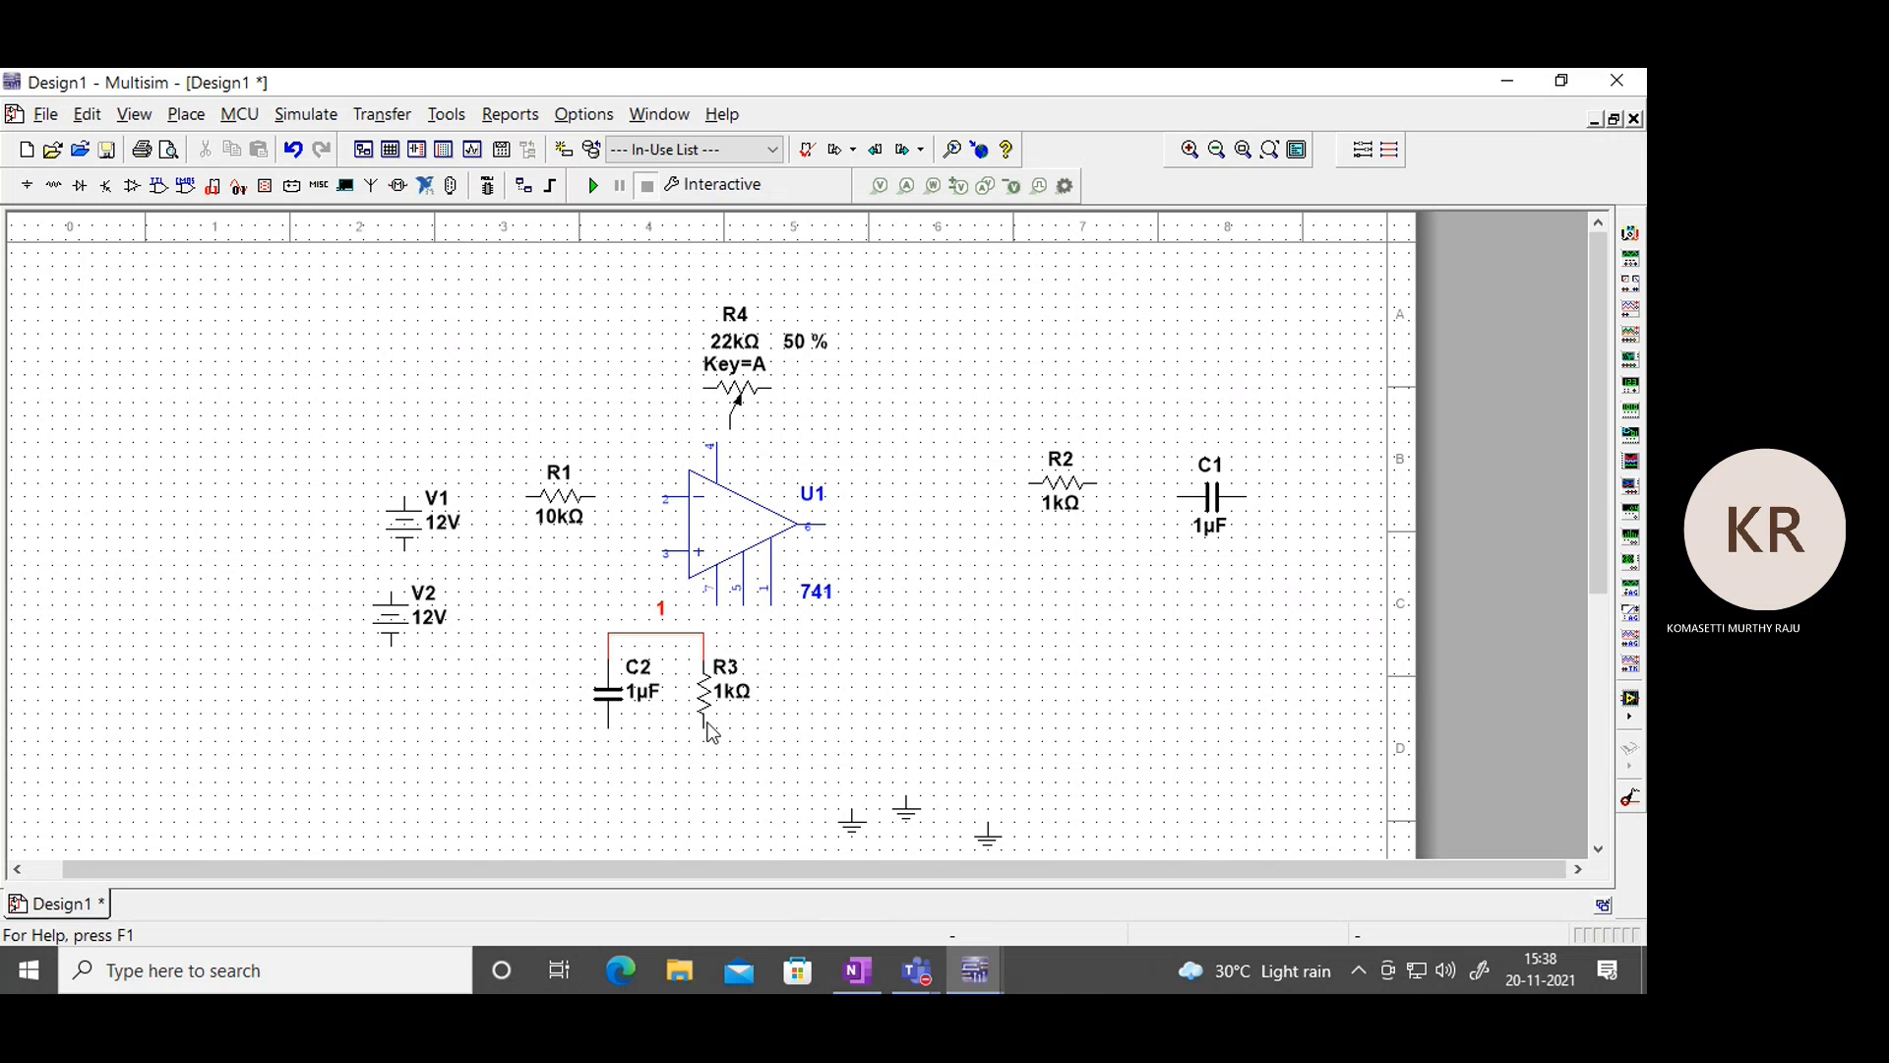
click(698, 767)
click(606, 728)
Connect a ground to the lower wire of the C2–R3 pair and wire its upper side to the op-amp's non-inverting input.
drag(844, 827, 656, 823)
click(784, 814)
drag(660, 771, 663, 799)
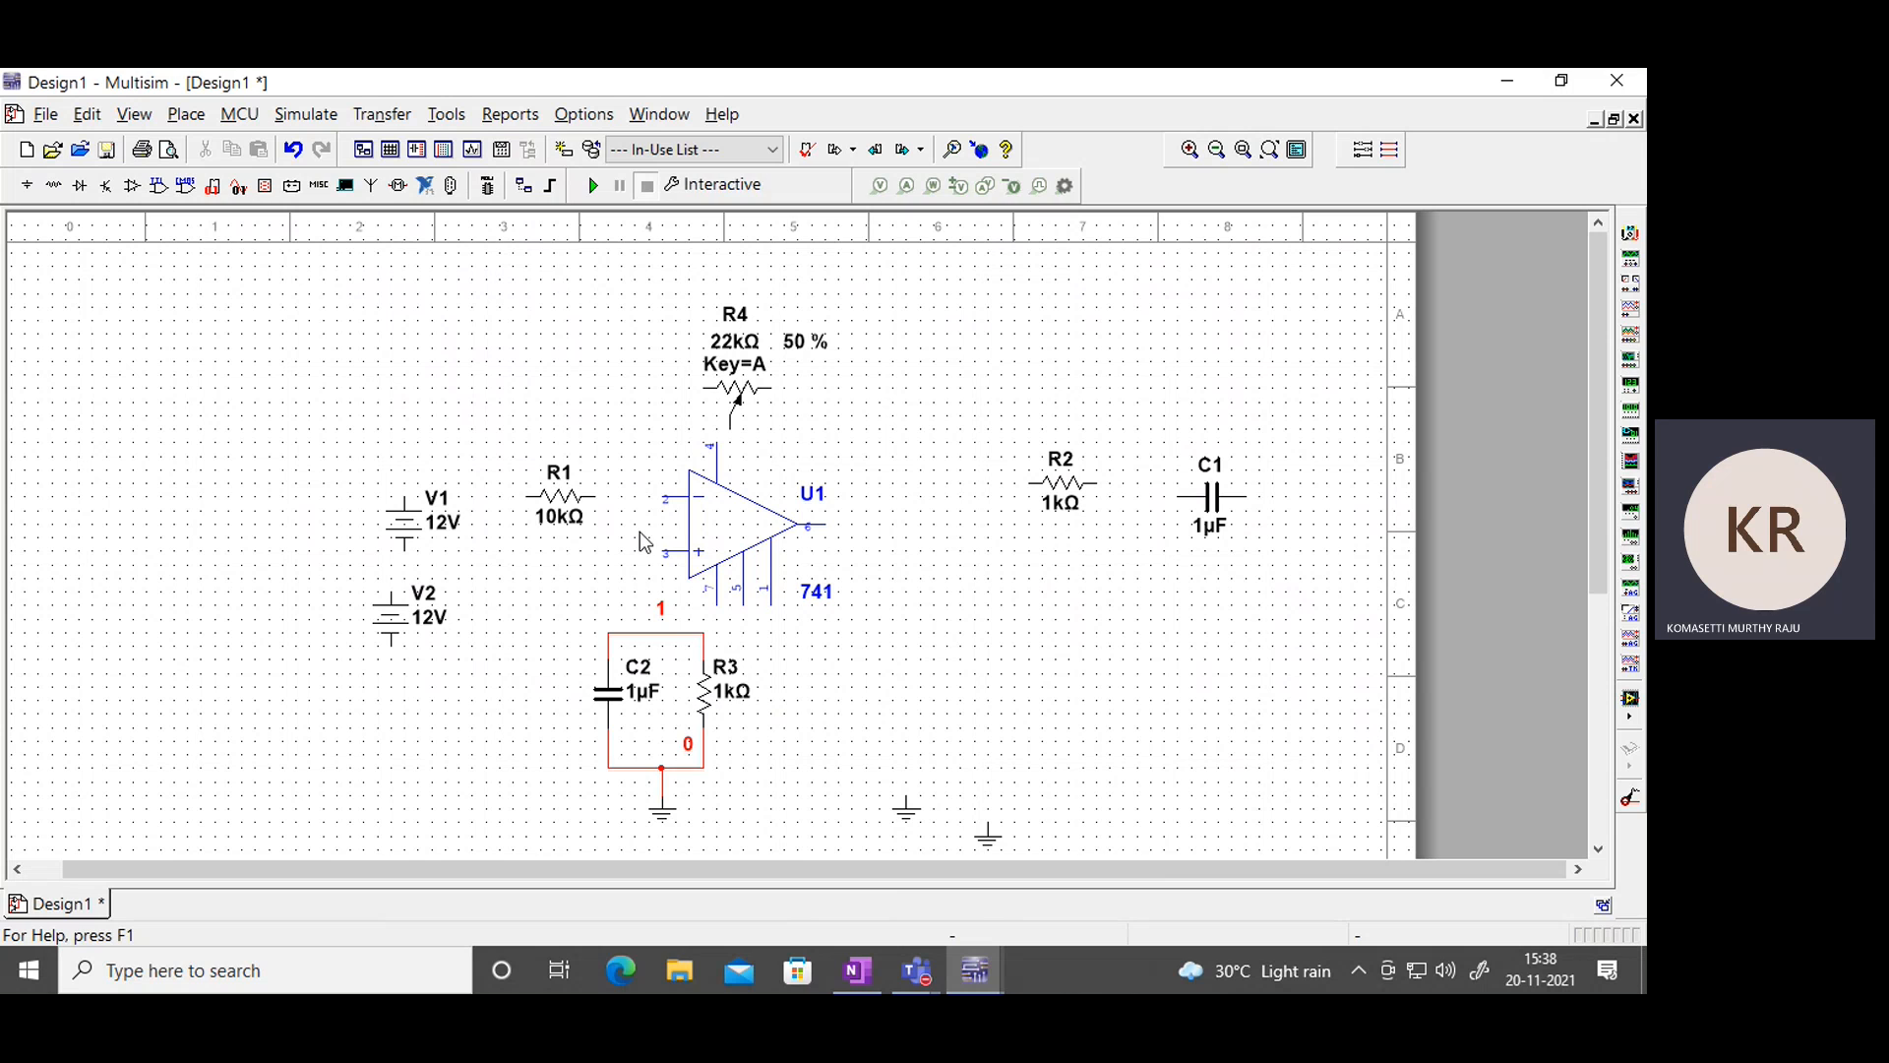
drag(640, 549, 644, 628)
drag(639, 632, 640, 632)
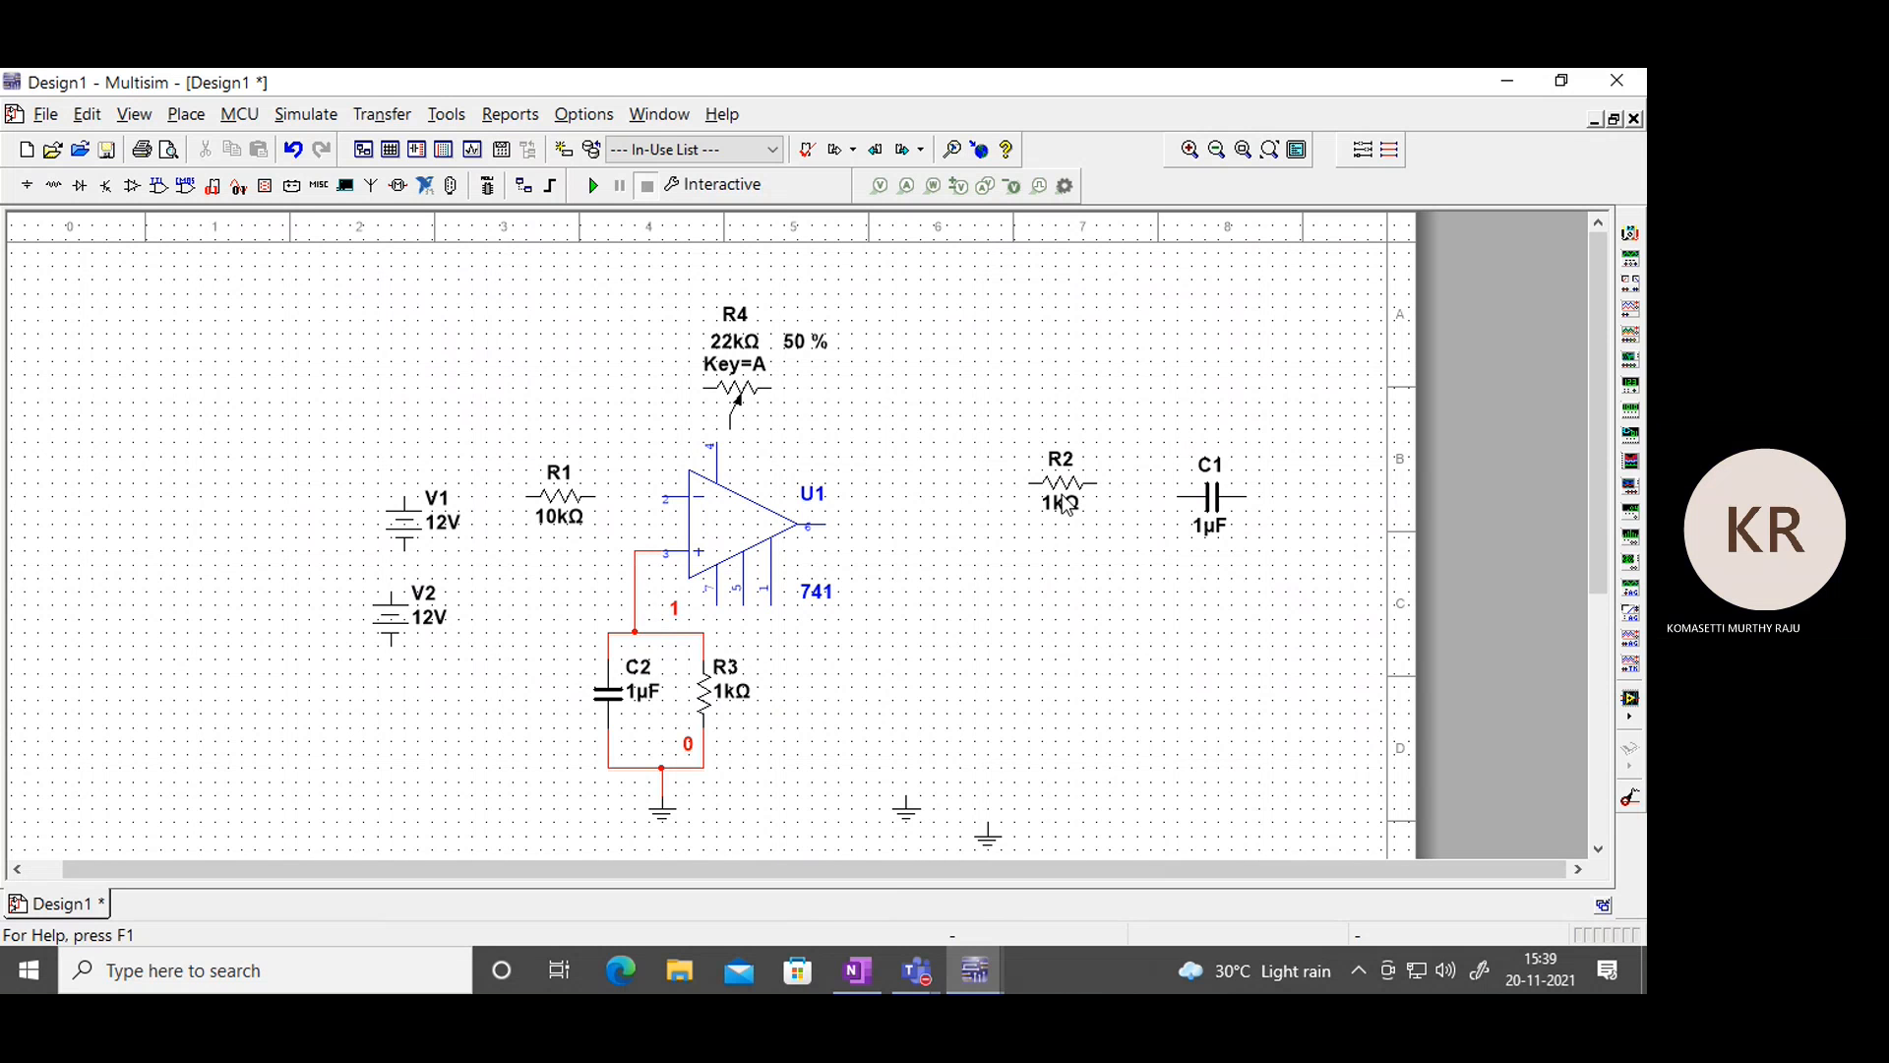
Move C1 beside R3, level with the pair's upper wire, and set C2's capacitance to 0.1 µF.
drag(1210, 507, 852, 639)
click(1062, 697)
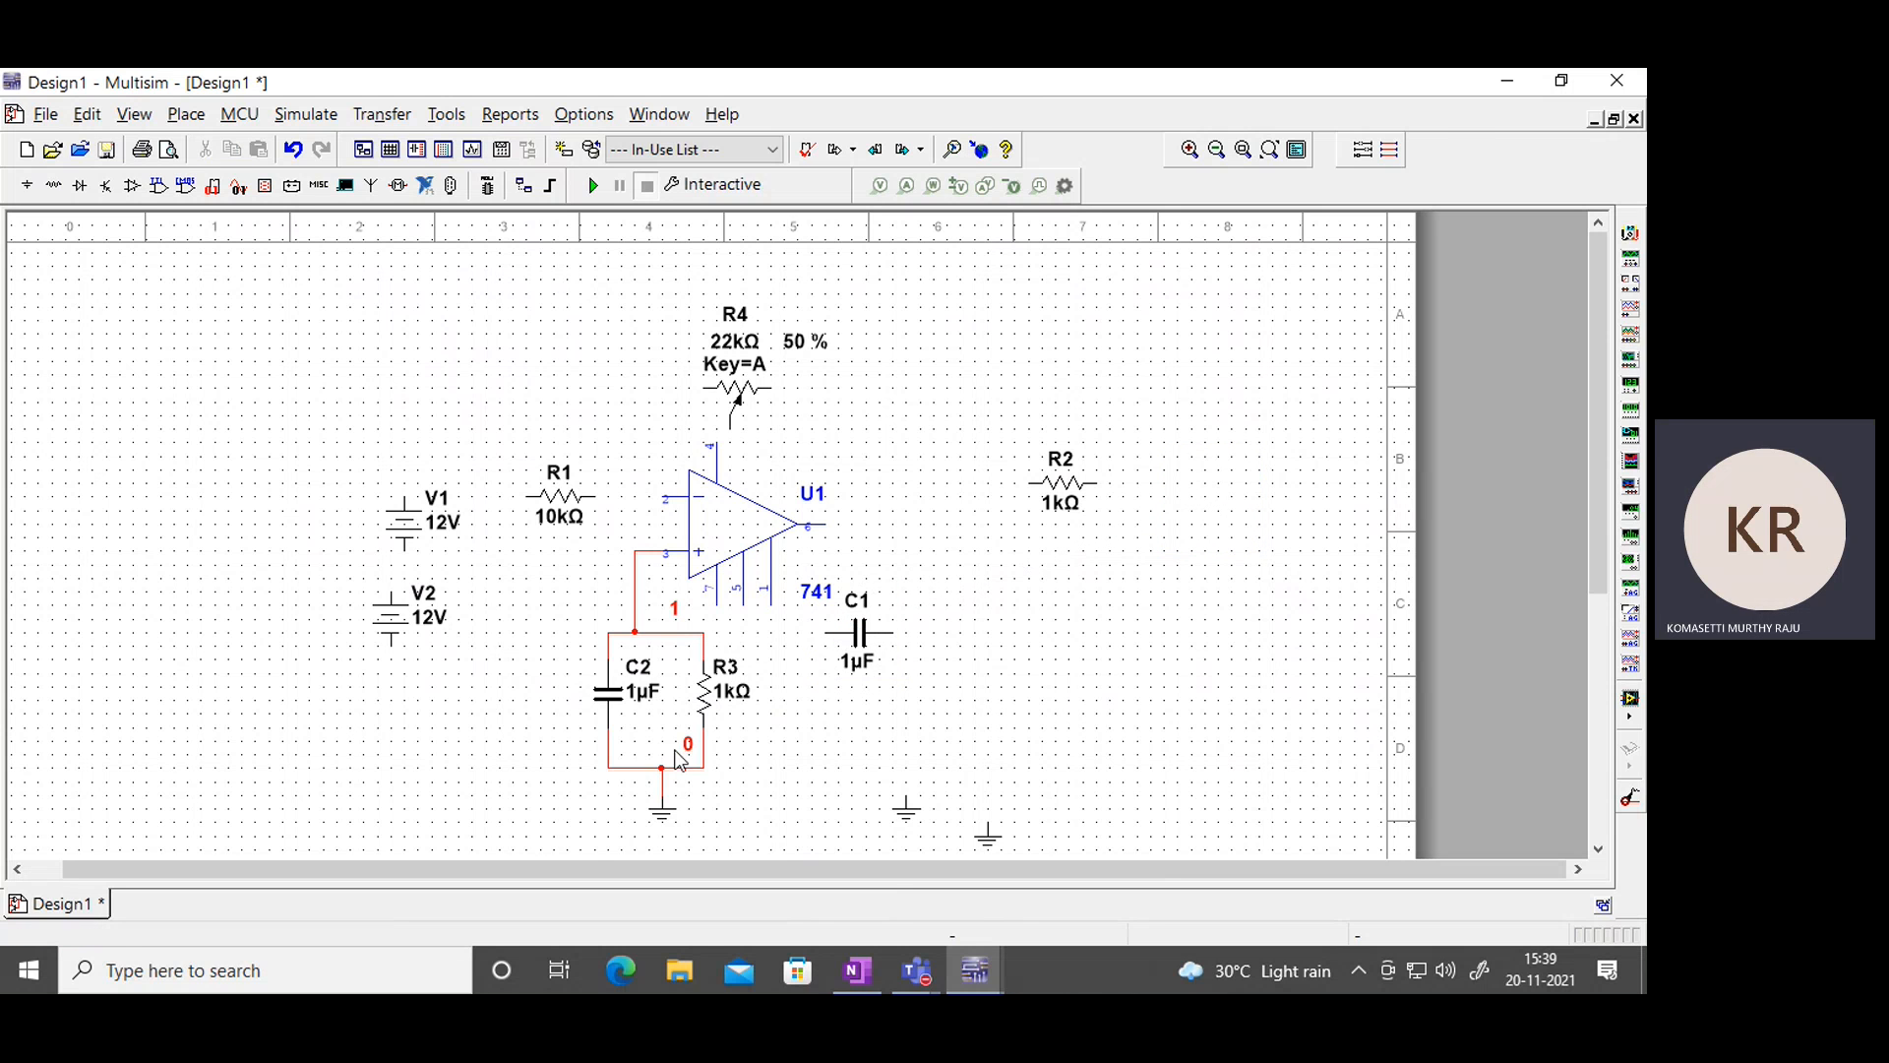
click(598, 693)
double_click(599, 693)
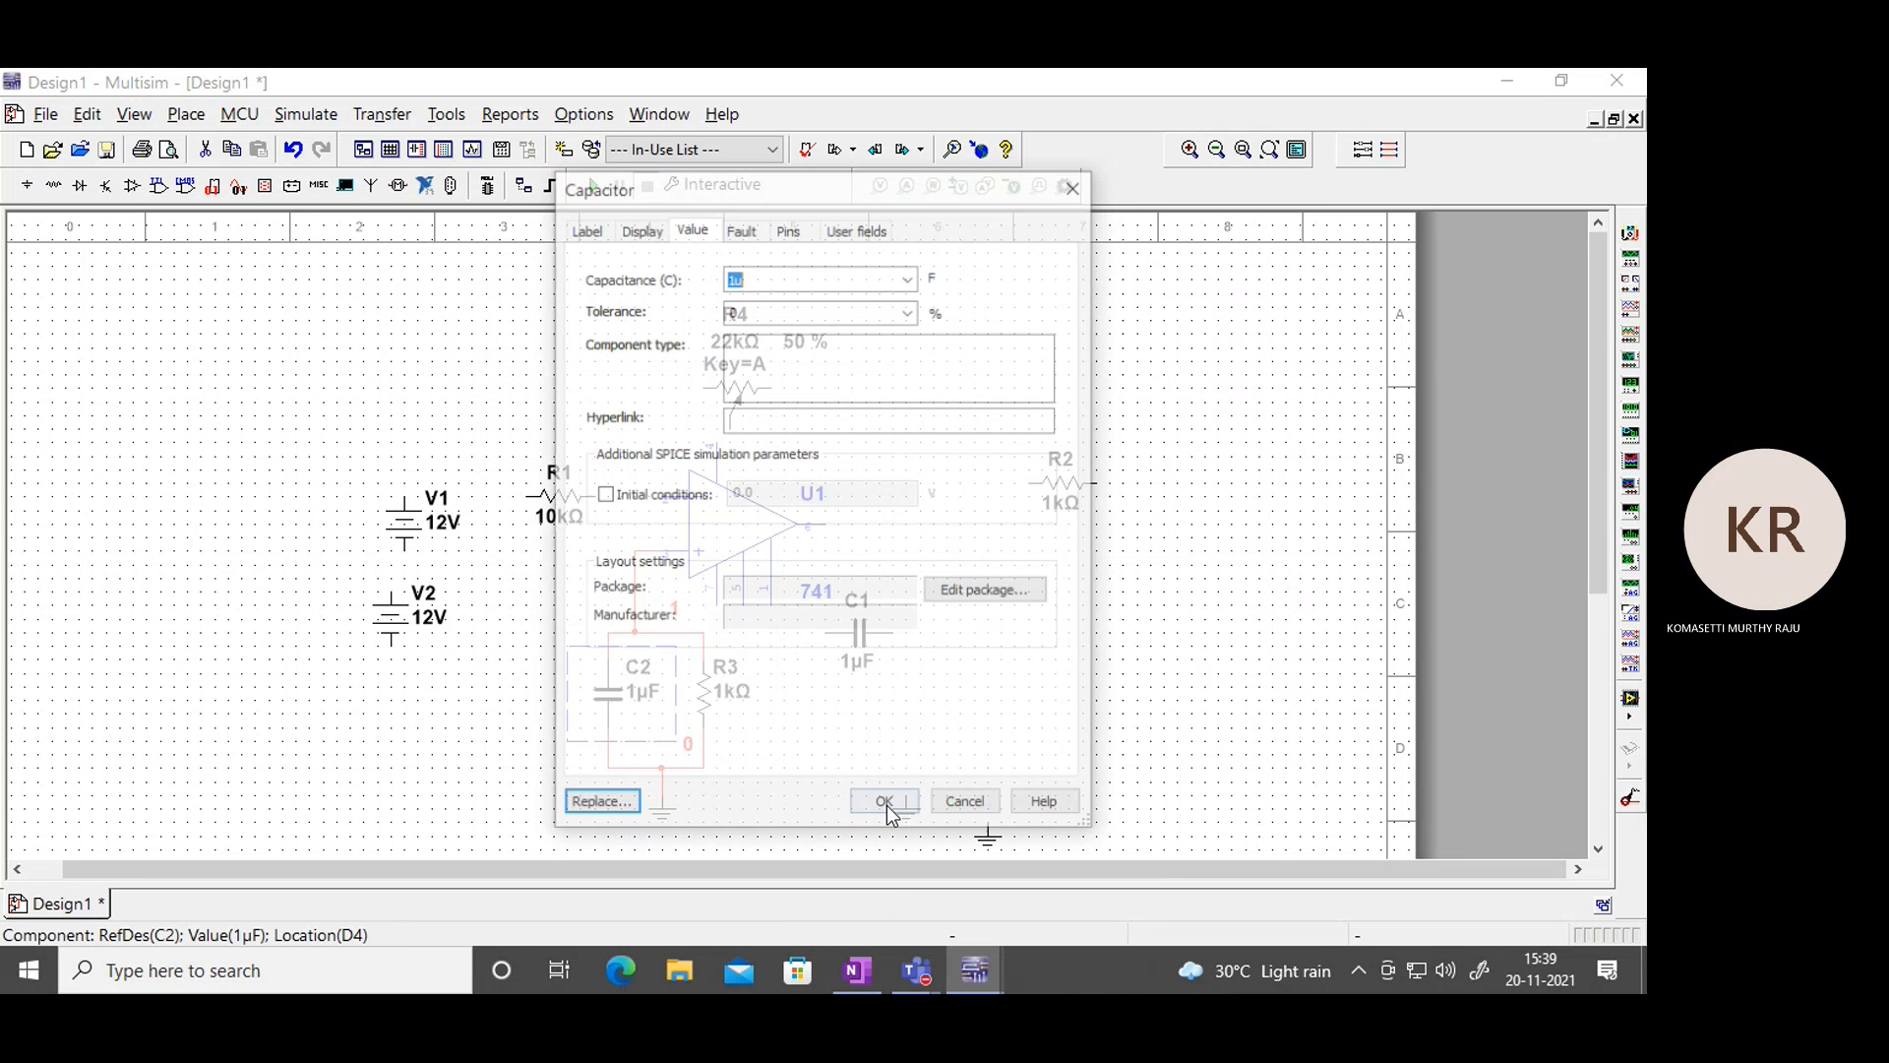
text(0.1u)
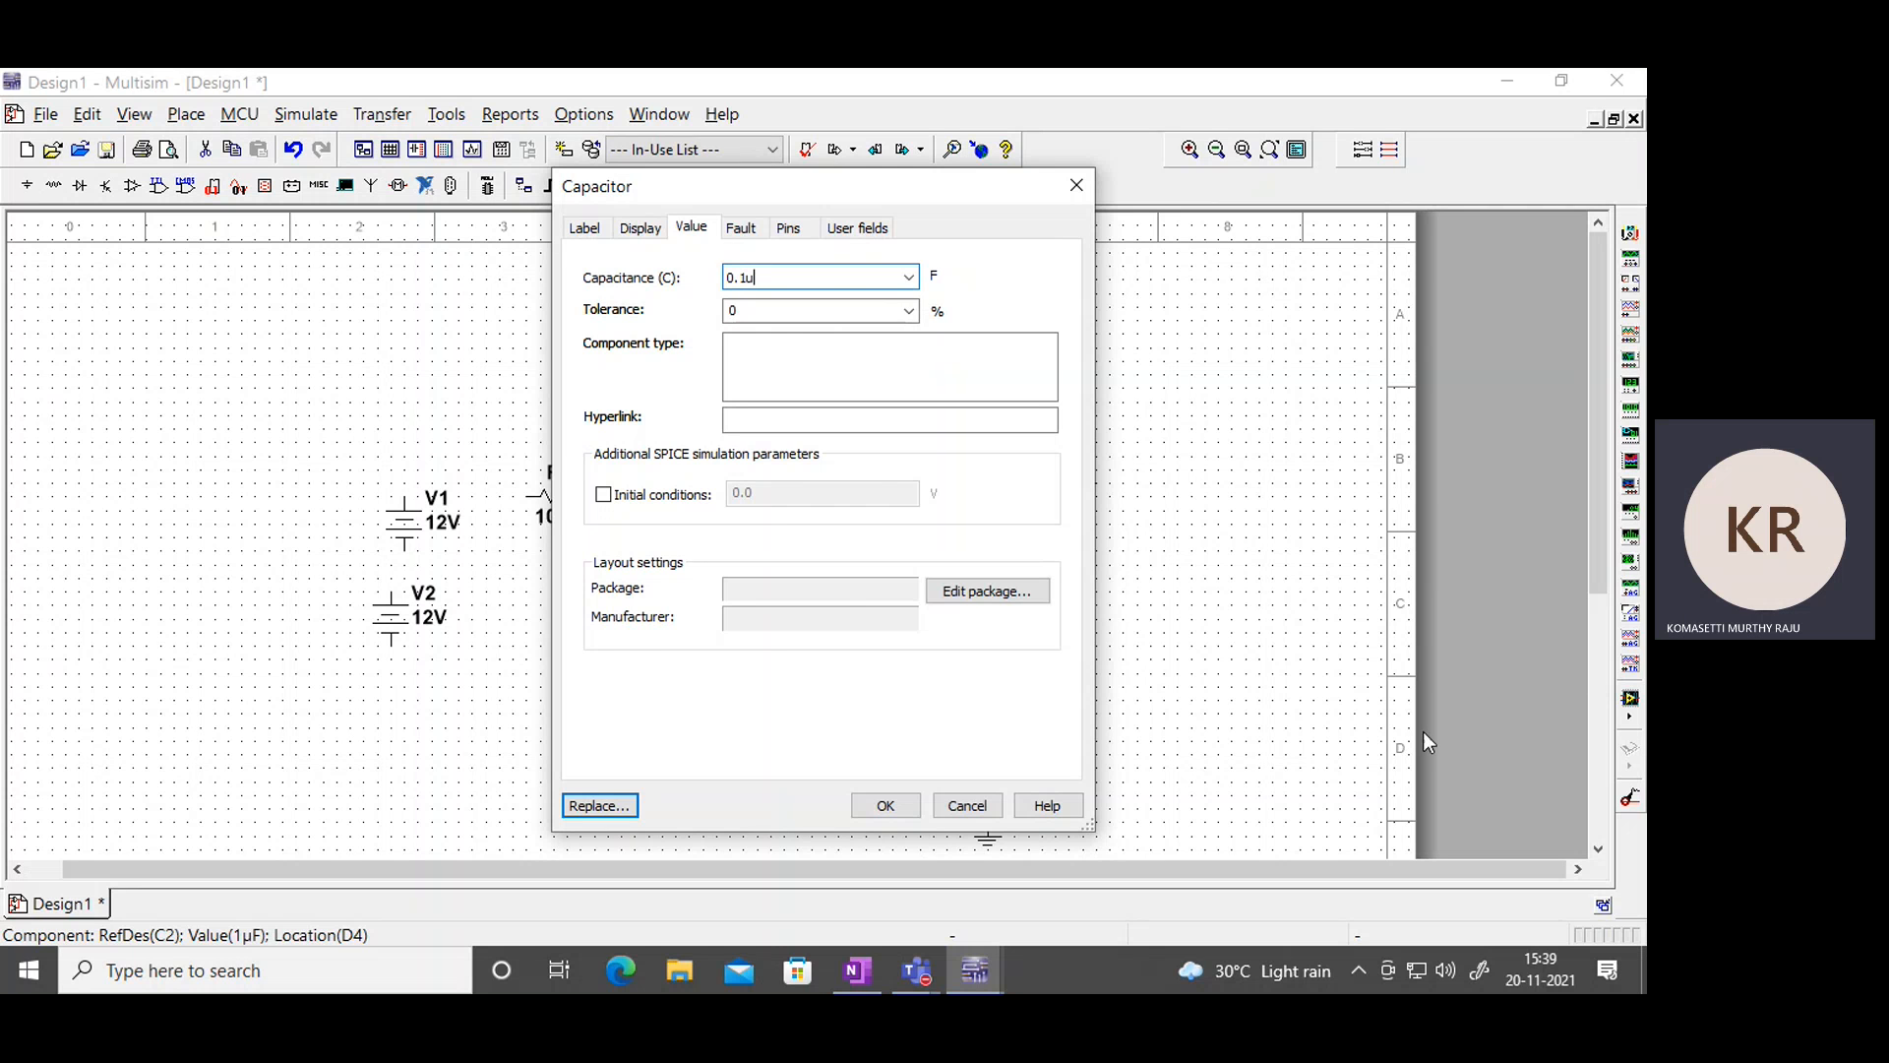
click(885, 805)
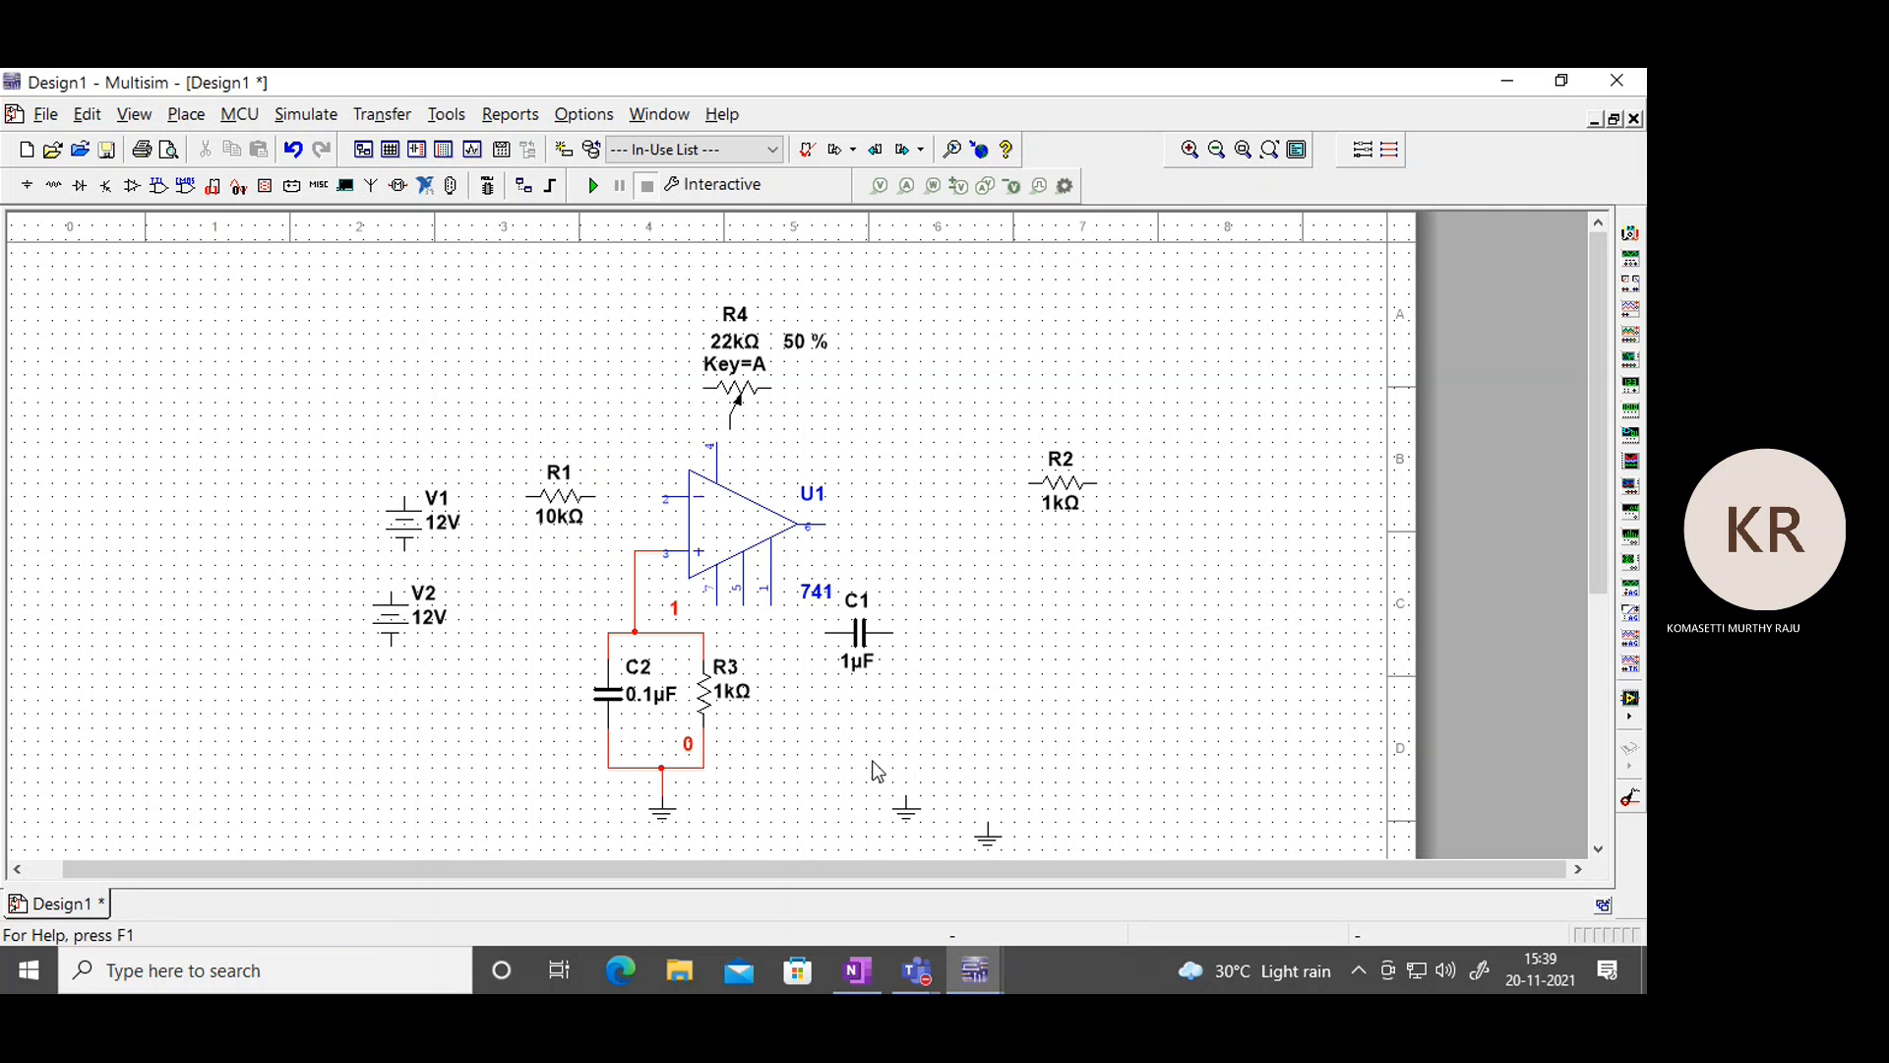
Set R3's resistance to 10 kΩ and C1's capacitance to 0.1 µF.
double_click(703, 692)
text(10k)
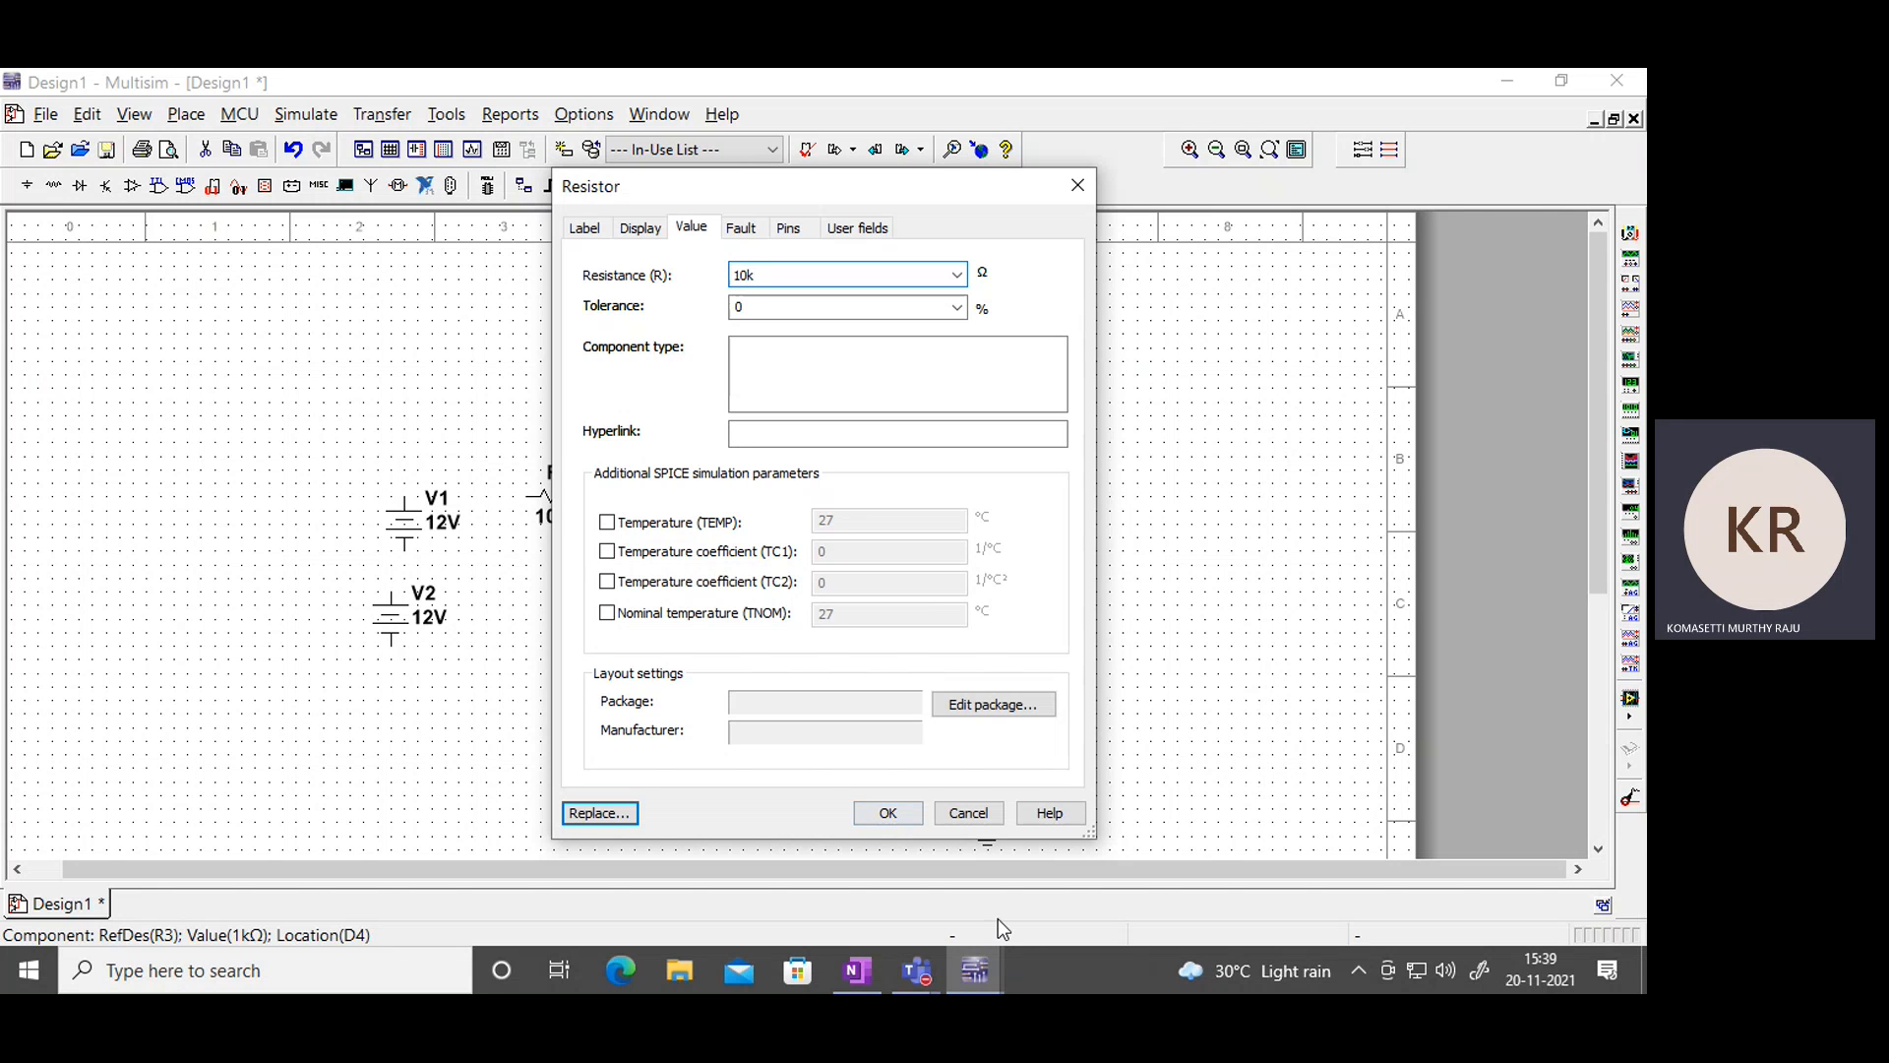
click(882, 810)
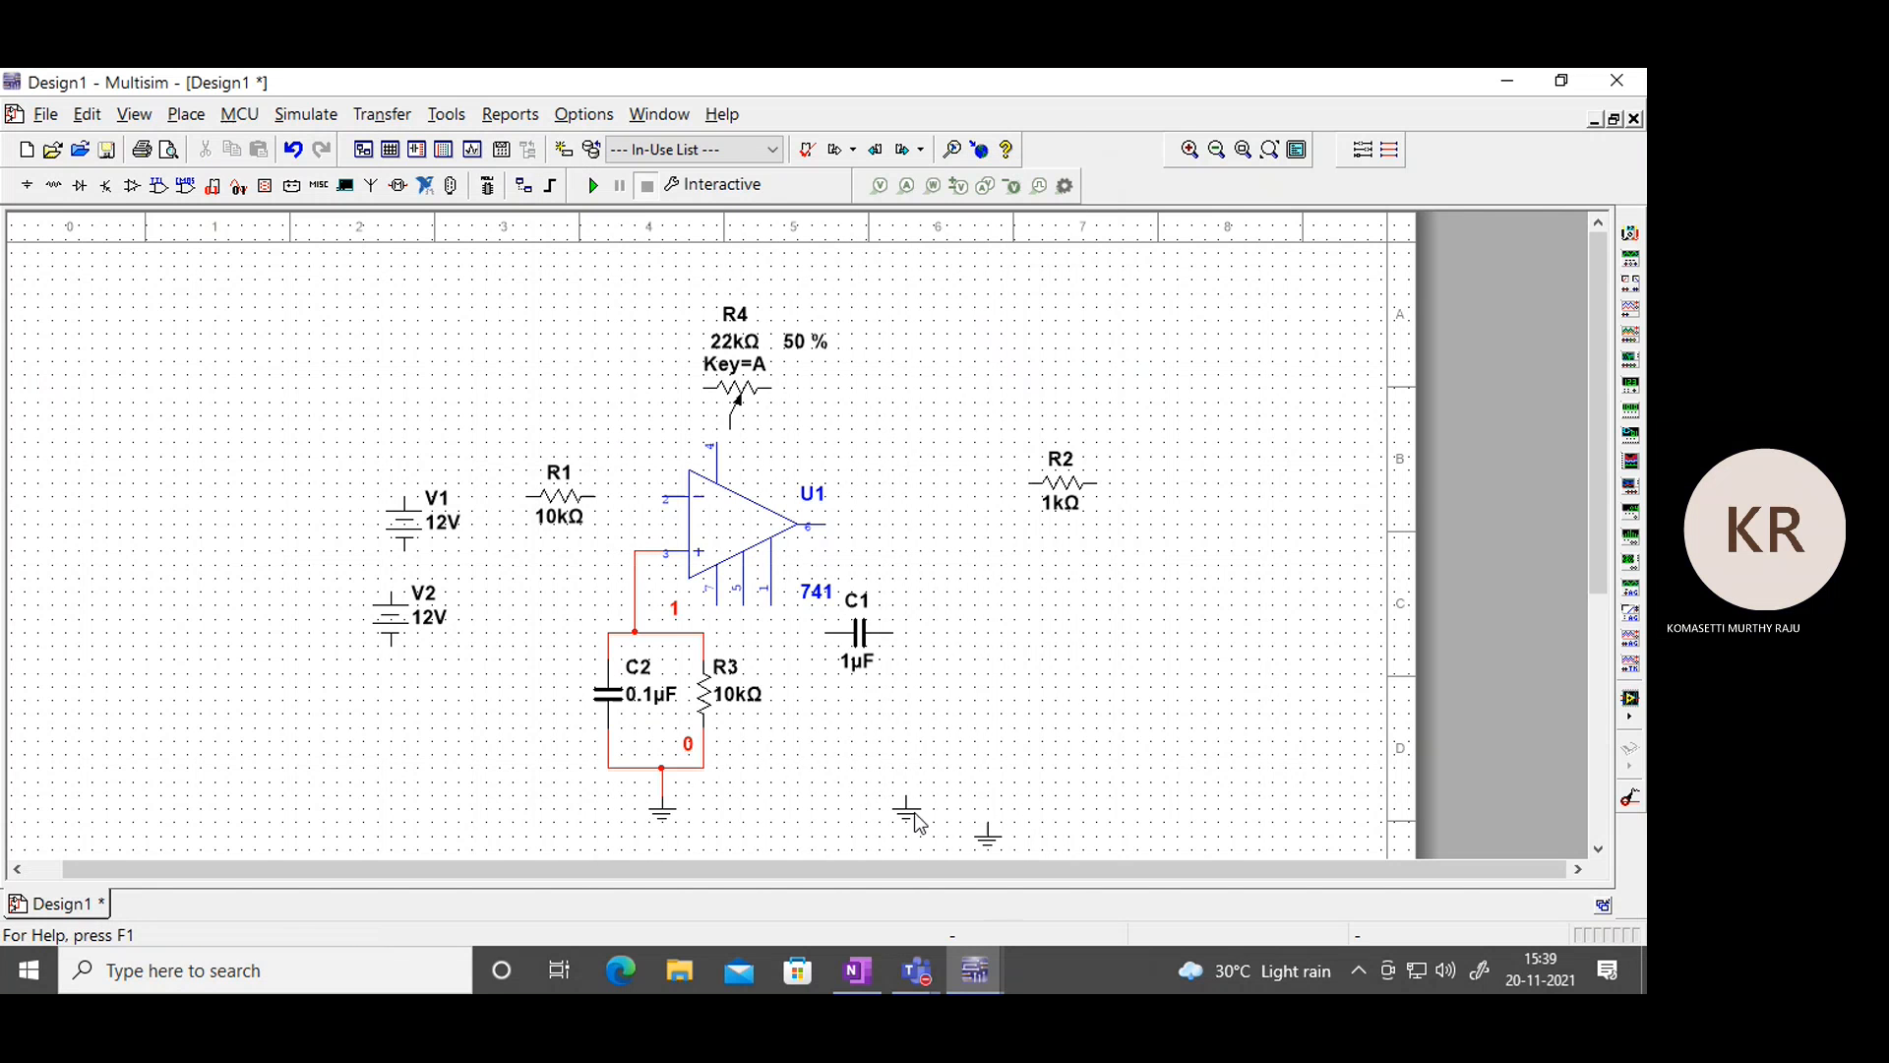
double_click(862, 657)
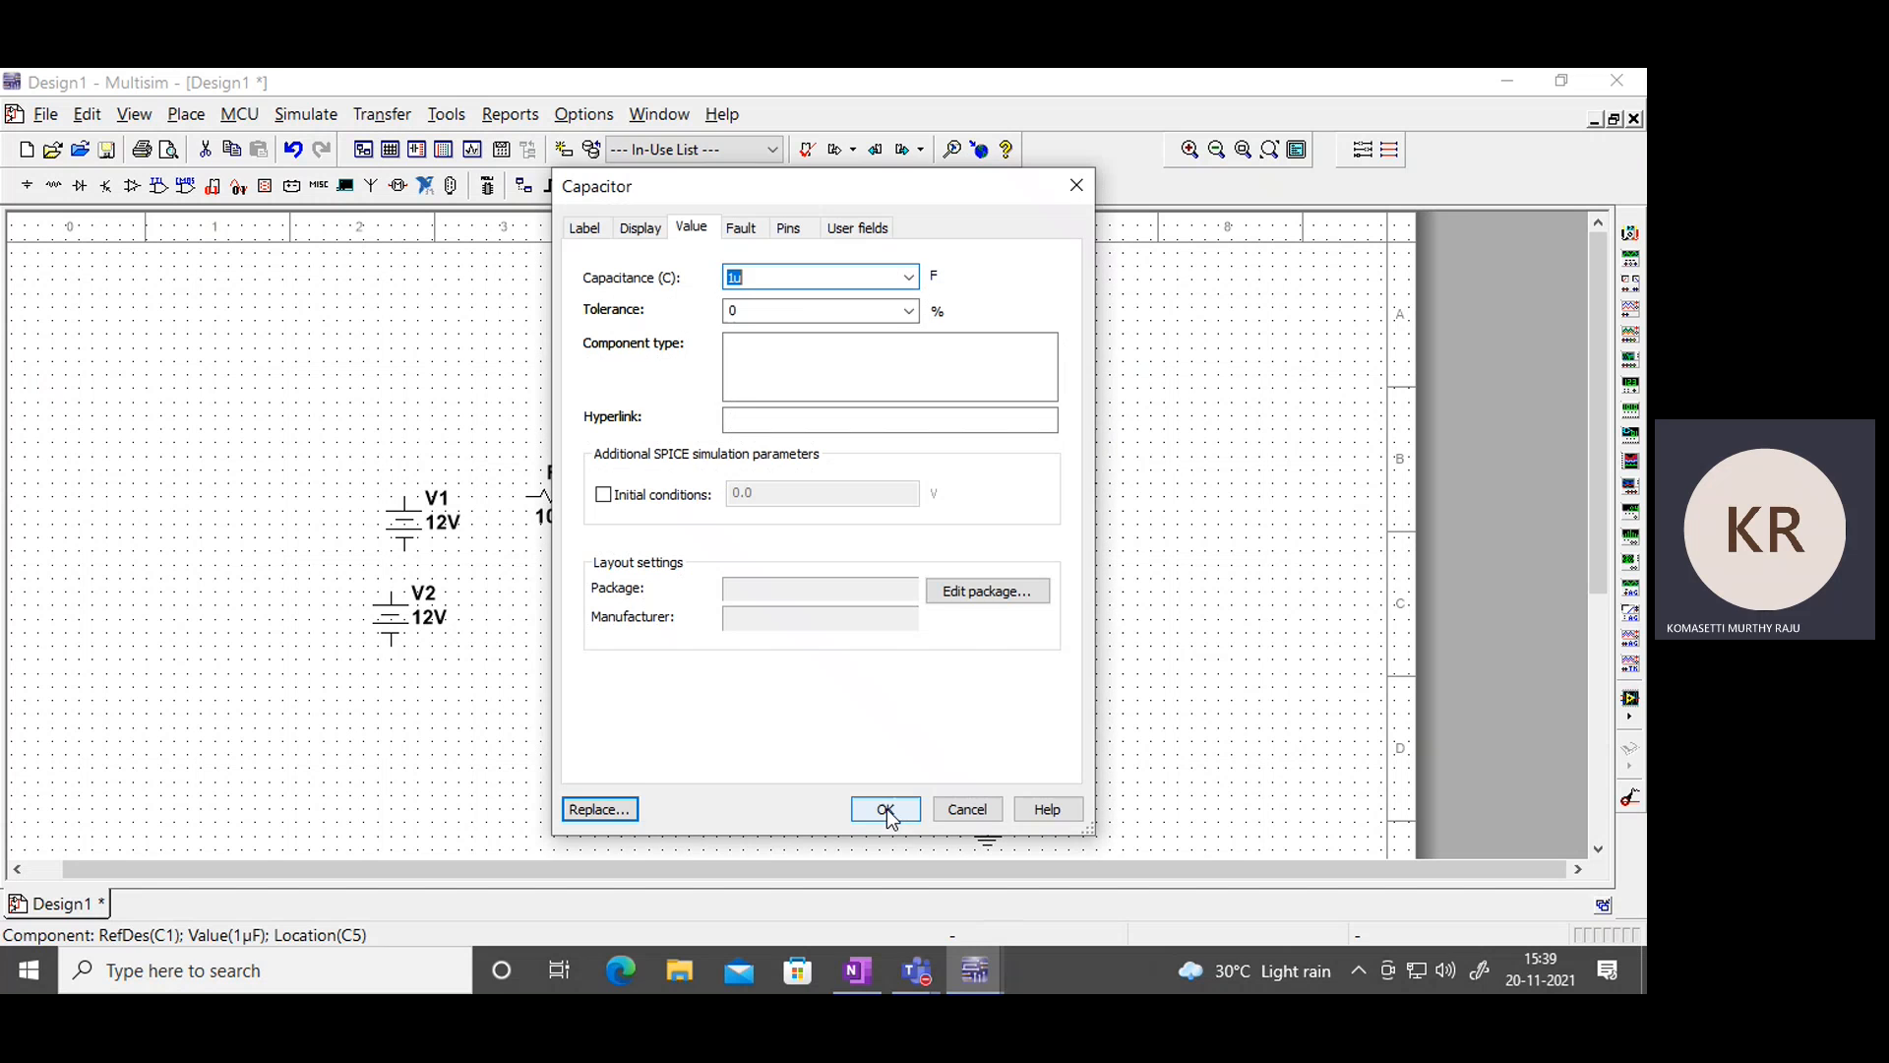
text(0.1u)
click(884, 809)
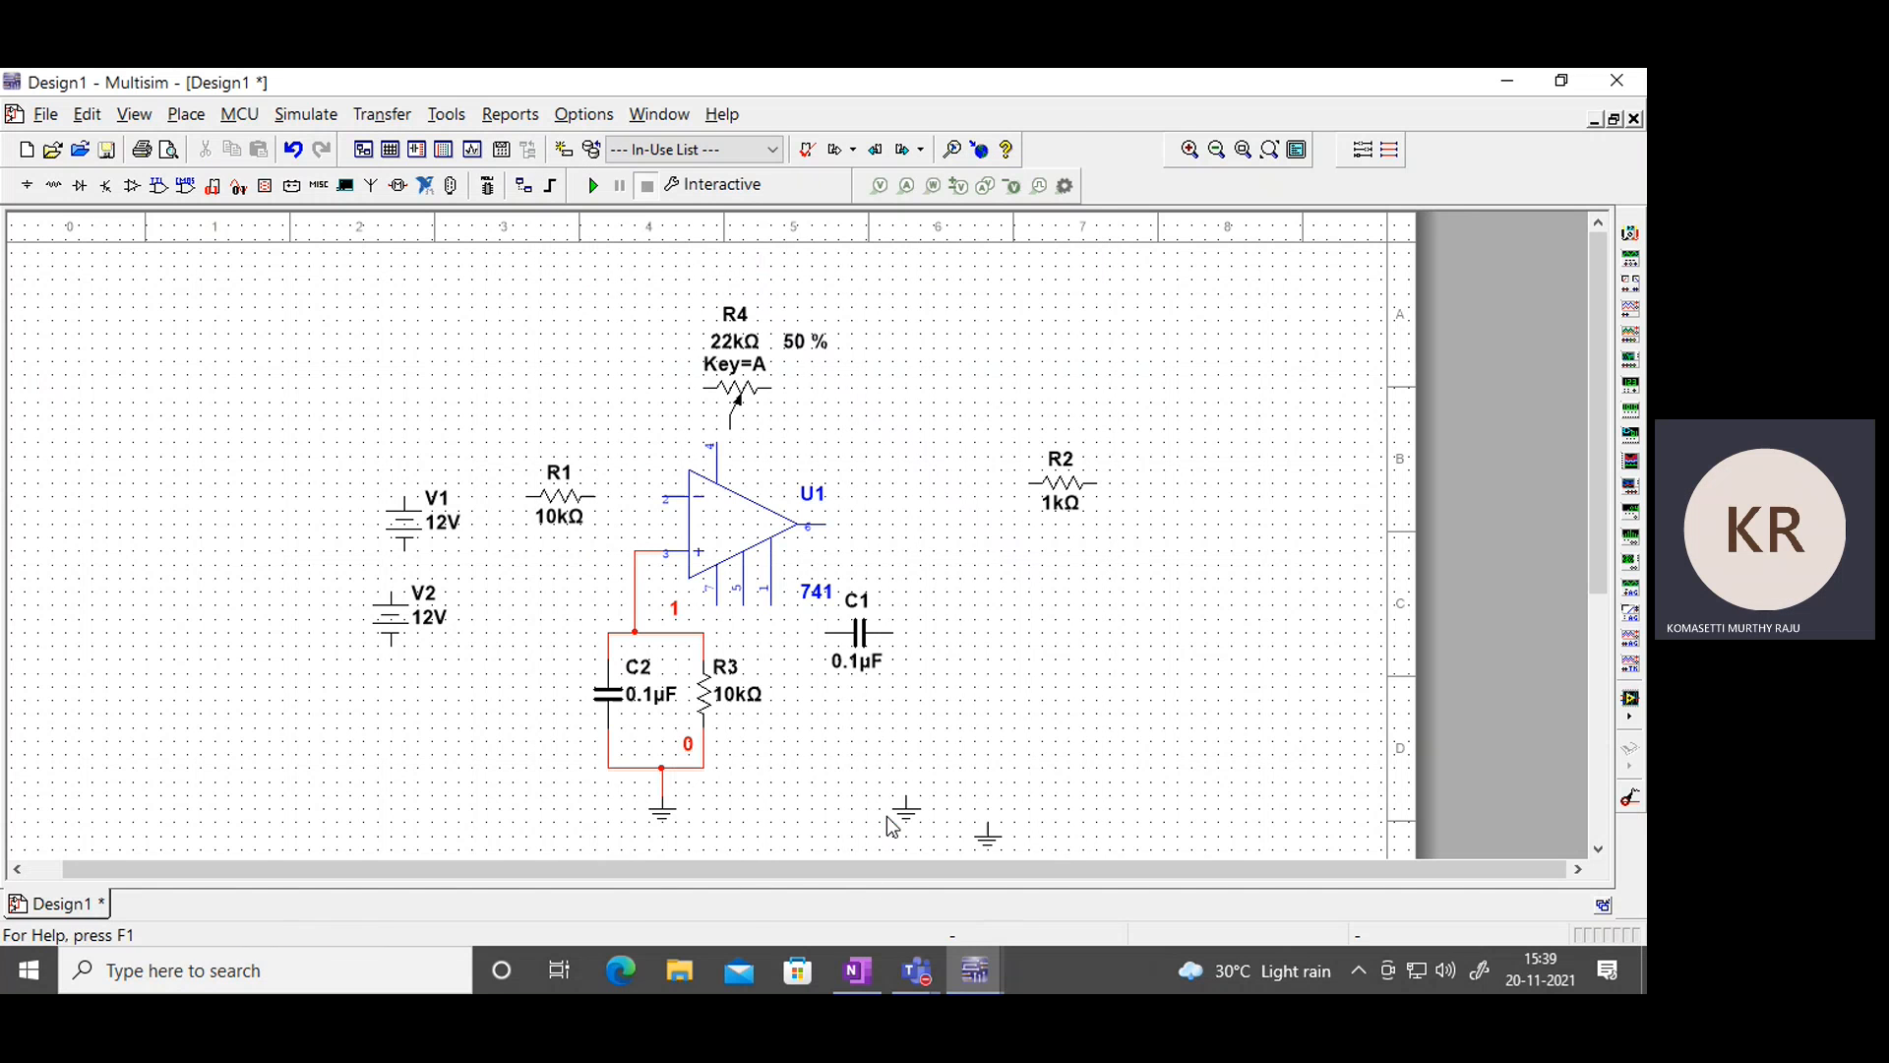
Place R2 to the right of C1 on the same line and set its resistance to 10 kΩ.
drag(1065, 489, 980, 652)
click(1122, 686)
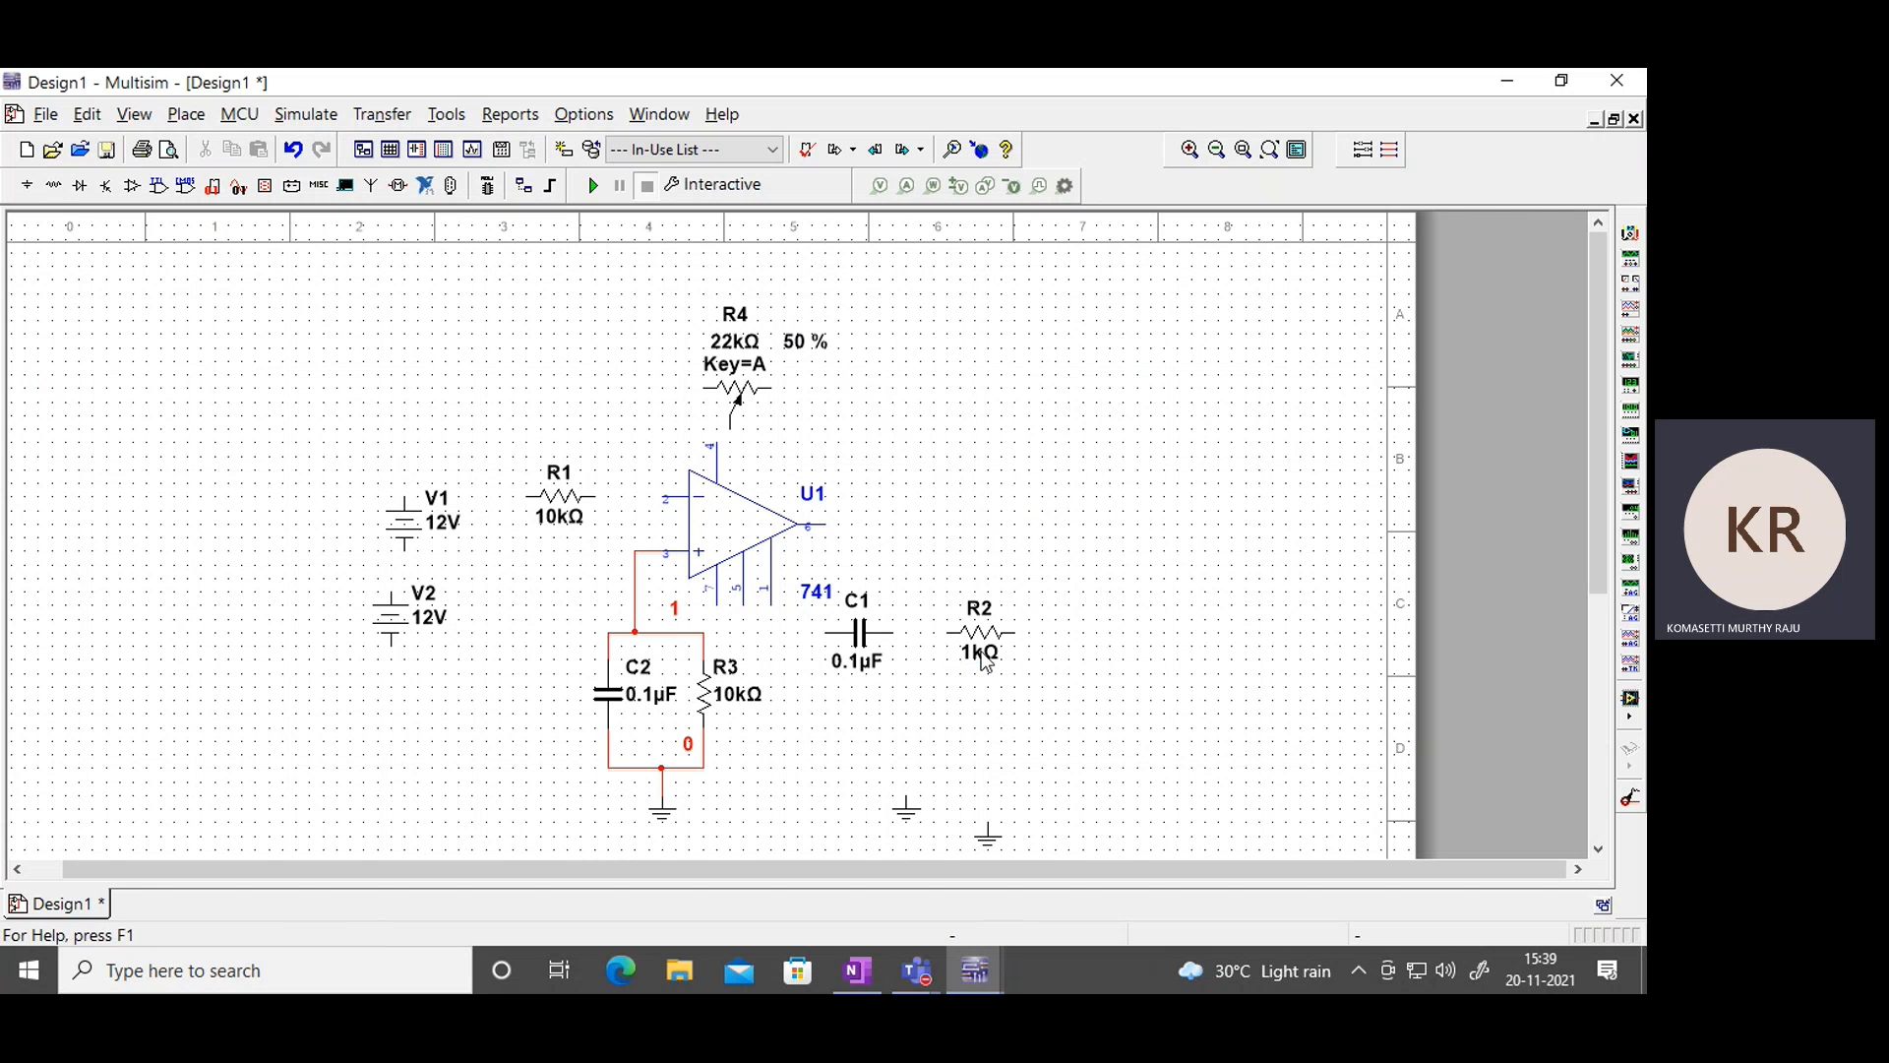
double_click(980, 650)
text(10k)
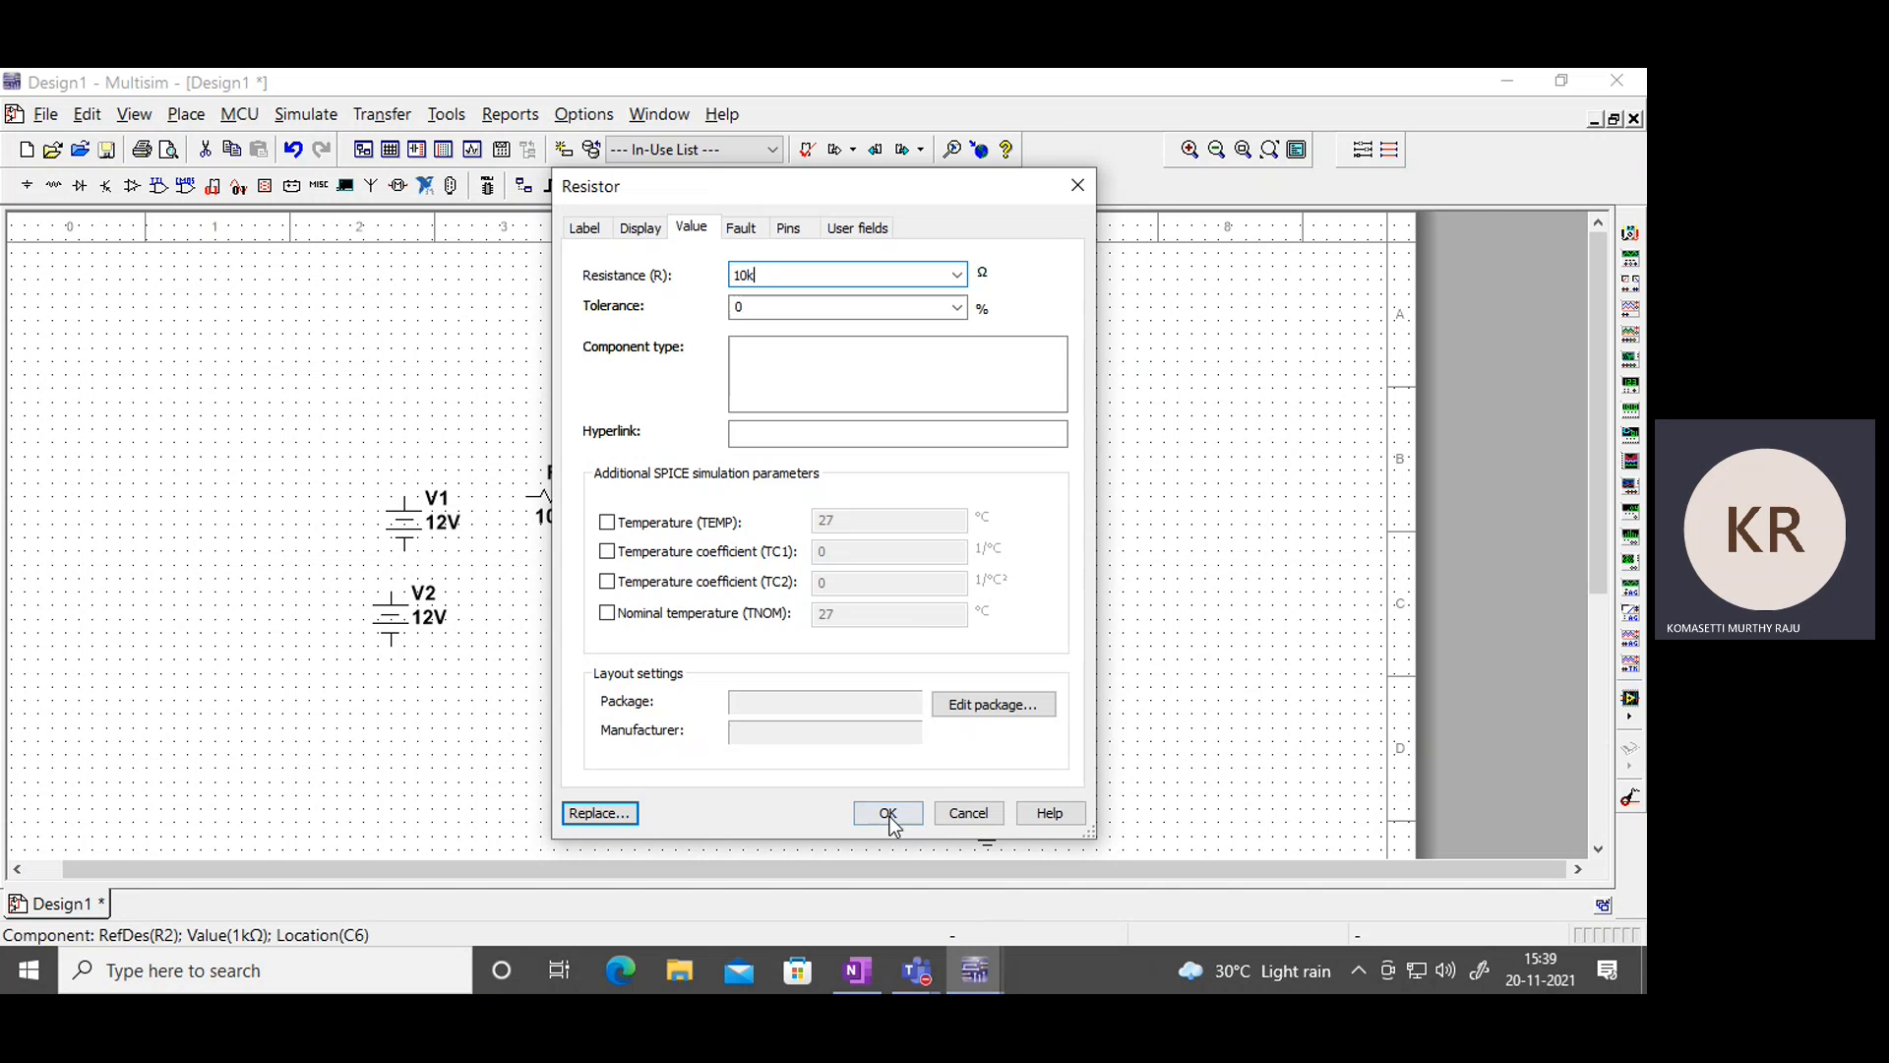
click(888, 812)
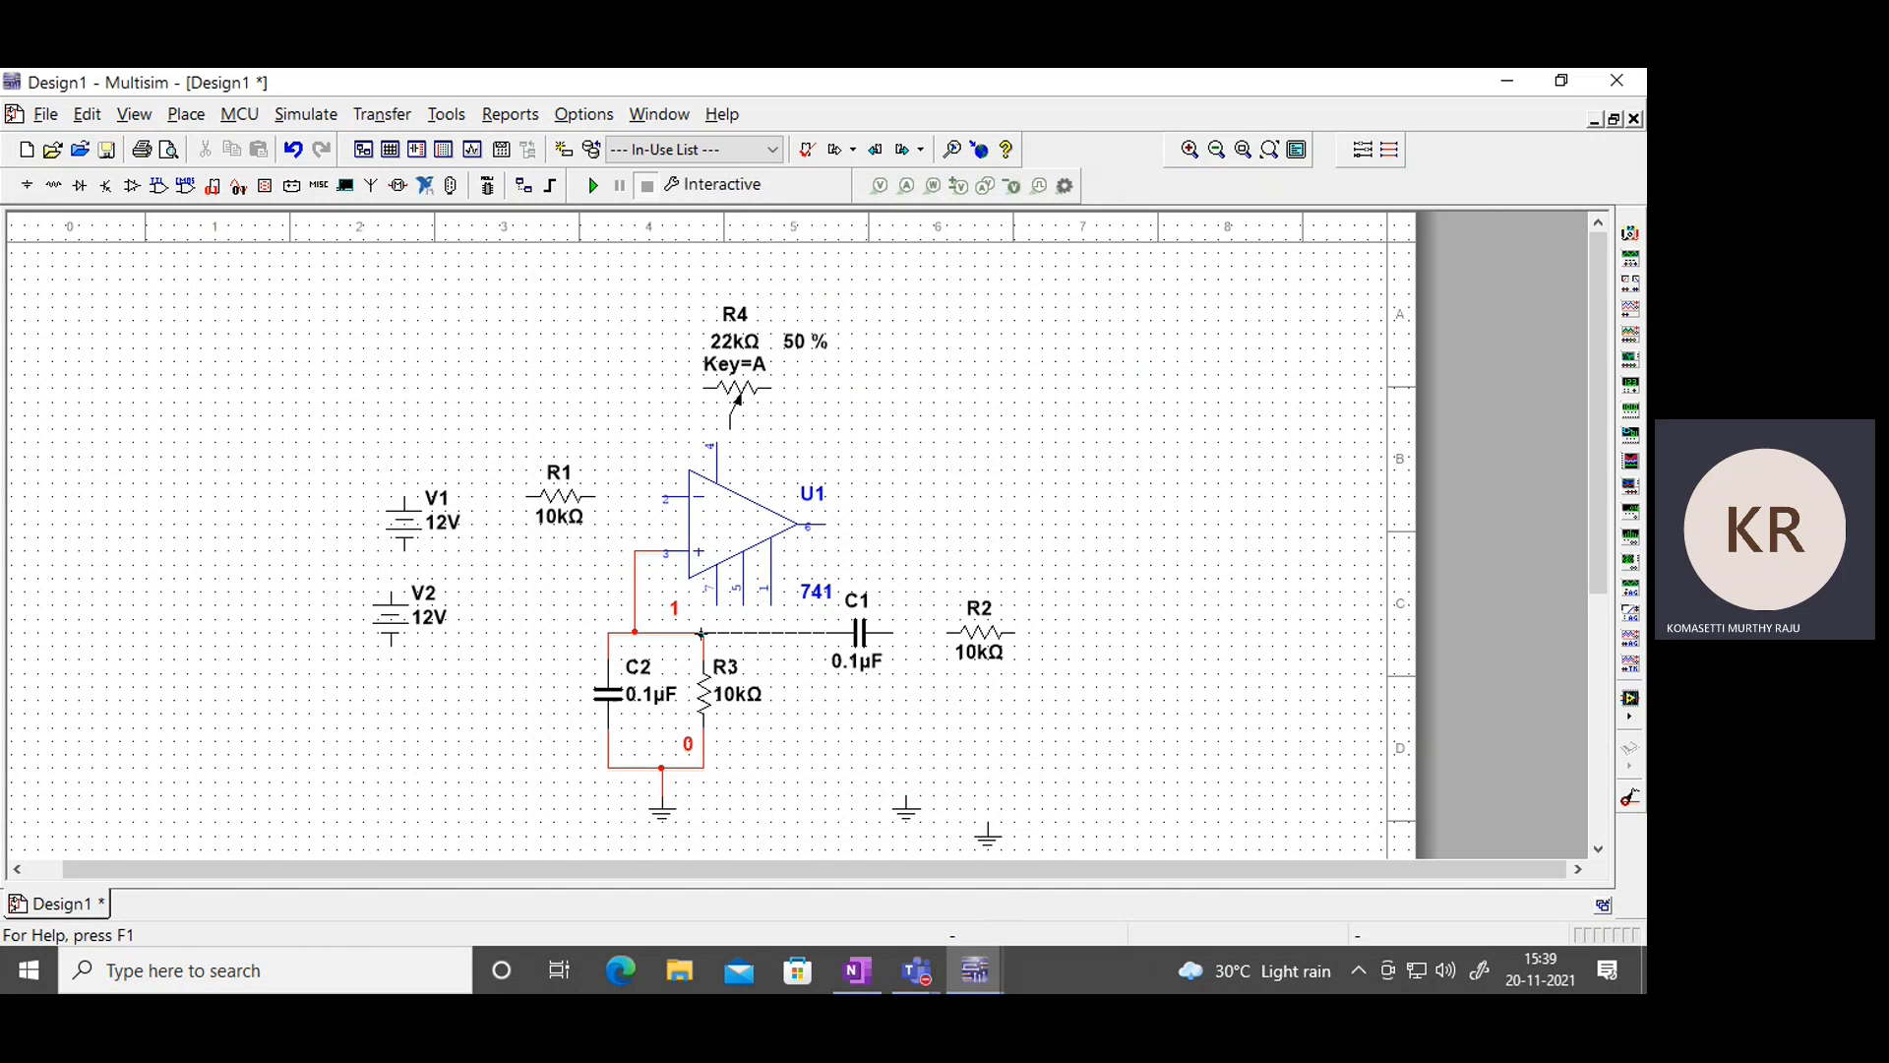
Wire C1 between the upper node of R3 and the near end of R2.
drag(702, 632, 846, 631)
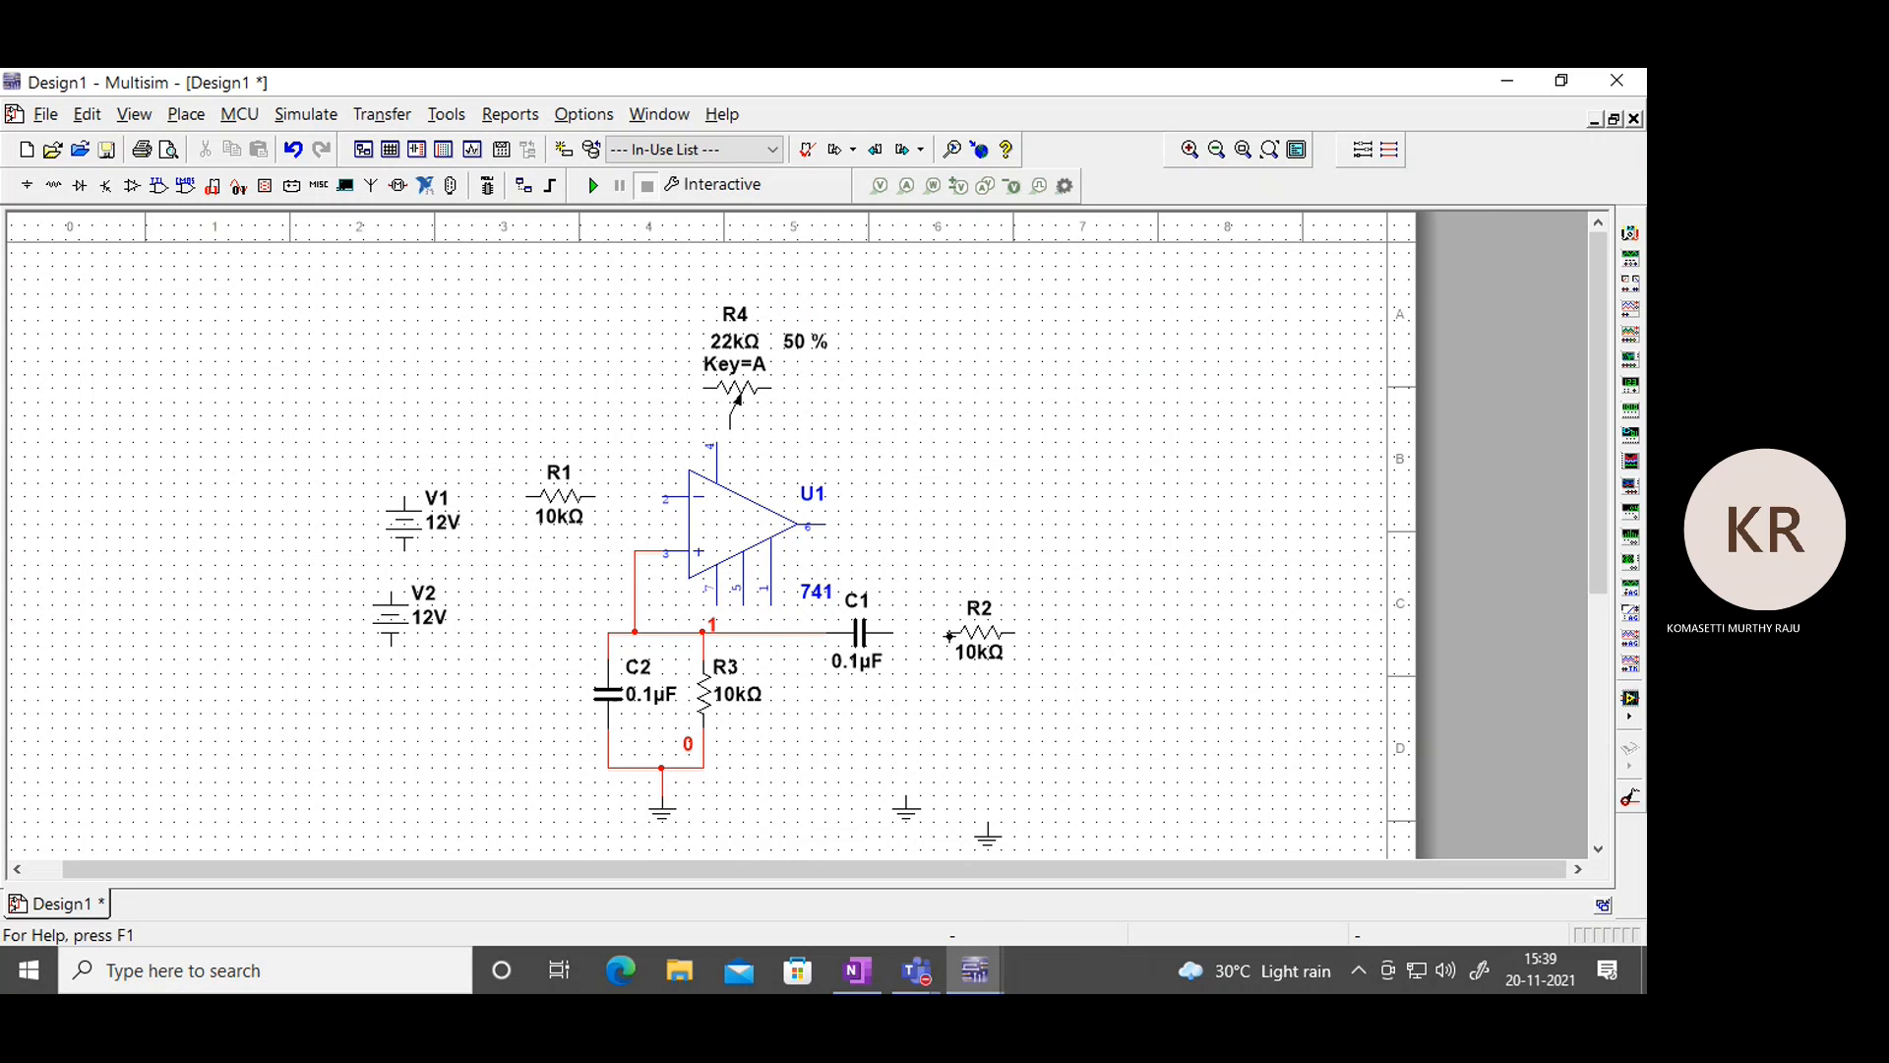
click(891, 635)
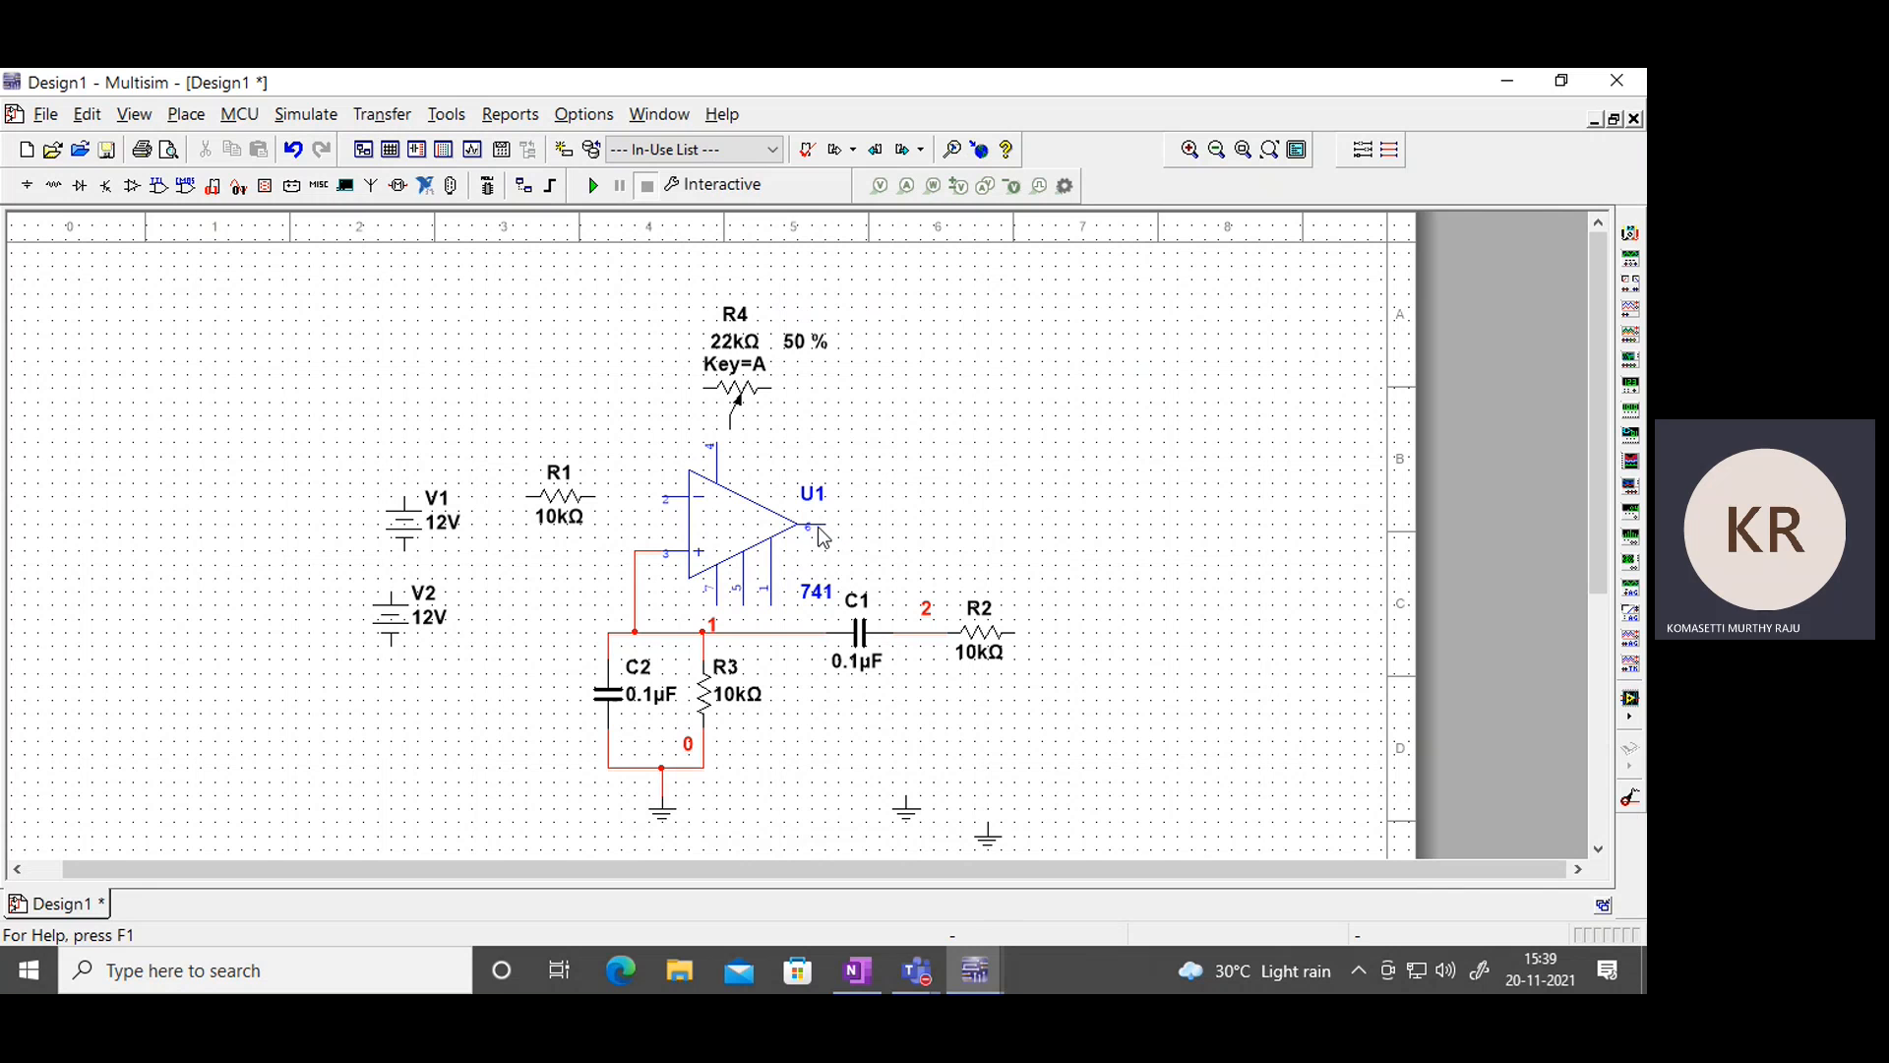
Move the op-amp slightly up and shift potentiometer R4 up and to the left above it.
click(720, 527)
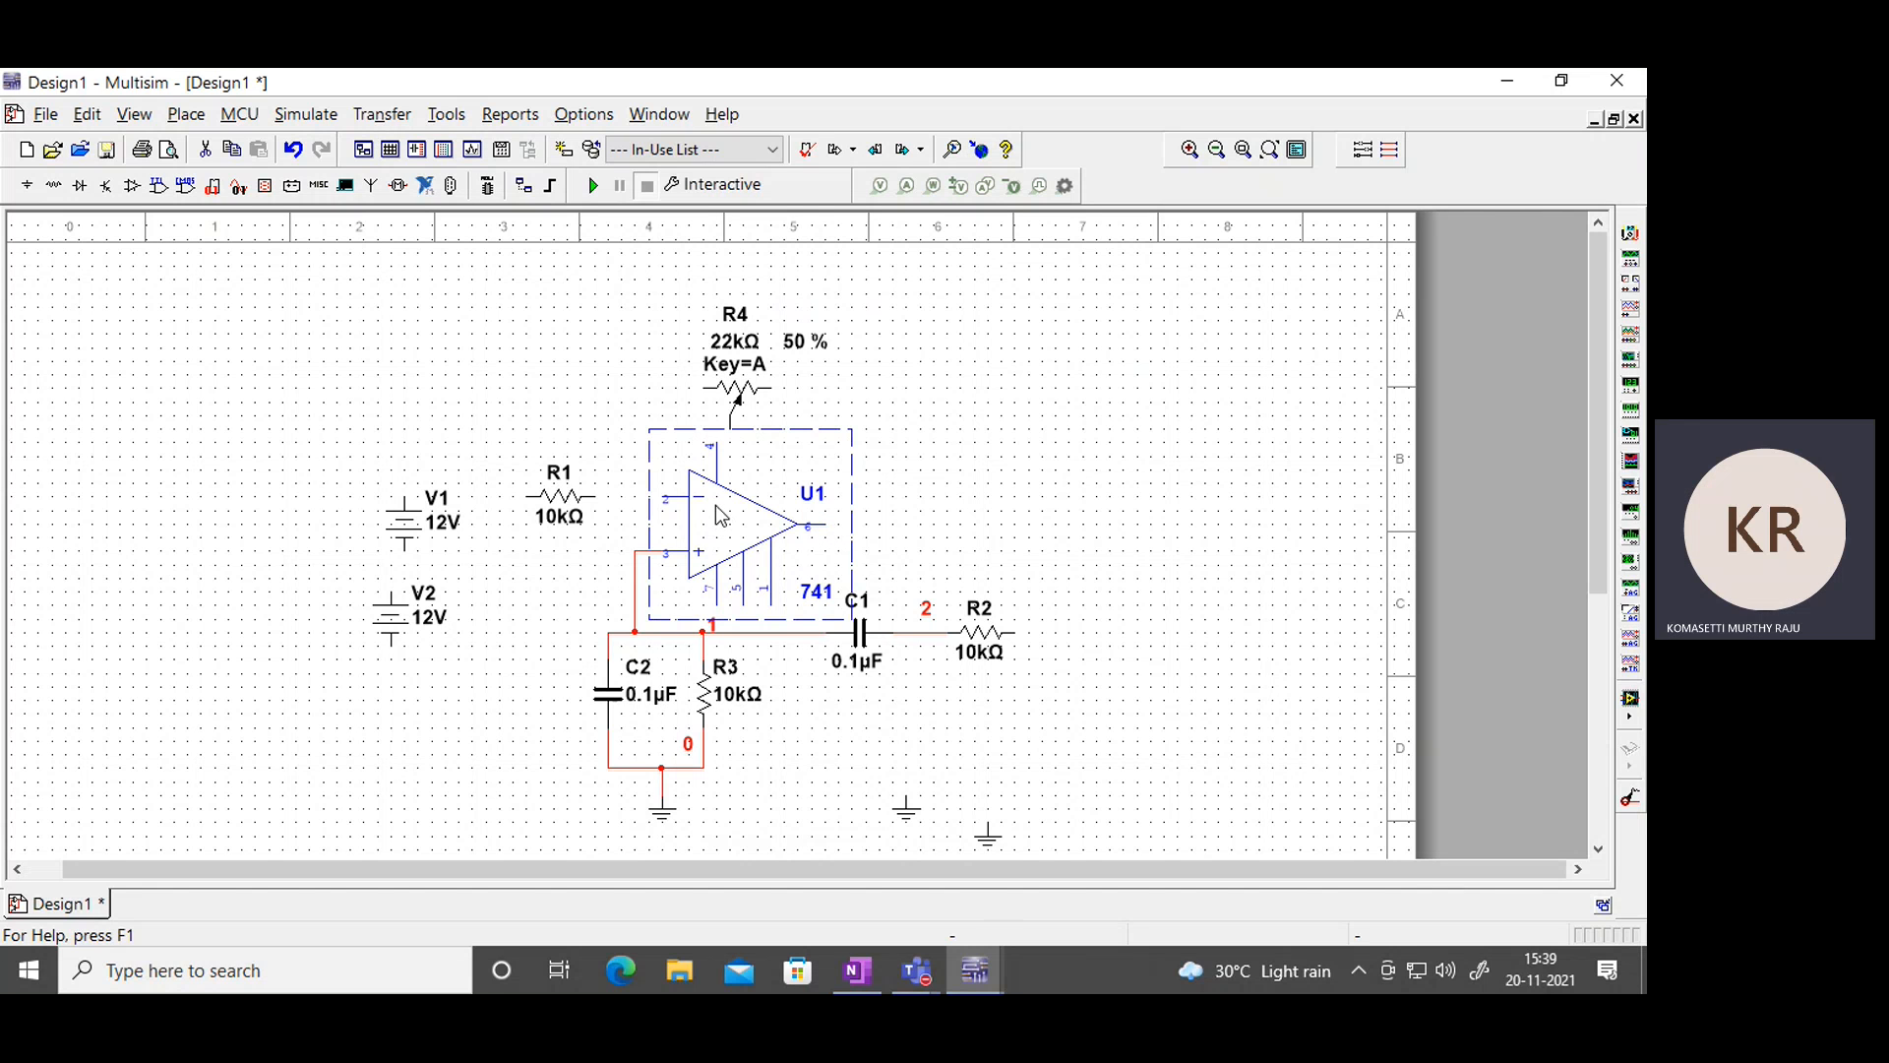
drag(721, 514, 720, 487)
mouse_move(748, 356)
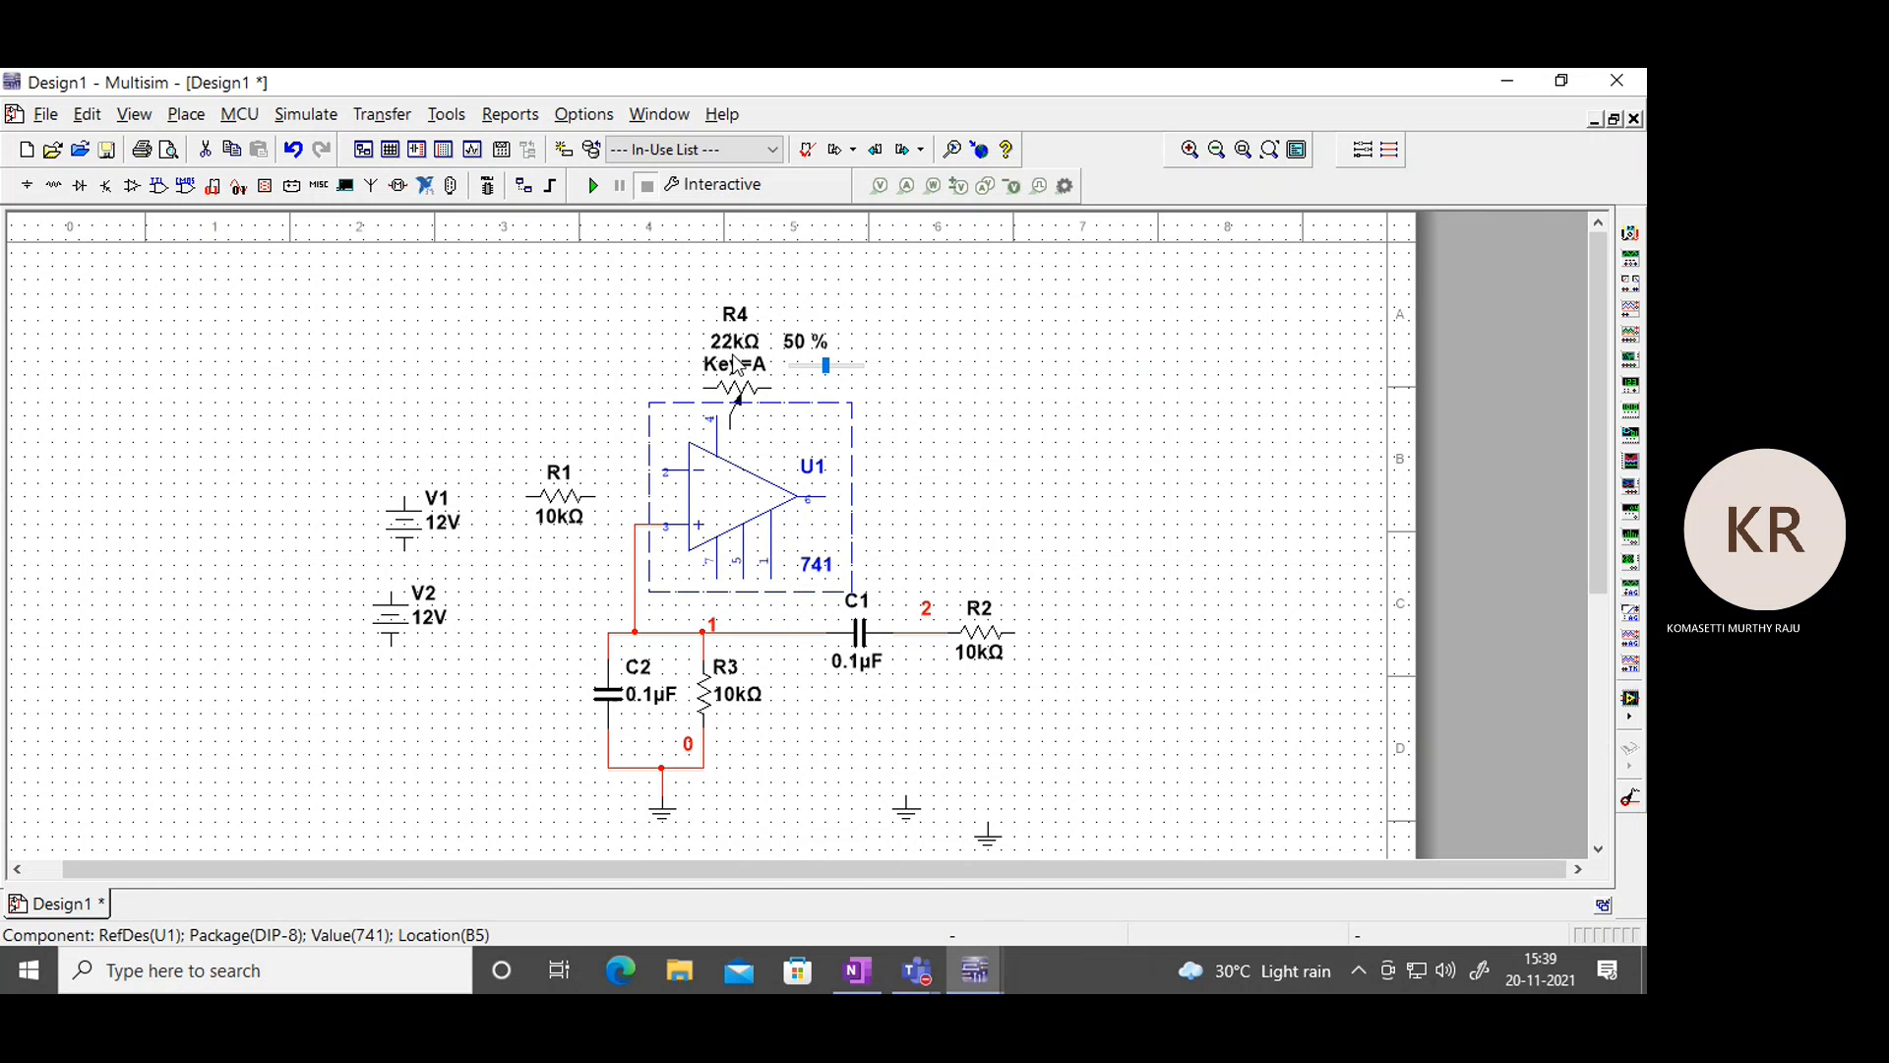
drag(745, 394, 717, 339)
click(1069, 430)
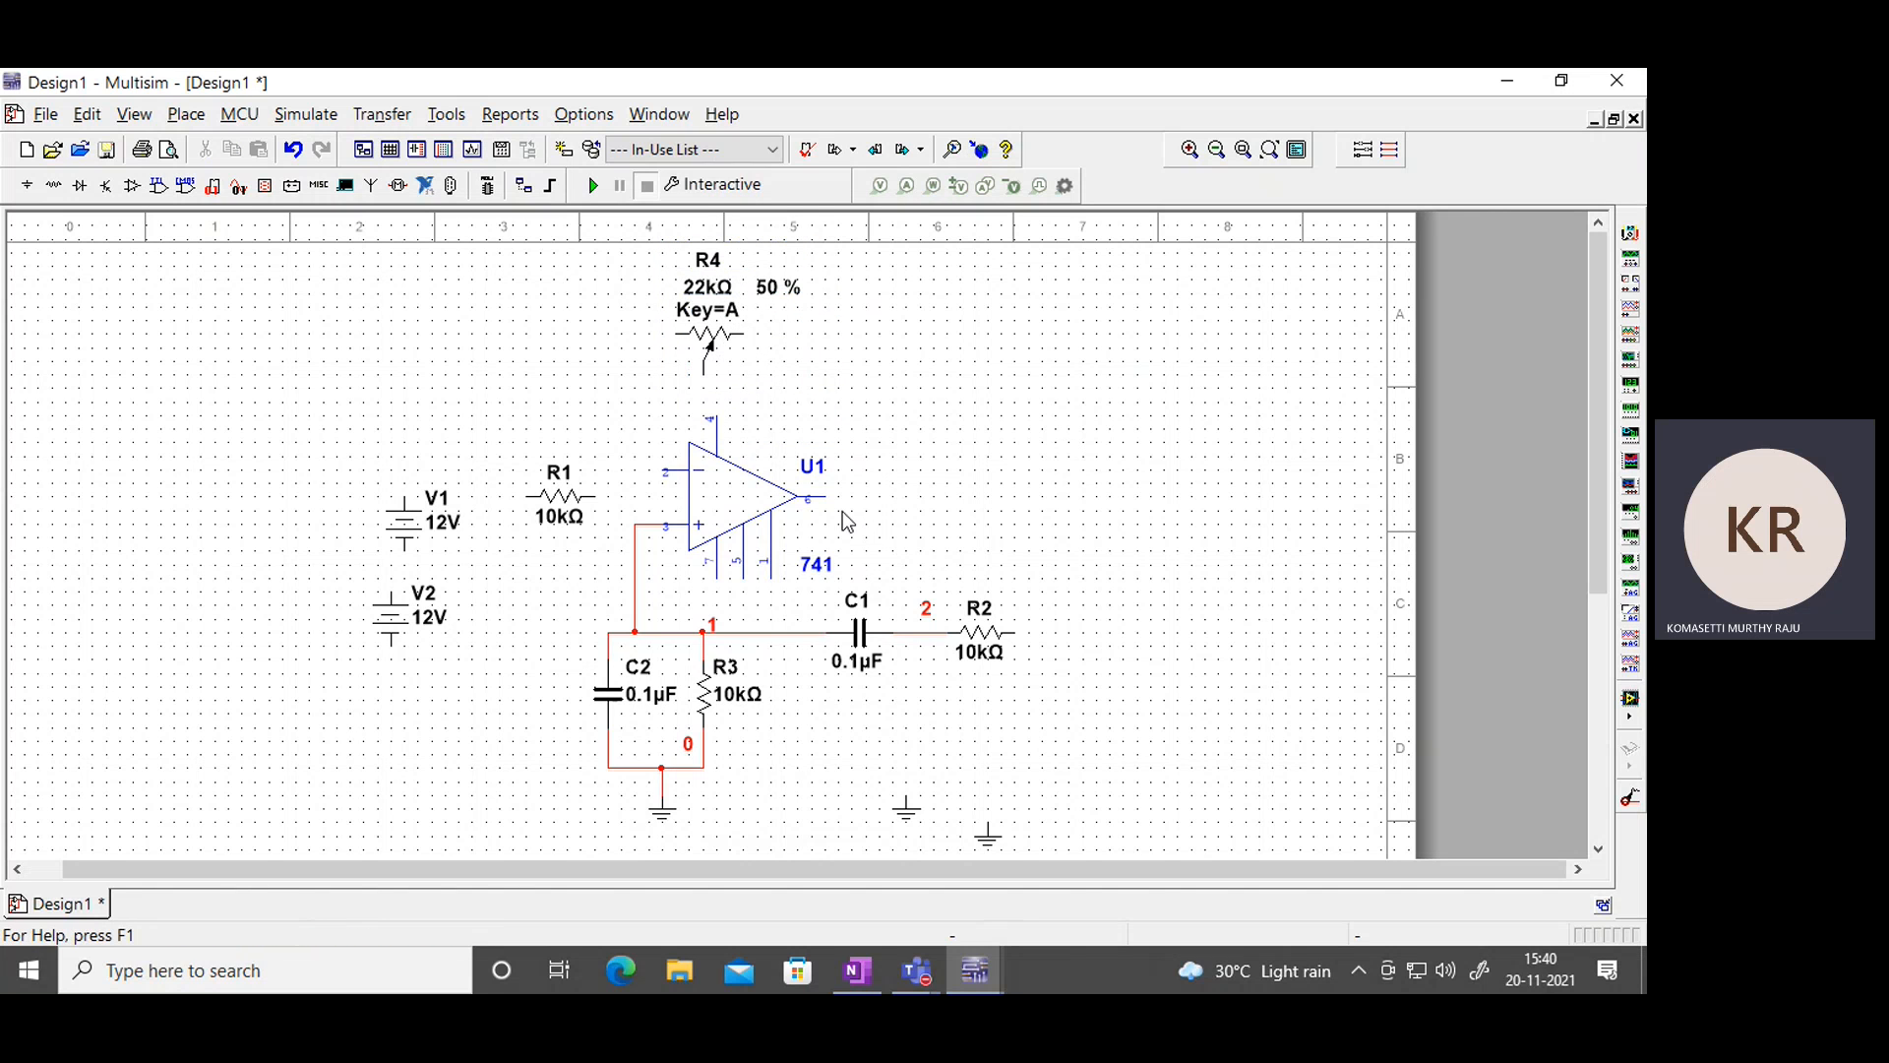
click(819, 493)
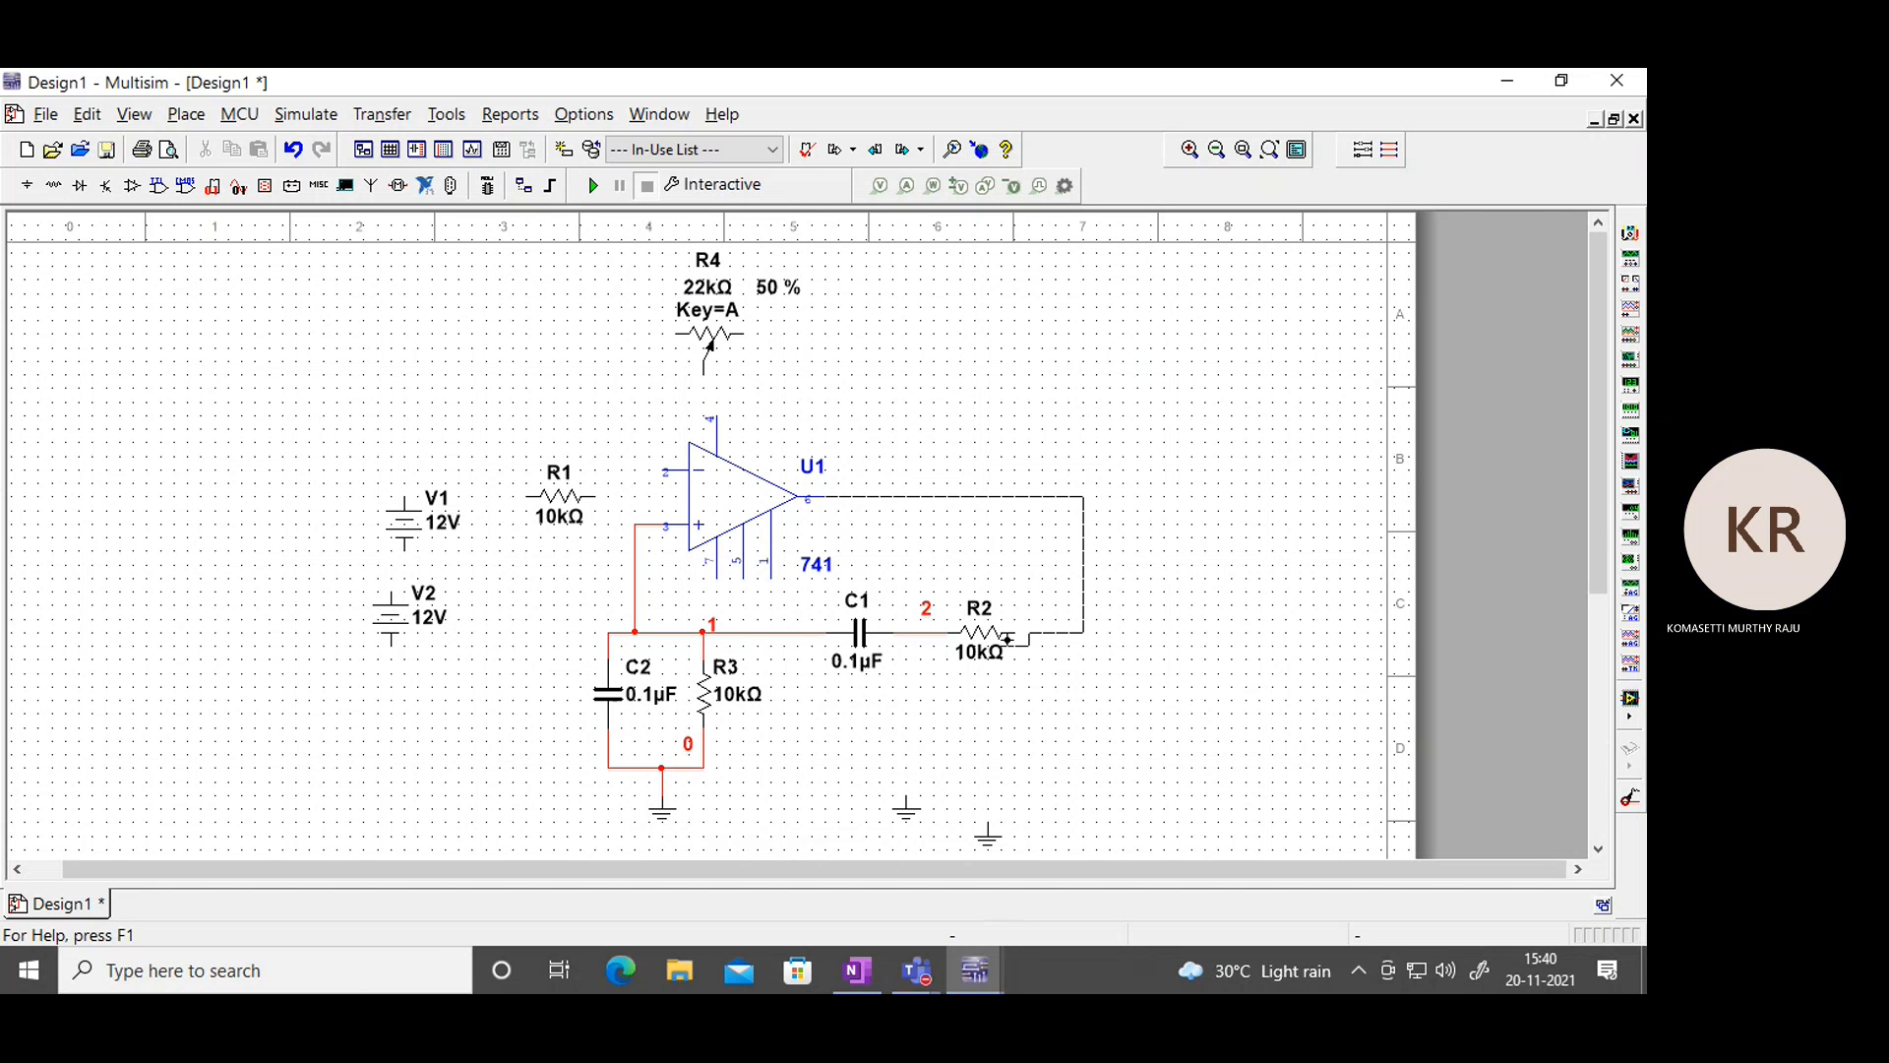
click(1021, 639)
double_click(1016, 630)
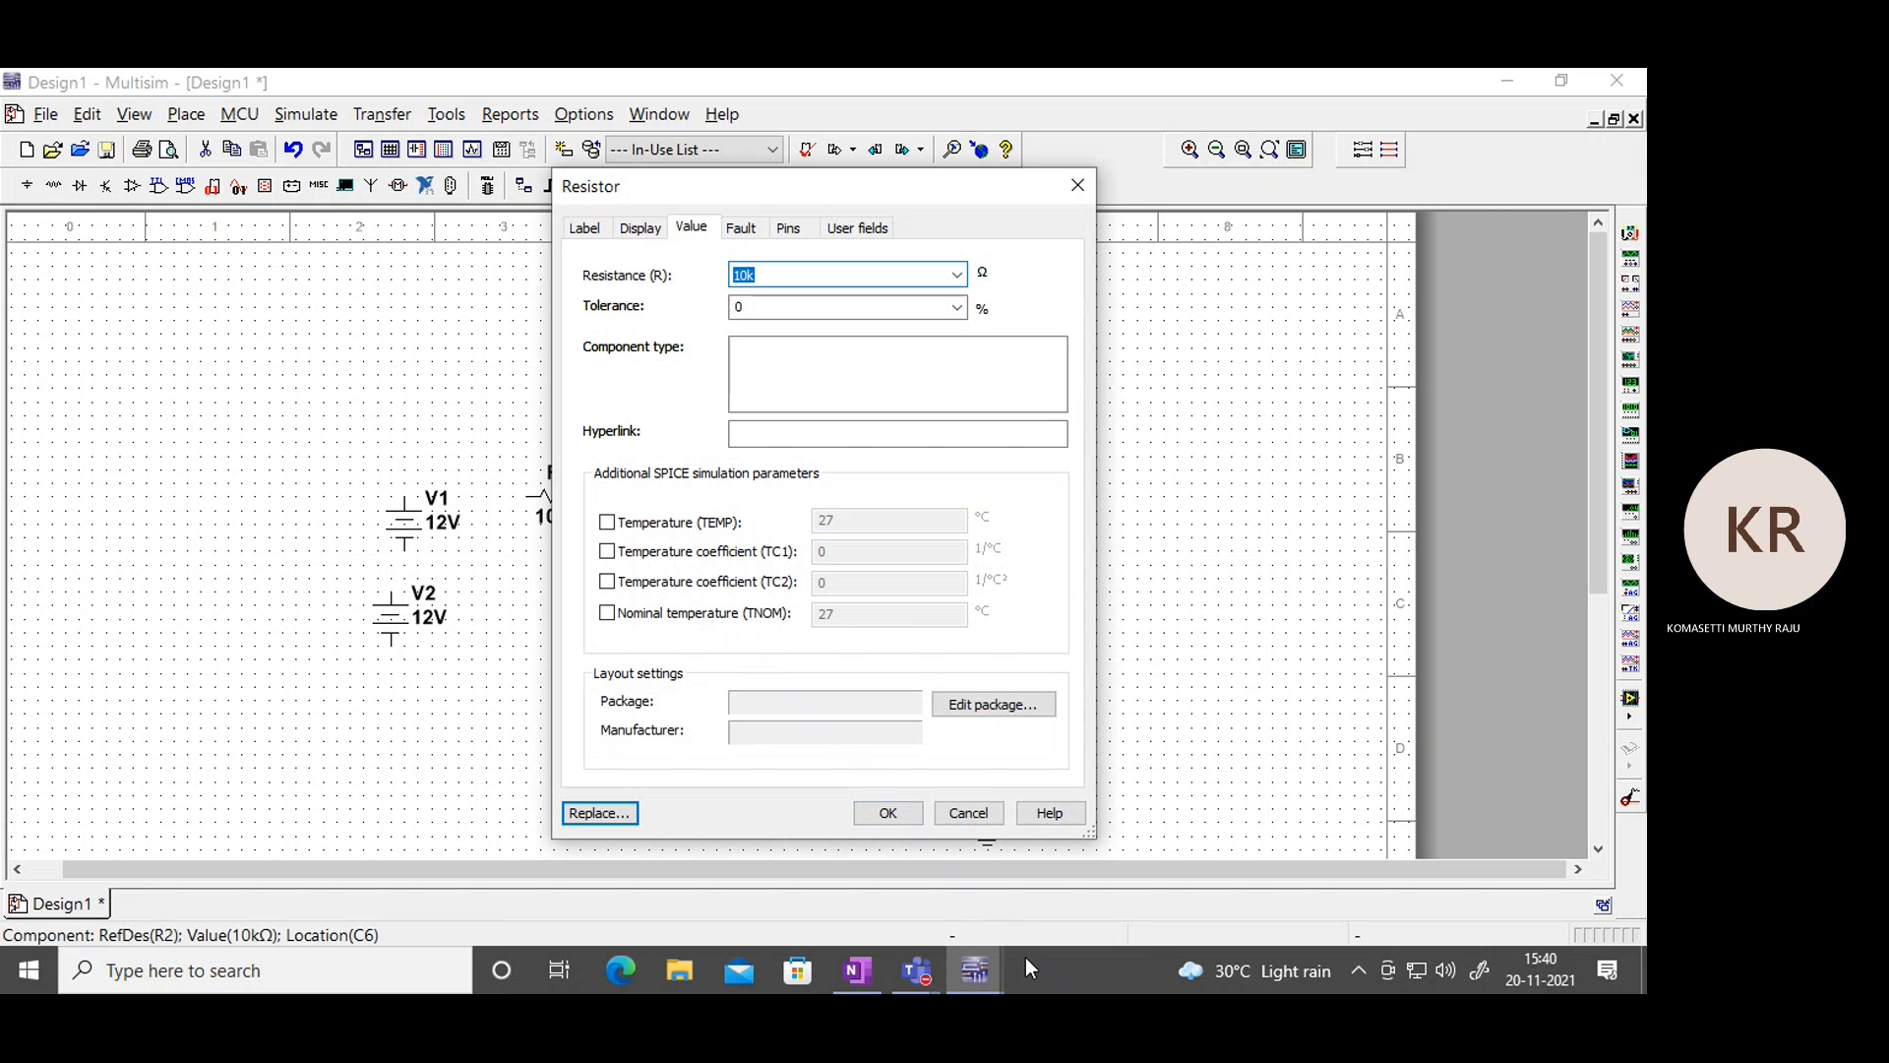
click(1079, 186)
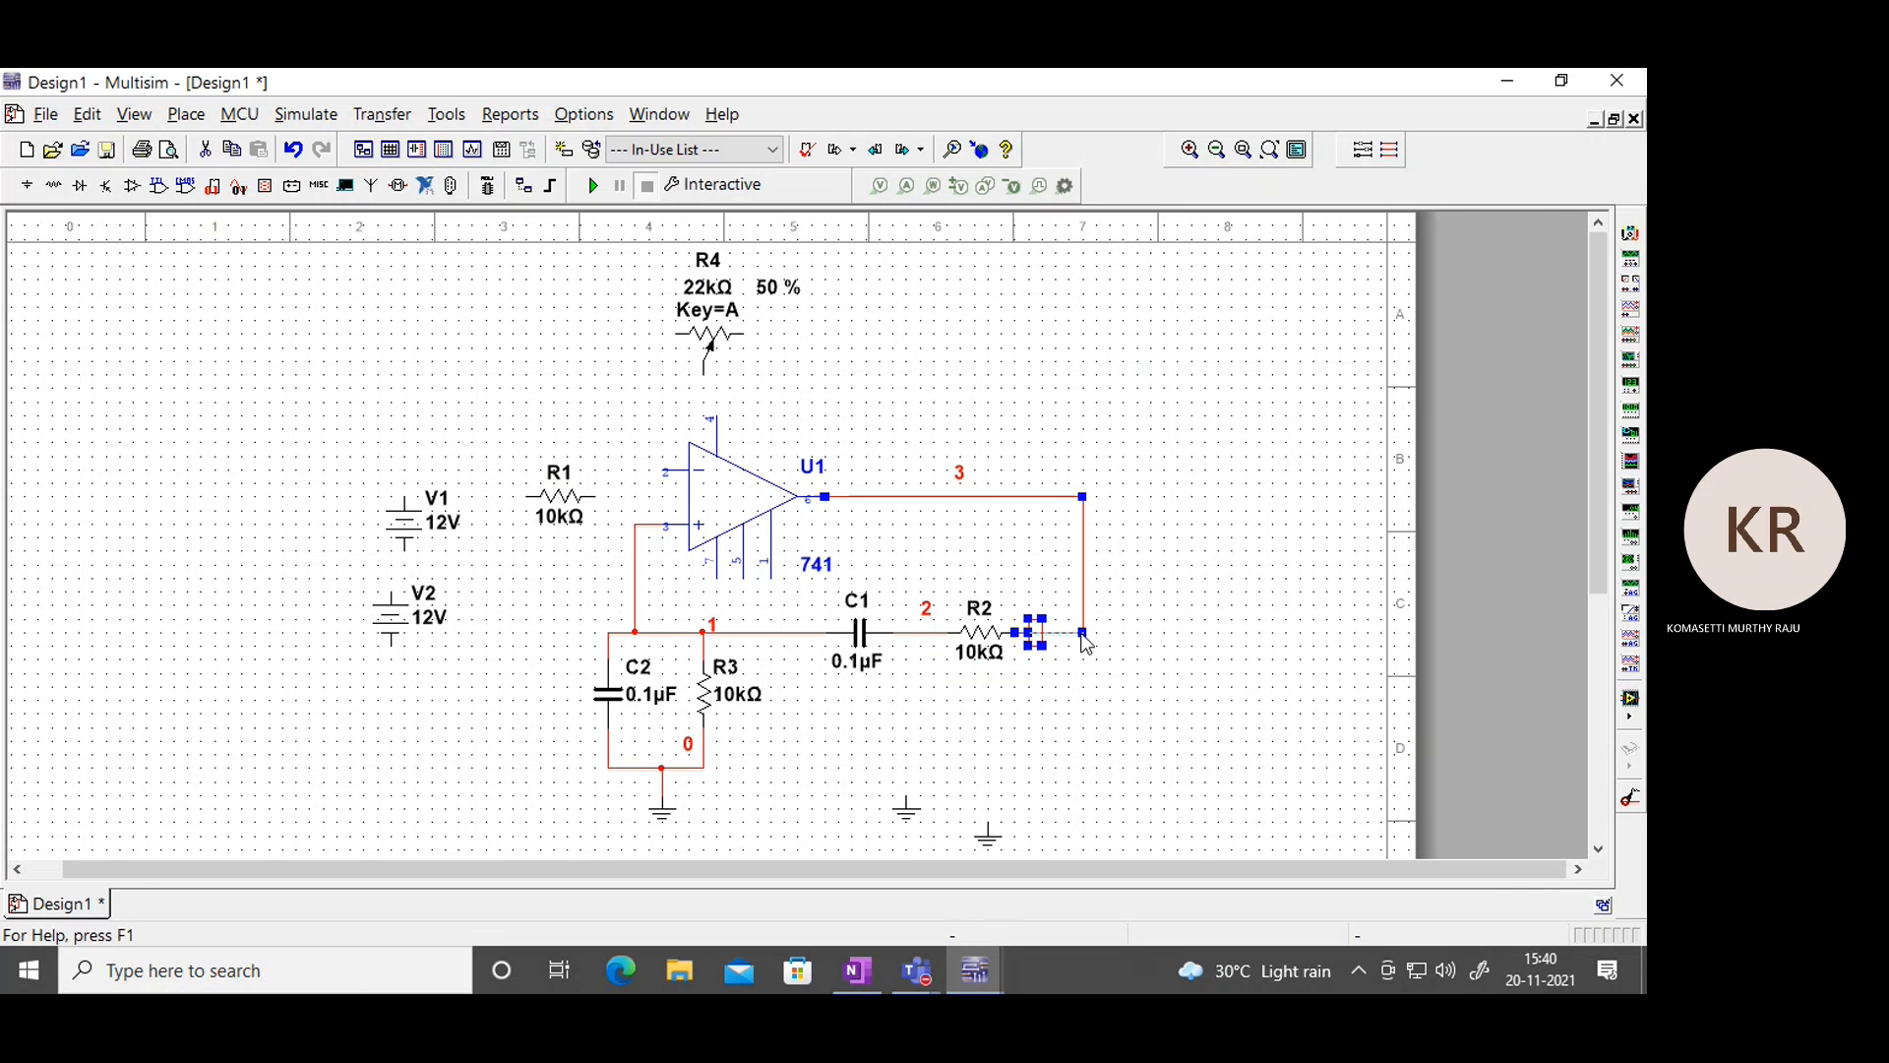
key(Delete)
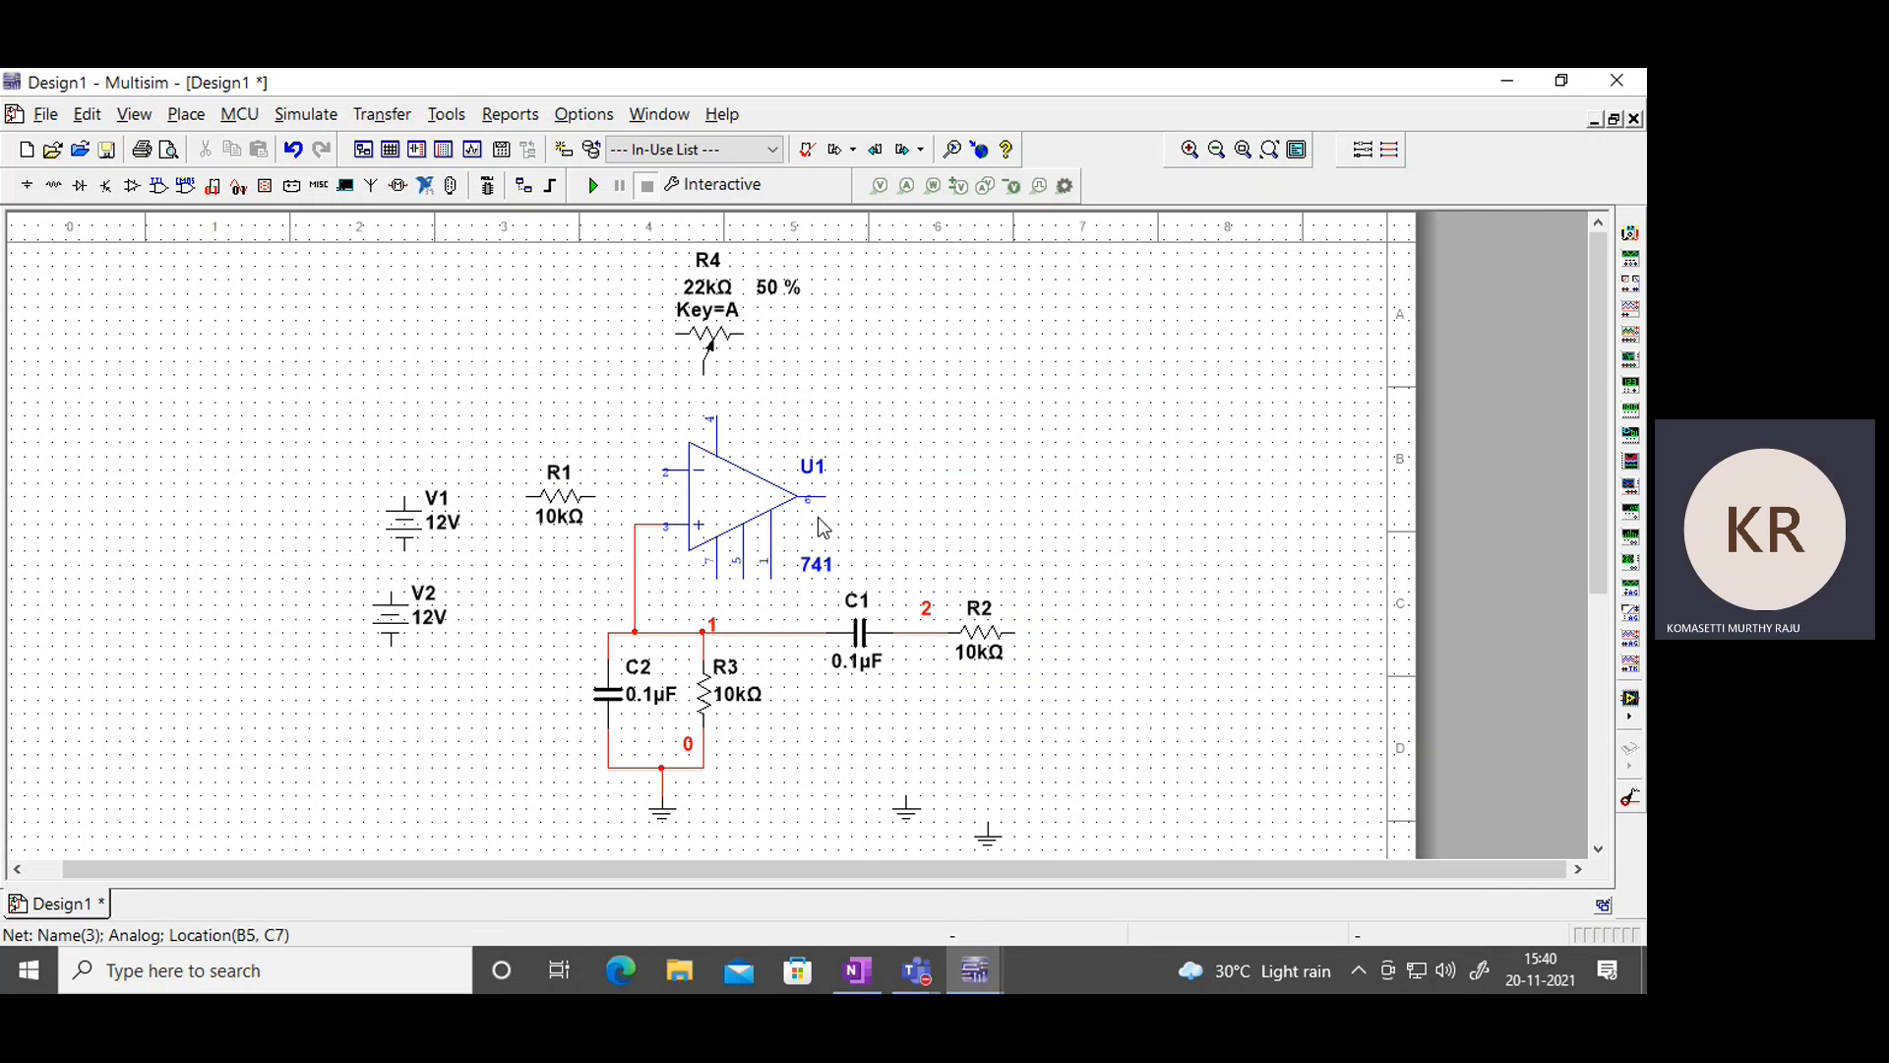
Wire the op-amp's output to the free end of R2.
click(825, 490)
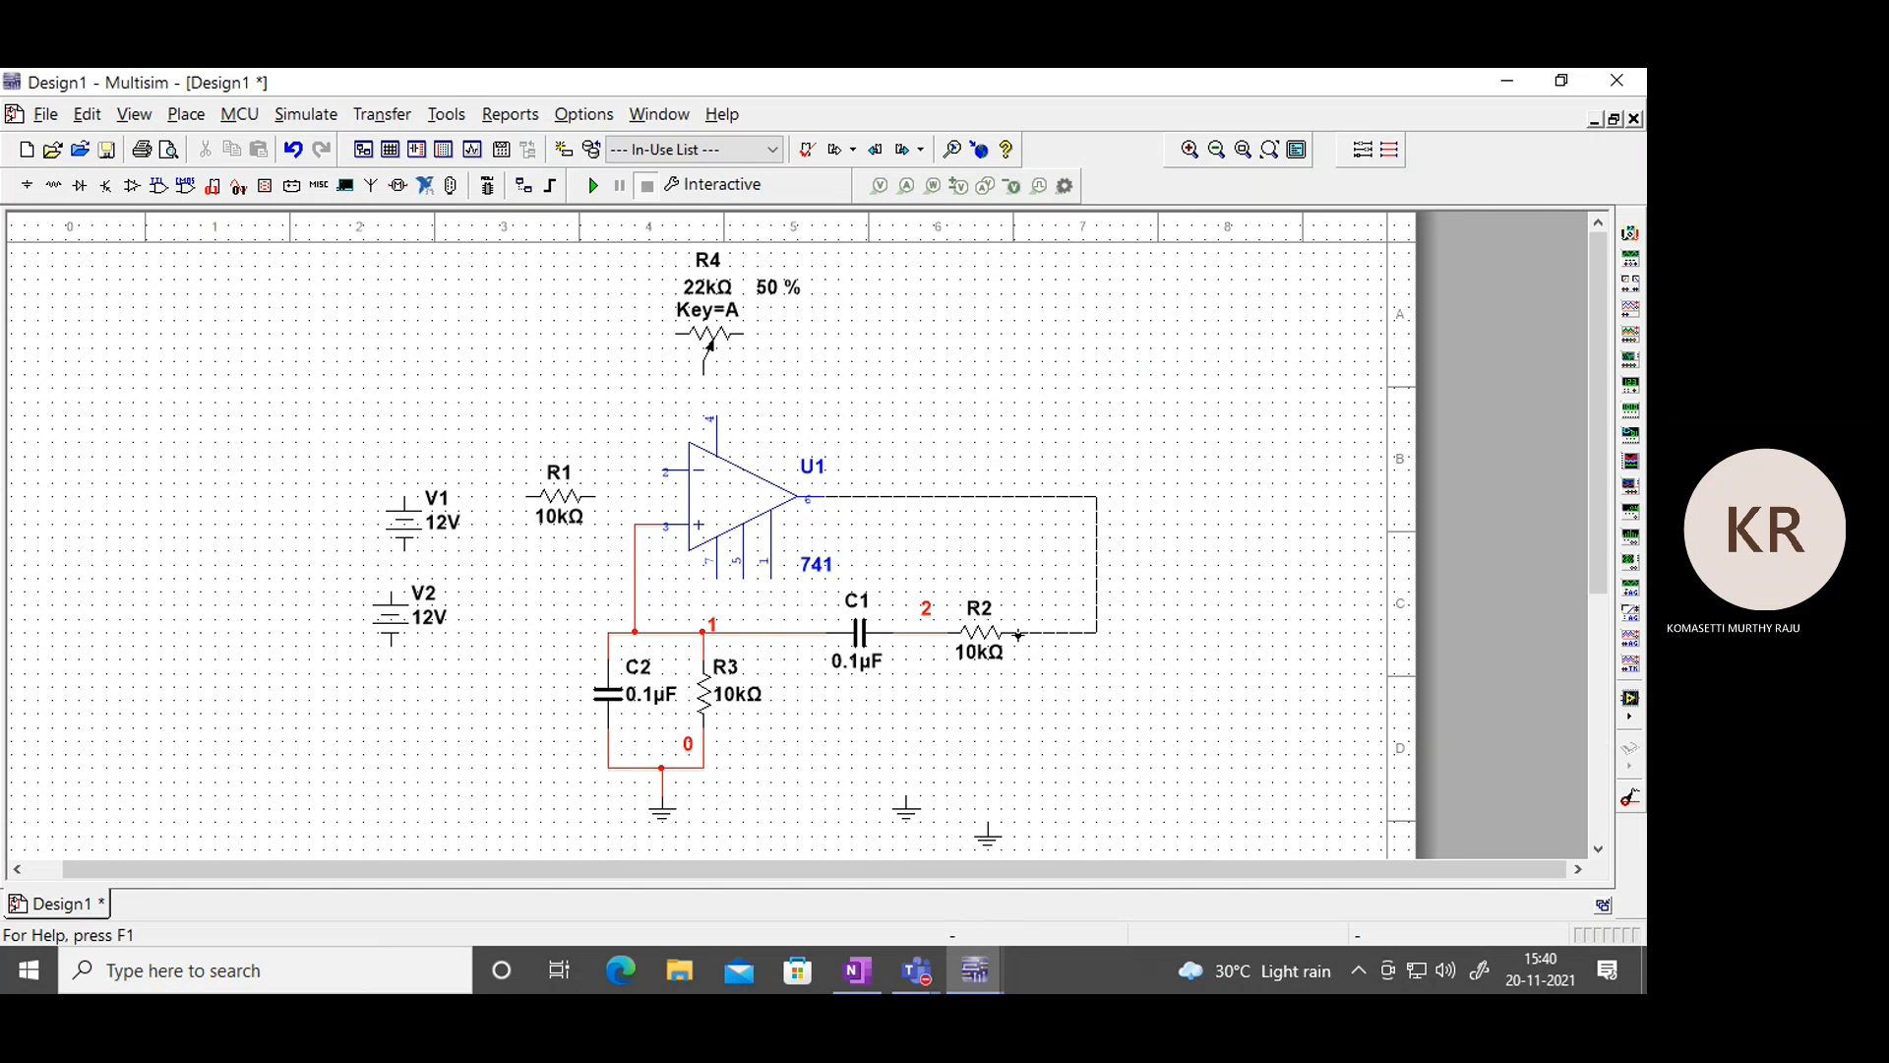
click(1008, 638)
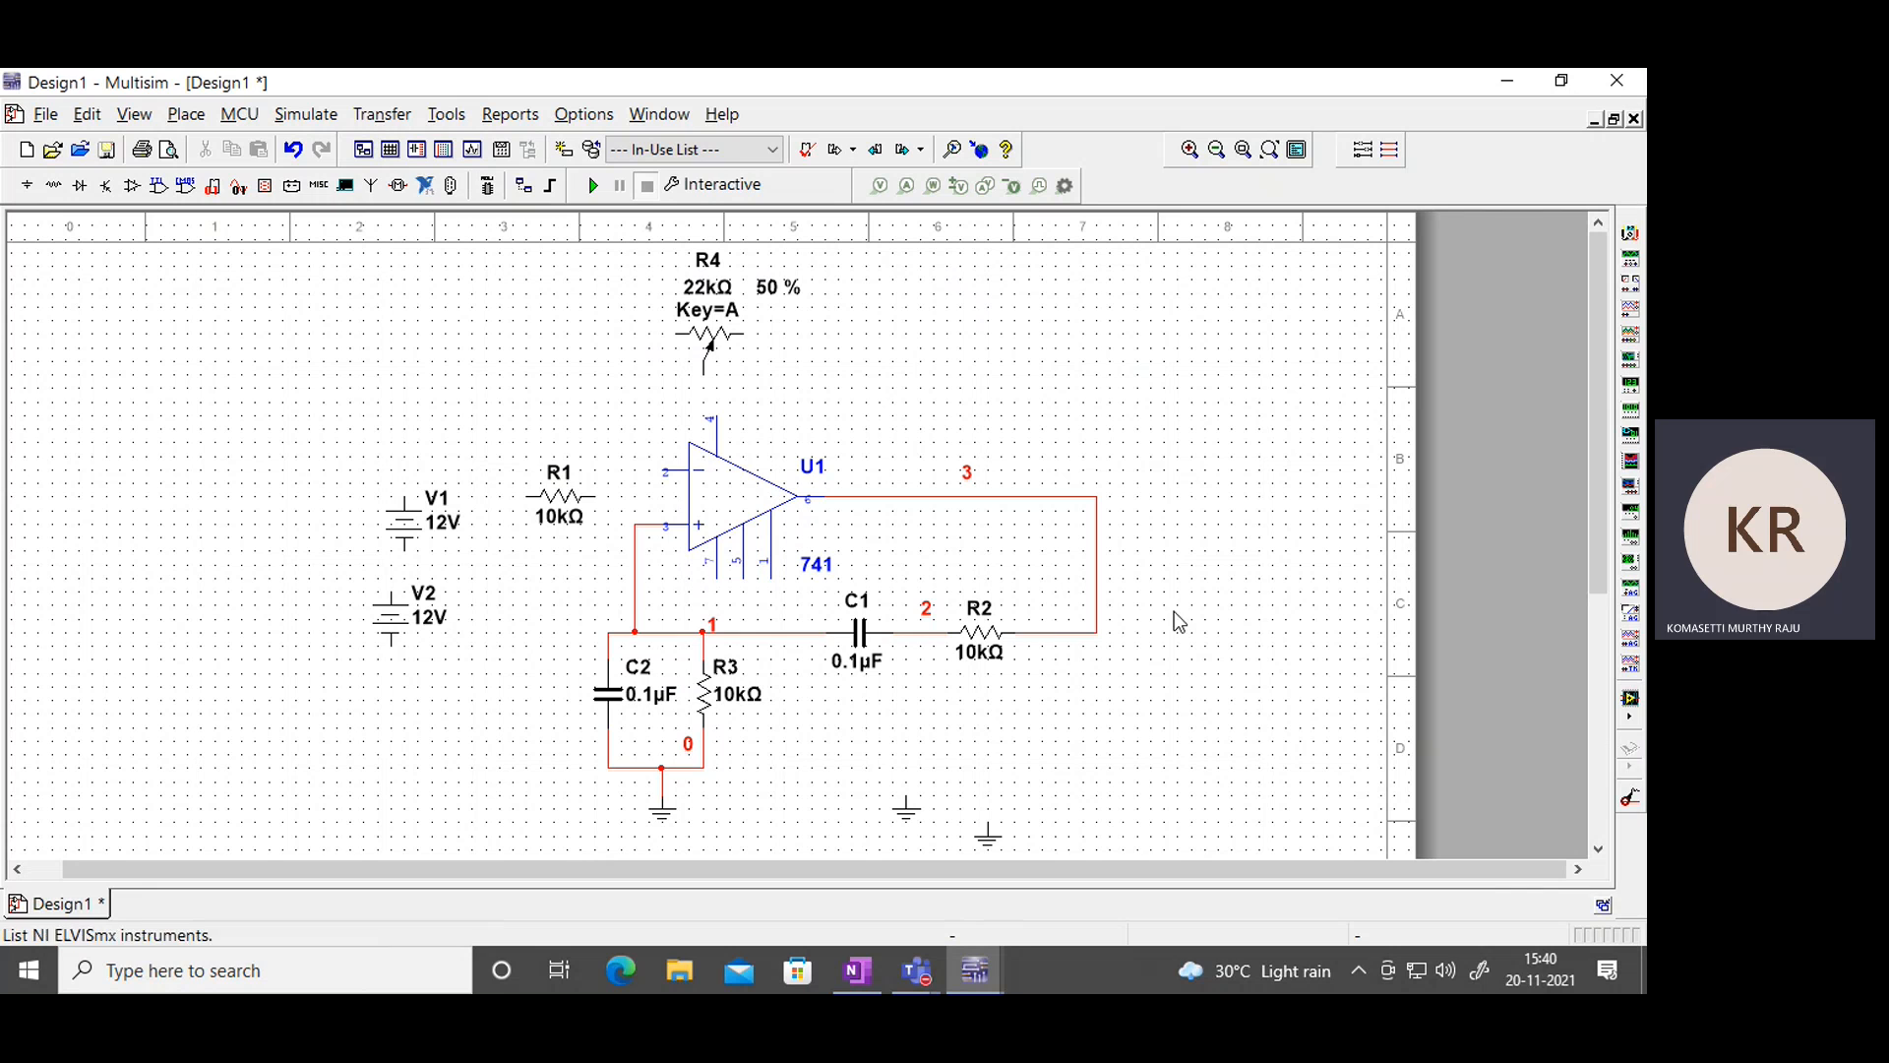
Move R1 up and left, level with the op-amp's inverting input, and wire it to that input.
mouse_move(543, 501)
mouse_down()
mouse_move(513, 466)
mouse_move(573, 519)
mouse_move(548, 532)
mouse_up()
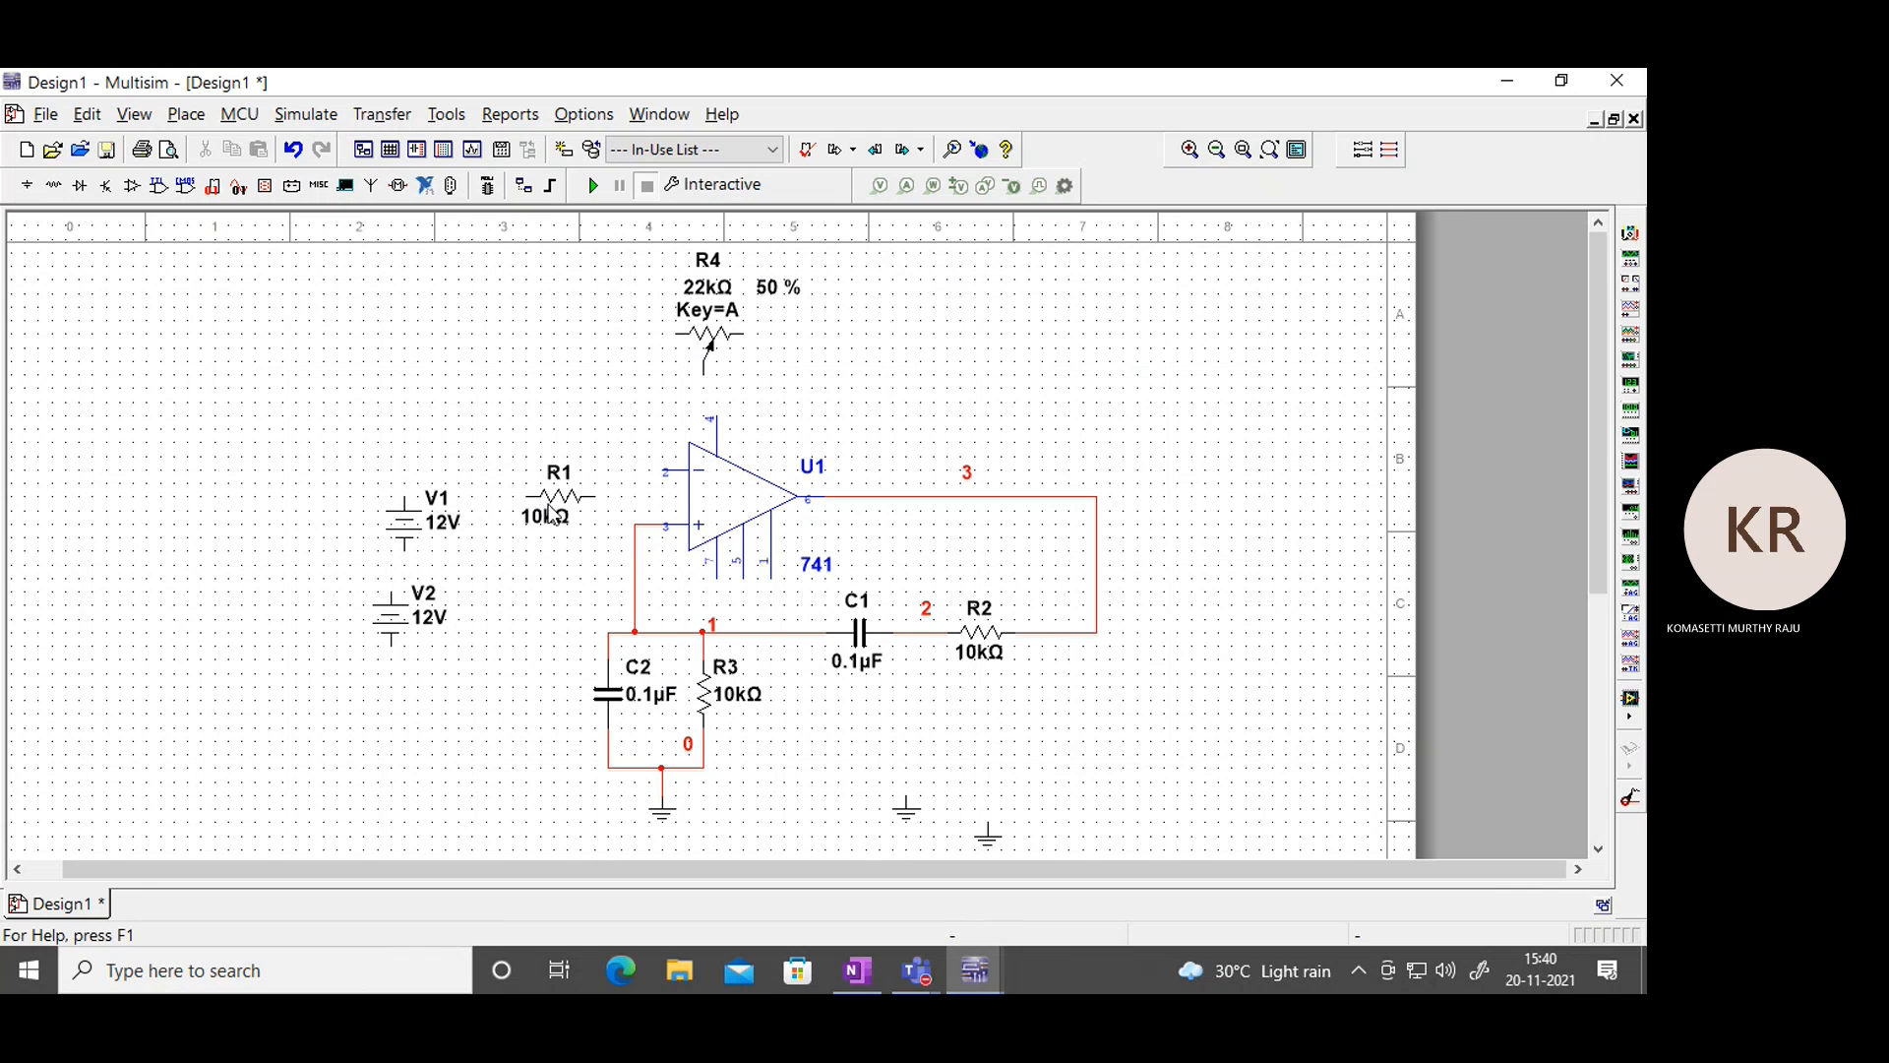
drag(544, 511, 503, 483)
click(586, 487)
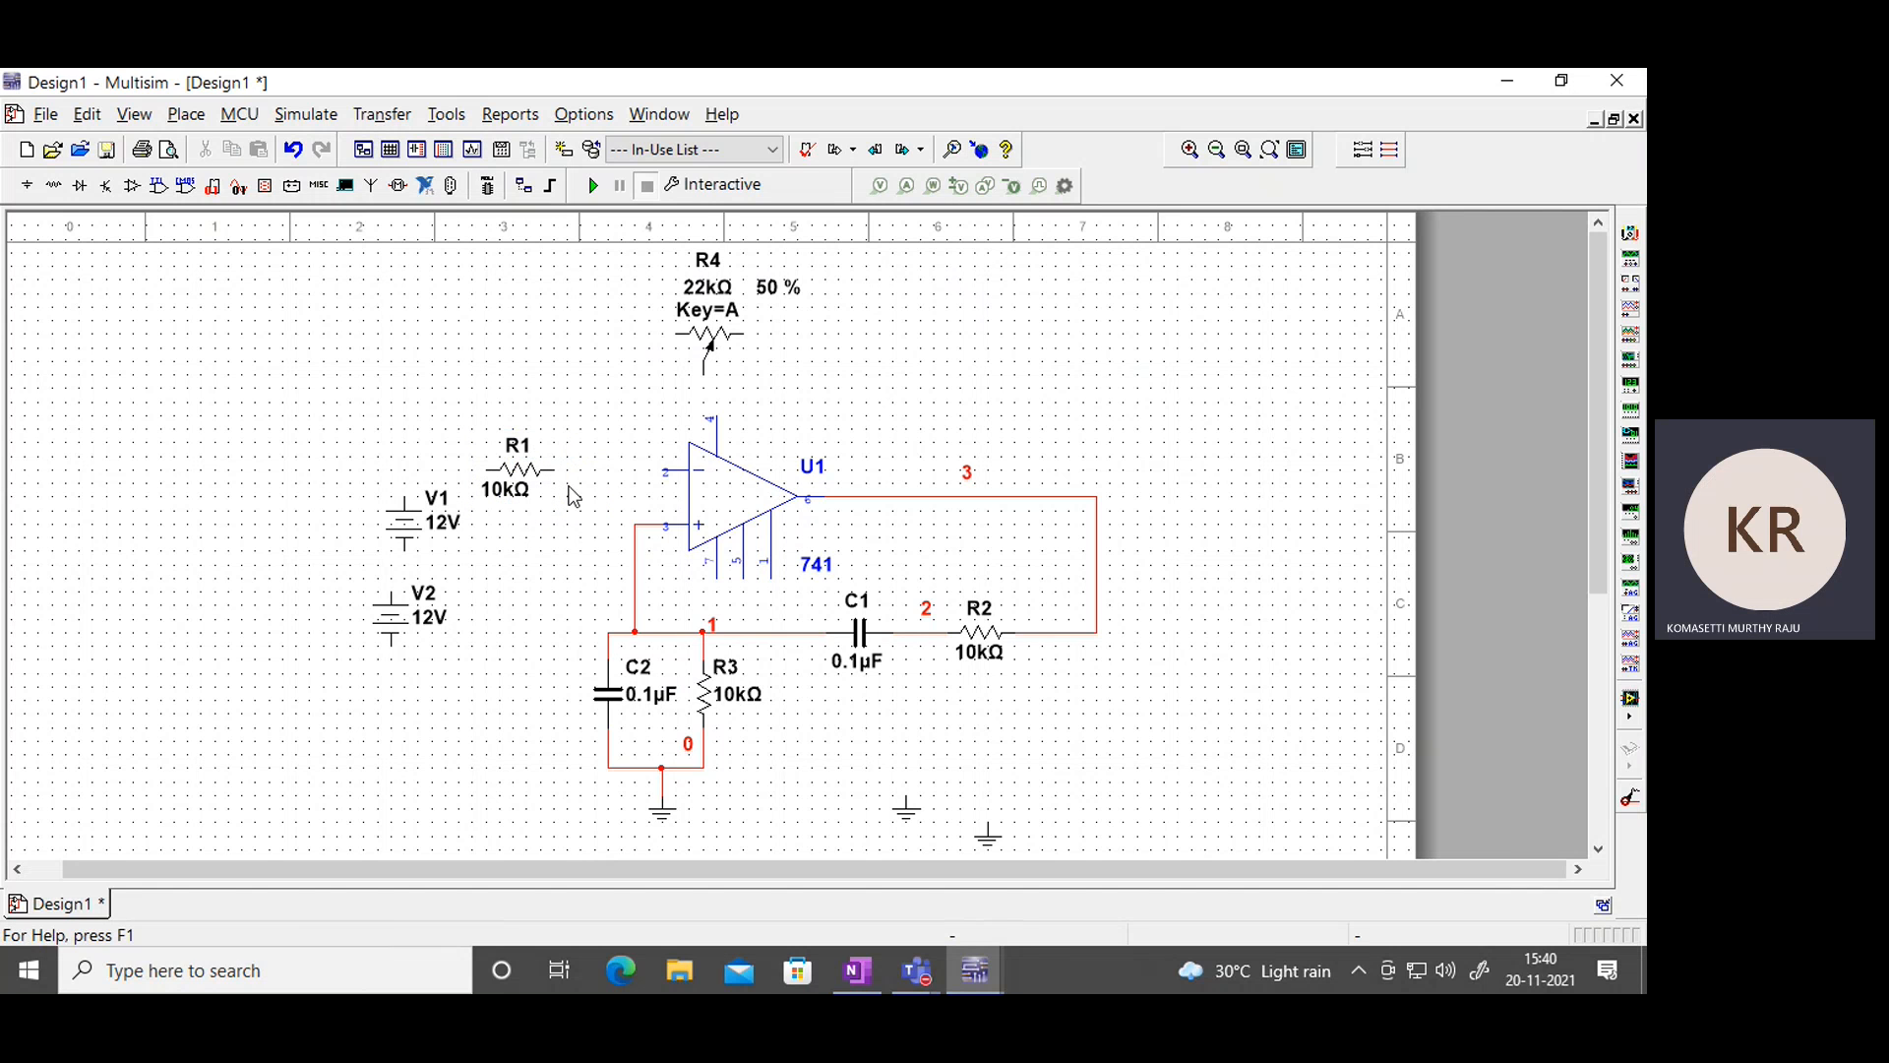
click(562, 470)
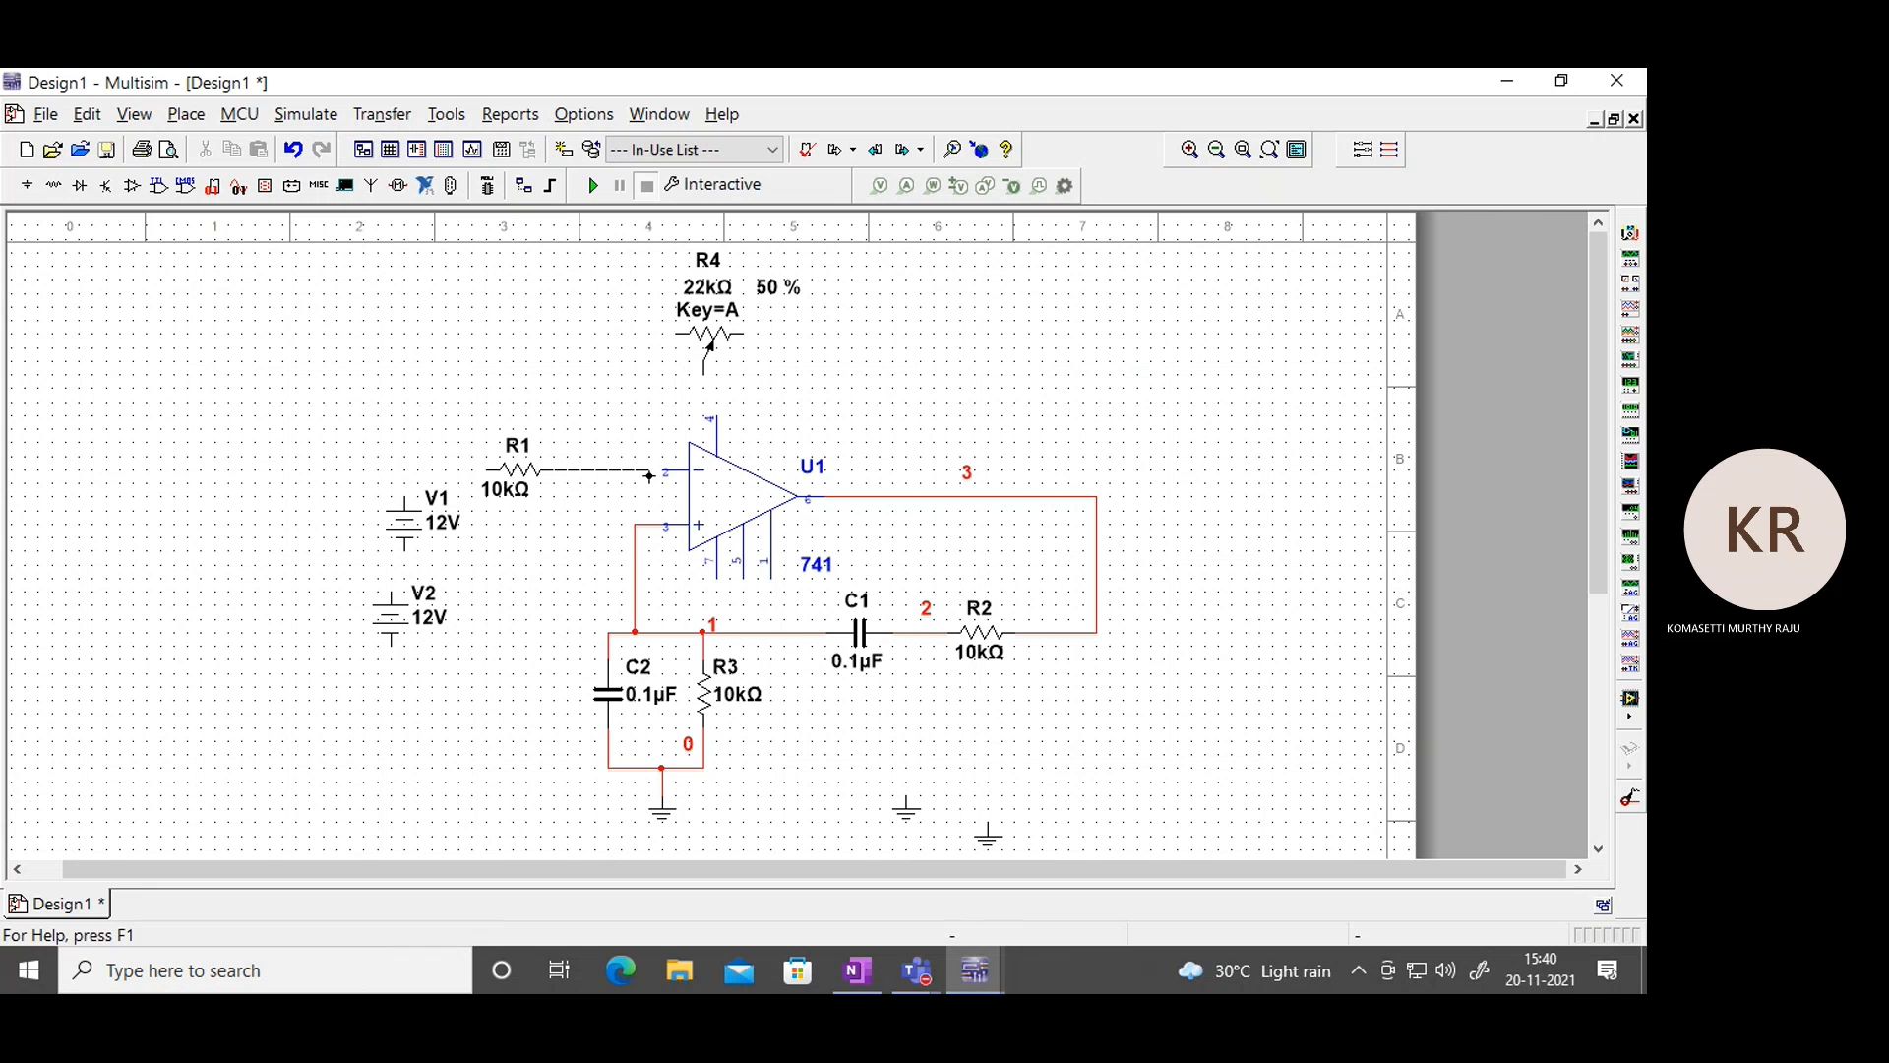
click(668, 471)
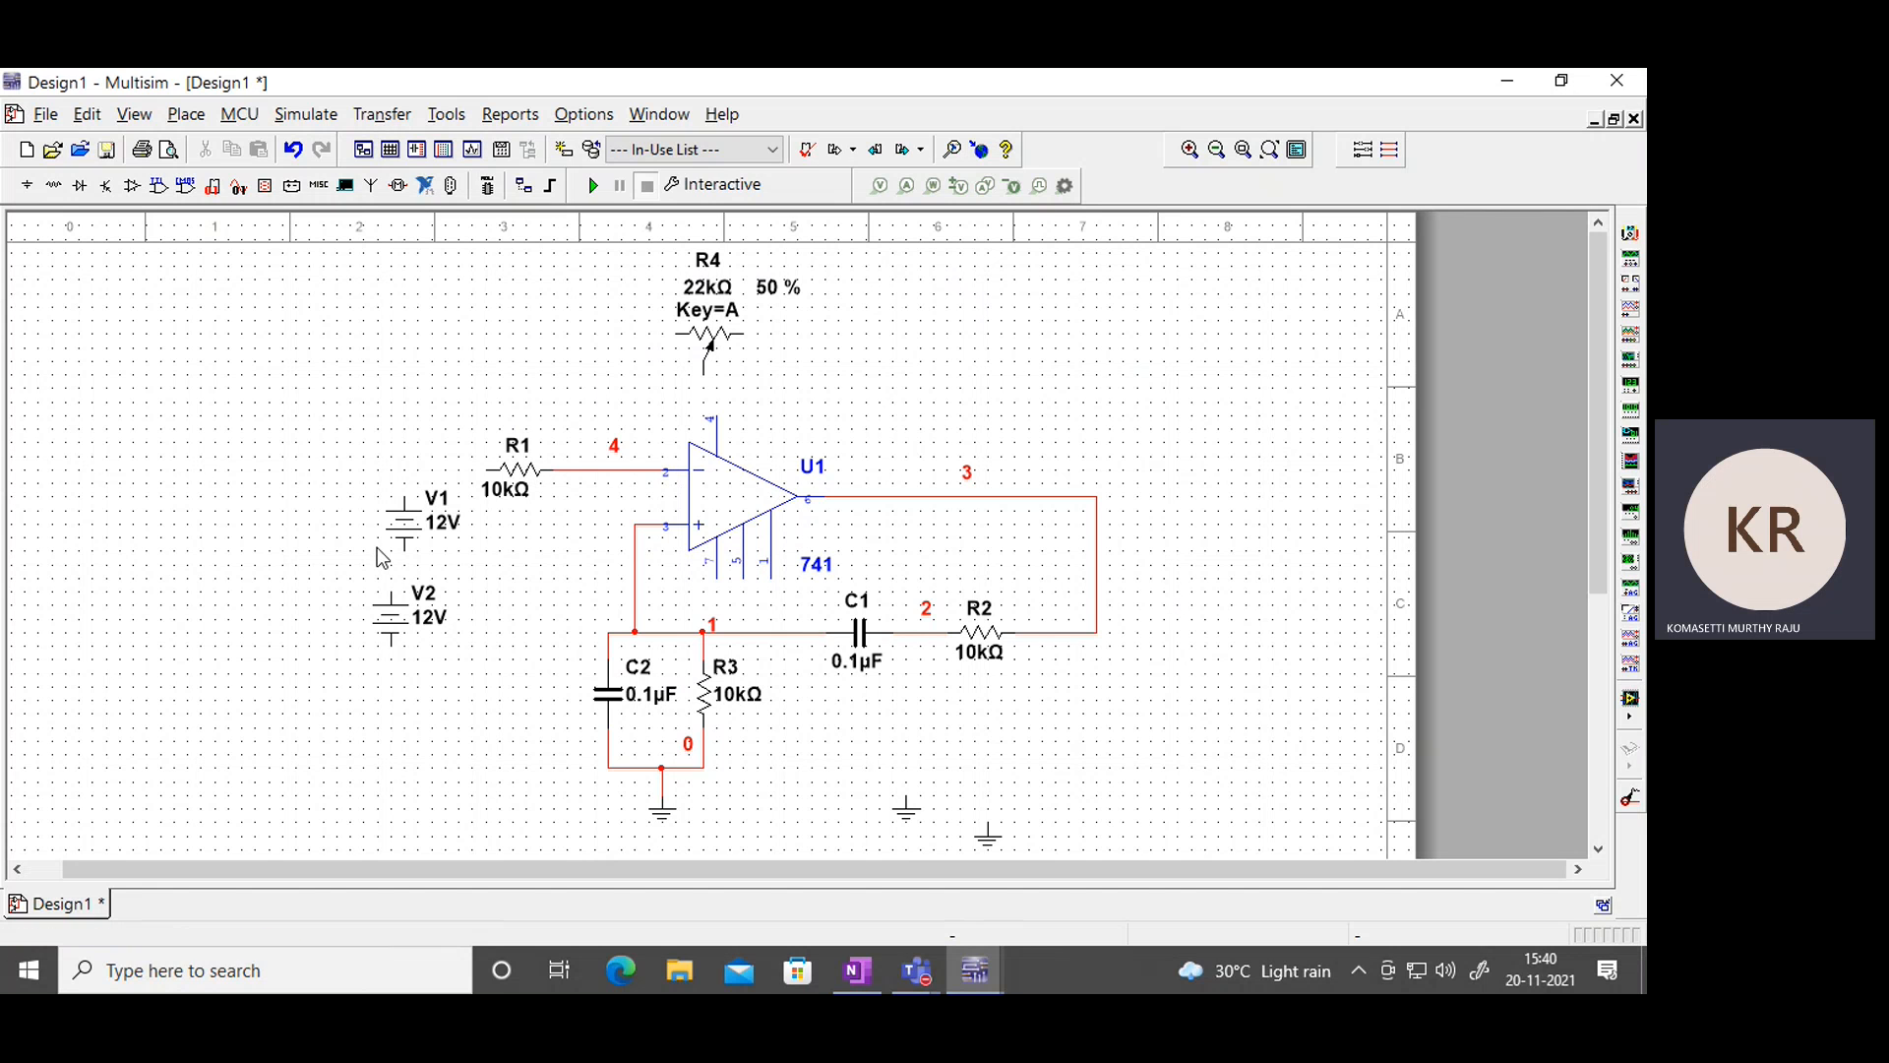
Move sources V1 and V2 further left and place a ground just below R1's free end.
drag(411, 538, 290, 538)
drag(398, 635, 303, 649)
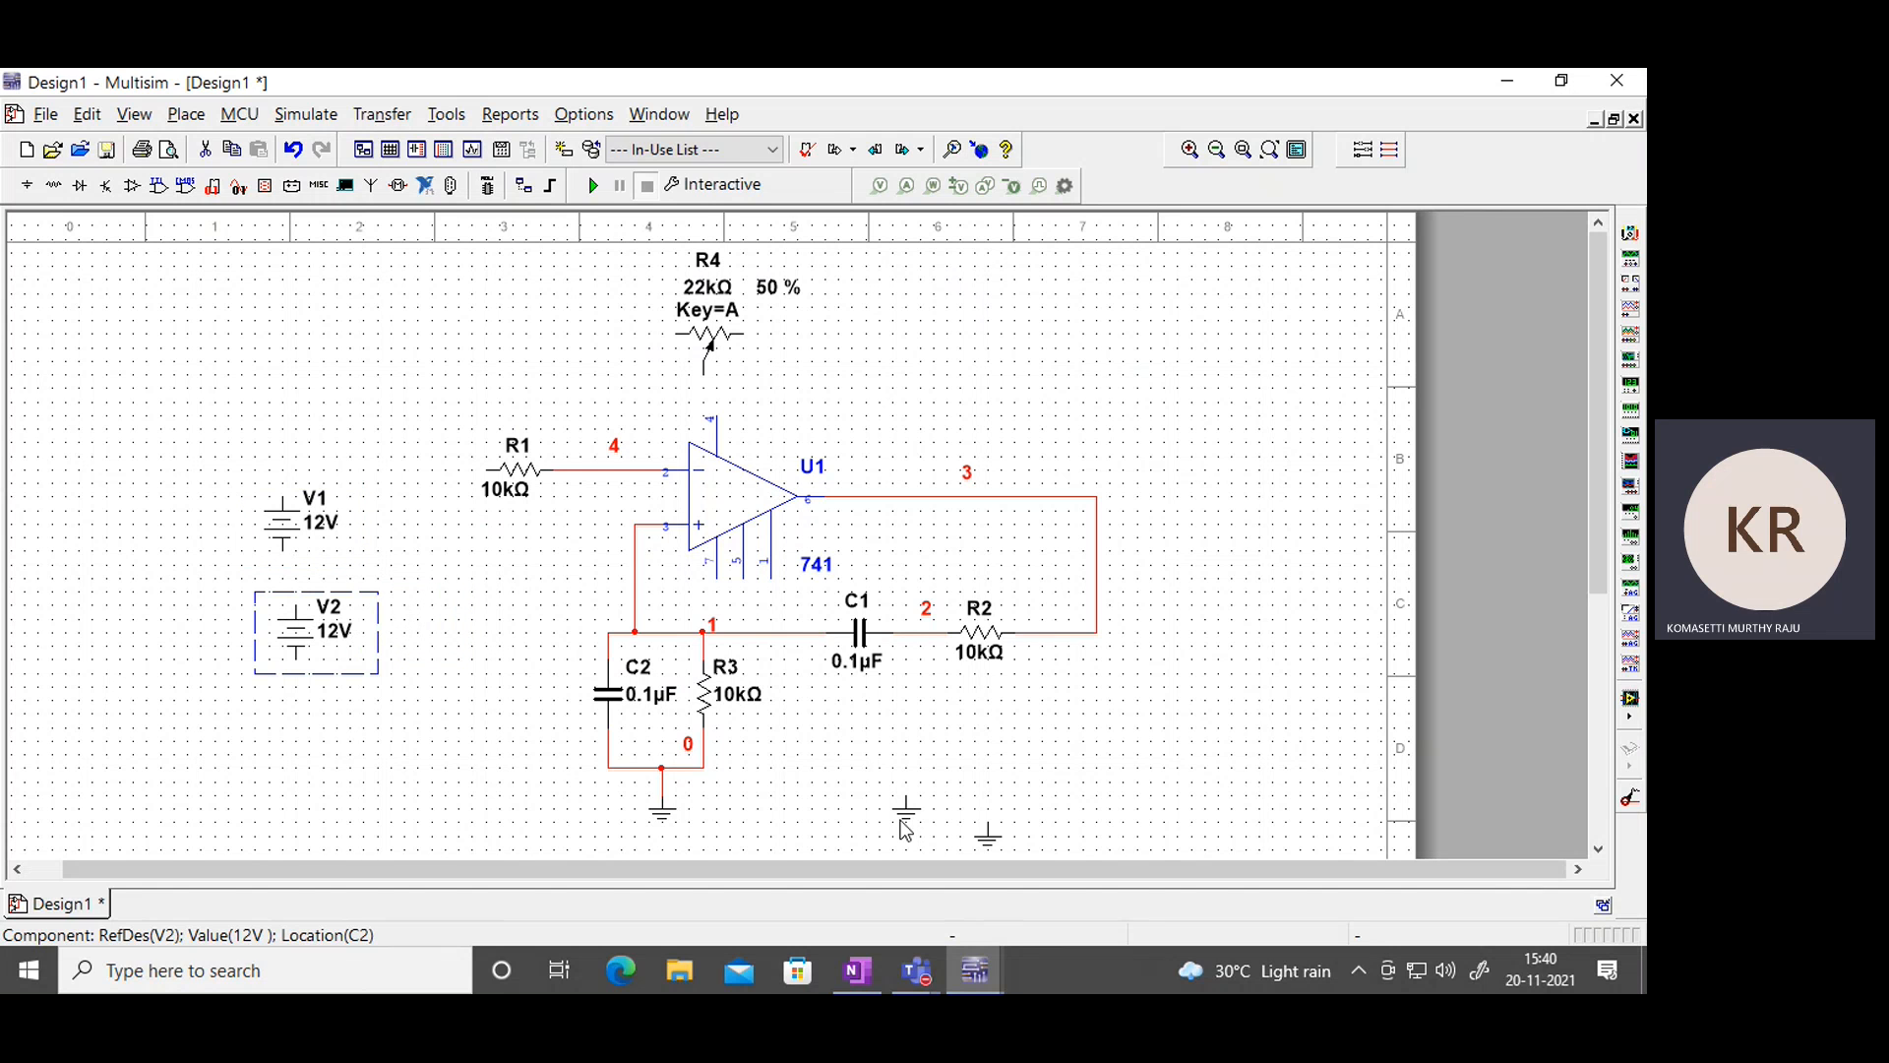
drag(905, 827, 460, 531)
click(458, 608)
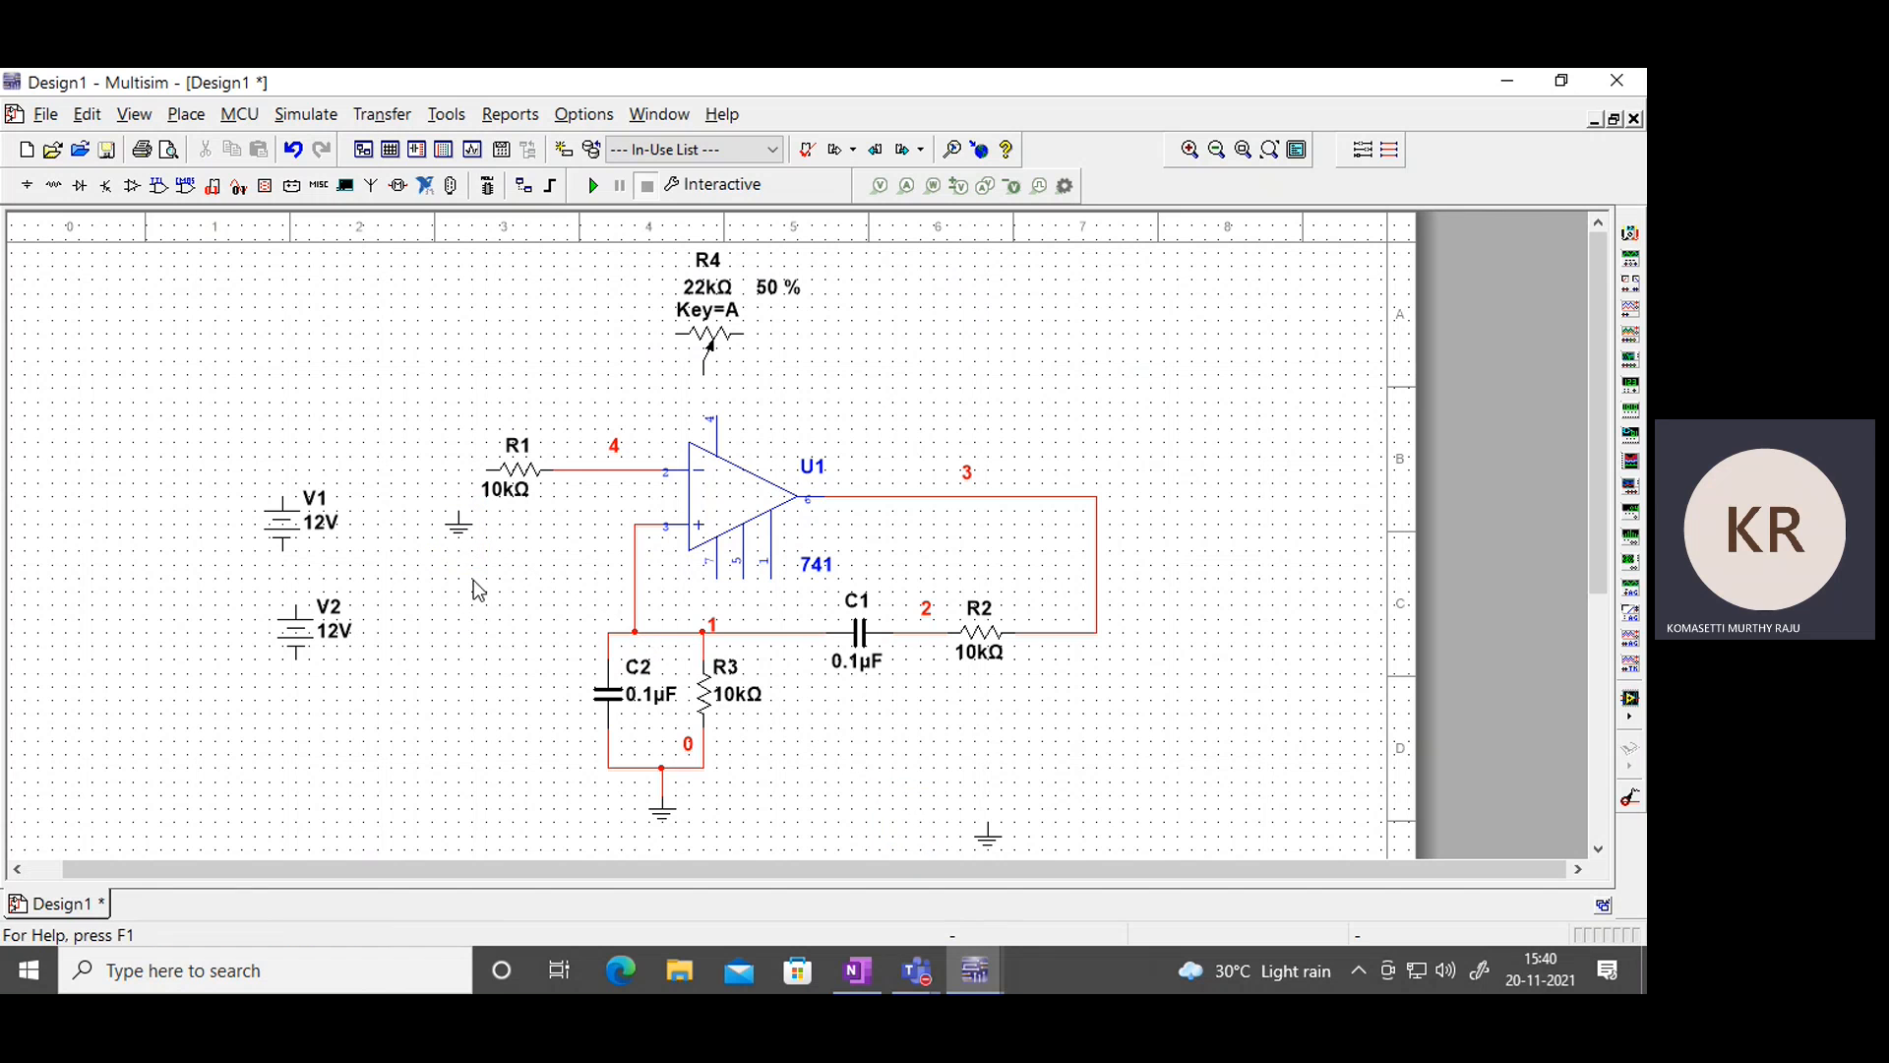
Wire the ground symbol below R1 to R1's free end.
click(459, 513)
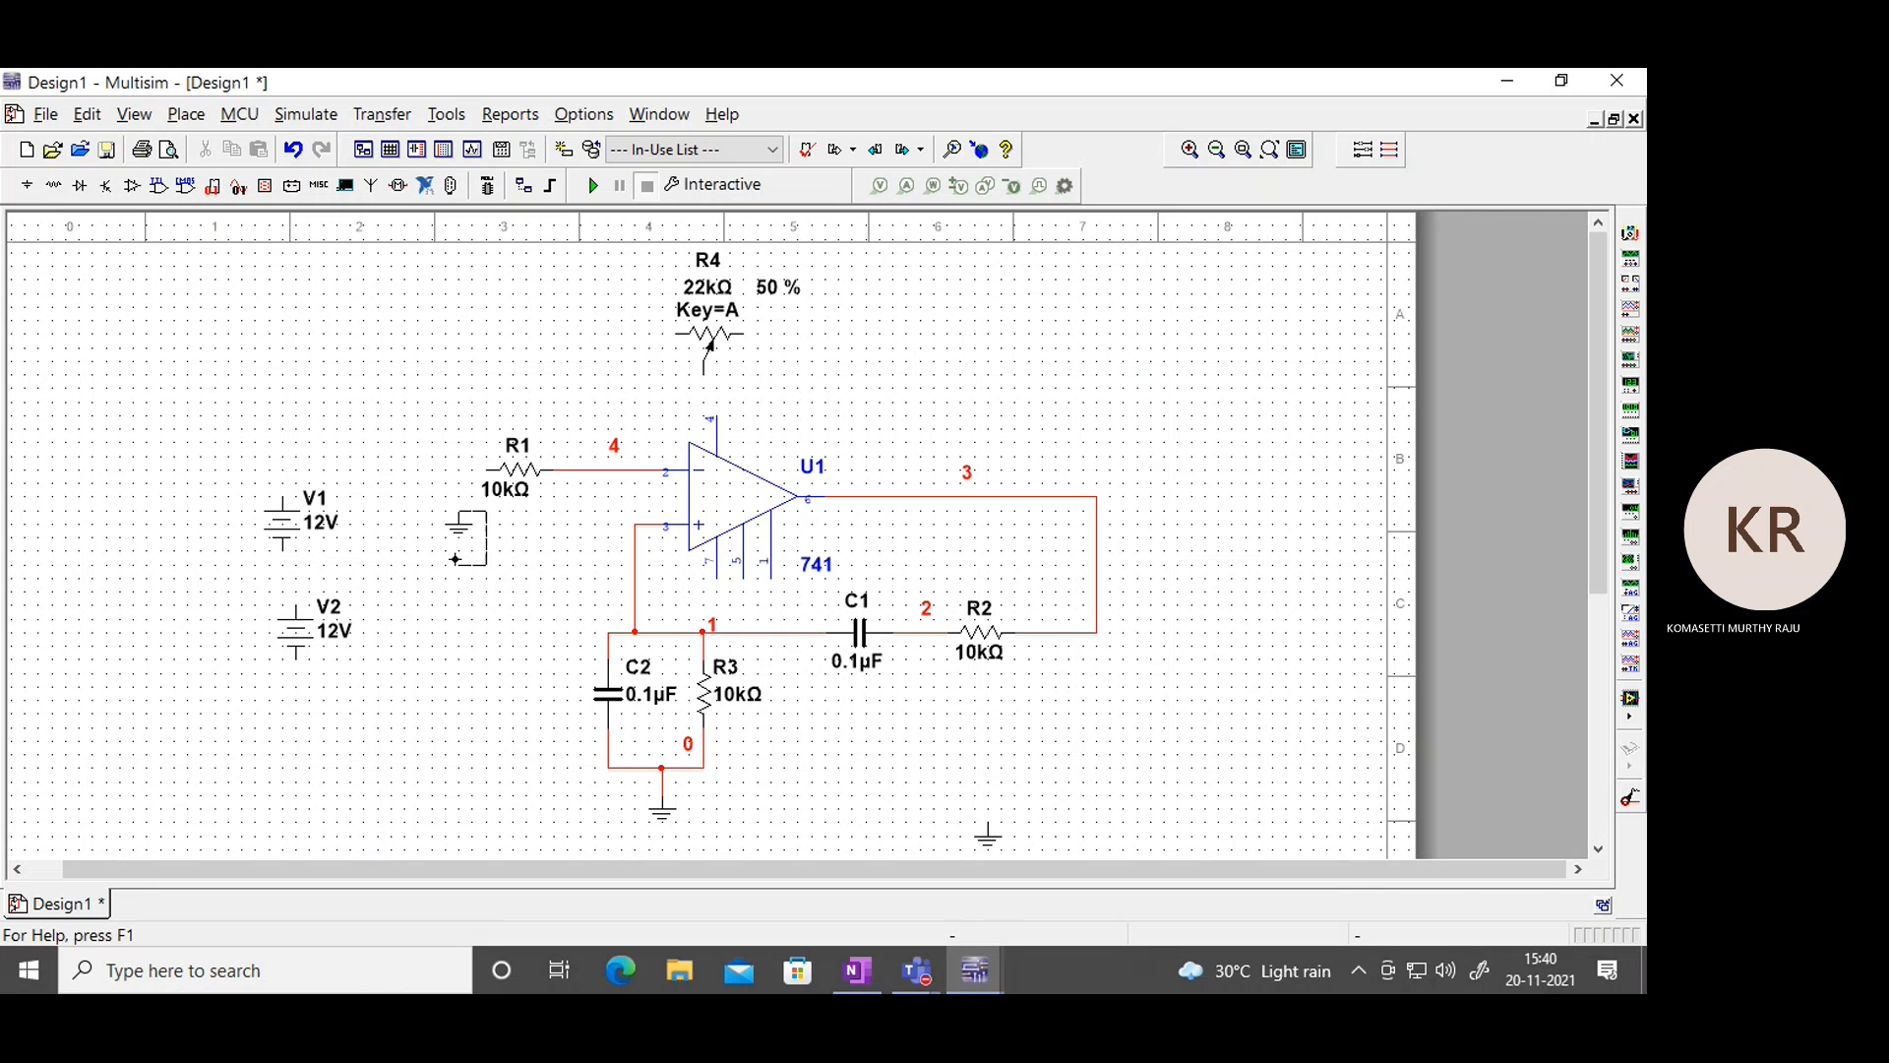
key(Escape)
click(482, 469)
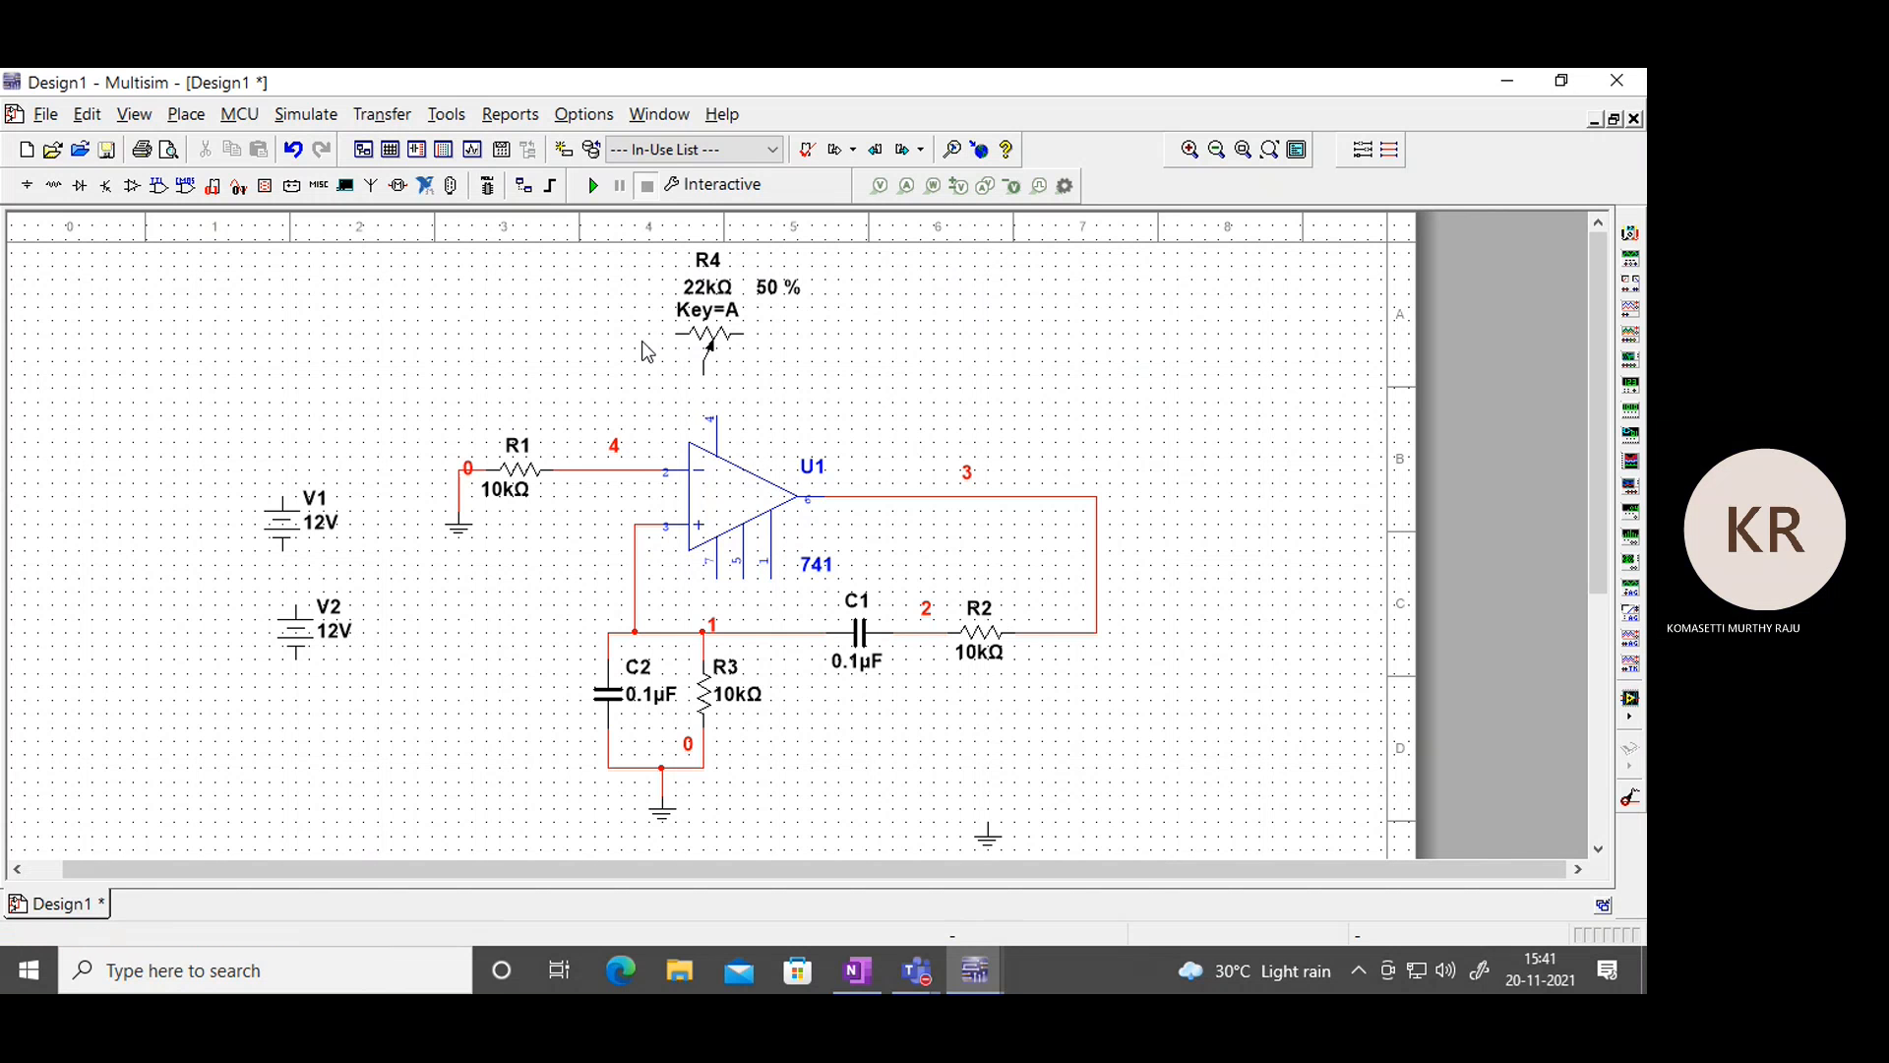
Wire the near end of potentiometer R4 down to the wire between R1 and the op-amp's inverting input.
mouse_move(711, 341)
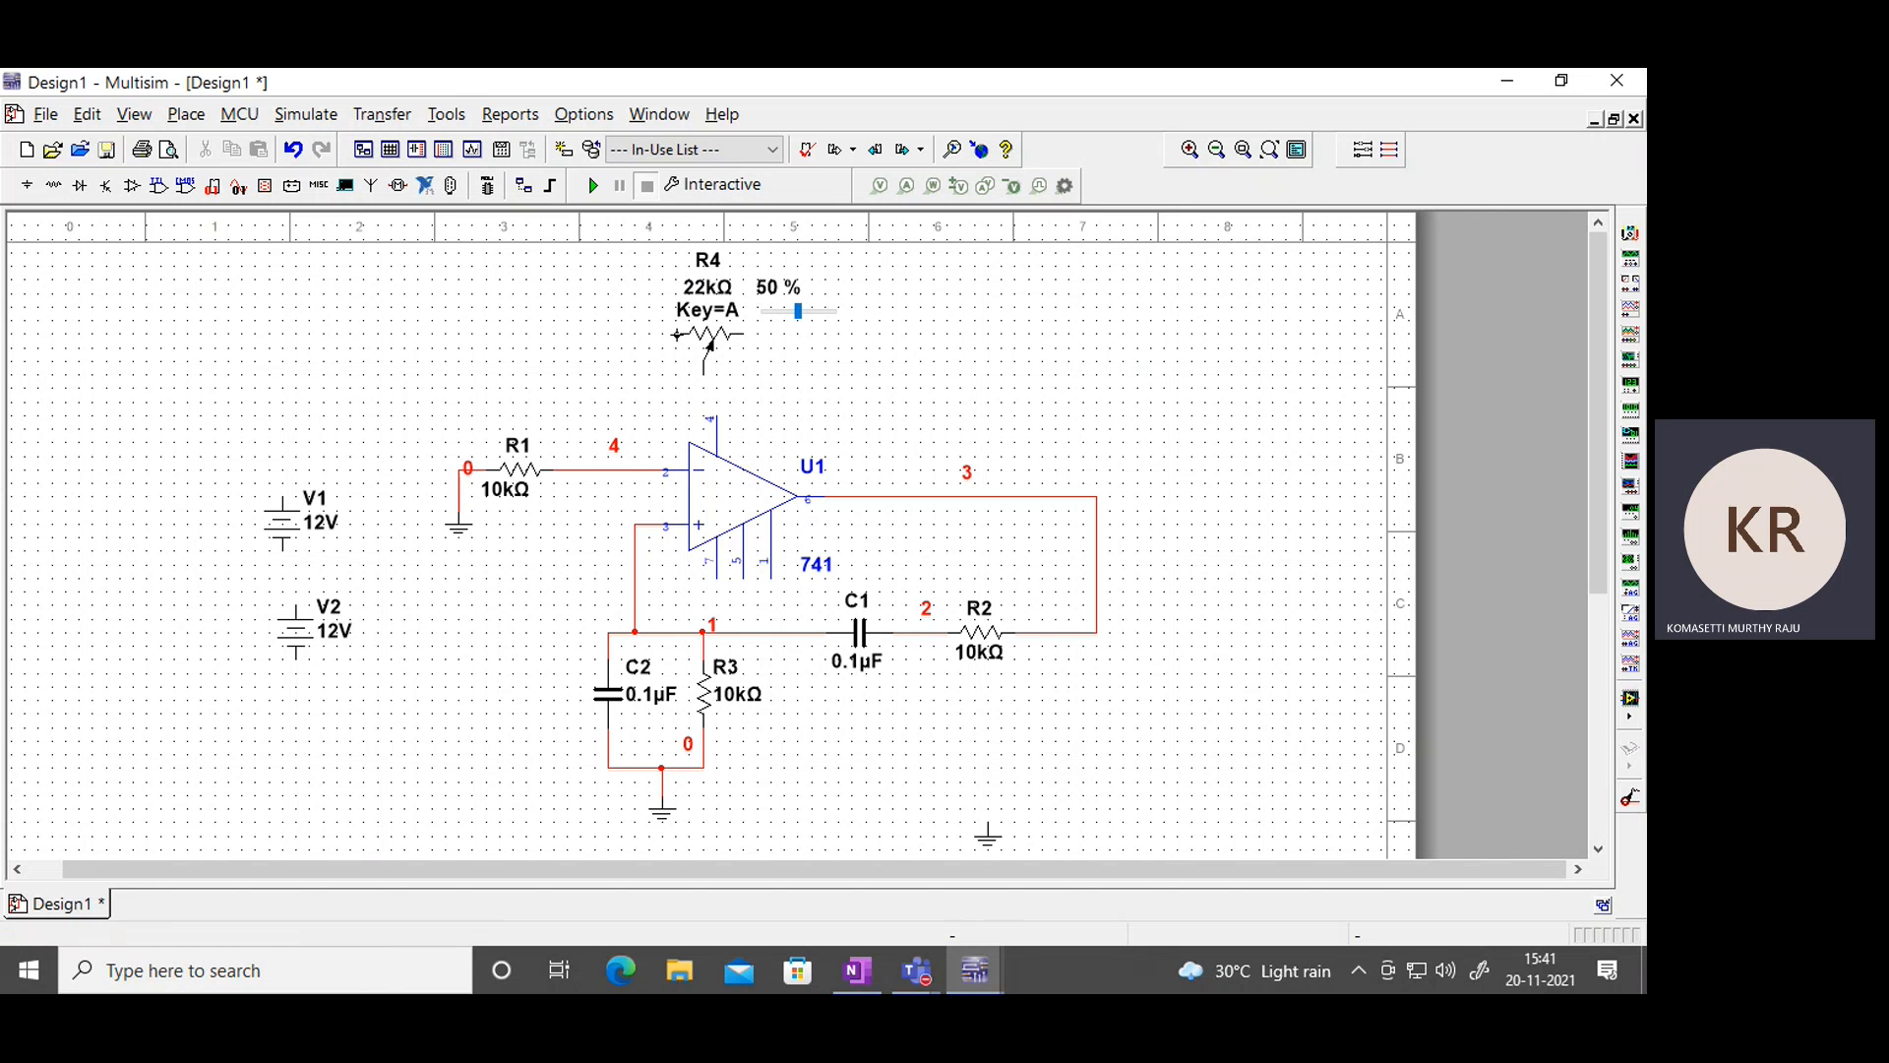
click(676, 335)
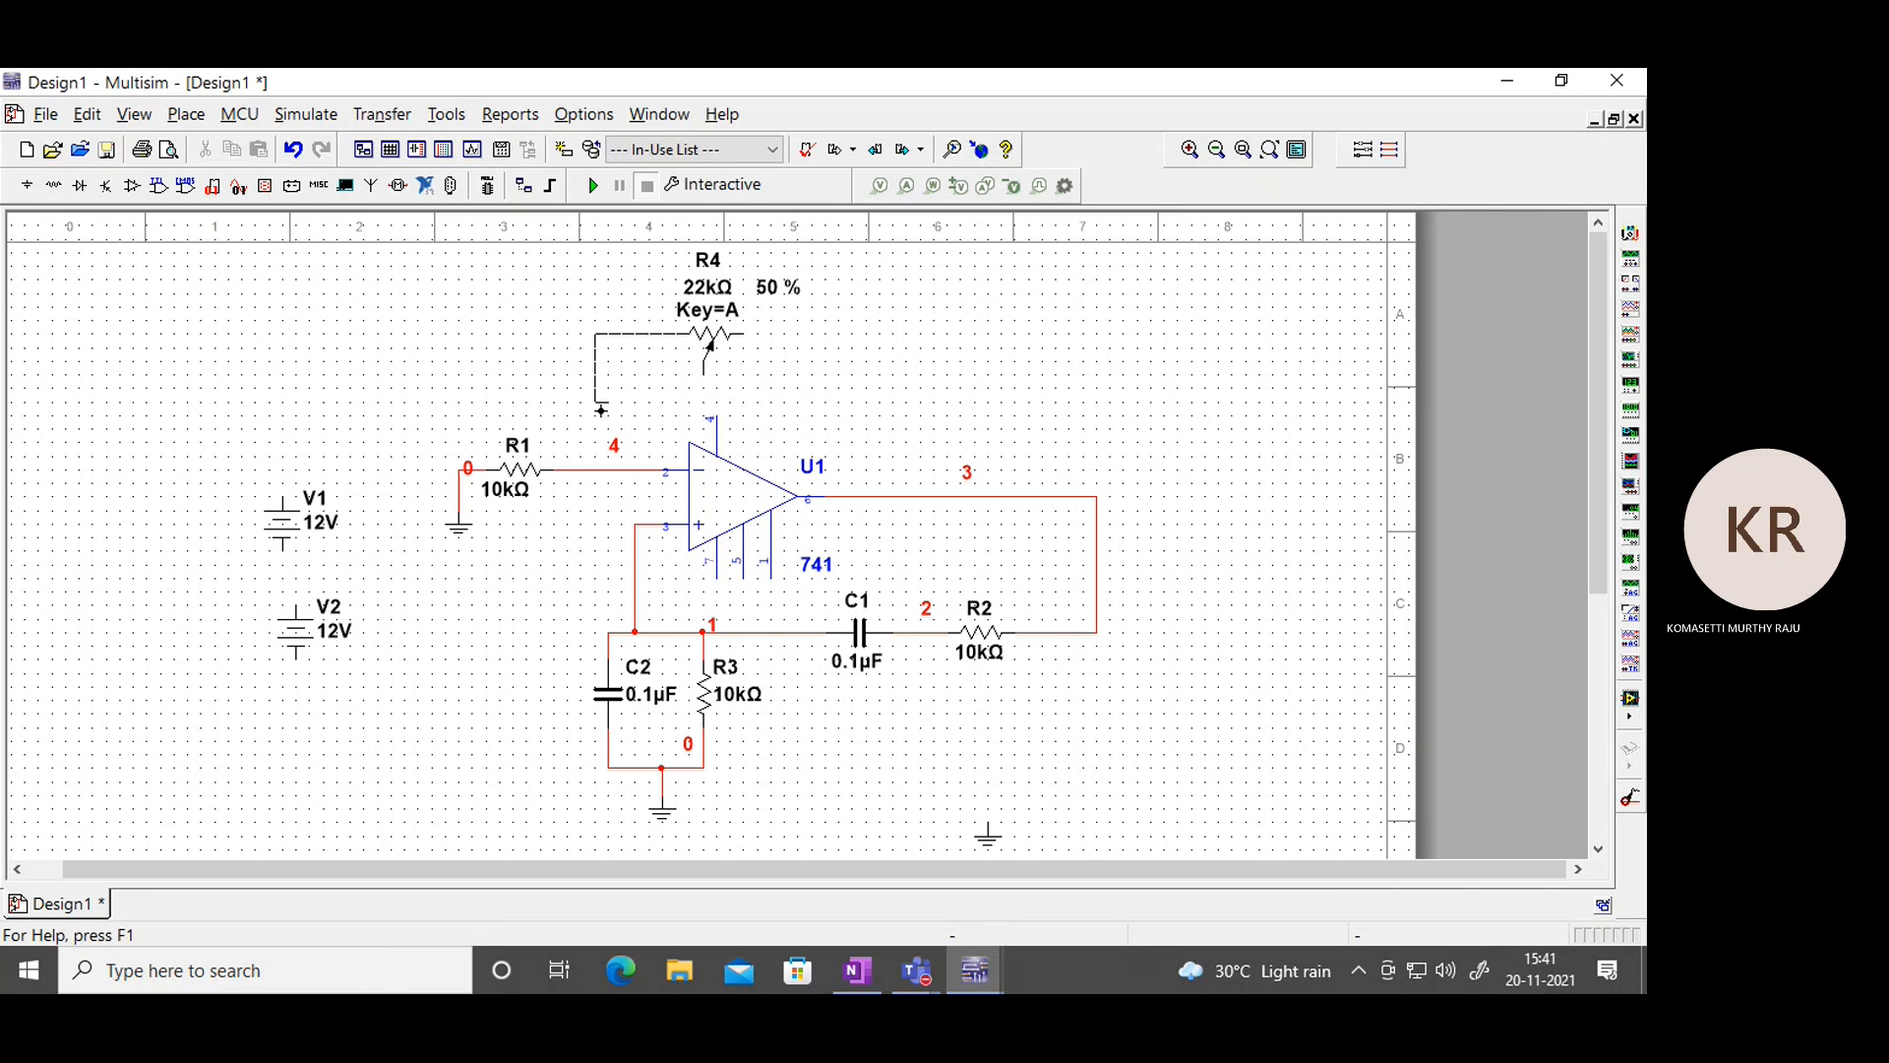
click(596, 469)
Shift R4 slightly to the right and wire its free end to the op-amp's output wire.
mouse_move(743, 364)
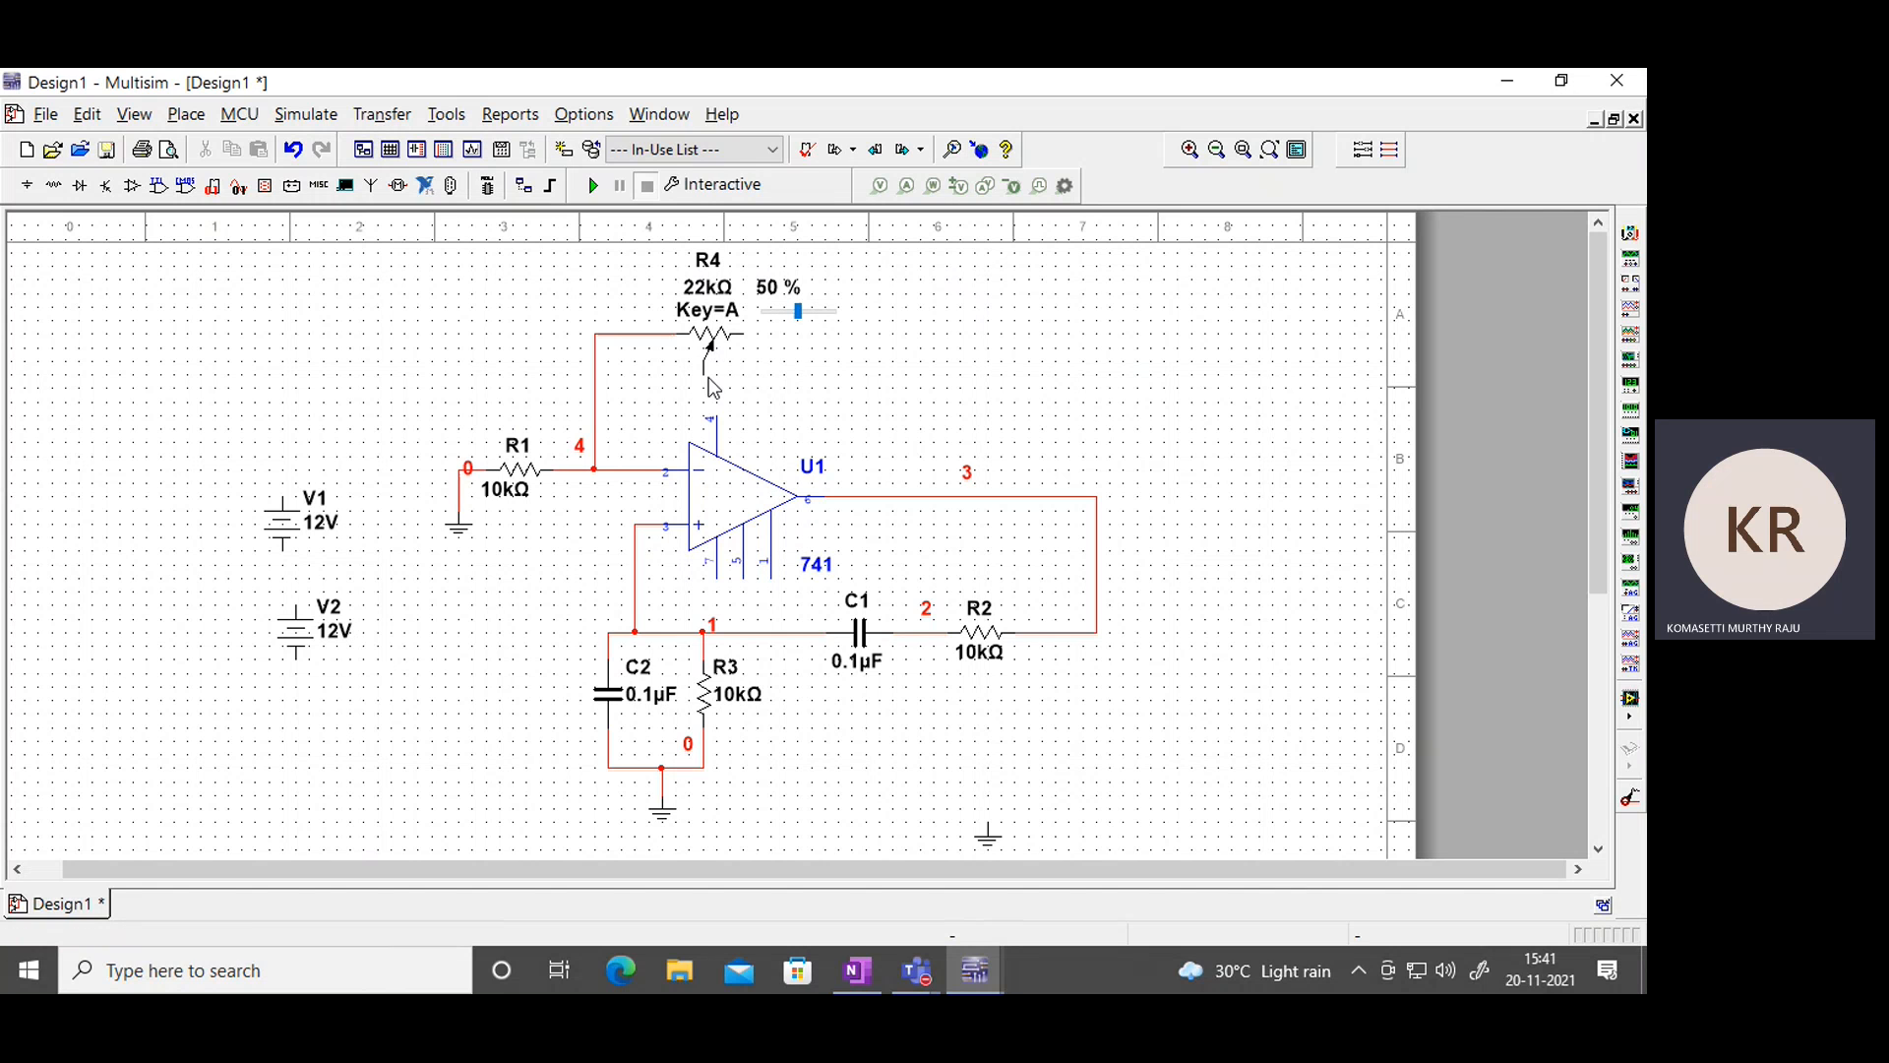
drag(706, 375, 721, 386)
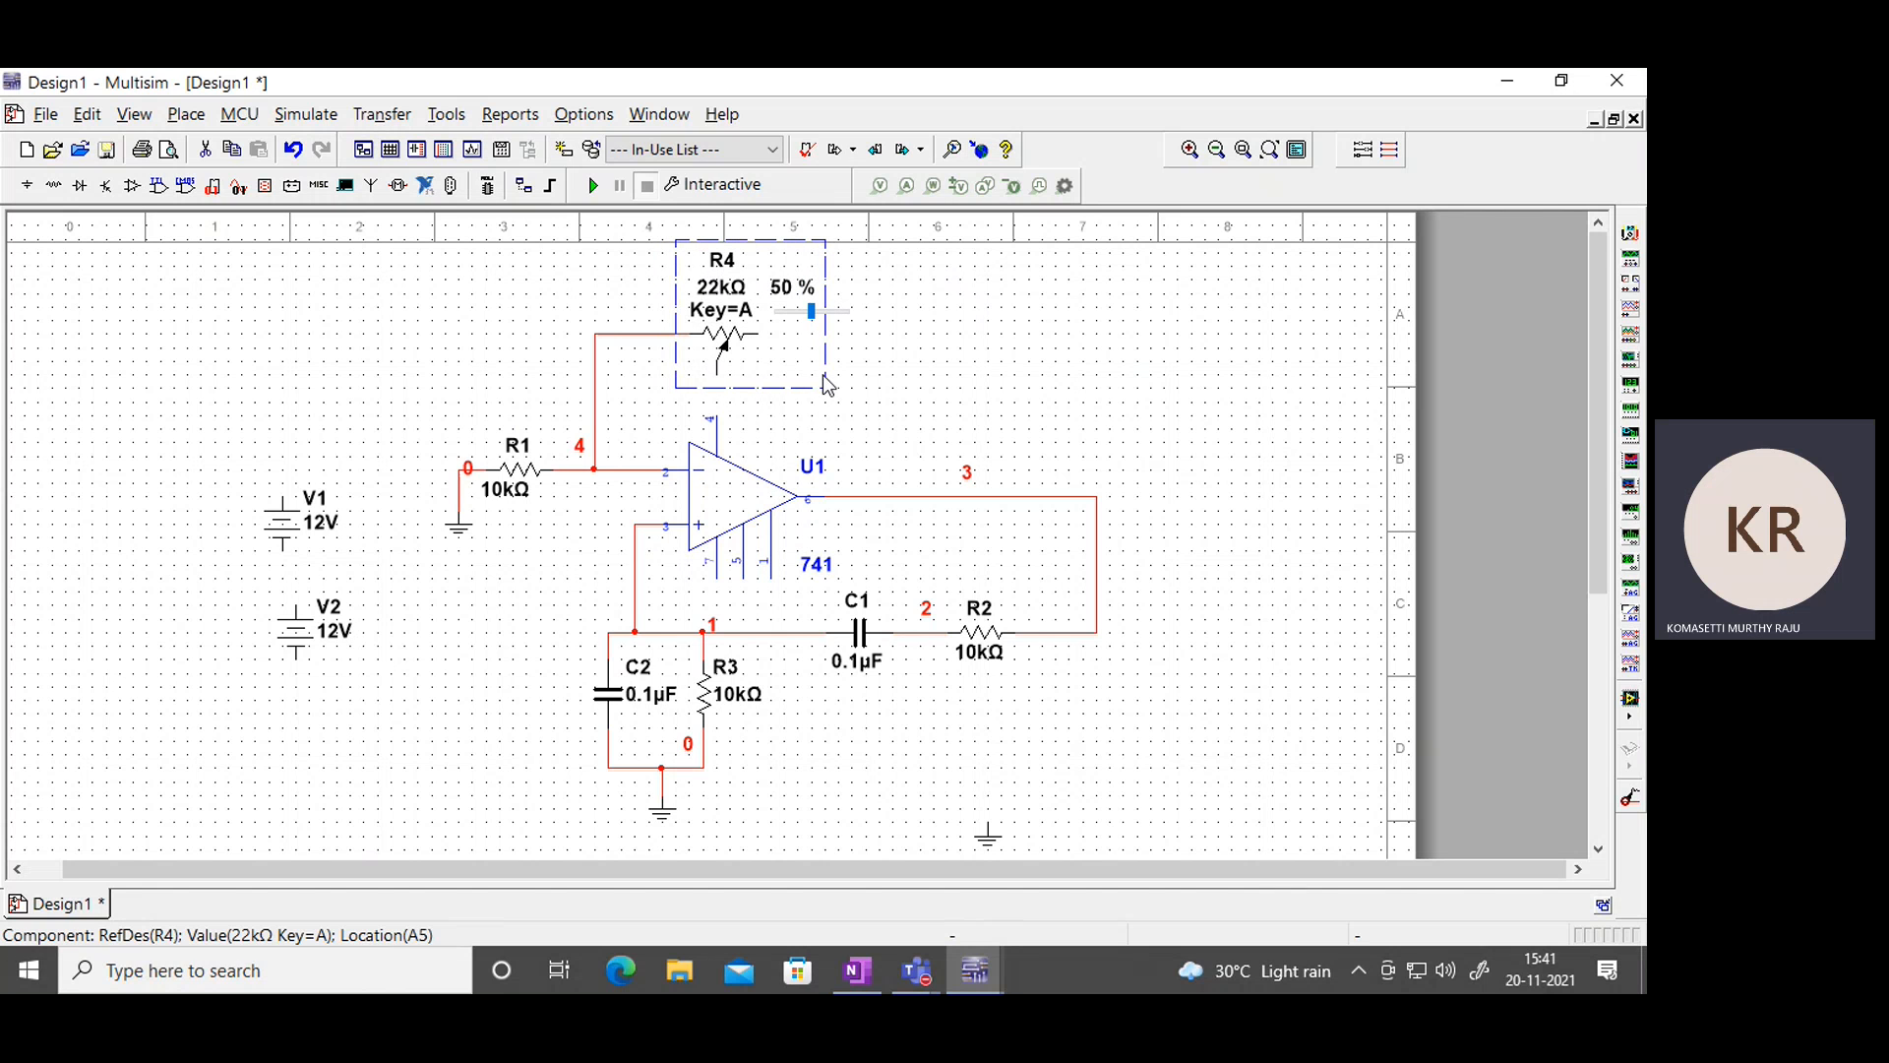
click(972, 346)
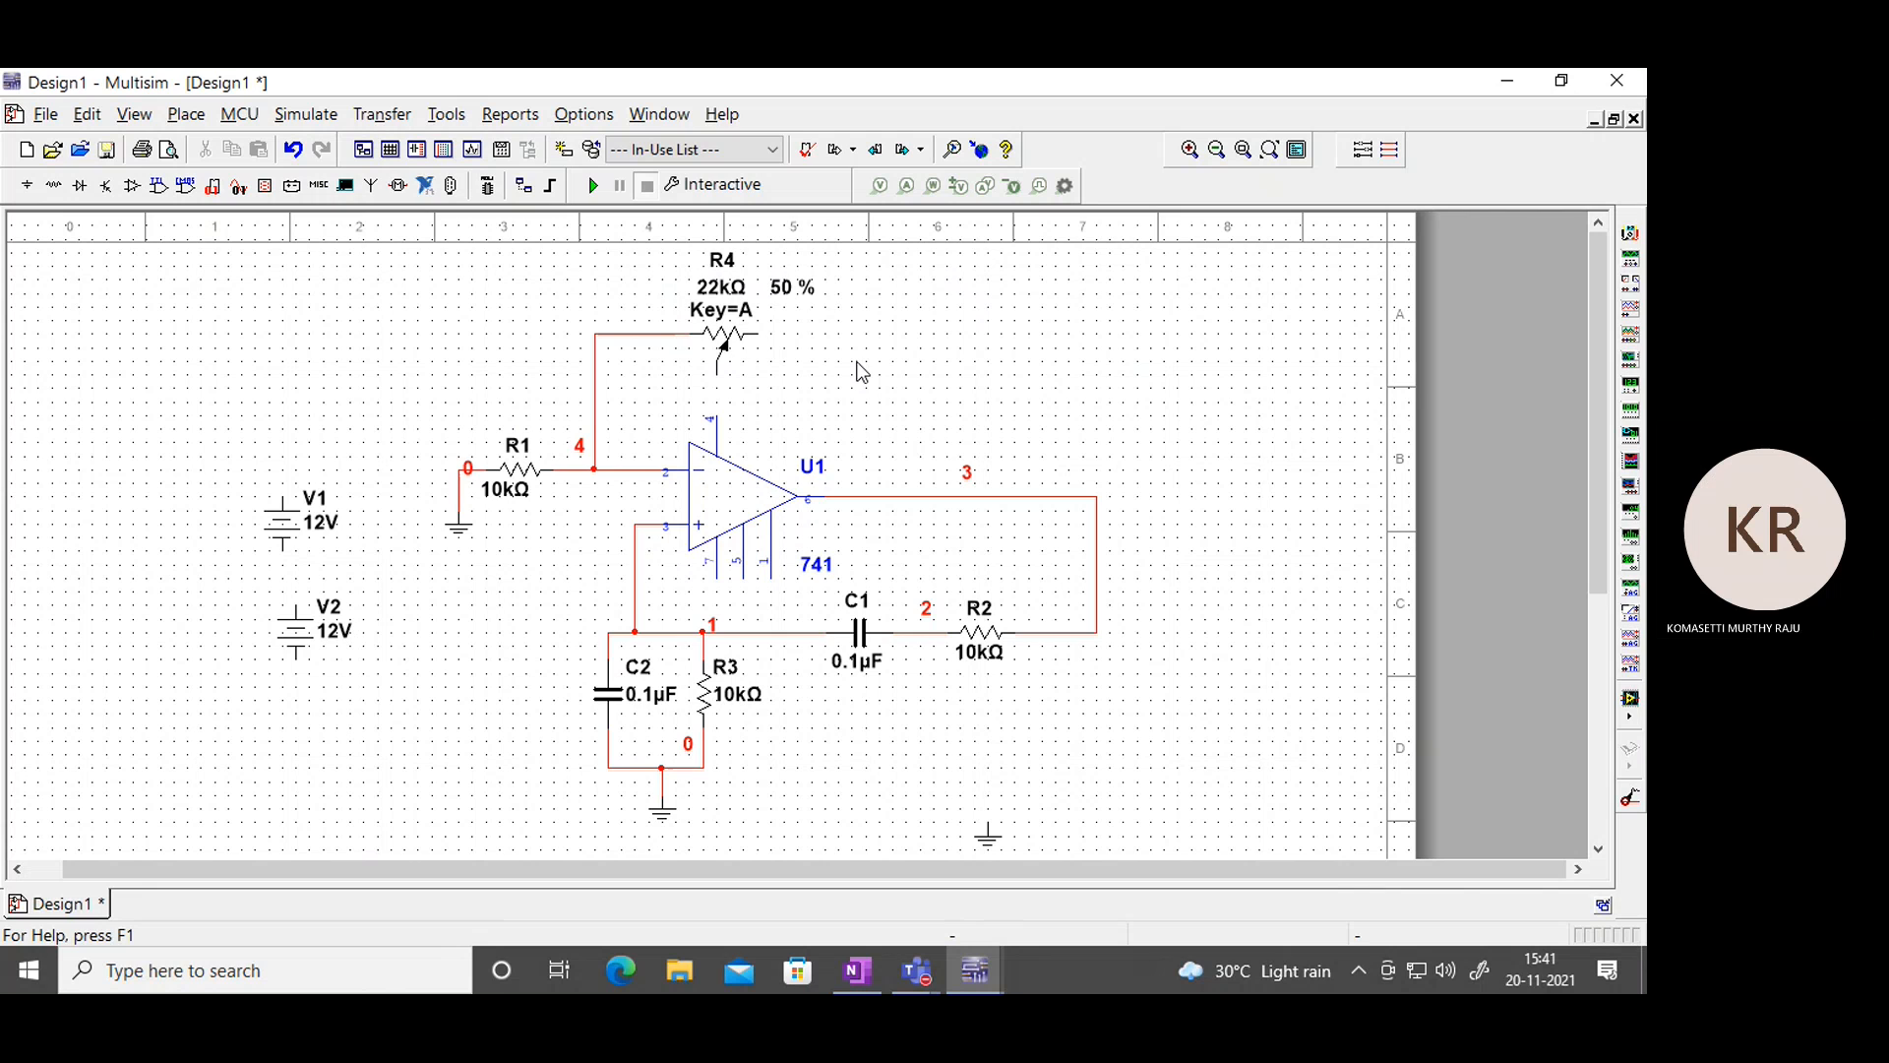
click(759, 333)
click(866, 495)
Wire R4's wiper to the feedback wire from the op-amp's output and set the potentiometer to 70 %.
mouse_move(723, 391)
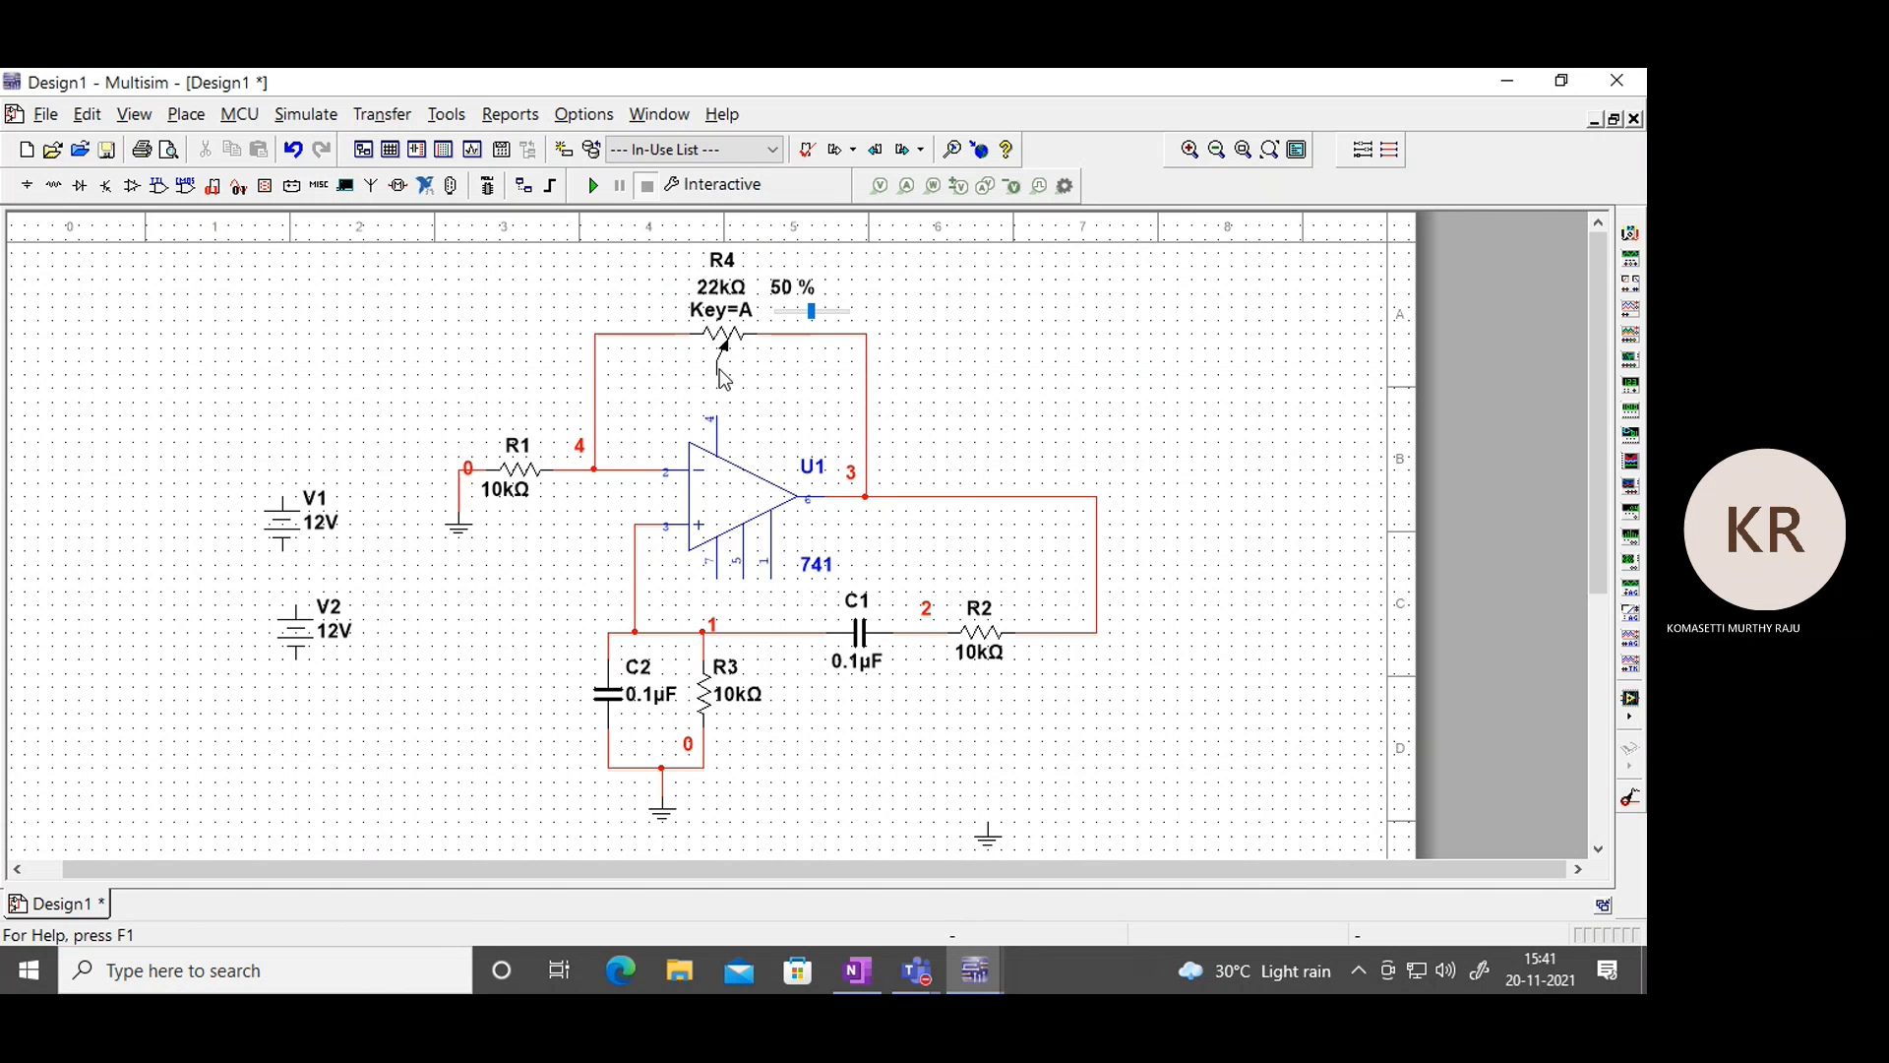
click(724, 384)
click(726, 386)
click(863, 403)
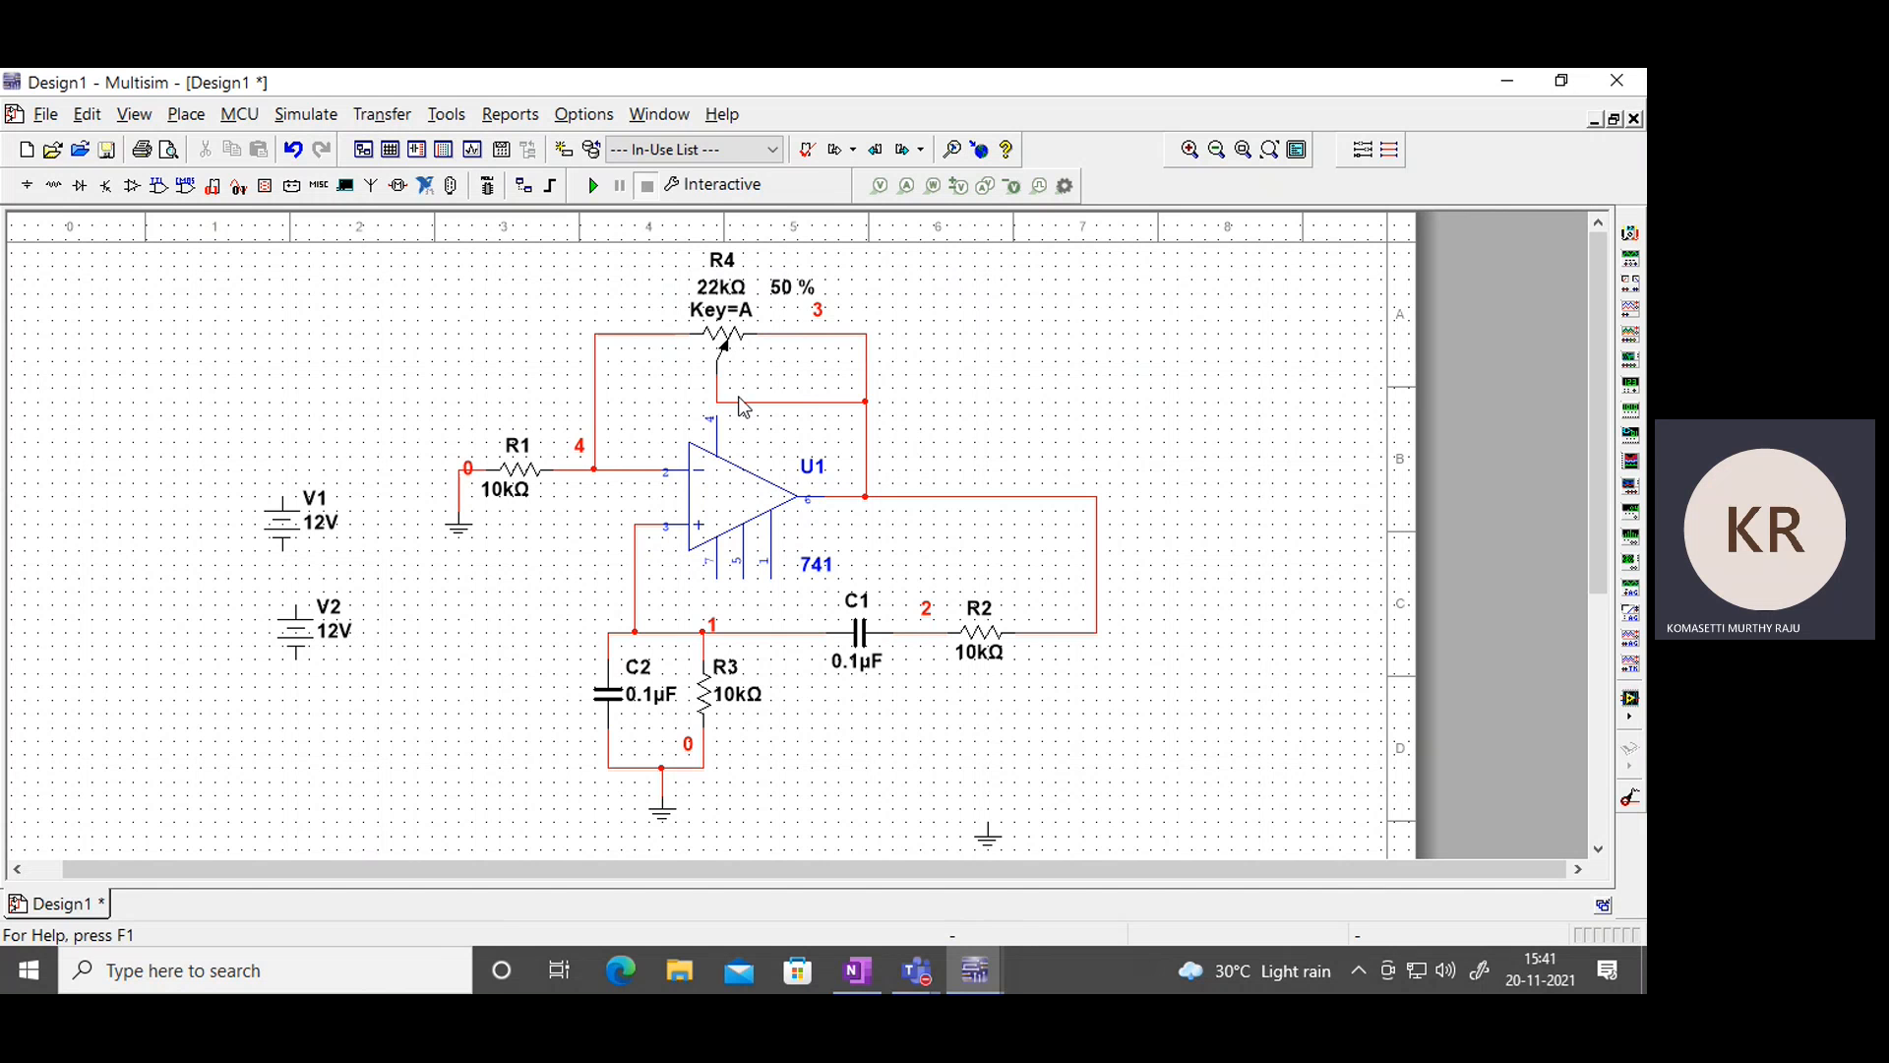
mouse_move(755, 364)
mouse_move(813, 327)
mouse_down()
mouse_move(844, 316)
mouse_move(823, 313)
mouse_up()
Move V2 directly below V1 with more spacing and set both sources to 15 V.
drag(289, 652, 276, 691)
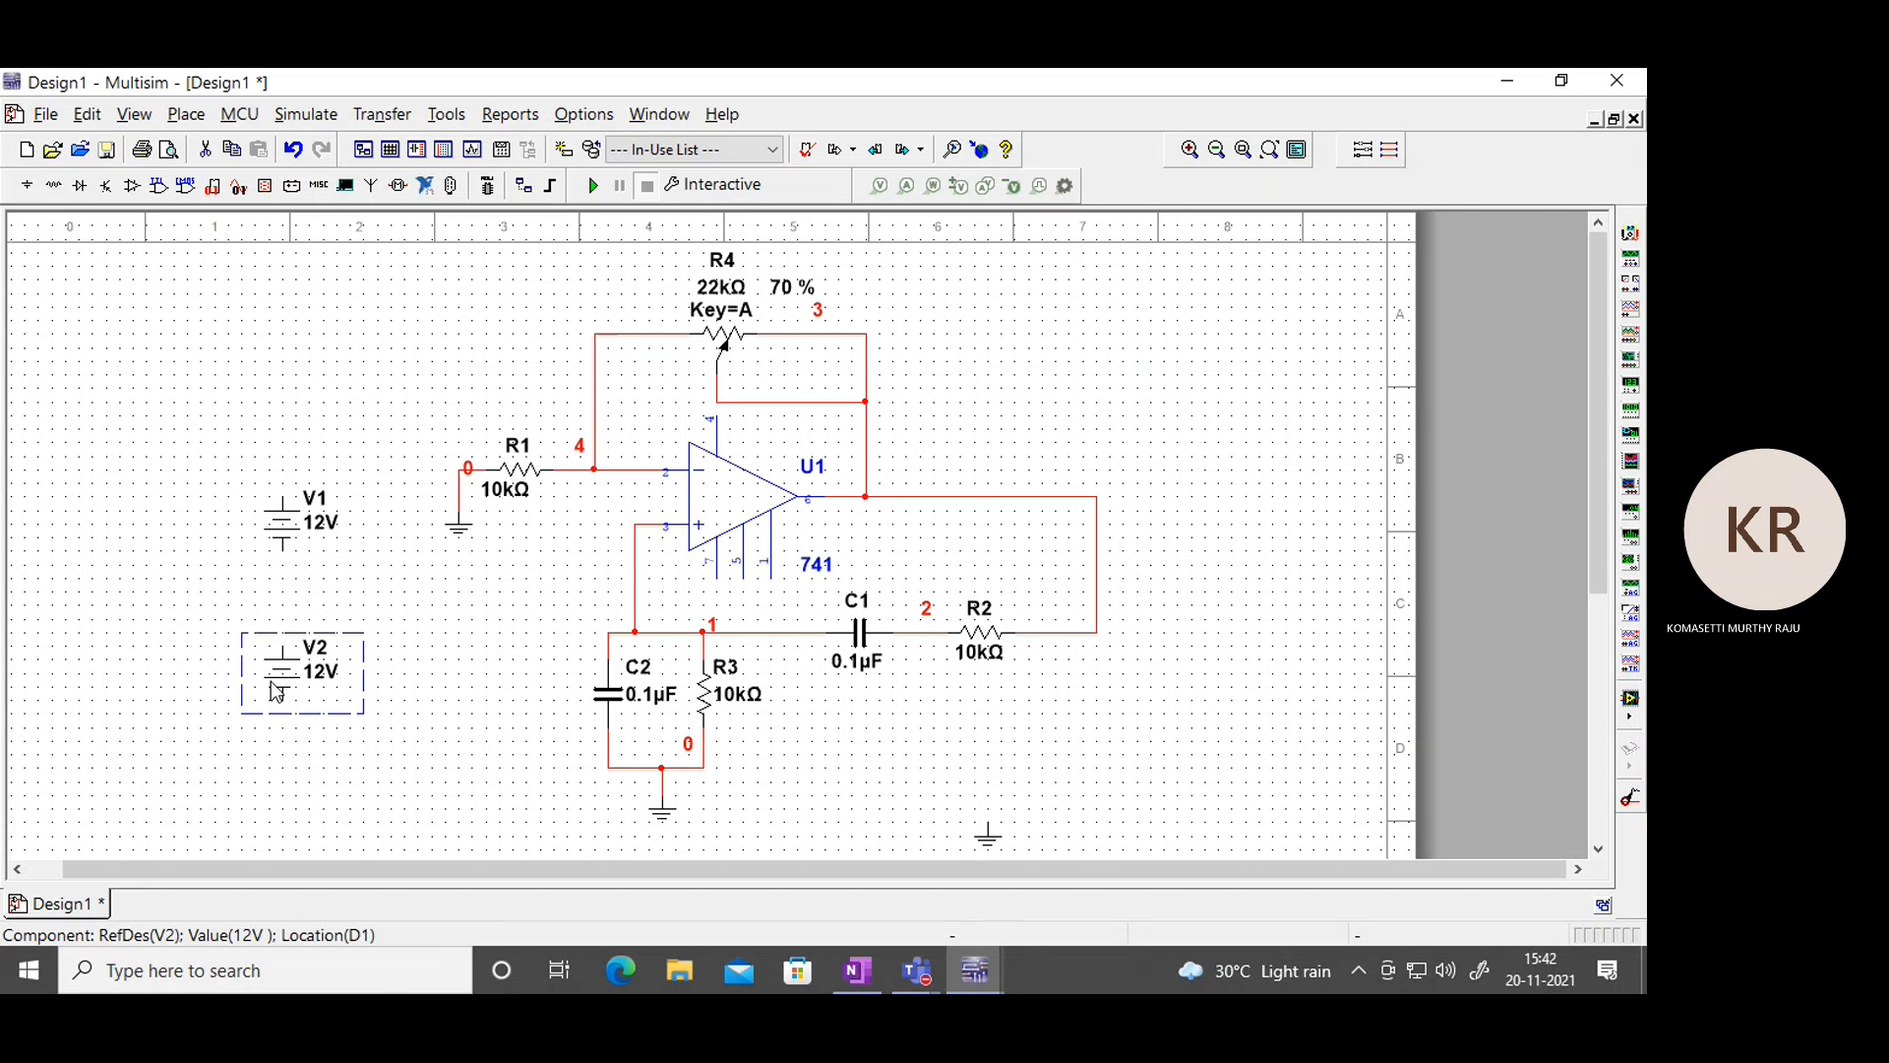
double_click(287, 532)
text(15)
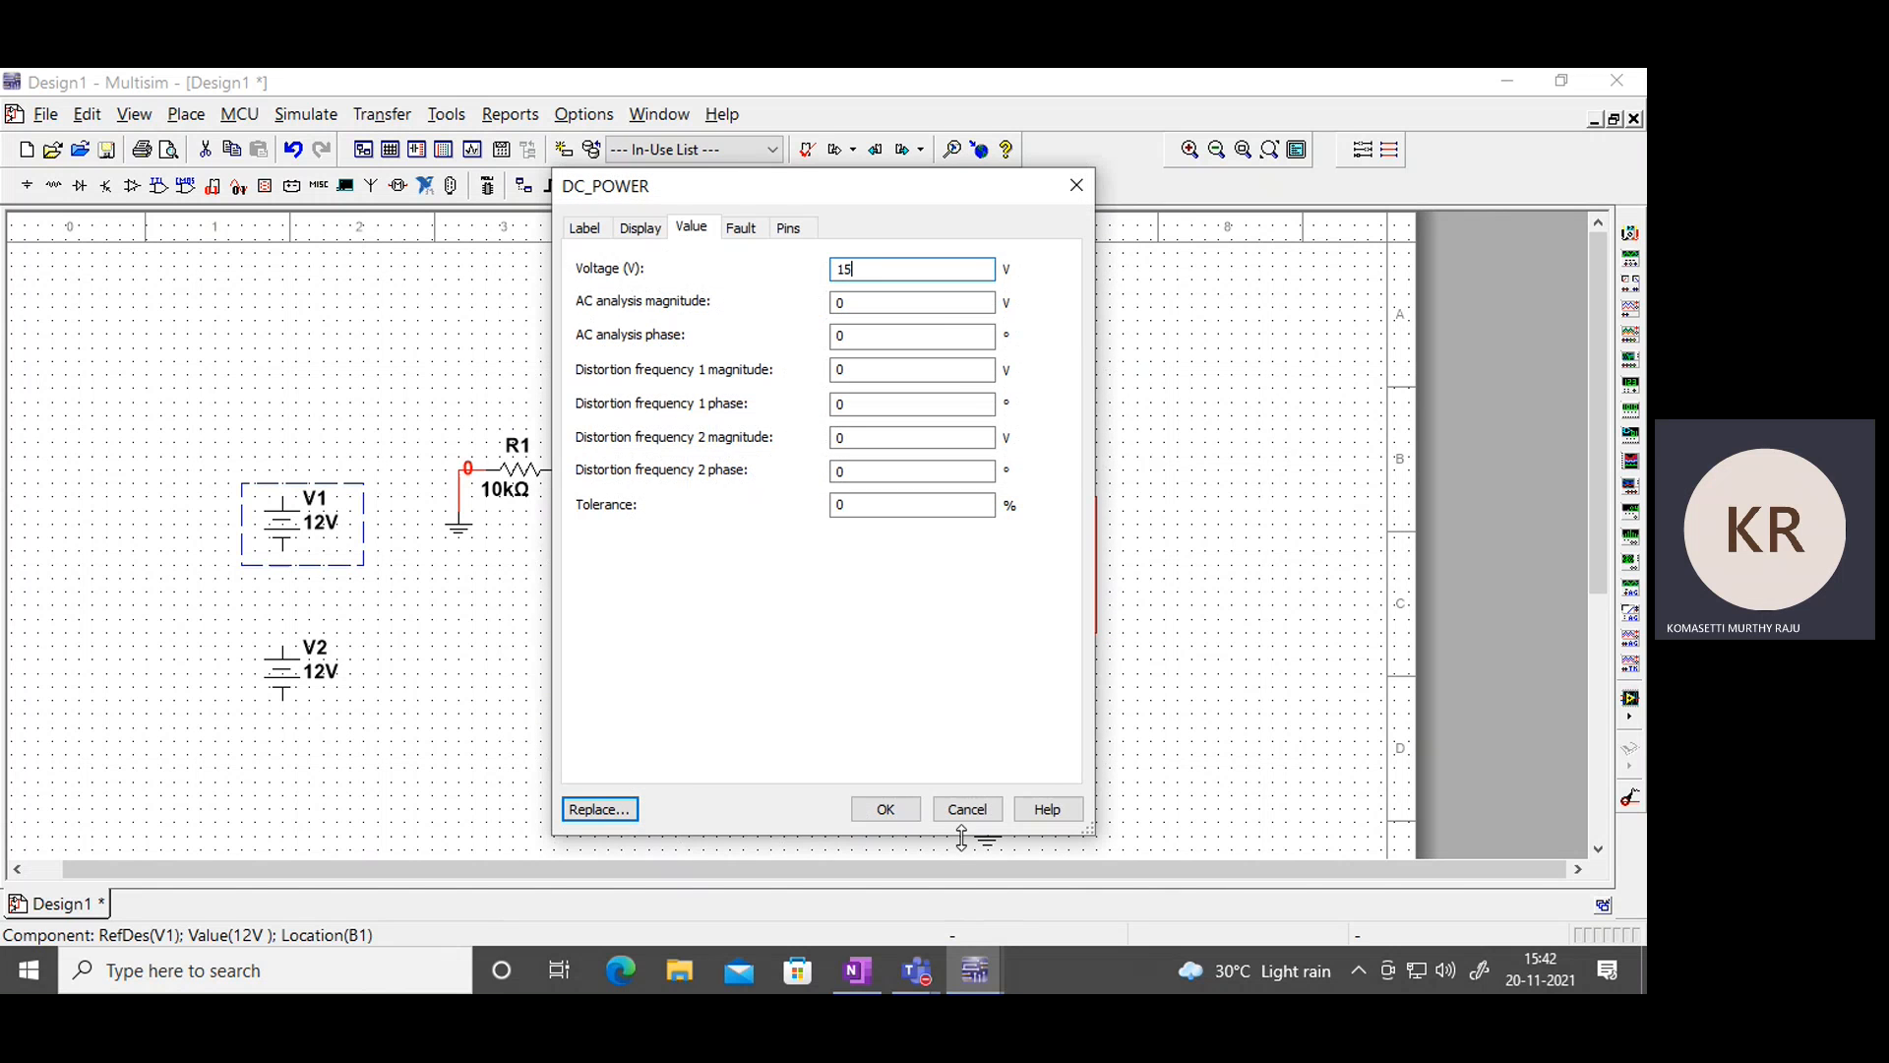
click(884, 807)
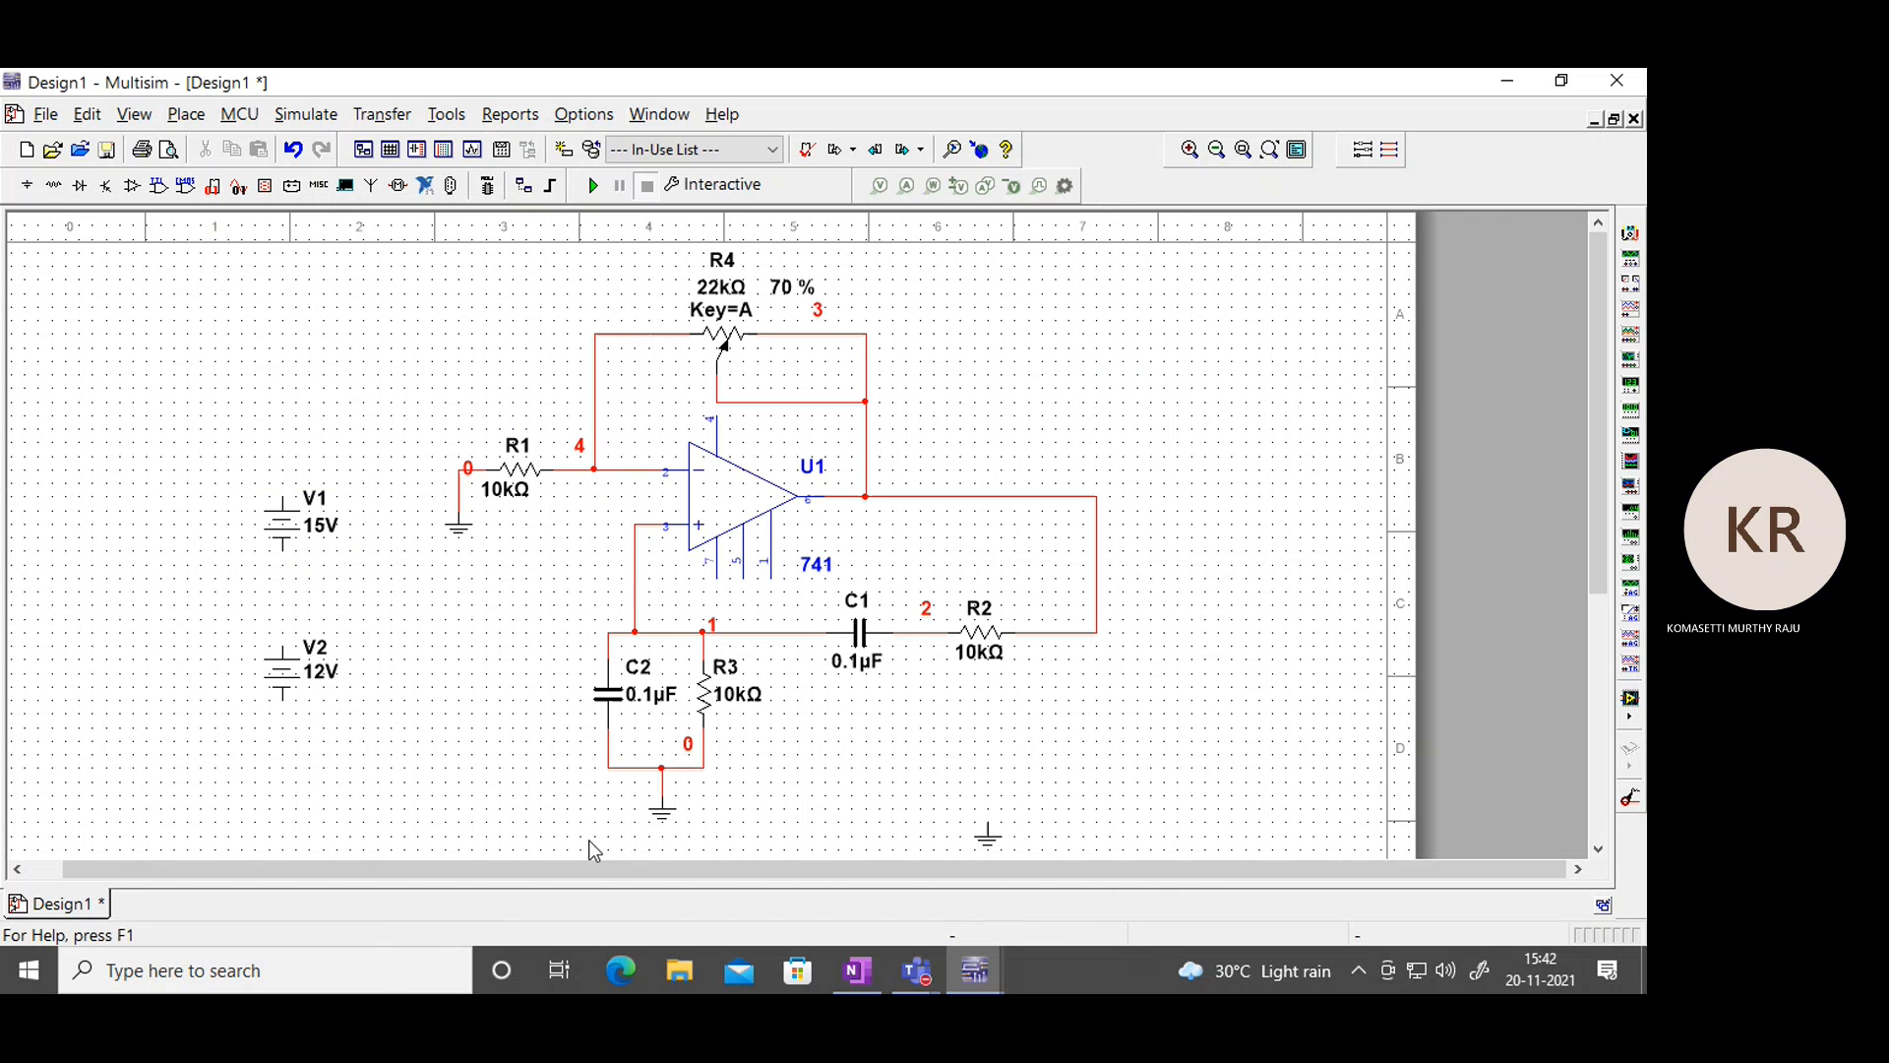
double_click(295, 677)
text(15)
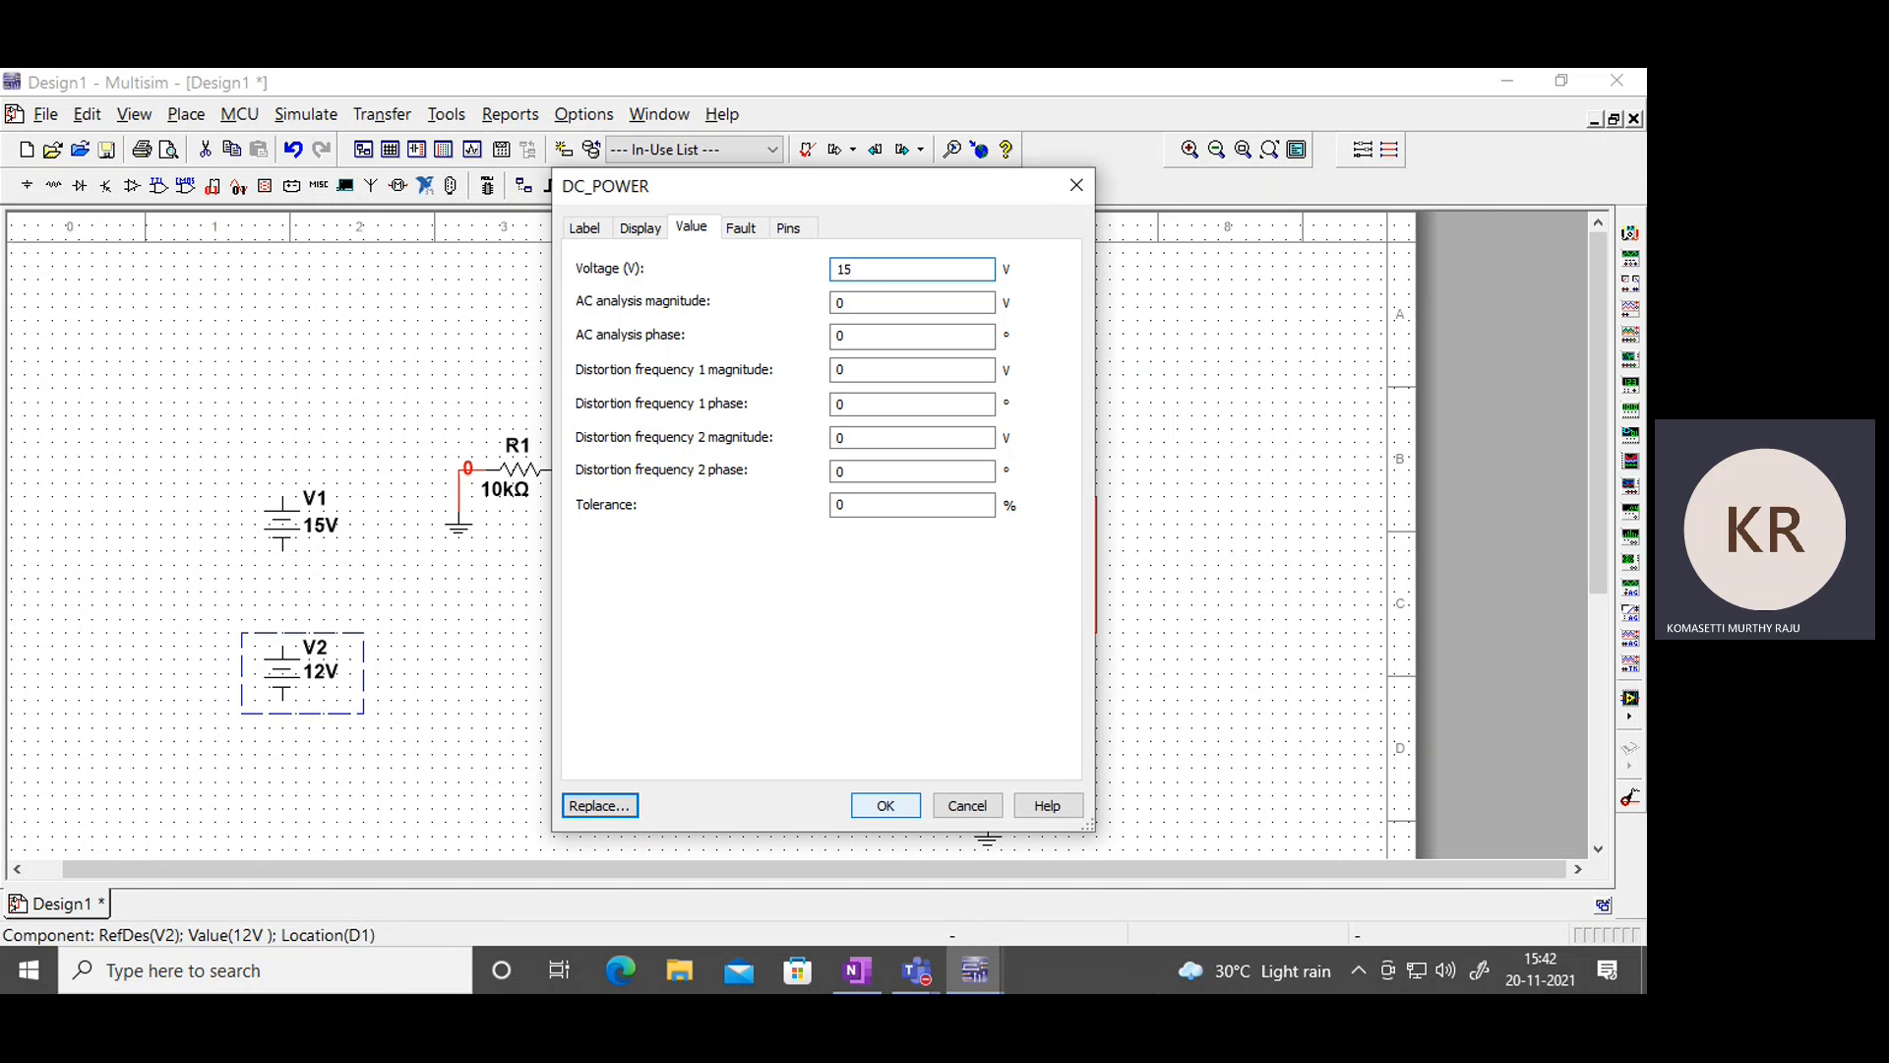
click(882, 805)
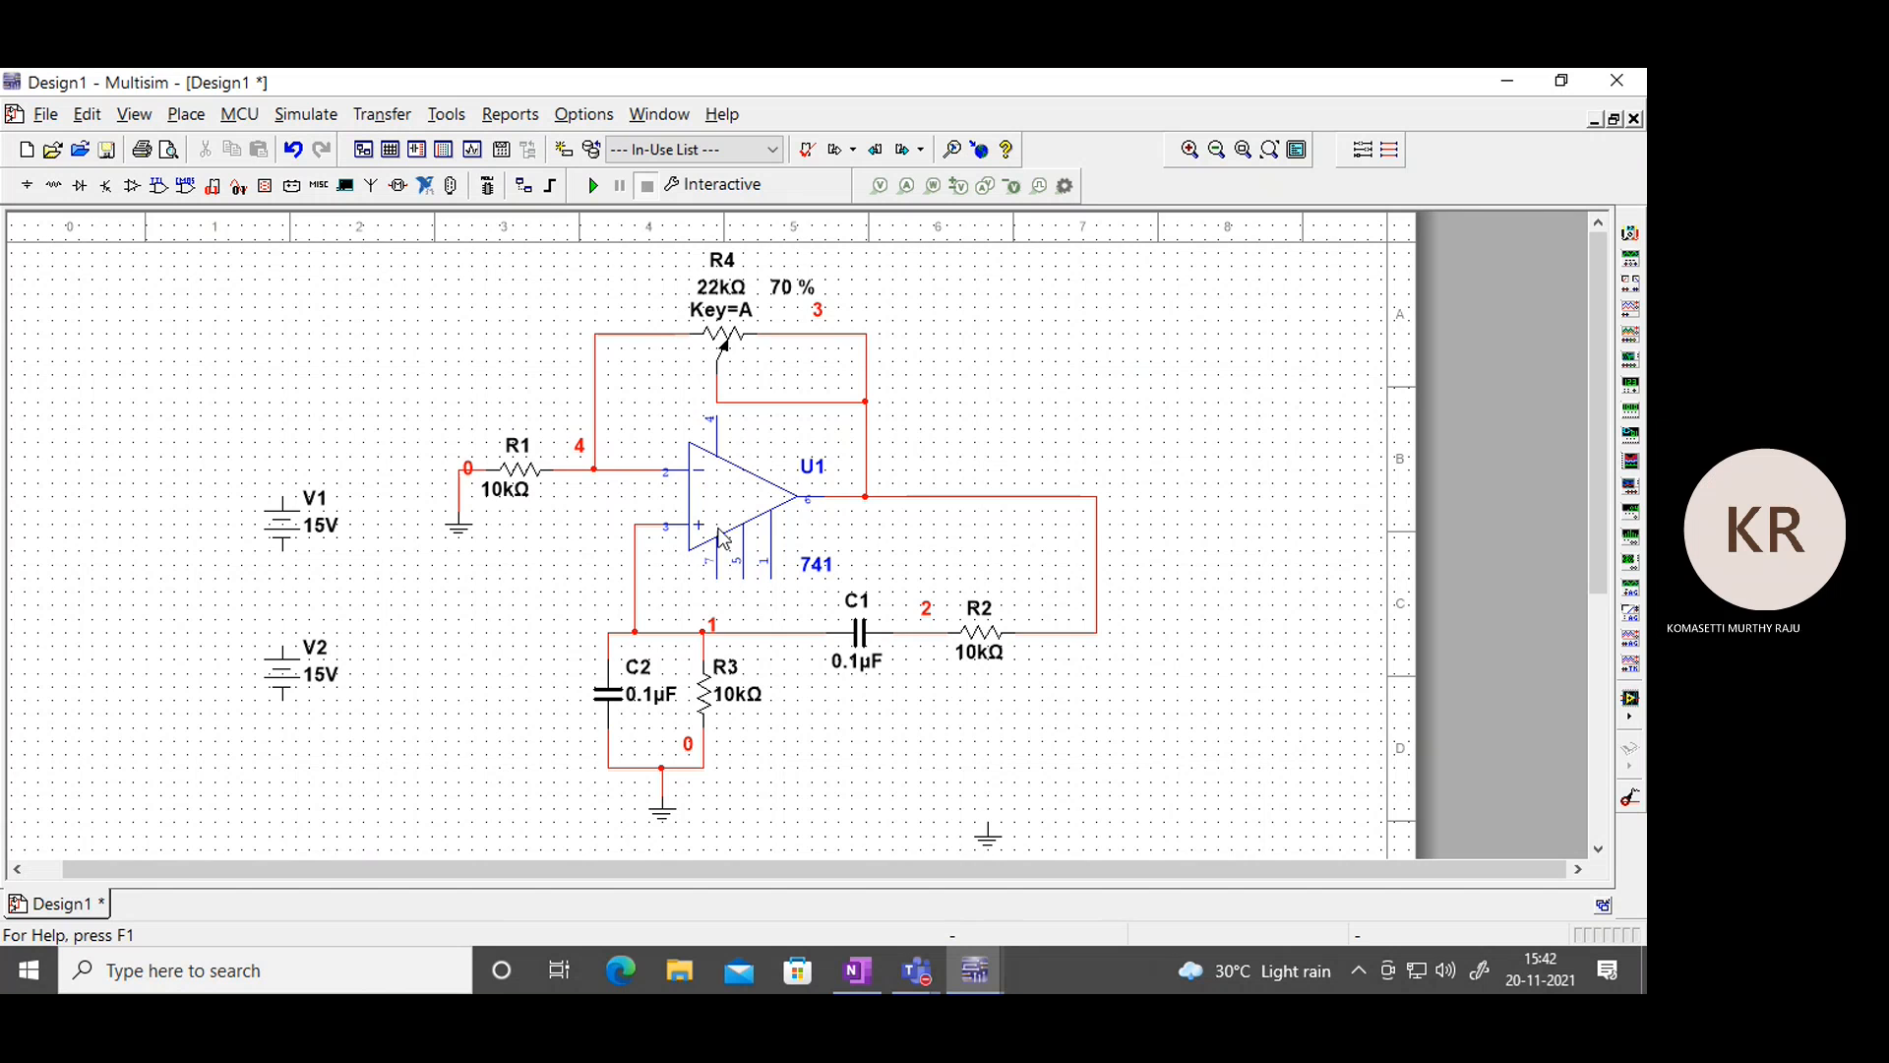
Shift V2 slightly down and wire its upper terminal to pin 7 of the op-amp.
scroll(723, 538, up, 1)
scroll(724, 538, down, 1)
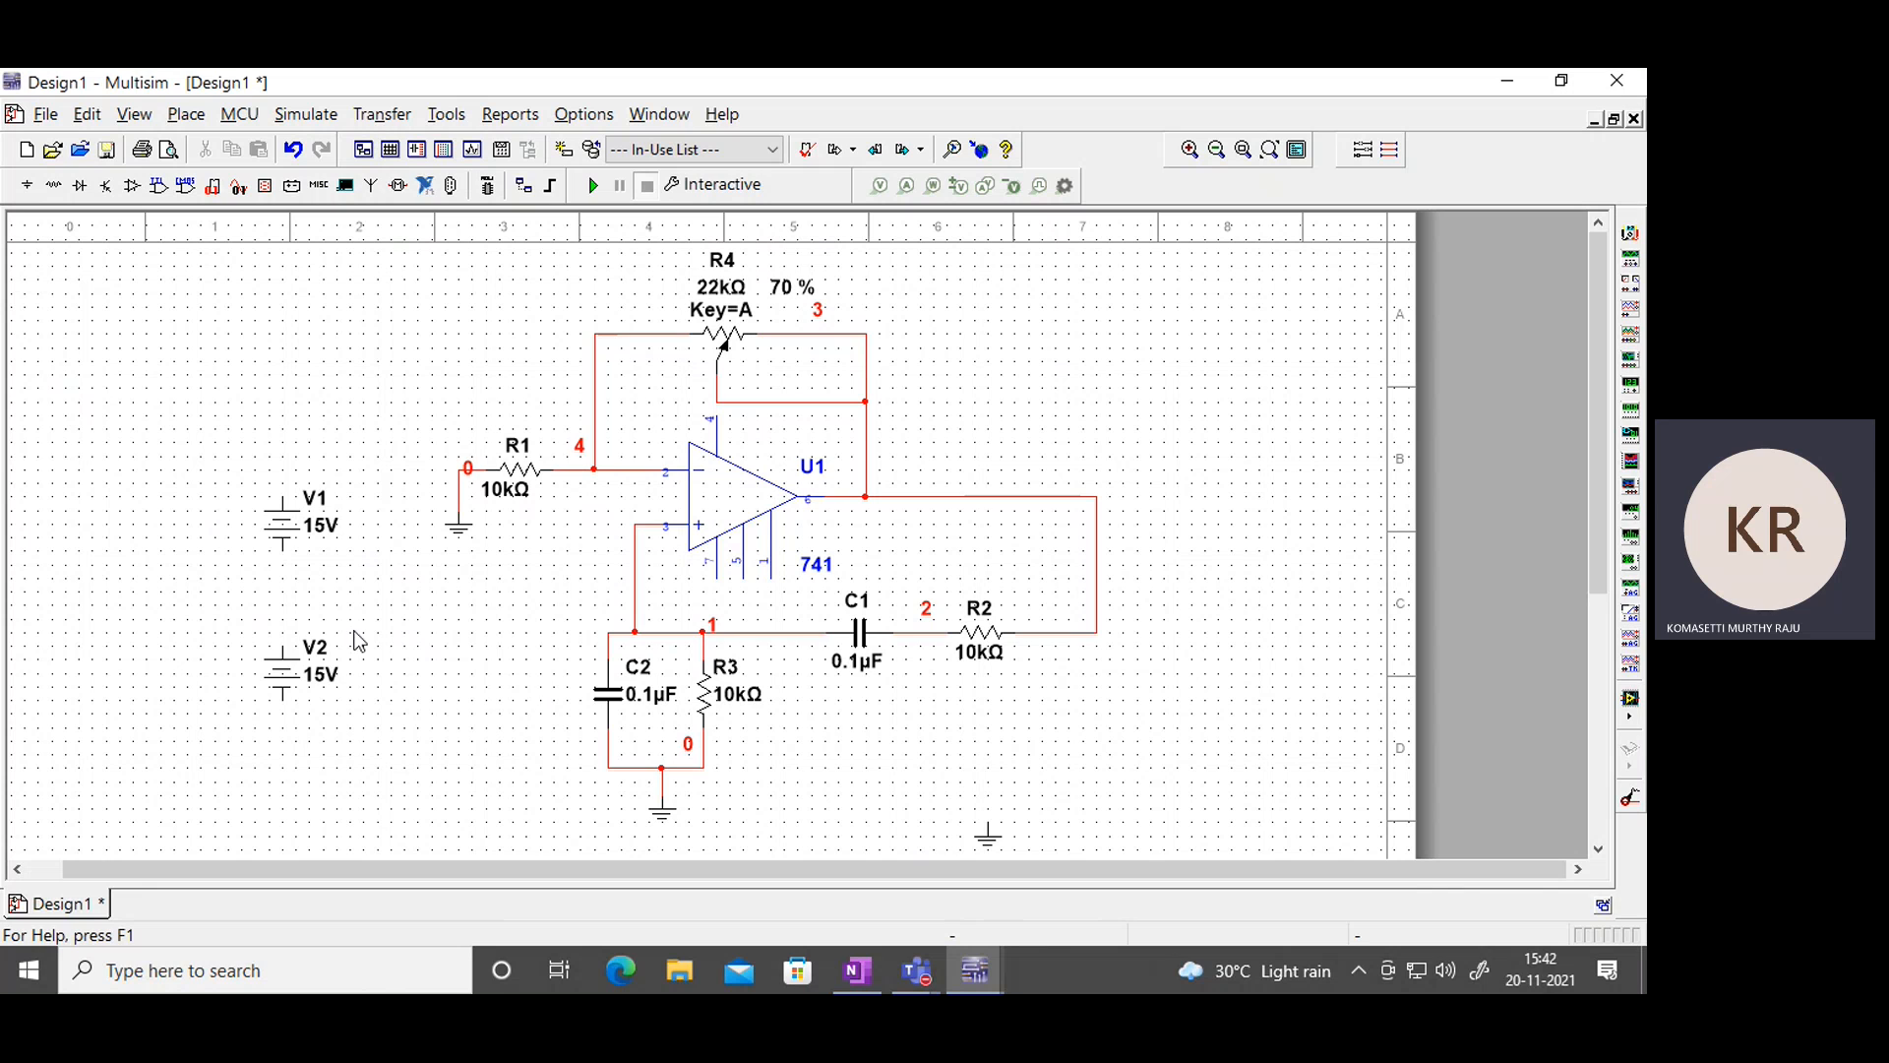
click(282, 690)
drag(279, 682, 279, 686)
click(407, 591)
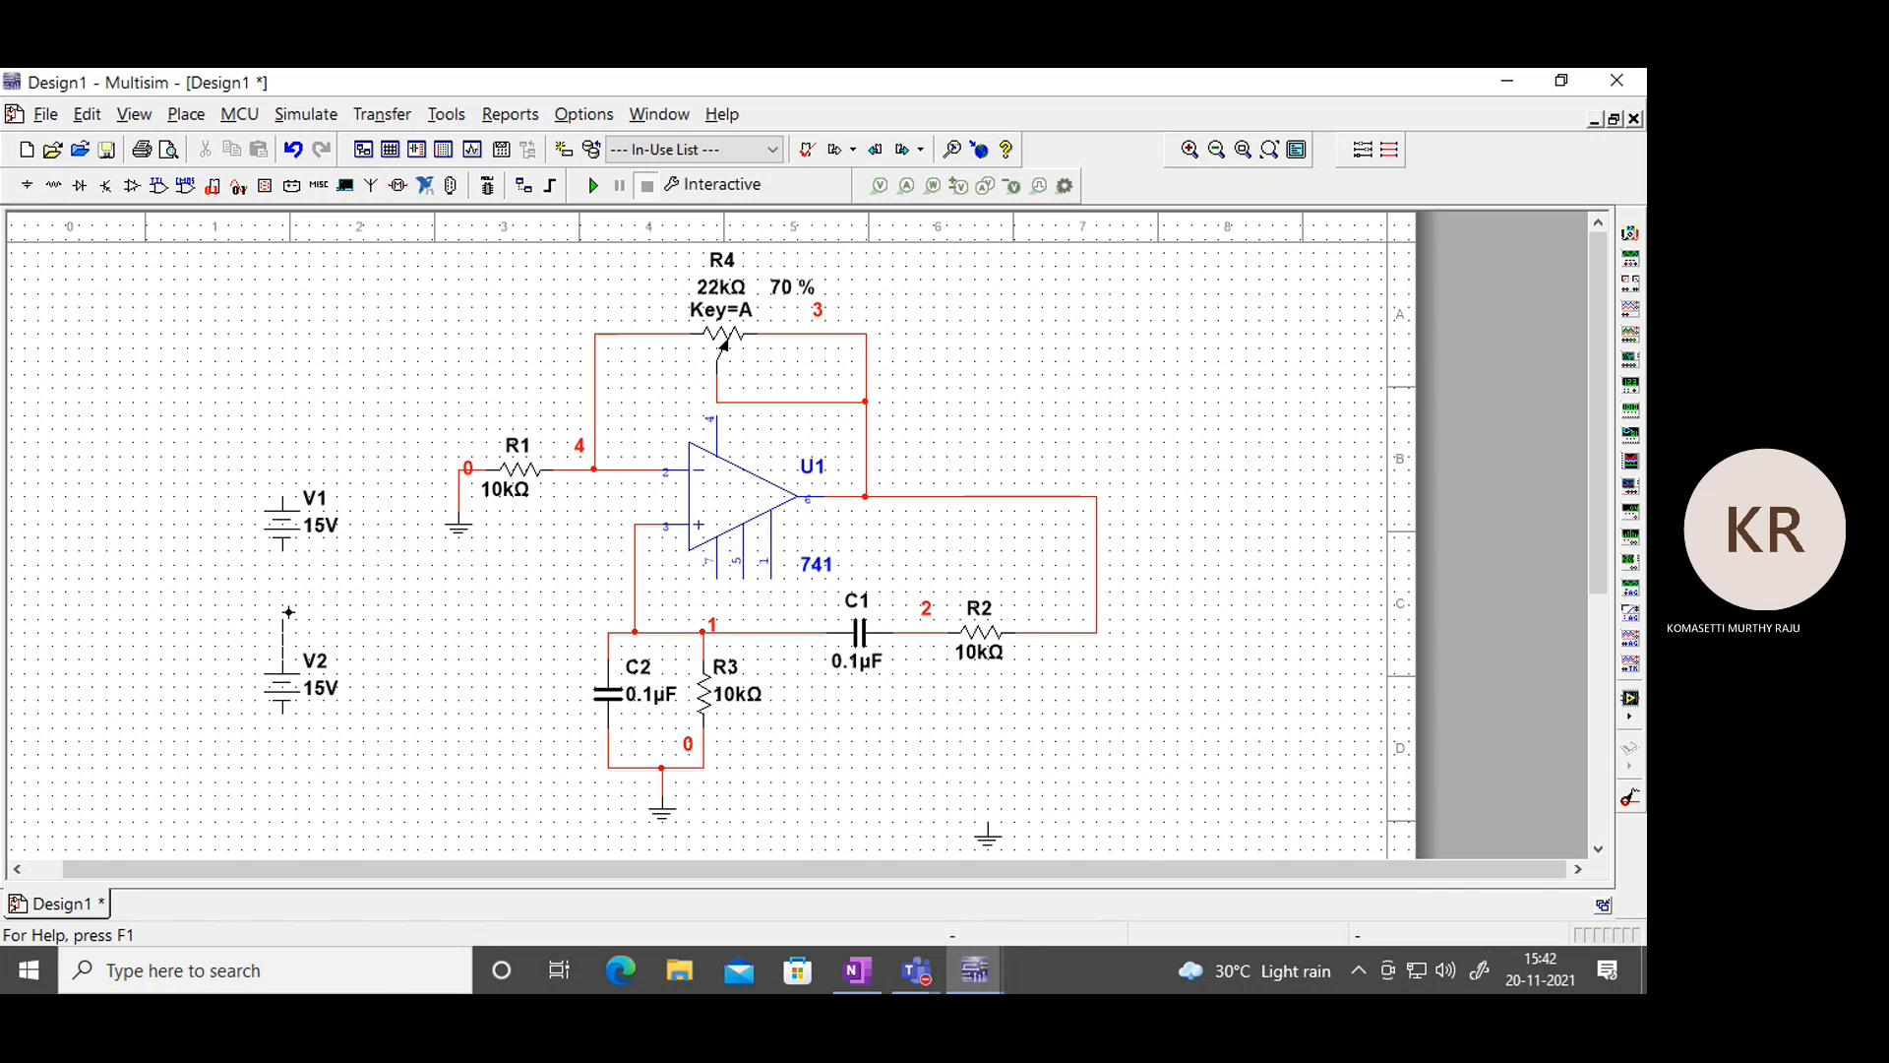
click(284, 619)
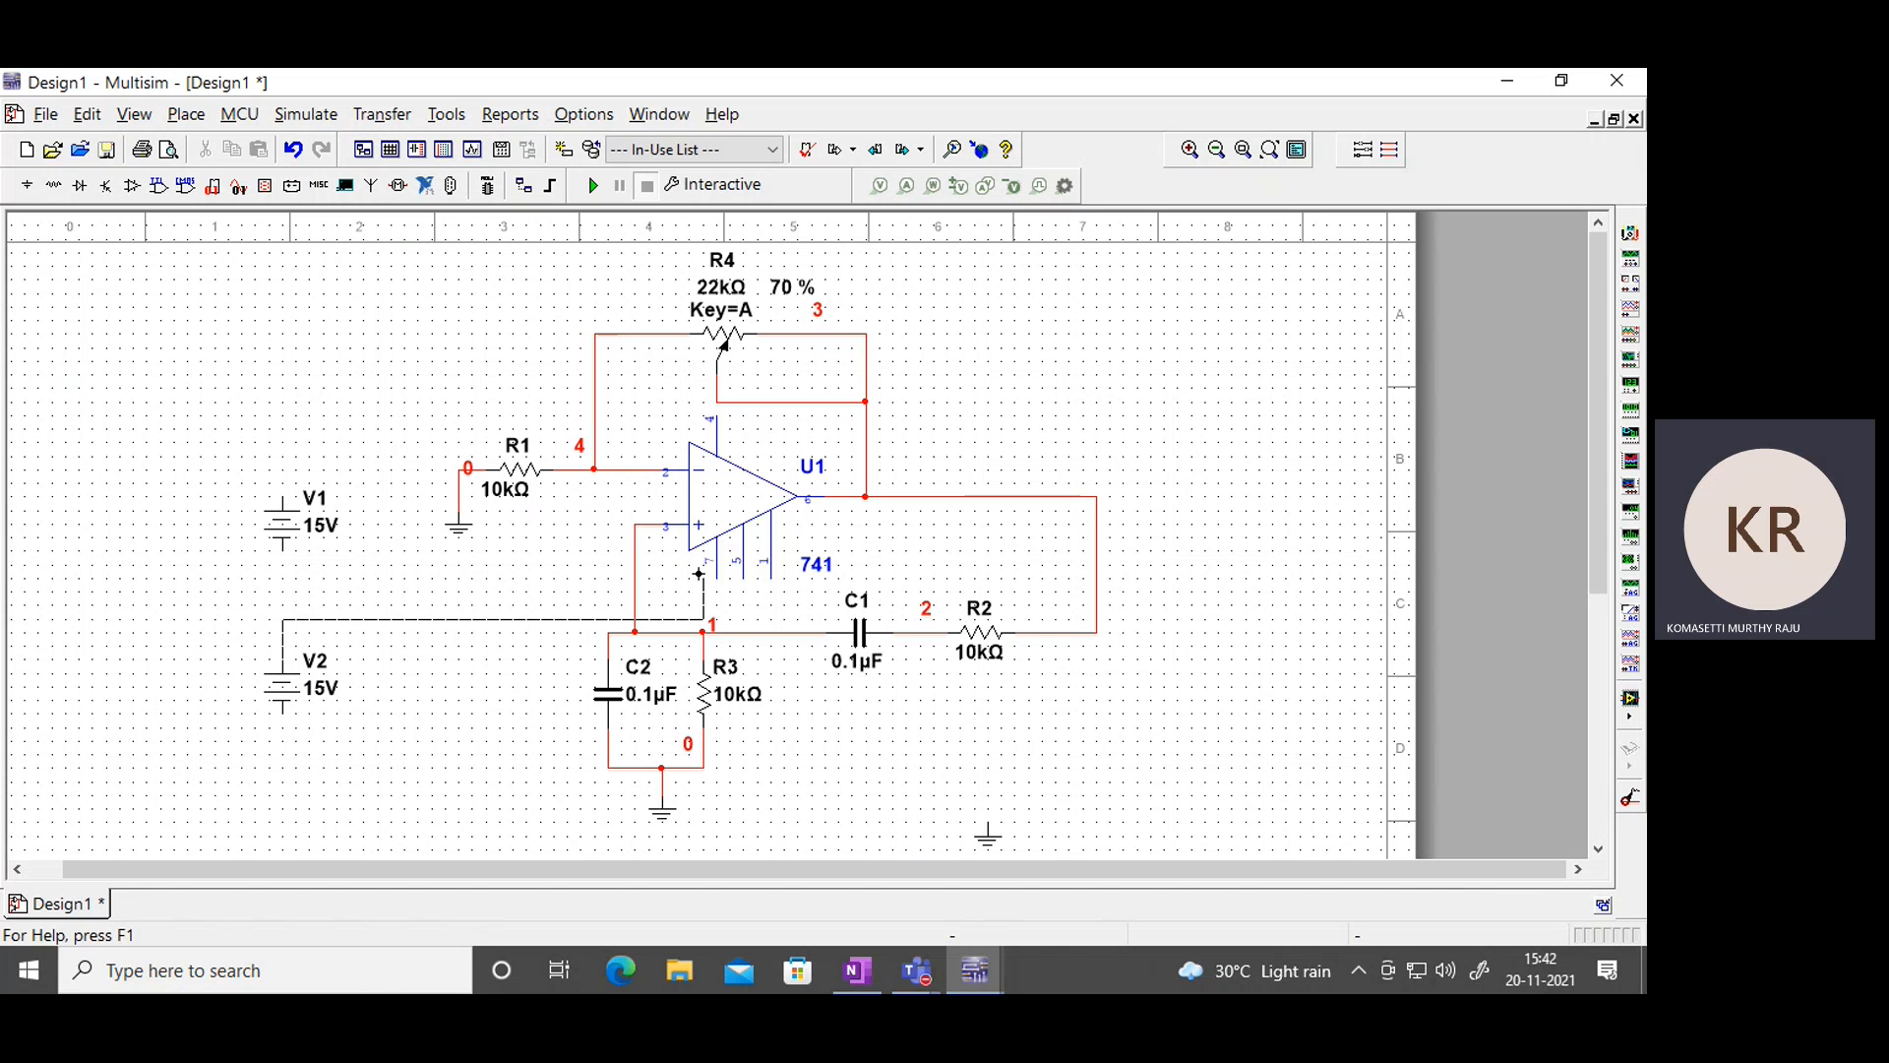
click(717, 575)
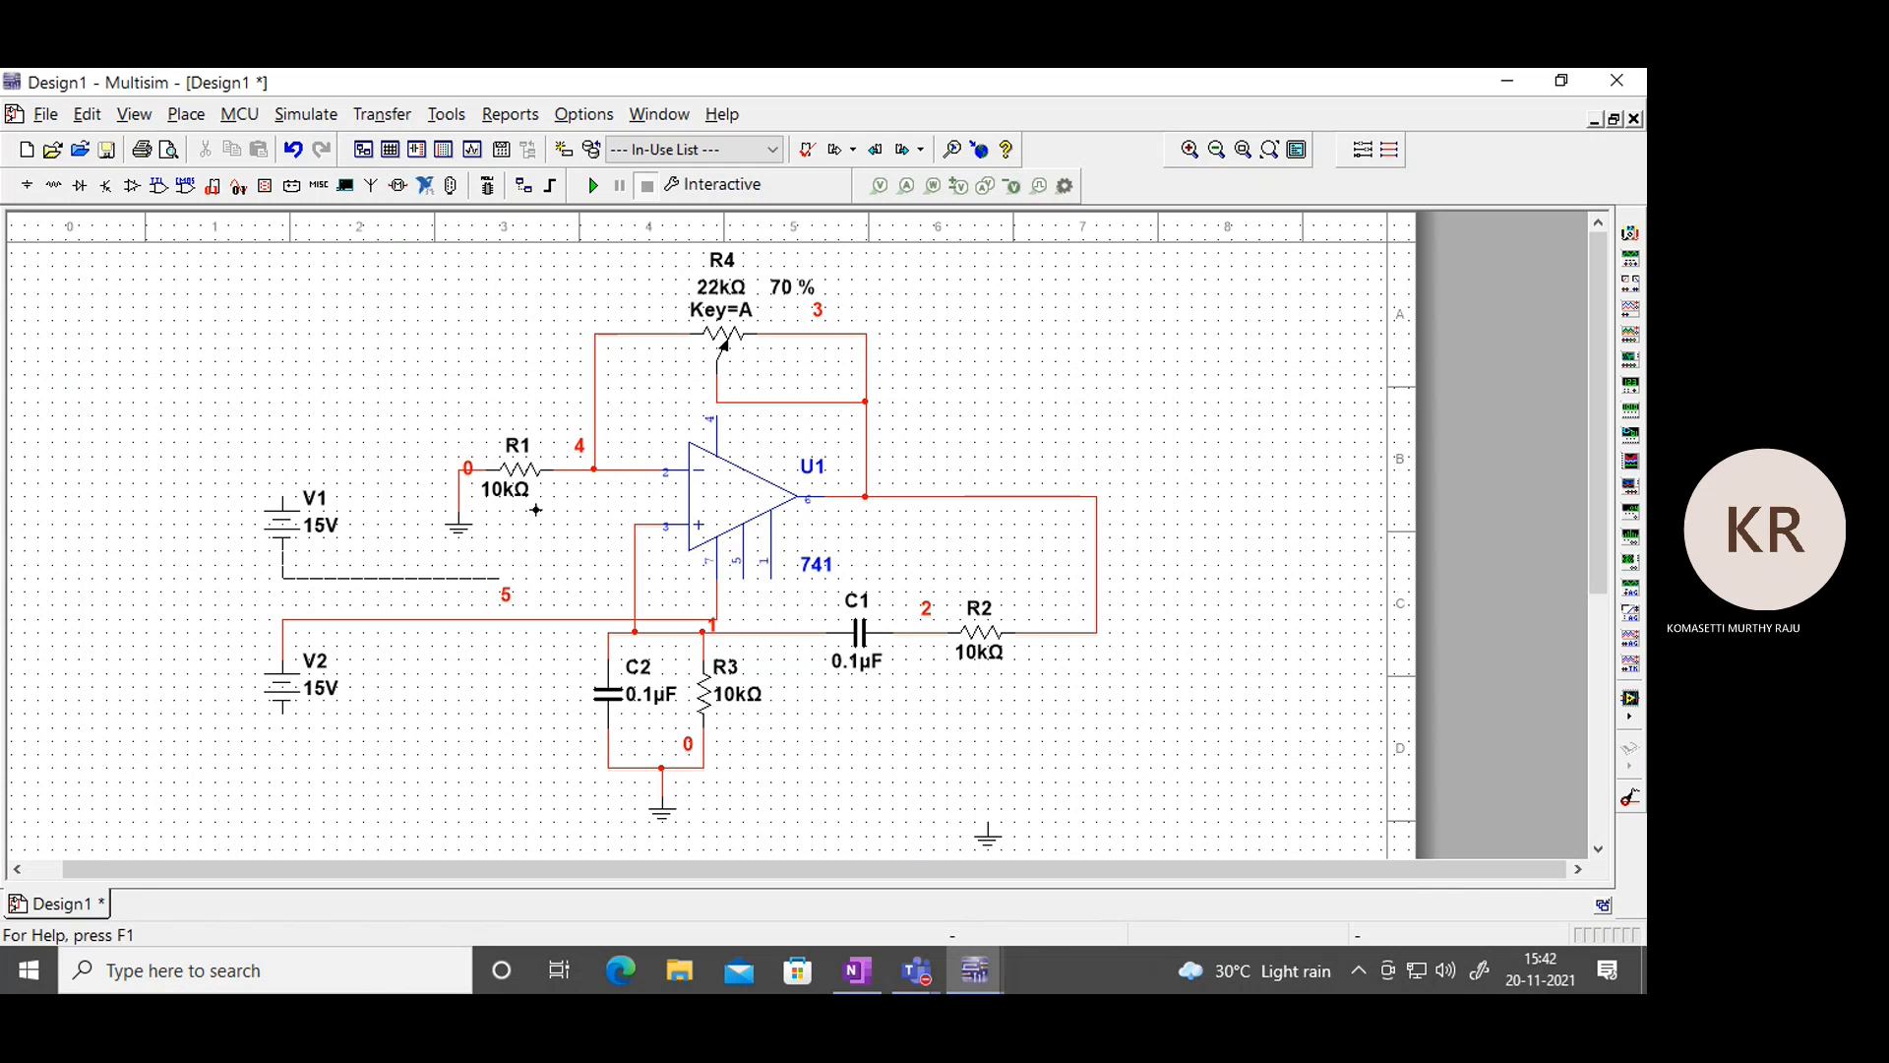
Try to wire V1's lower terminal to the op-amp's pin 4, and delete that wire.
click(719, 419)
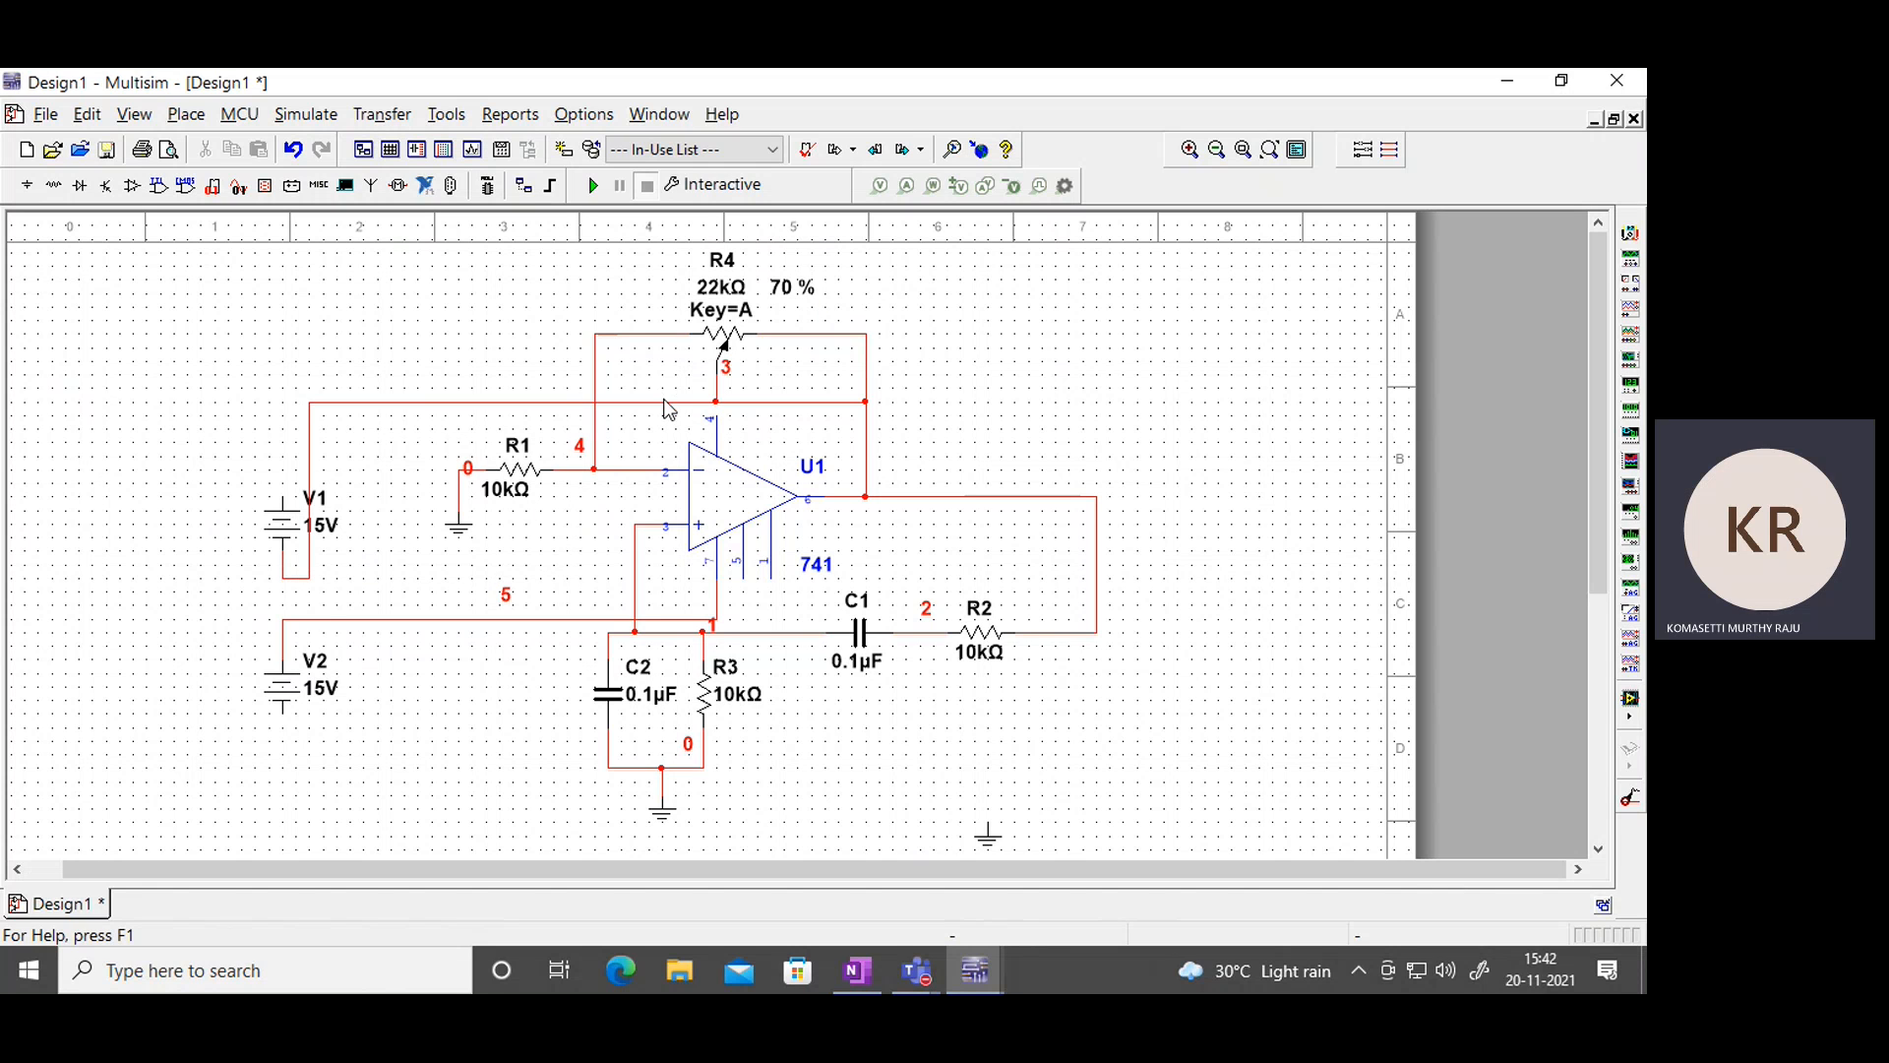
click(652, 398)
key(Delete)
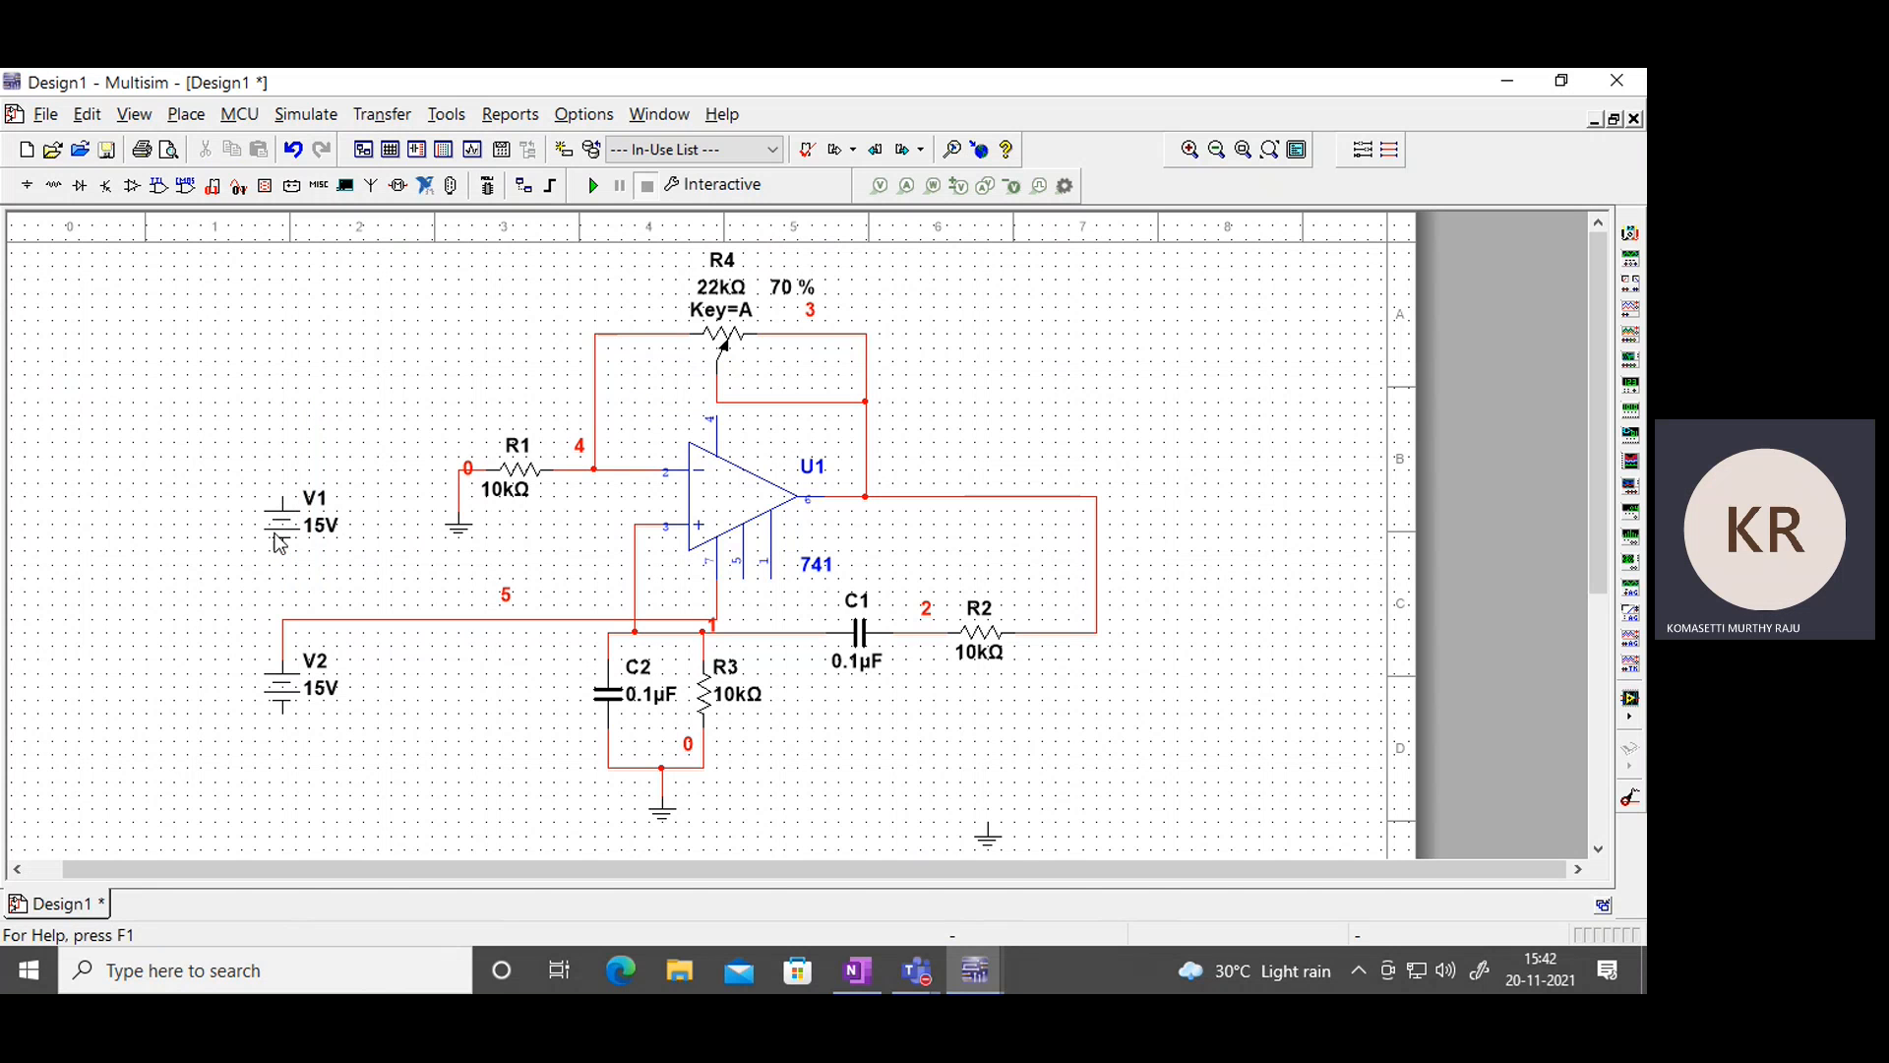
Rotate V1 clockwise by 180° in two 90° turns and wire its upper terminal to the op-amp's pin 4.
right_click(283, 526)
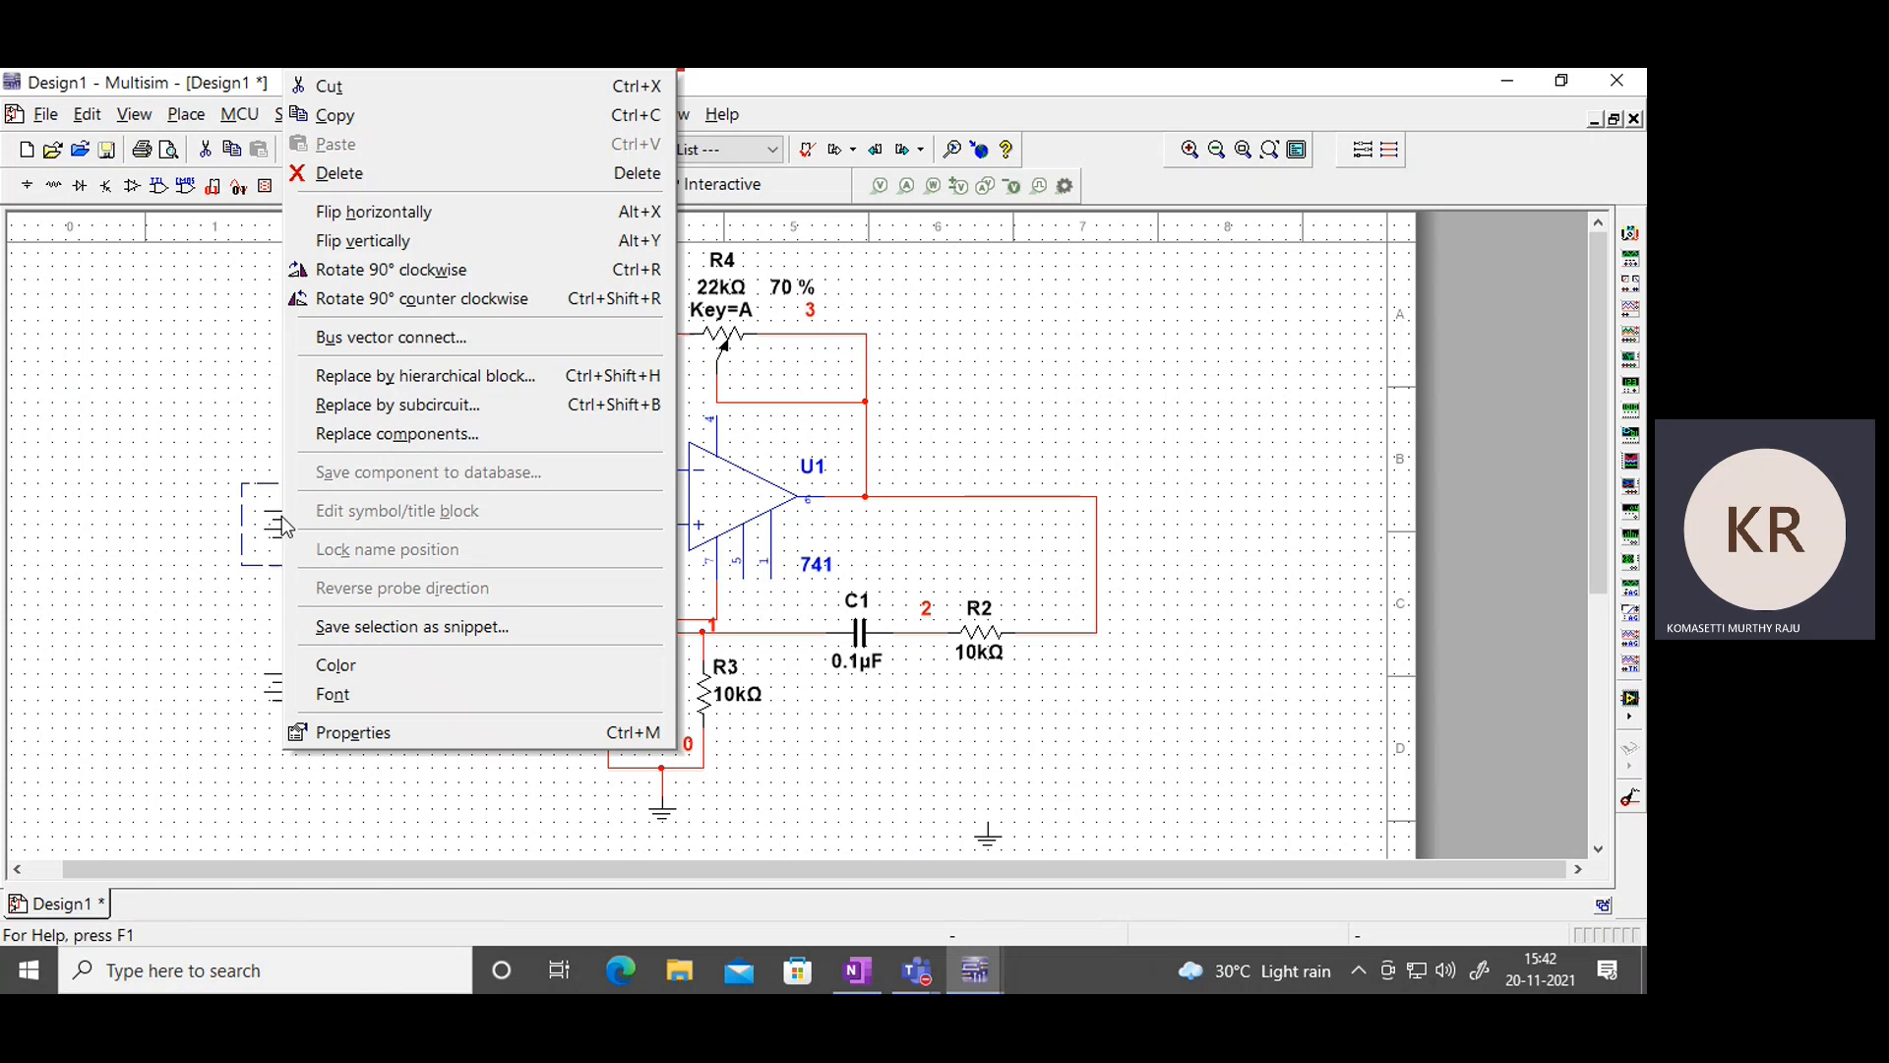
click(416, 268)
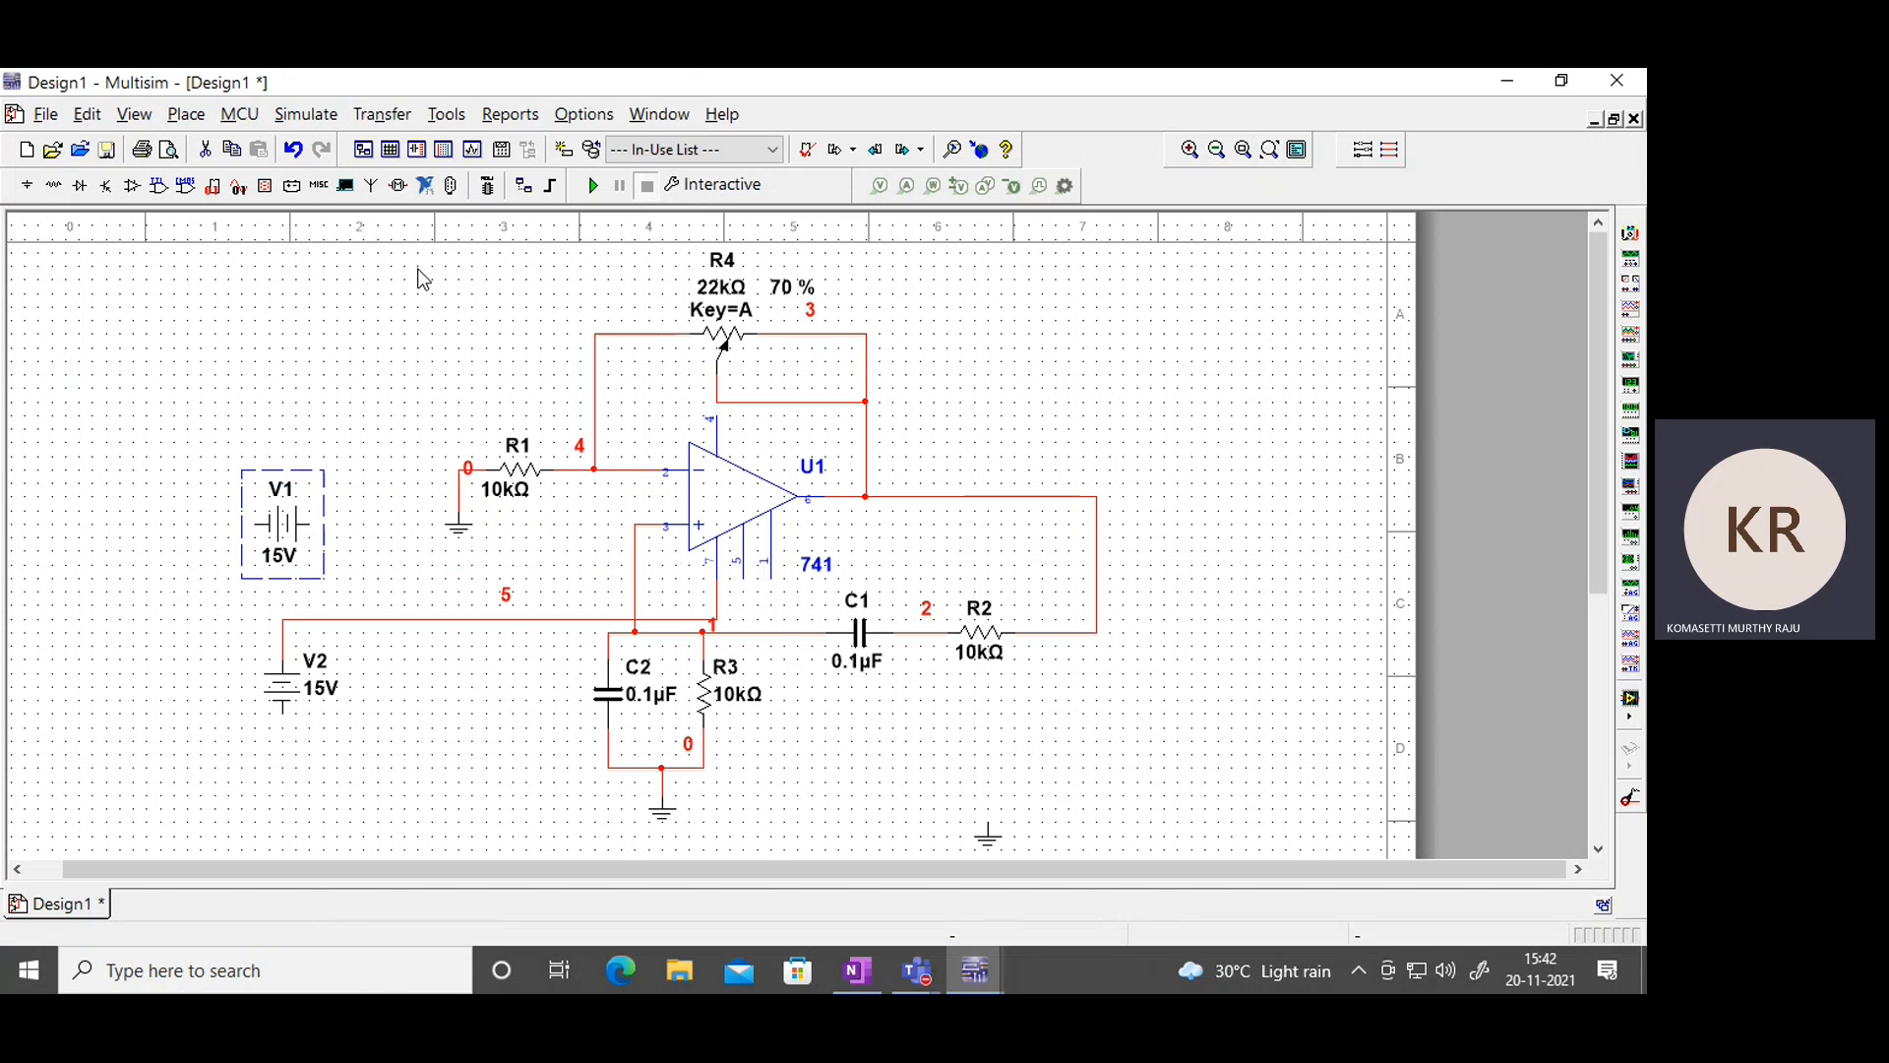
right_click(298, 526)
click(431, 274)
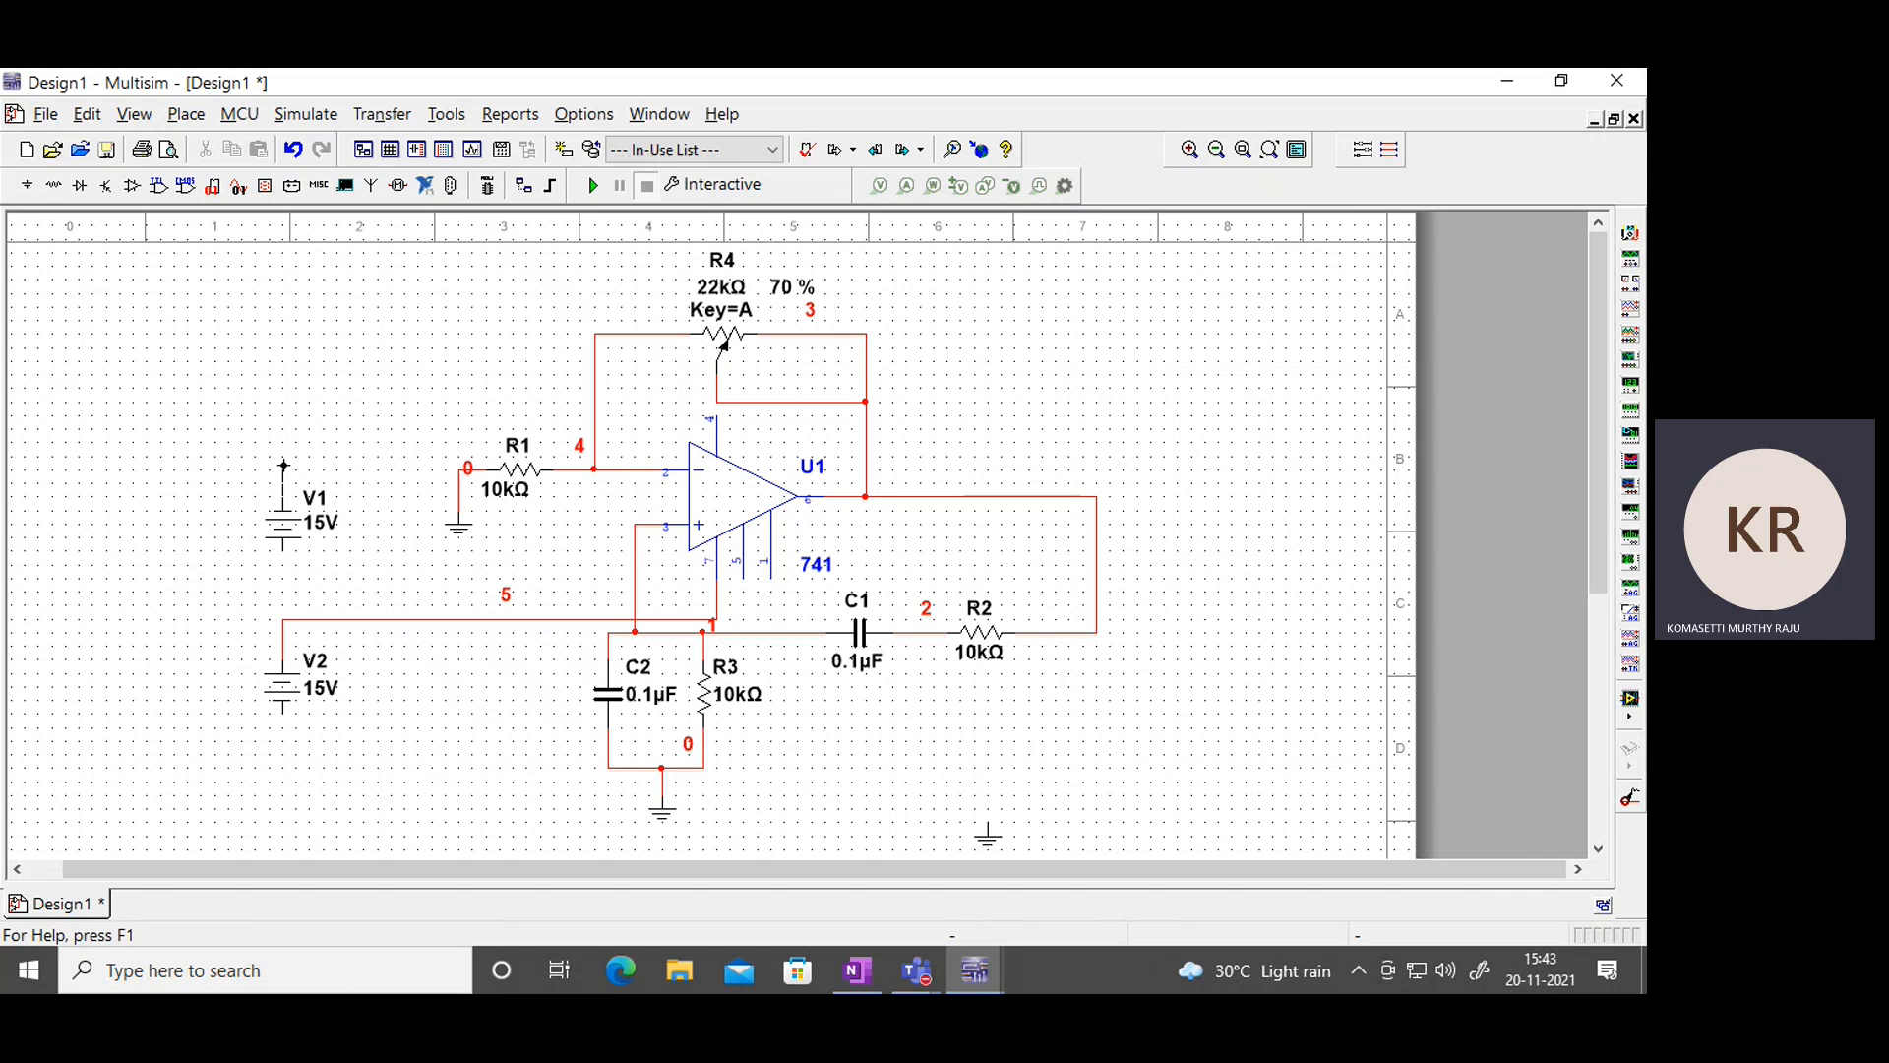
click(282, 436)
click(712, 419)
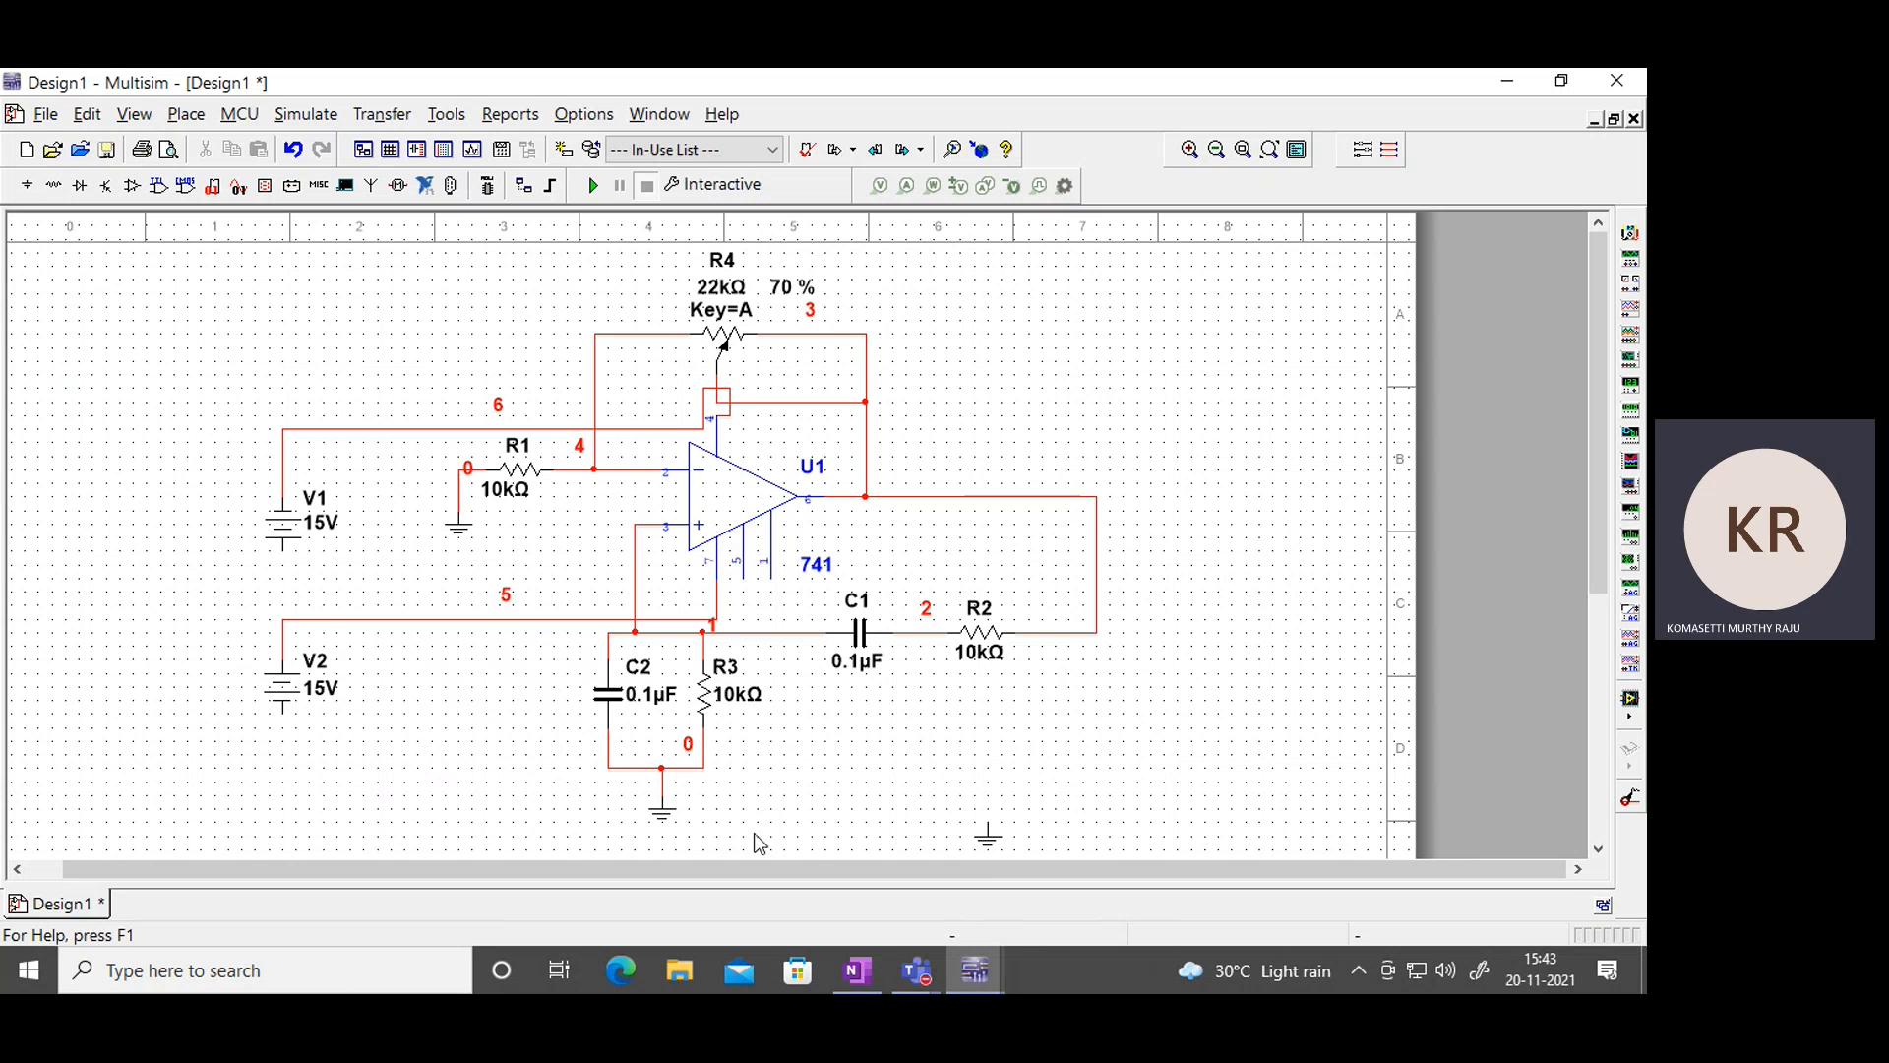
Move the unused ground symbol to the left of the sources, at a height between V1 and V2.
drag(989, 836, 118, 305)
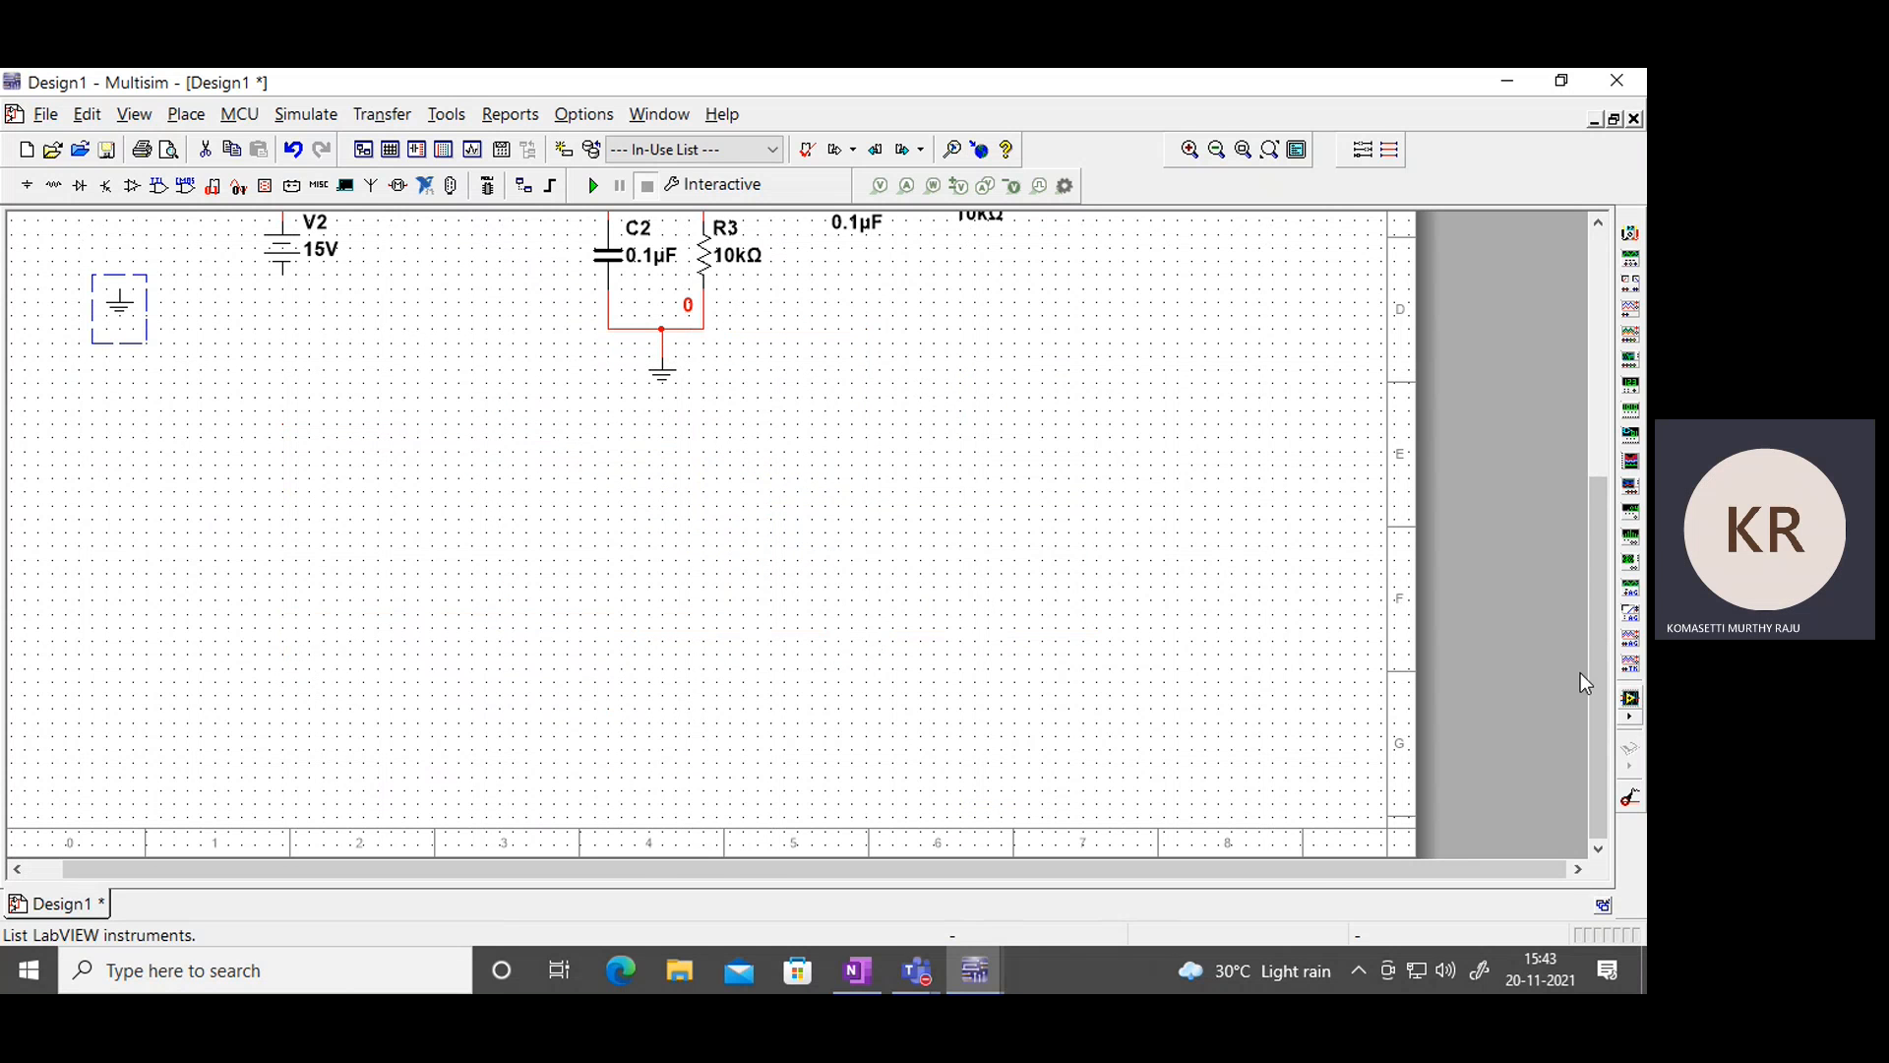
drag(1602, 646, 1601, 400)
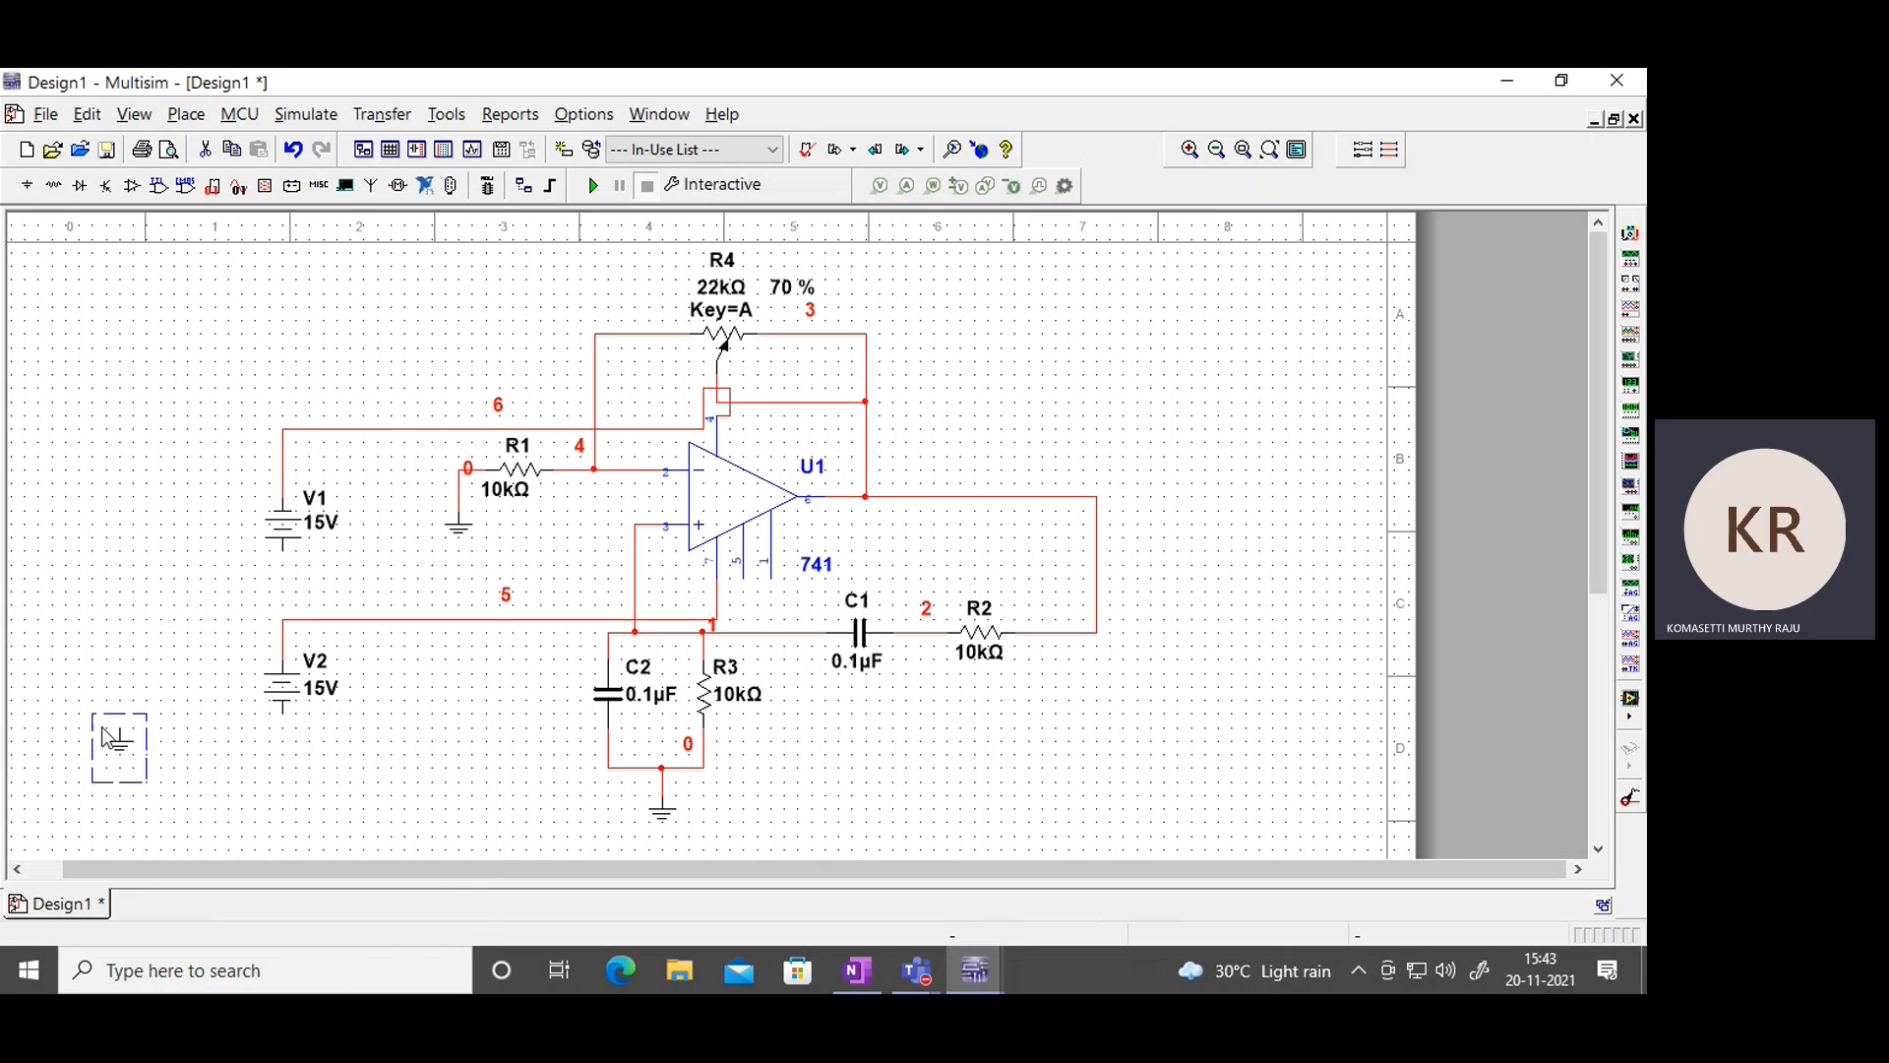
drag(109, 738, 153, 617)
click(471, 734)
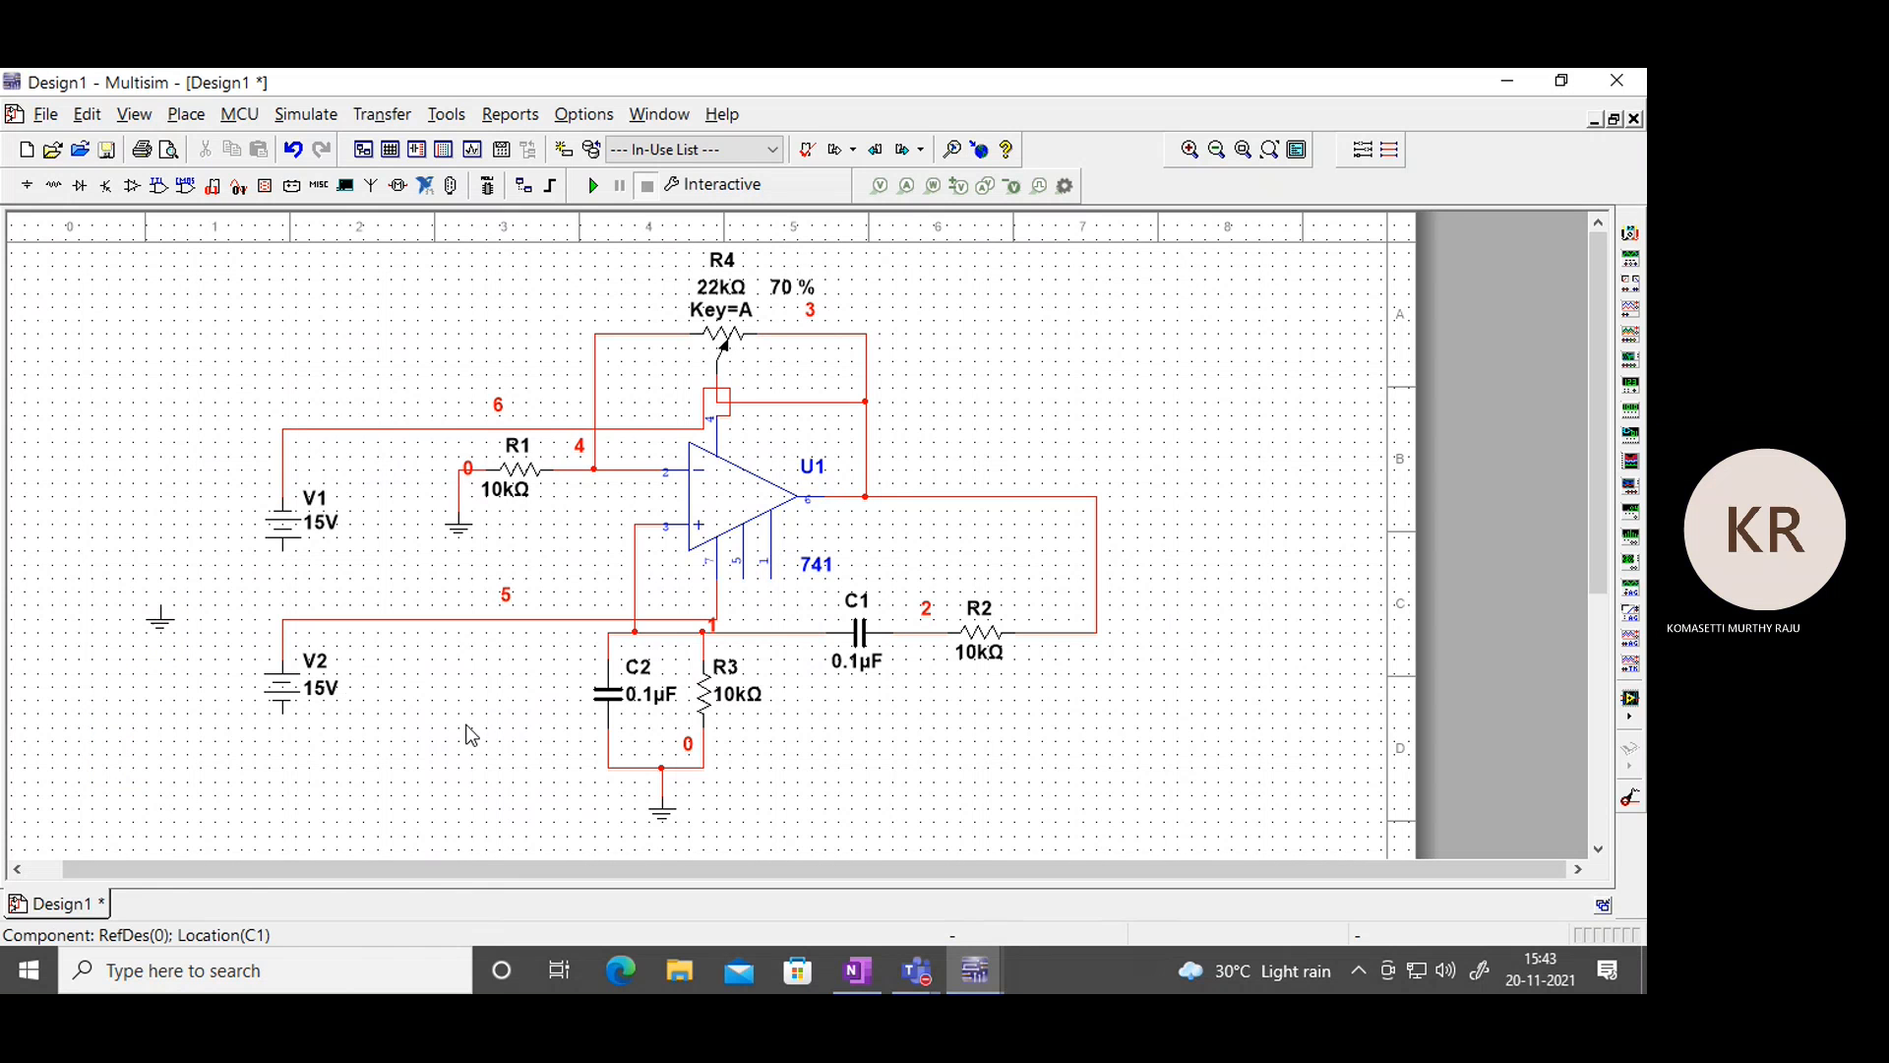
Wire the lower terminals of V1 and V2 to the ground symbol beside them.
click(283, 568)
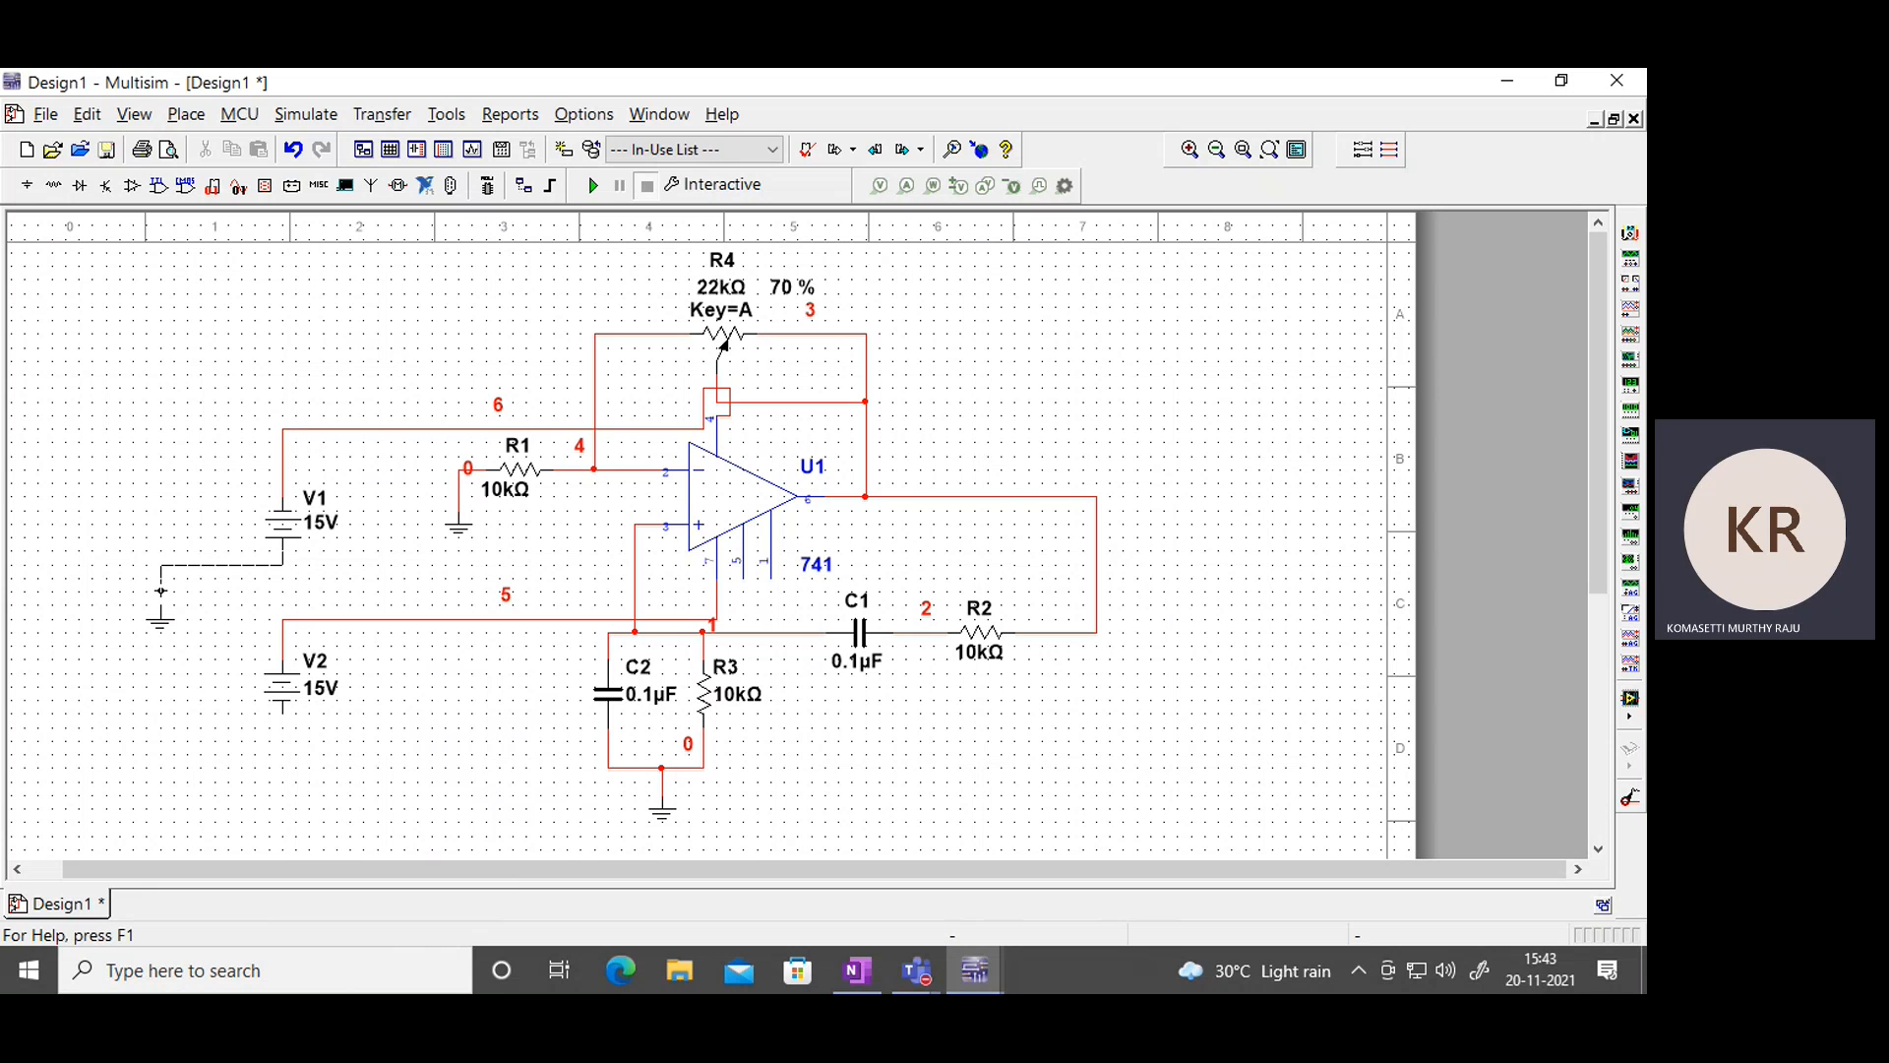
click(161, 599)
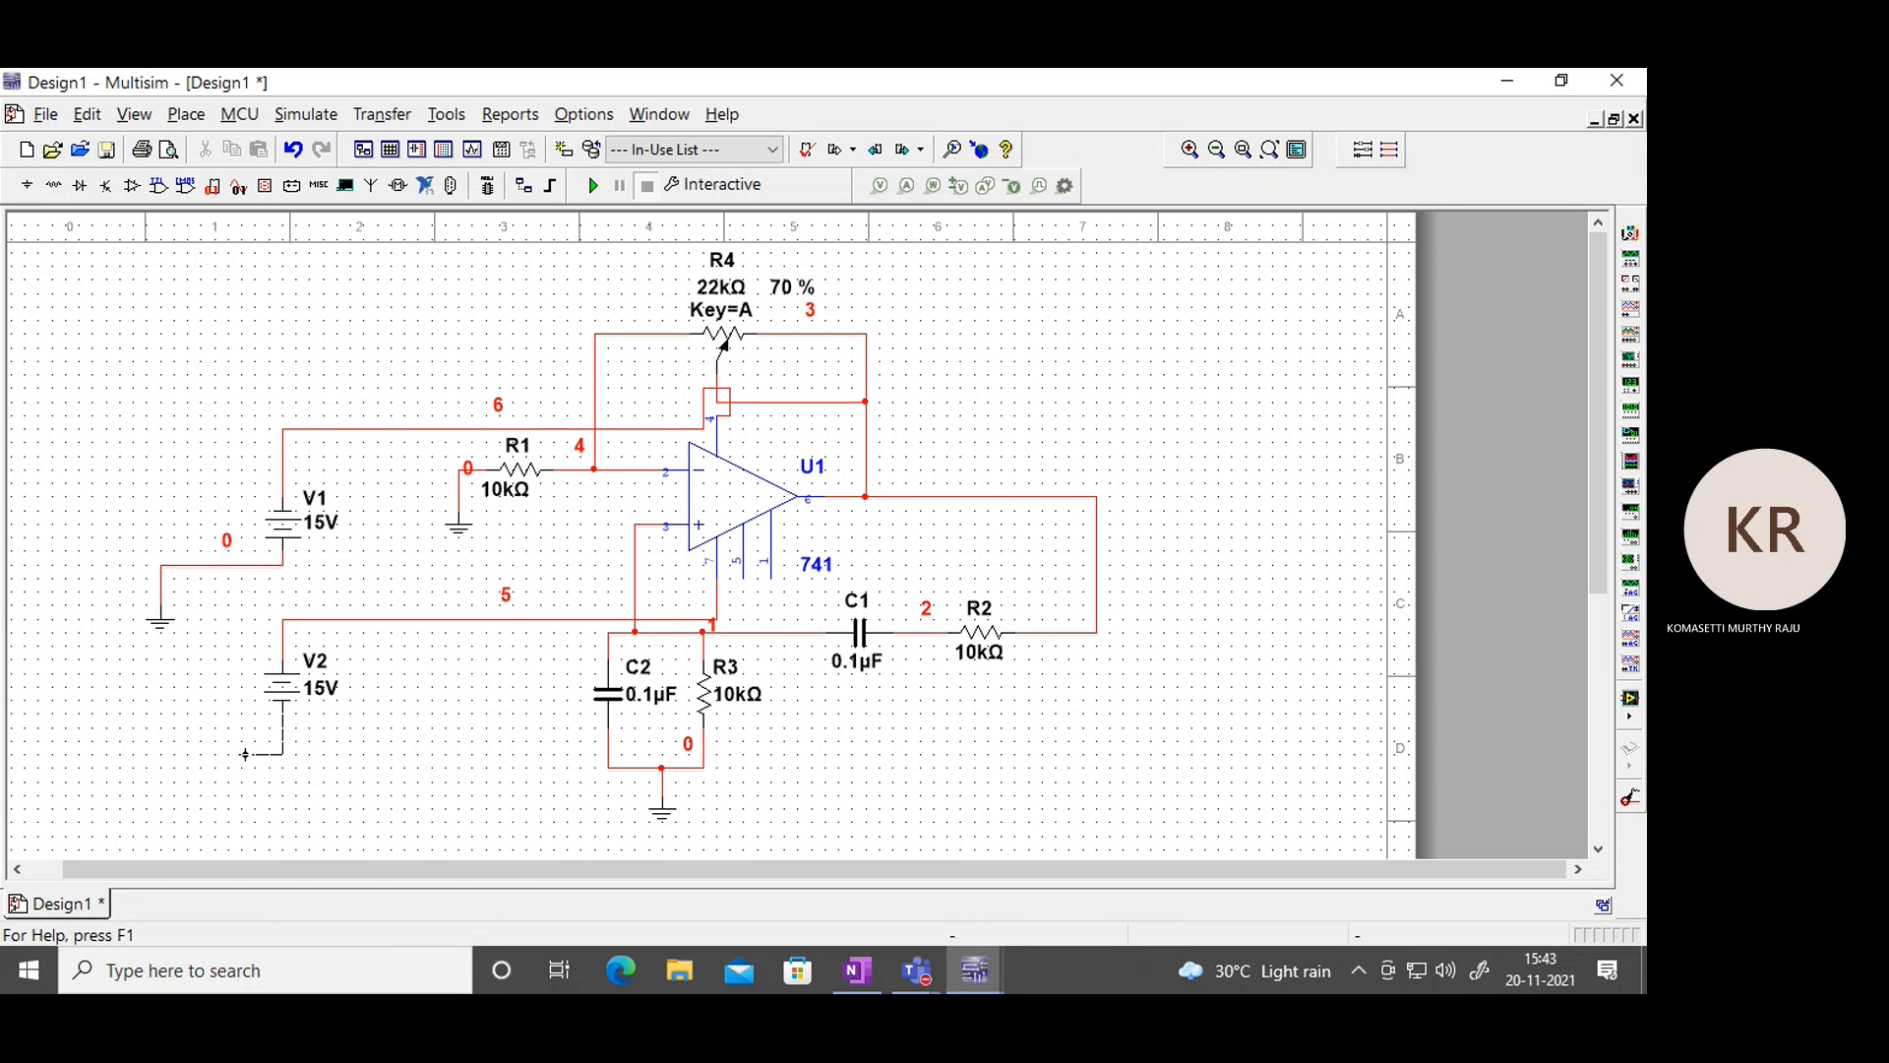
click(225, 568)
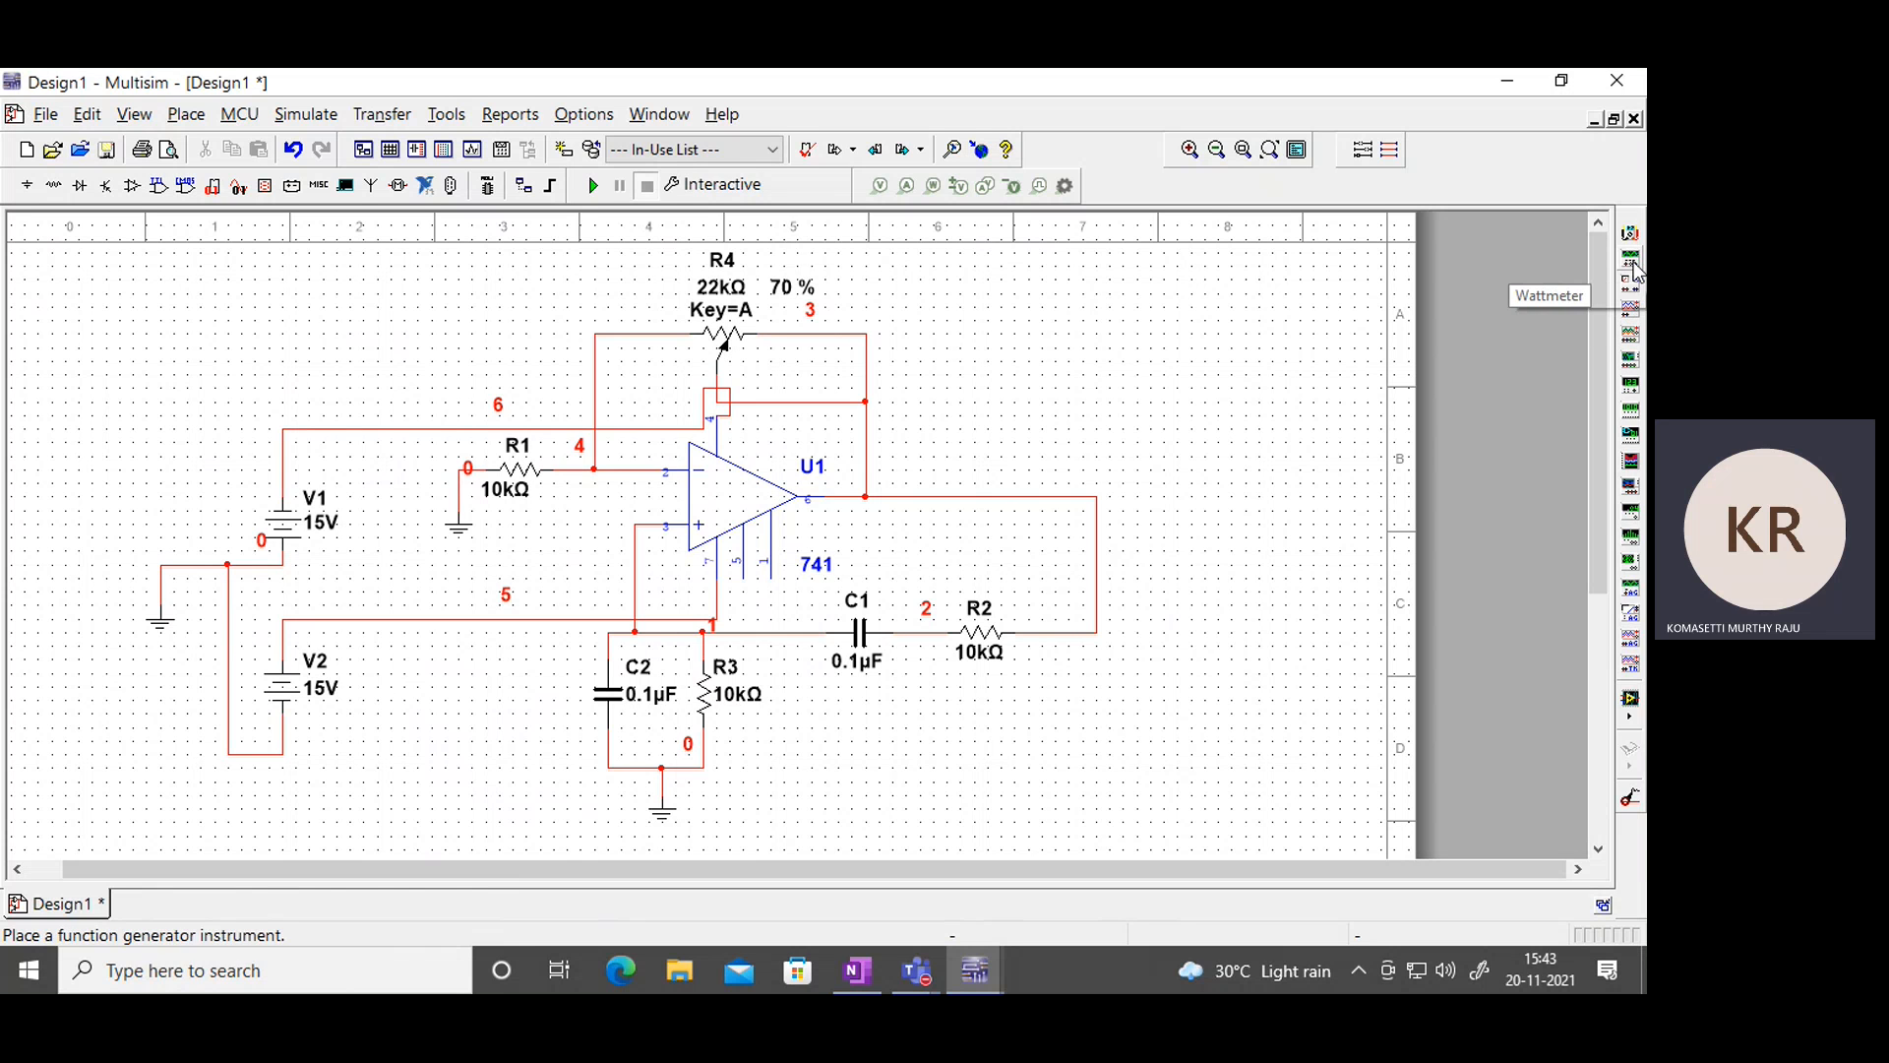
Place an oscilloscope above the output wire and connect channel A's positive terminal to the op-amp output and its negative terminal to ground.
click(1631, 307)
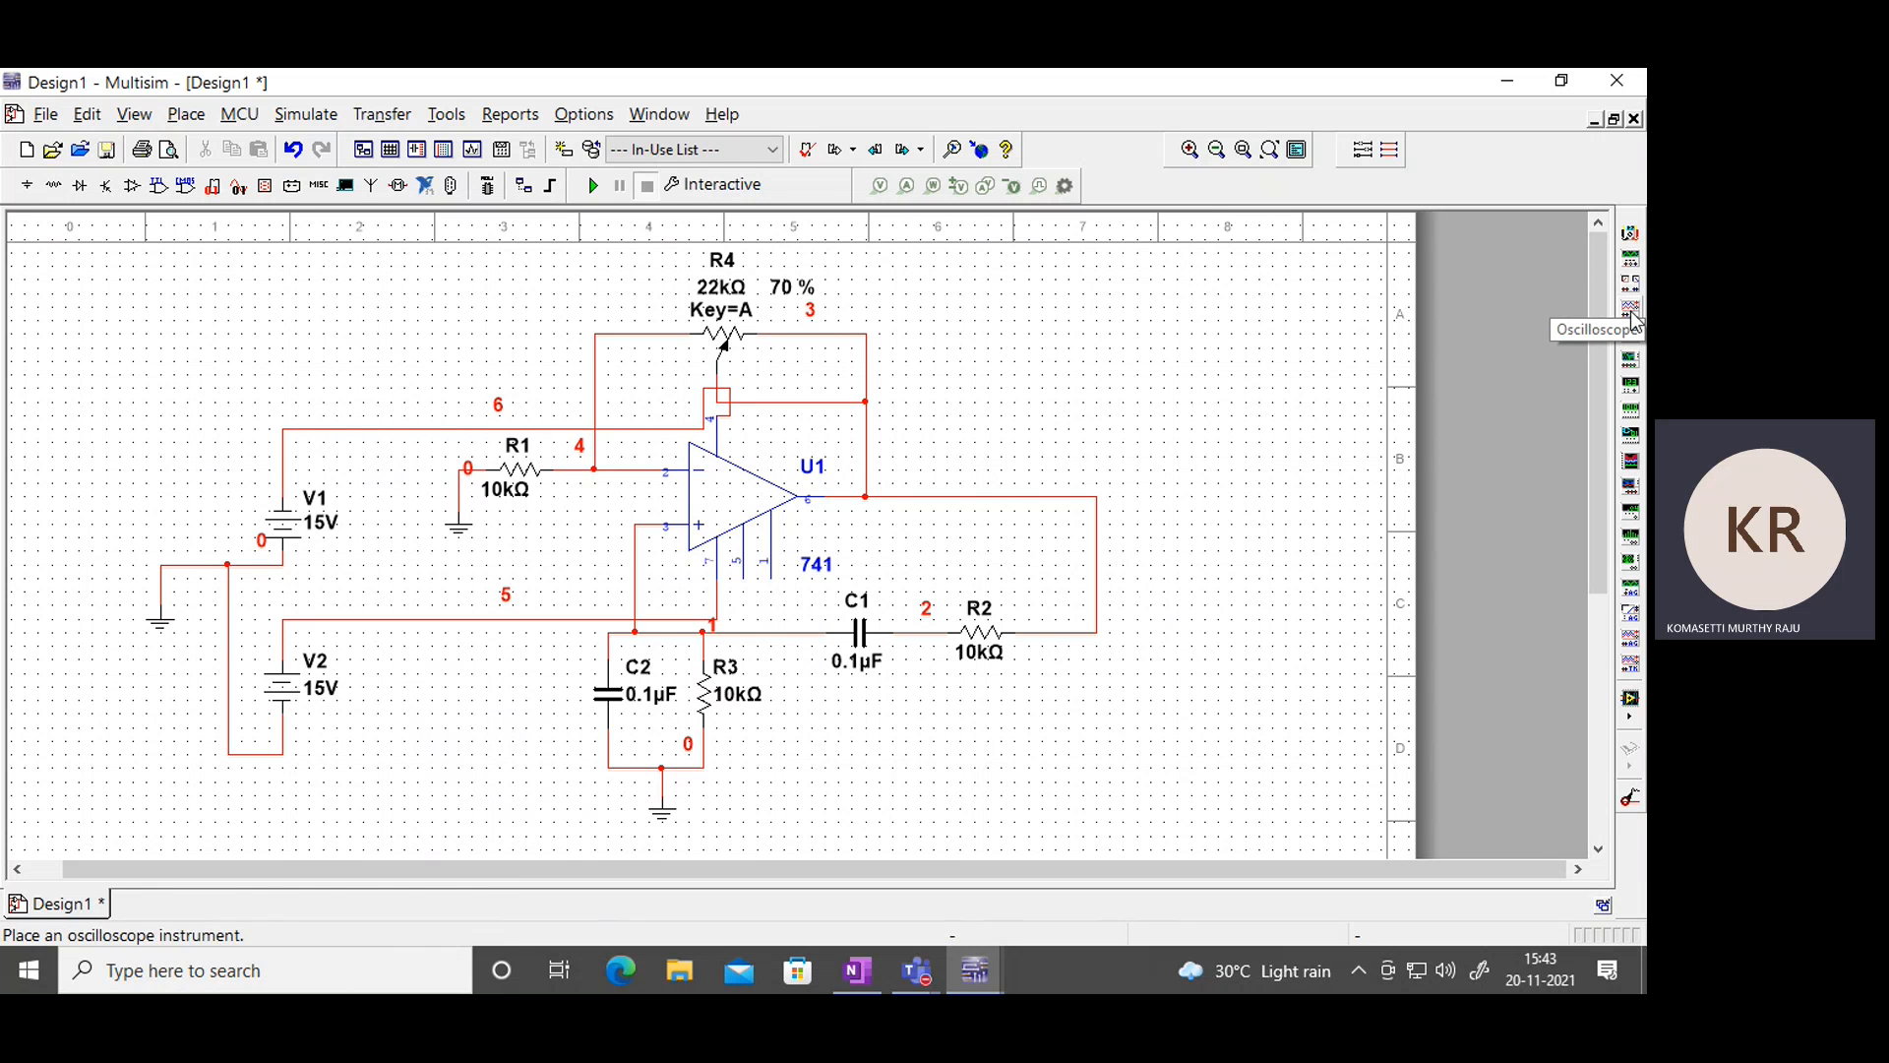
click(1083, 433)
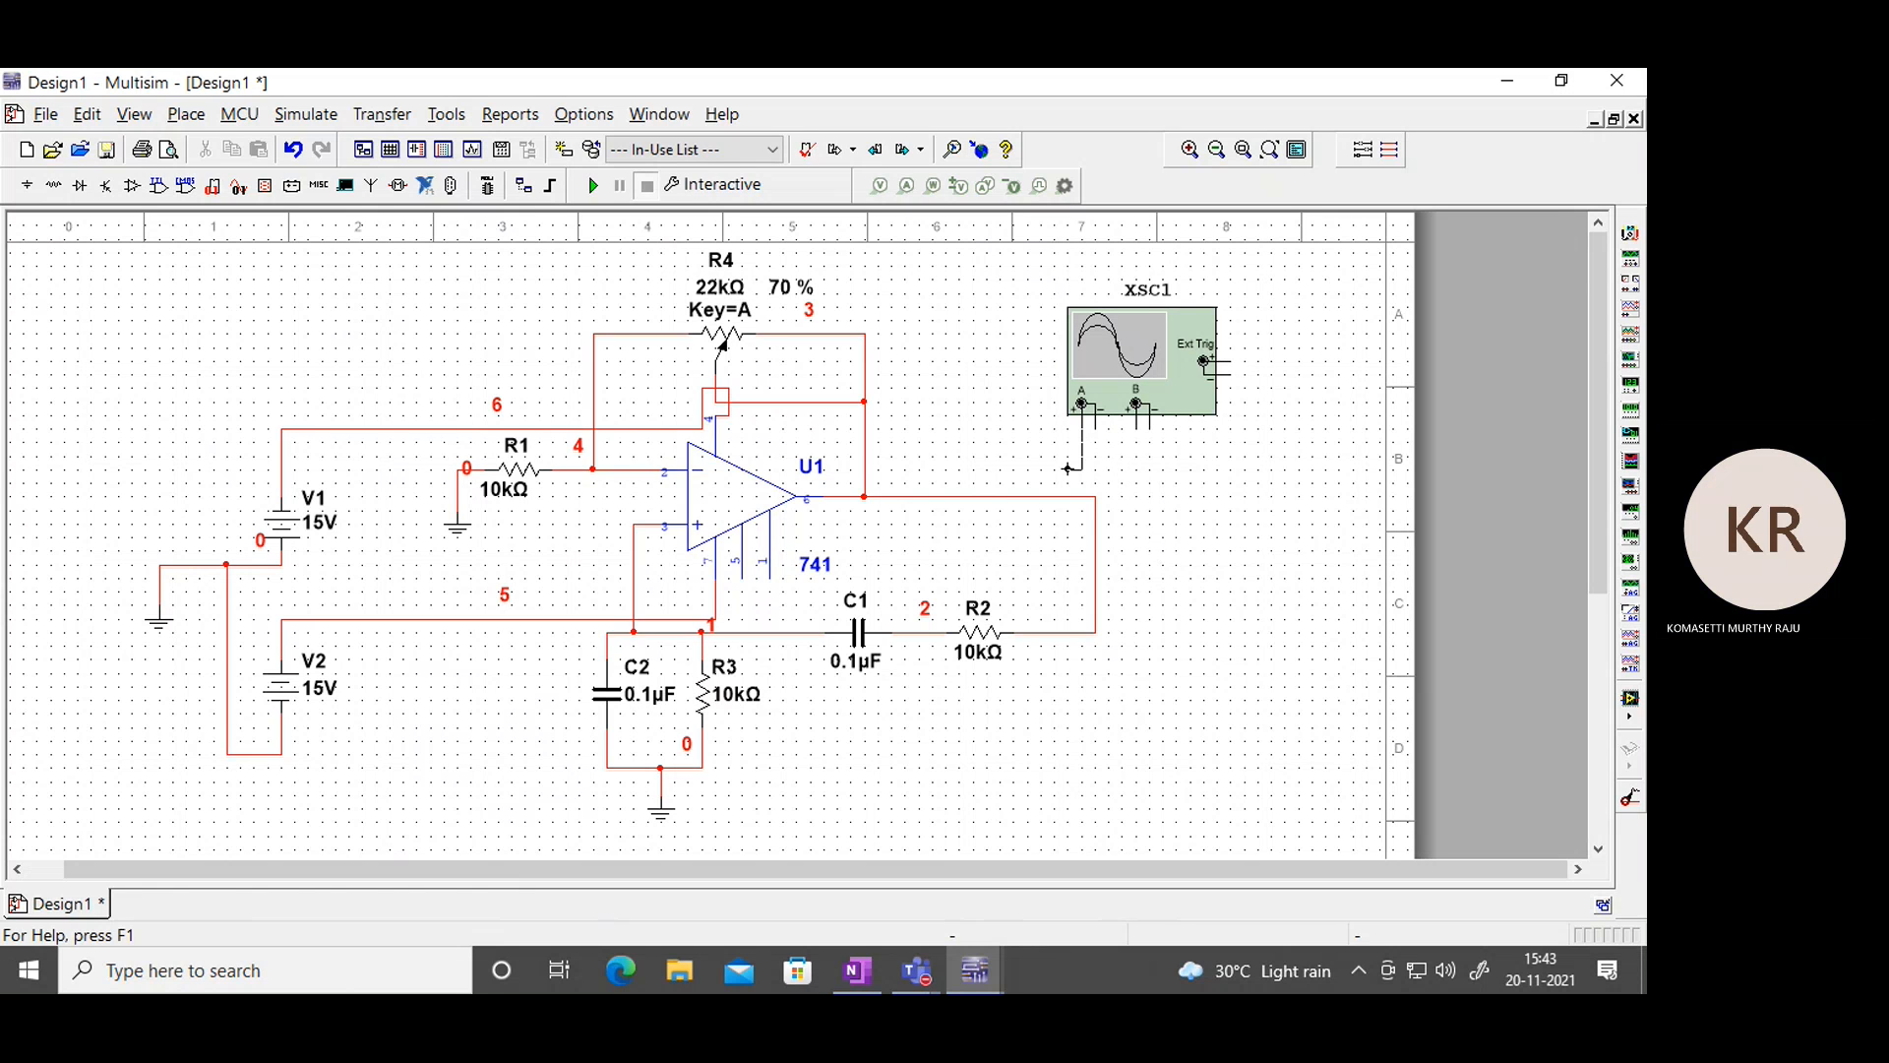
click(989, 496)
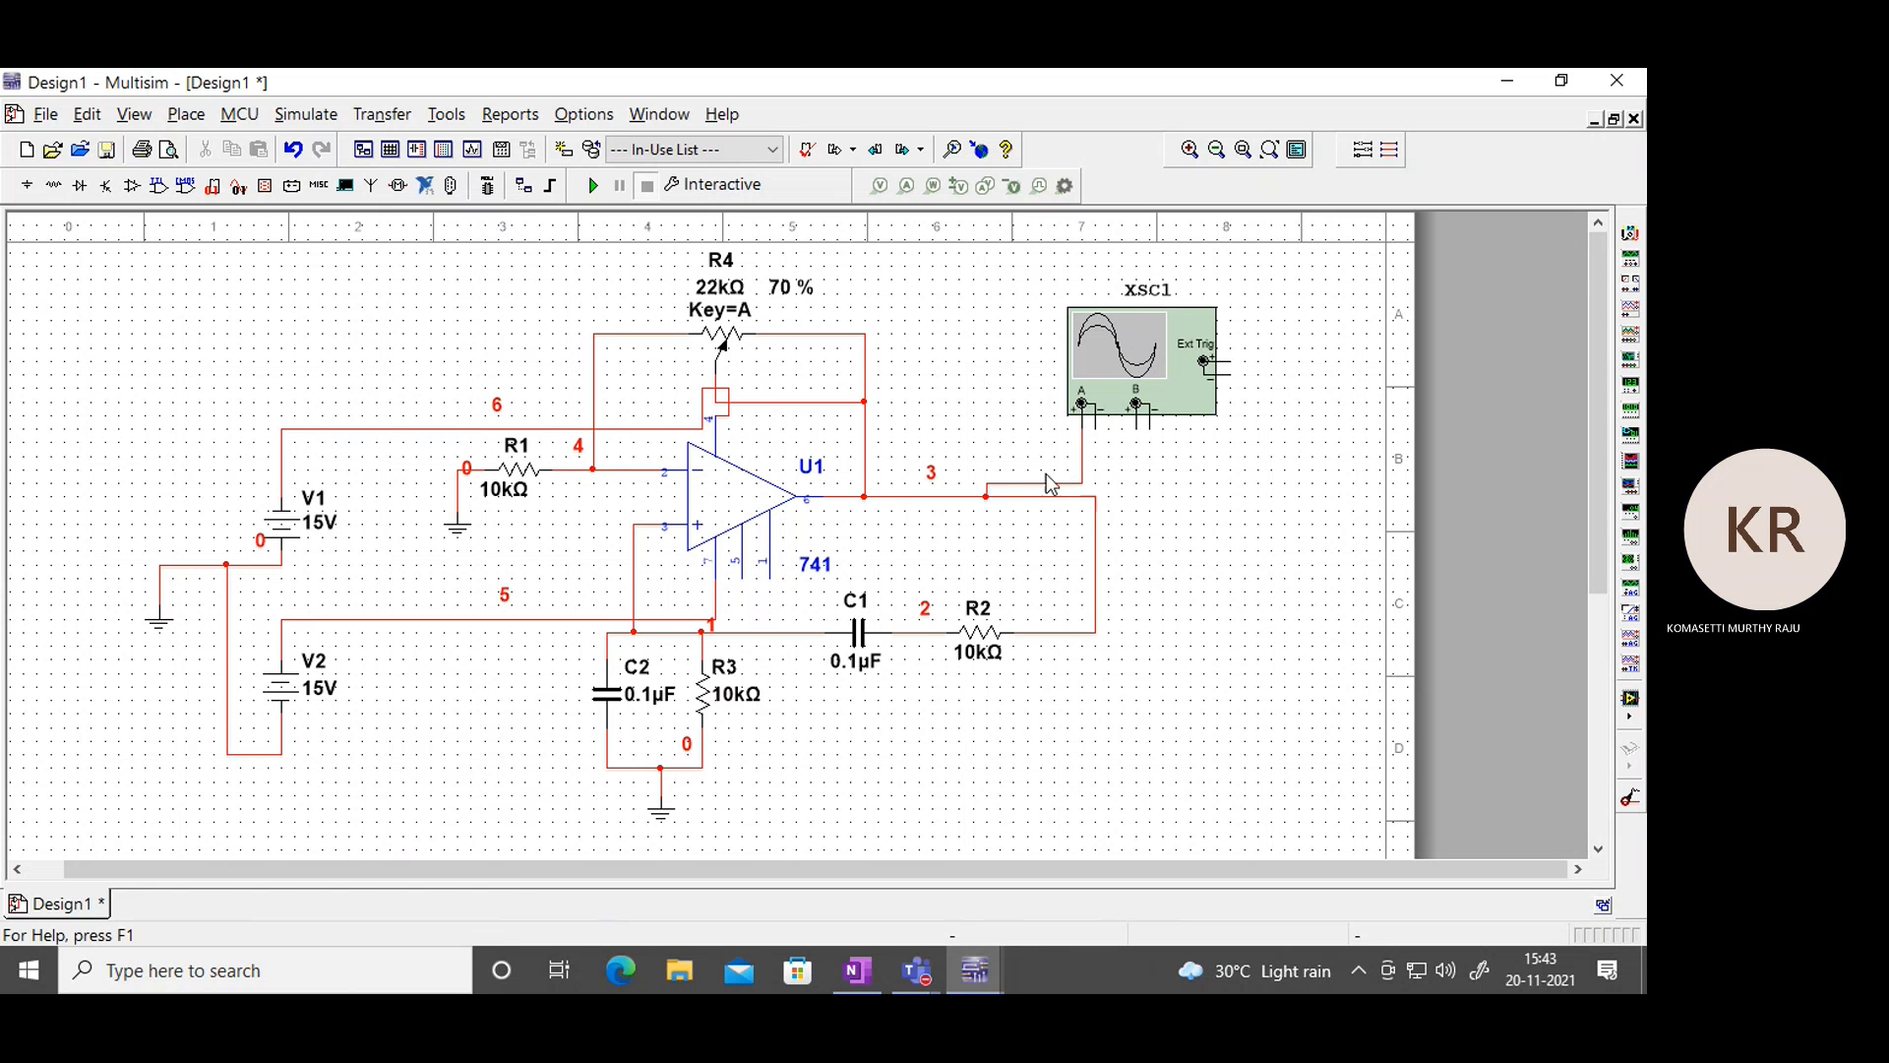
click(1095, 428)
click(708, 768)
click(698, 766)
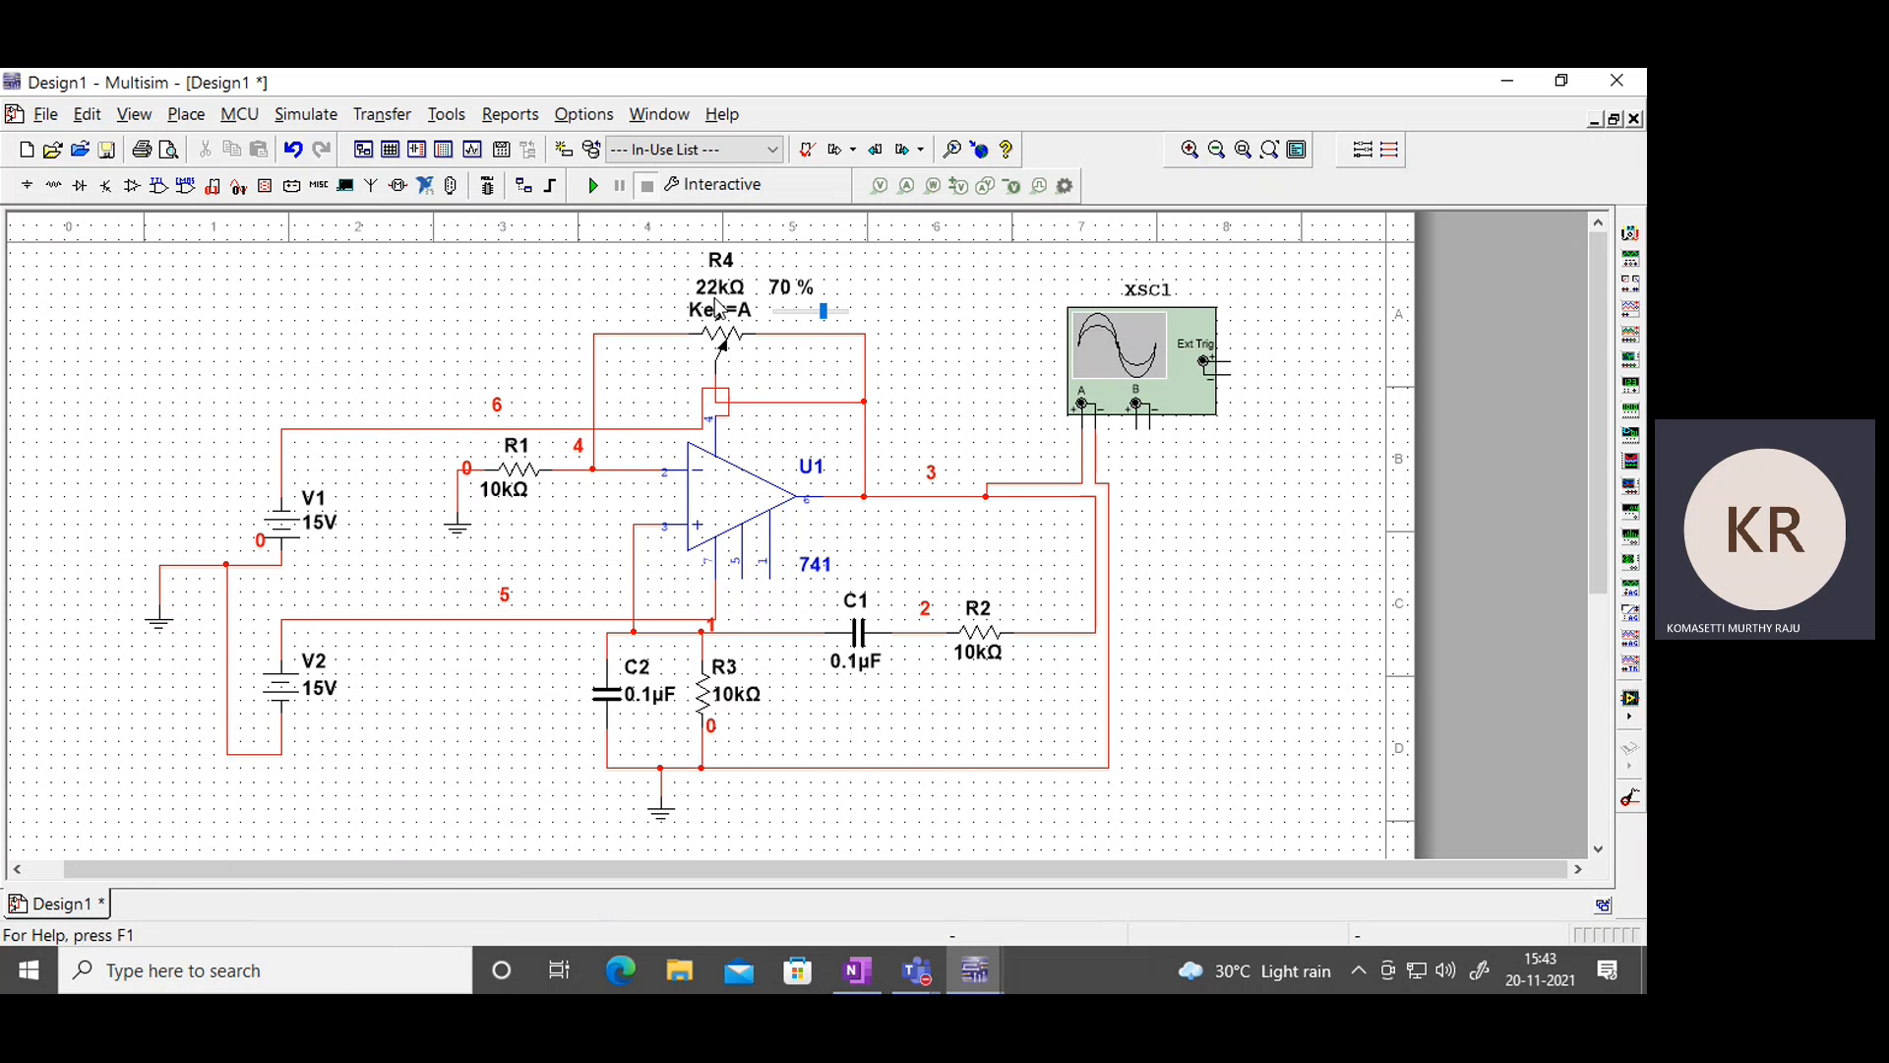
Switch to OneNote, review the handwritten Wien bridge design with its component values and supply pins, and return to the Multisim schematic.
click(856, 971)
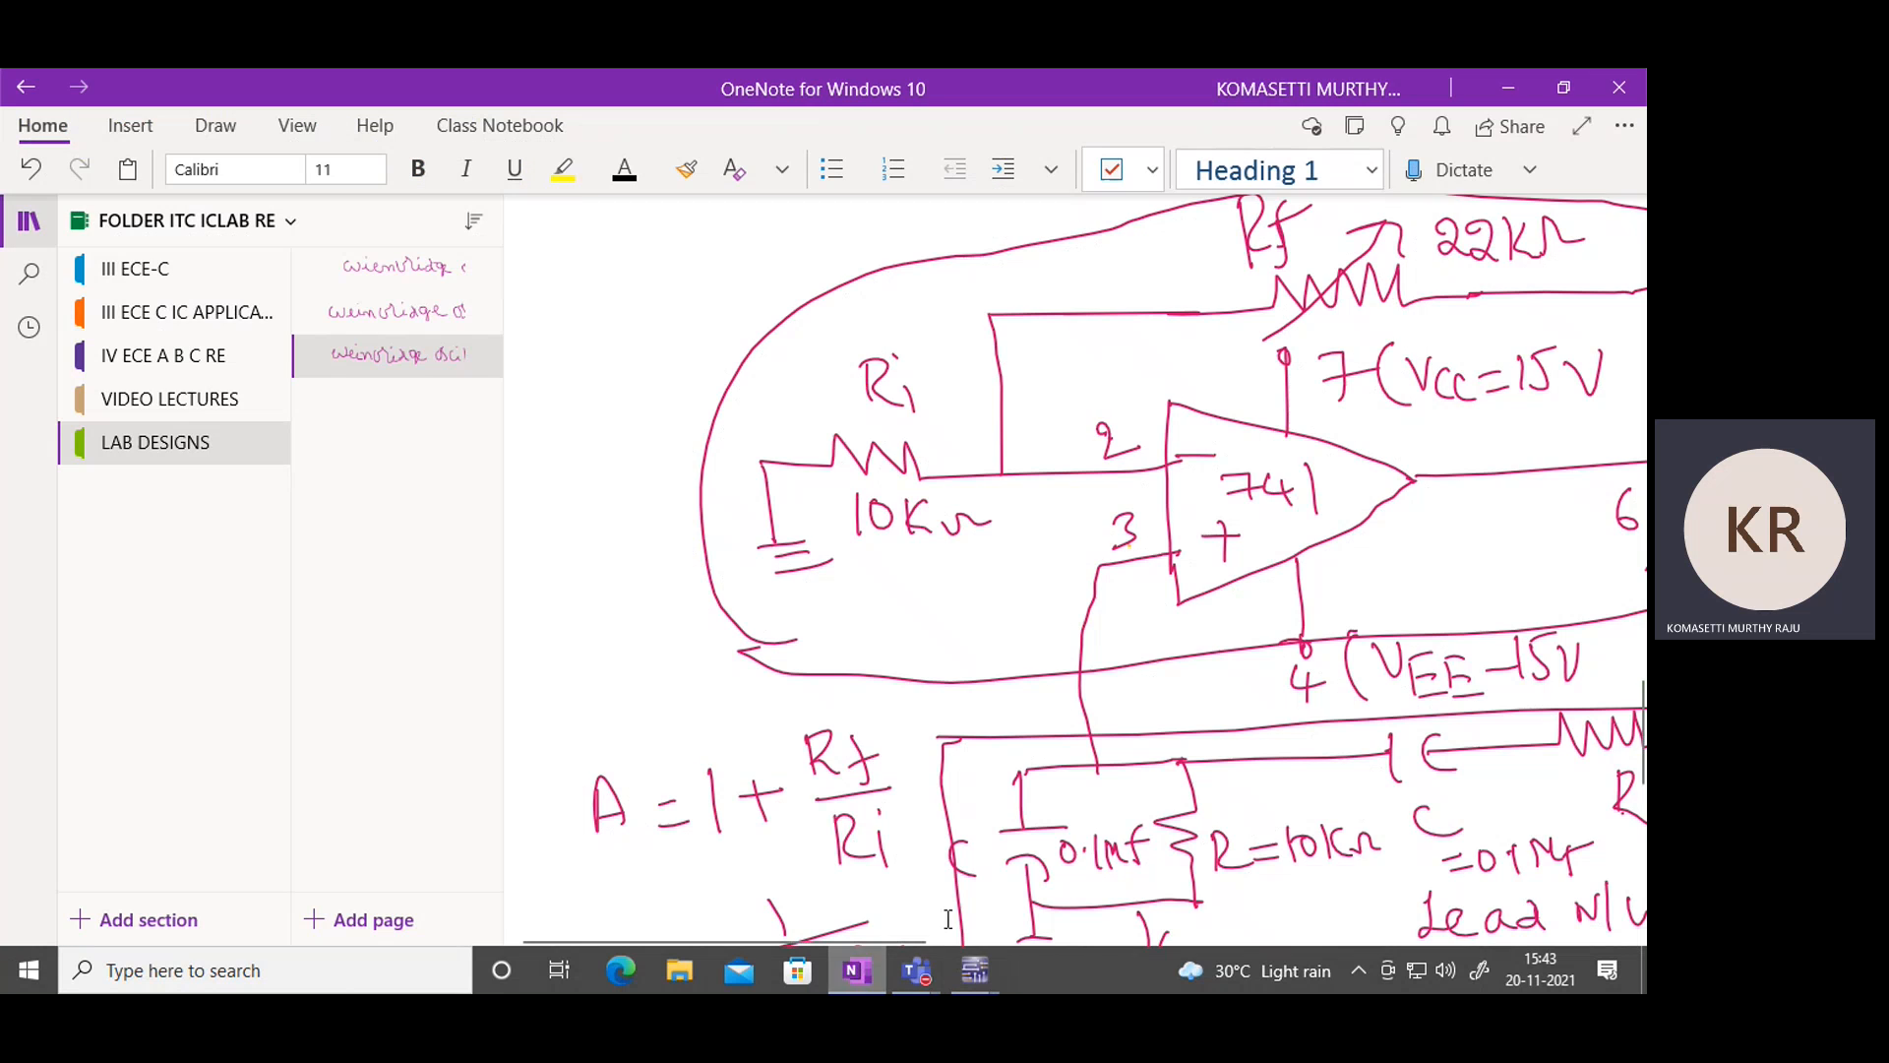
click(1581, 126)
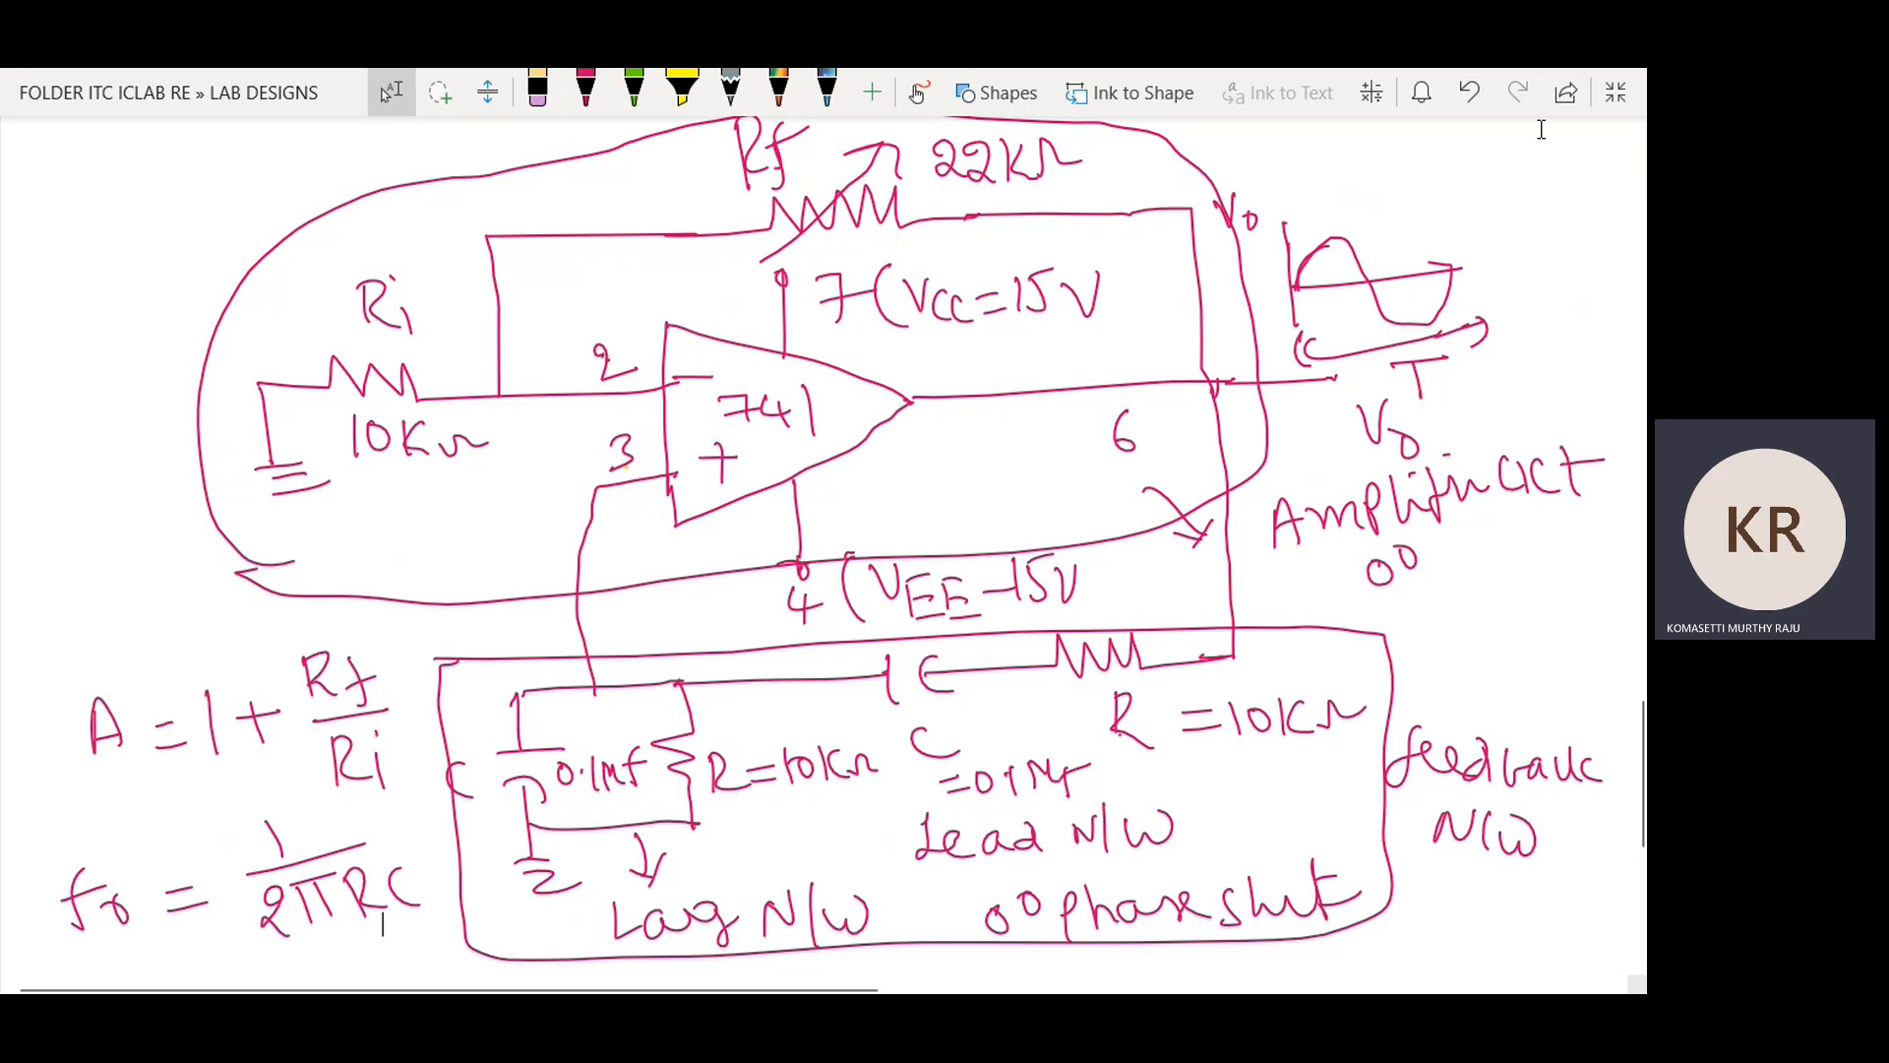
click(1616, 94)
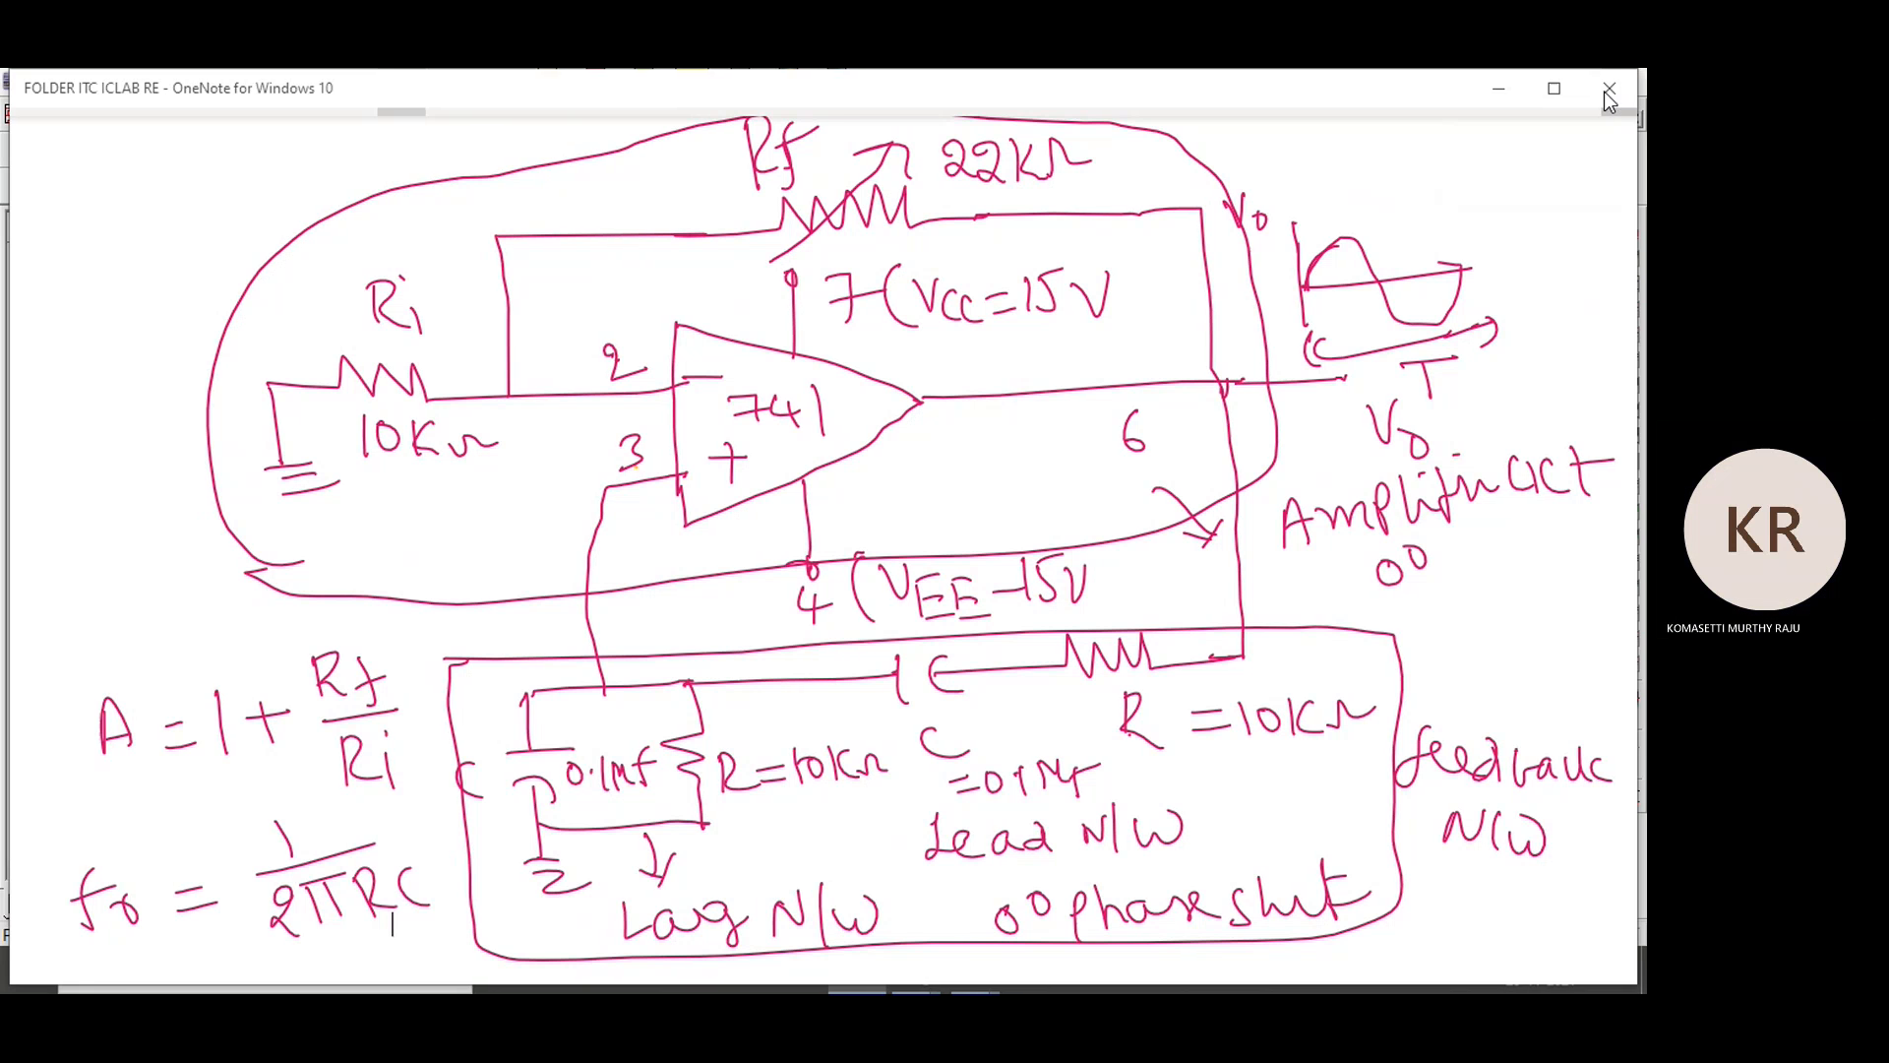
mouse_move(985, 984)
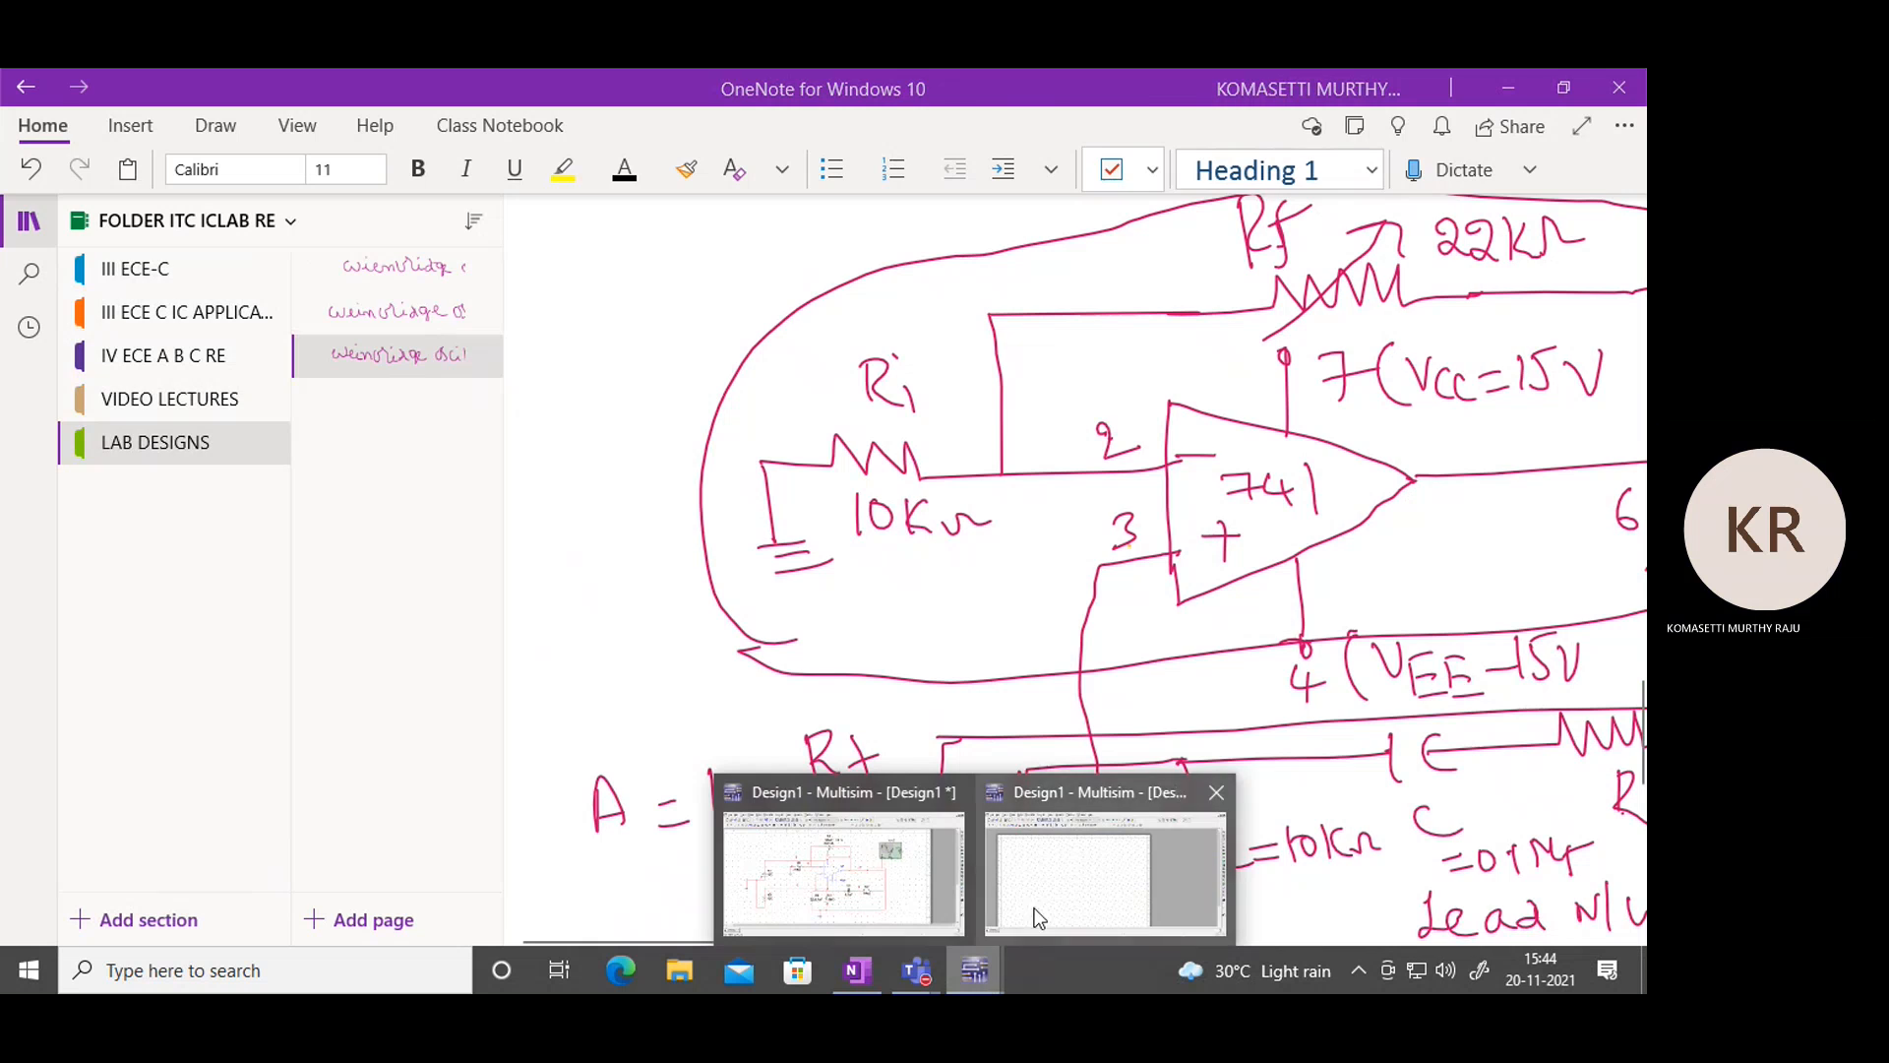
click(838, 870)
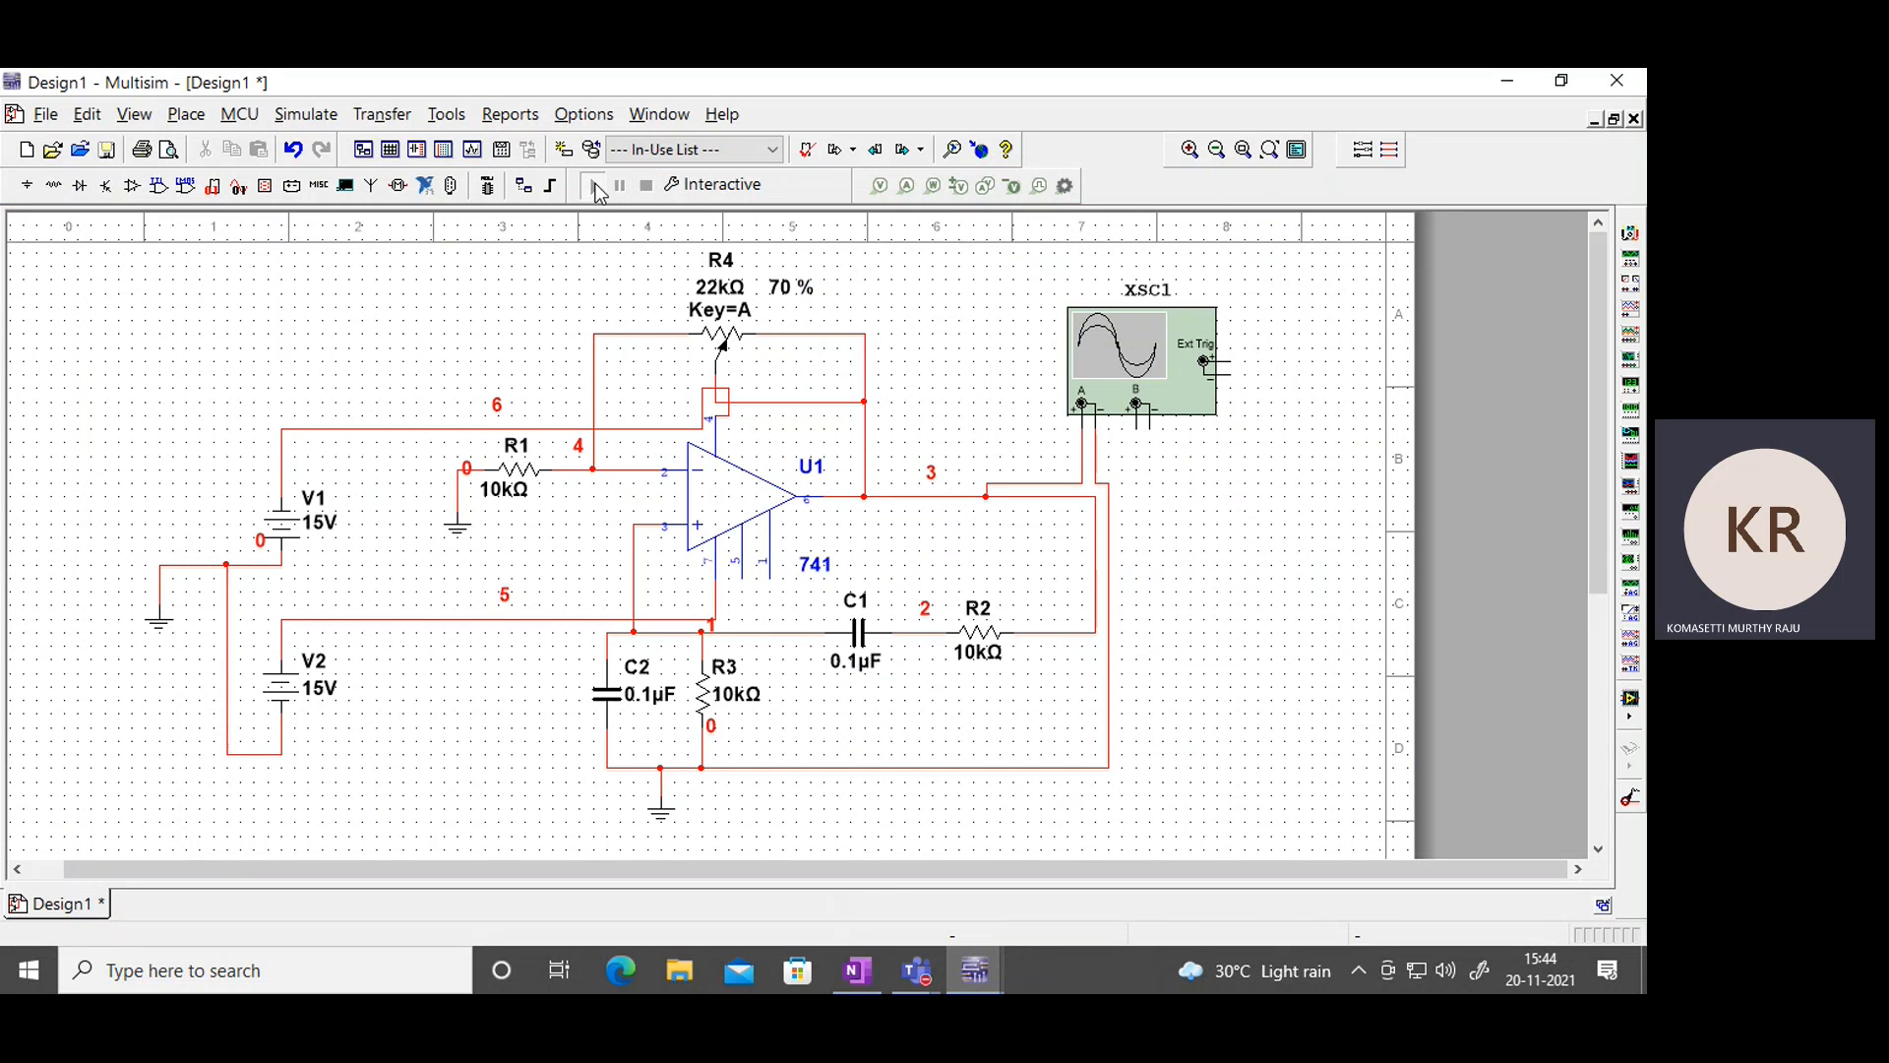
Run the interactive simulation, open oscilloscope XSC1 and set channel A to AC coupling.
click(594, 186)
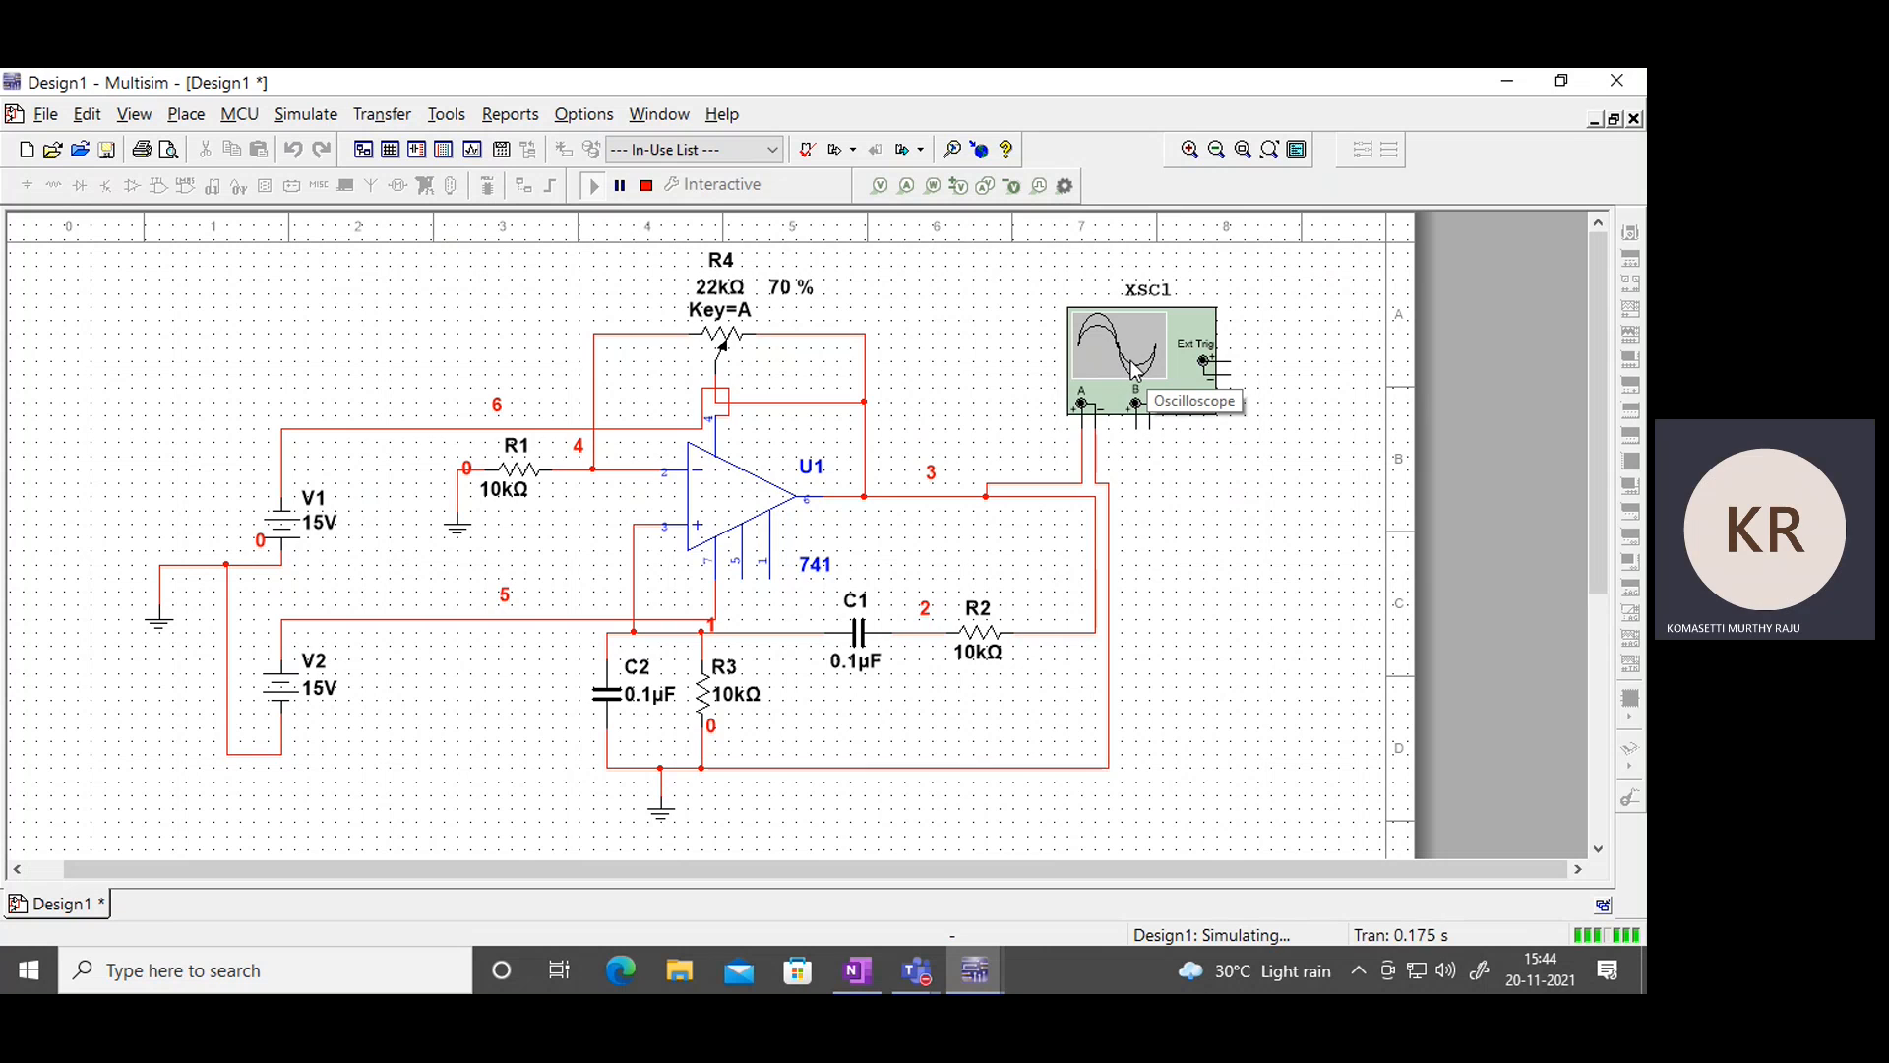
double_click(1134, 368)
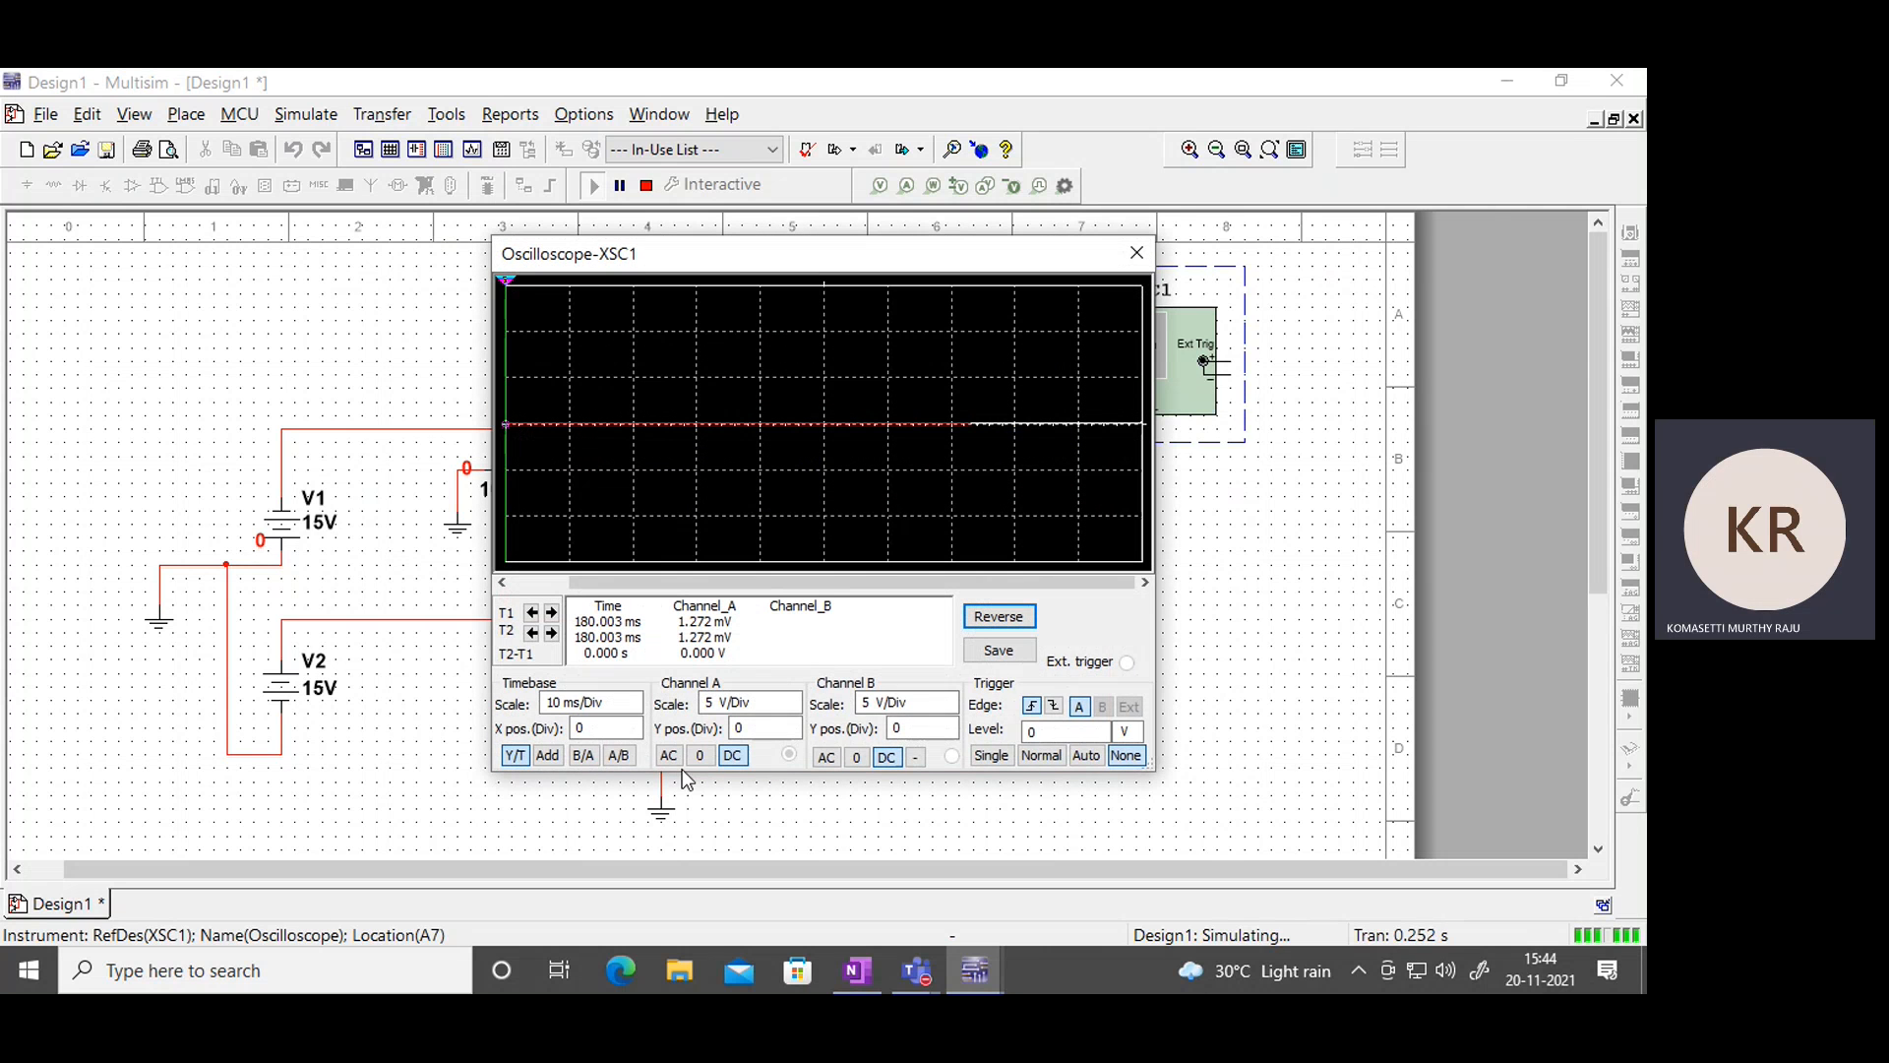
click(674, 763)
Set the oscilloscope's channel A scale to 10 V/Div and its timebase scale to 10 ms/Div.
click(627, 710)
click(634, 709)
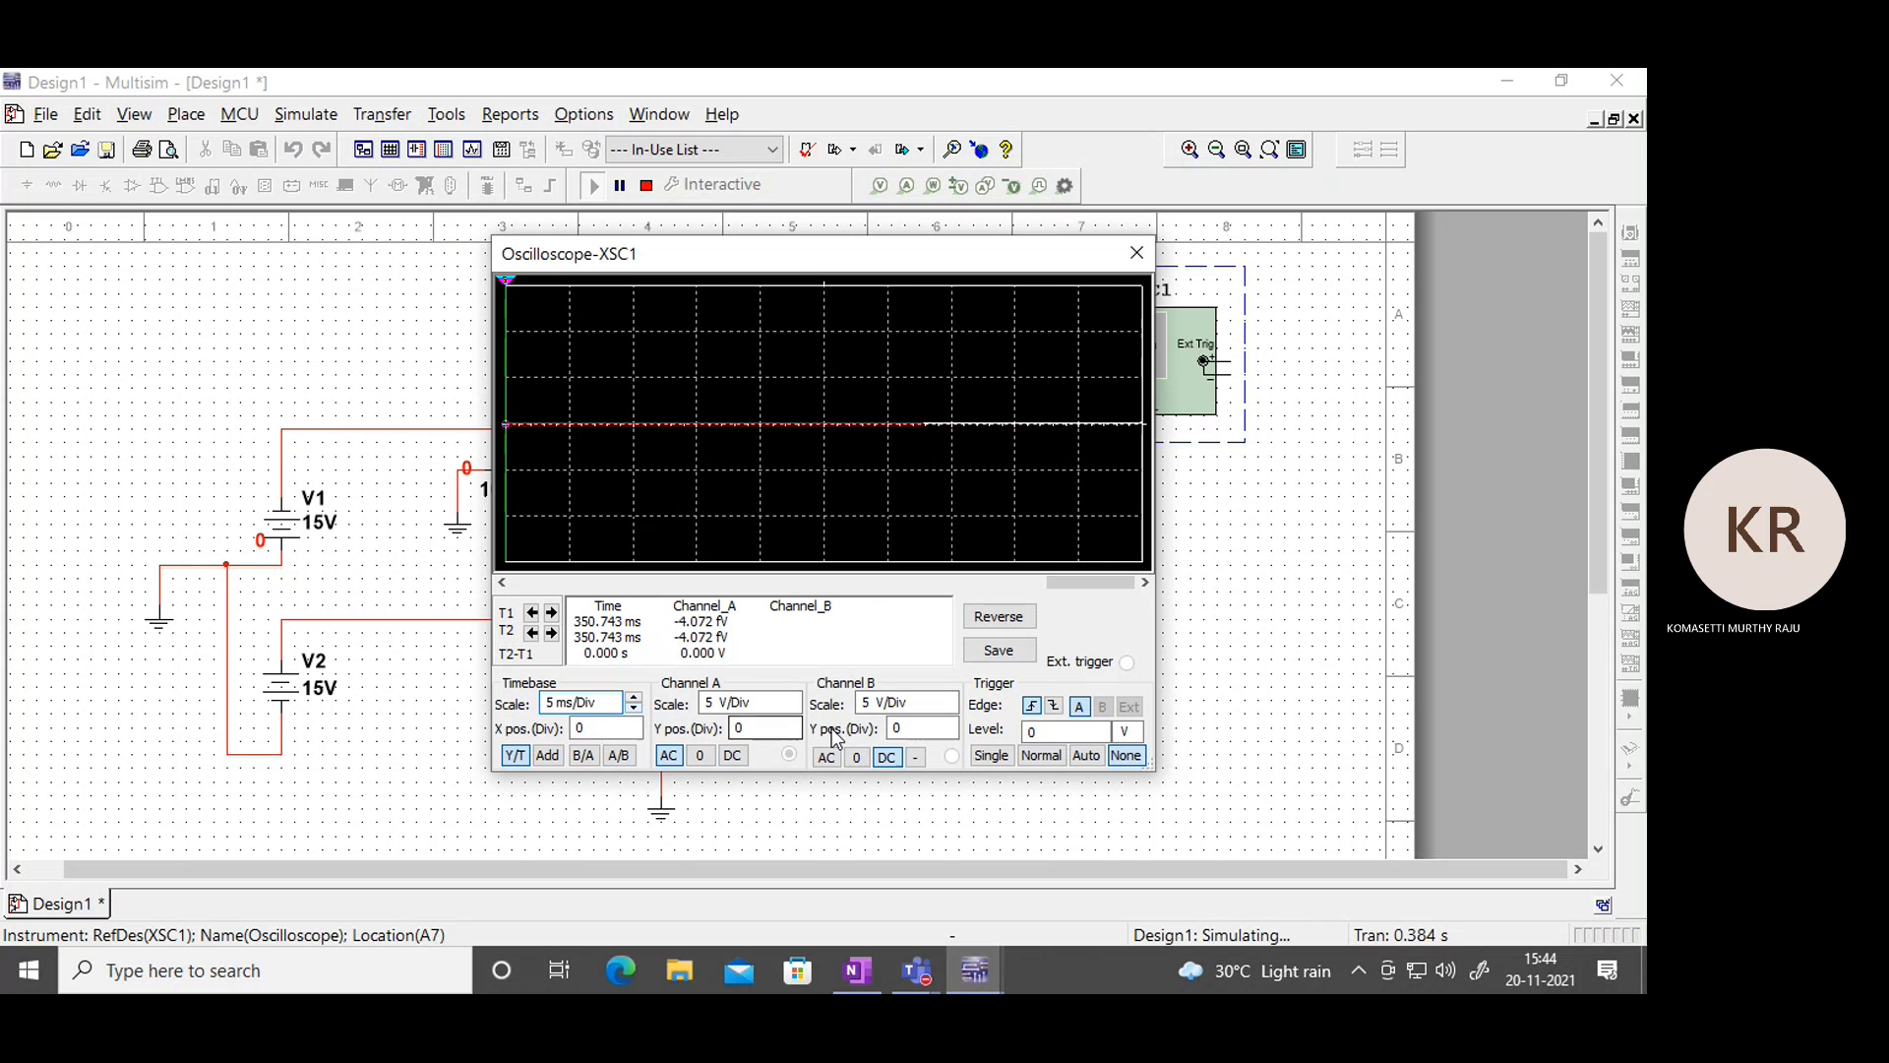
click(777, 702)
click(793, 709)
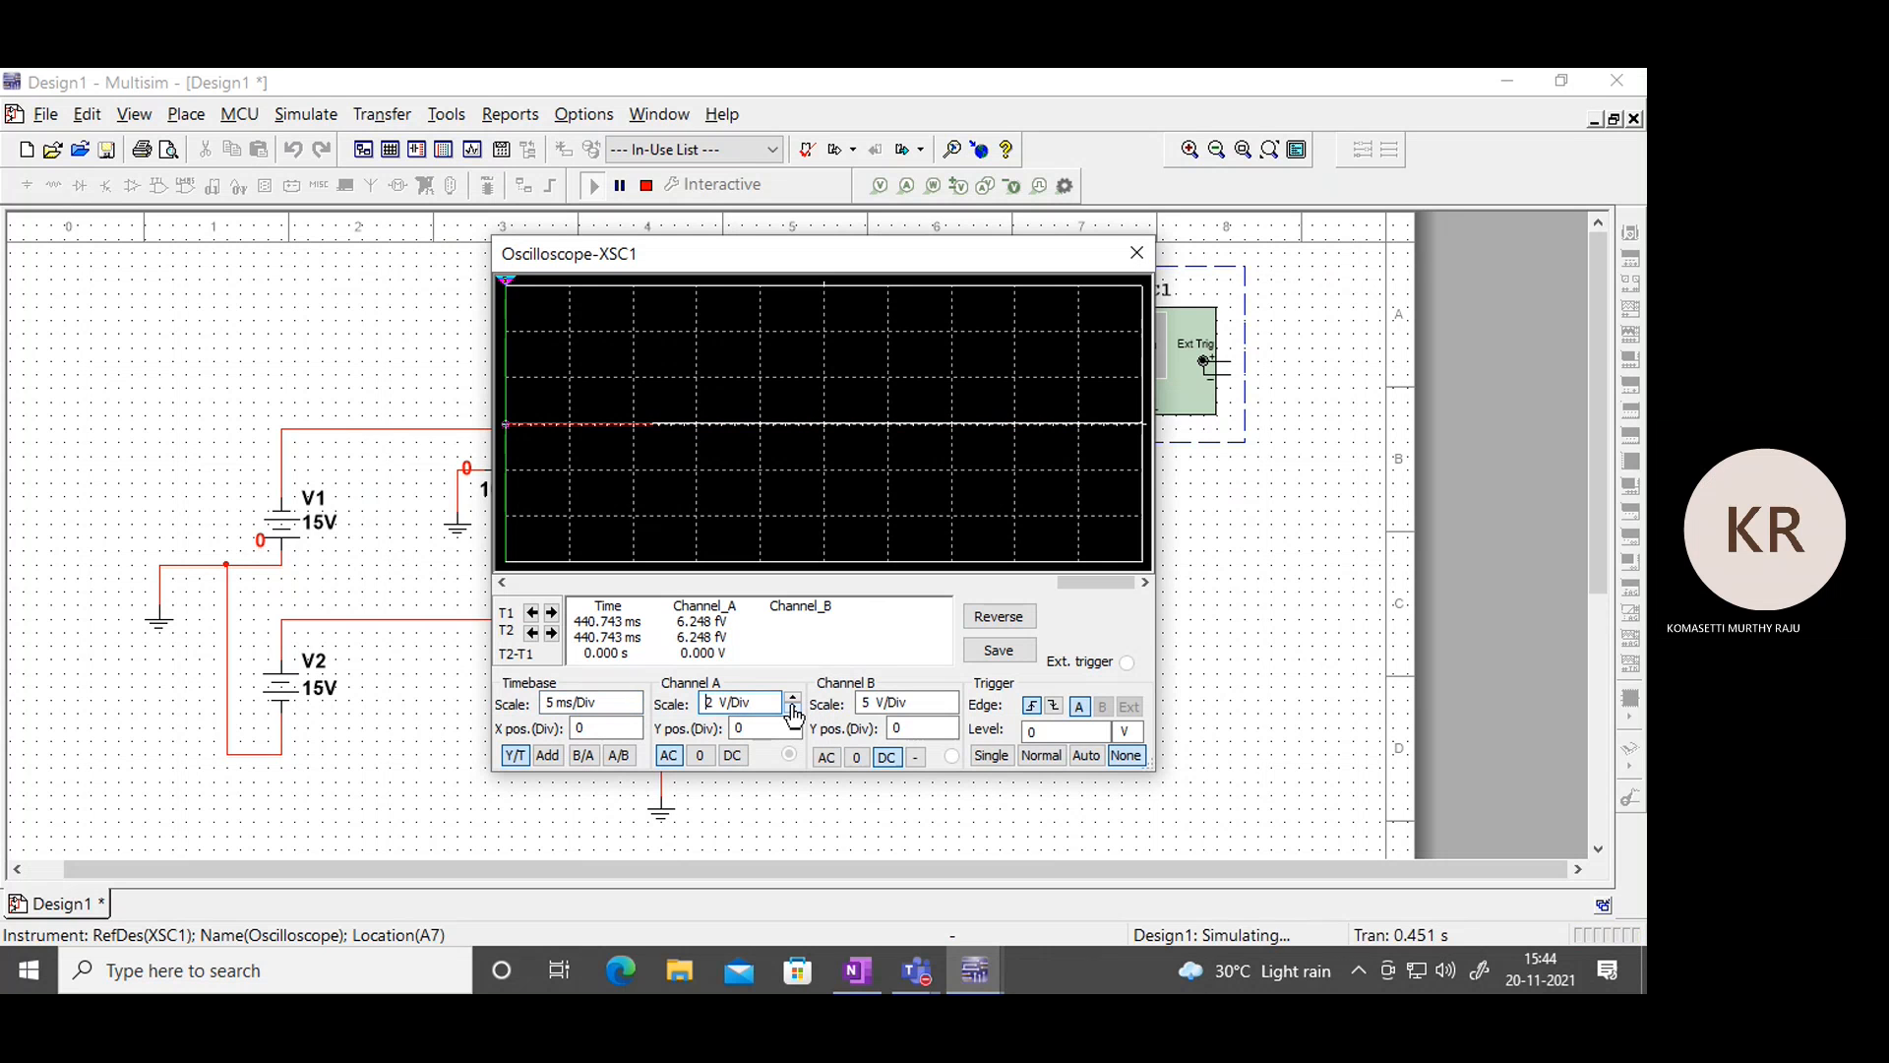
click(793, 700)
click(793, 700)
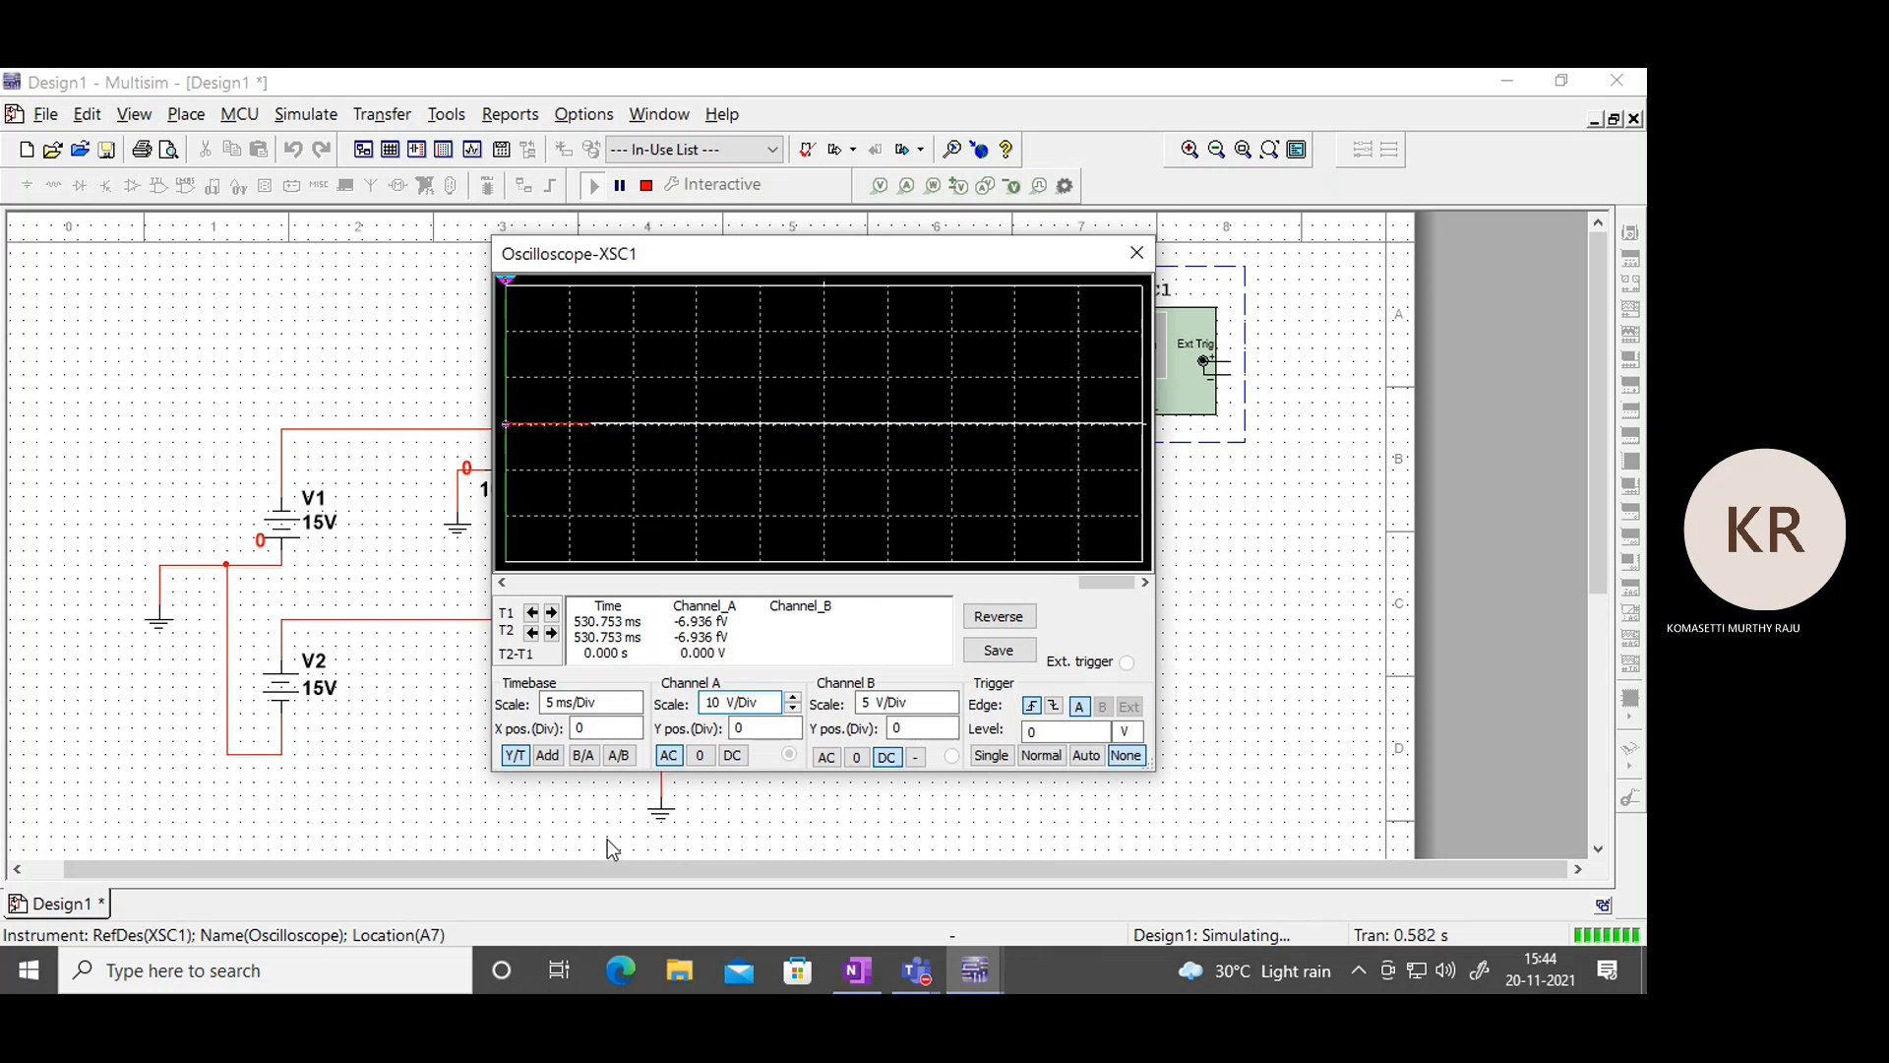
click(600, 703)
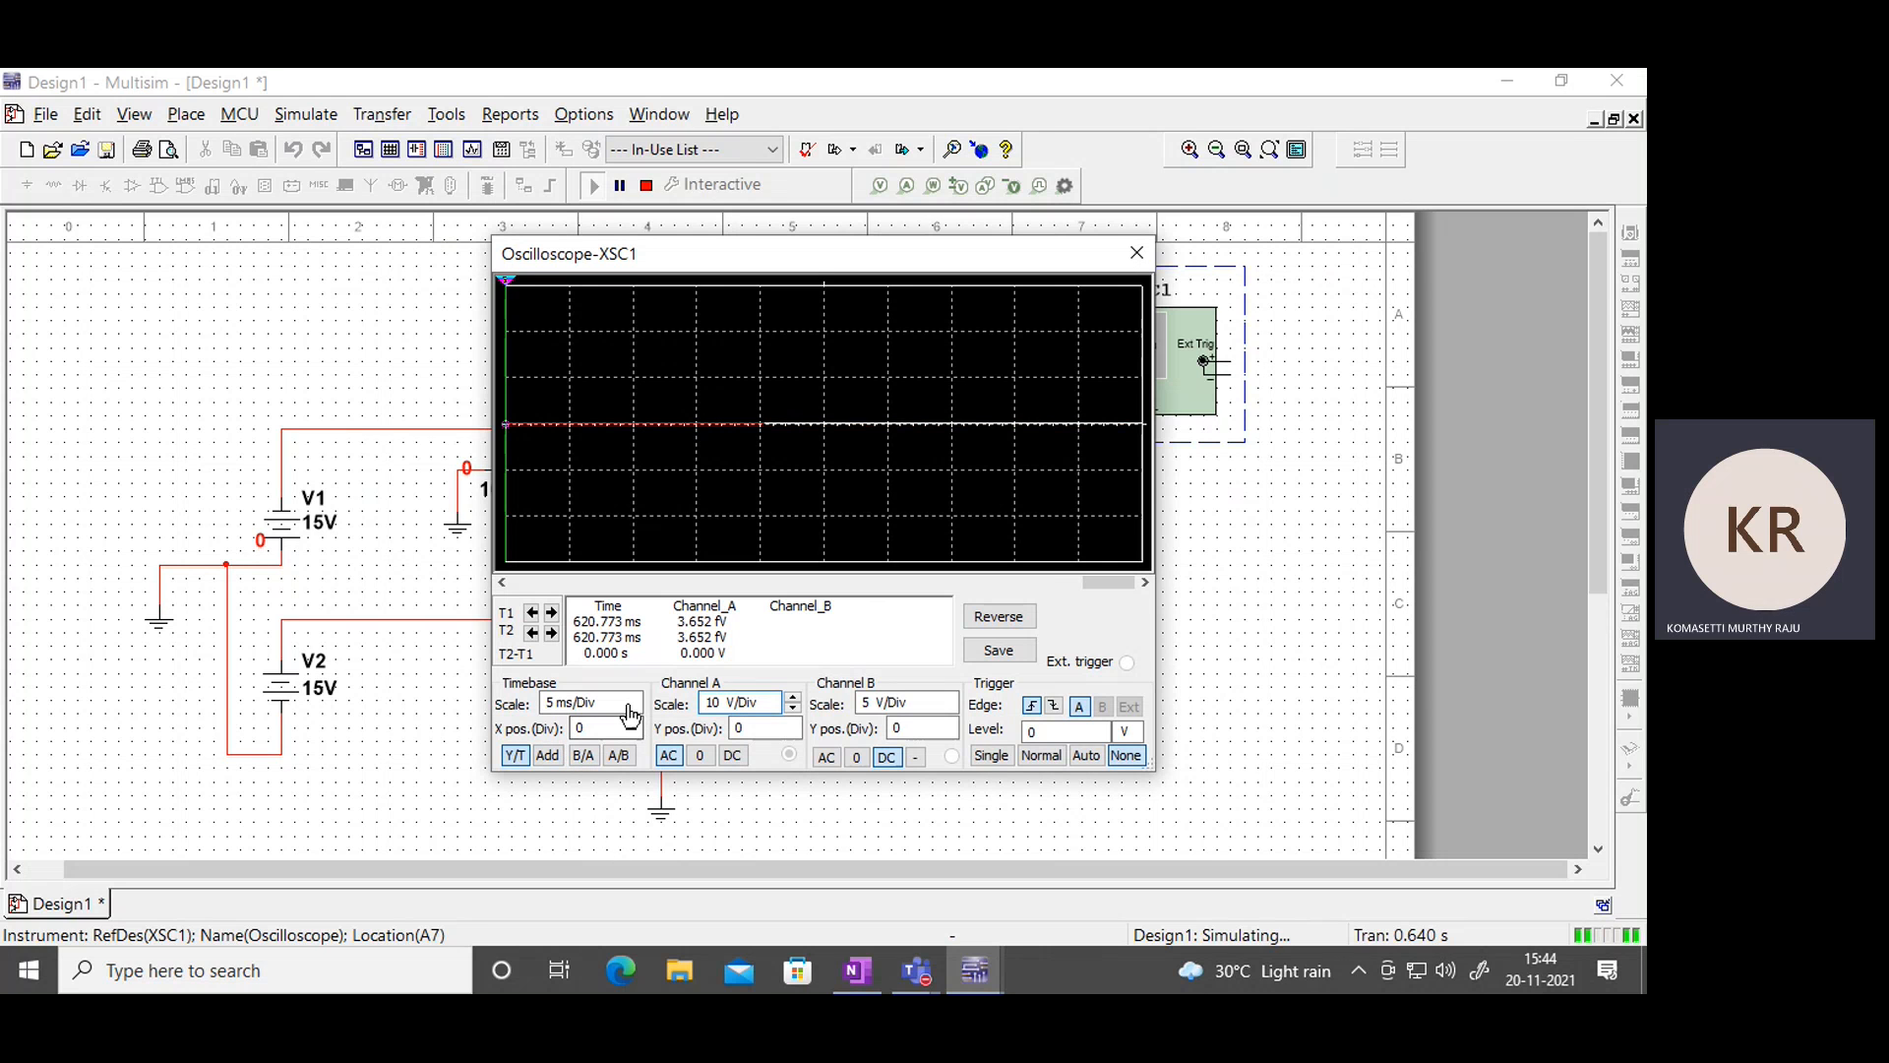
click(634, 708)
click(633, 697)
click(634, 698)
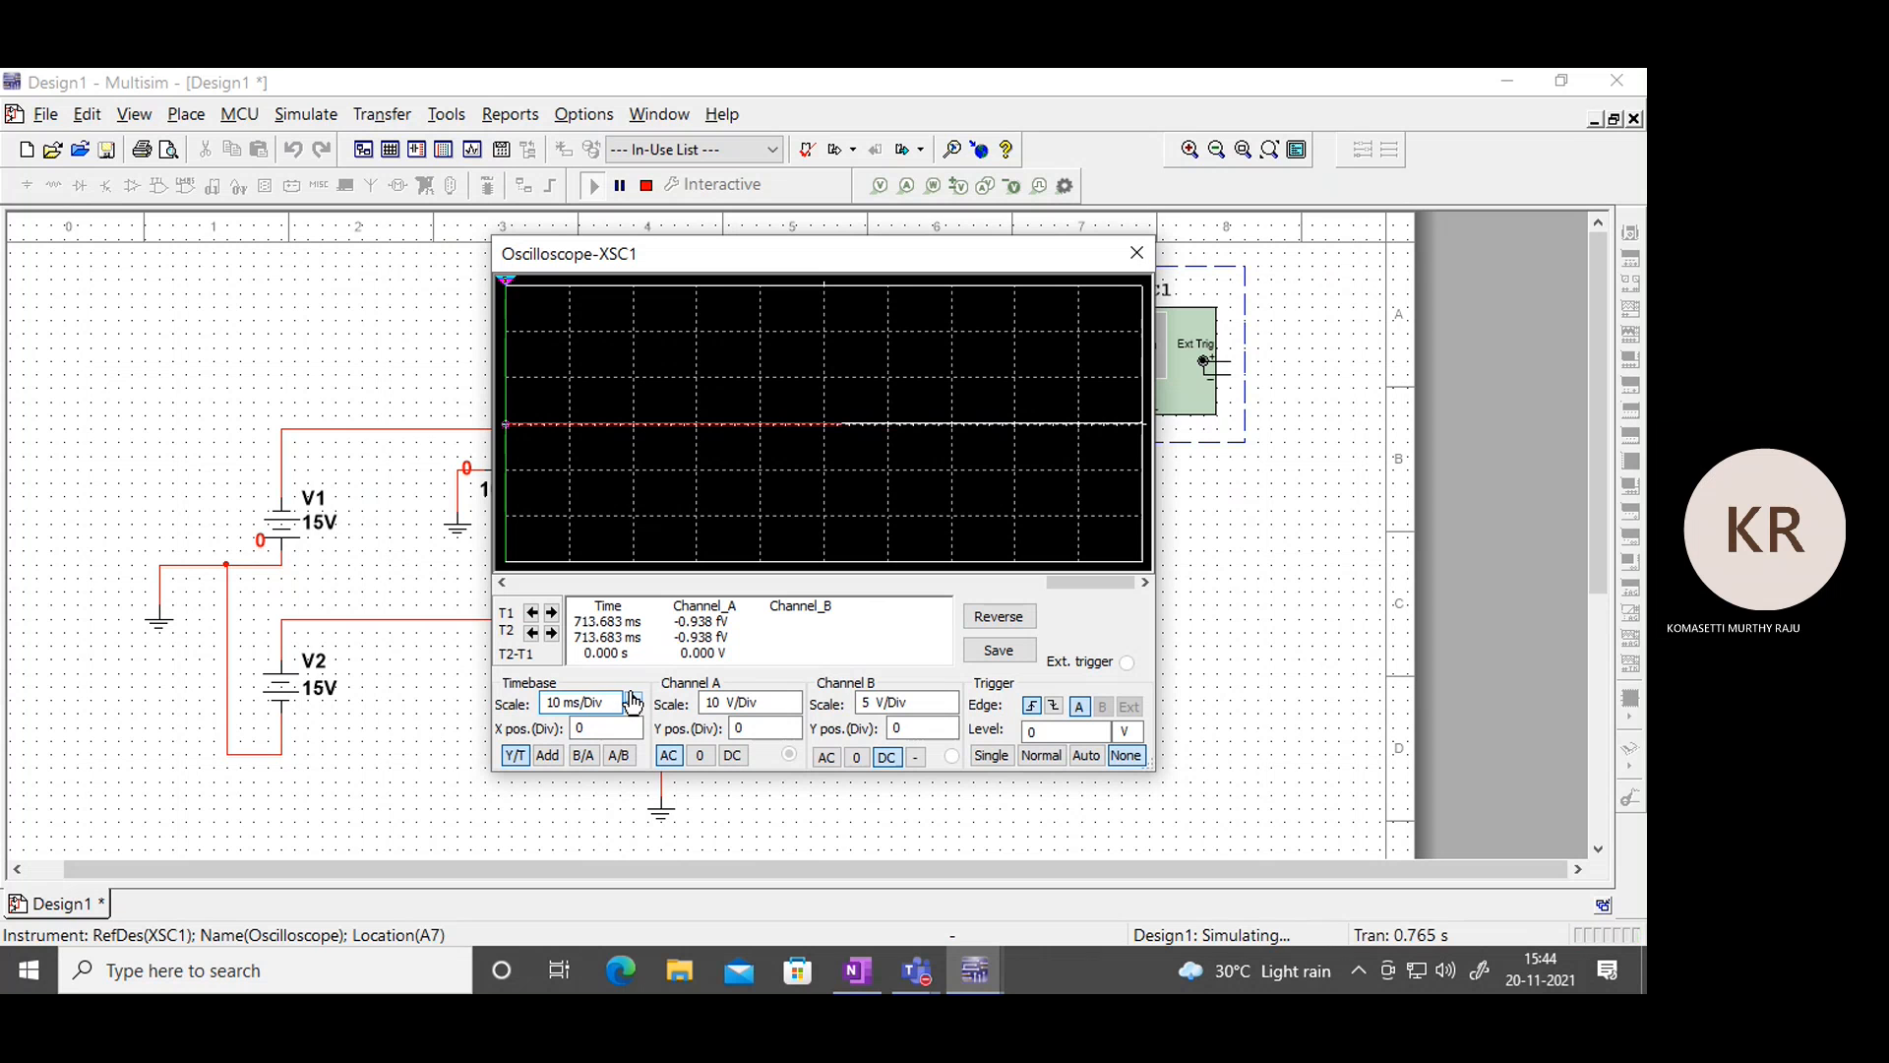
Move the oscilloscope window clear of potentiometer R4 and set R4 to 100 %.
drag(972, 258, 1088, 561)
mouse_move(748, 334)
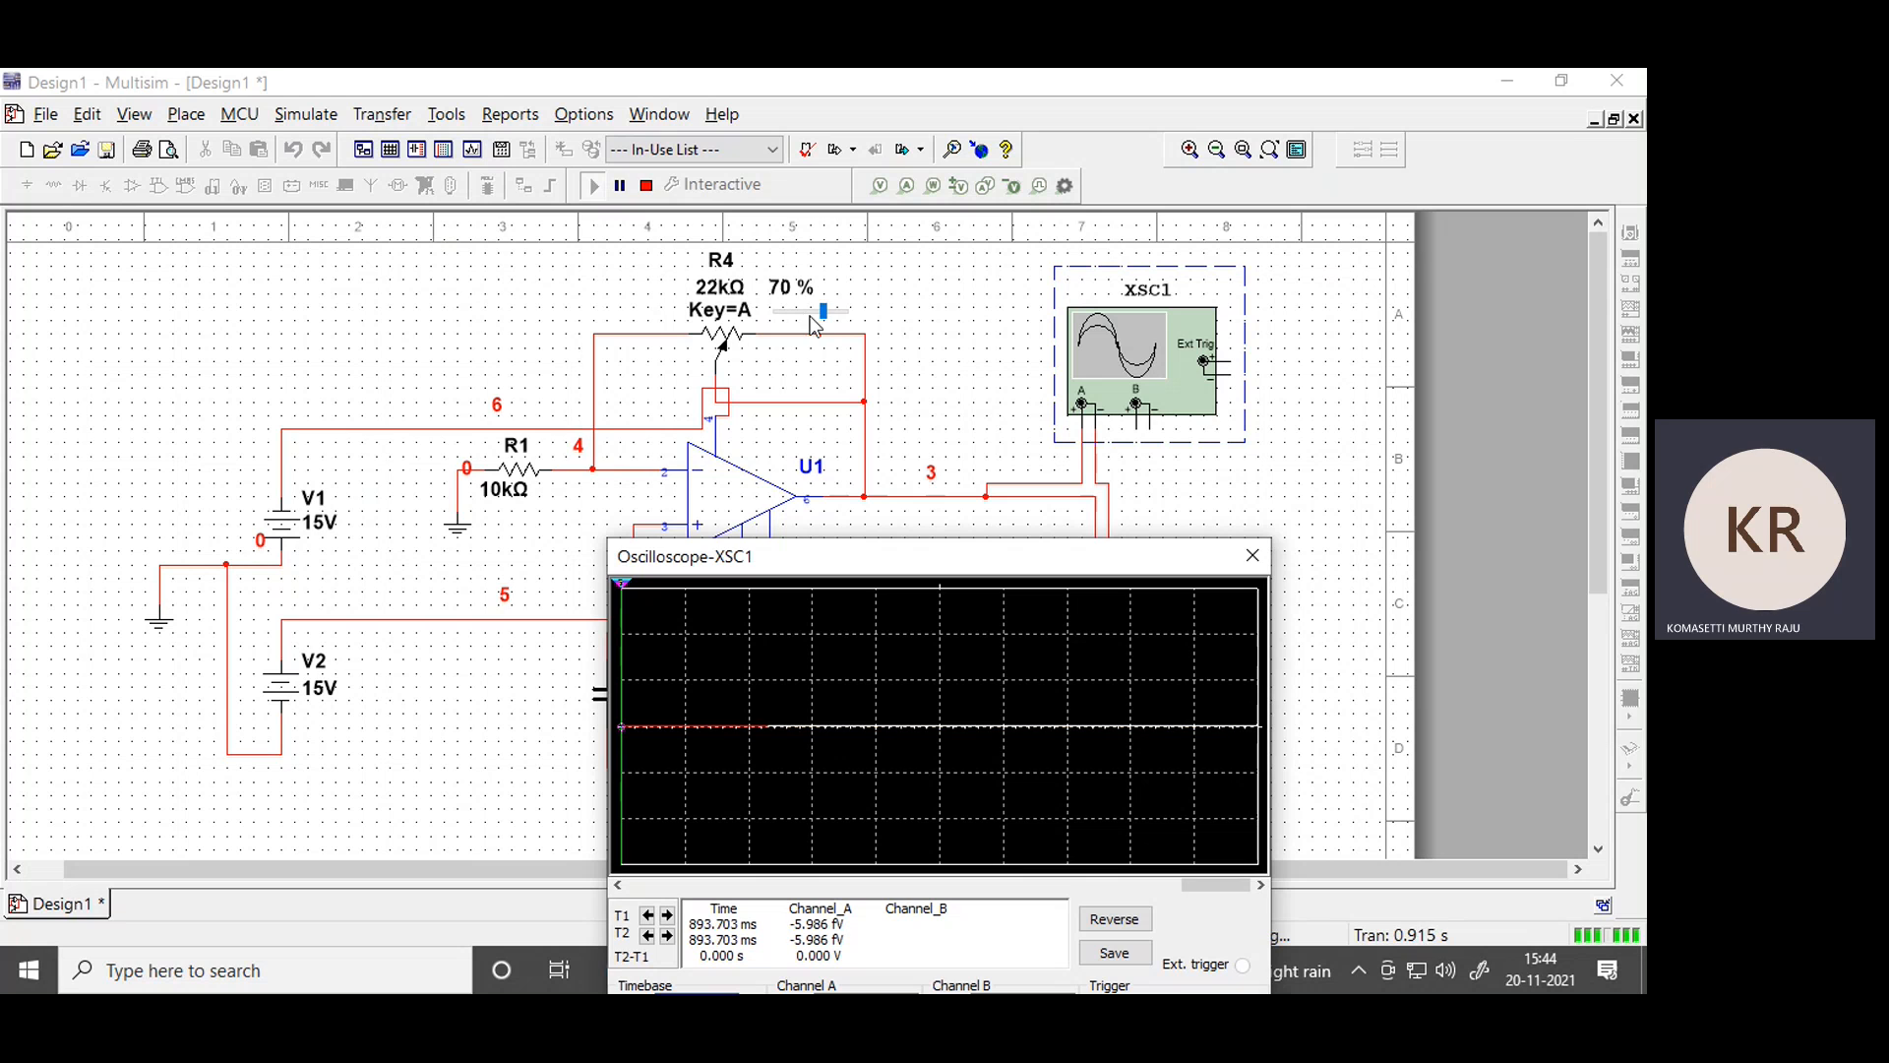
drag(824, 319, 849, 319)
key(a)
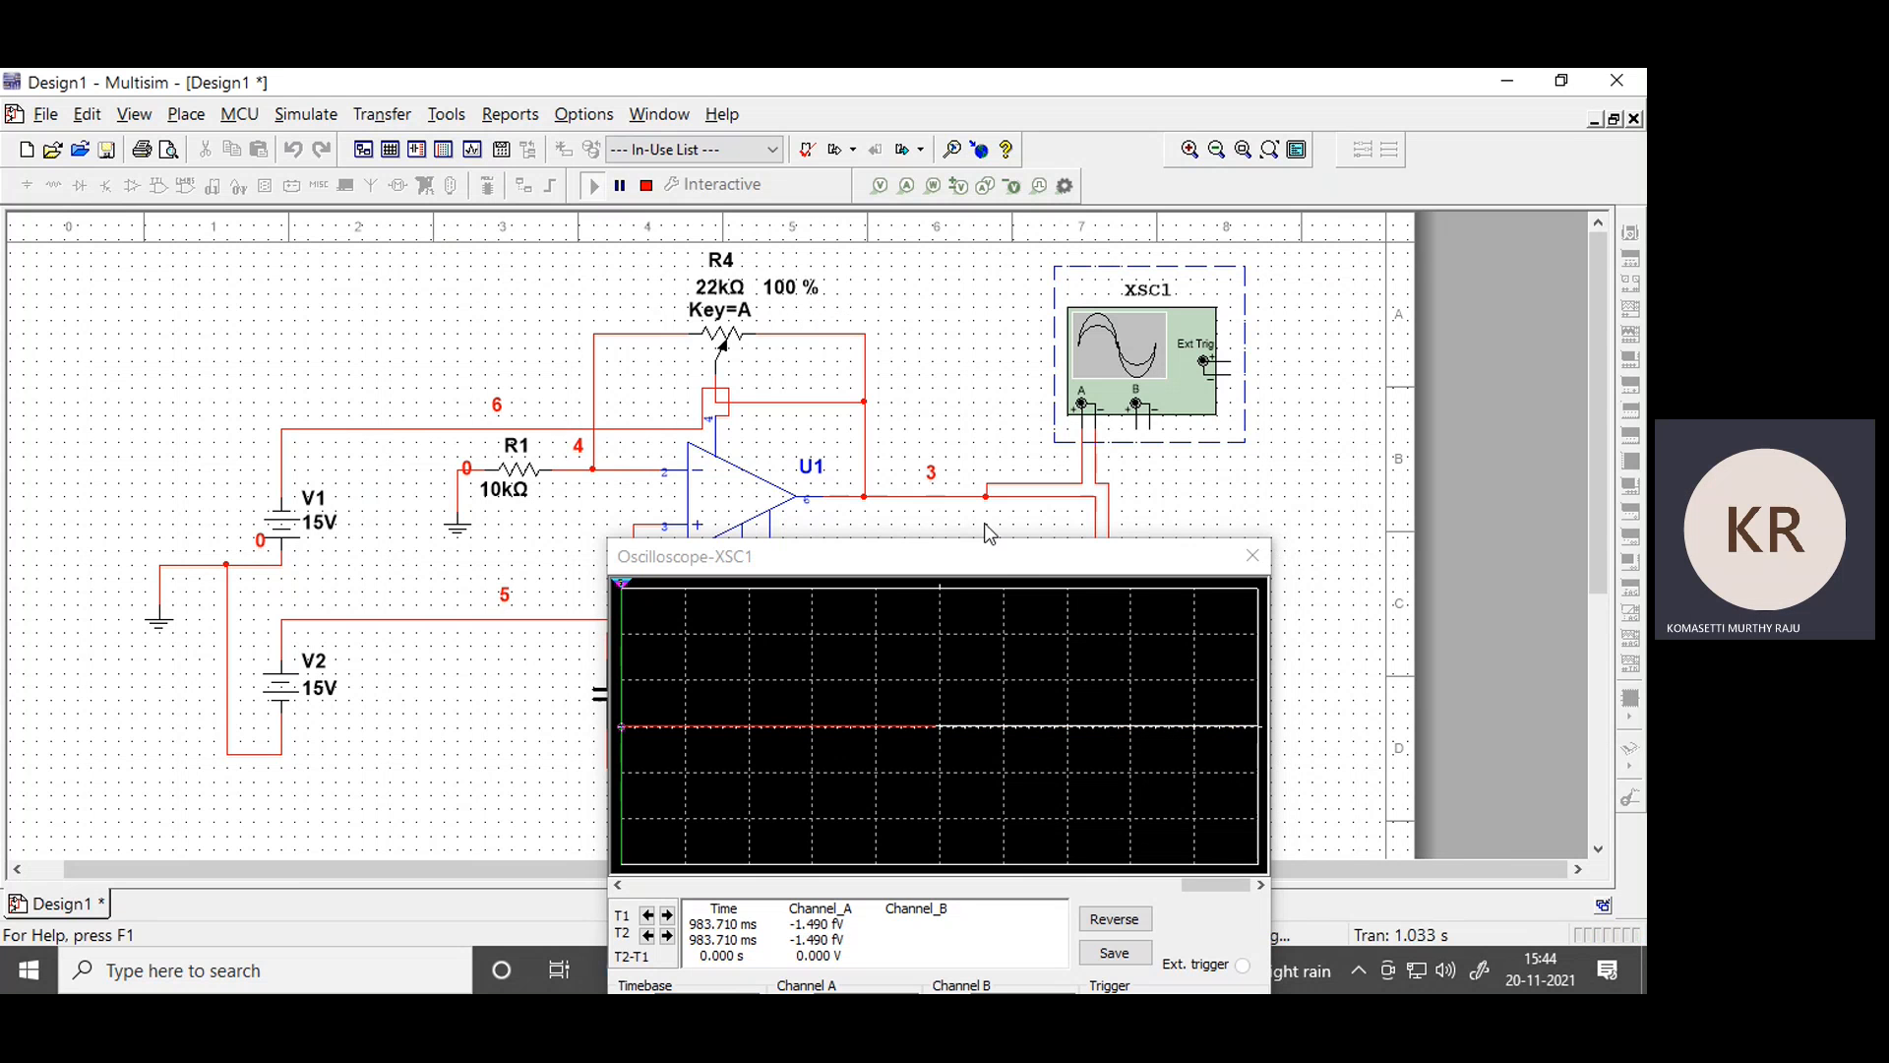
Set the oscilloscope trigger to Auto and the timebase scale to 2 ms/Div, keeping channel A at 10 V/Div.
click(1011, 557)
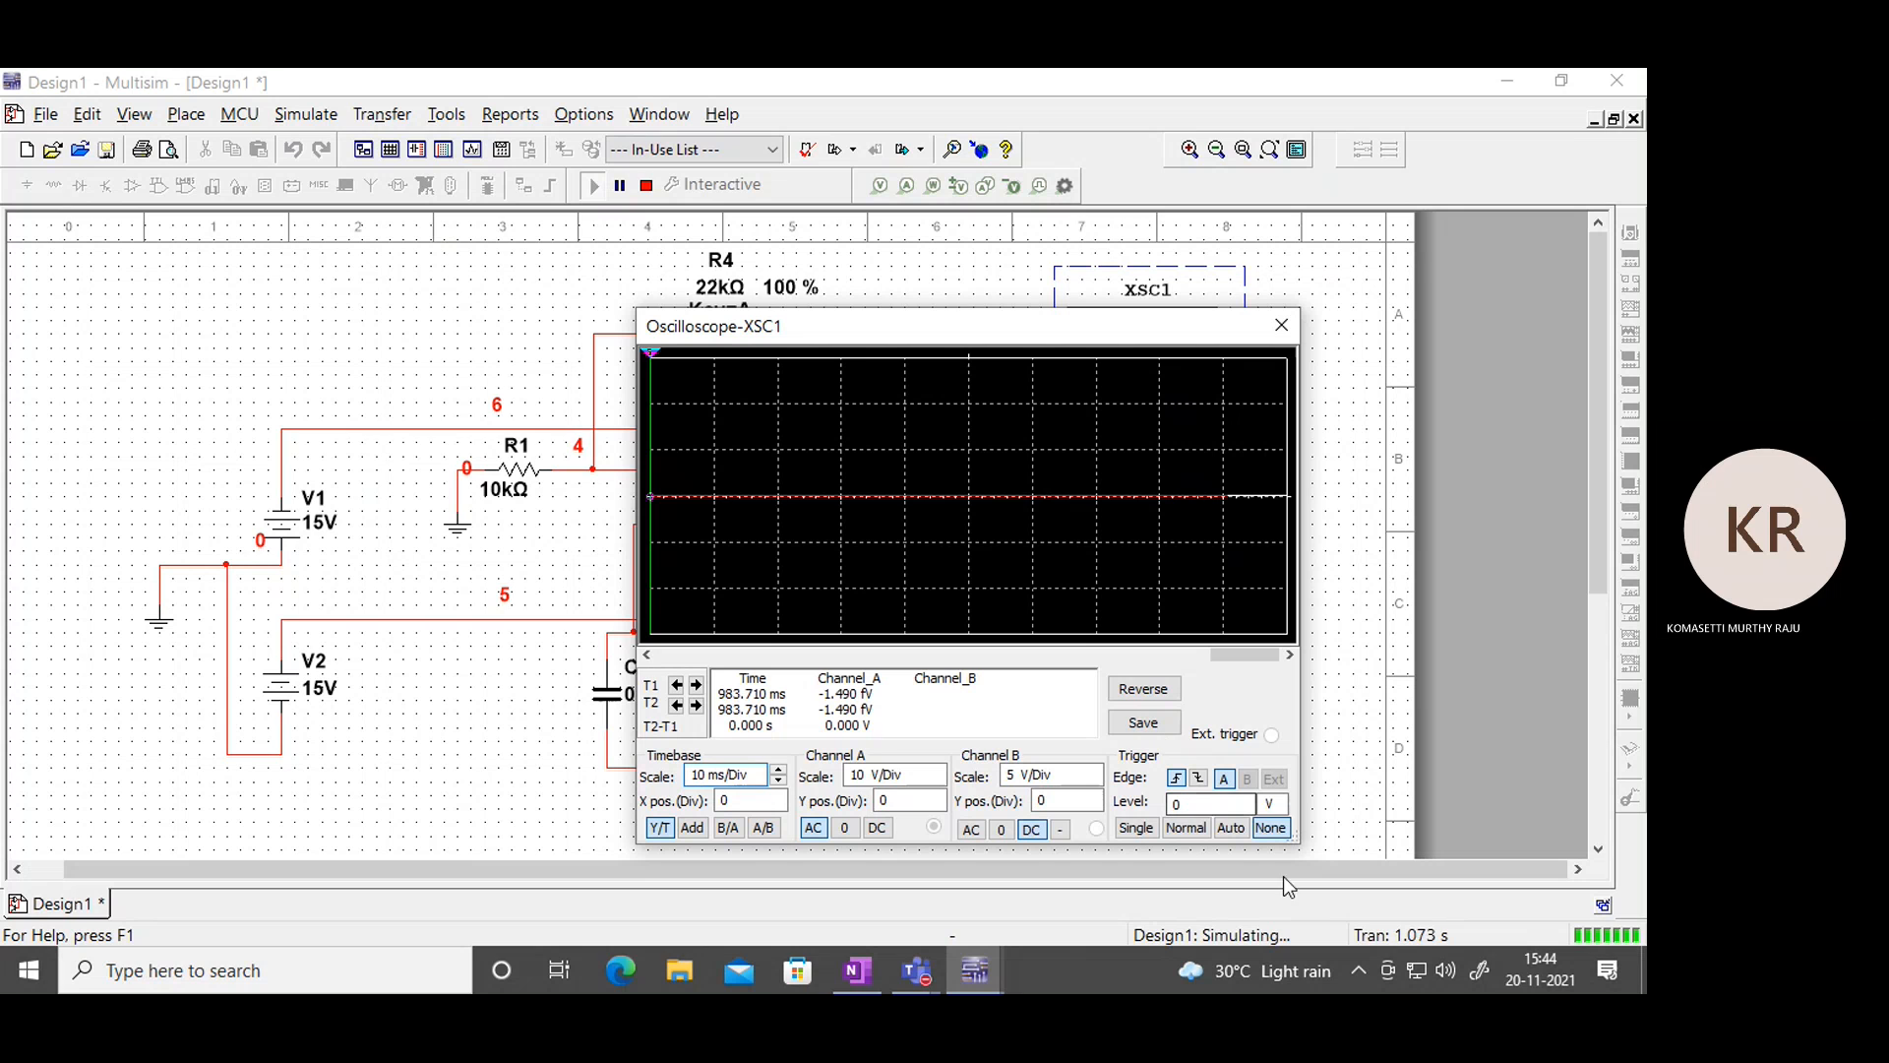
click(1230, 828)
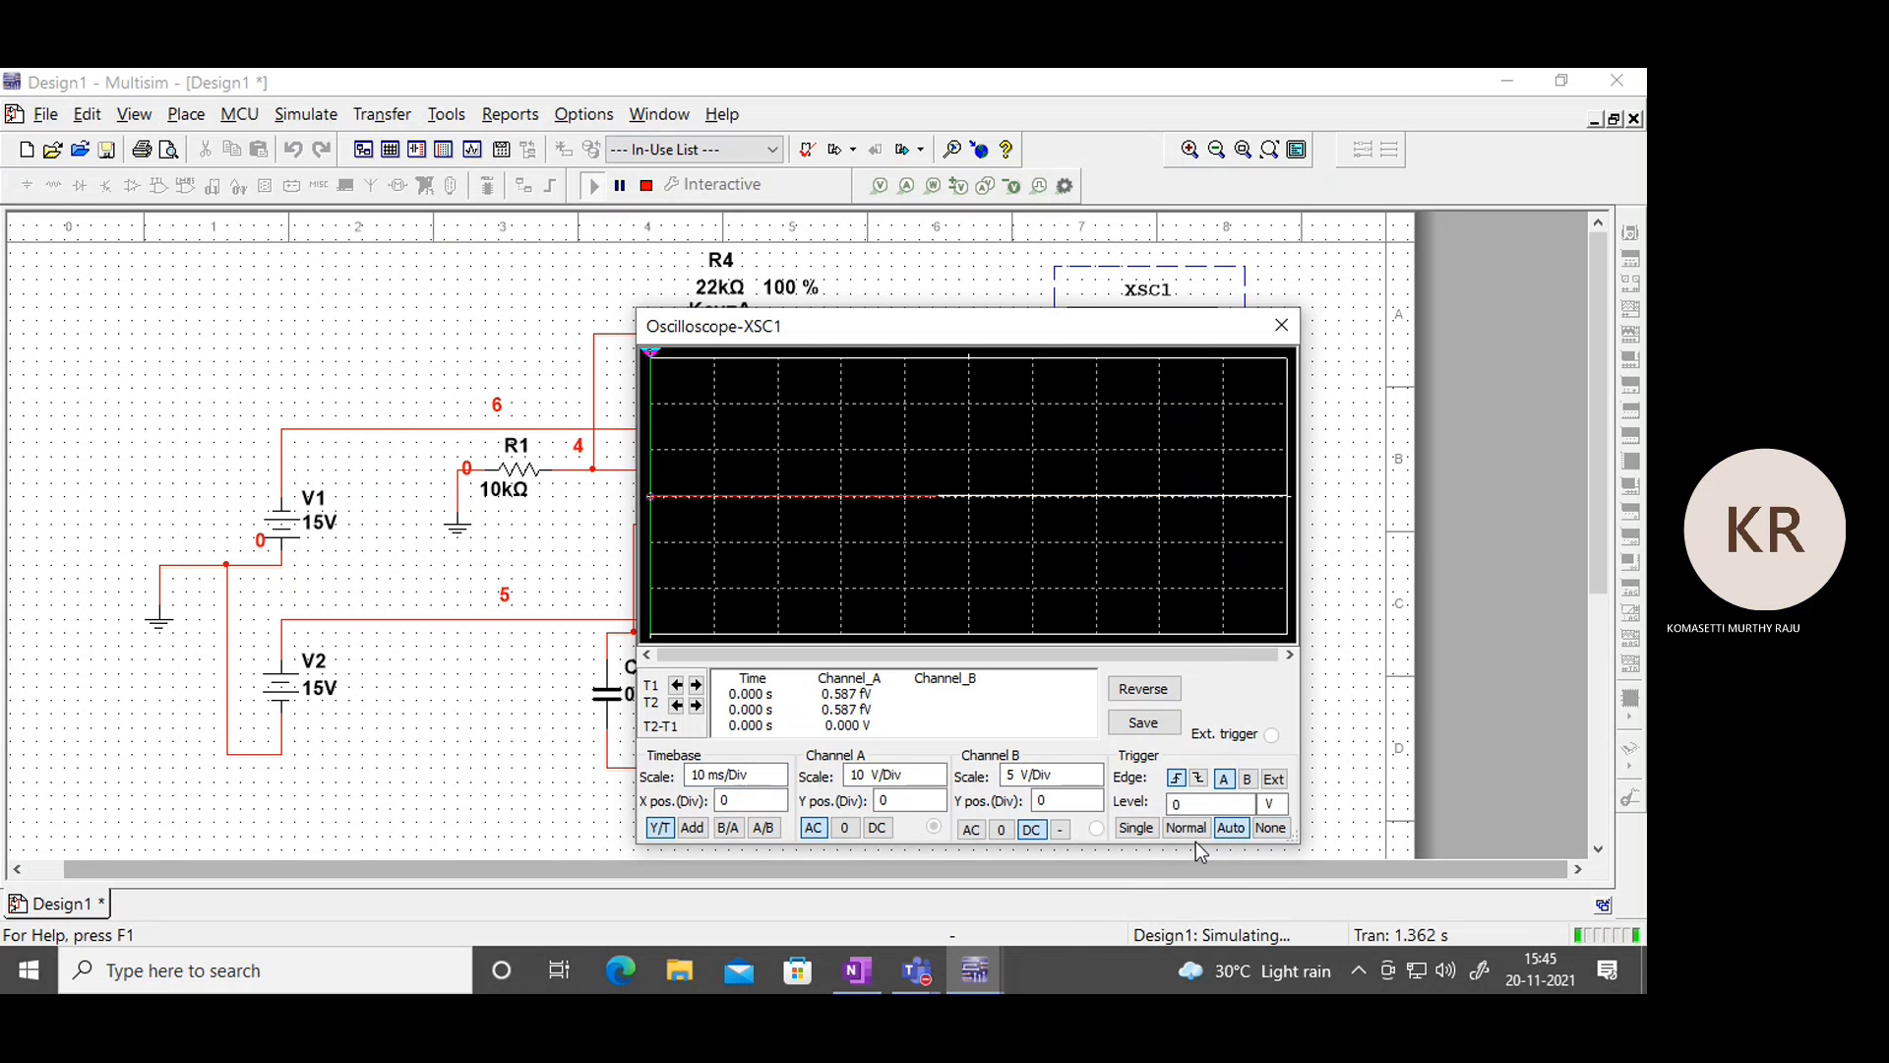
click(784, 782)
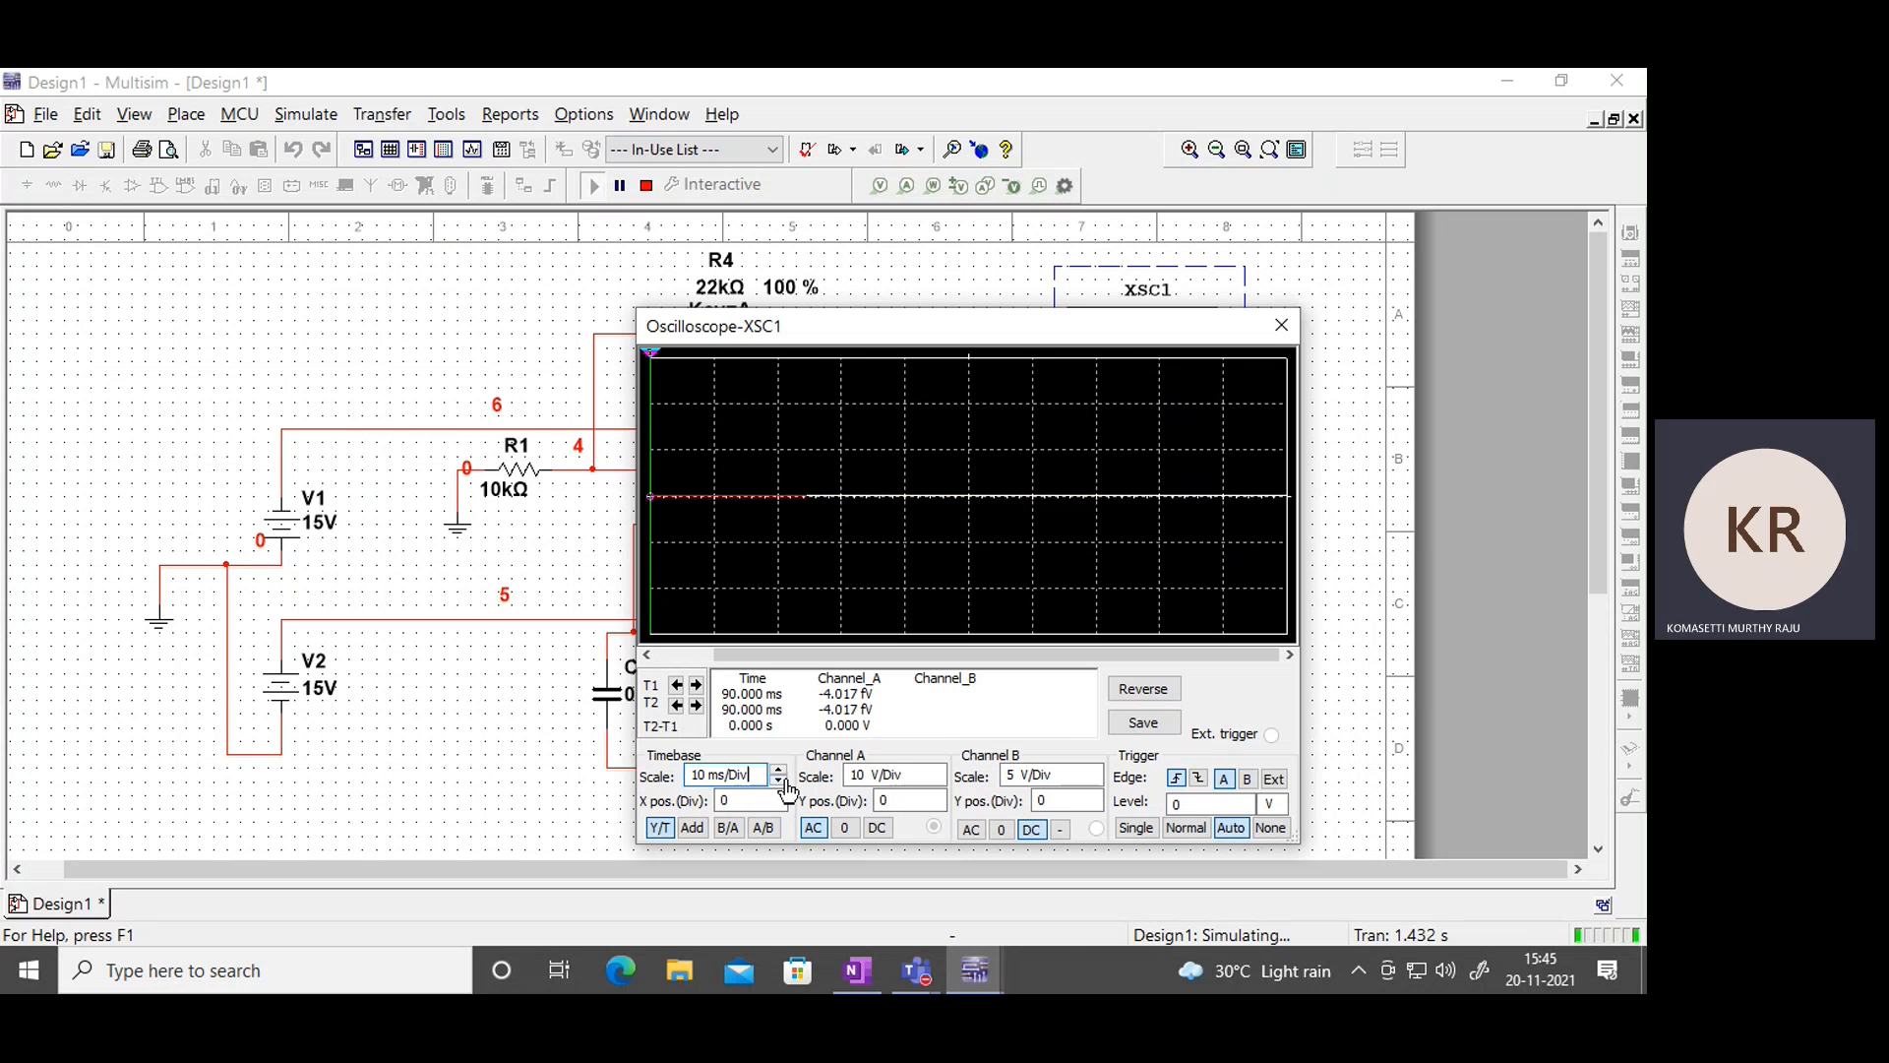
click(783, 783)
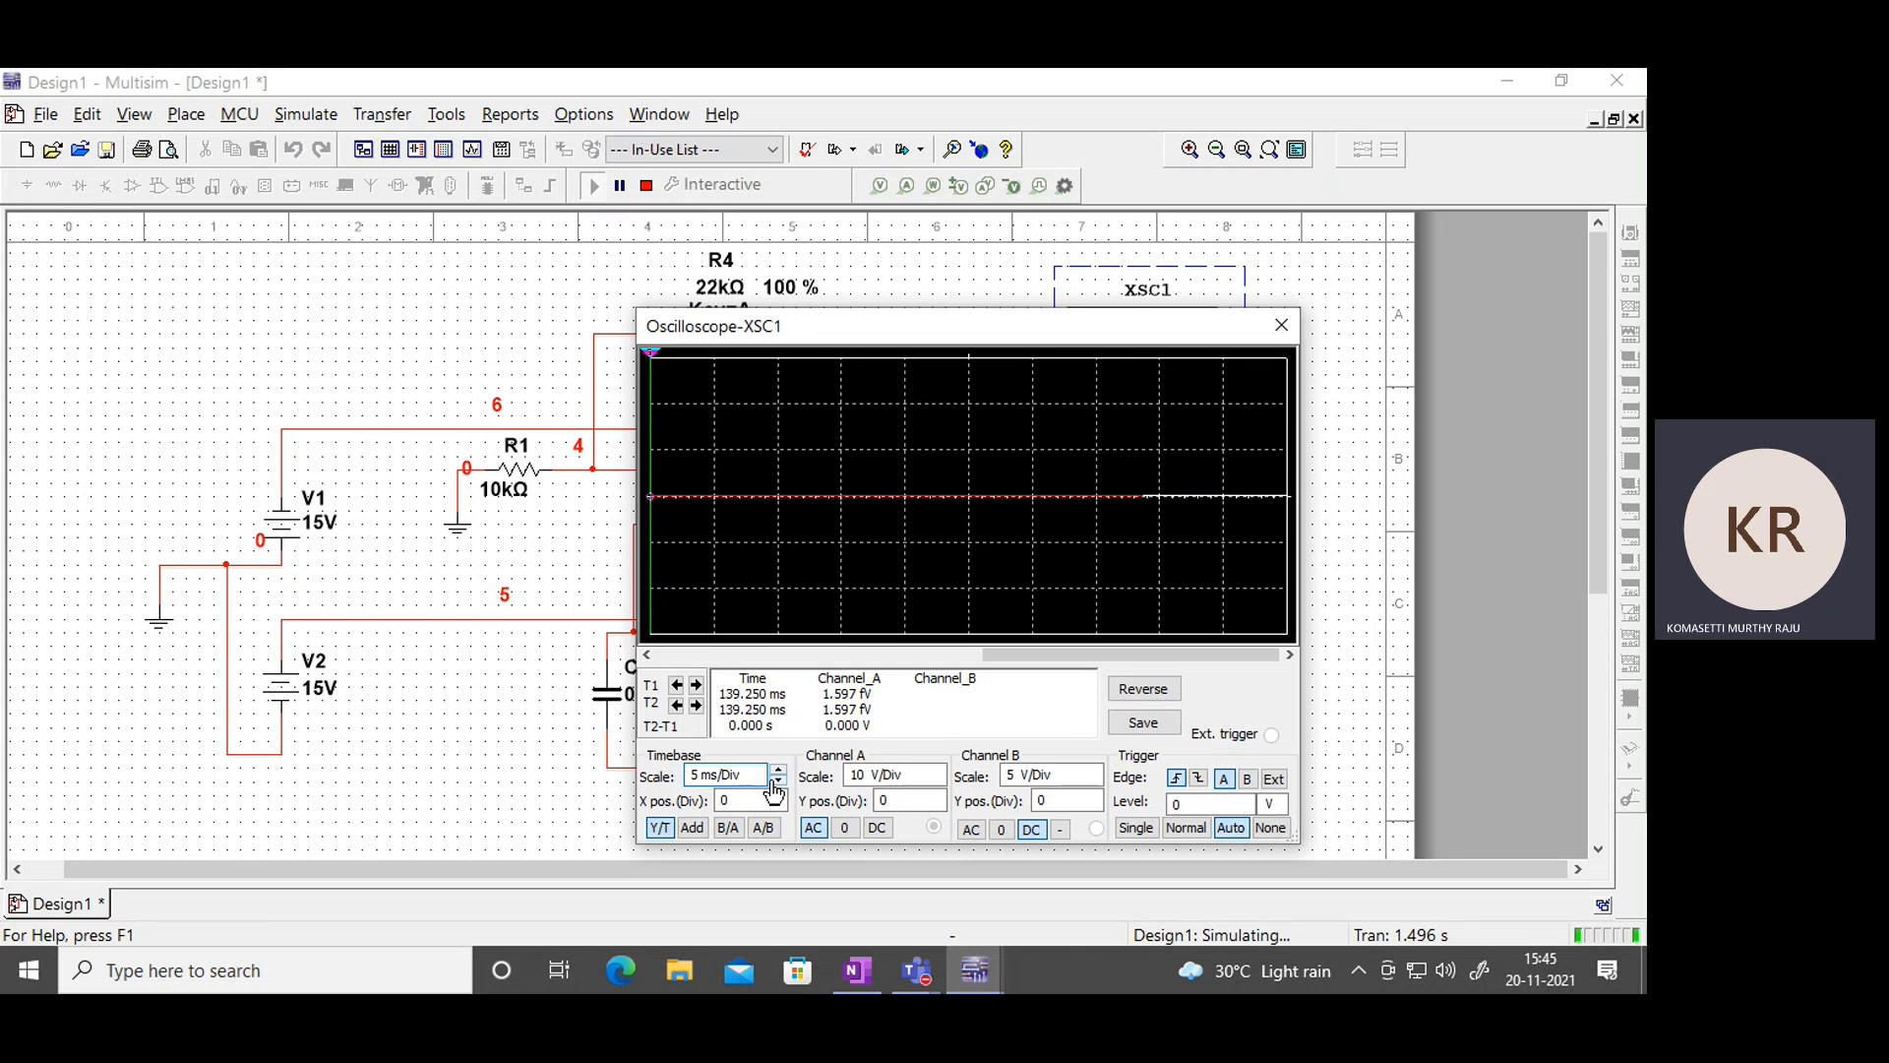
click(779, 784)
click(778, 785)
click(781, 777)
click(778, 774)
click(779, 773)
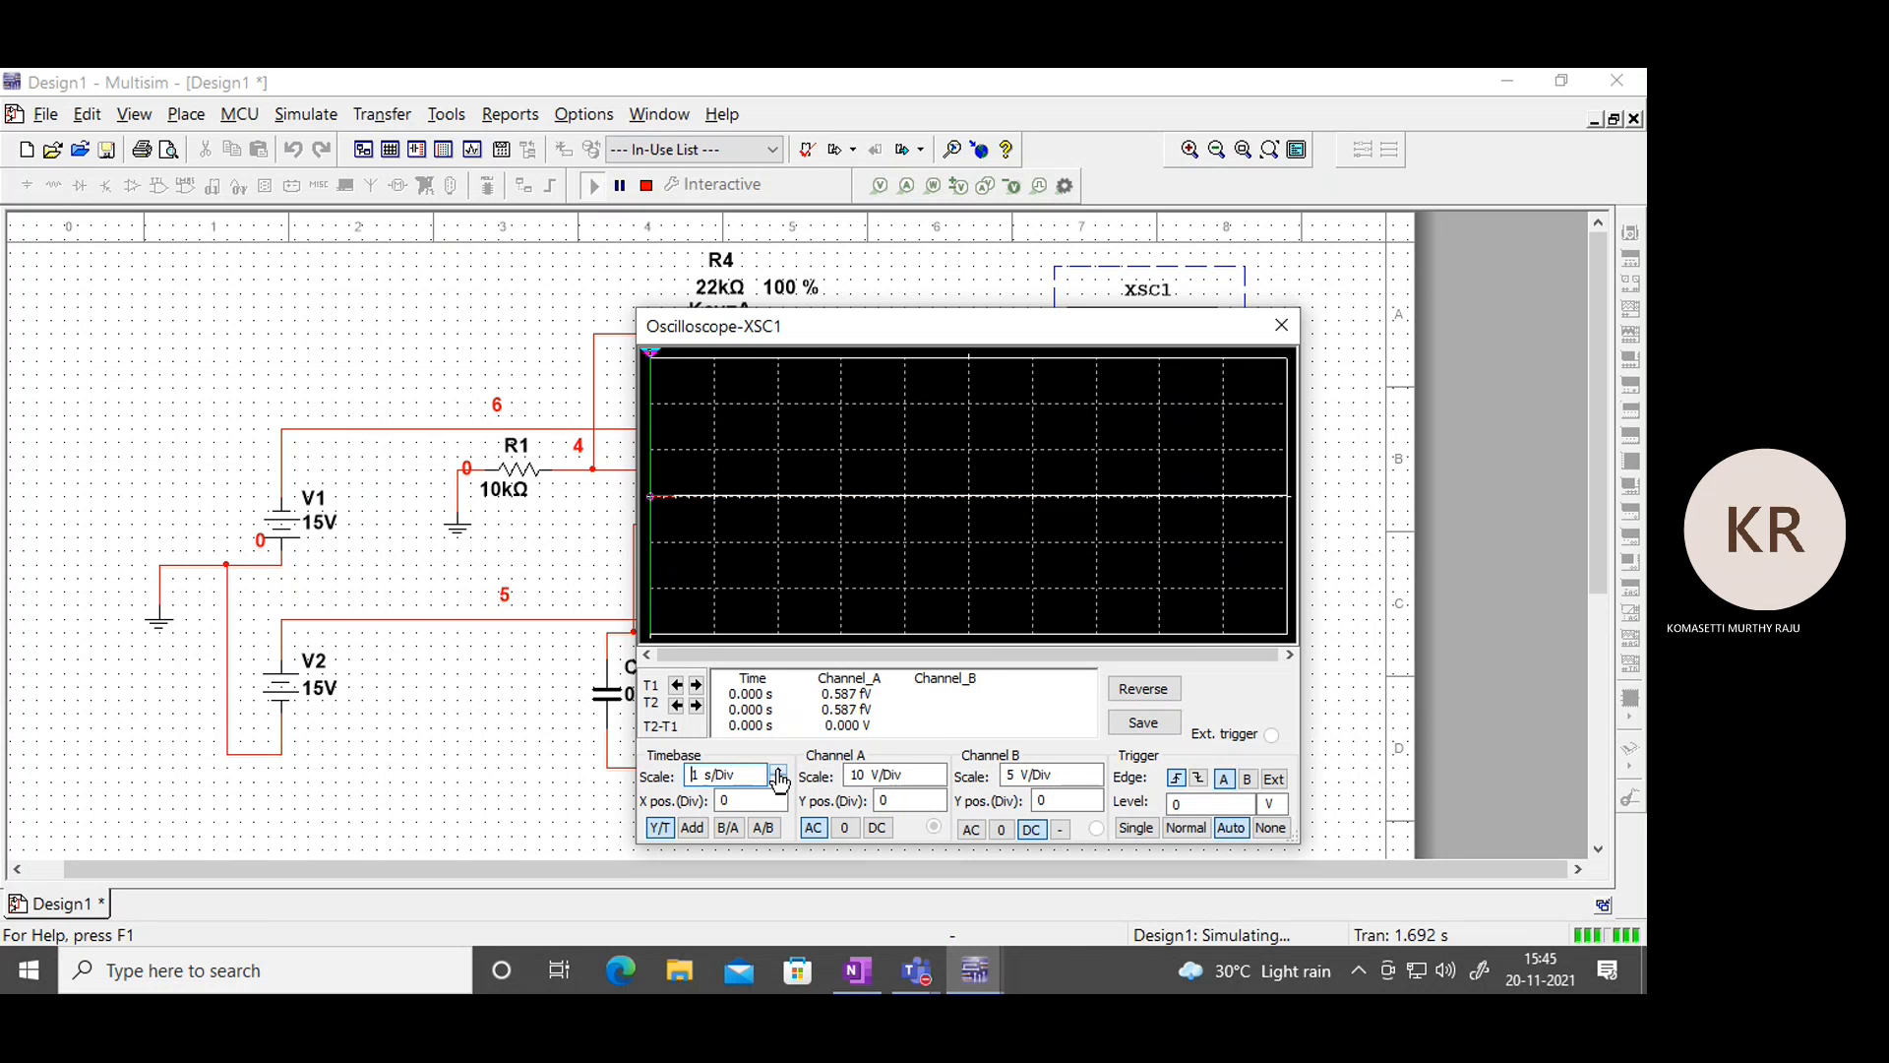
click(778, 784)
click(778, 784)
click(778, 784)
click(778, 784)
click(778, 784)
click(778, 784)
click(779, 785)
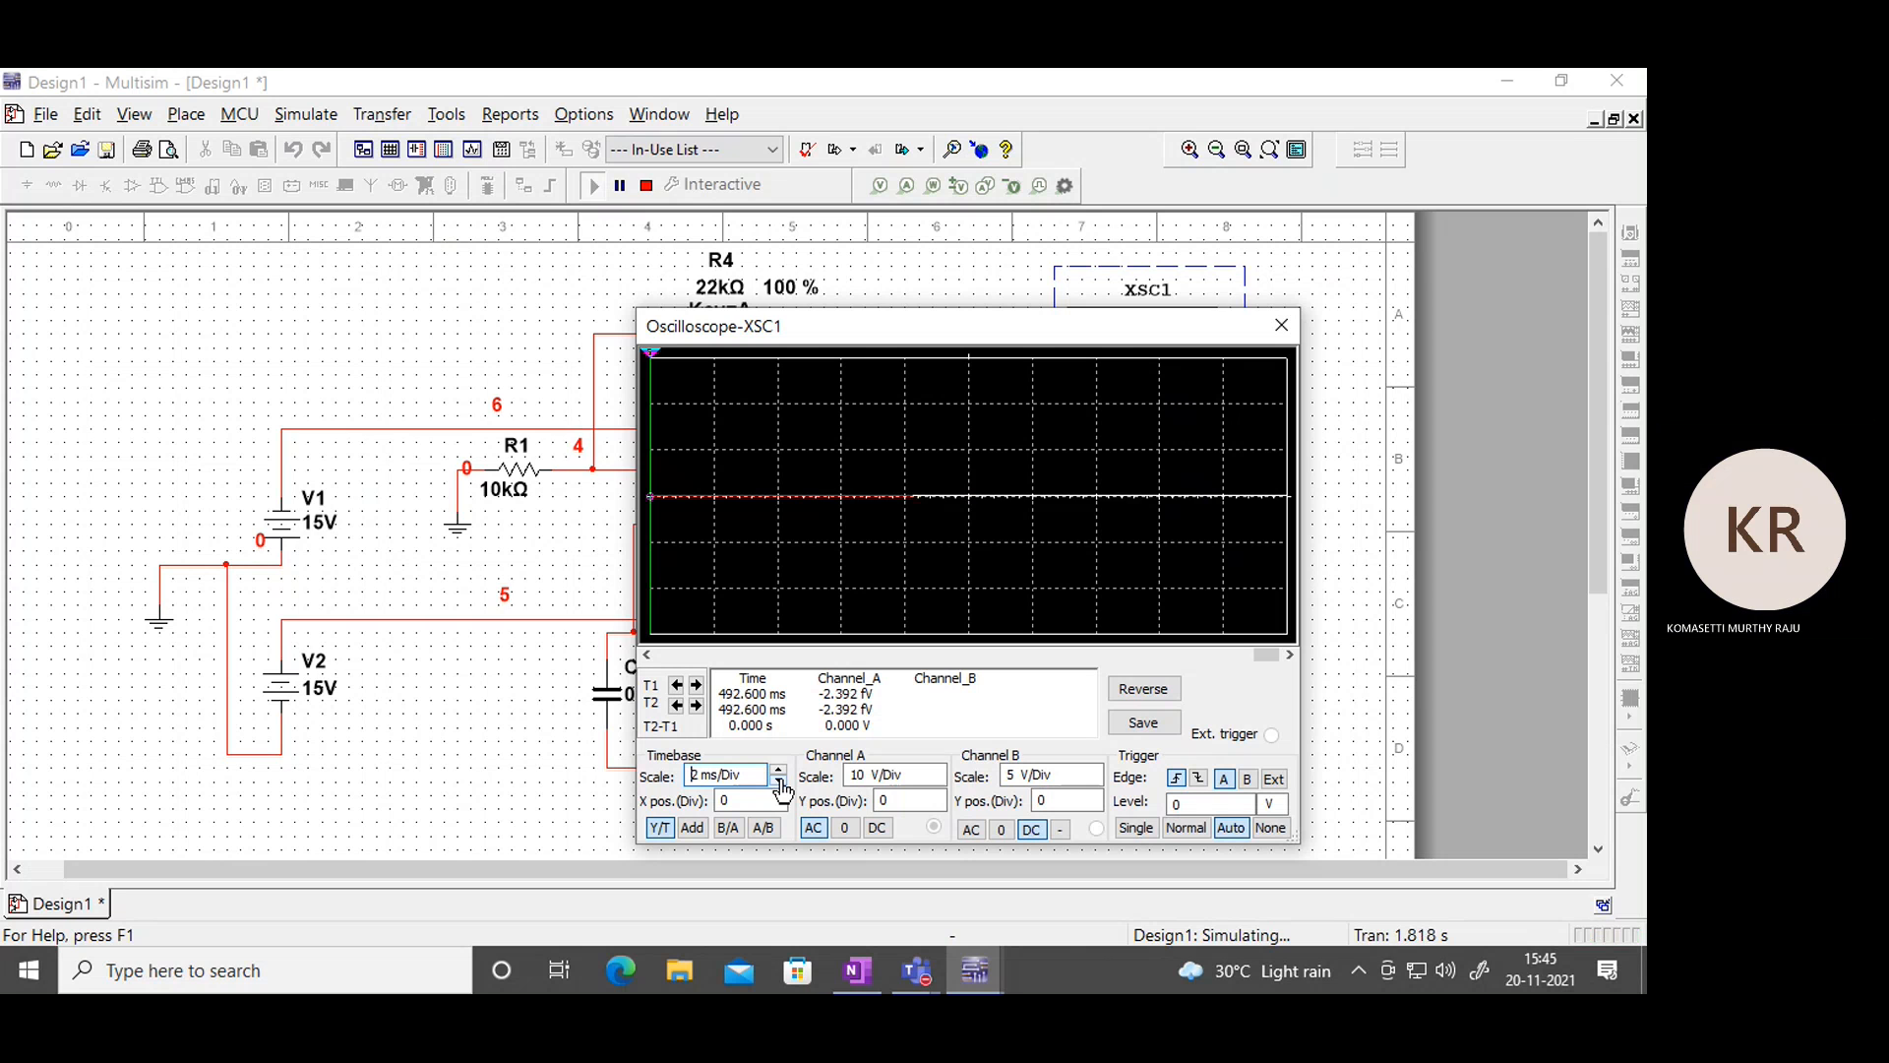
click(937, 782)
click(938, 772)
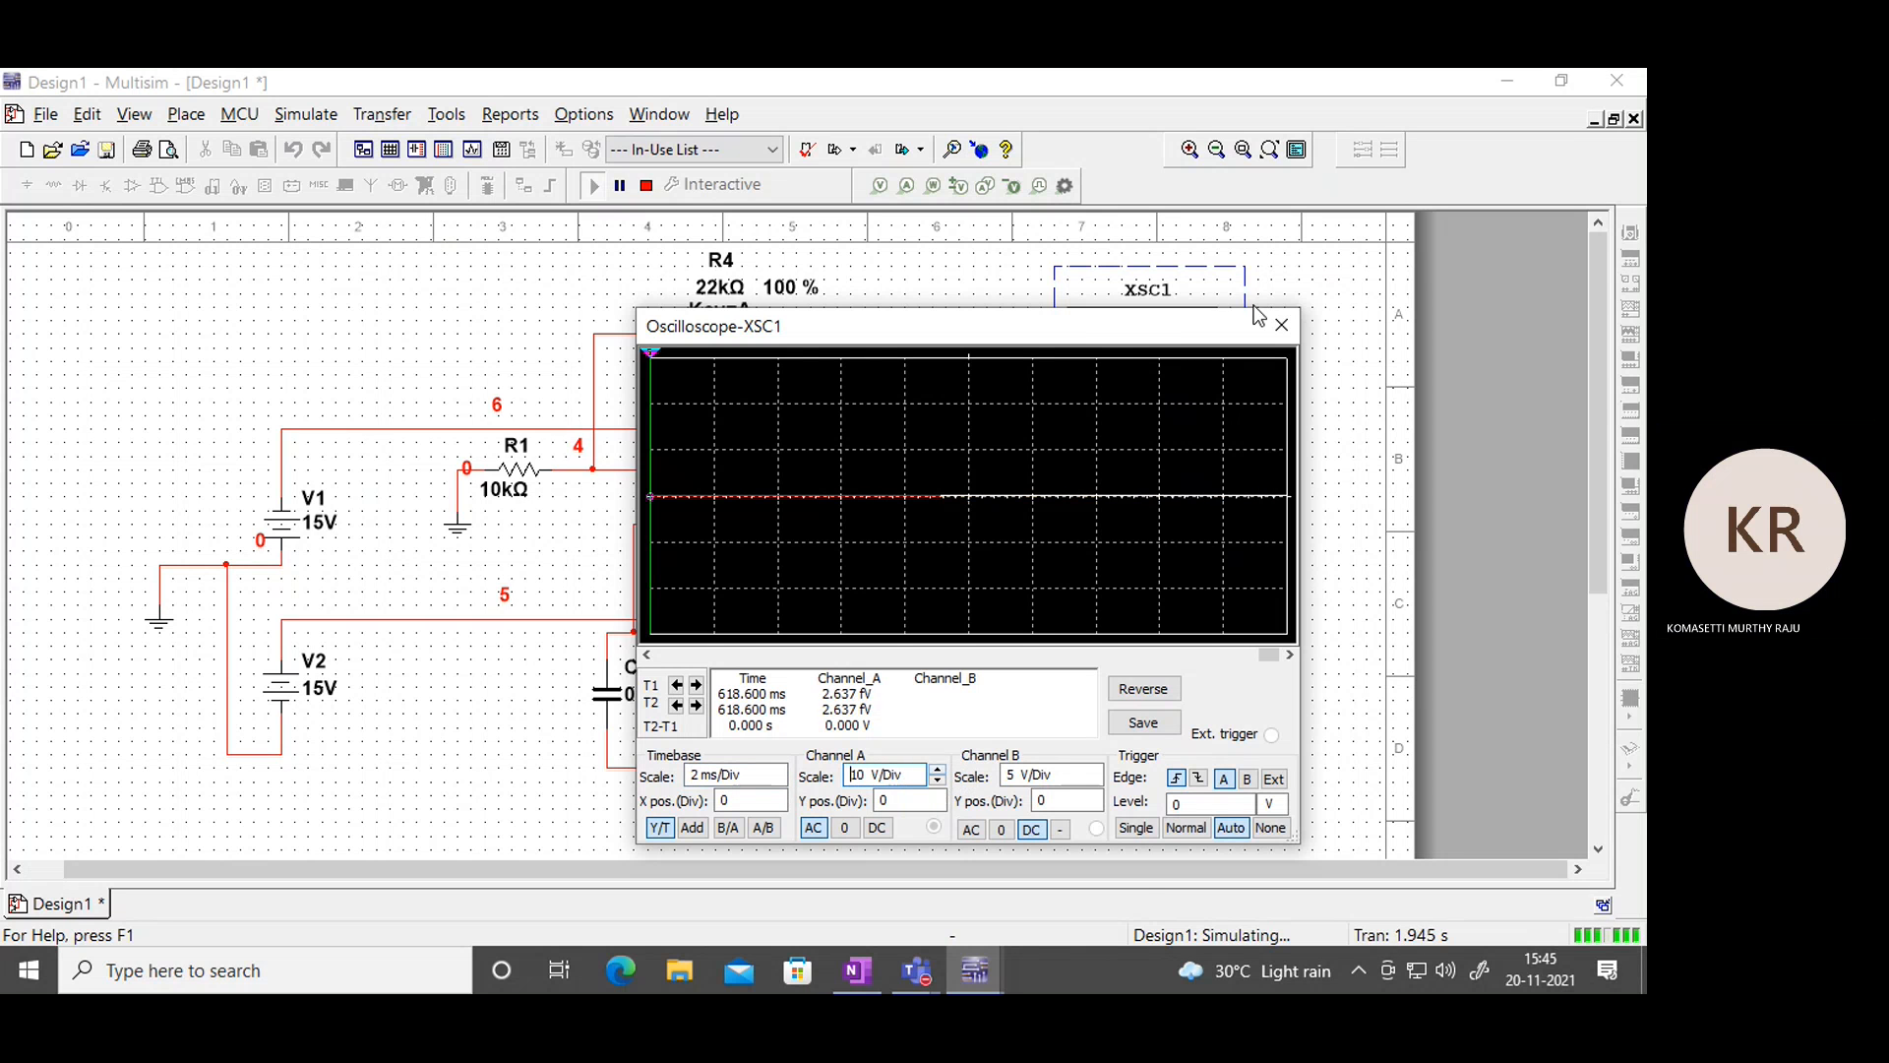
Move the oscilloscope window clear of the op-amp feedback path and set potentiometer R4 to 0 %.
drag(1100, 345, 1243, 478)
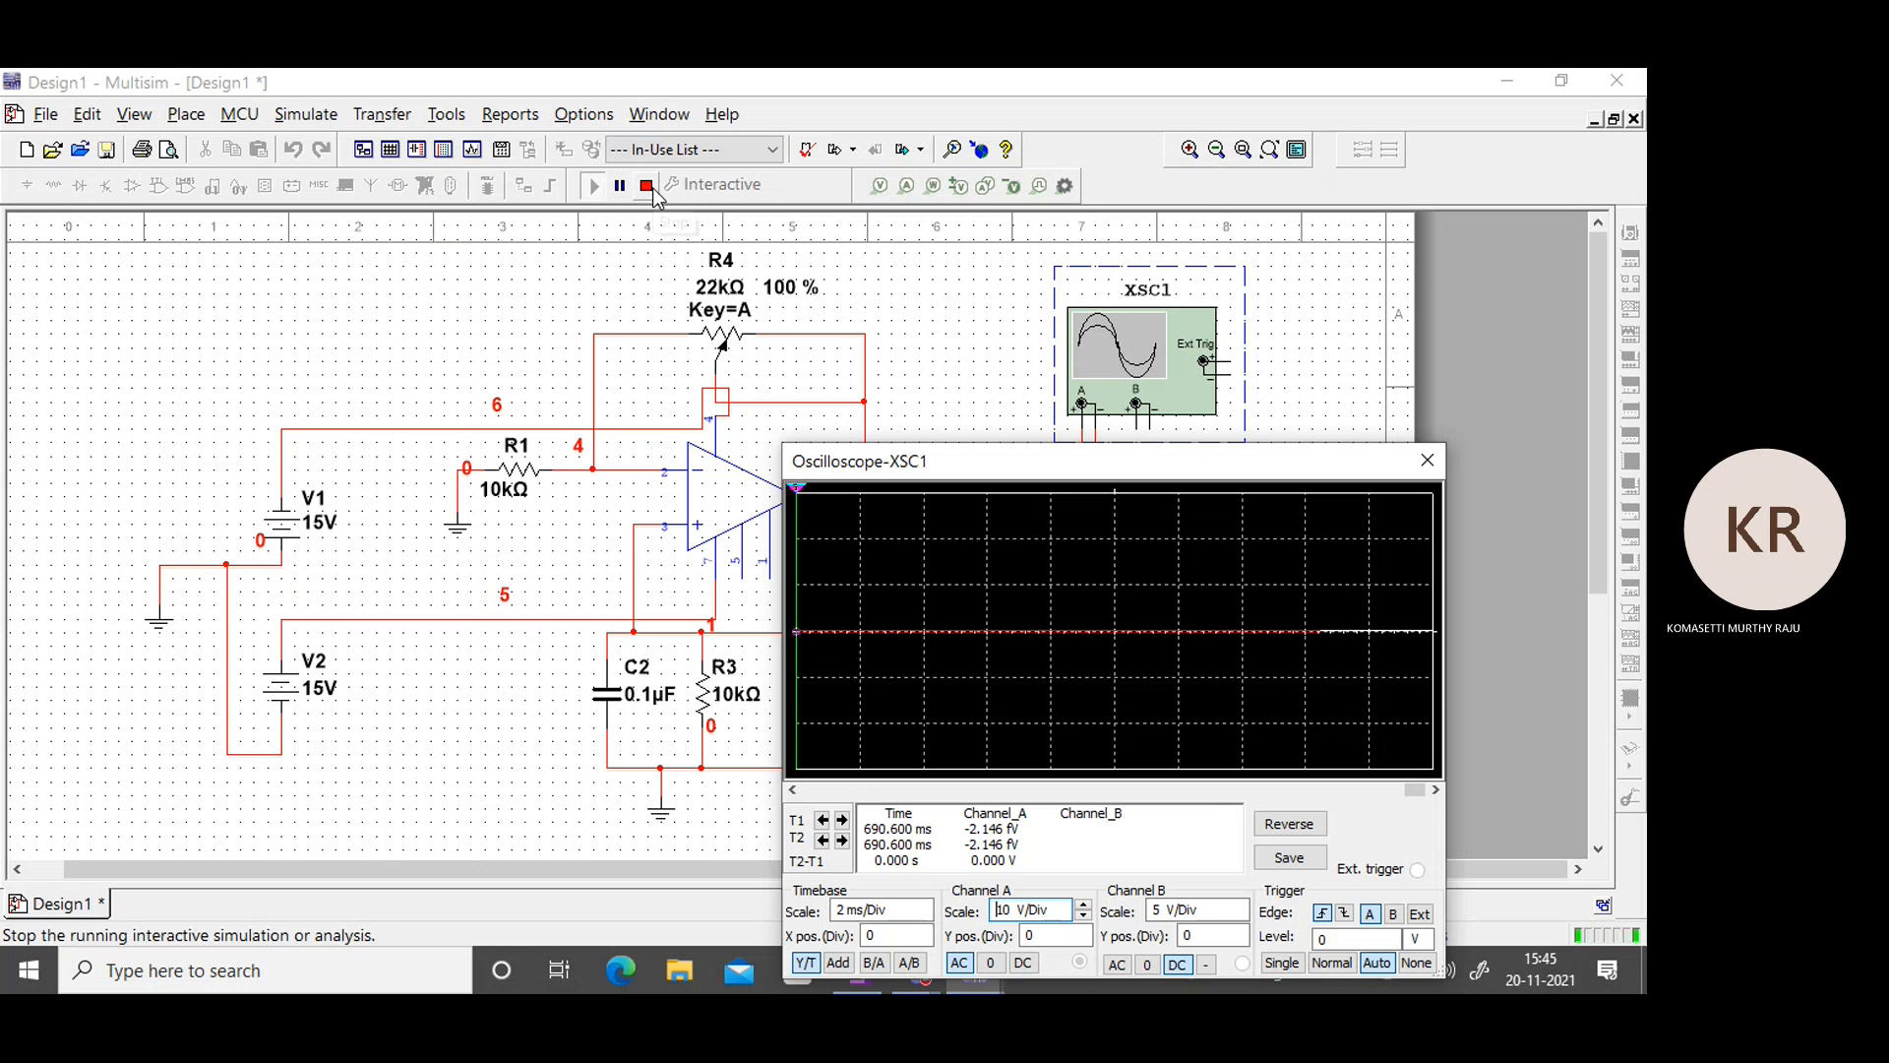
mouse_move(800, 335)
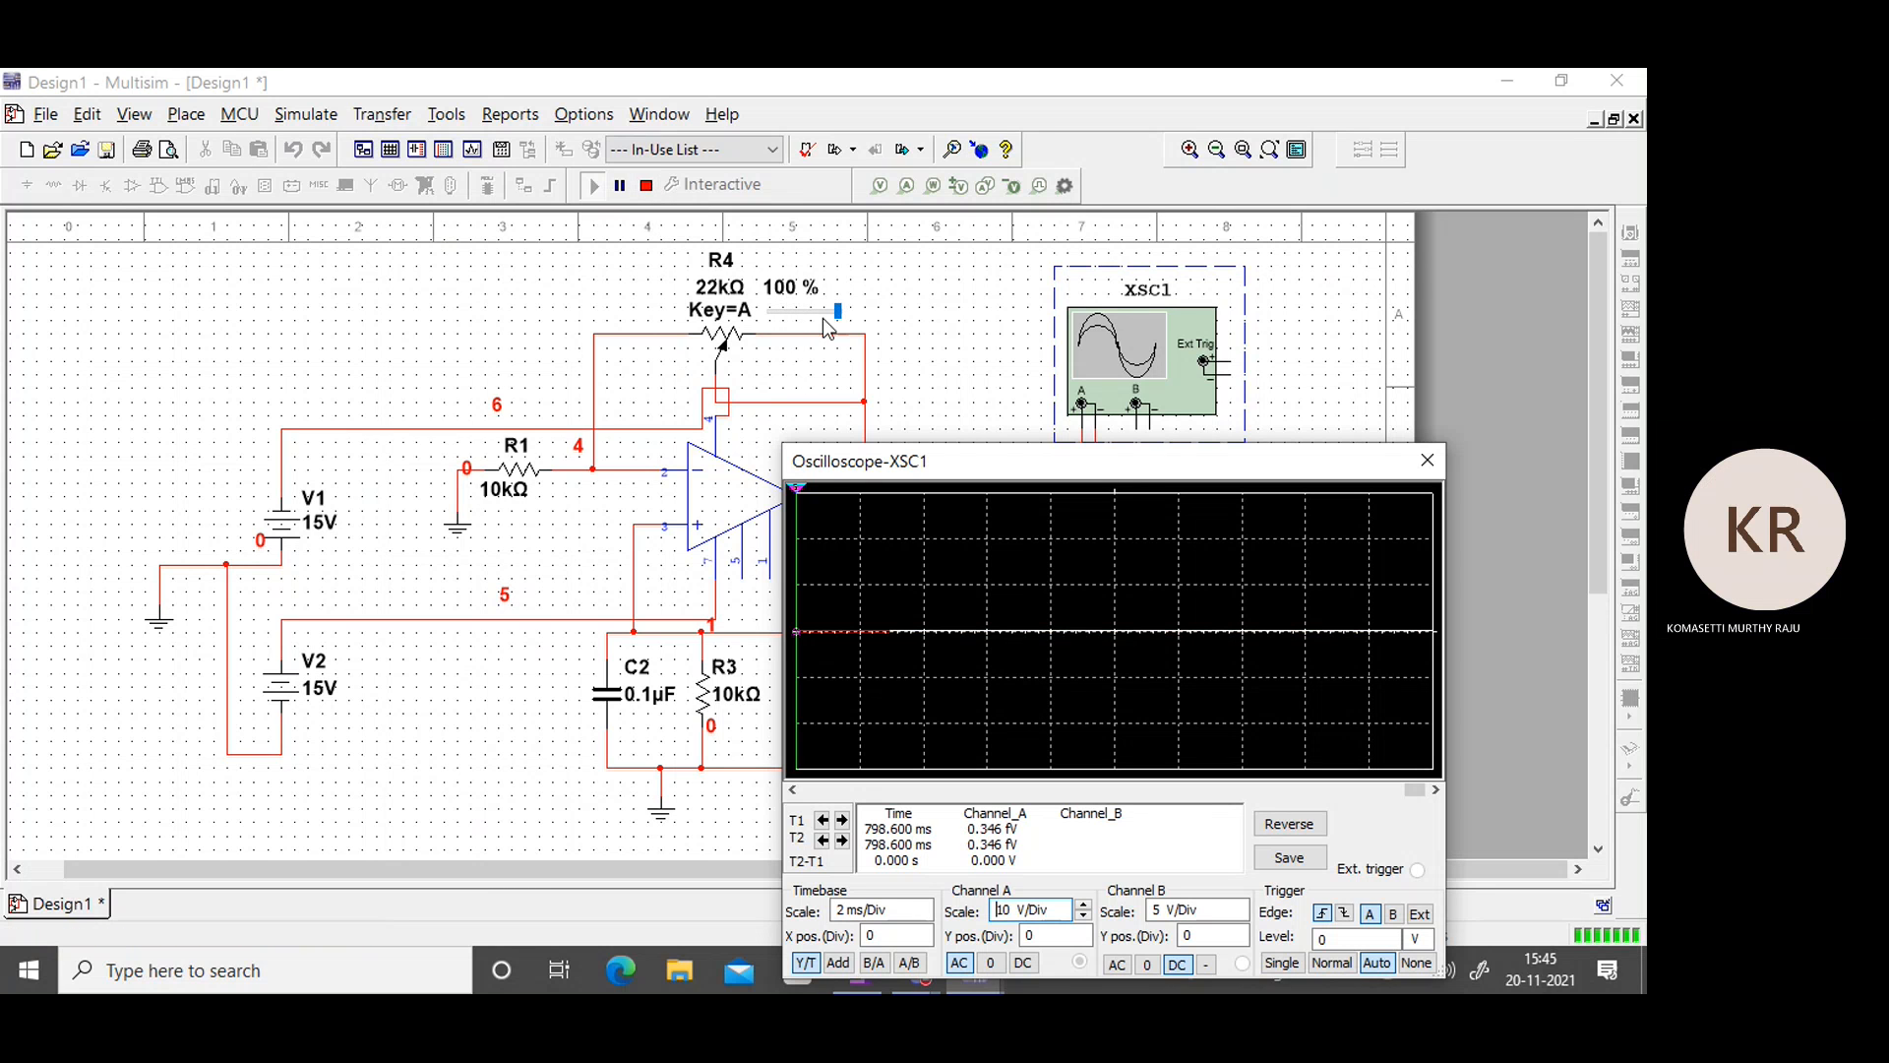
drag(837, 312, 766, 325)
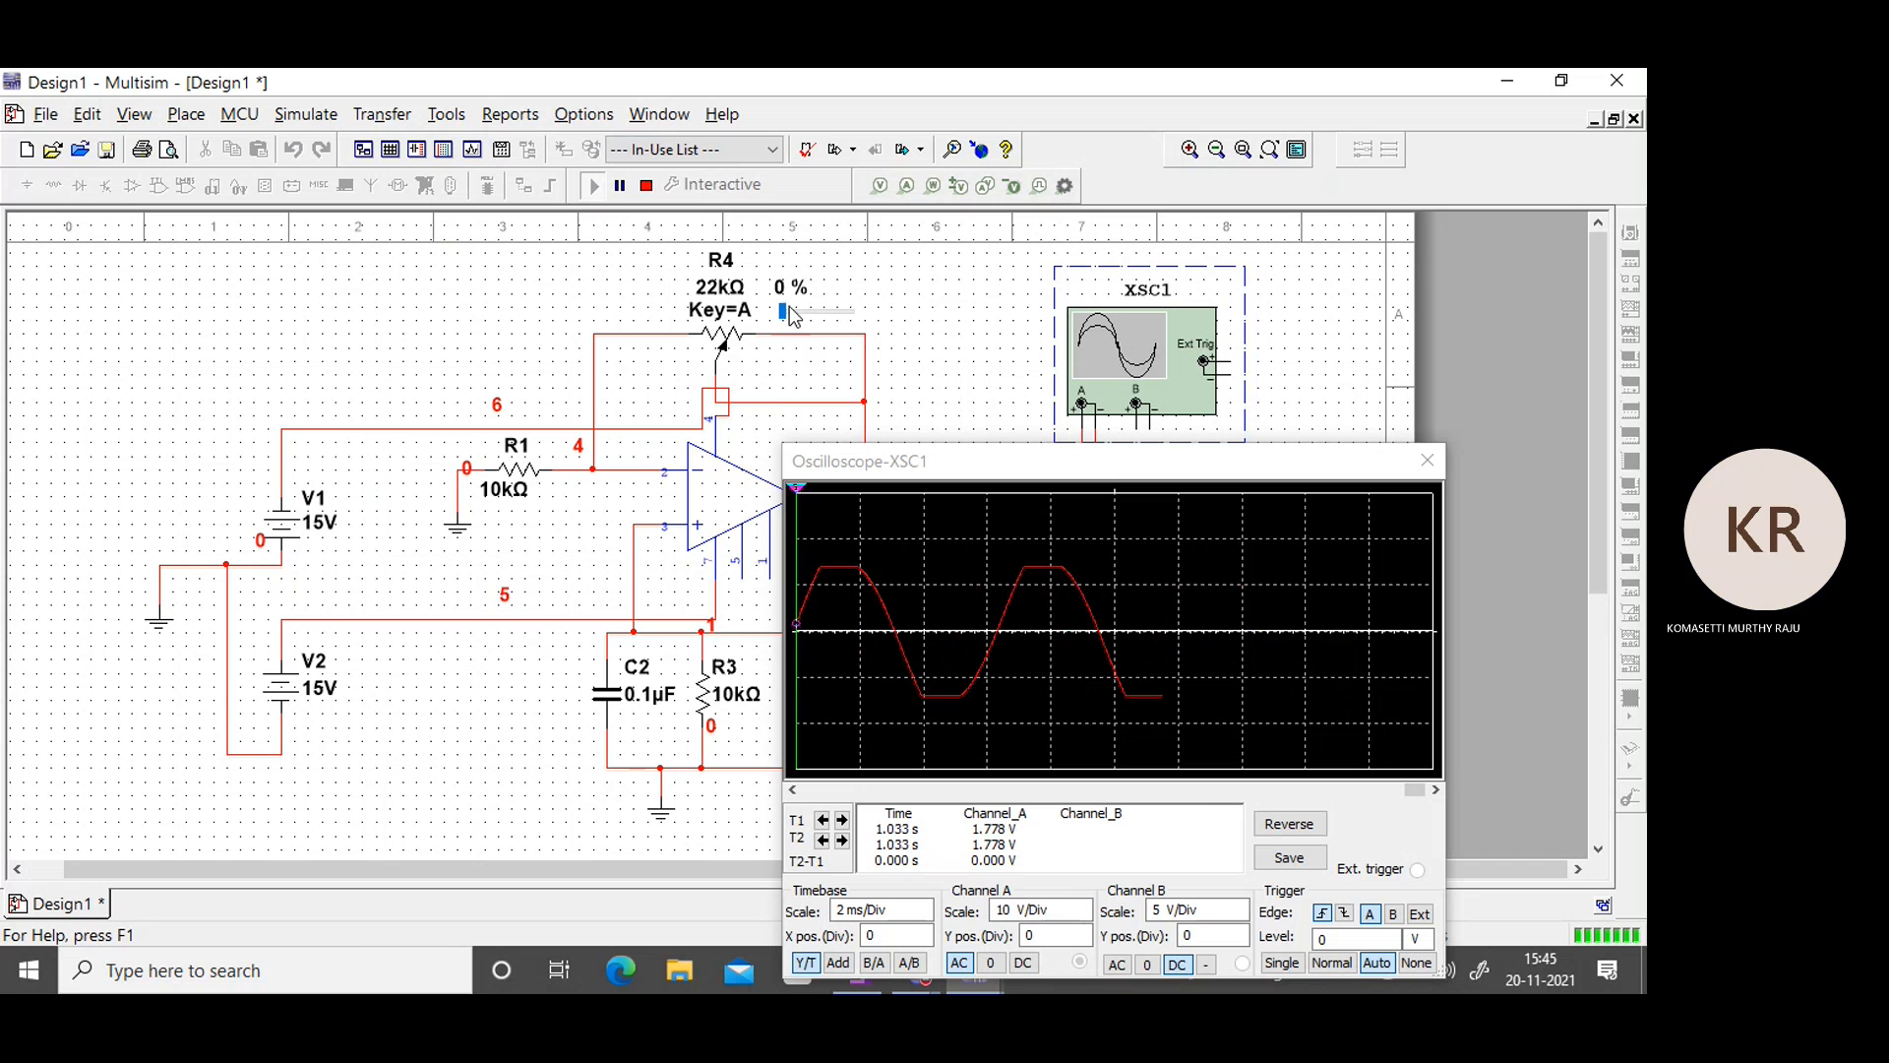
Stop the simulation and rewire R4's wiper from the output side to its left terminal, closing the oscilloscope window.
click(646, 187)
right_click(840, 413)
click(874, 421)
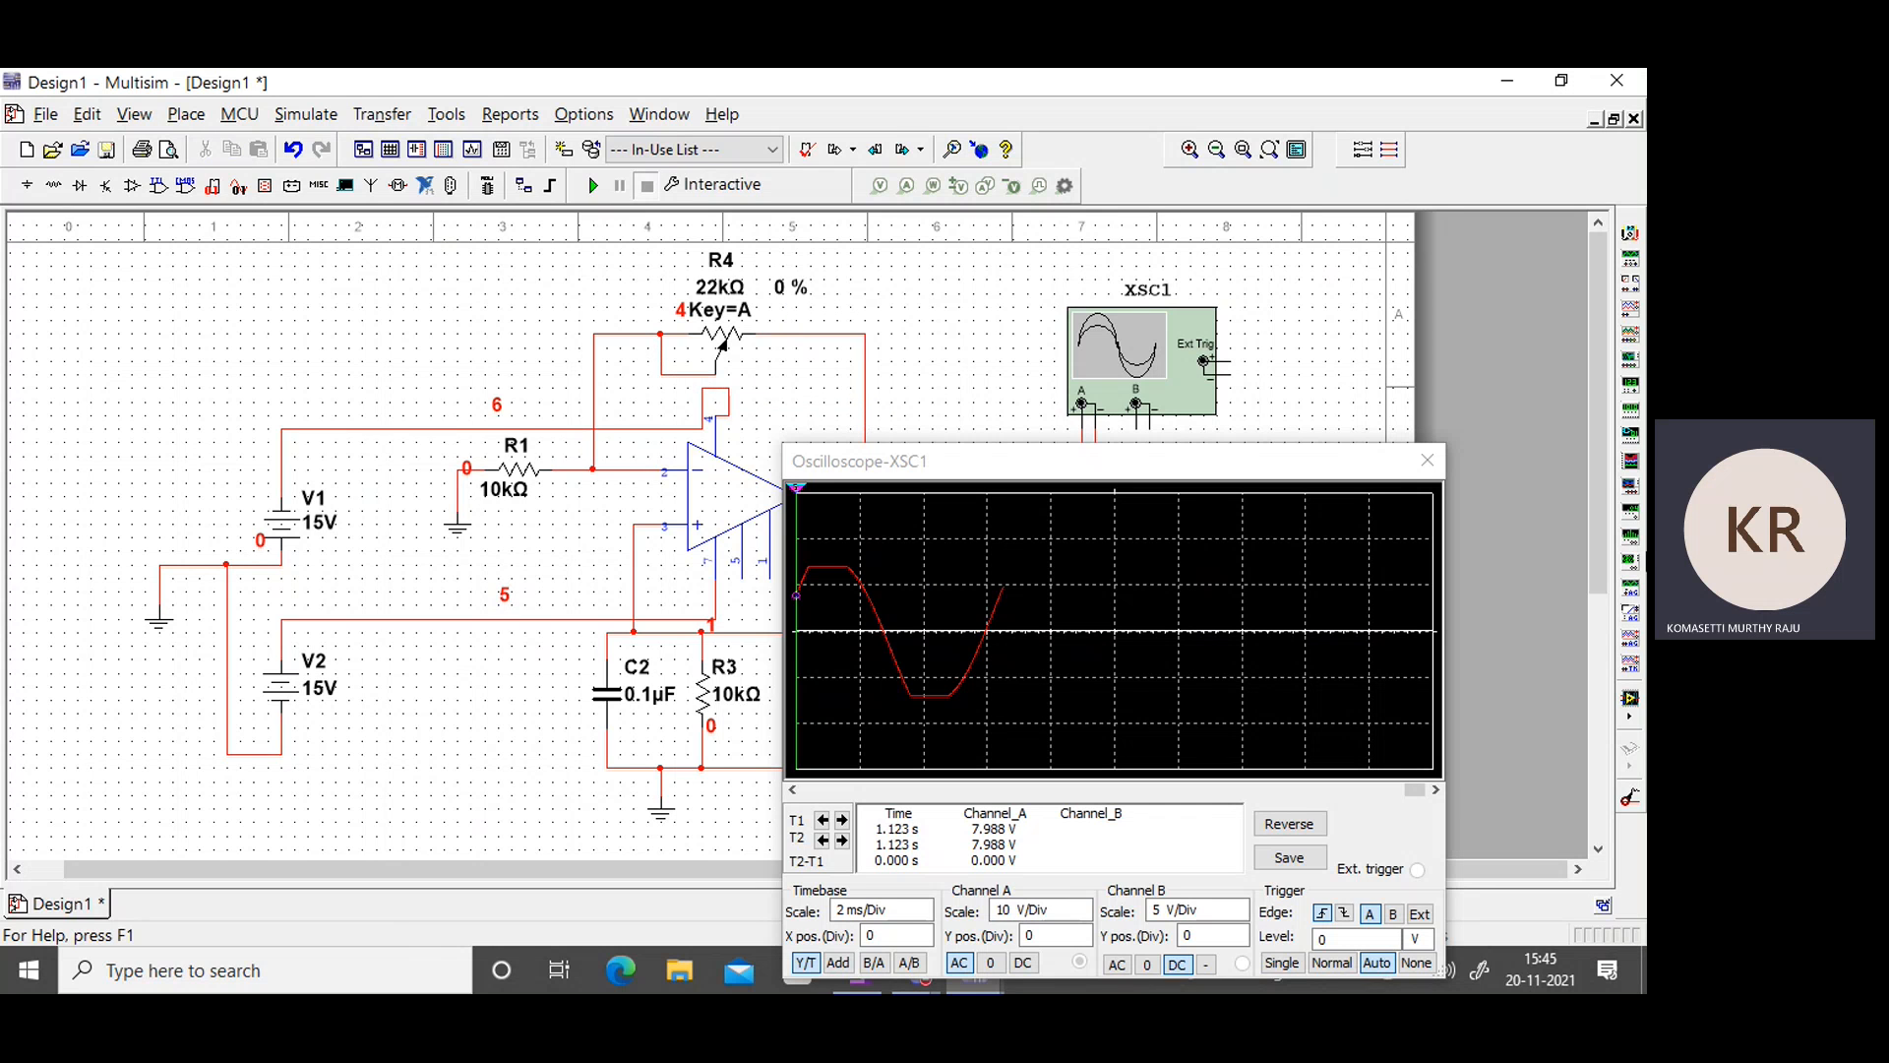
click(1427, 461)
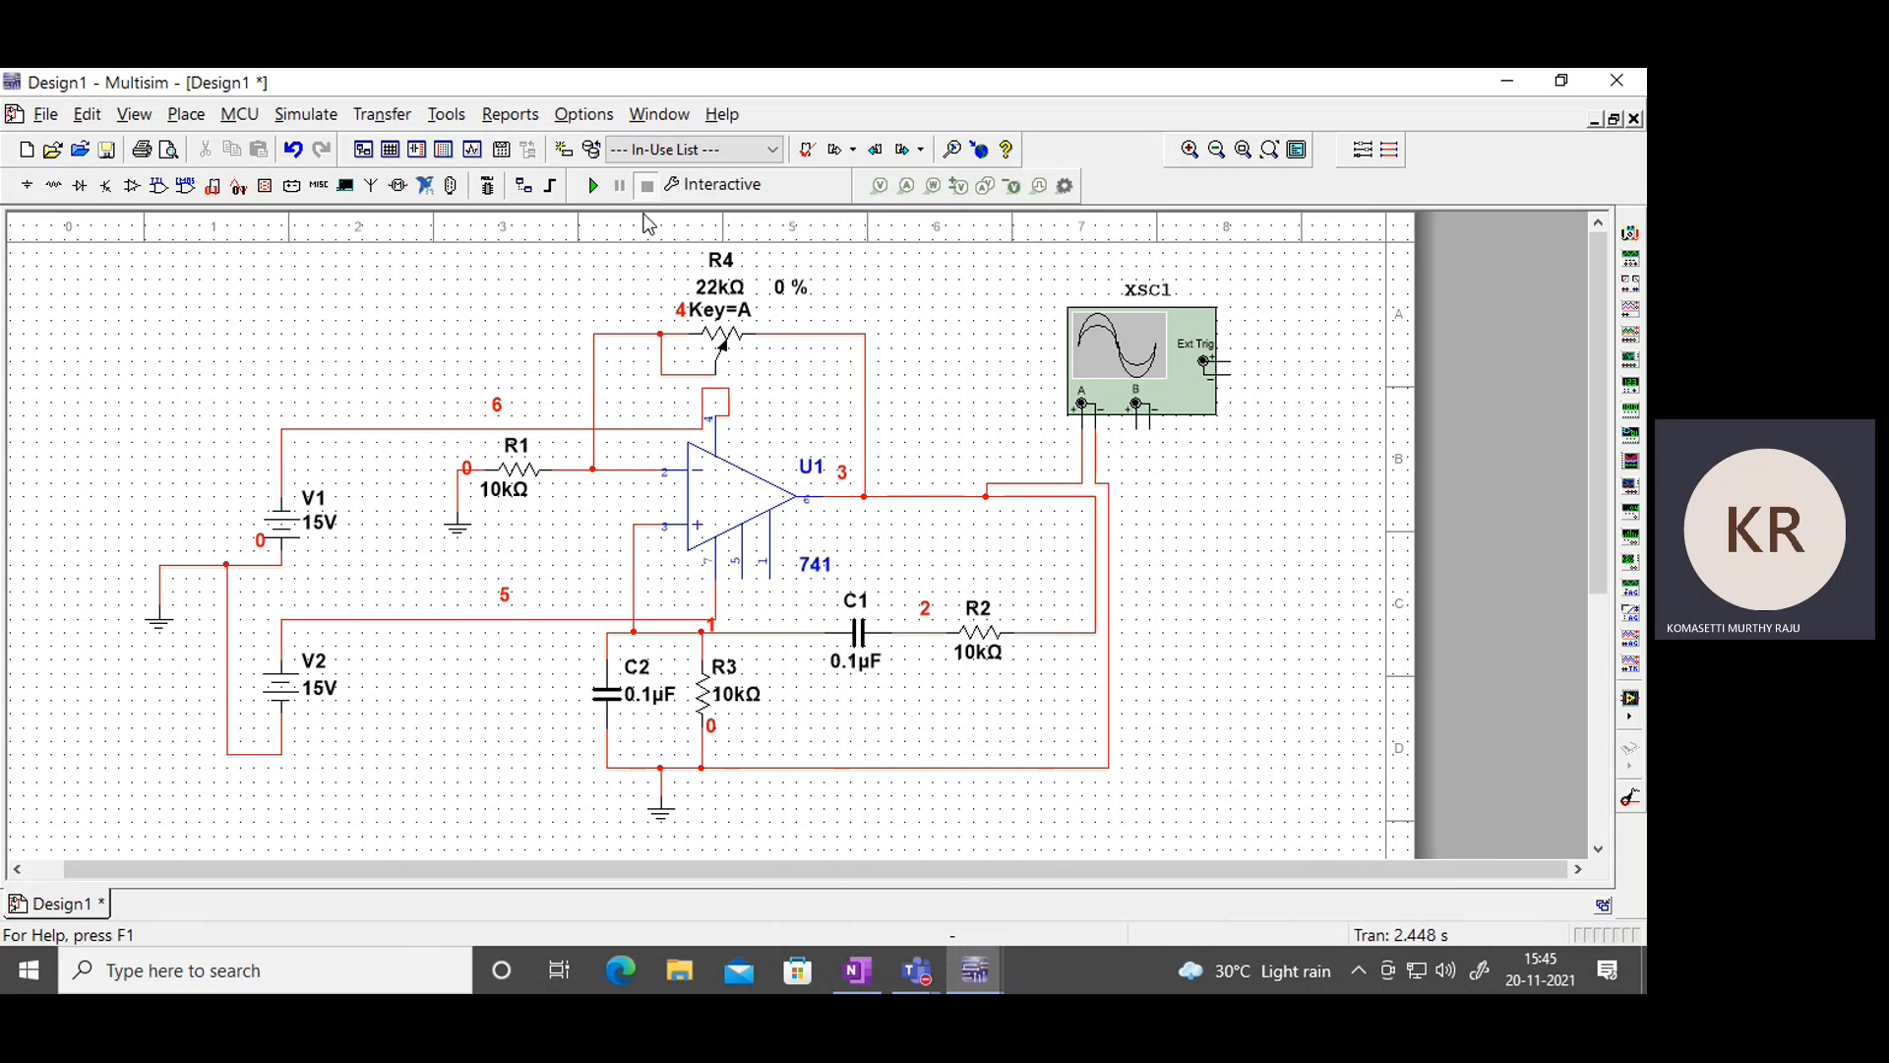
Run the simulation again with oscilloscope XSC1 open and set potentiometer R4 to 100 %.
click(593, 187)
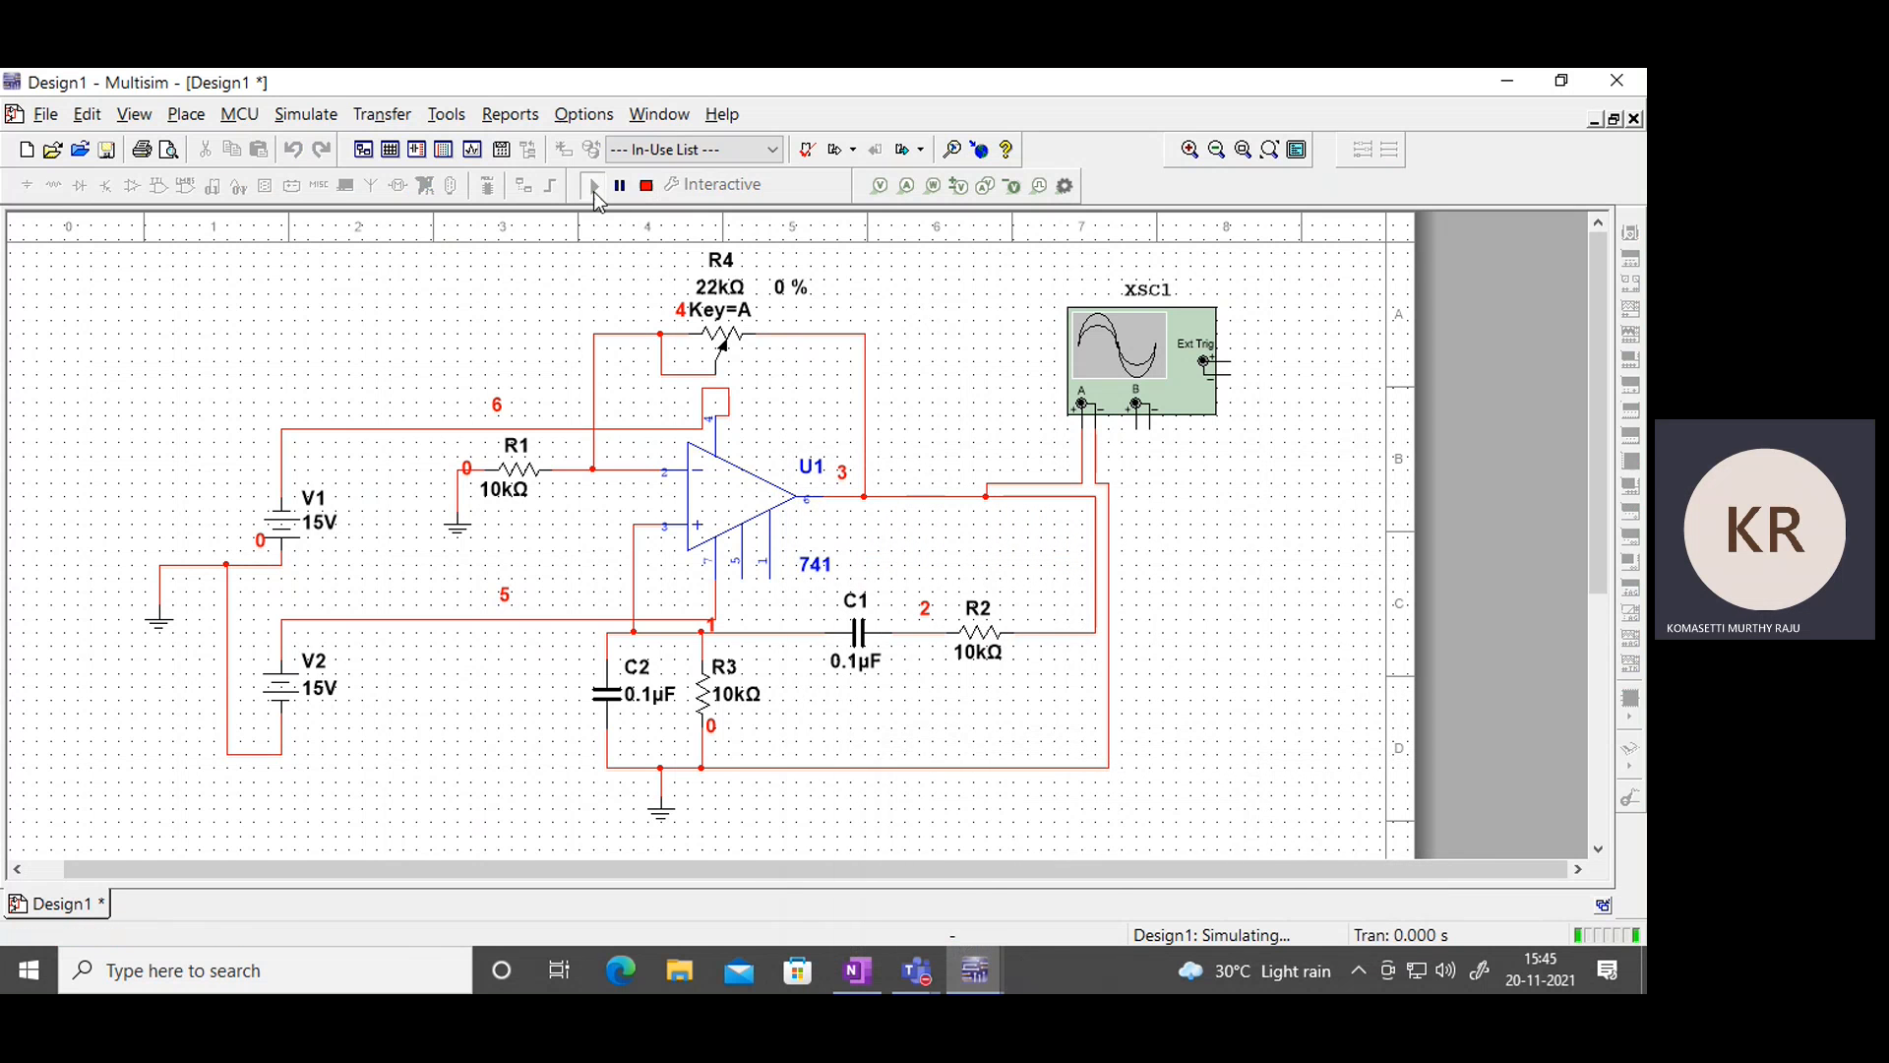
double_click(1131, 364)
mouse_move(789, 317)
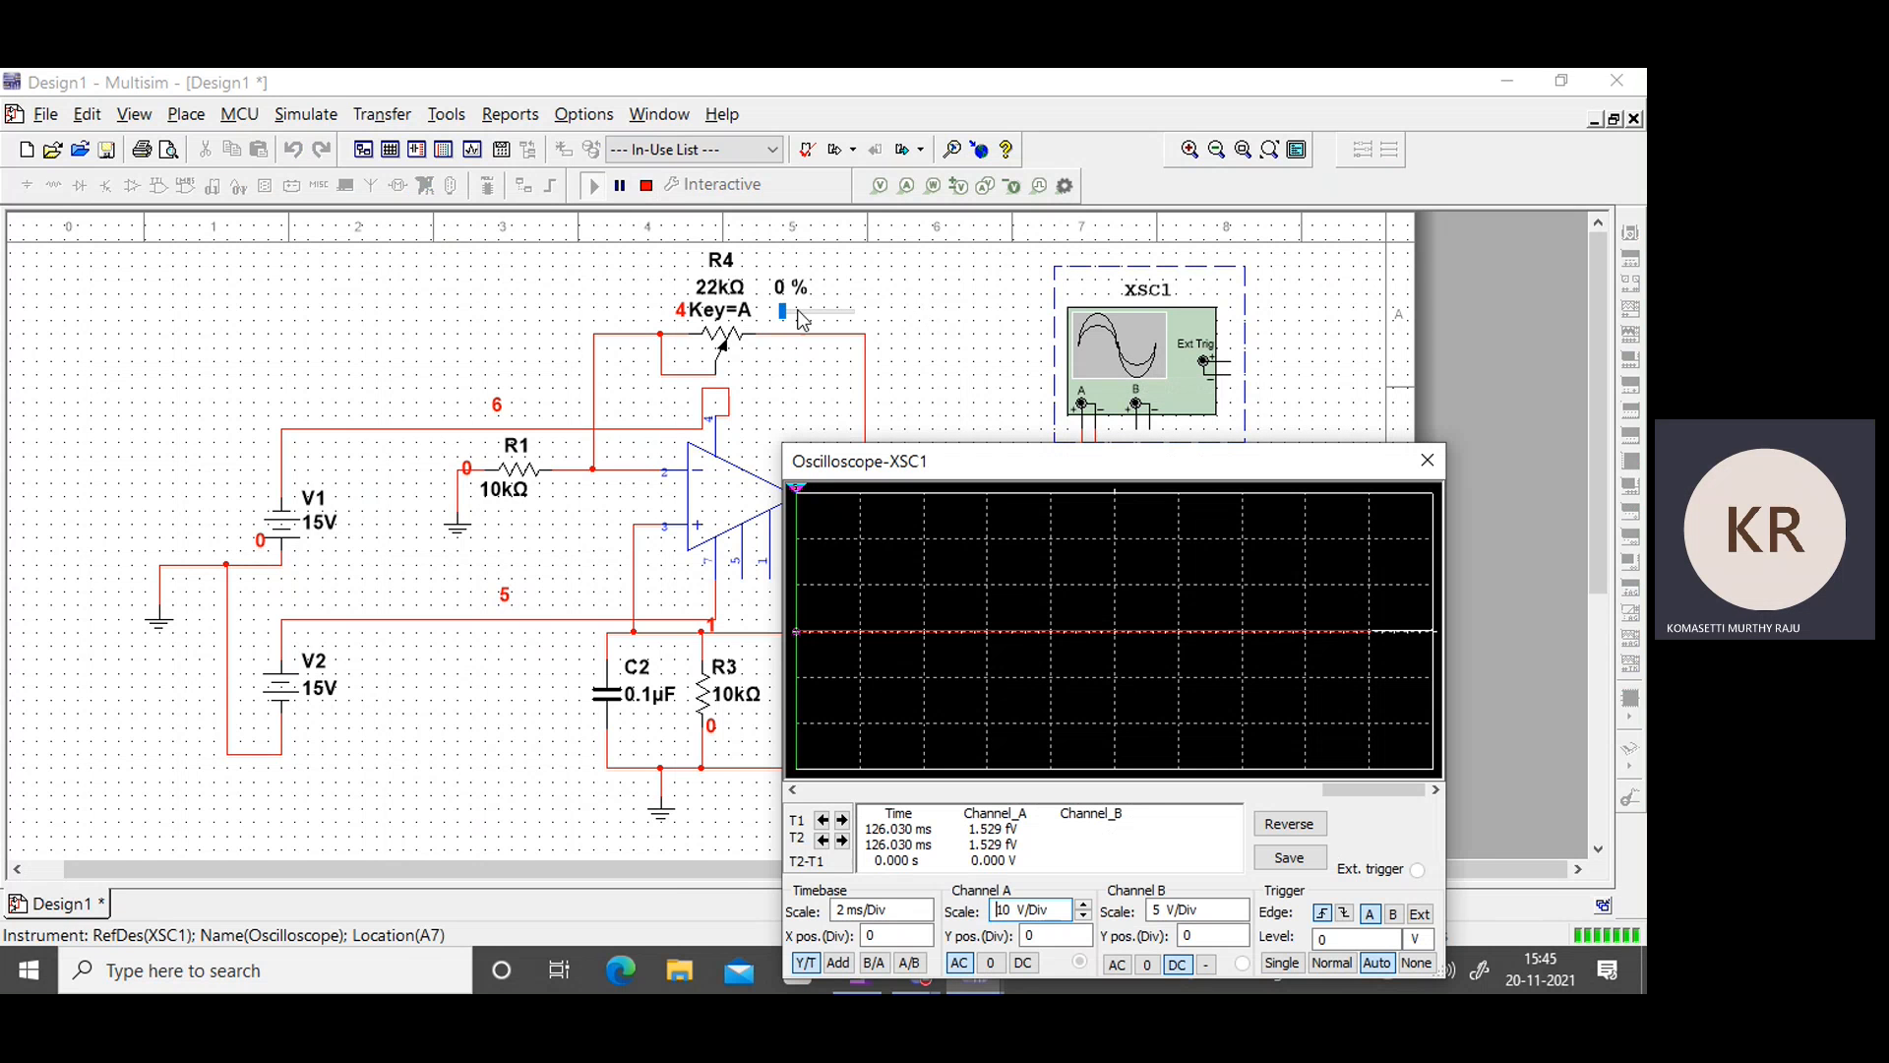
drag(789, 317, 854, 317)
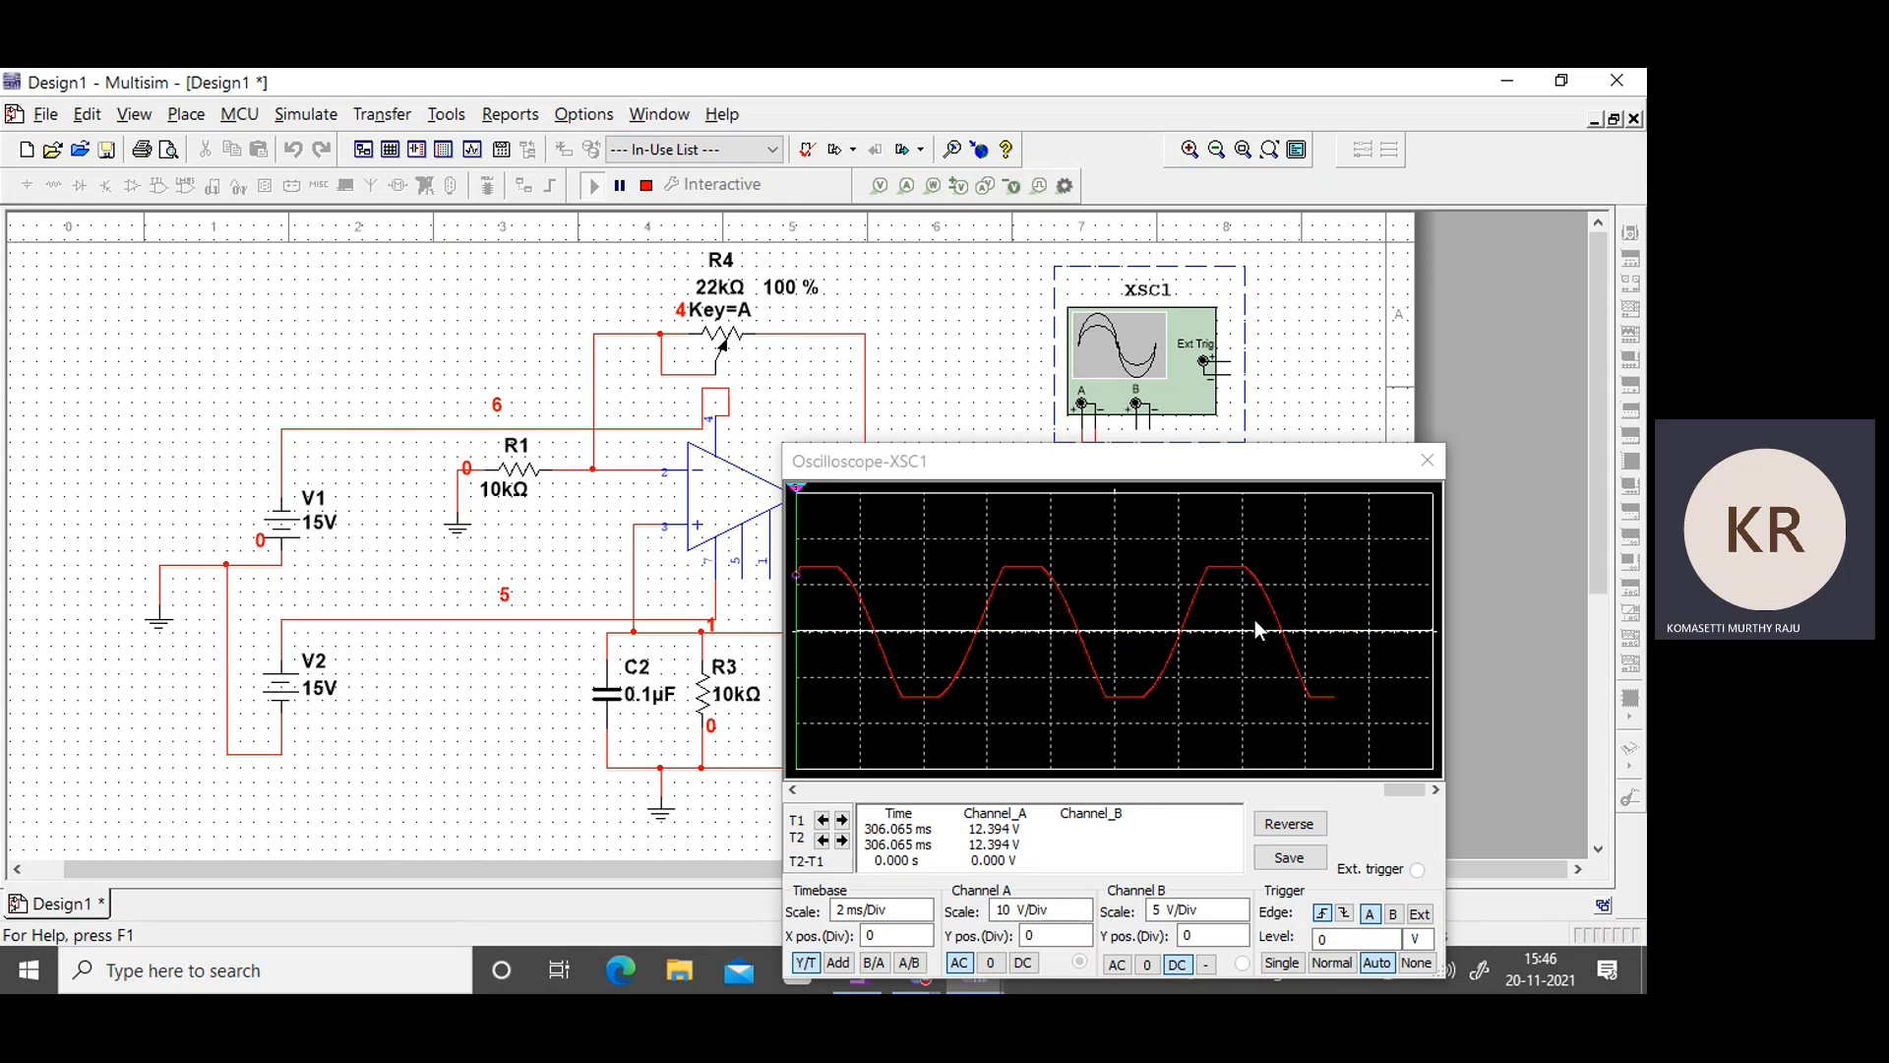
mouse_move(745, 366)
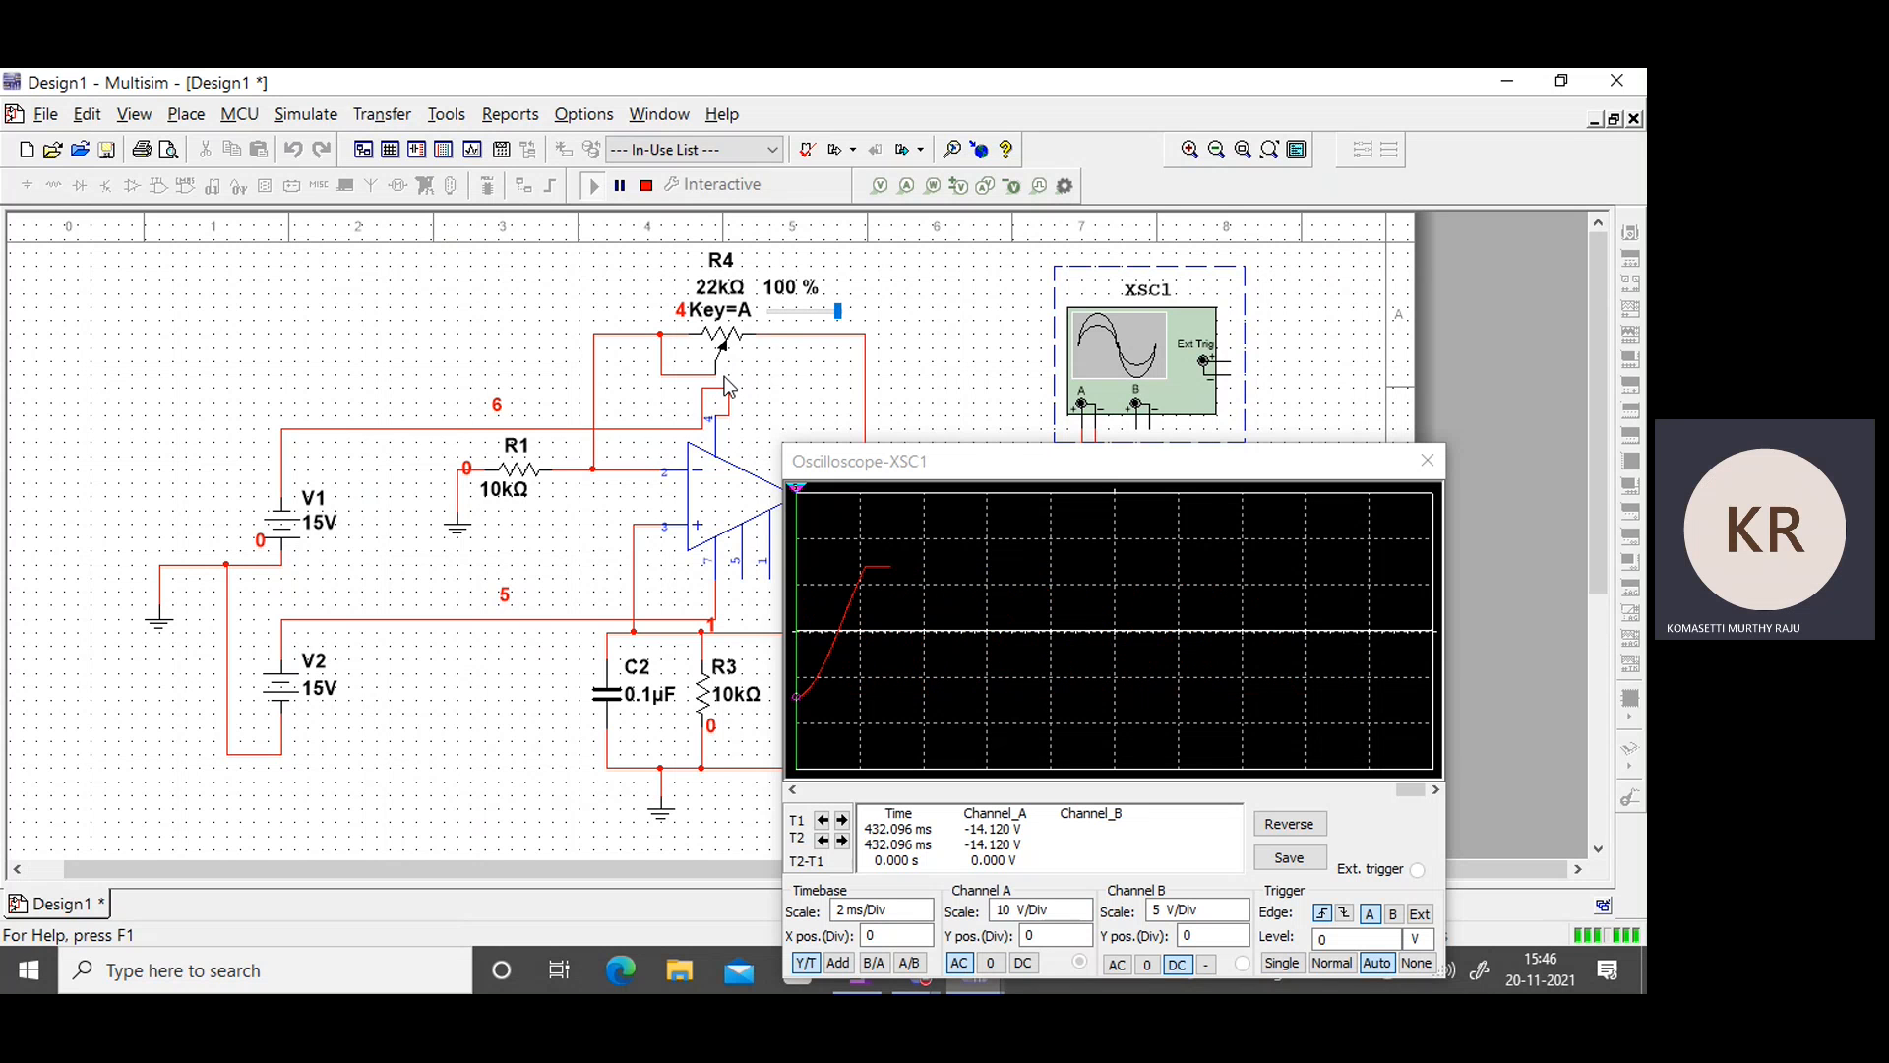
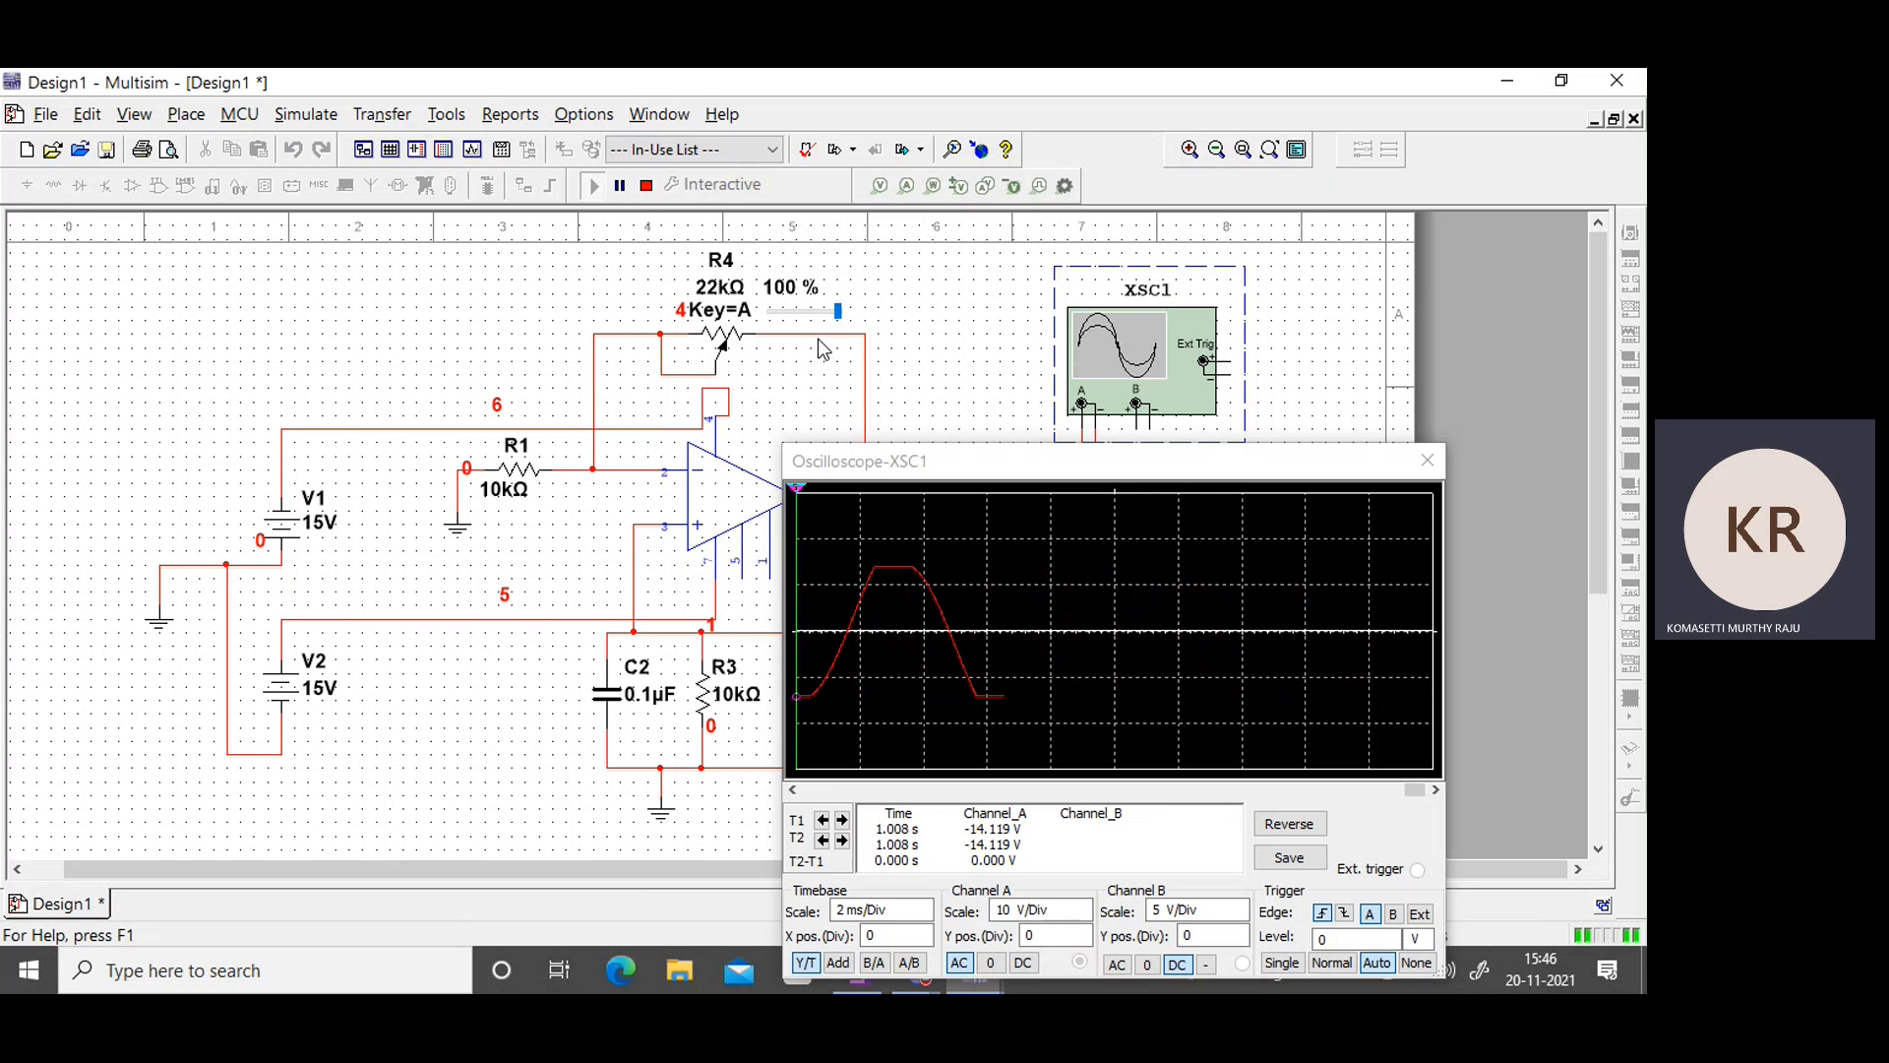
mouse_move(782, 324)
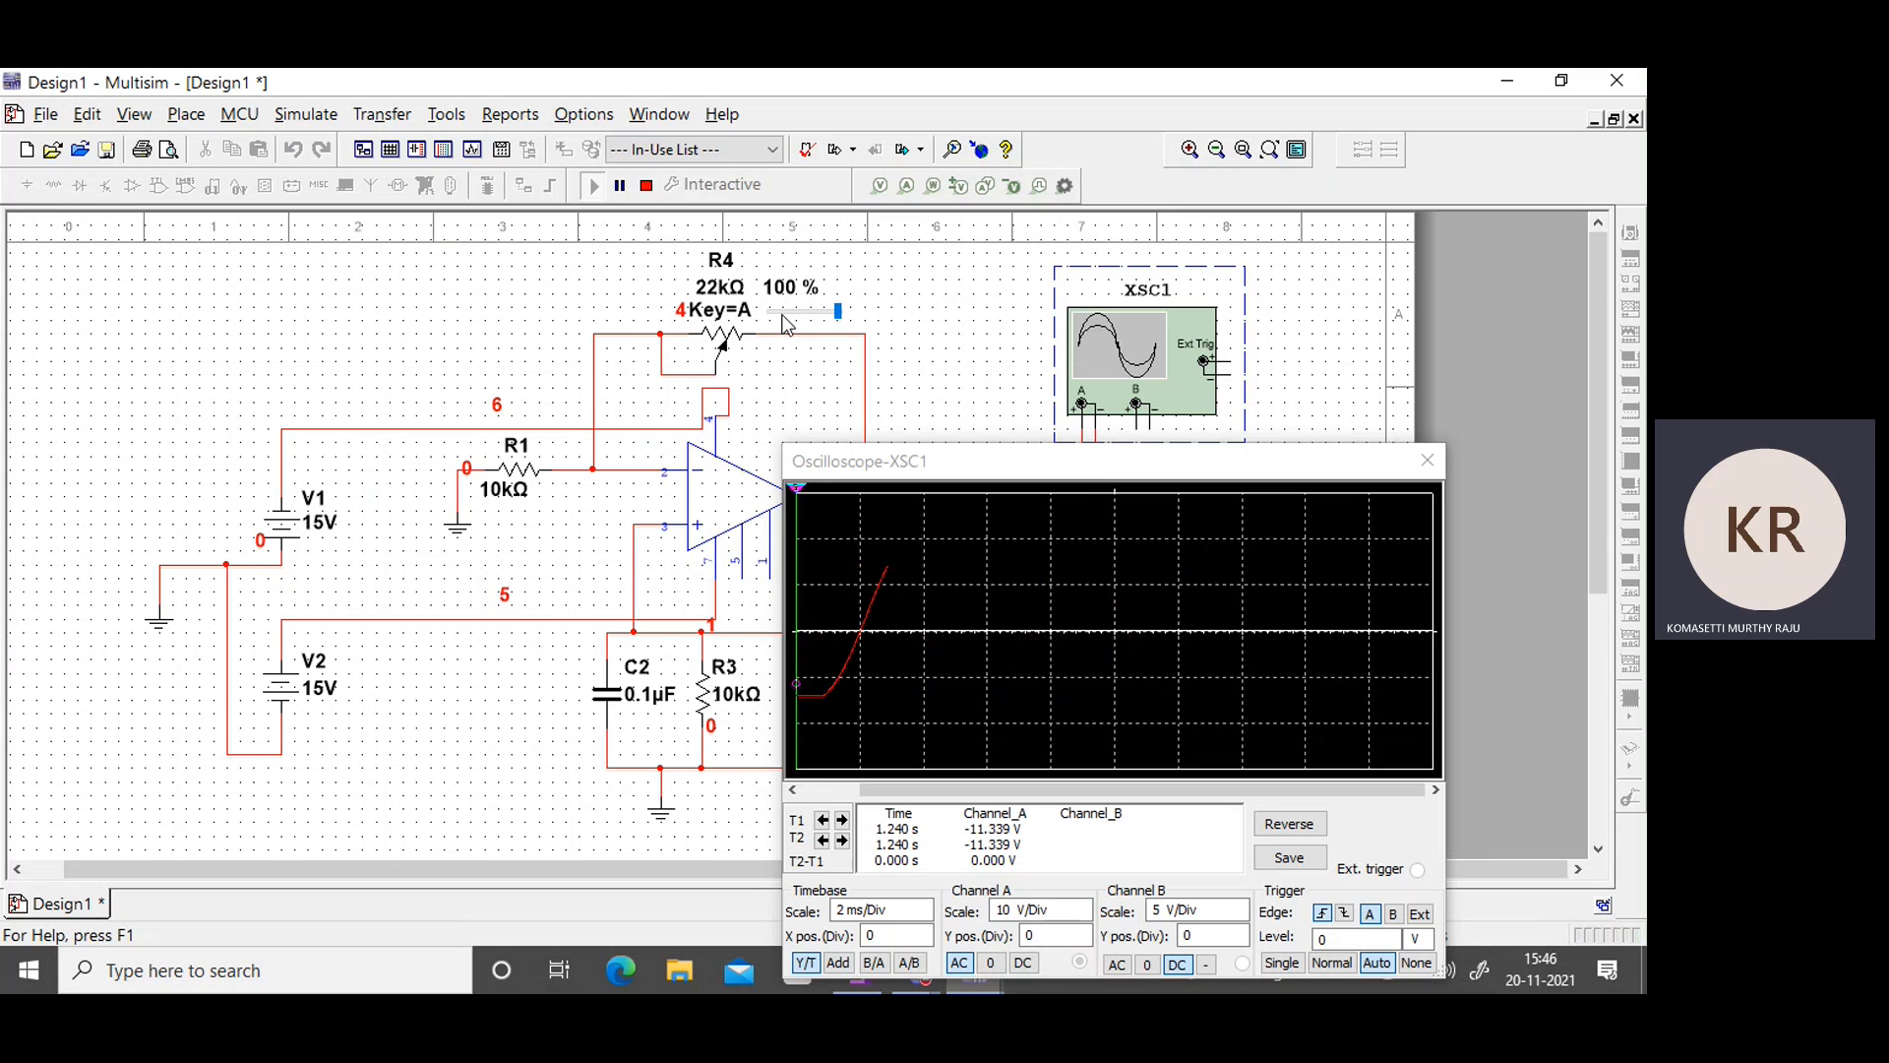
Stop the simulation, replace R4's wiper wire with one to its right terminal, and restart the simulation.
right_click(689, 375)
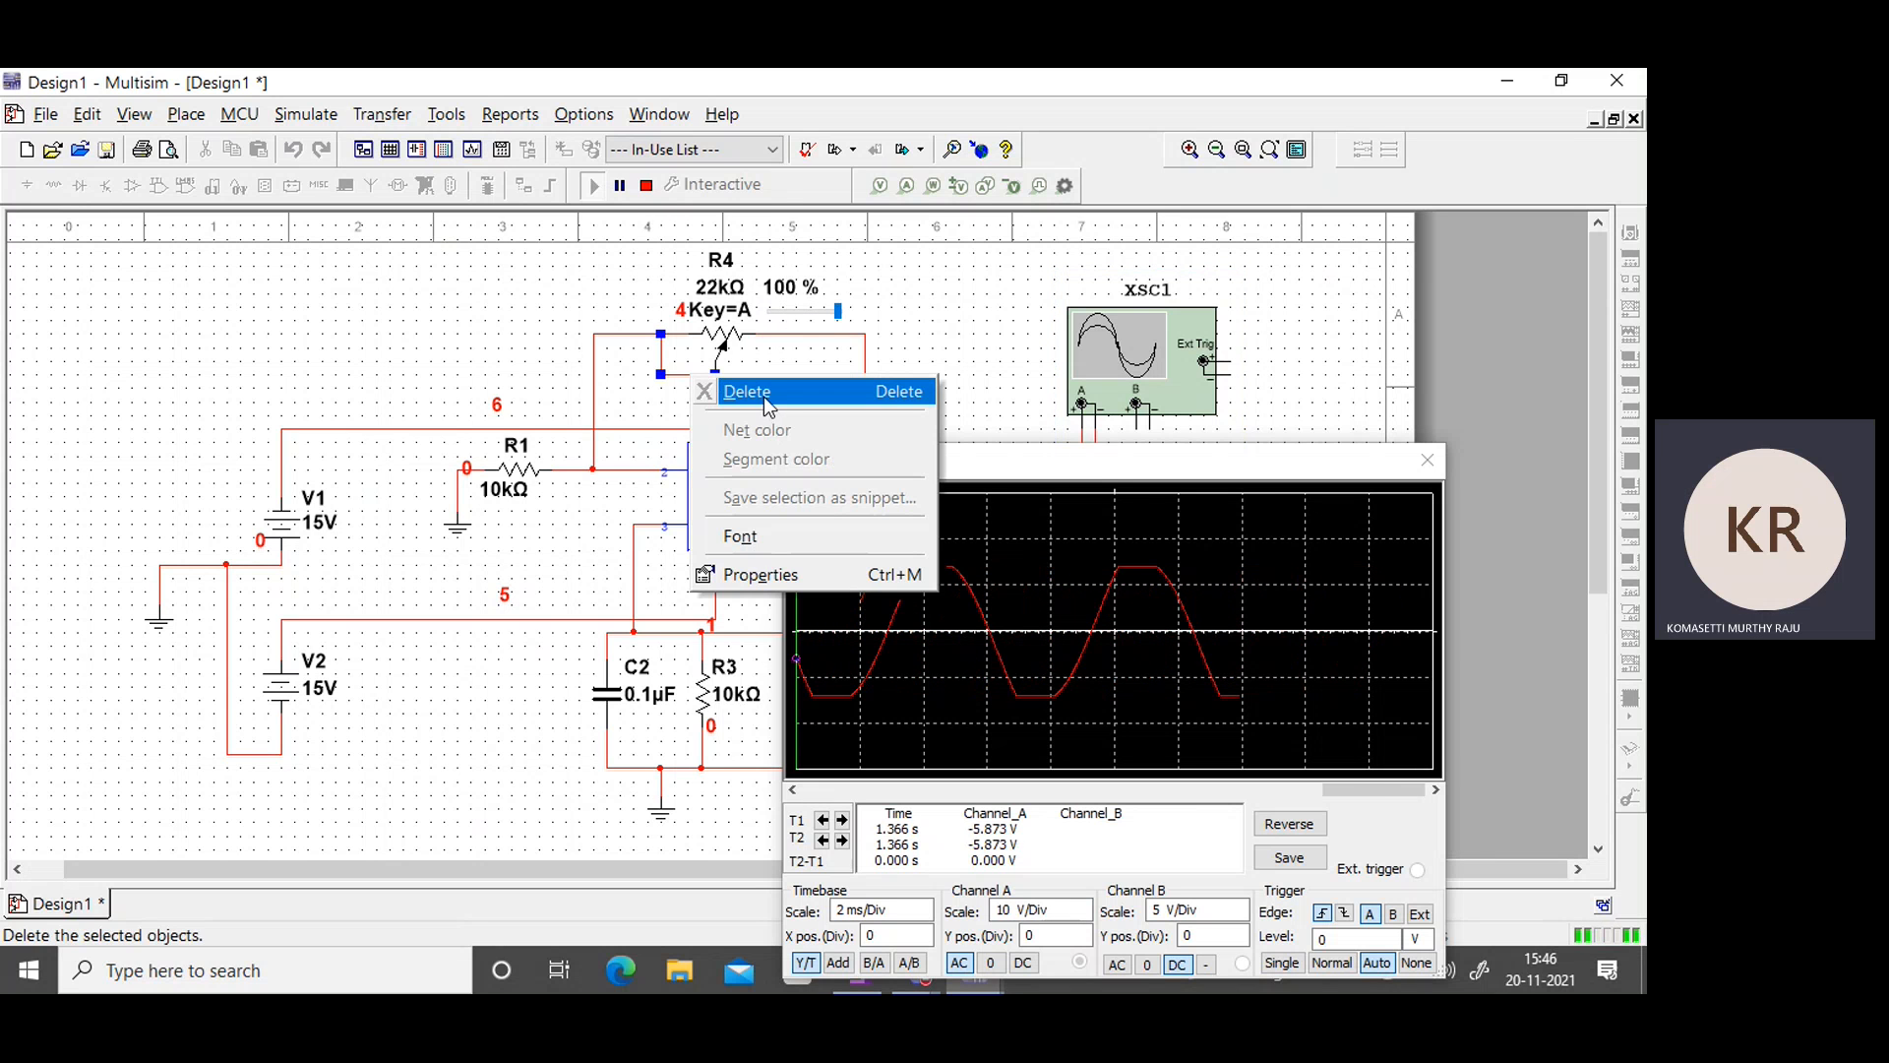
click(645, 185)
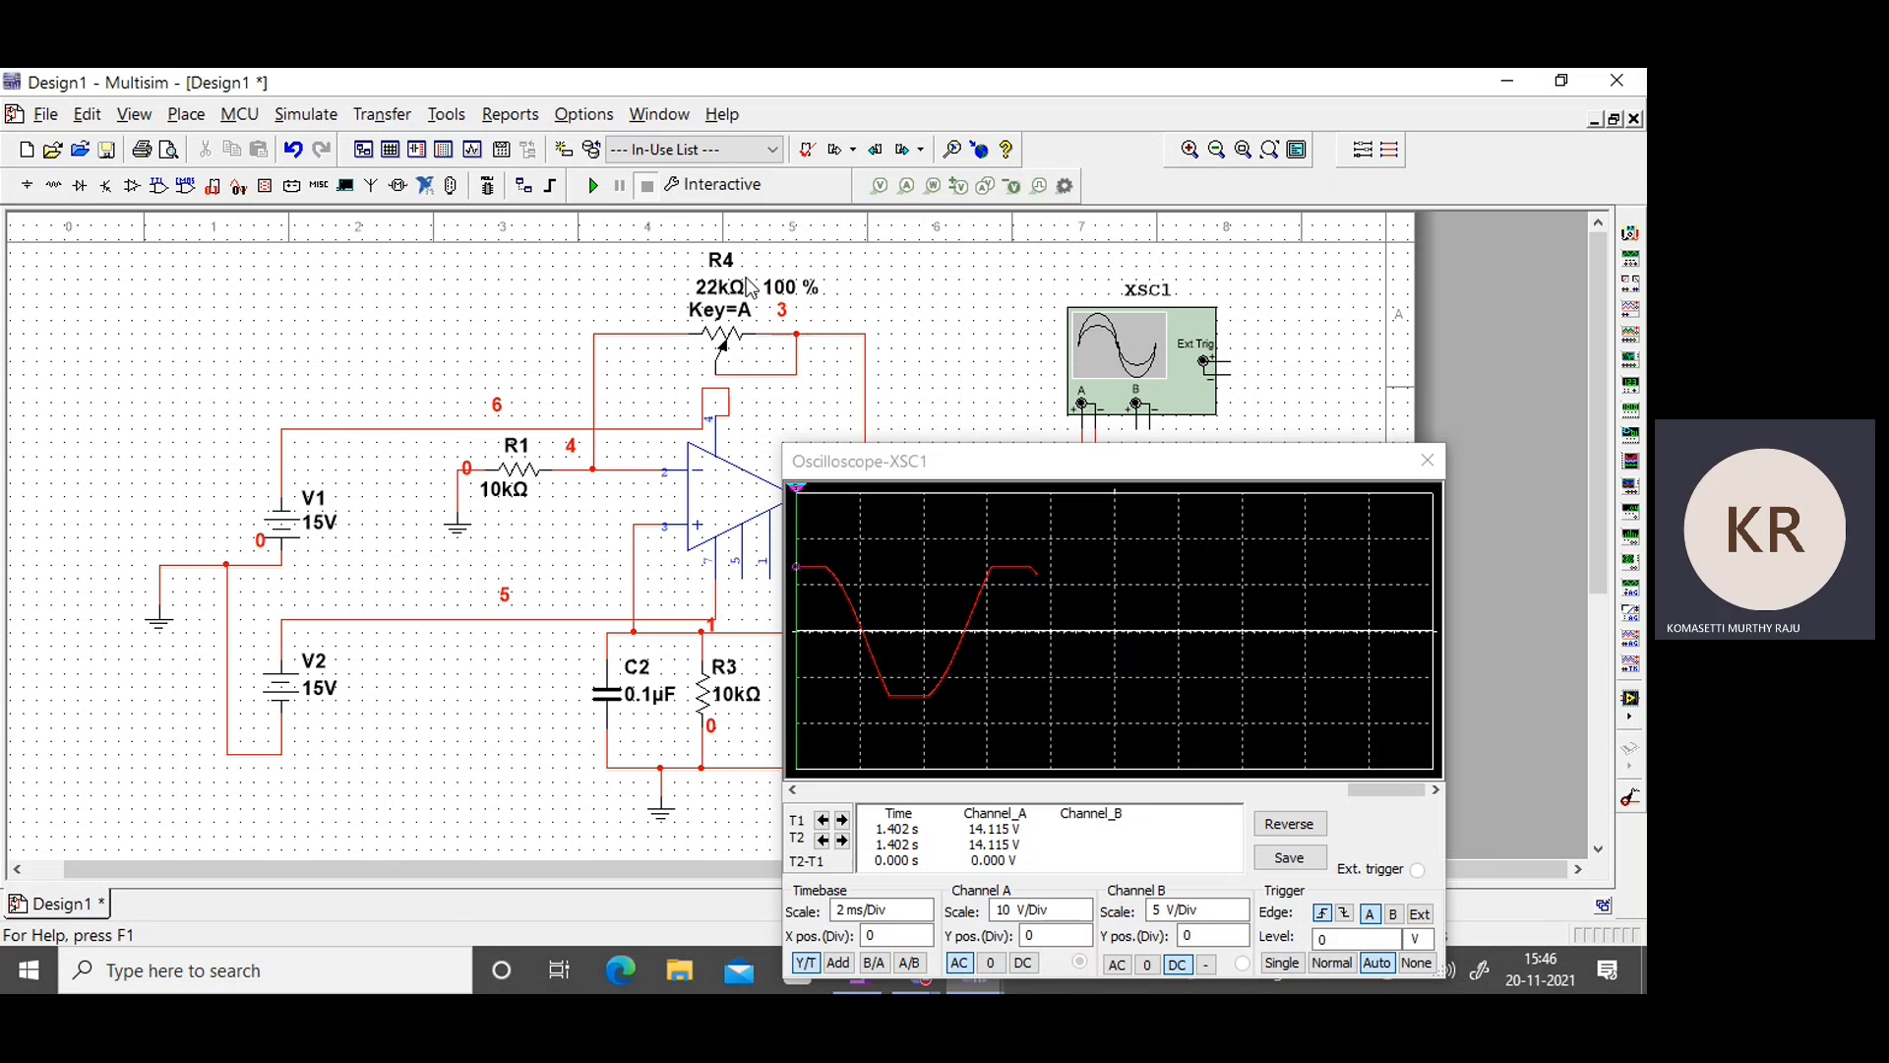
click(593, 185)
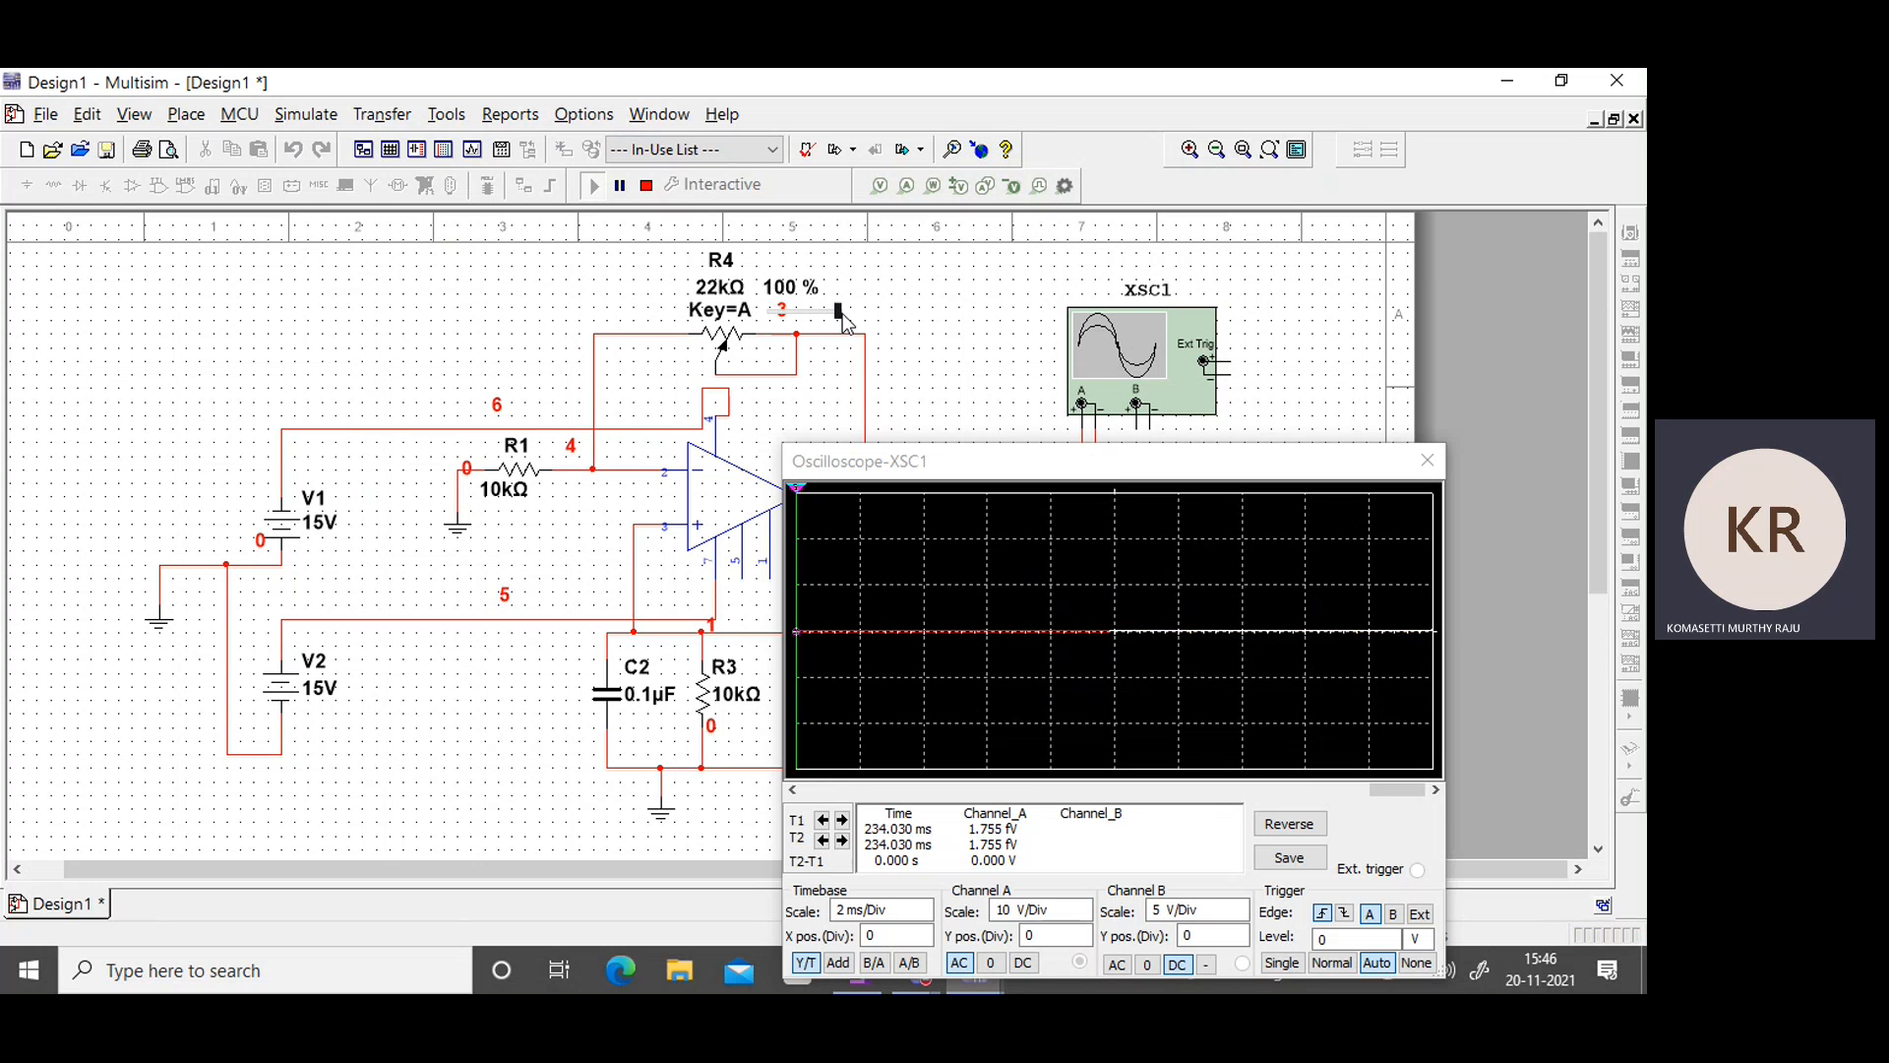
Set potentiometer R4 to 0 % and stop the simulation.
mouse_move(815, 319)
mouse_down()
mouse_move(775, 315)
mouse_move(790, 321)
mouse_up()
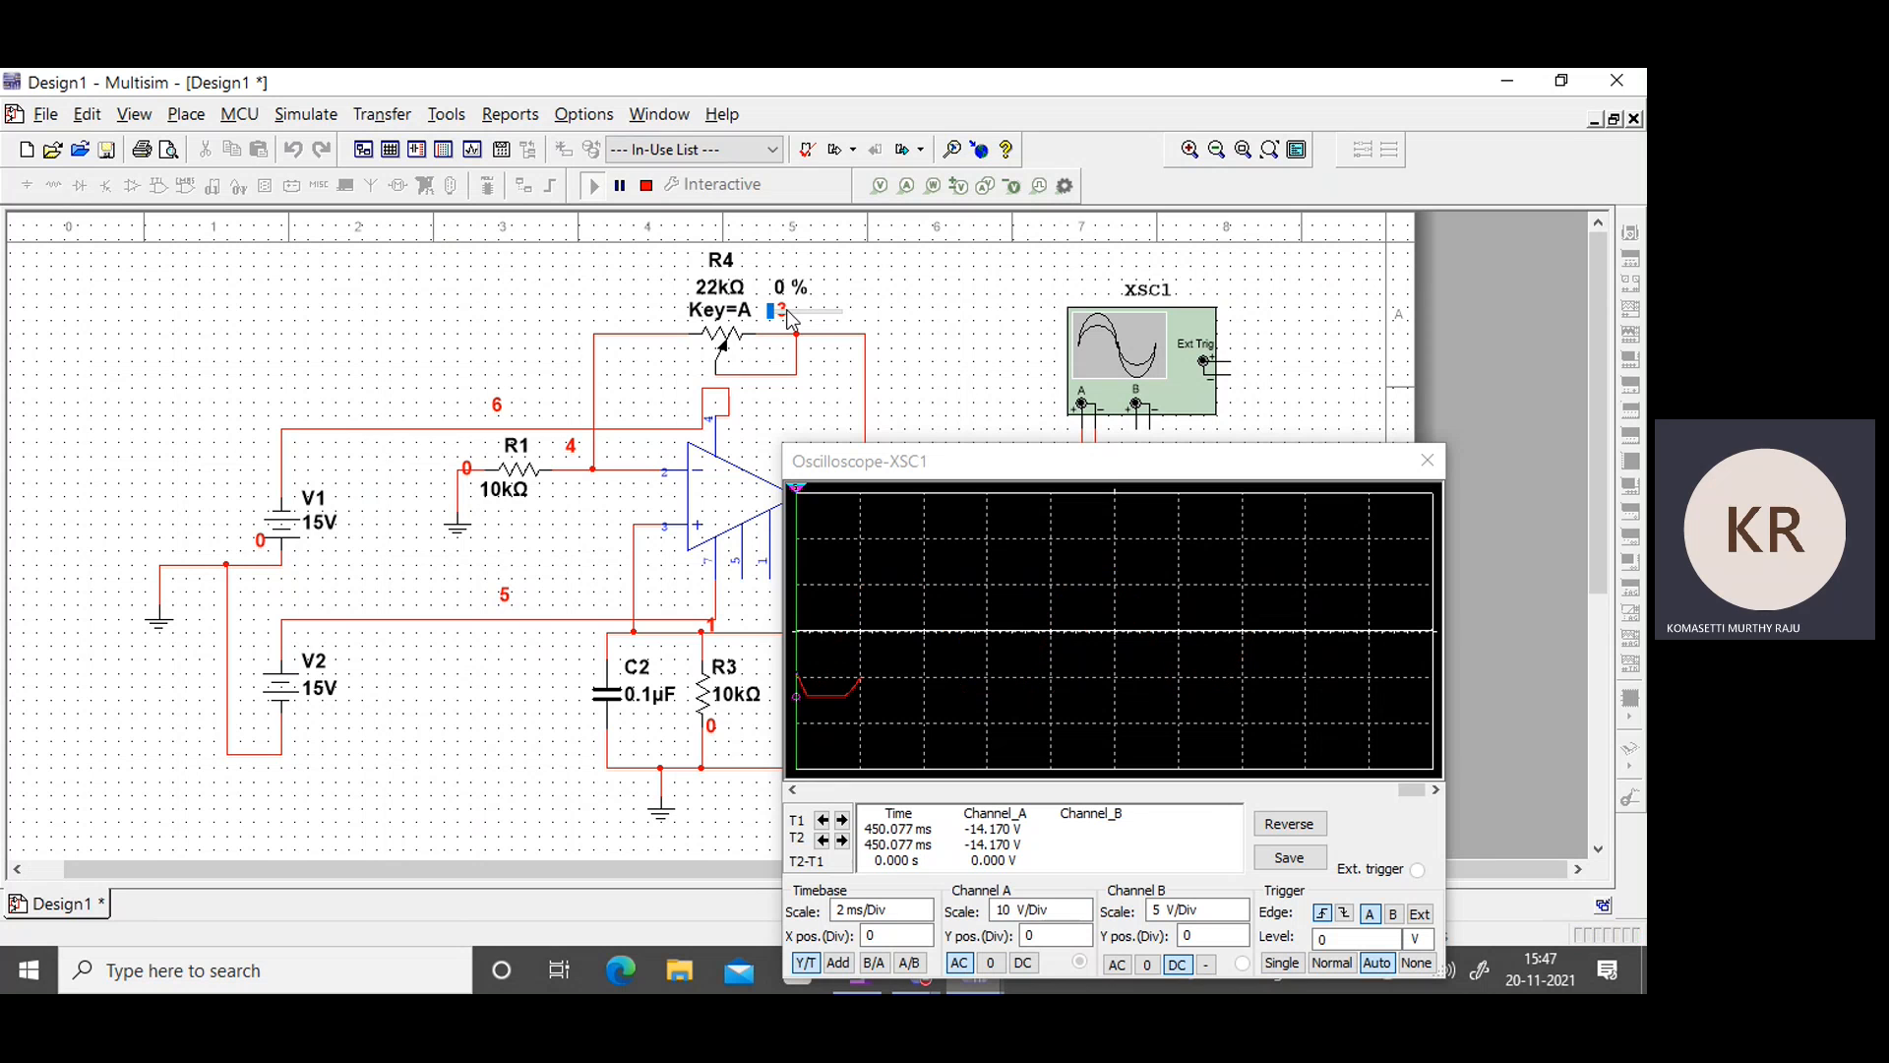
click(647, 187)
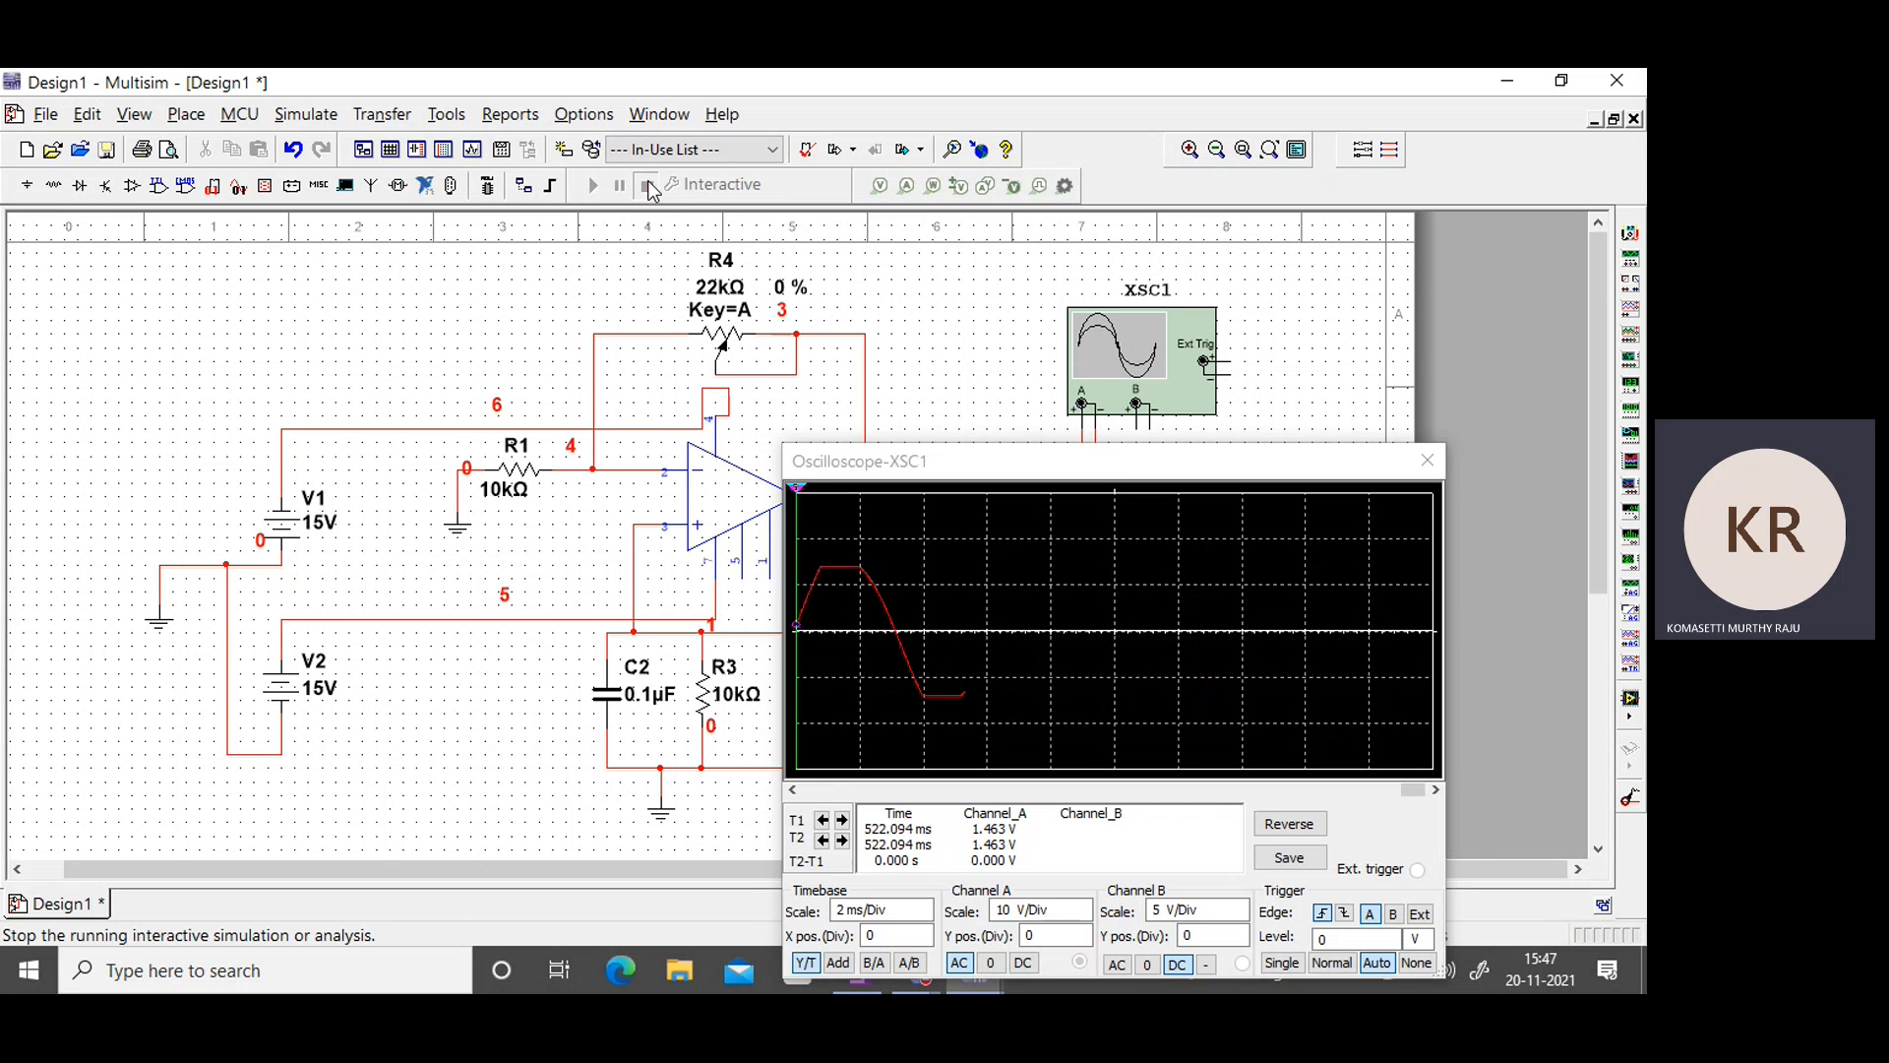
Replace R4's wiper wire with one to its left terminal and restart the simulation.
click(793, 376)
key(Delete)
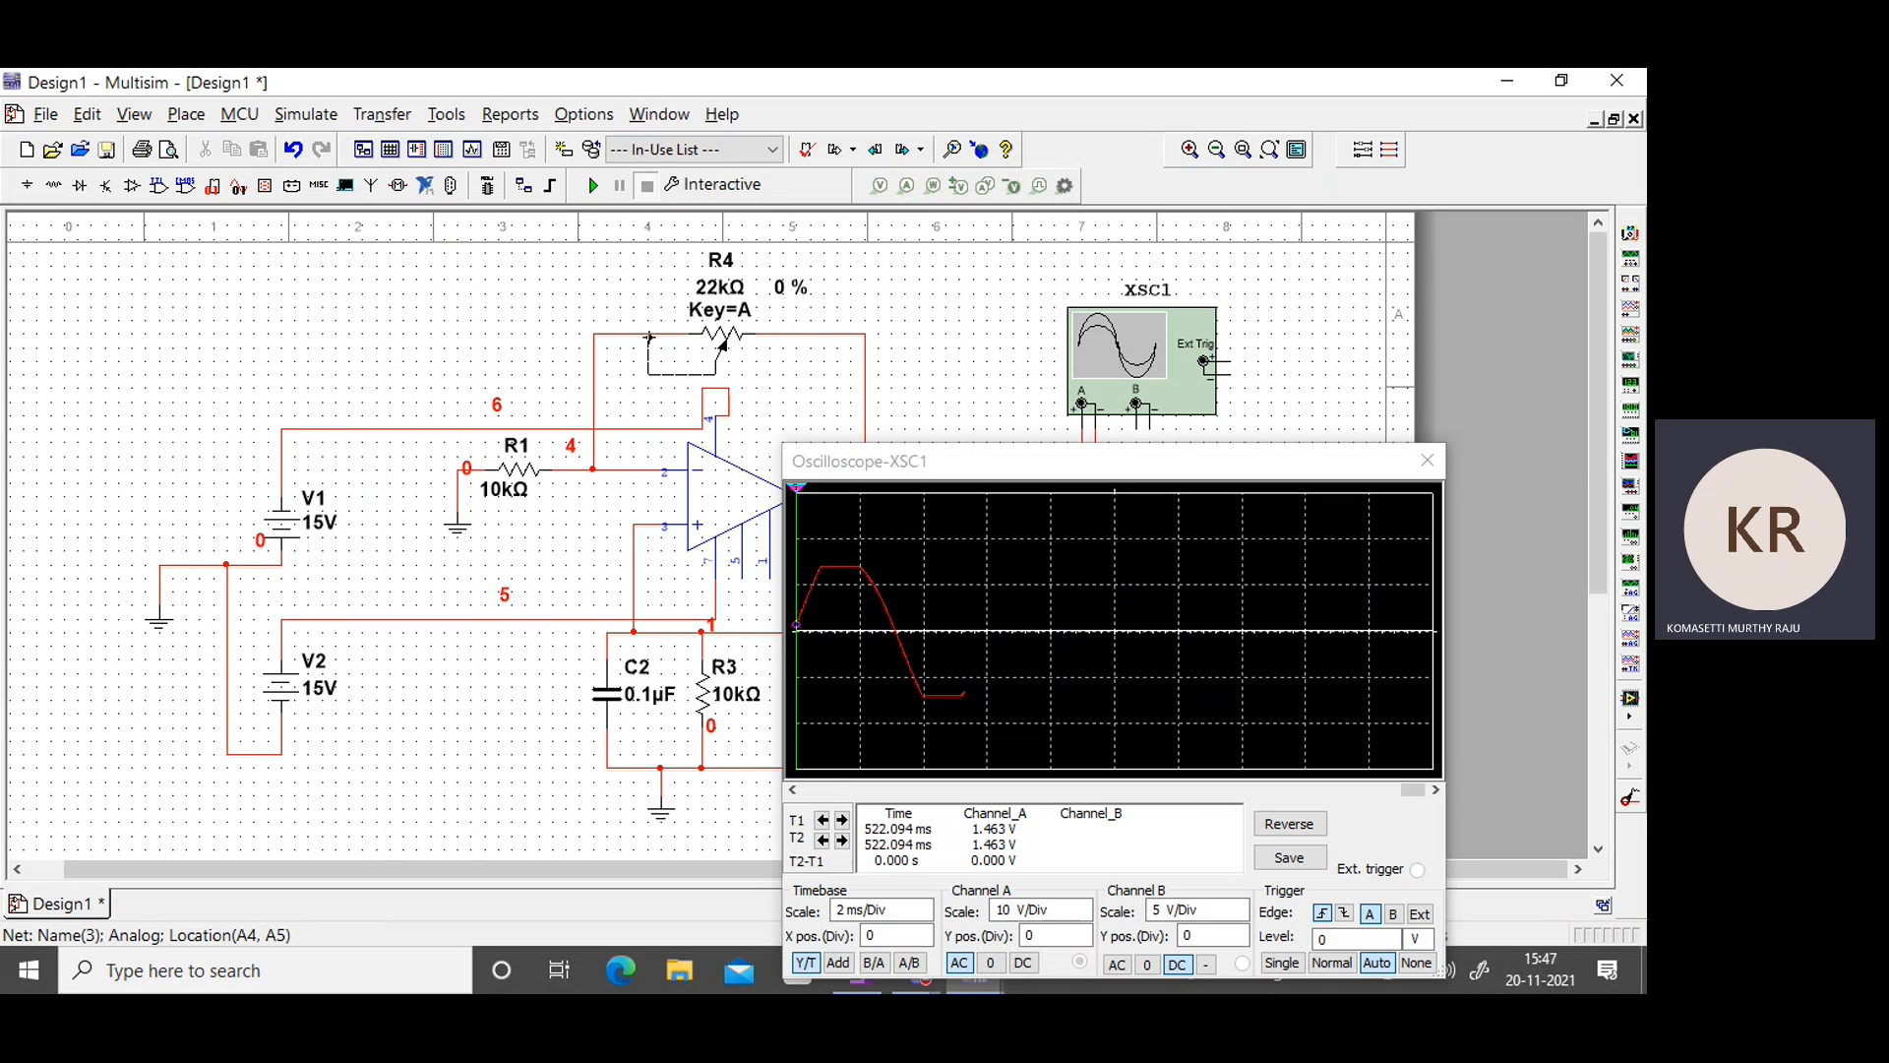
click(650, 331)
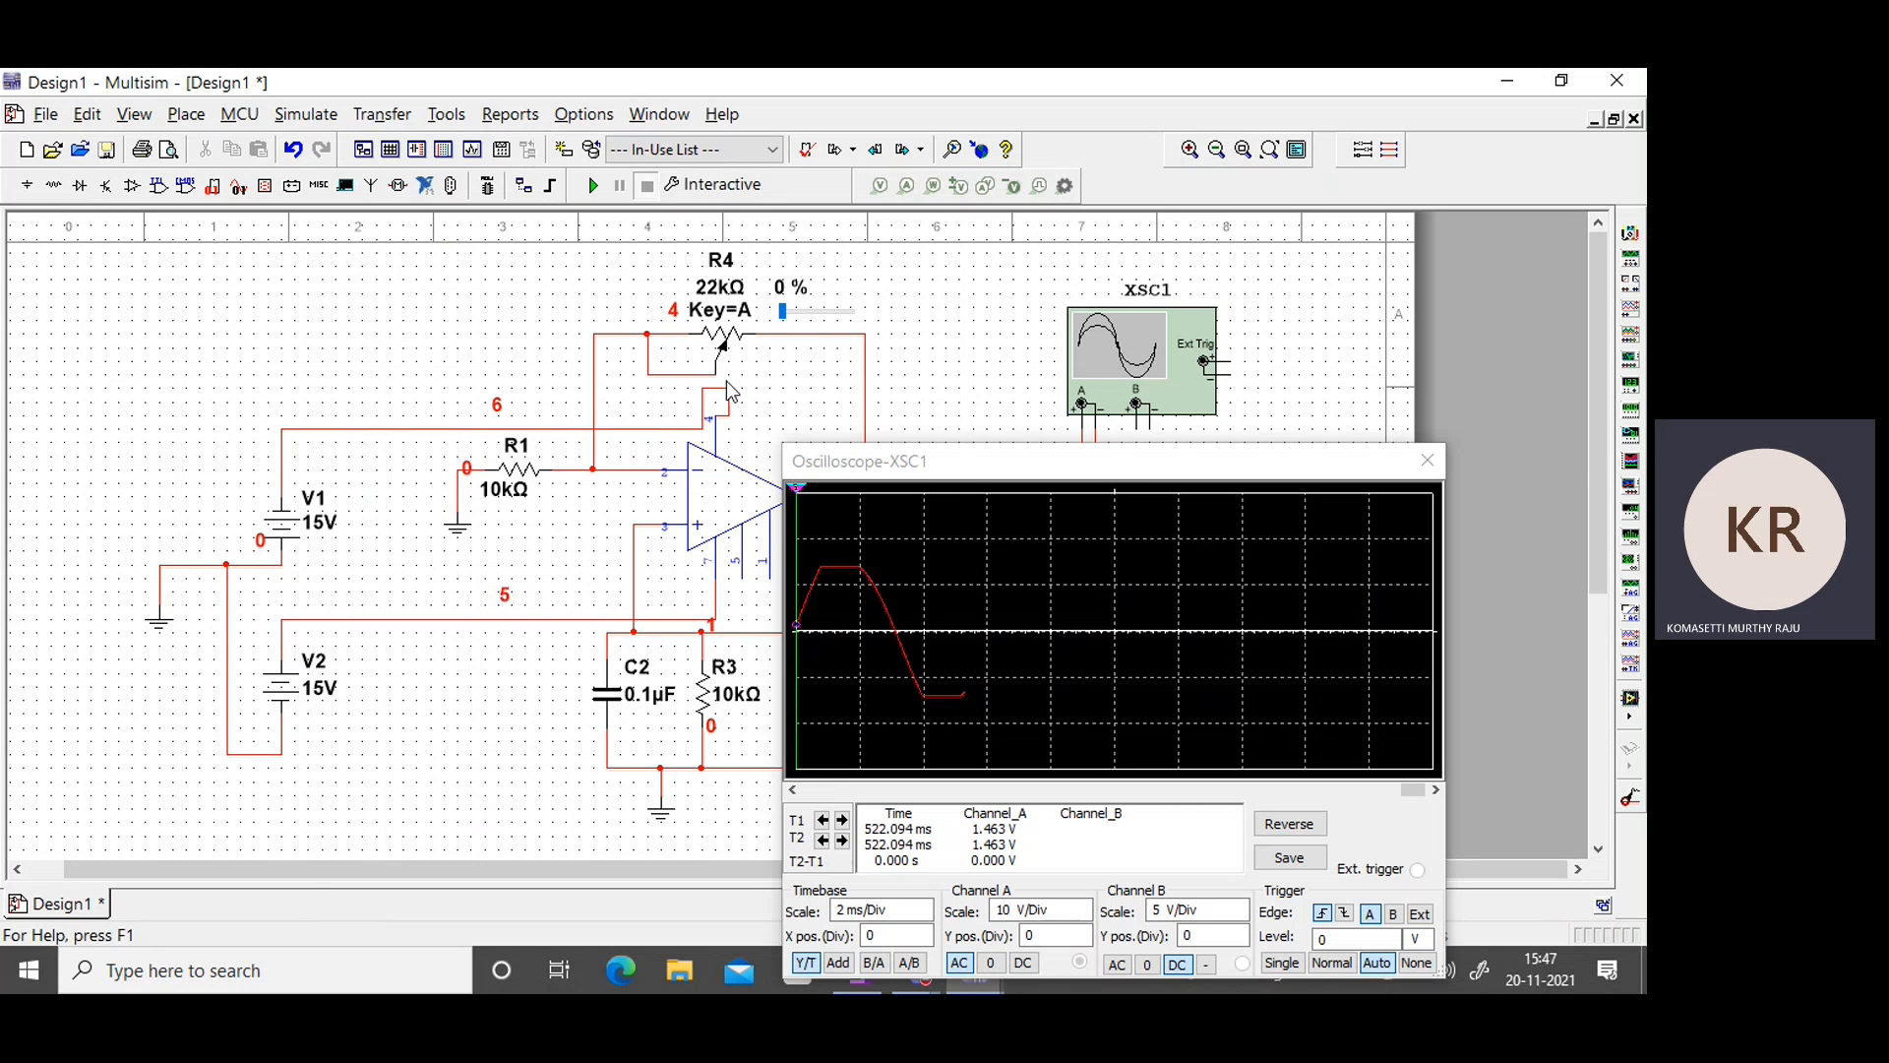
click(594, 183)
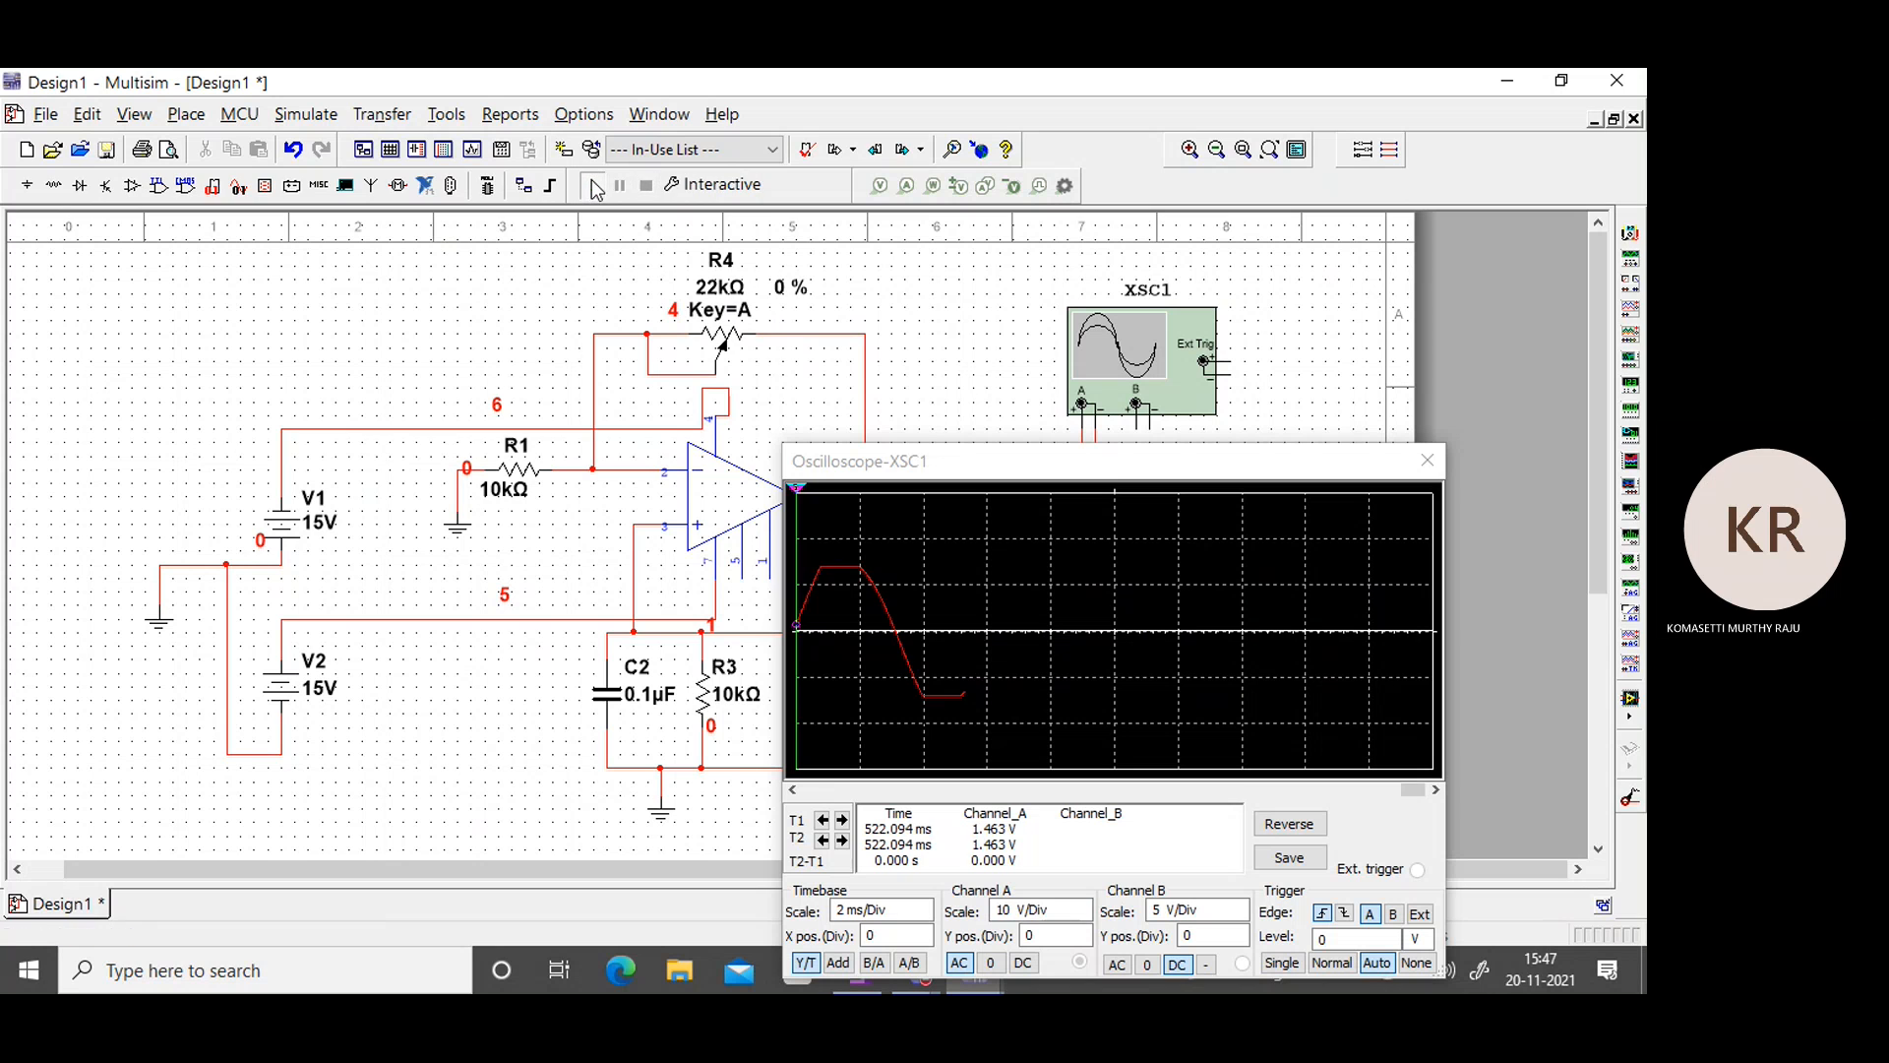
Set potentiometer R4 to 100 % and stop the simulation once the oscillator output has been traced.
mouse_move(784, 325)
drag(784, 317, 854, 322)
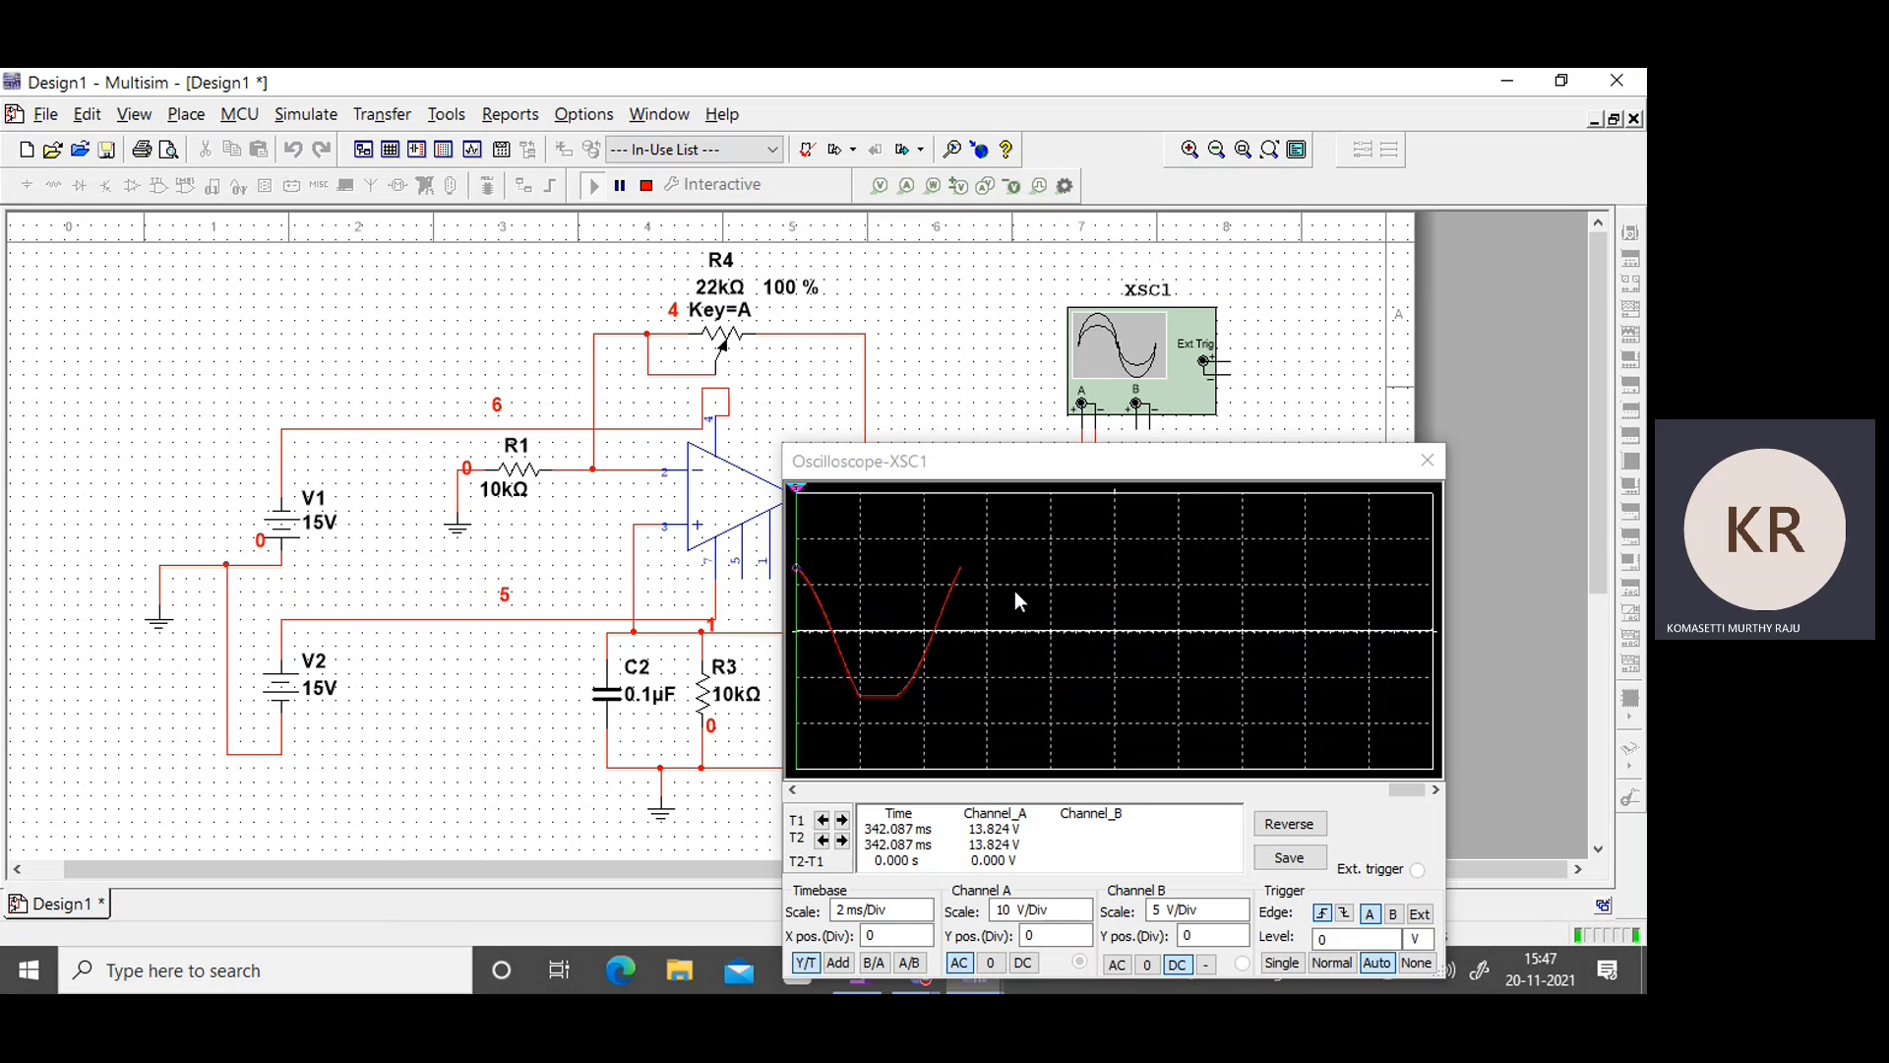
click(649, 194)
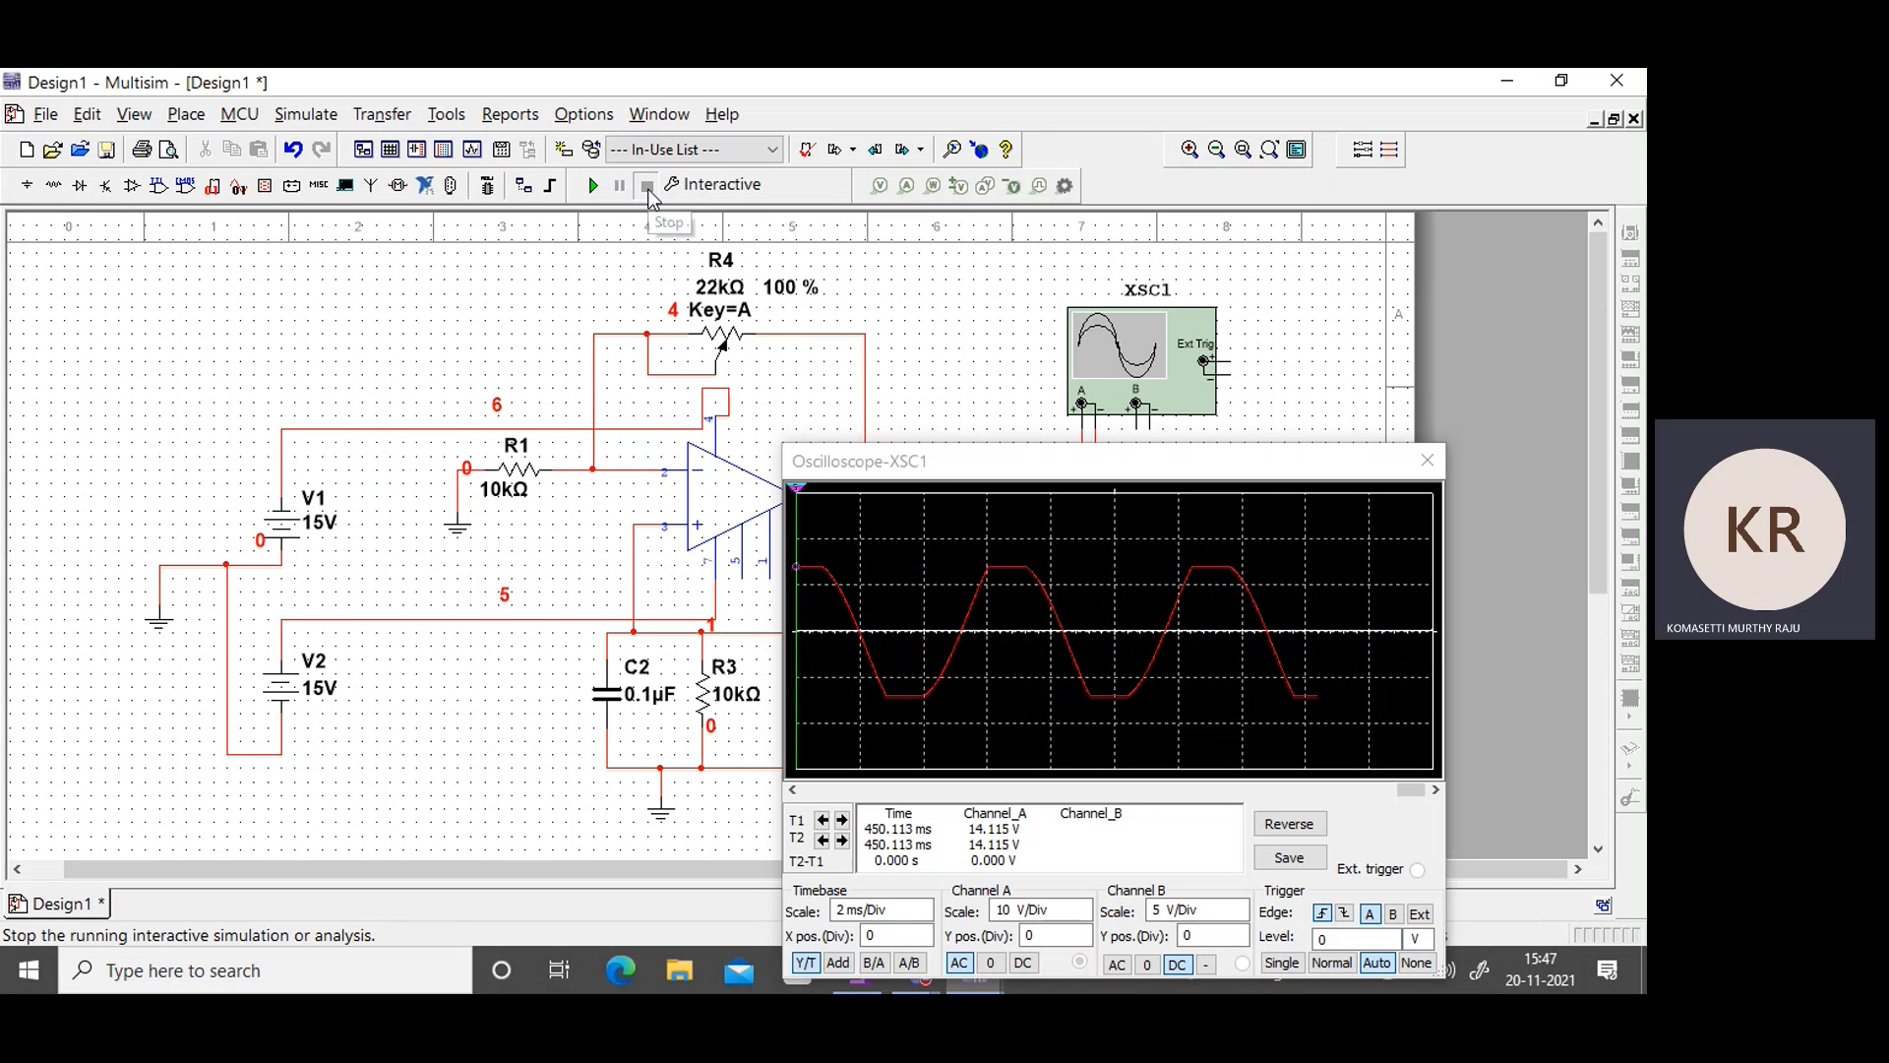
Run the simulation again with R4 at 90 % and oscilloscope Channel A scaled to 20 V/Div.
mouse_move(807, 313)
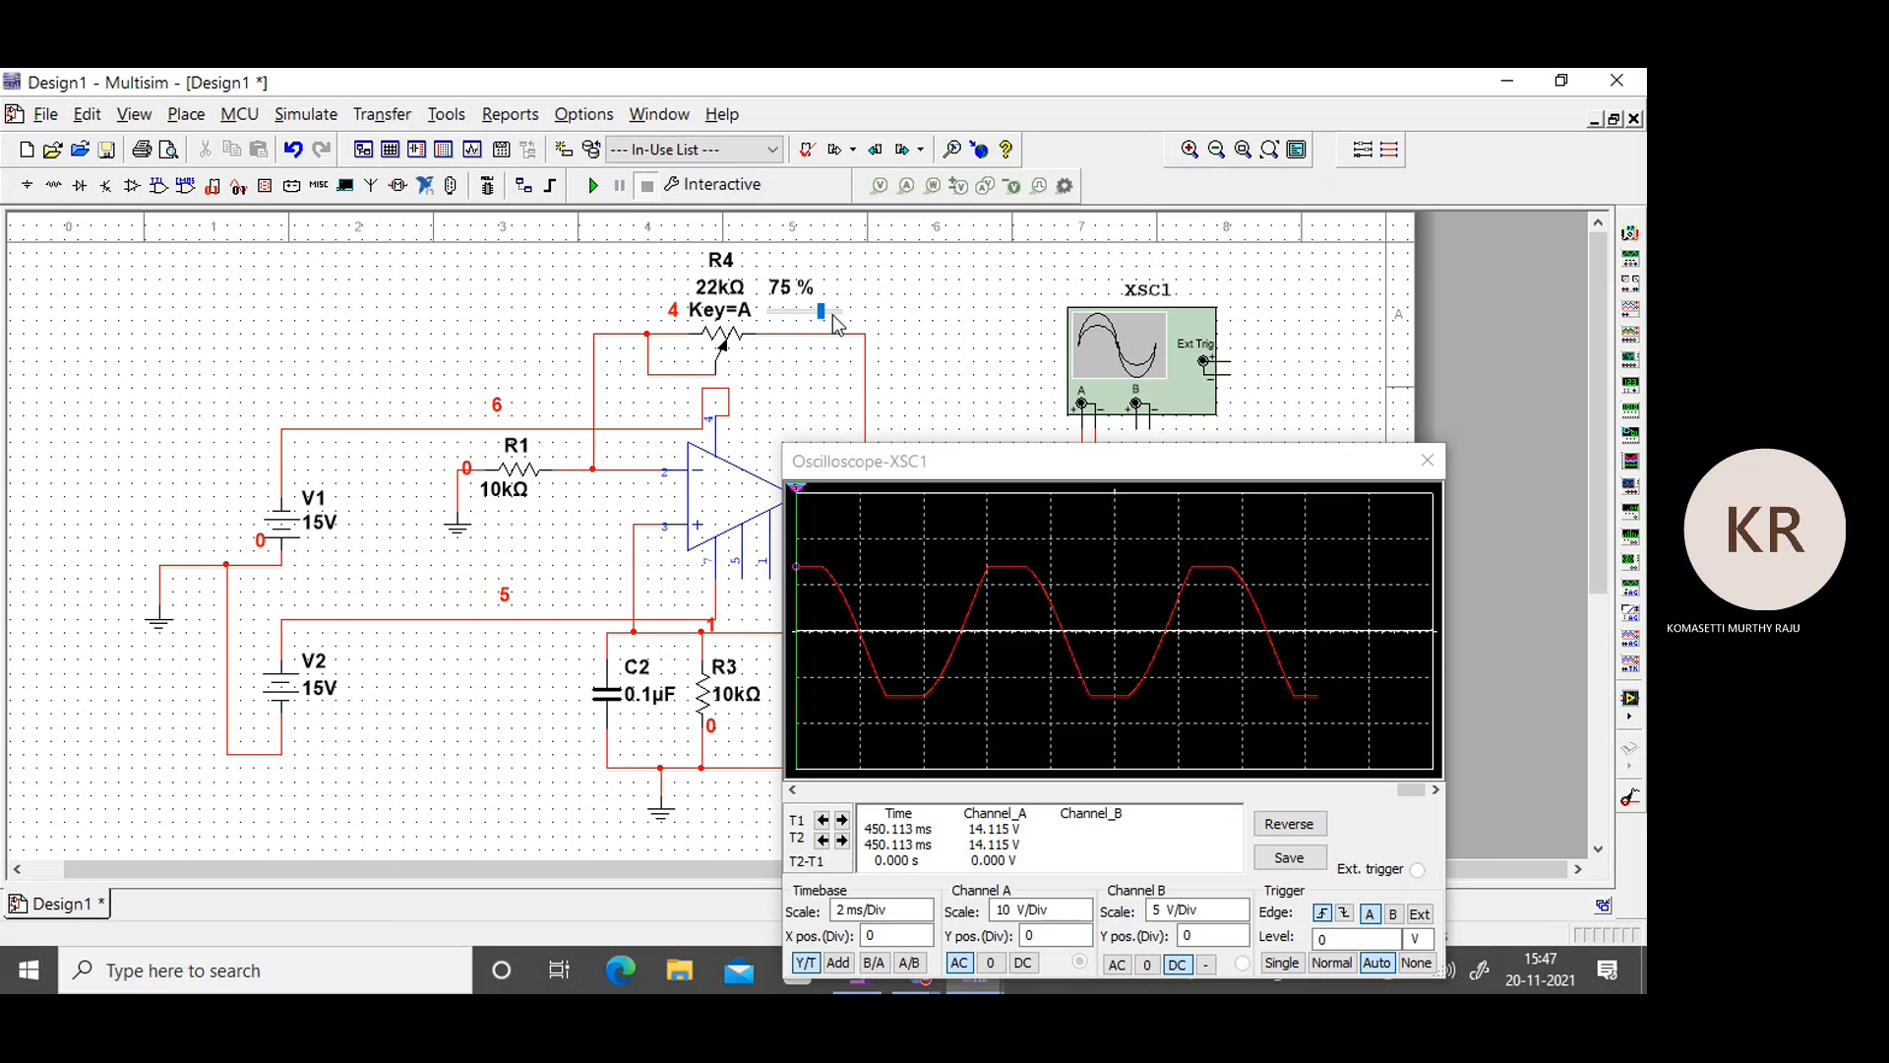
drag(831, 317, 835, 319)
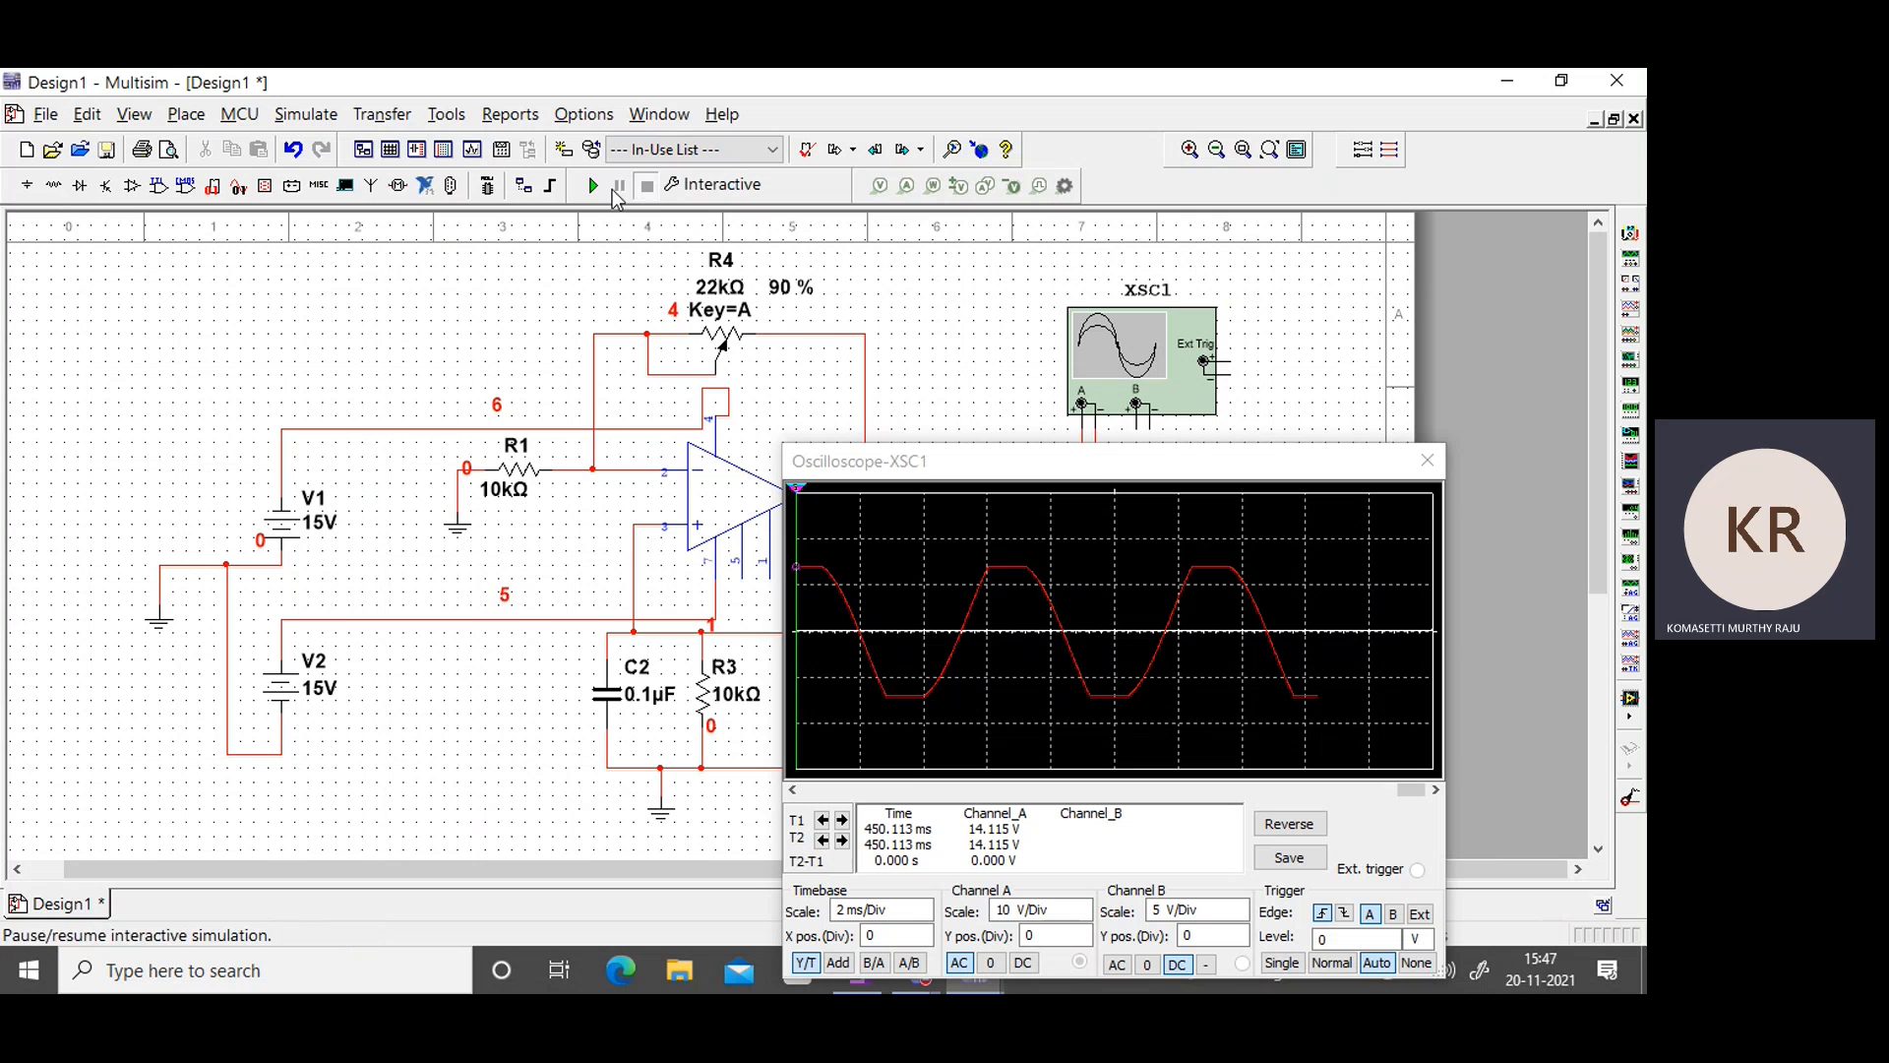
click(592, 187)
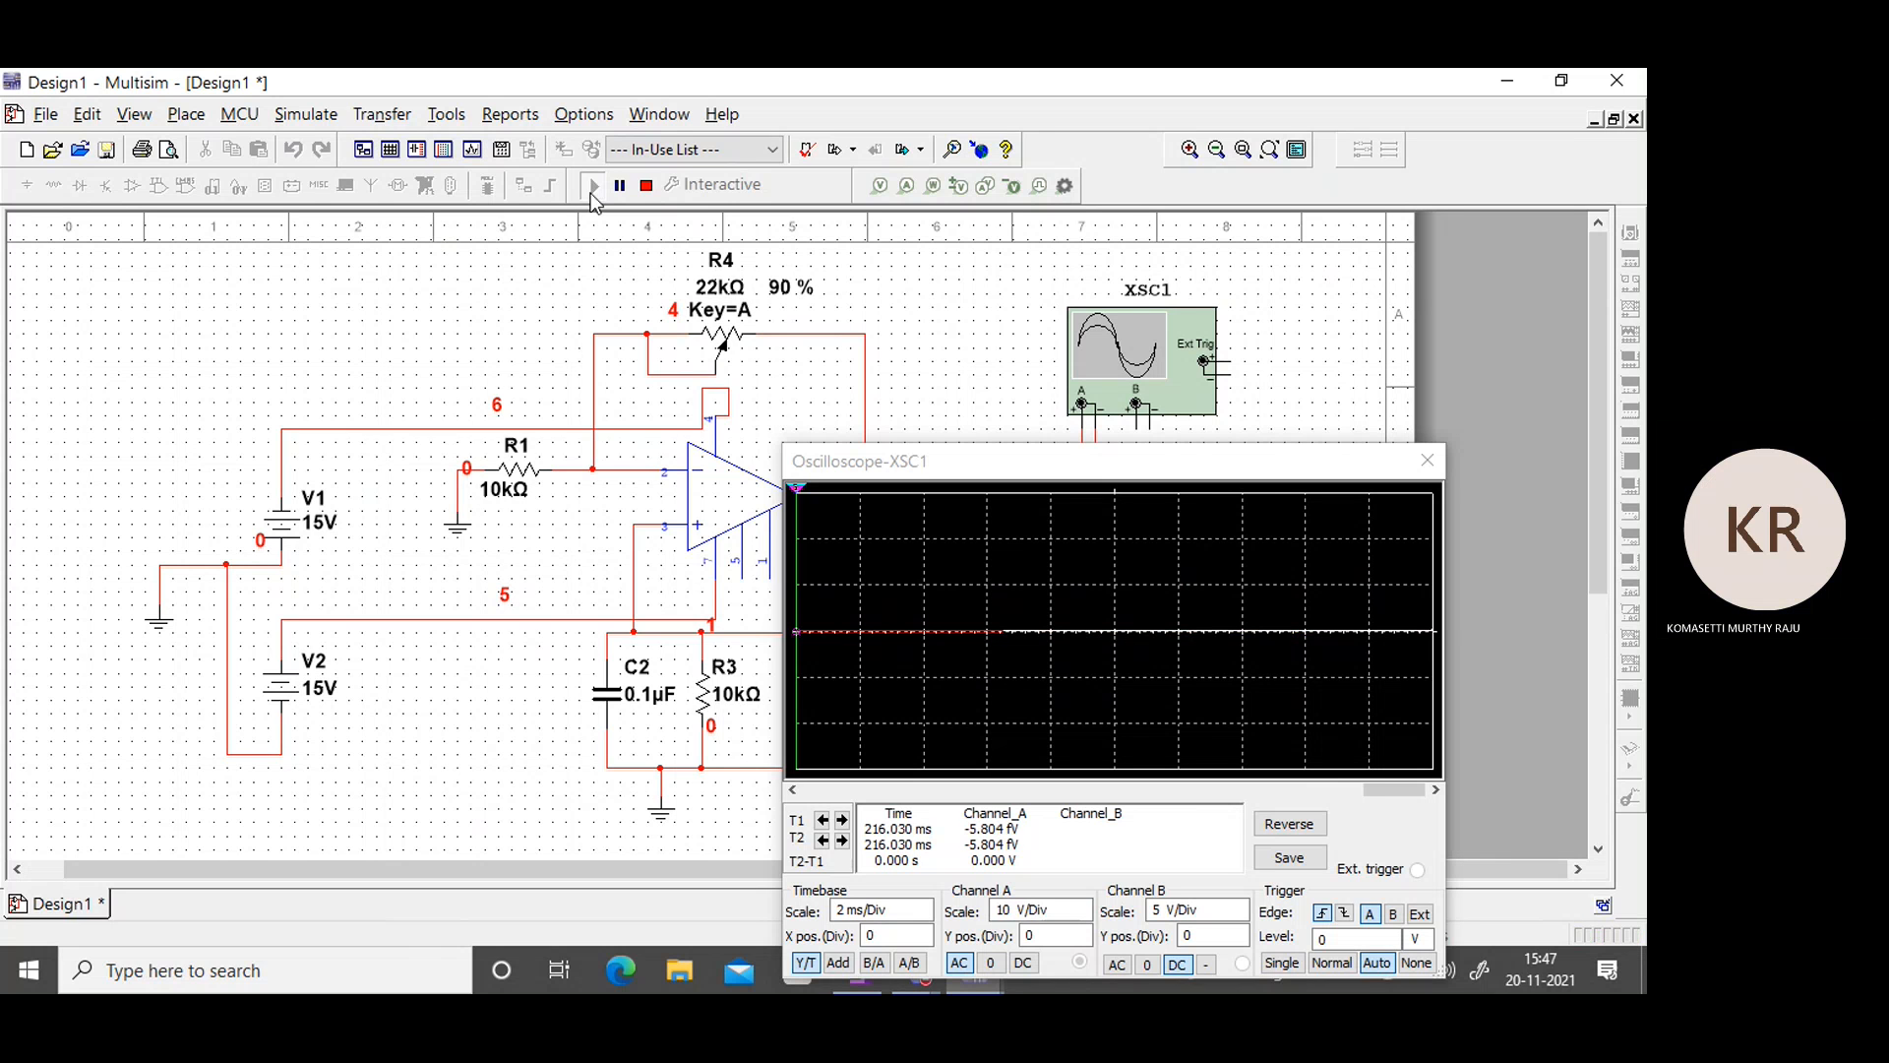
click(1083, 923)
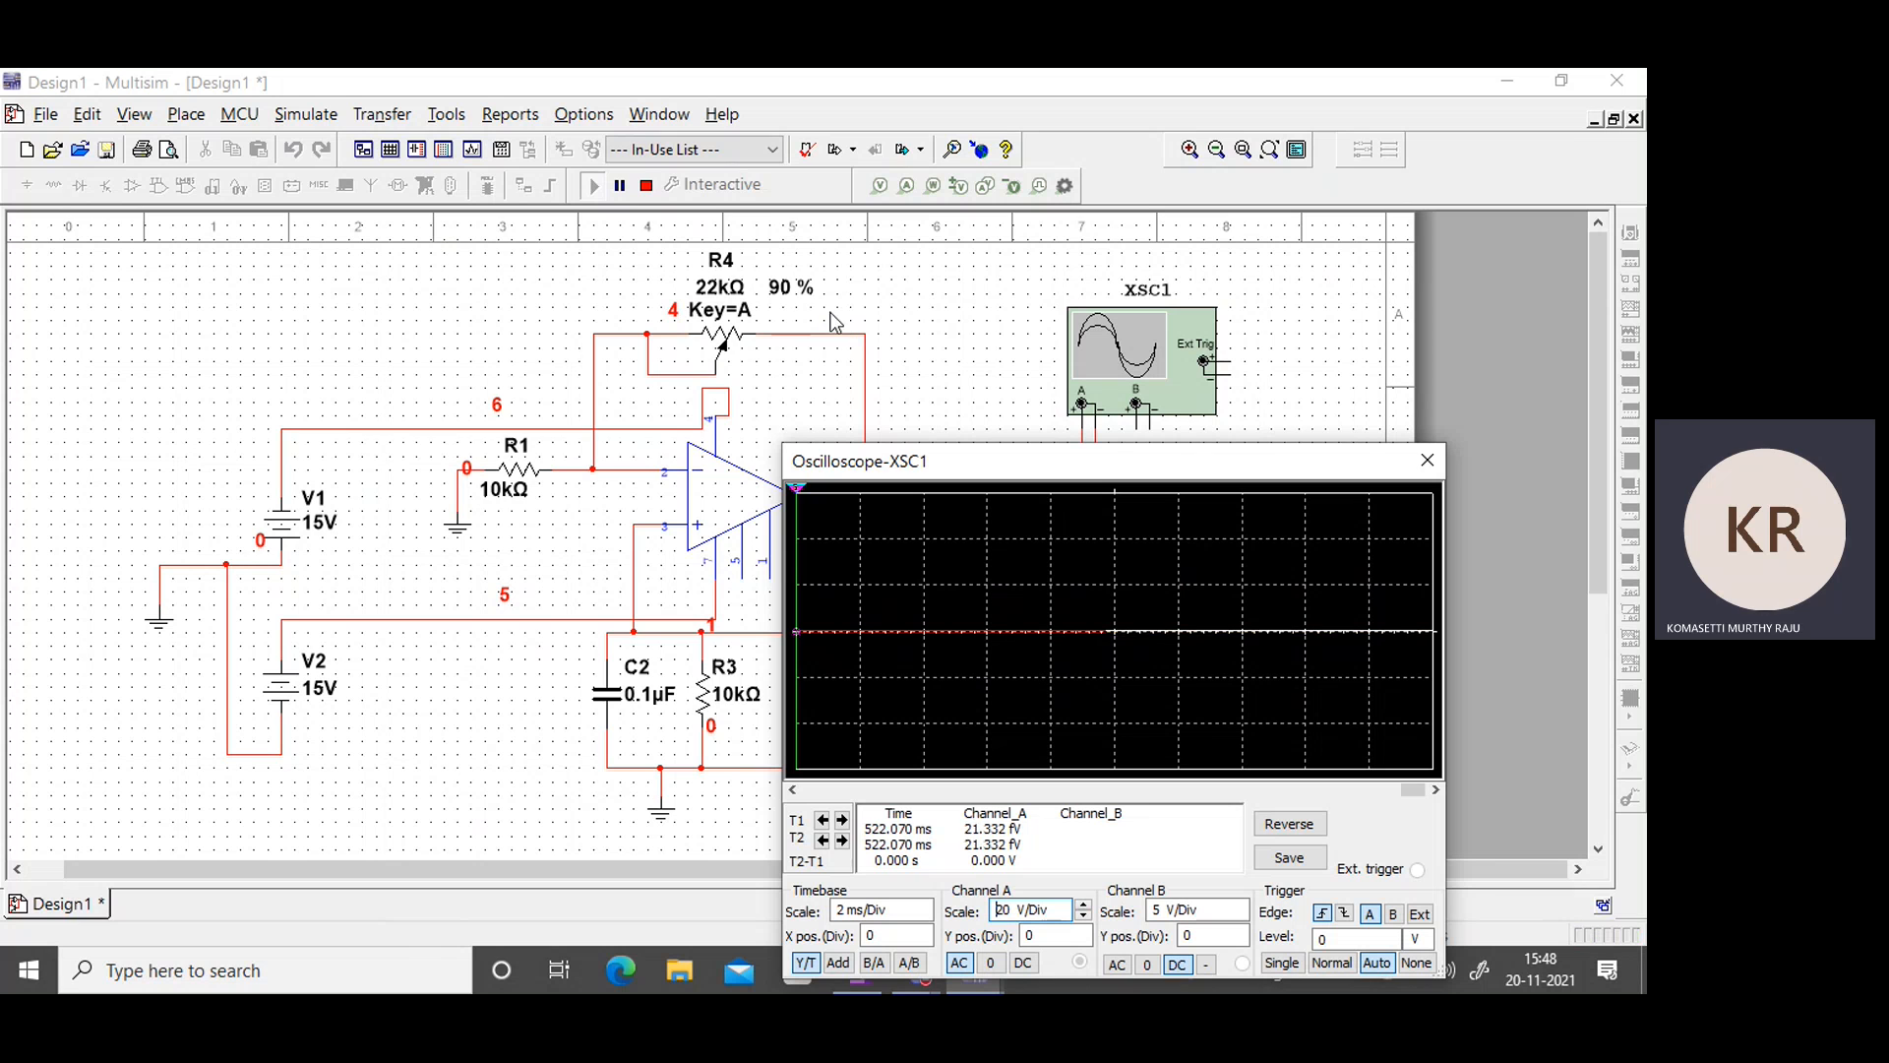
Raise potentiometer R4 to 95 % and 100 % while the simulation runs, and return it to 95 %.
mouse_move(805, 313)
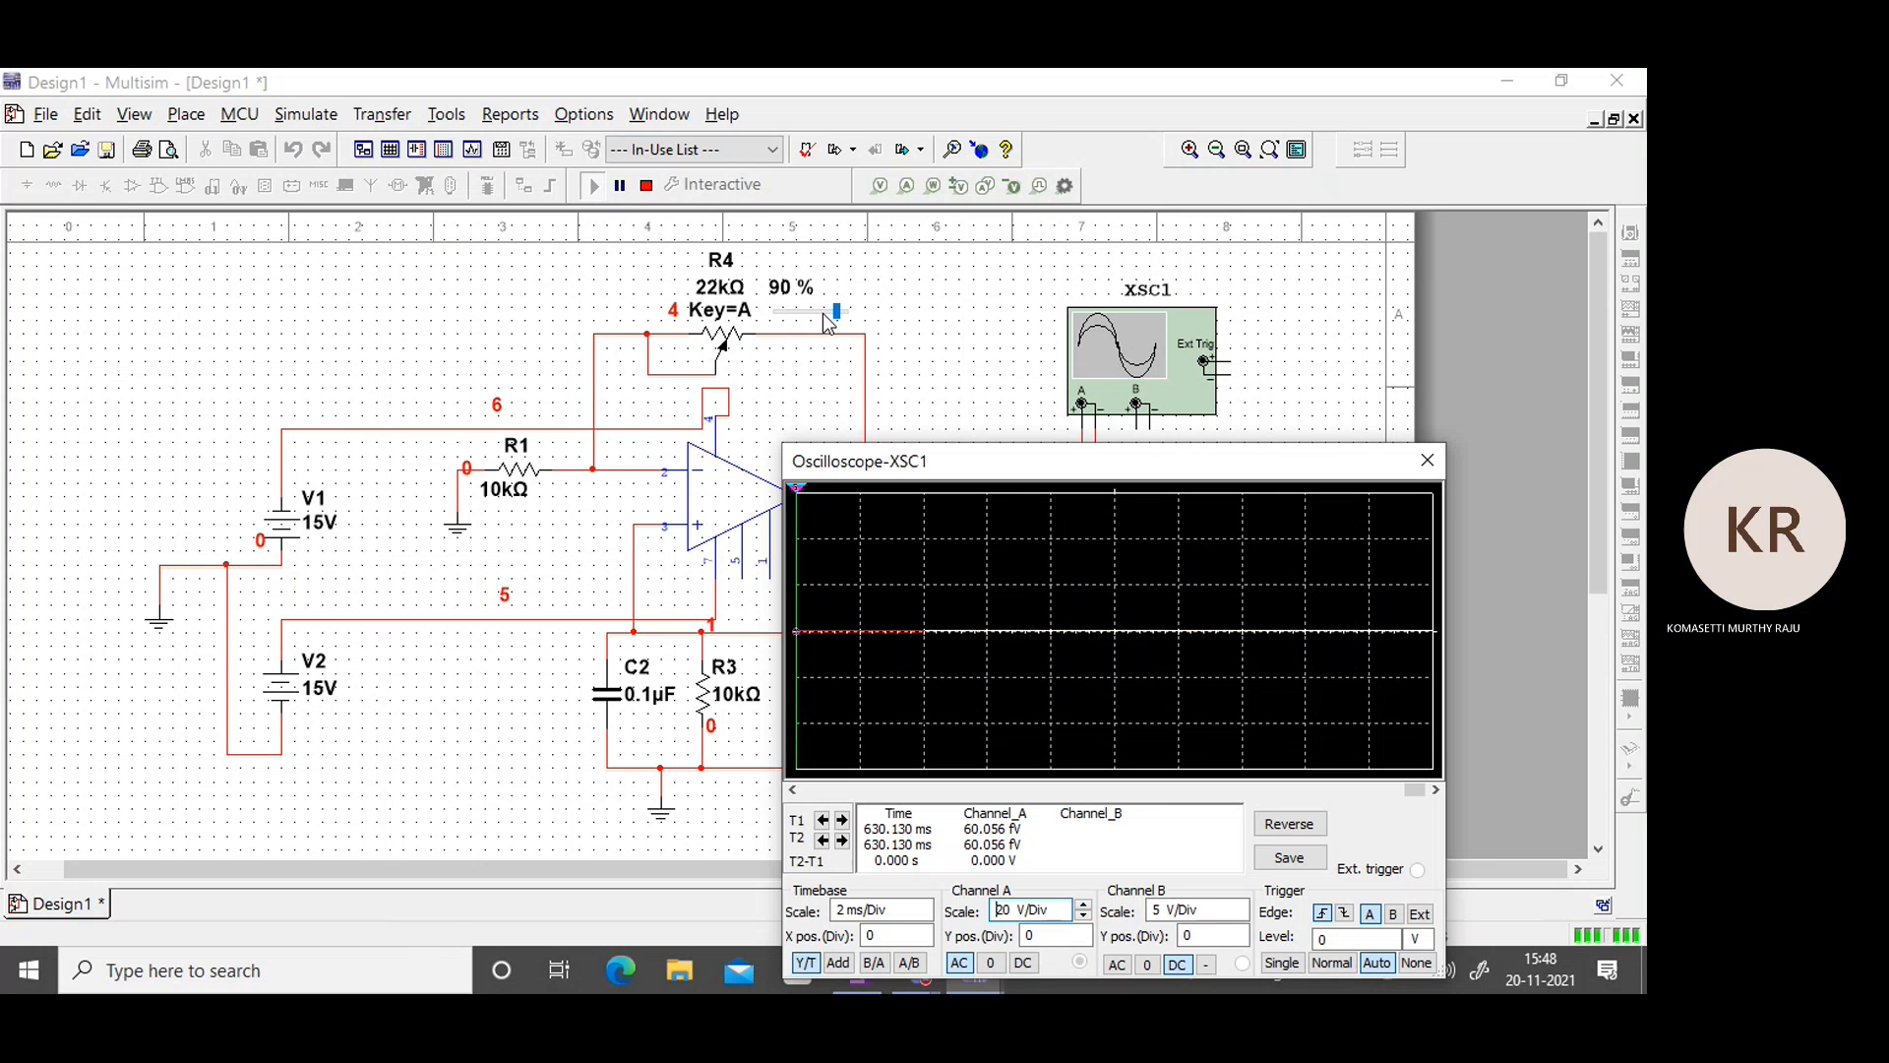
click(835, 313)
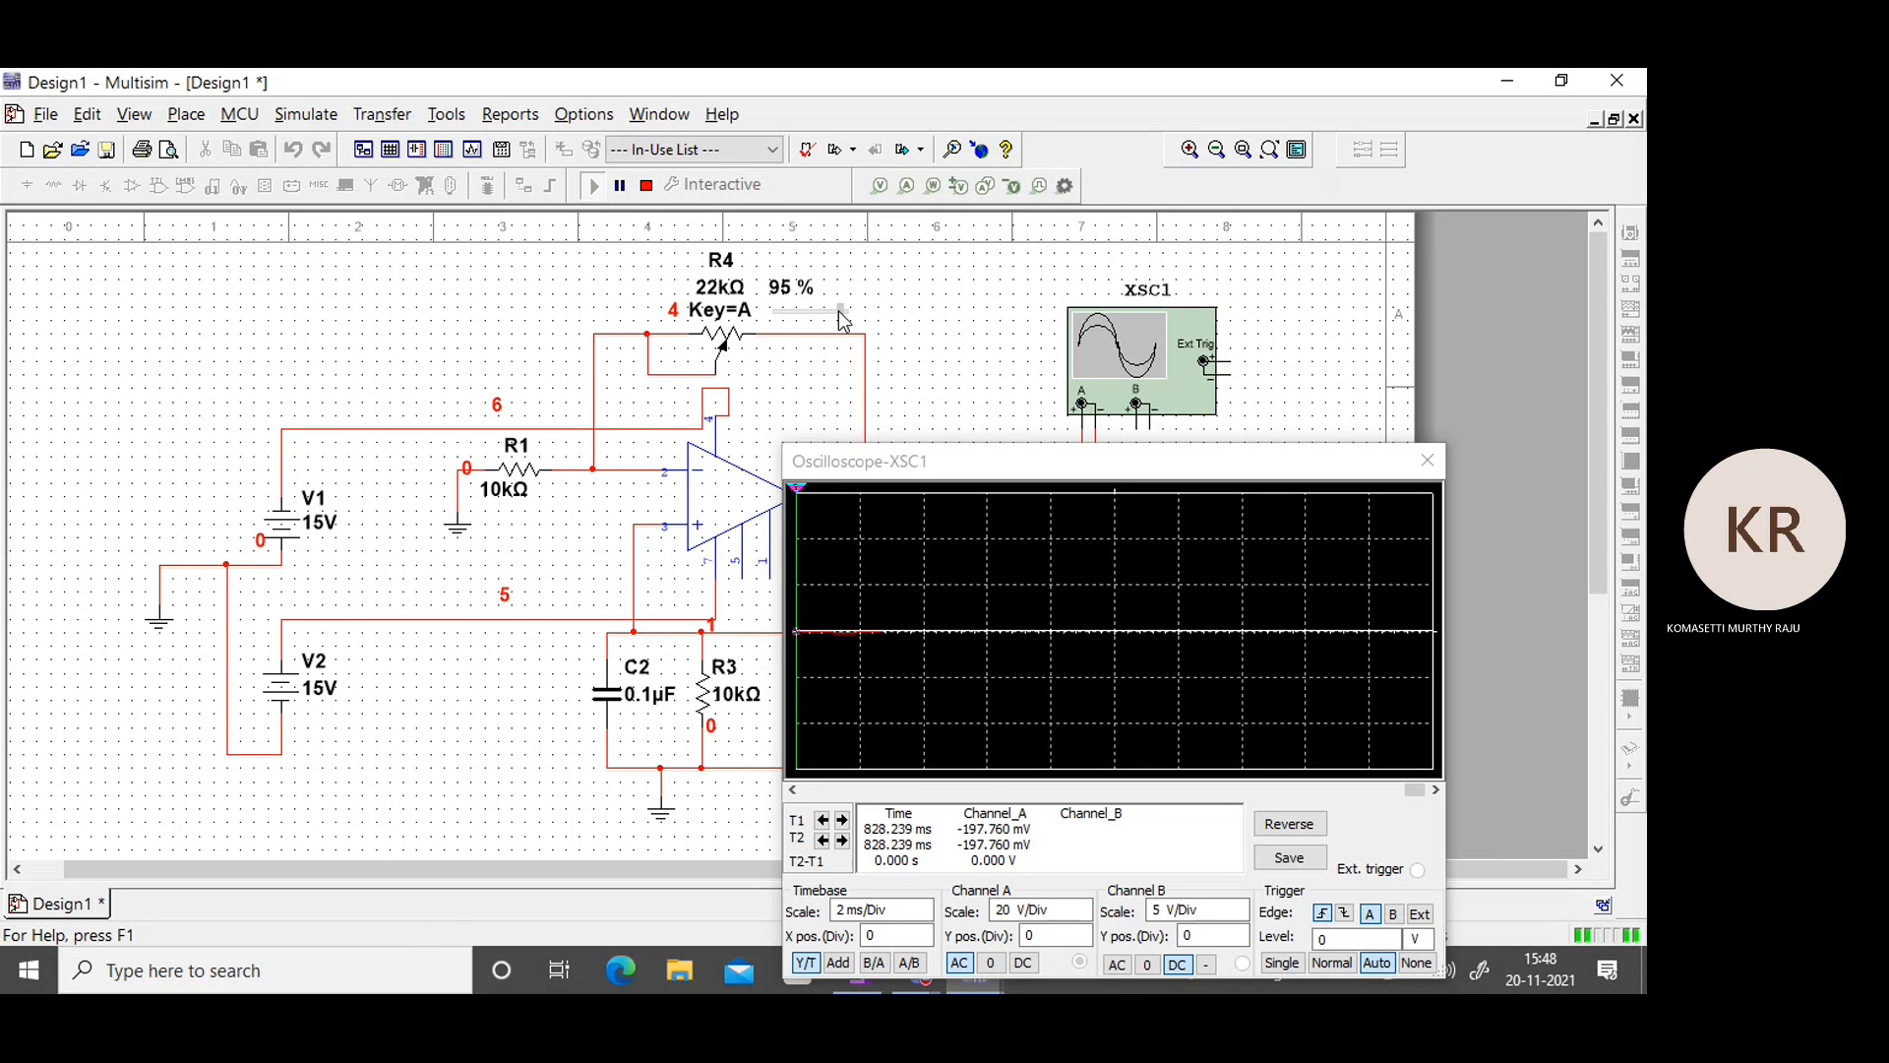
drag(840, 312, 843, 314)
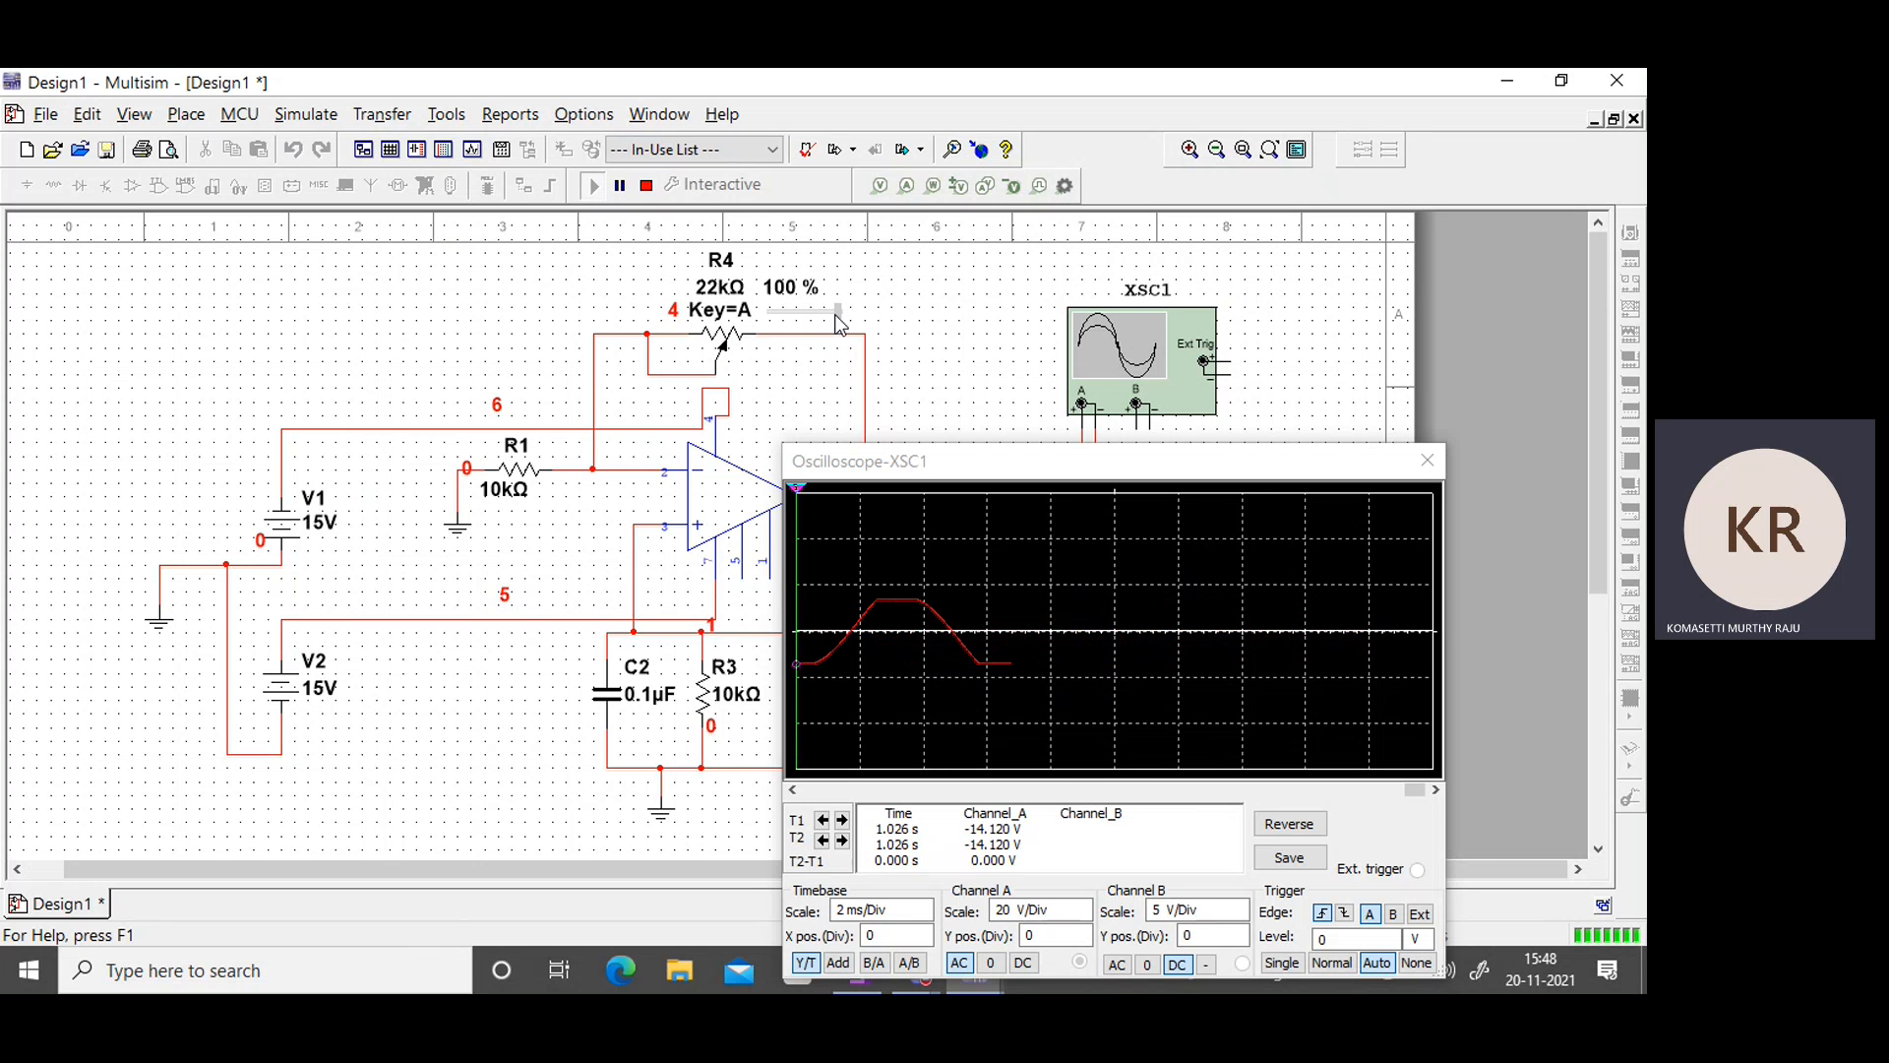
drag(839, 313, 834, 314)
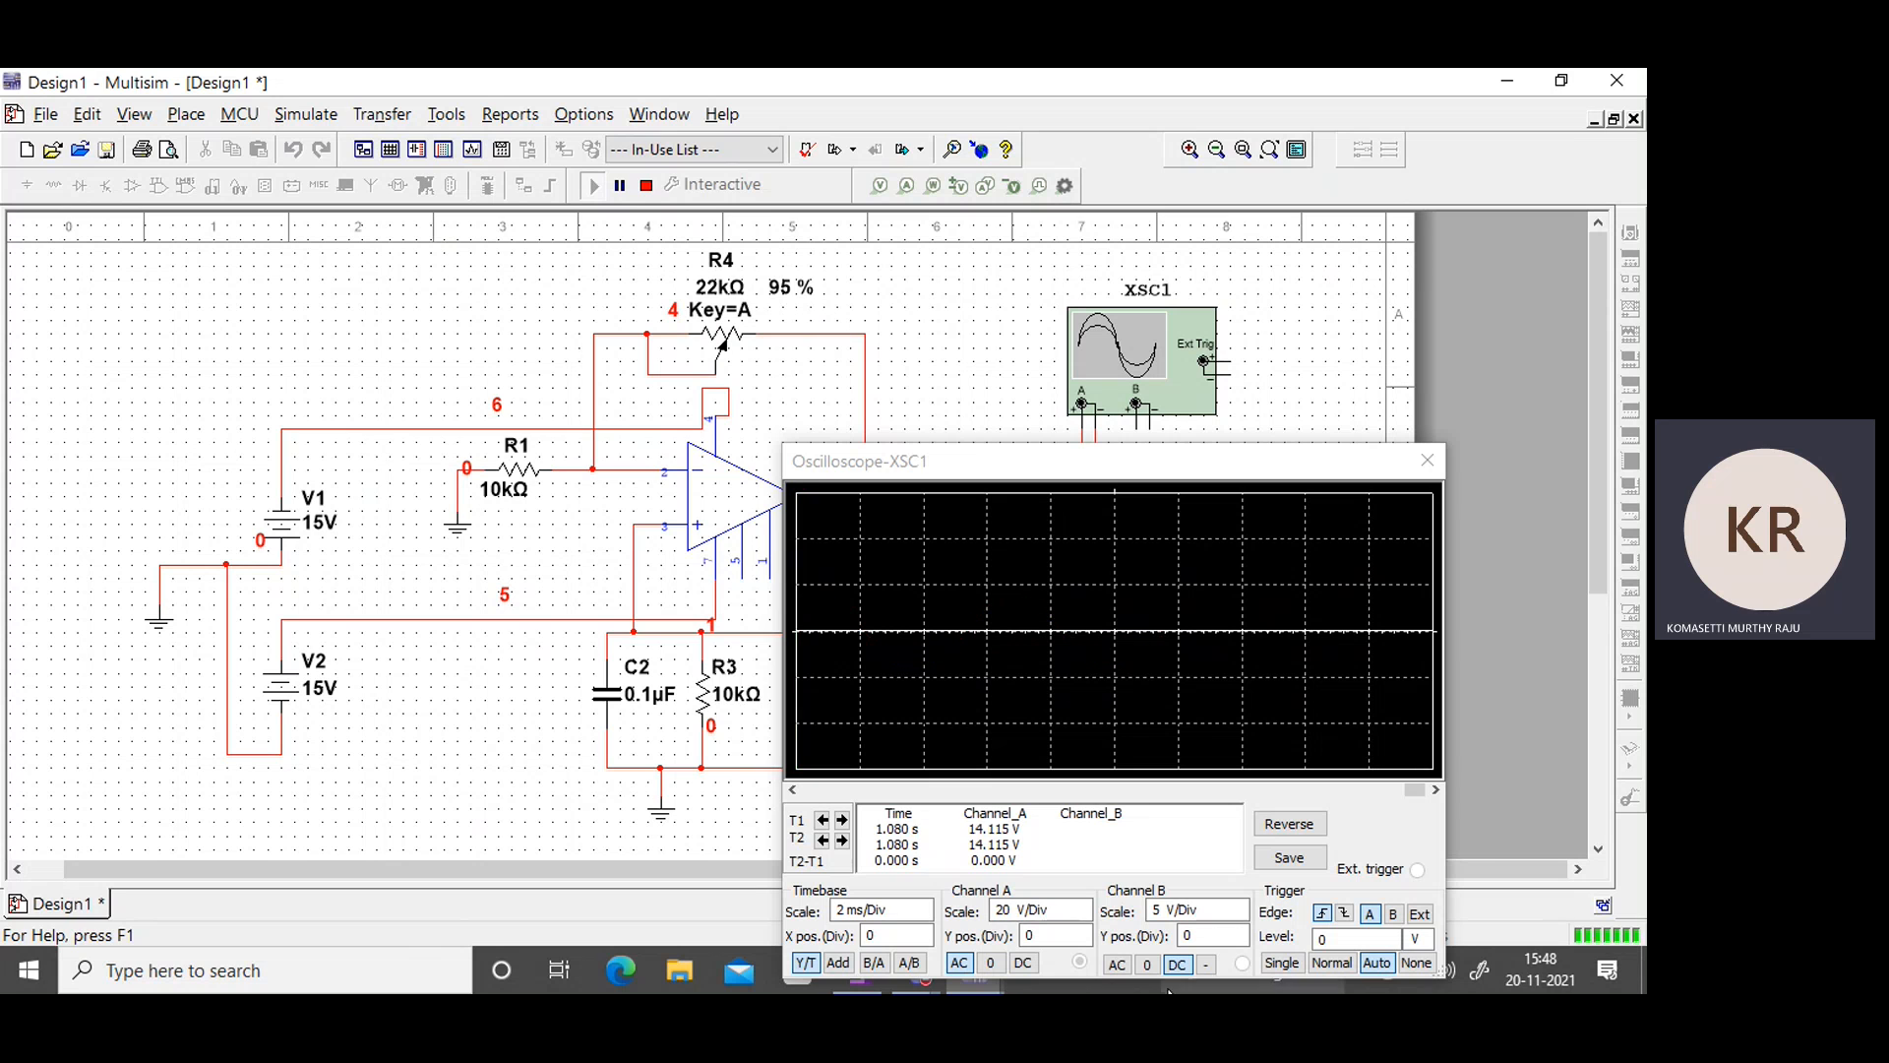
Set the oscilloscope's Channel A scale to 10 V/Div and reduce potentiometer R4 to 90 %.
click(1070, 915)
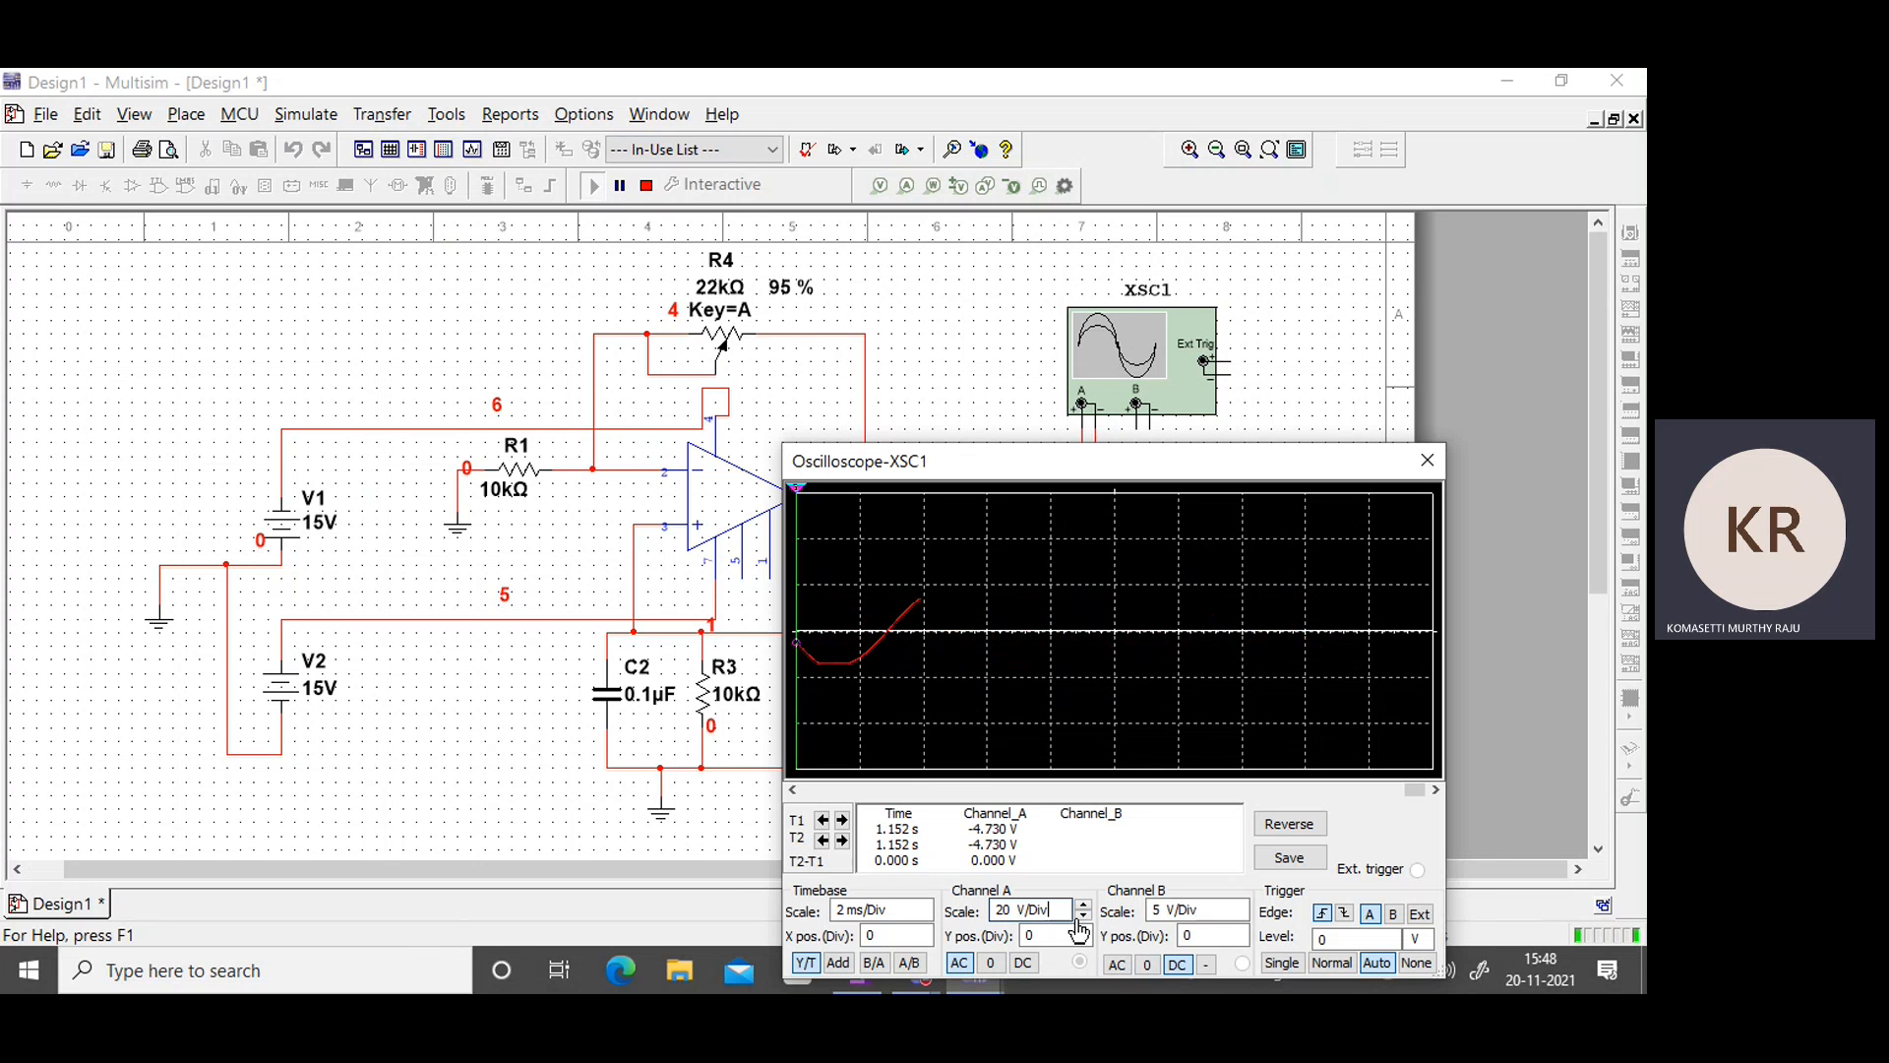
click(1083, 907)
click(1083, 907)
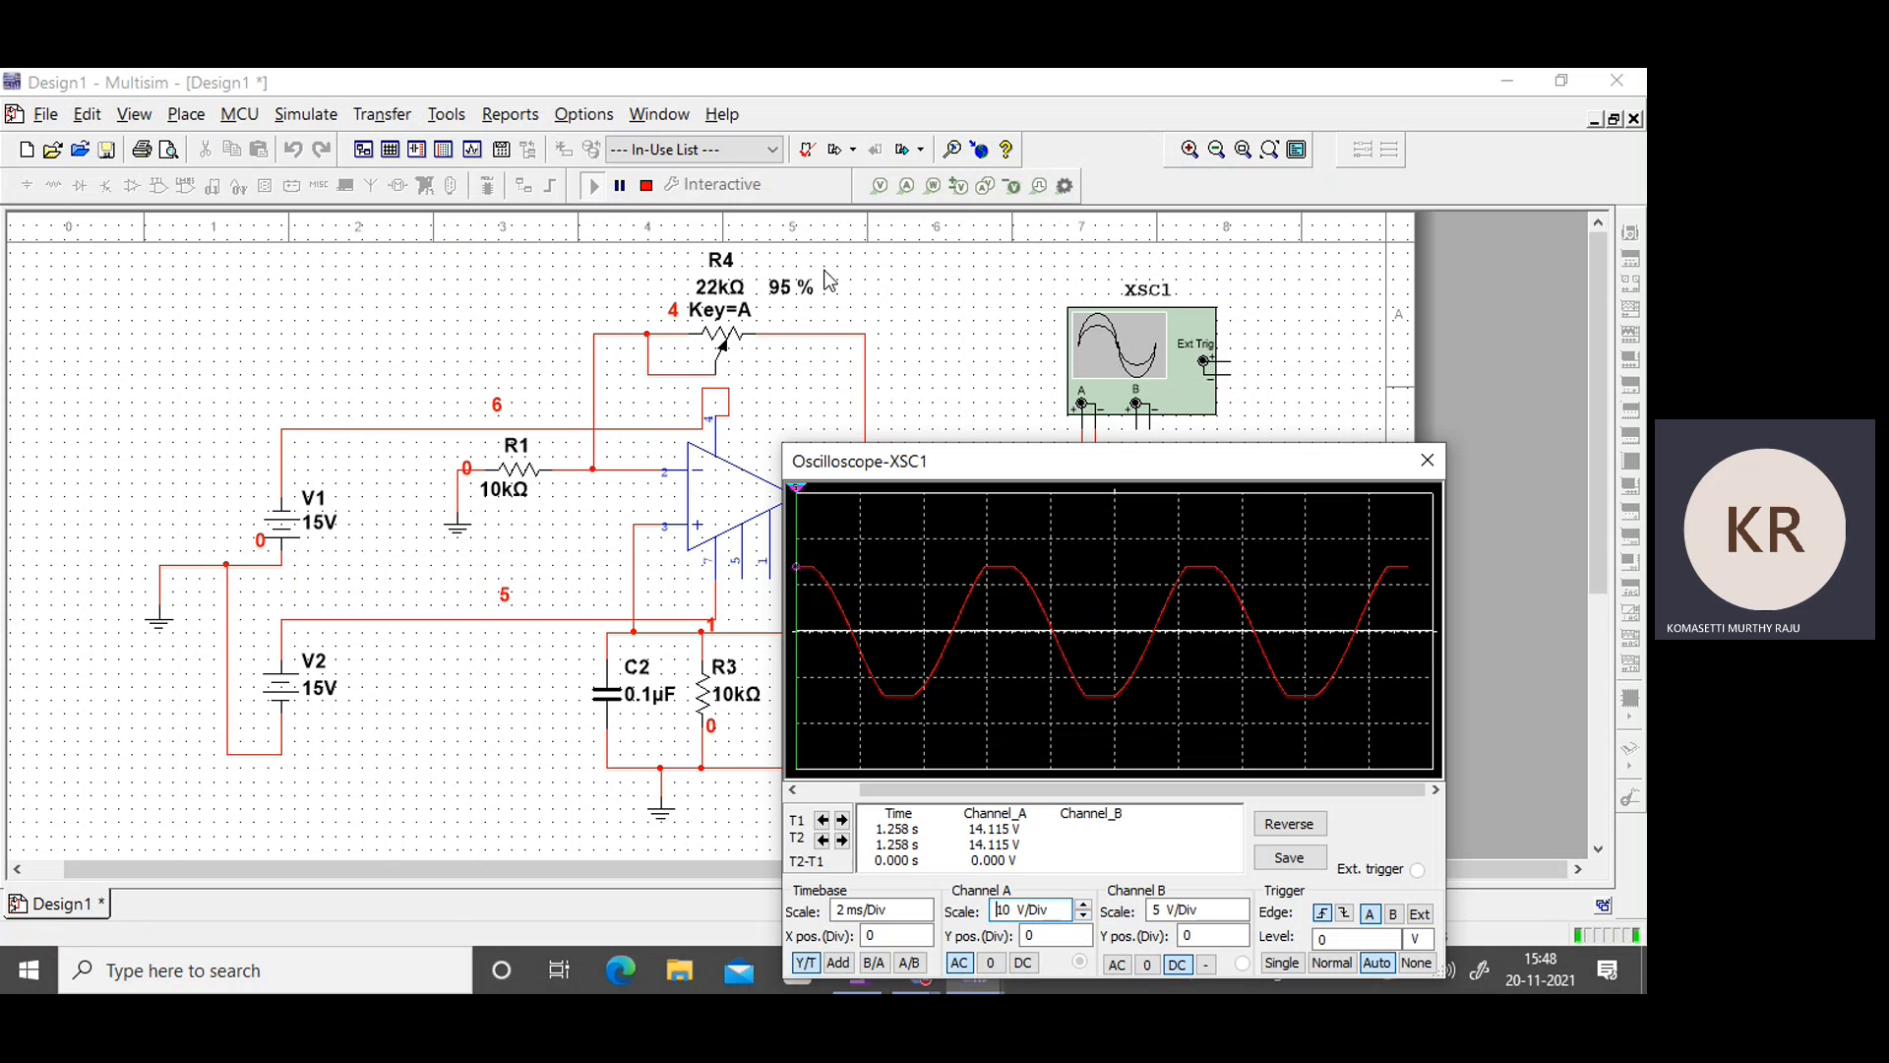
mouse_move(844, 325)
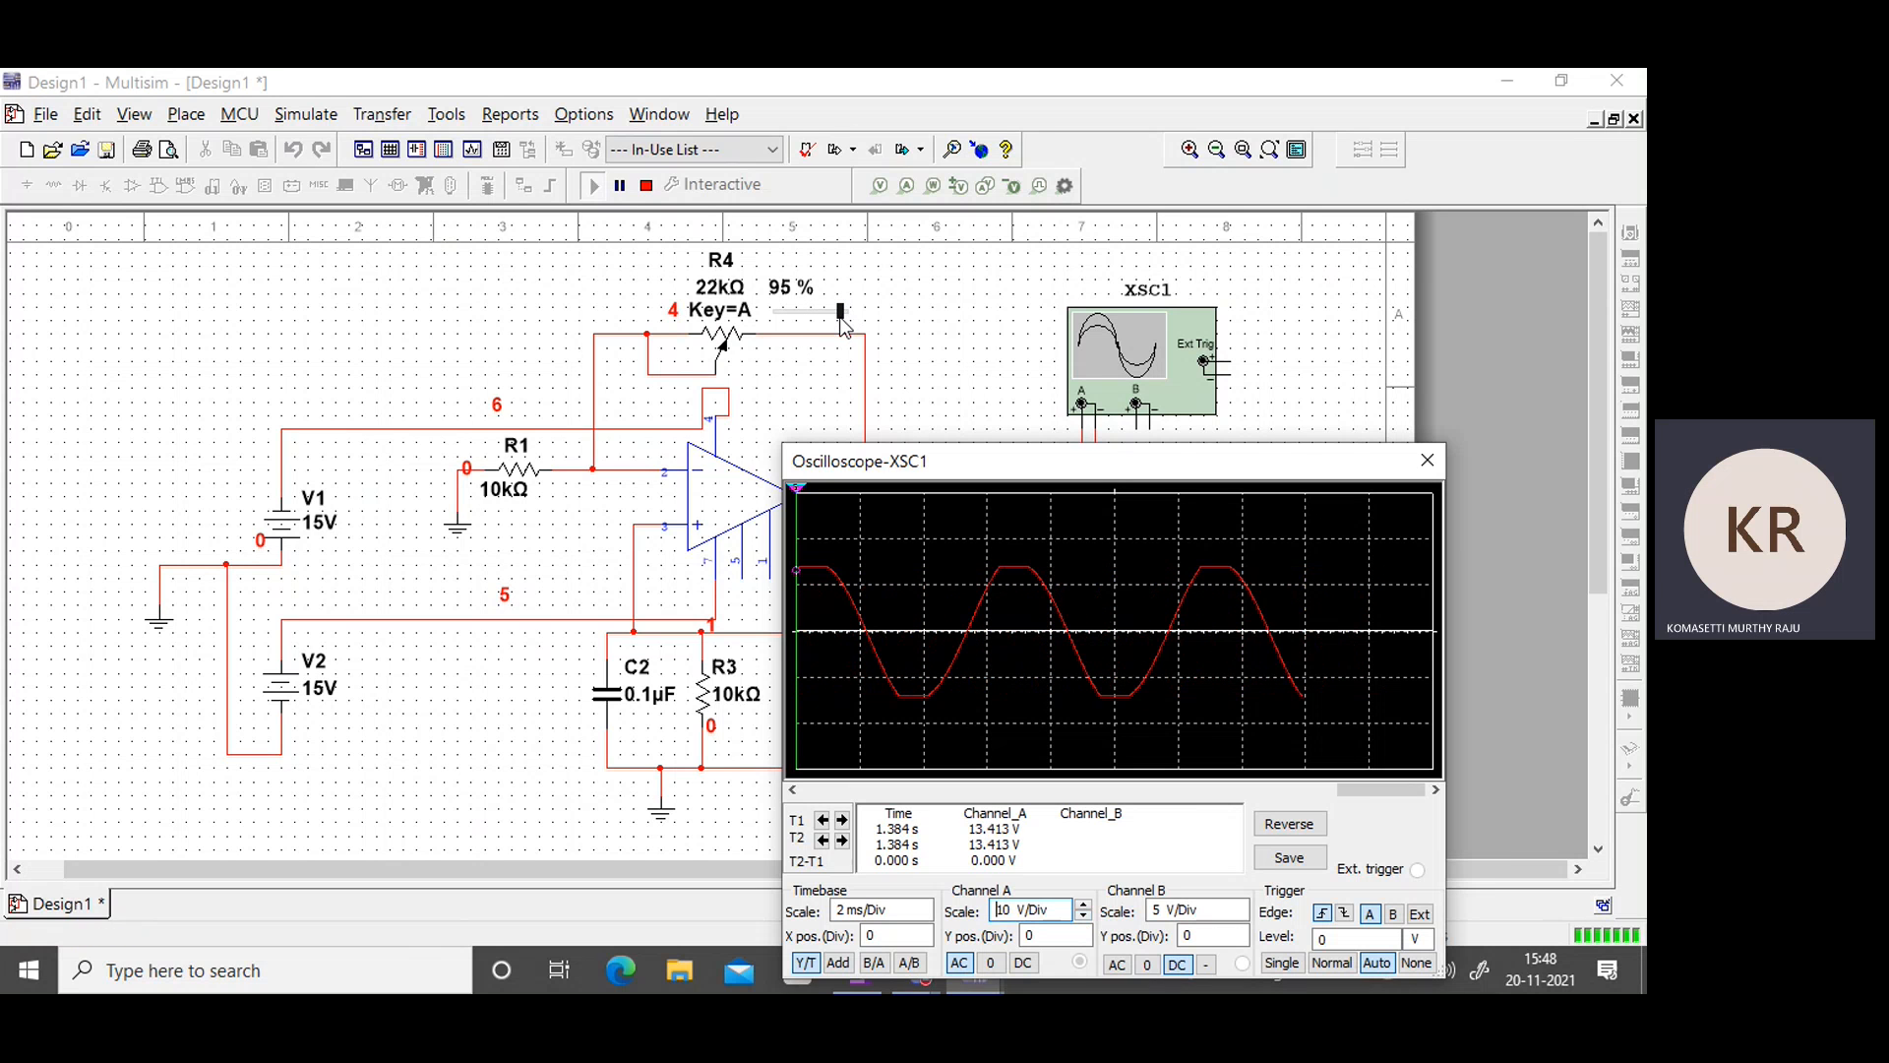
click(843, 321)
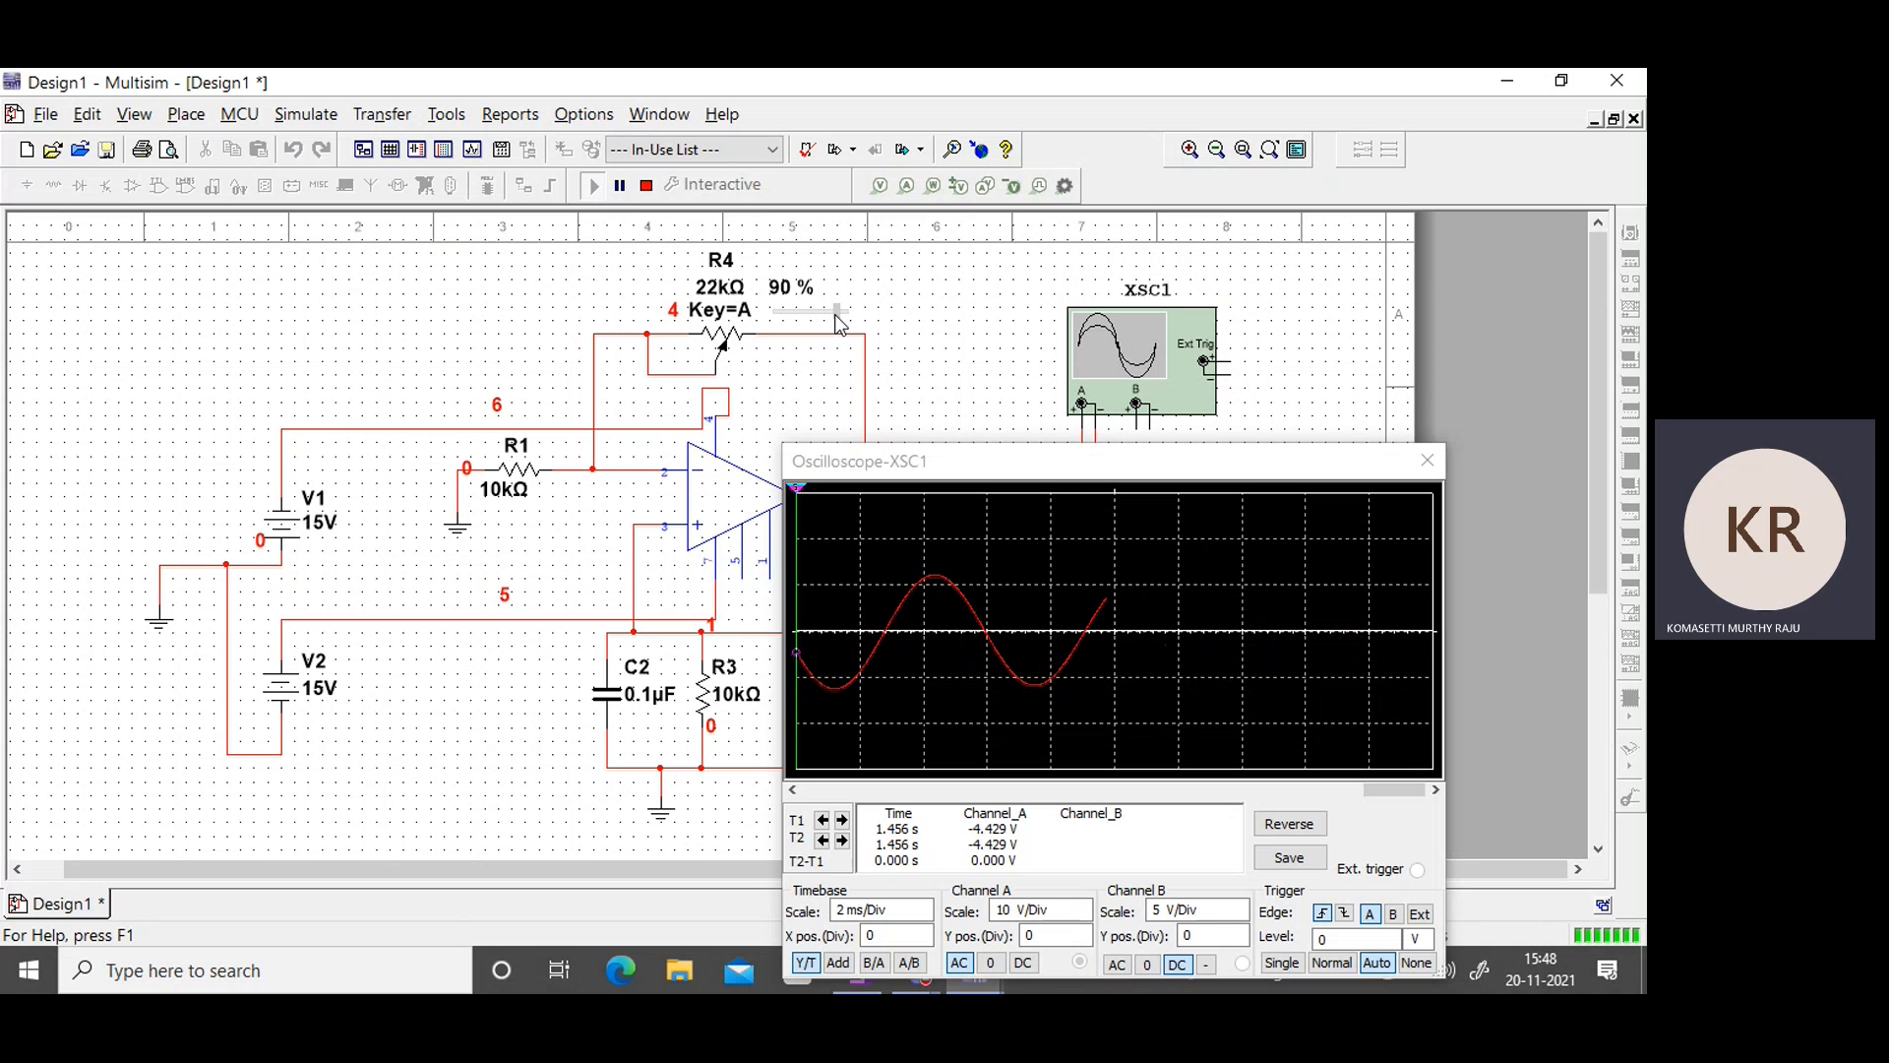
key(a)
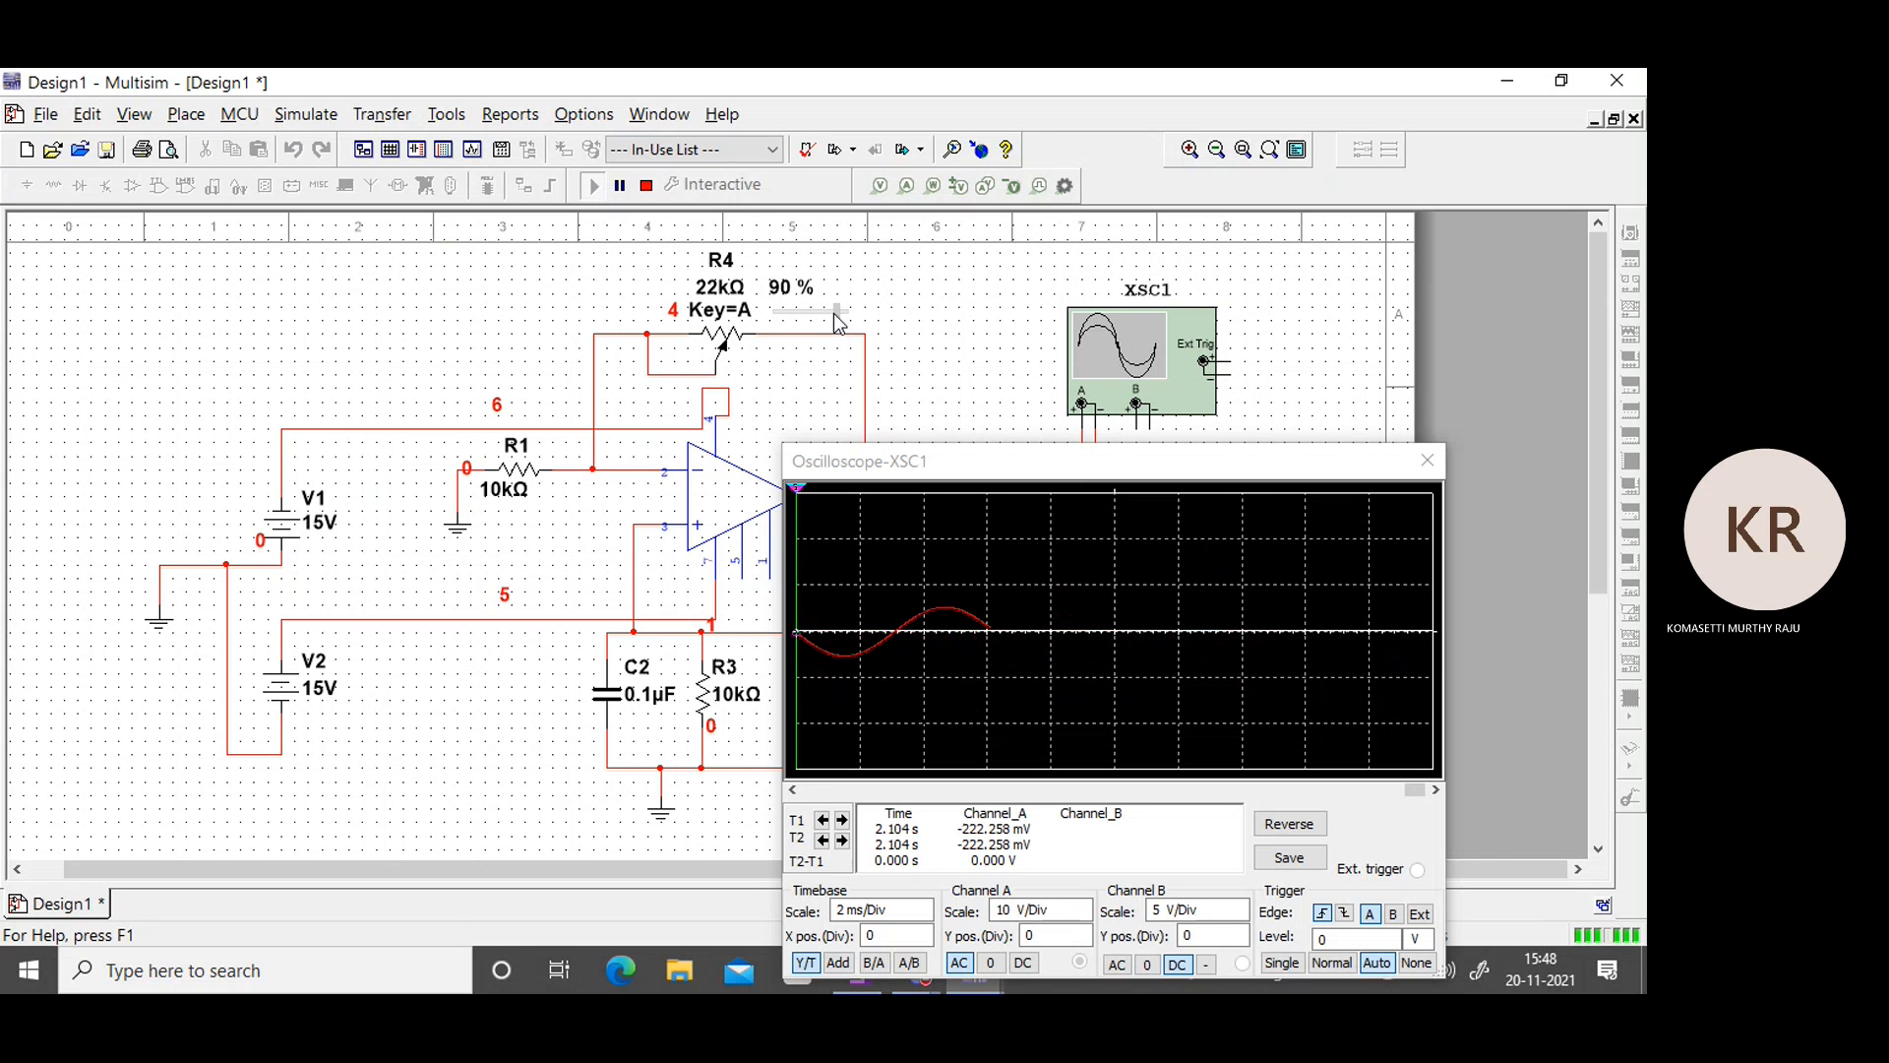
Stop the simulation and set potentiometer R4's increment to 1 %.
click(645, 185)
double_click(733, 343)
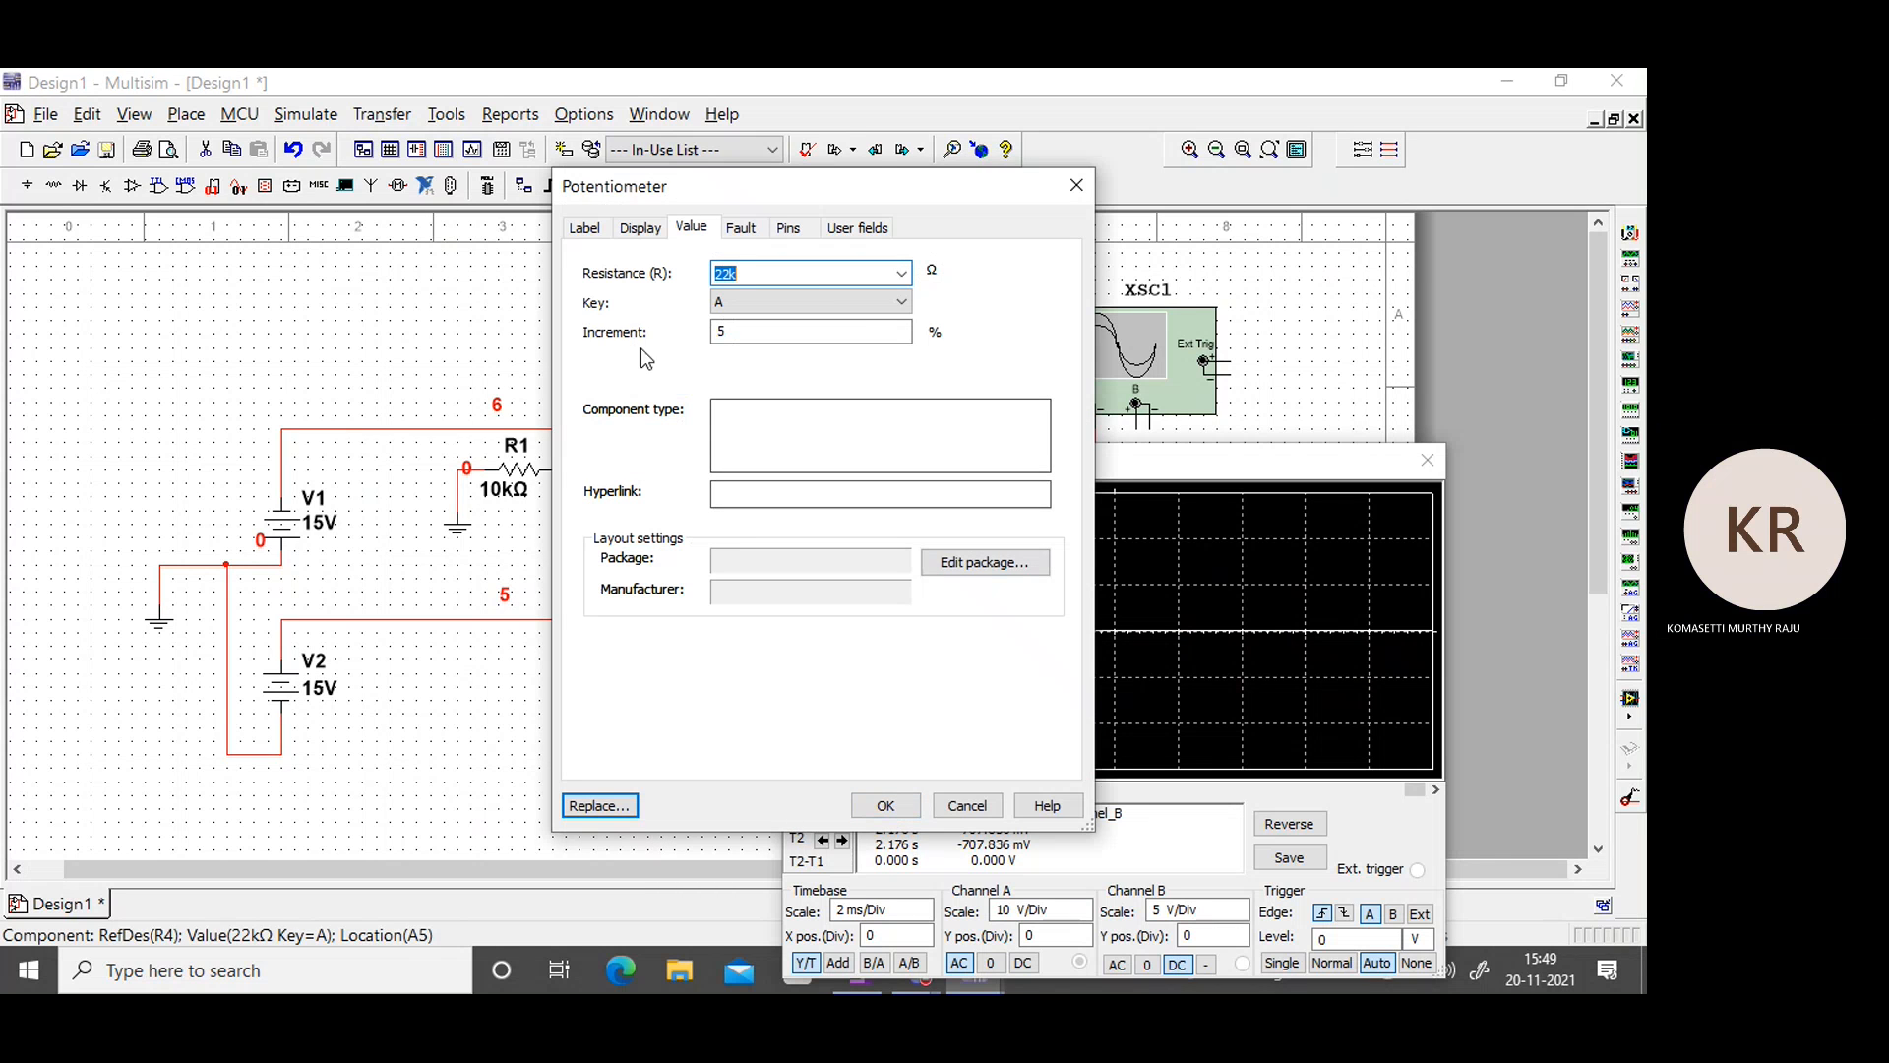
click(733, 333)
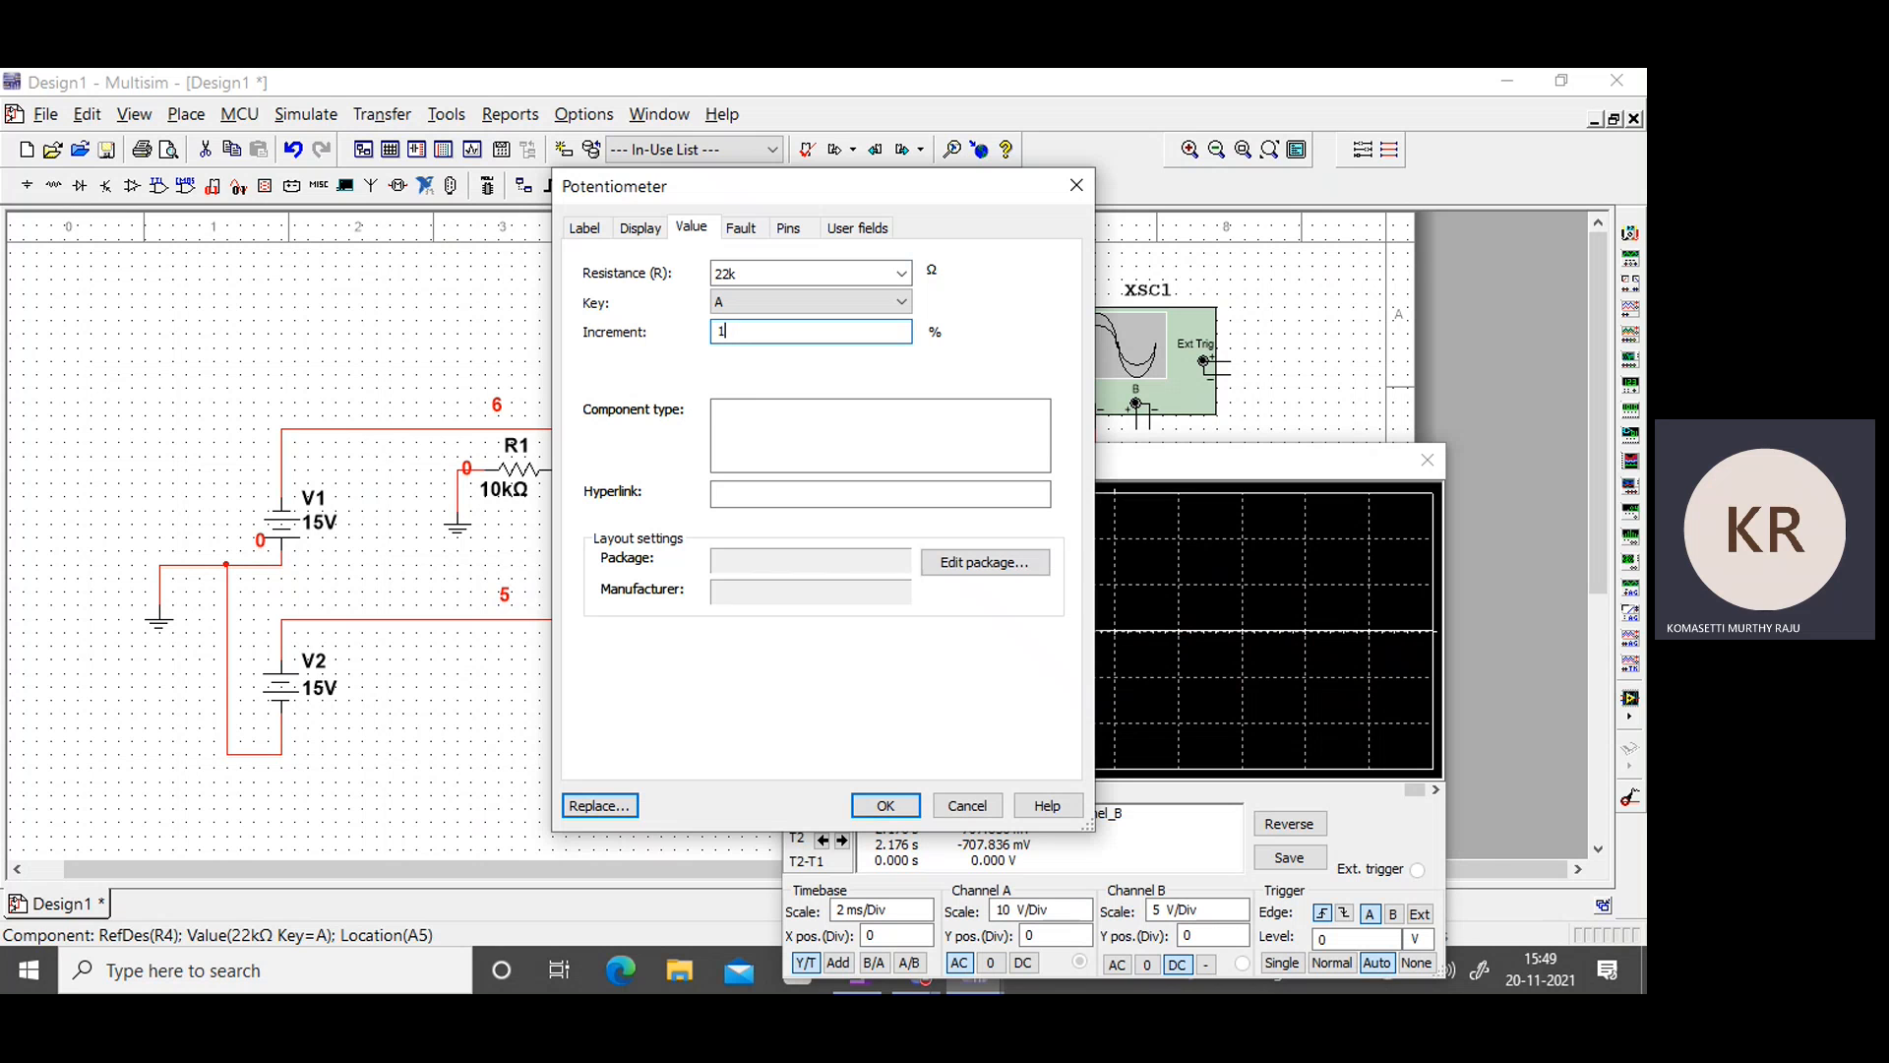
click(885, 805)
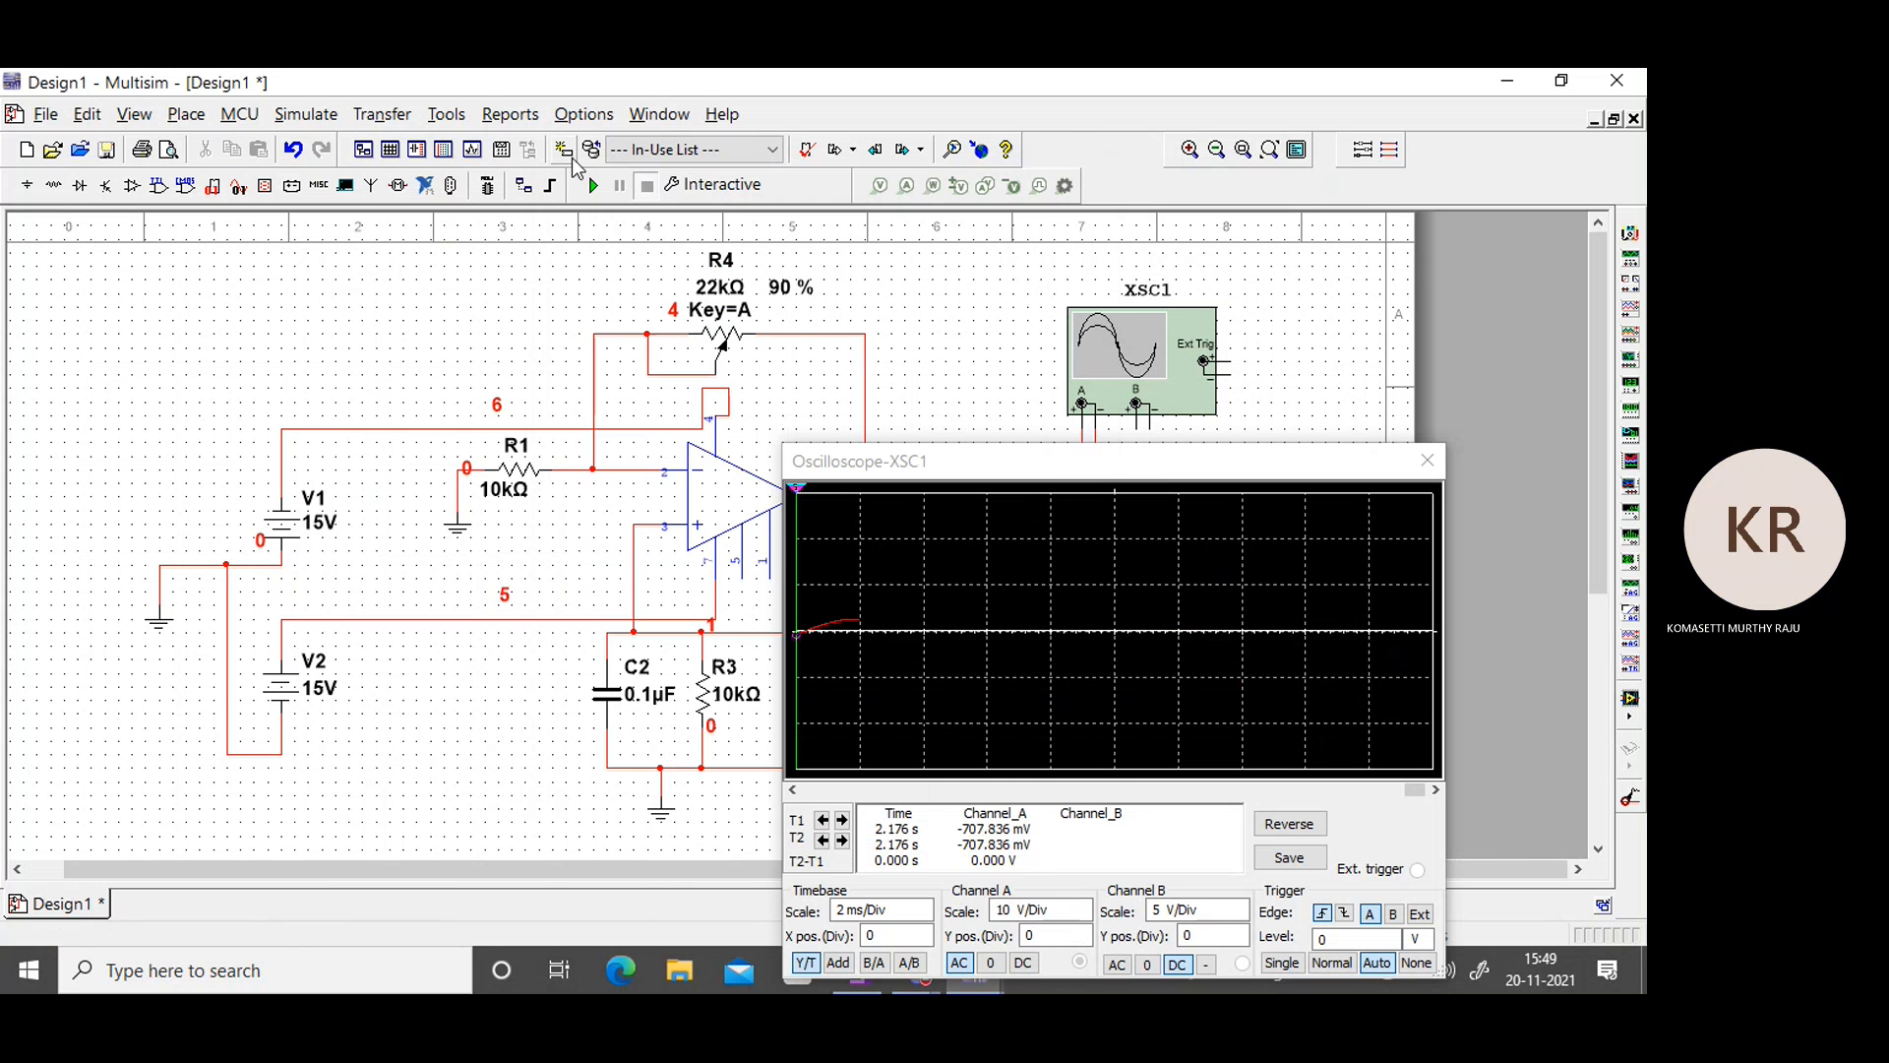
Restart the simulation and raise potentiometer R4 in stages to 91 %, 93 % and 100 %.
click(593, 185)
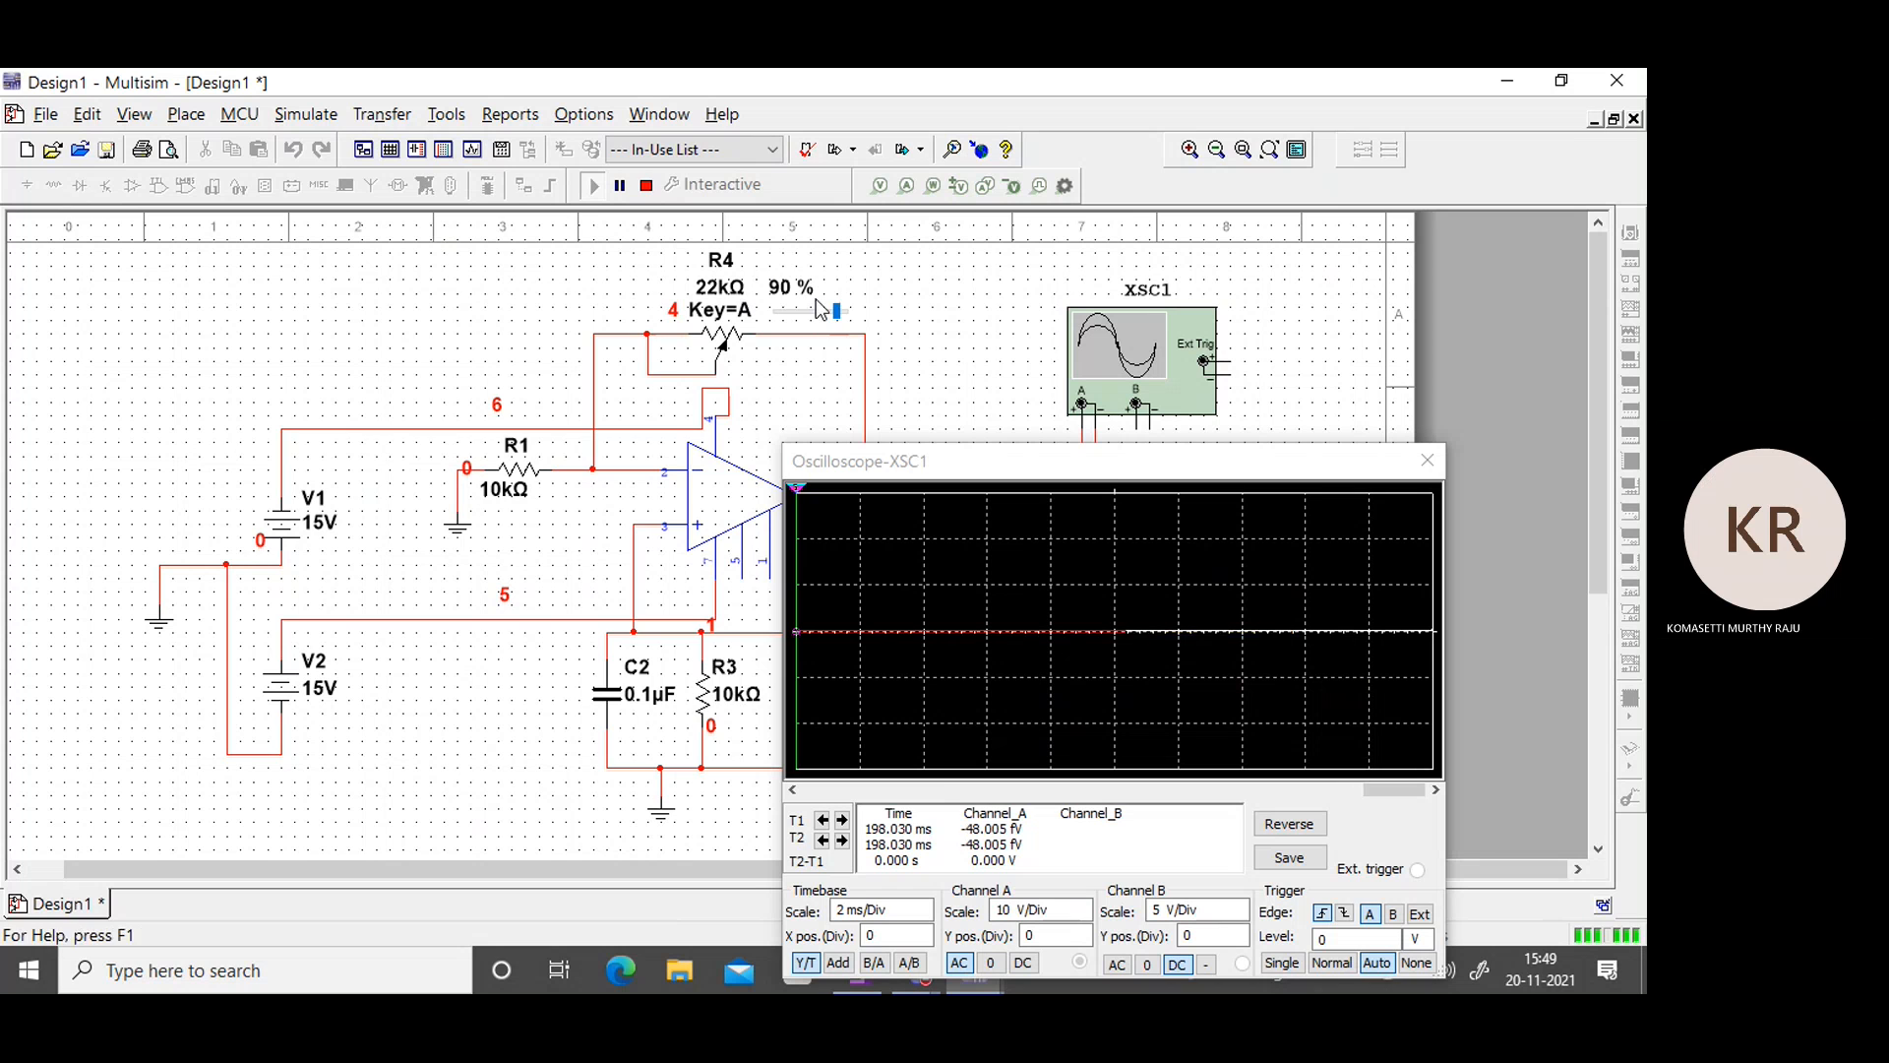
mouse_move(838, 326)
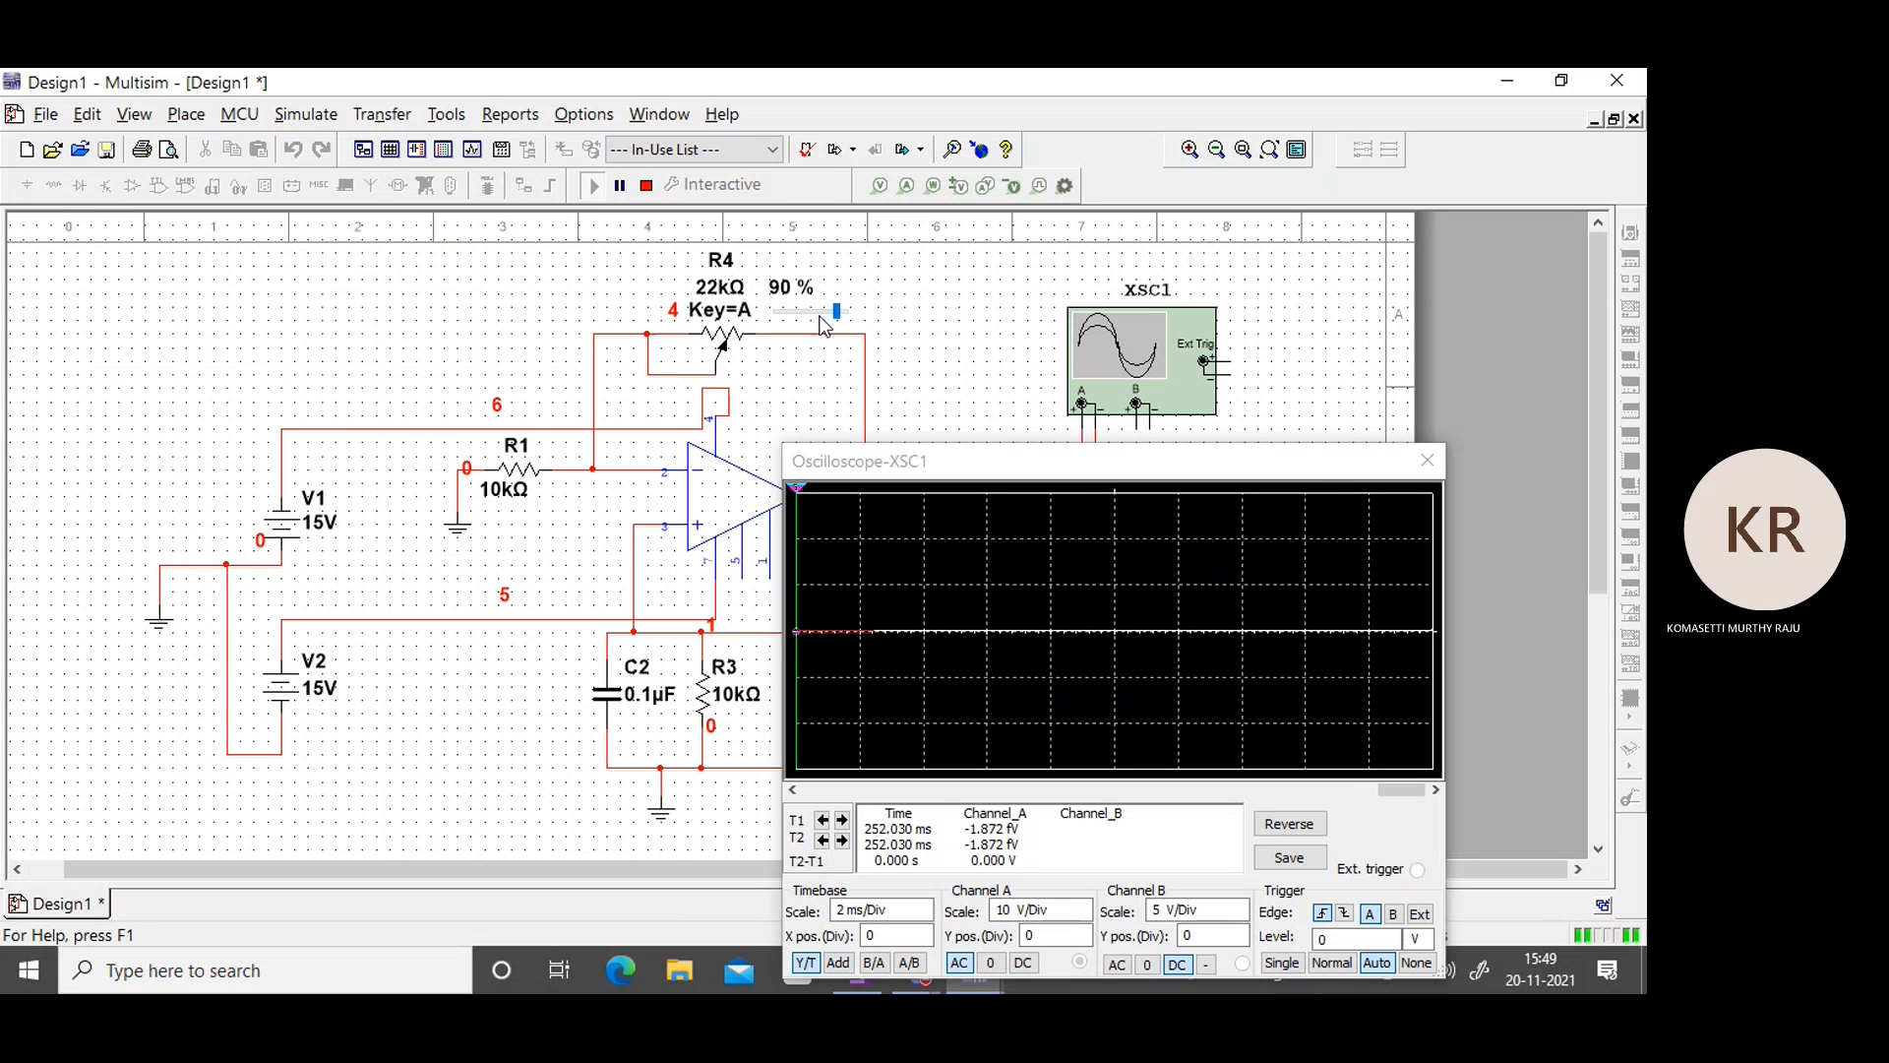
drag(838, 316, 841, 318)
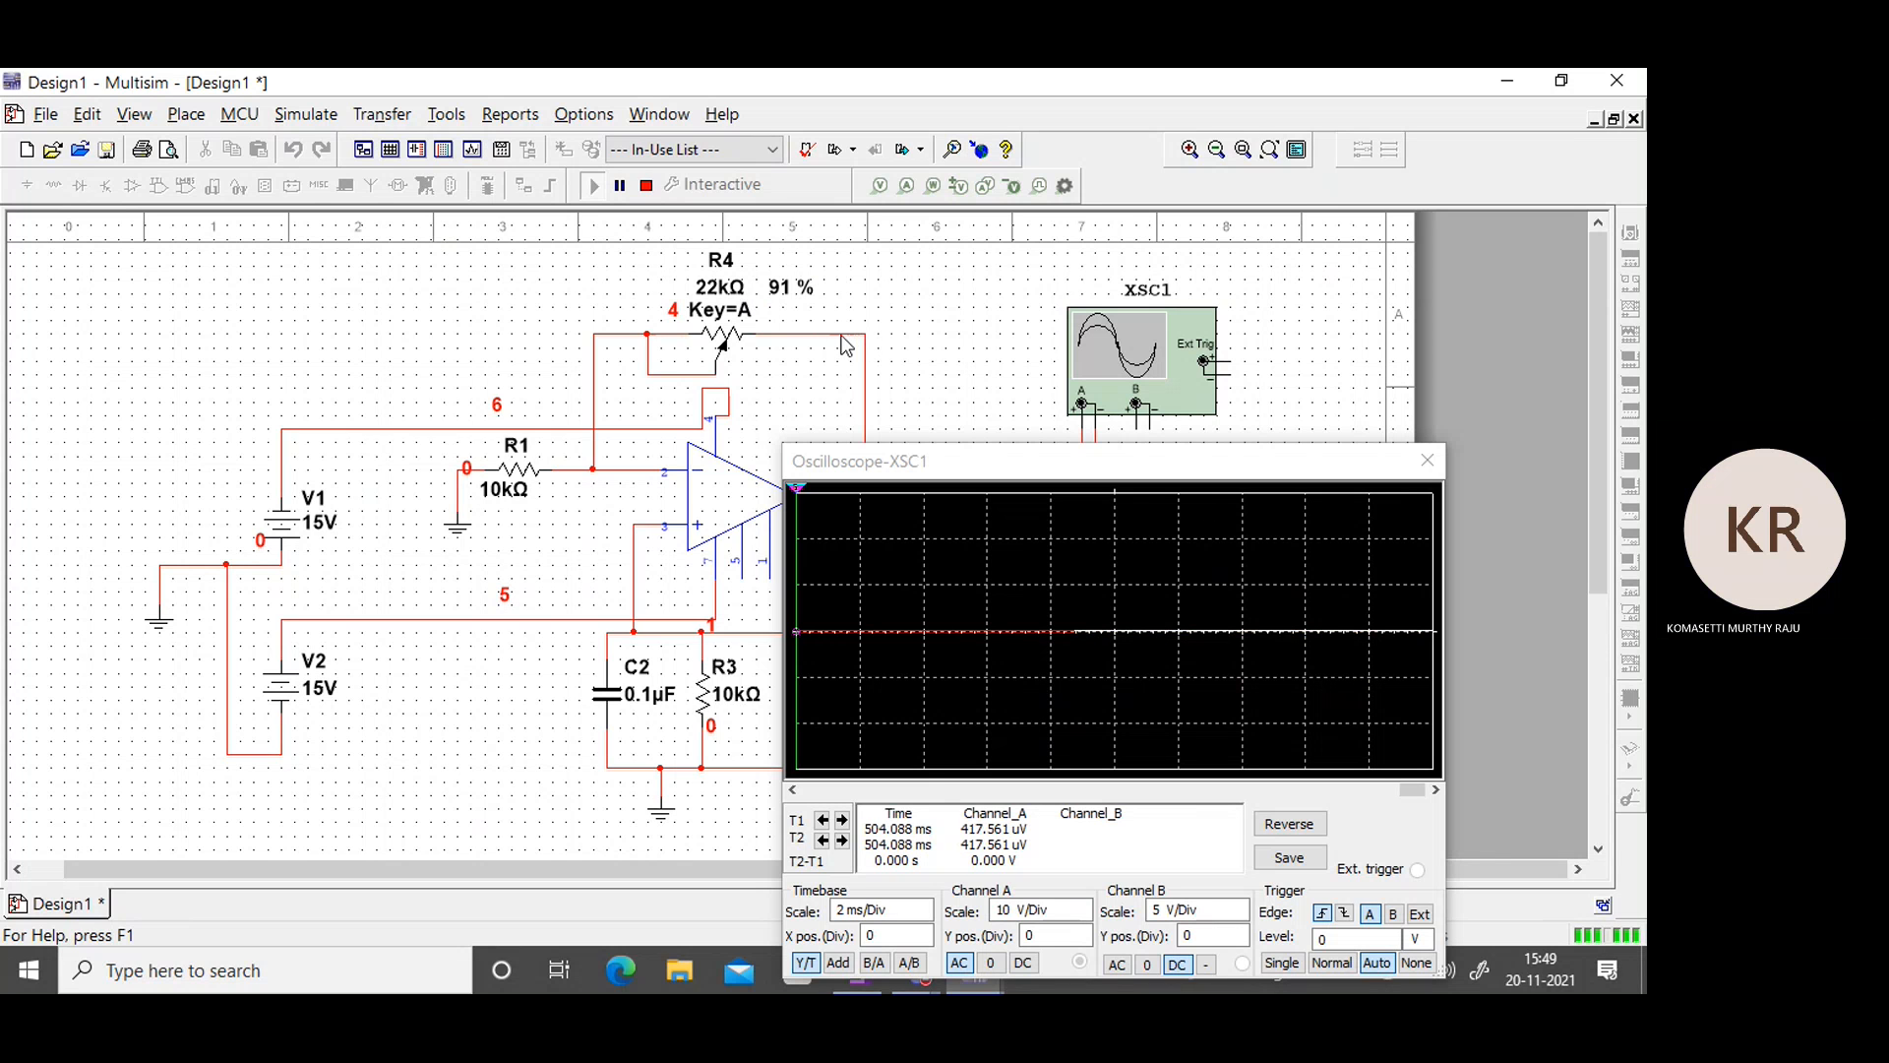
mouse_move(841, 315)
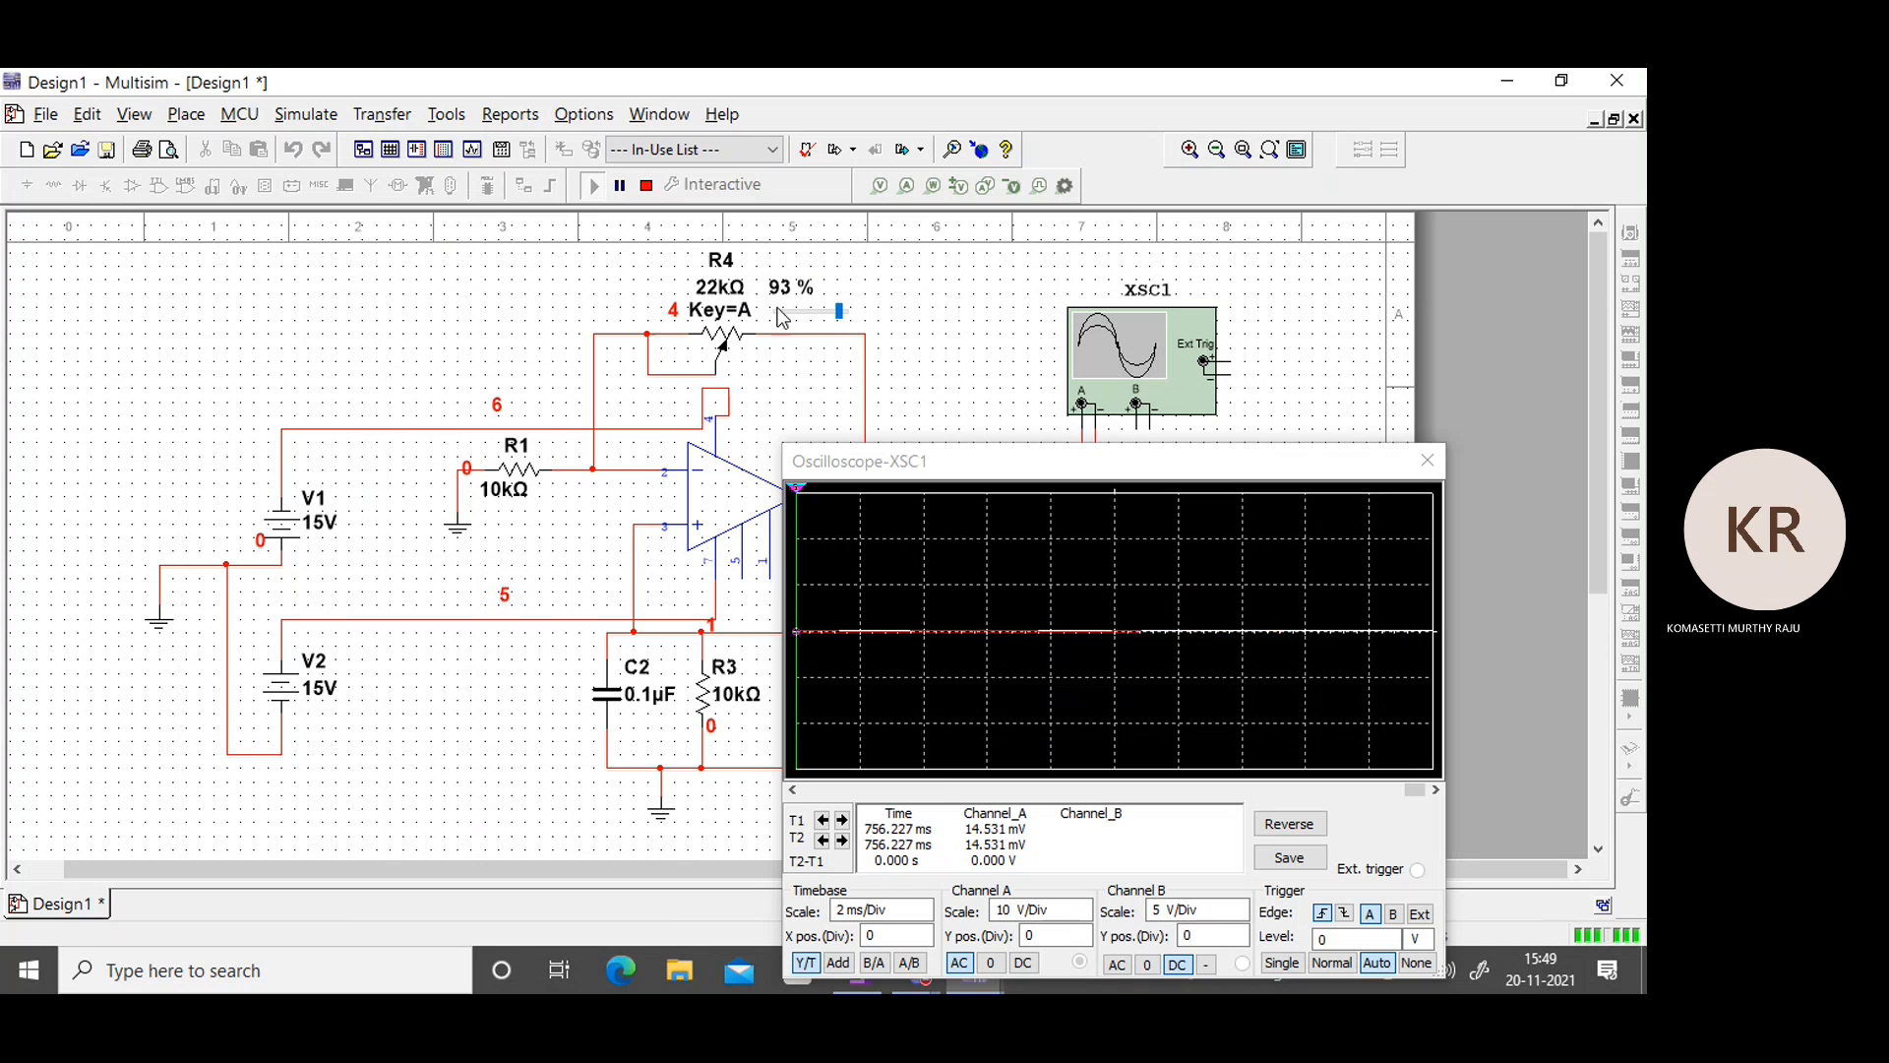
drag(841, 313, 855, 323)
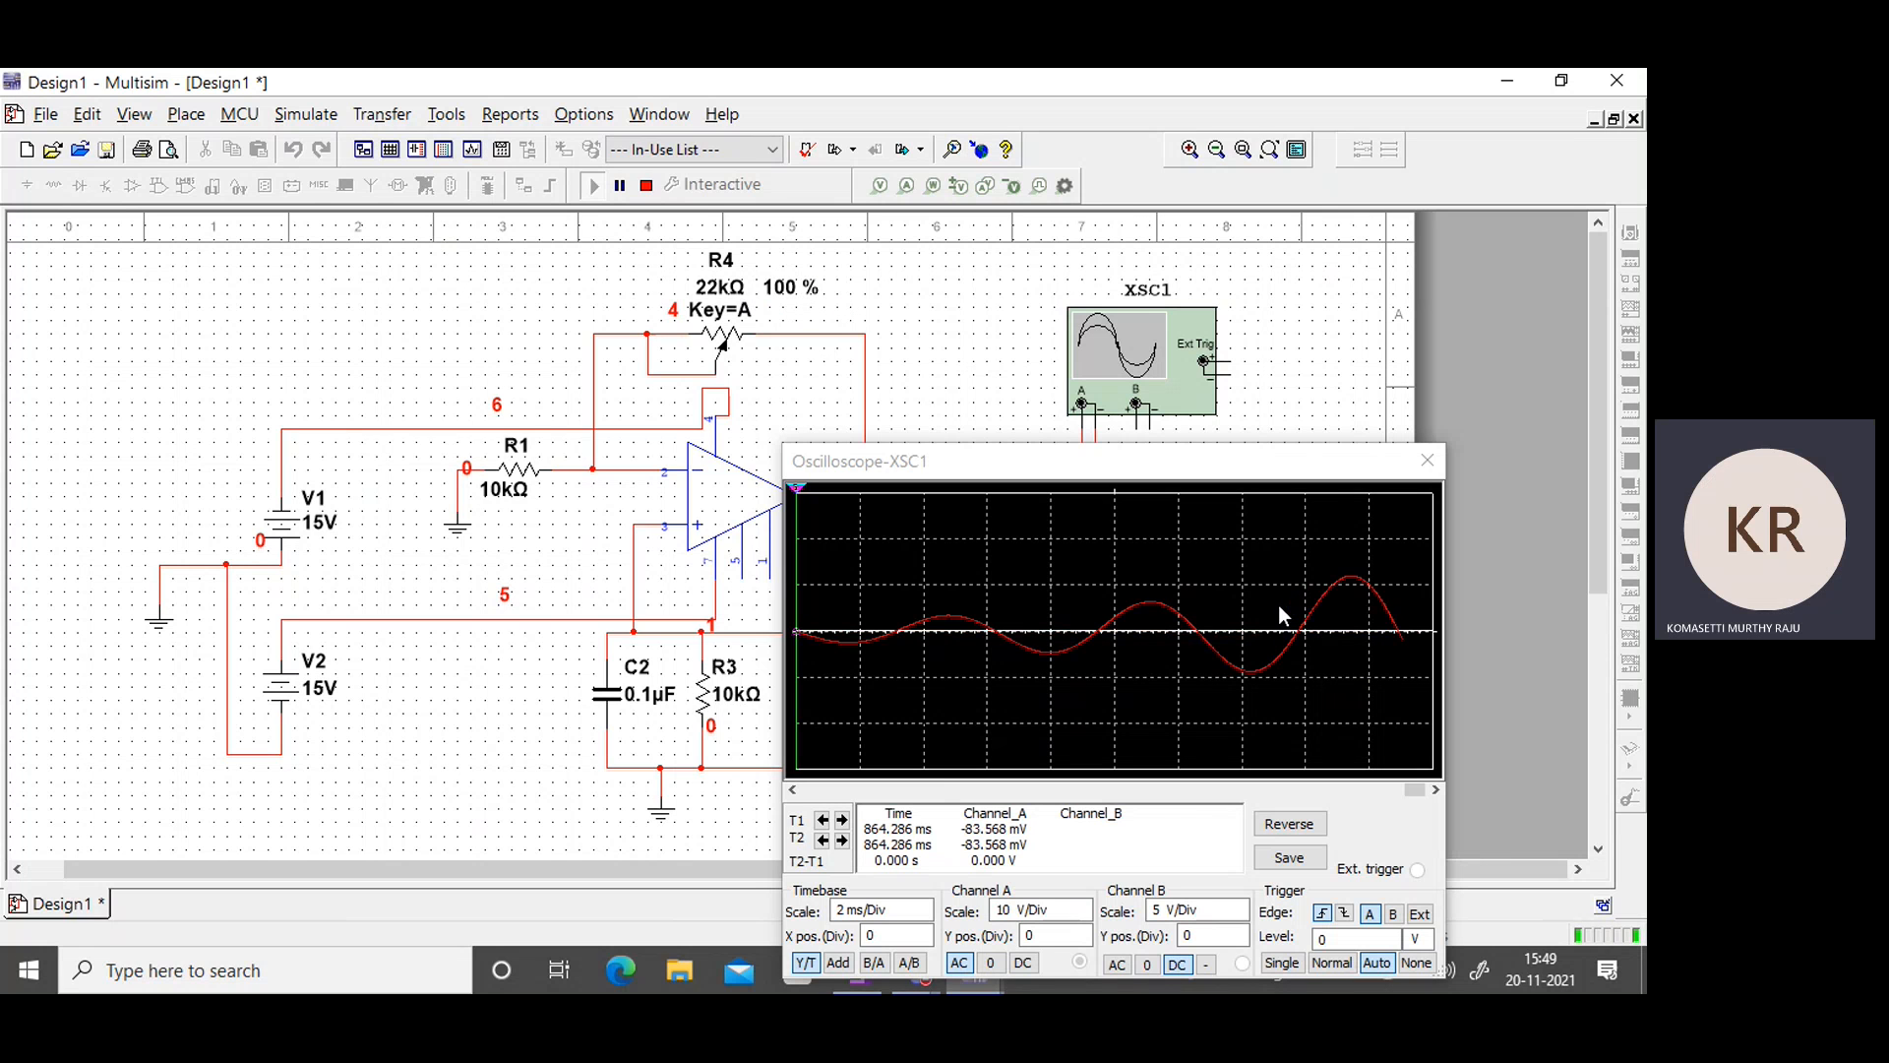
Lower potentiometer R4 through 98 % to 91 %, try 93 %, and return it to 91 %.
mouse_move(839, 317)
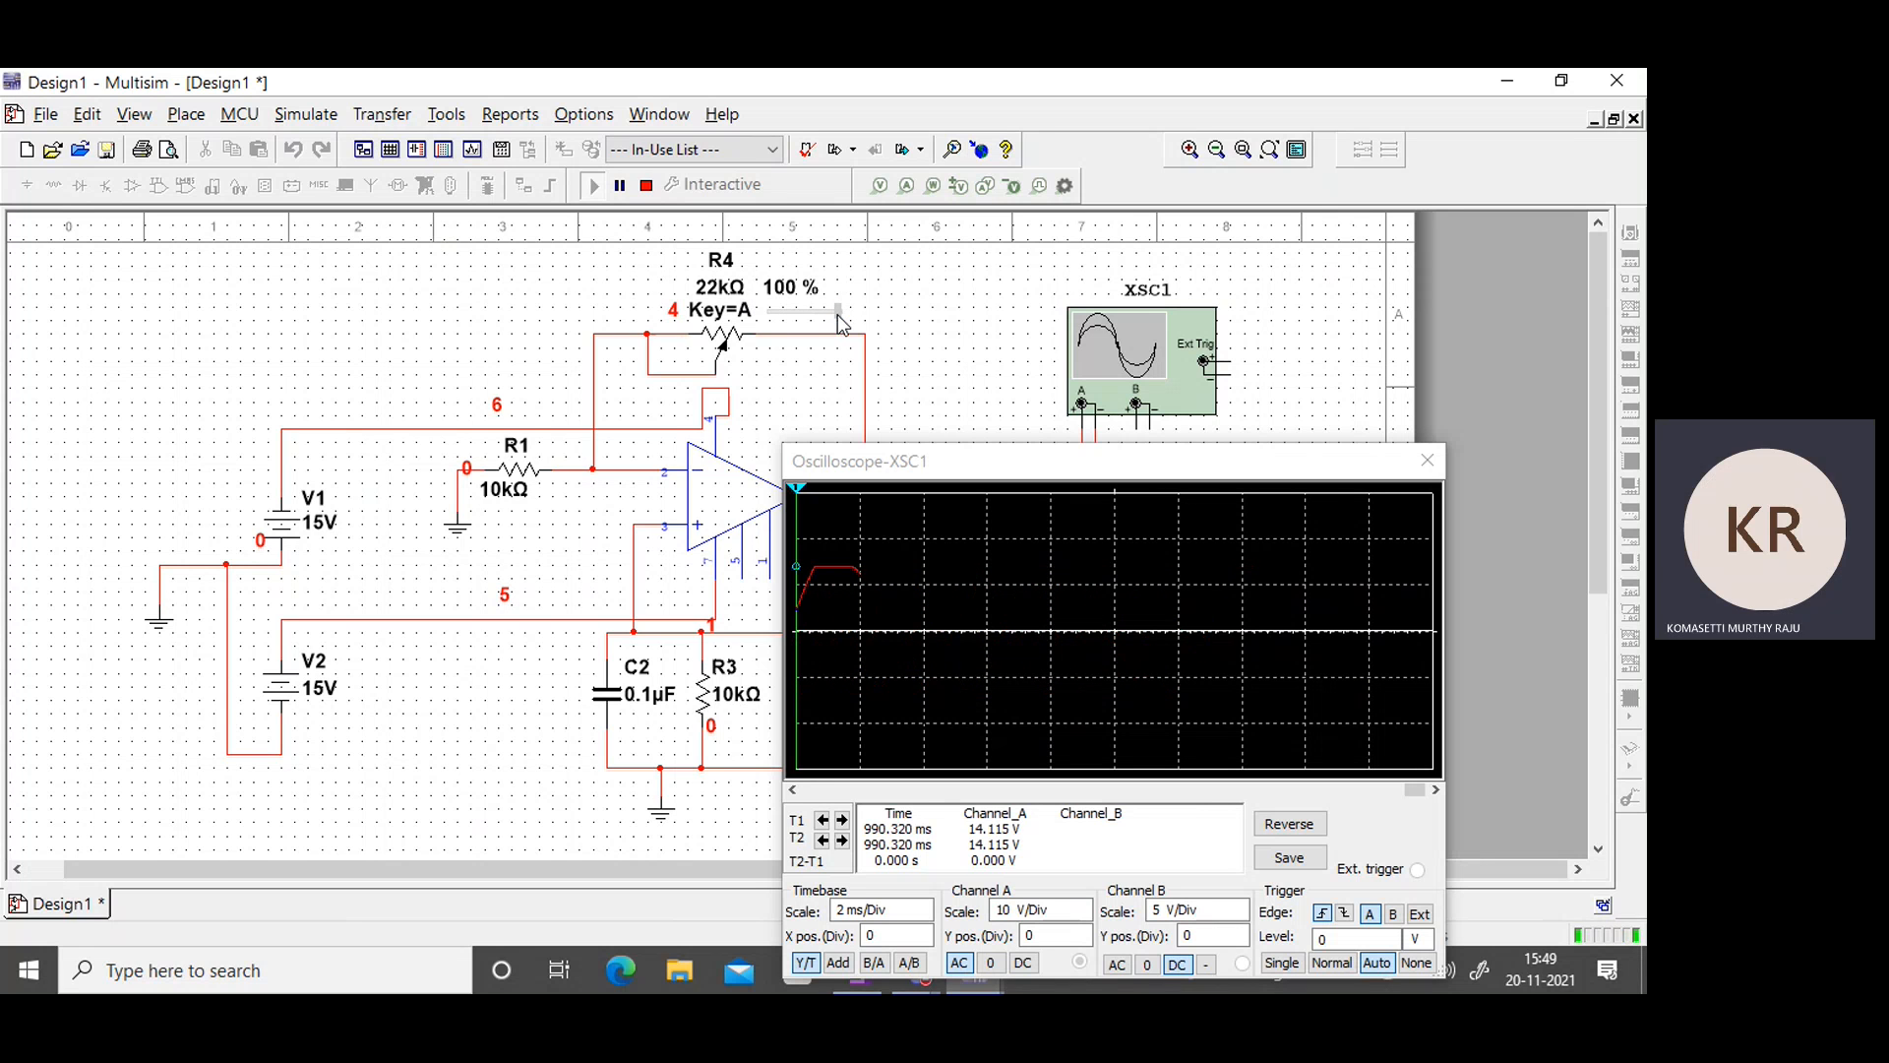
drag(837, 315, 836, 318)
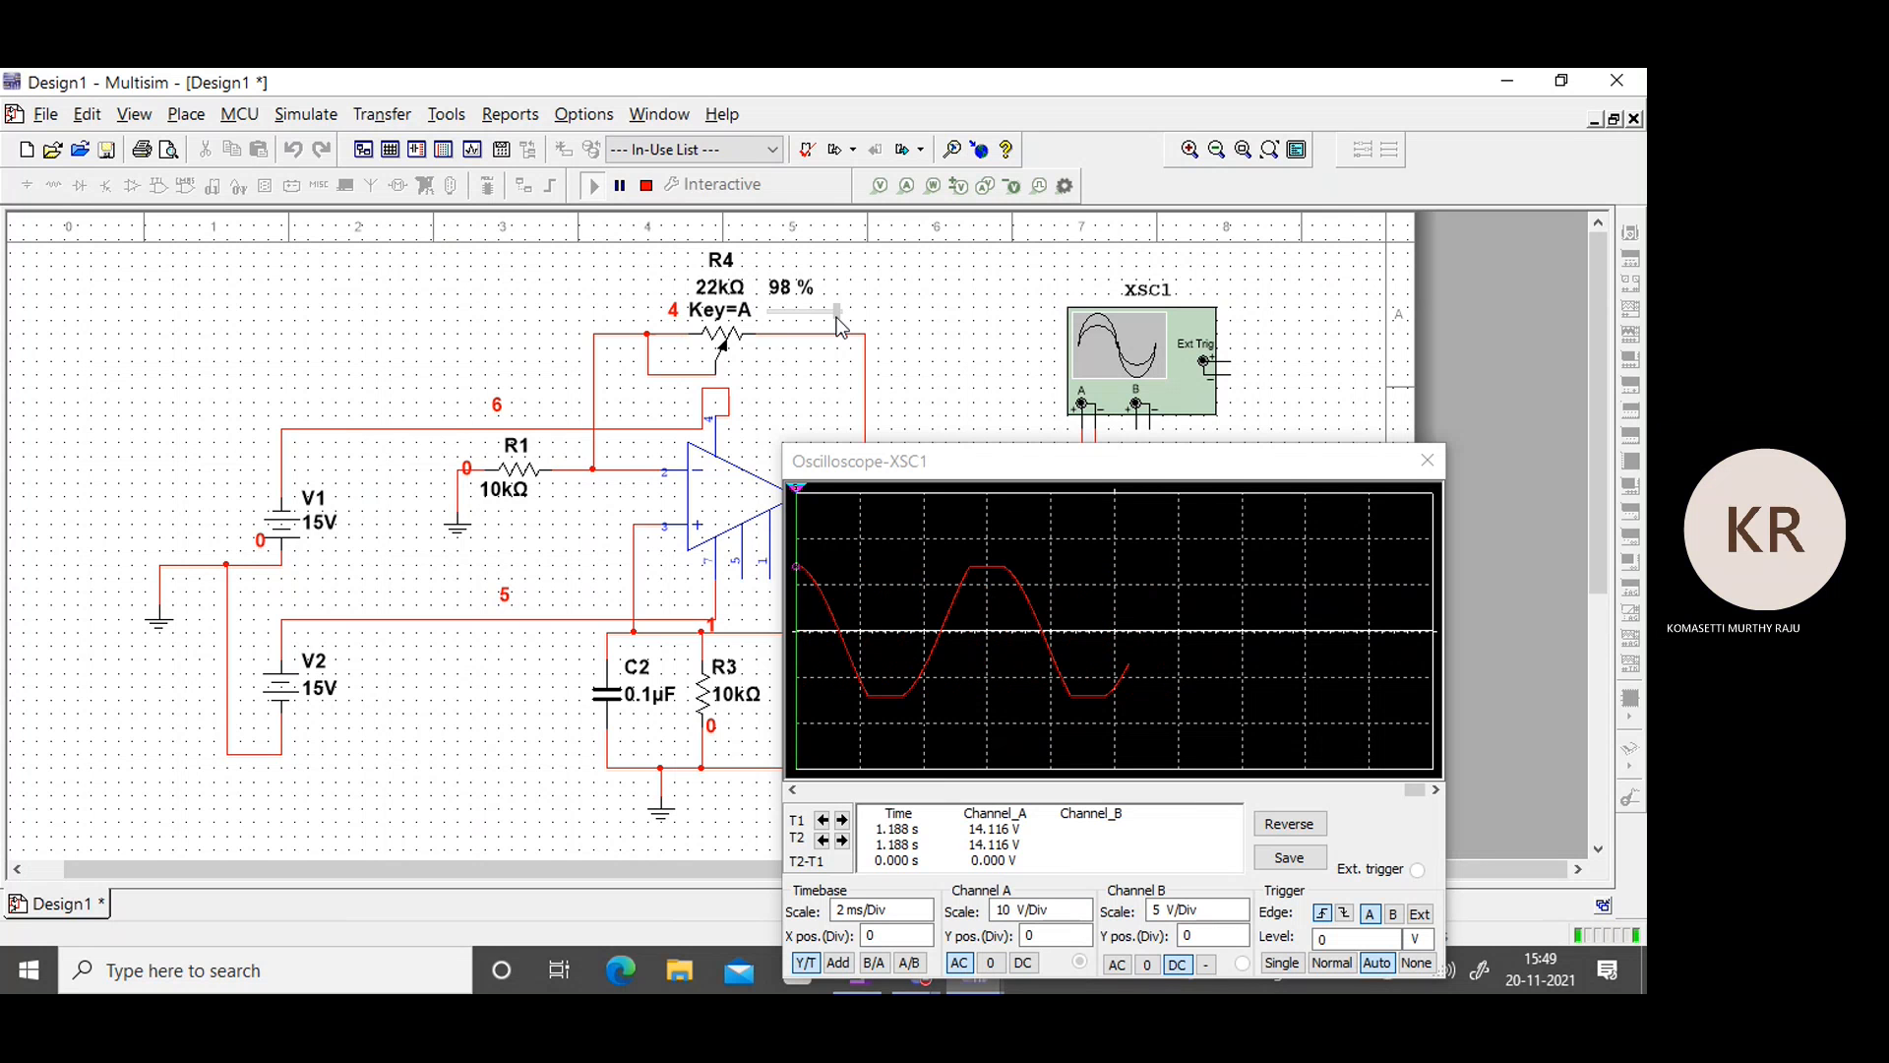
key(shift+a)
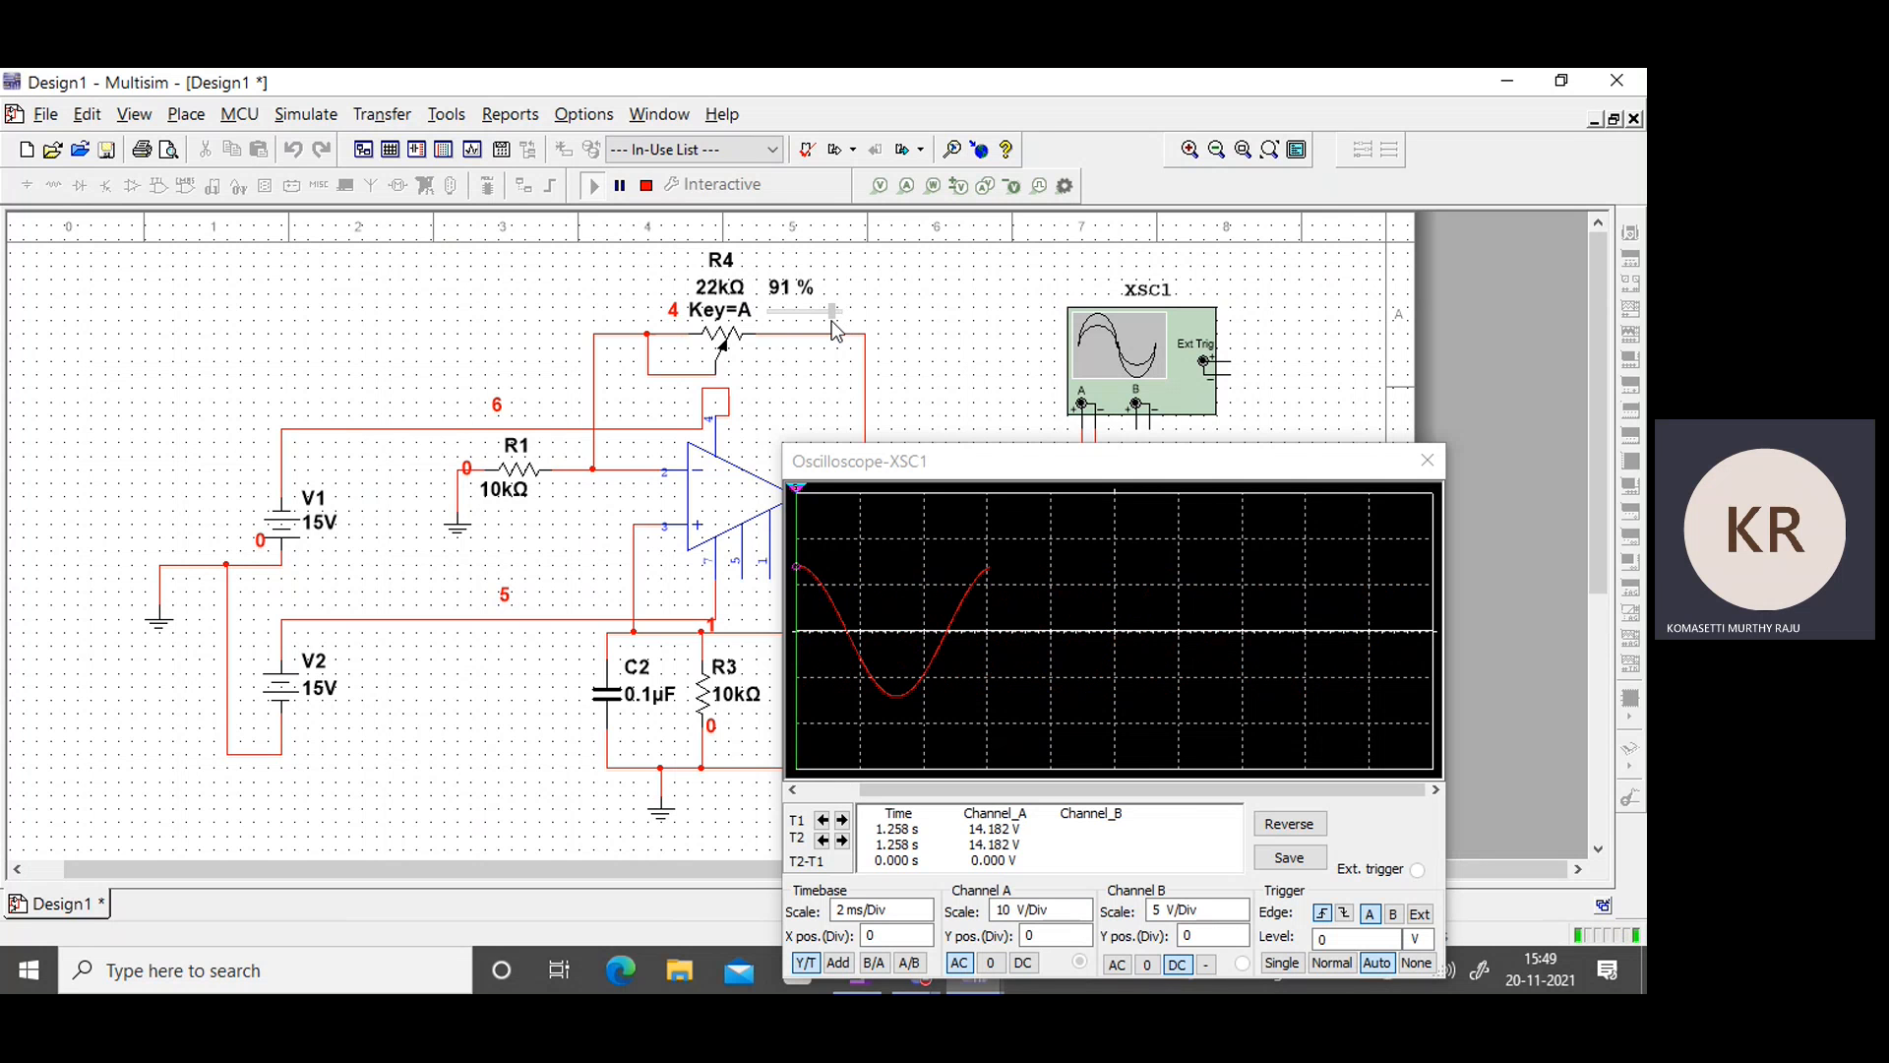
drag(832, 321, 834, 321)
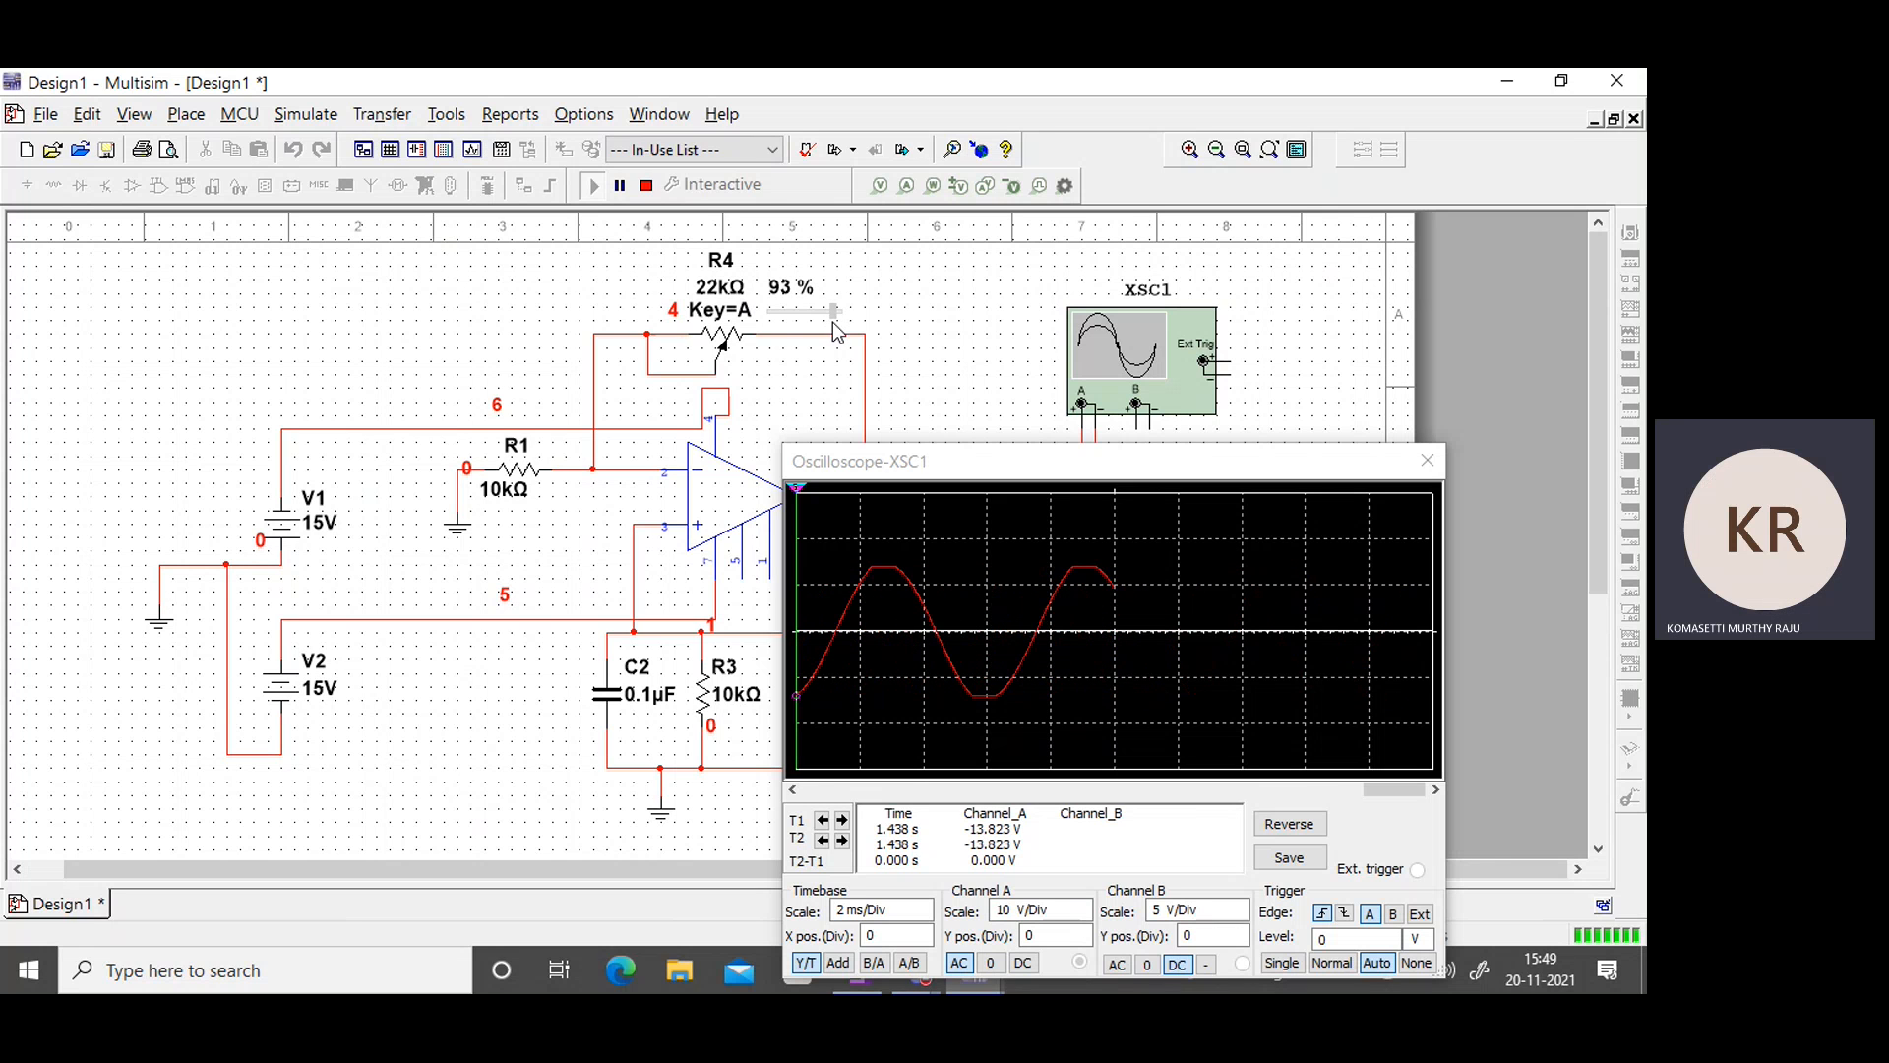
drag(825, 329, 833, 330)
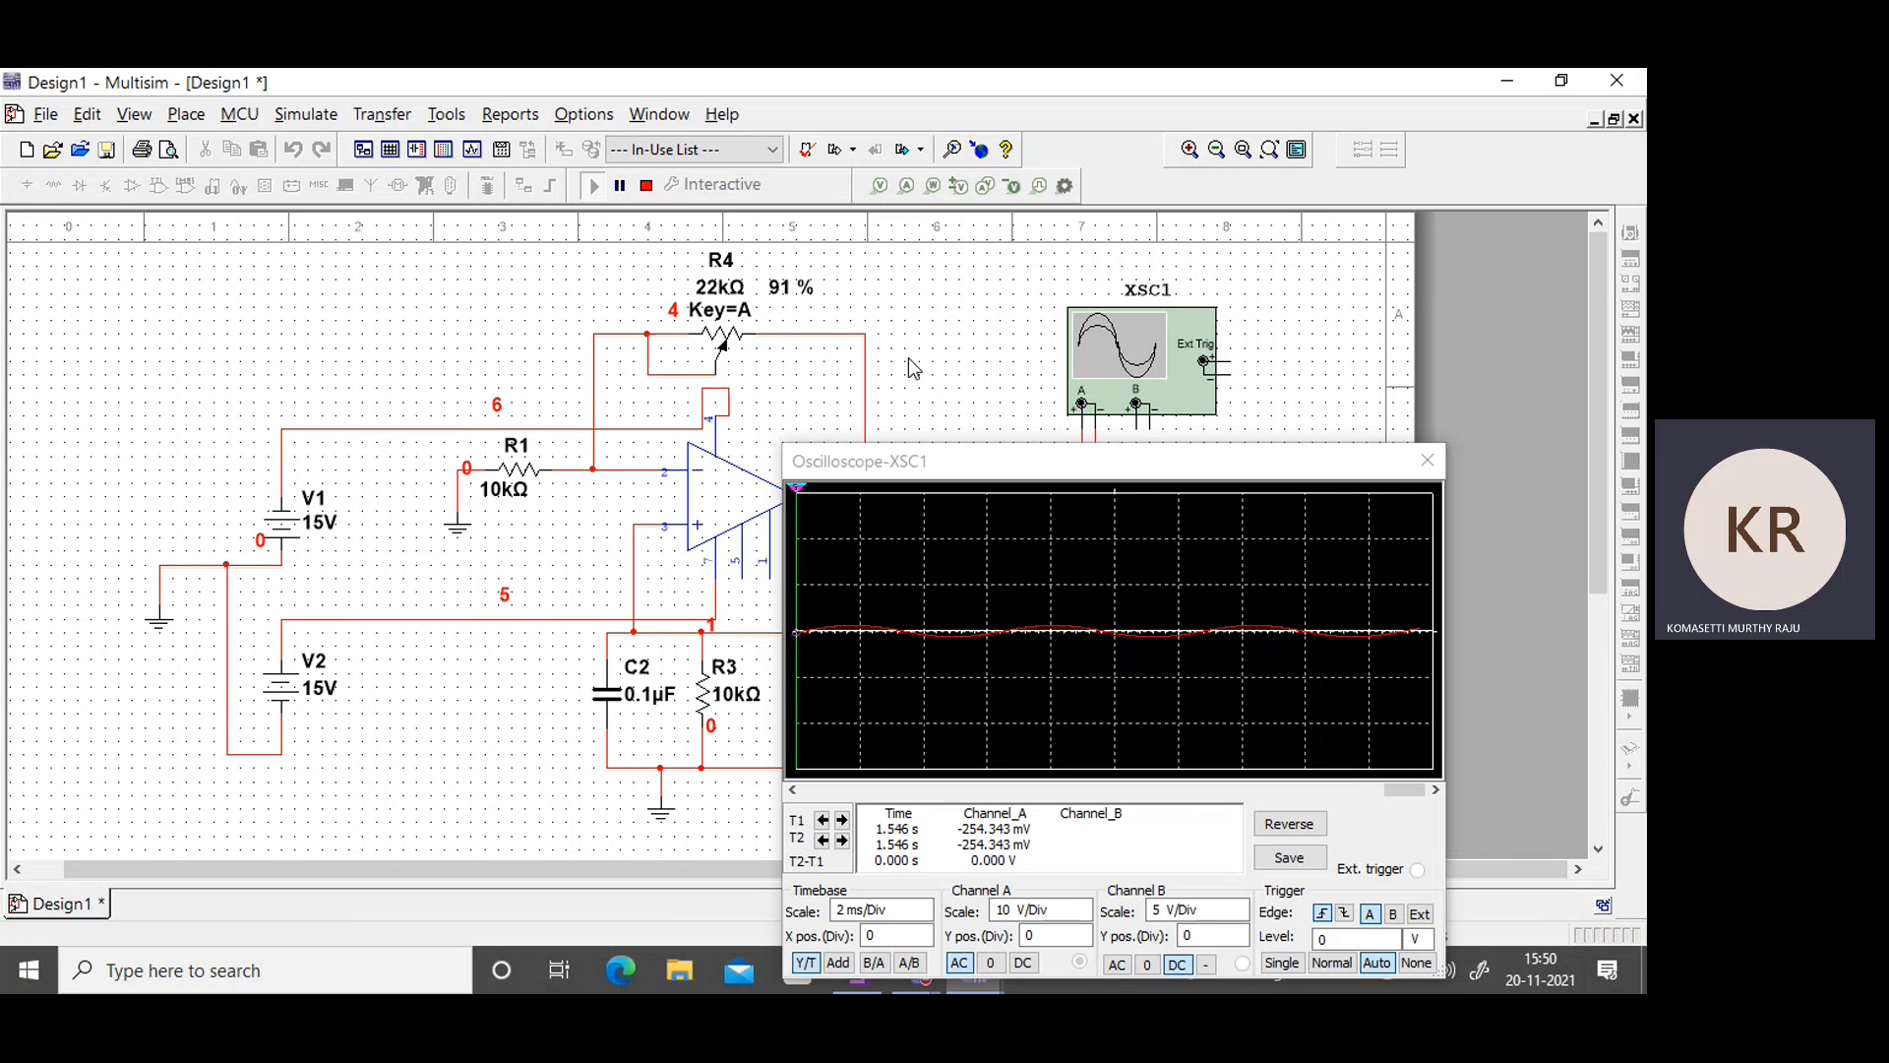
Set the oscilloscope's Channel A scale to 2 V/Div to enlarge the output waveform.
click(1082, 907)
click(1083, 907)
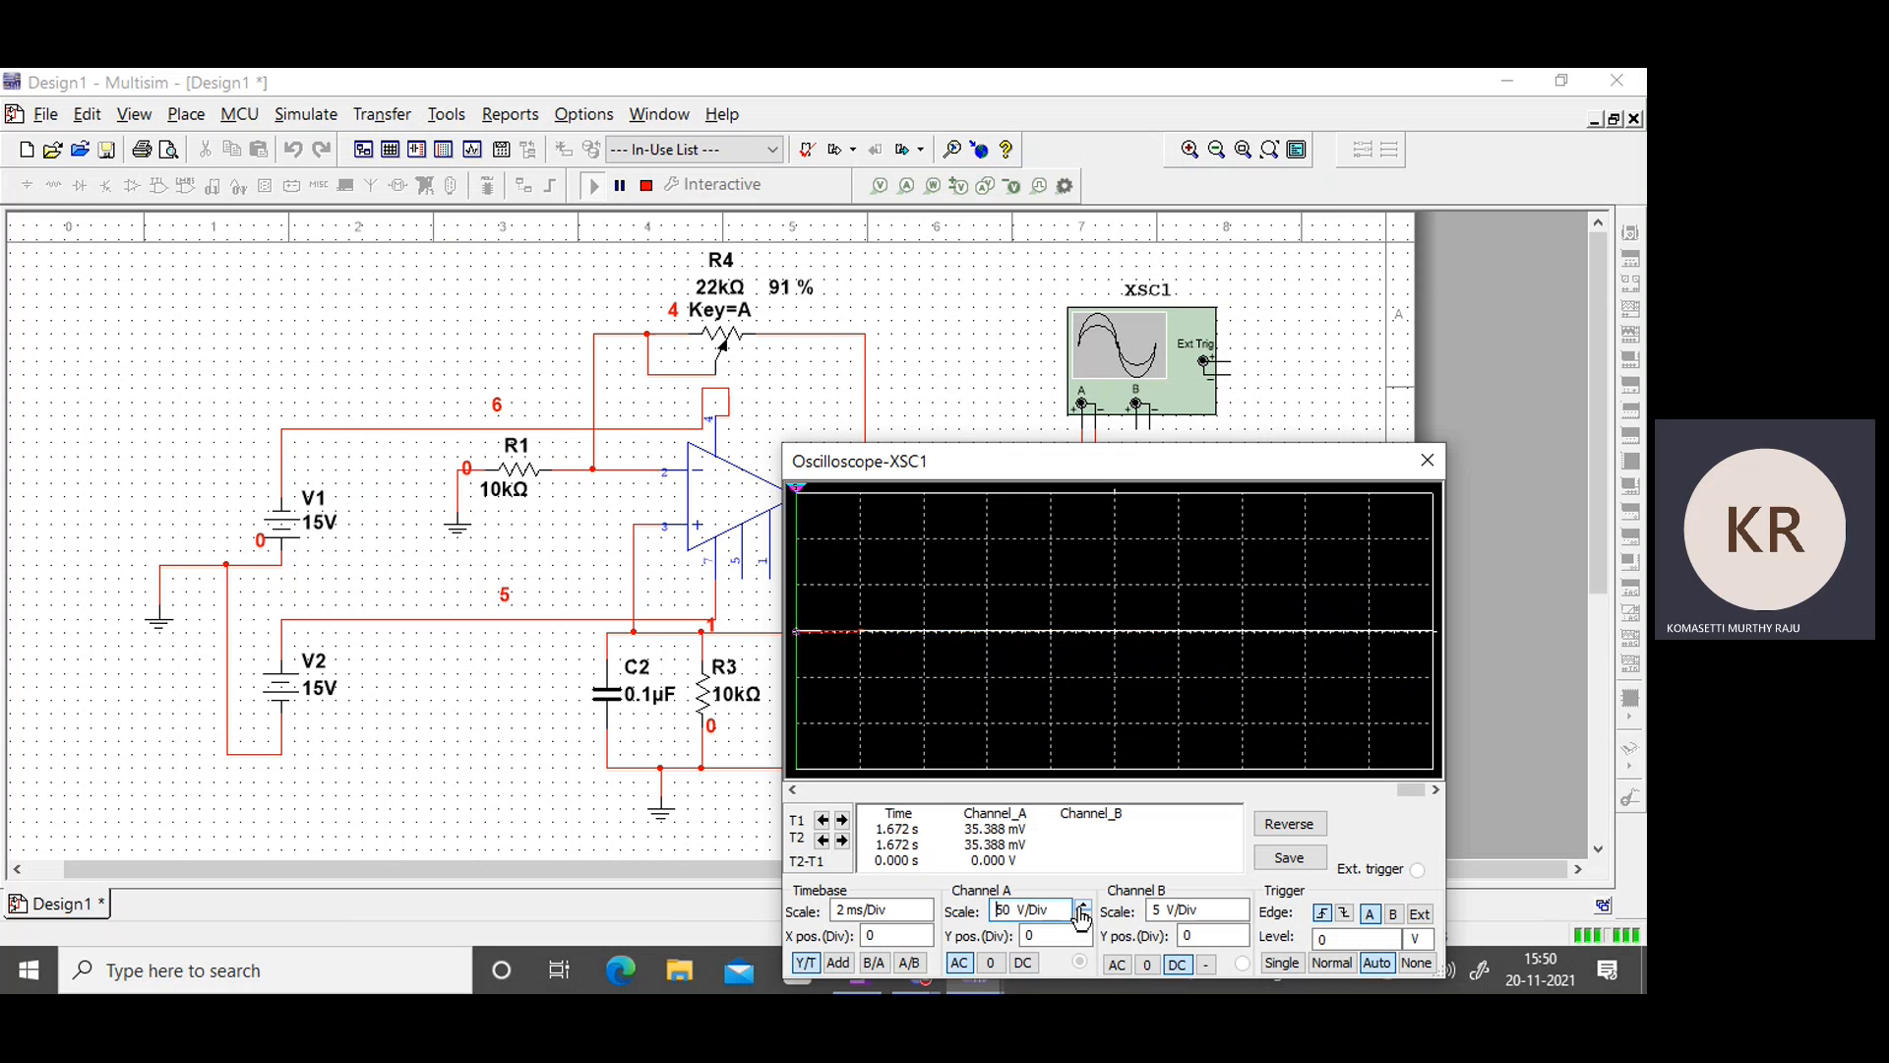
click(1084, 917)
click(1084, 916)
click(1083, 917)
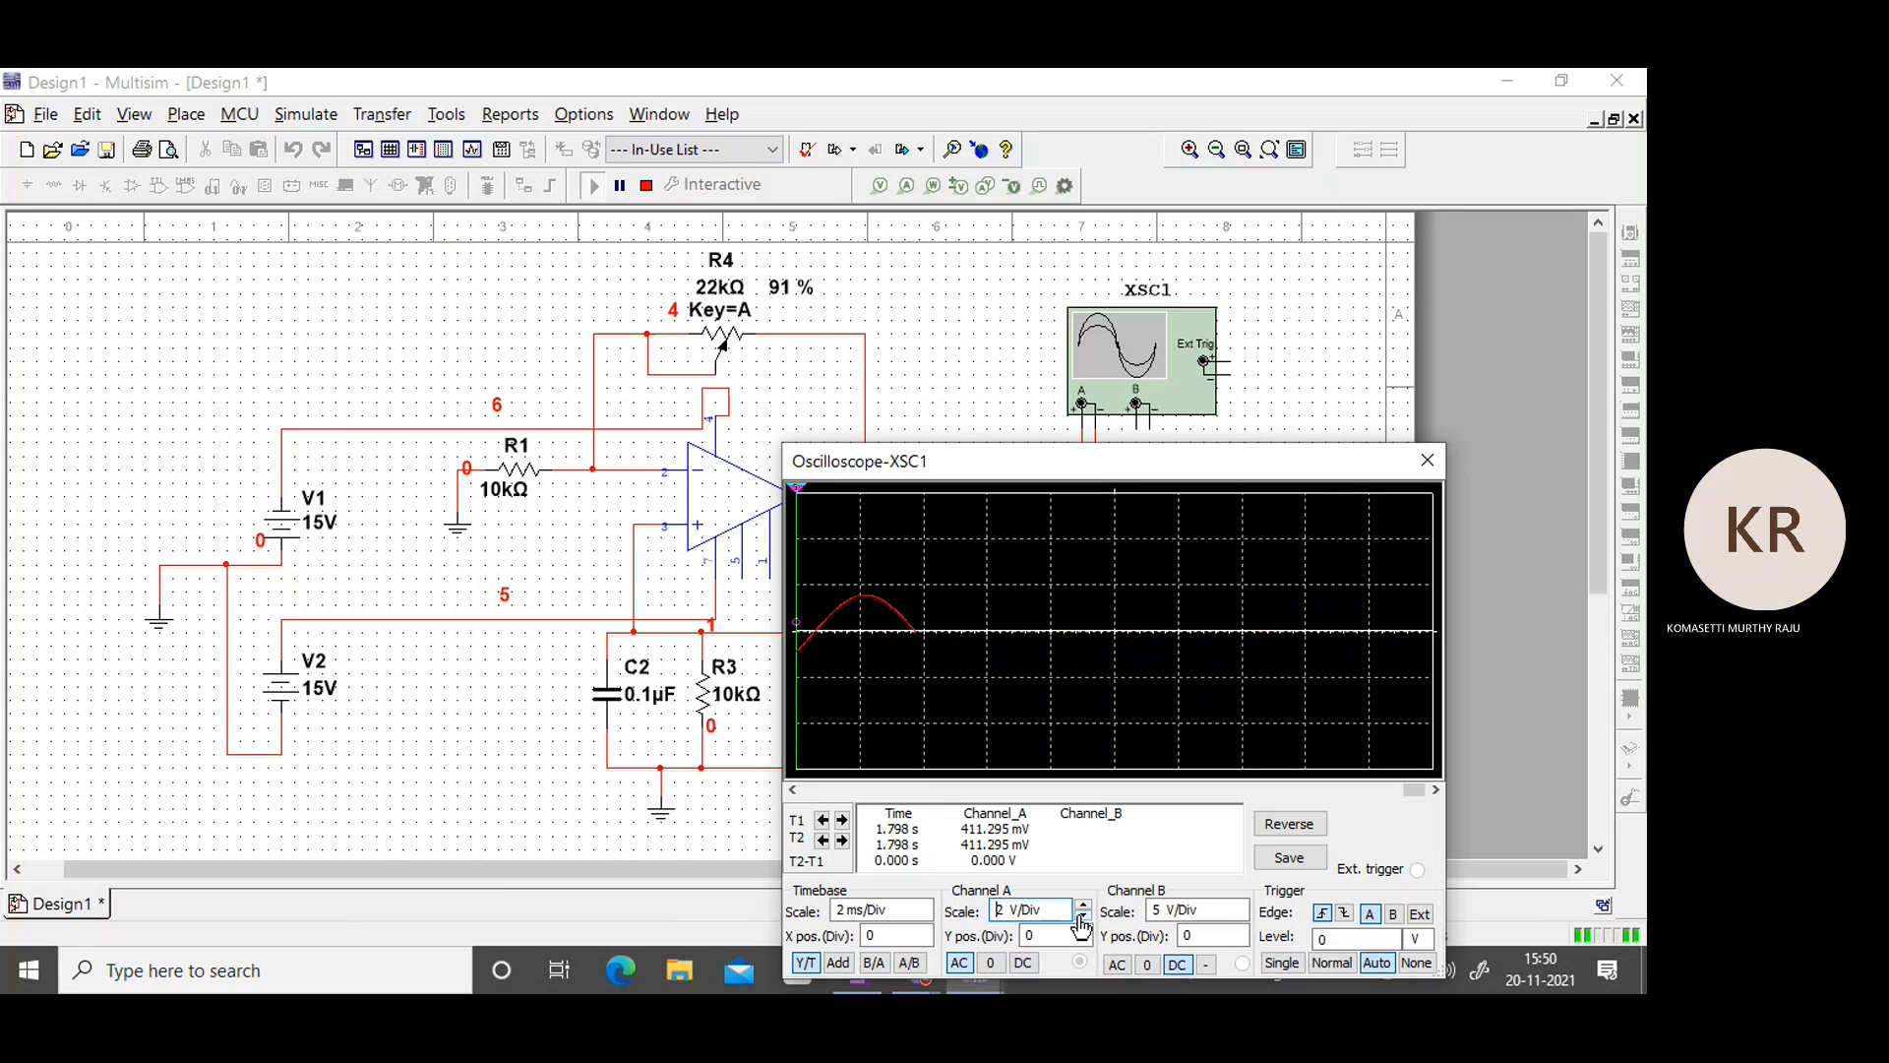
Try the oscilloscope's Channel A scale at 1 V/Div and 5 V/Div, and return it to 2 V/Div.
click(1083, 919)
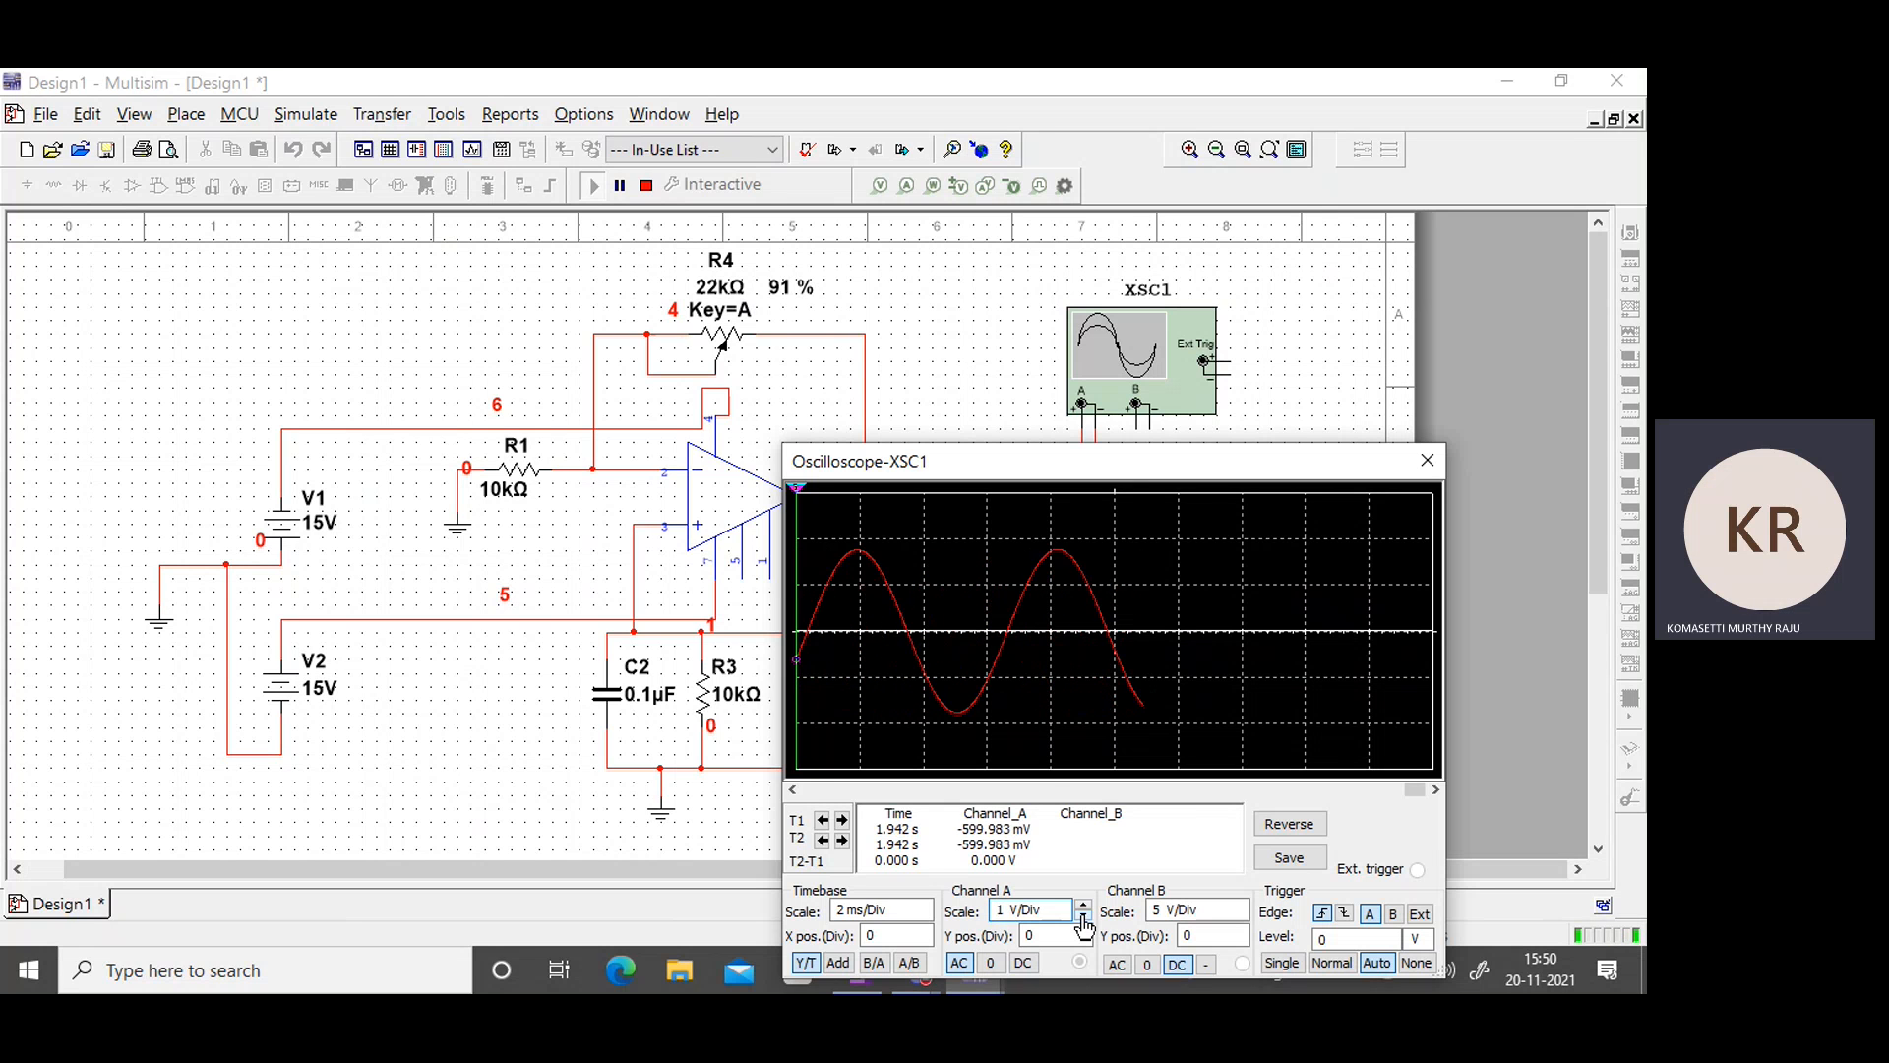
mouse_move(795, 309)
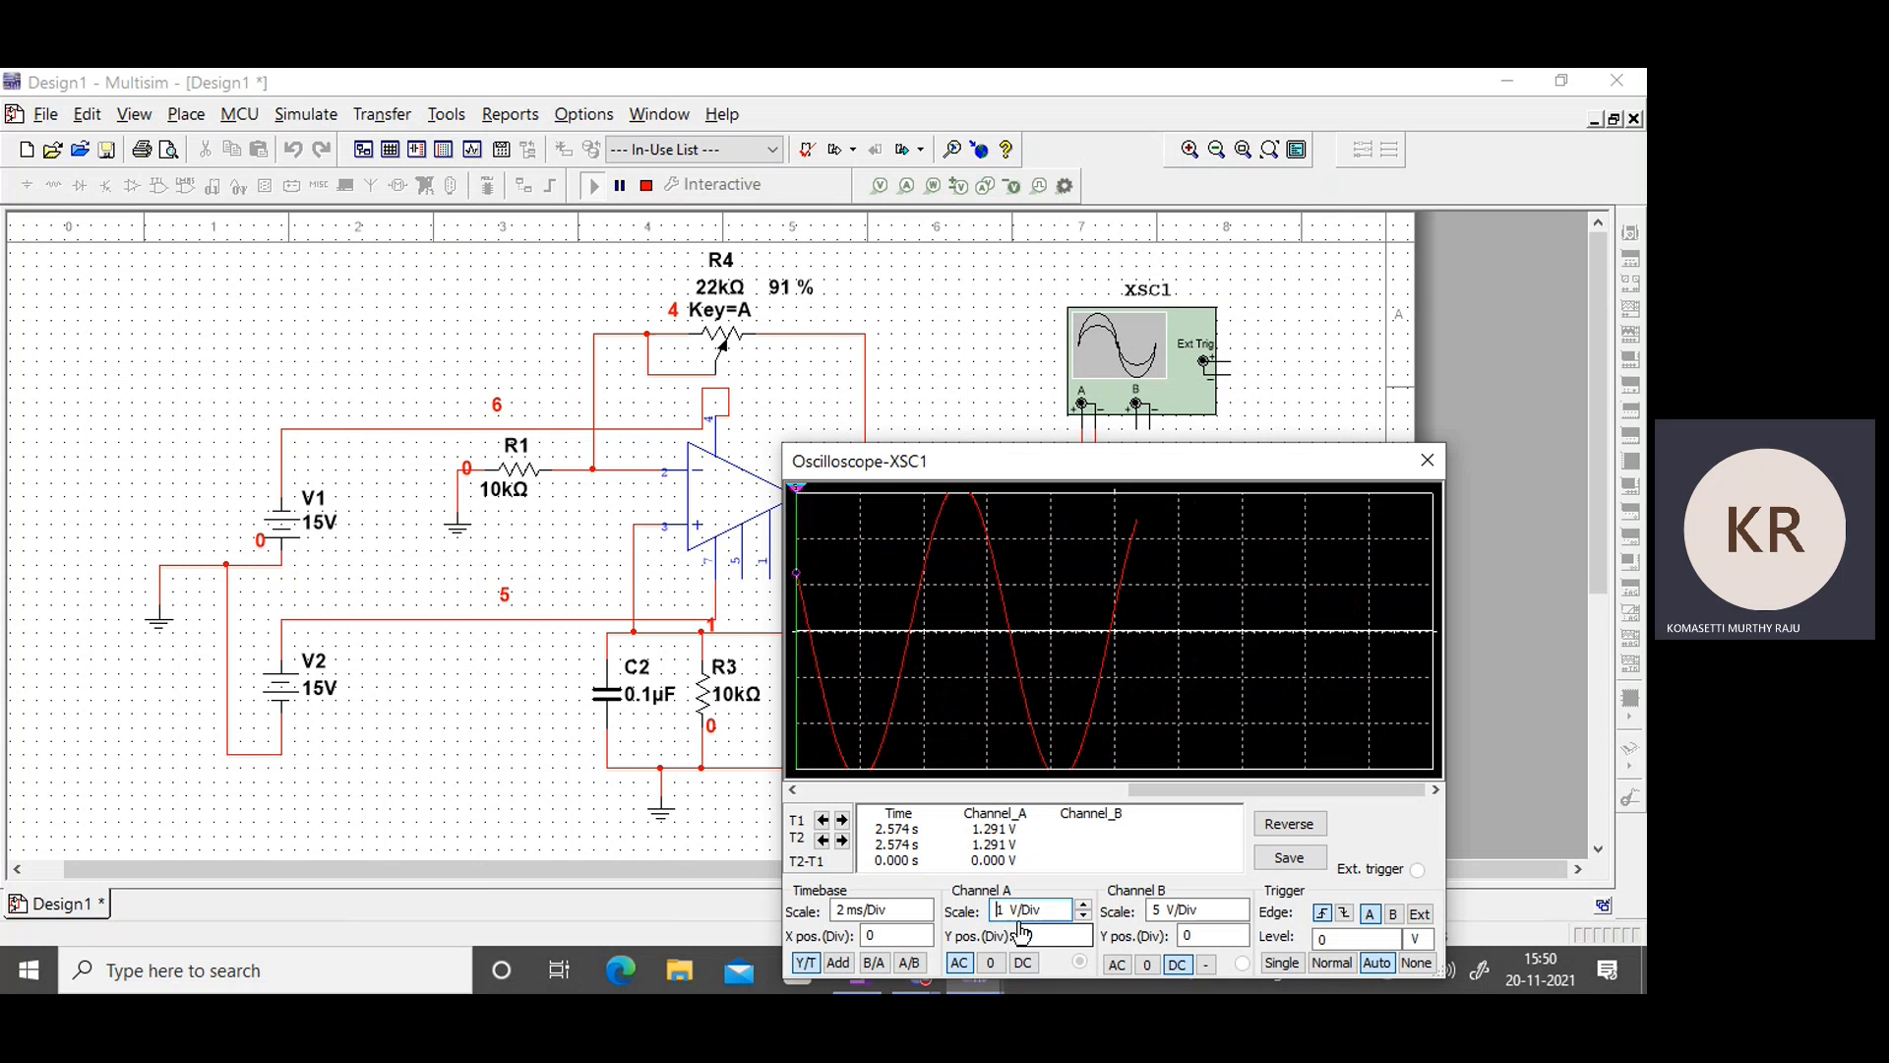
click(1083, 905)
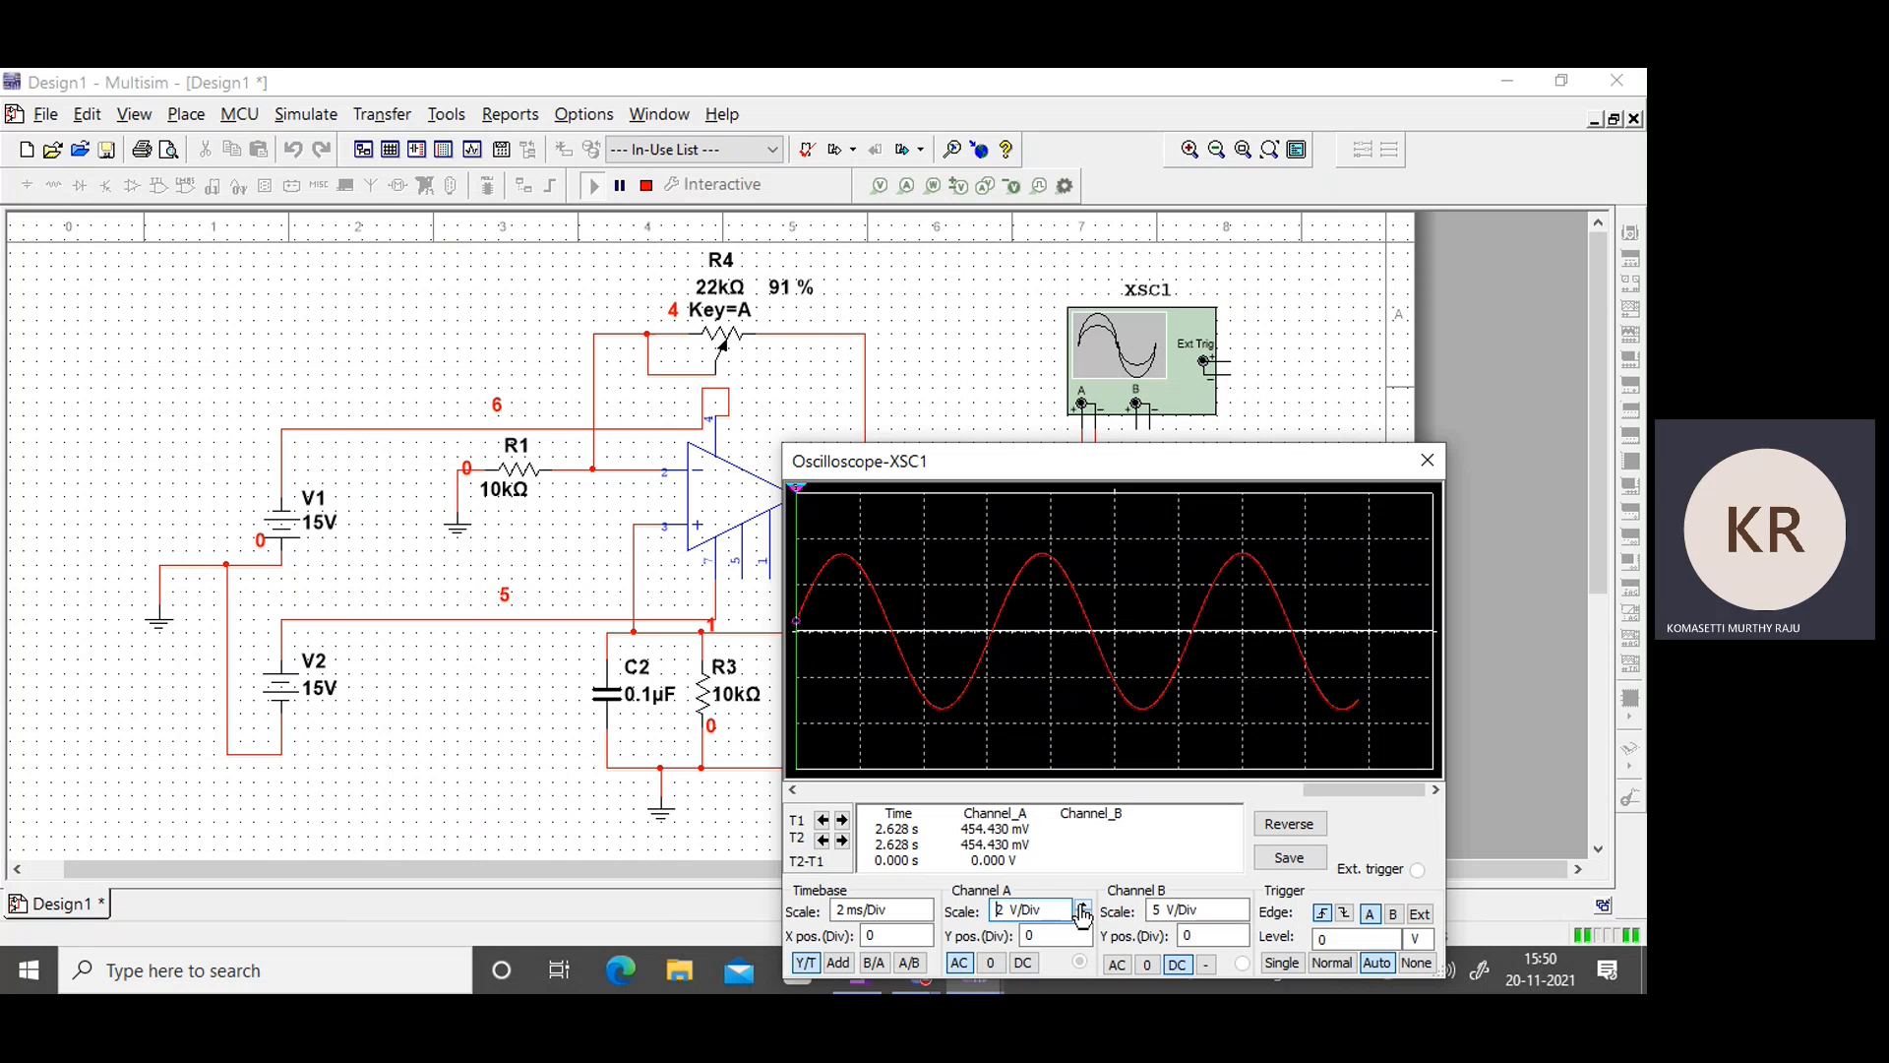
click(1081, 908)
click(1083, 917)
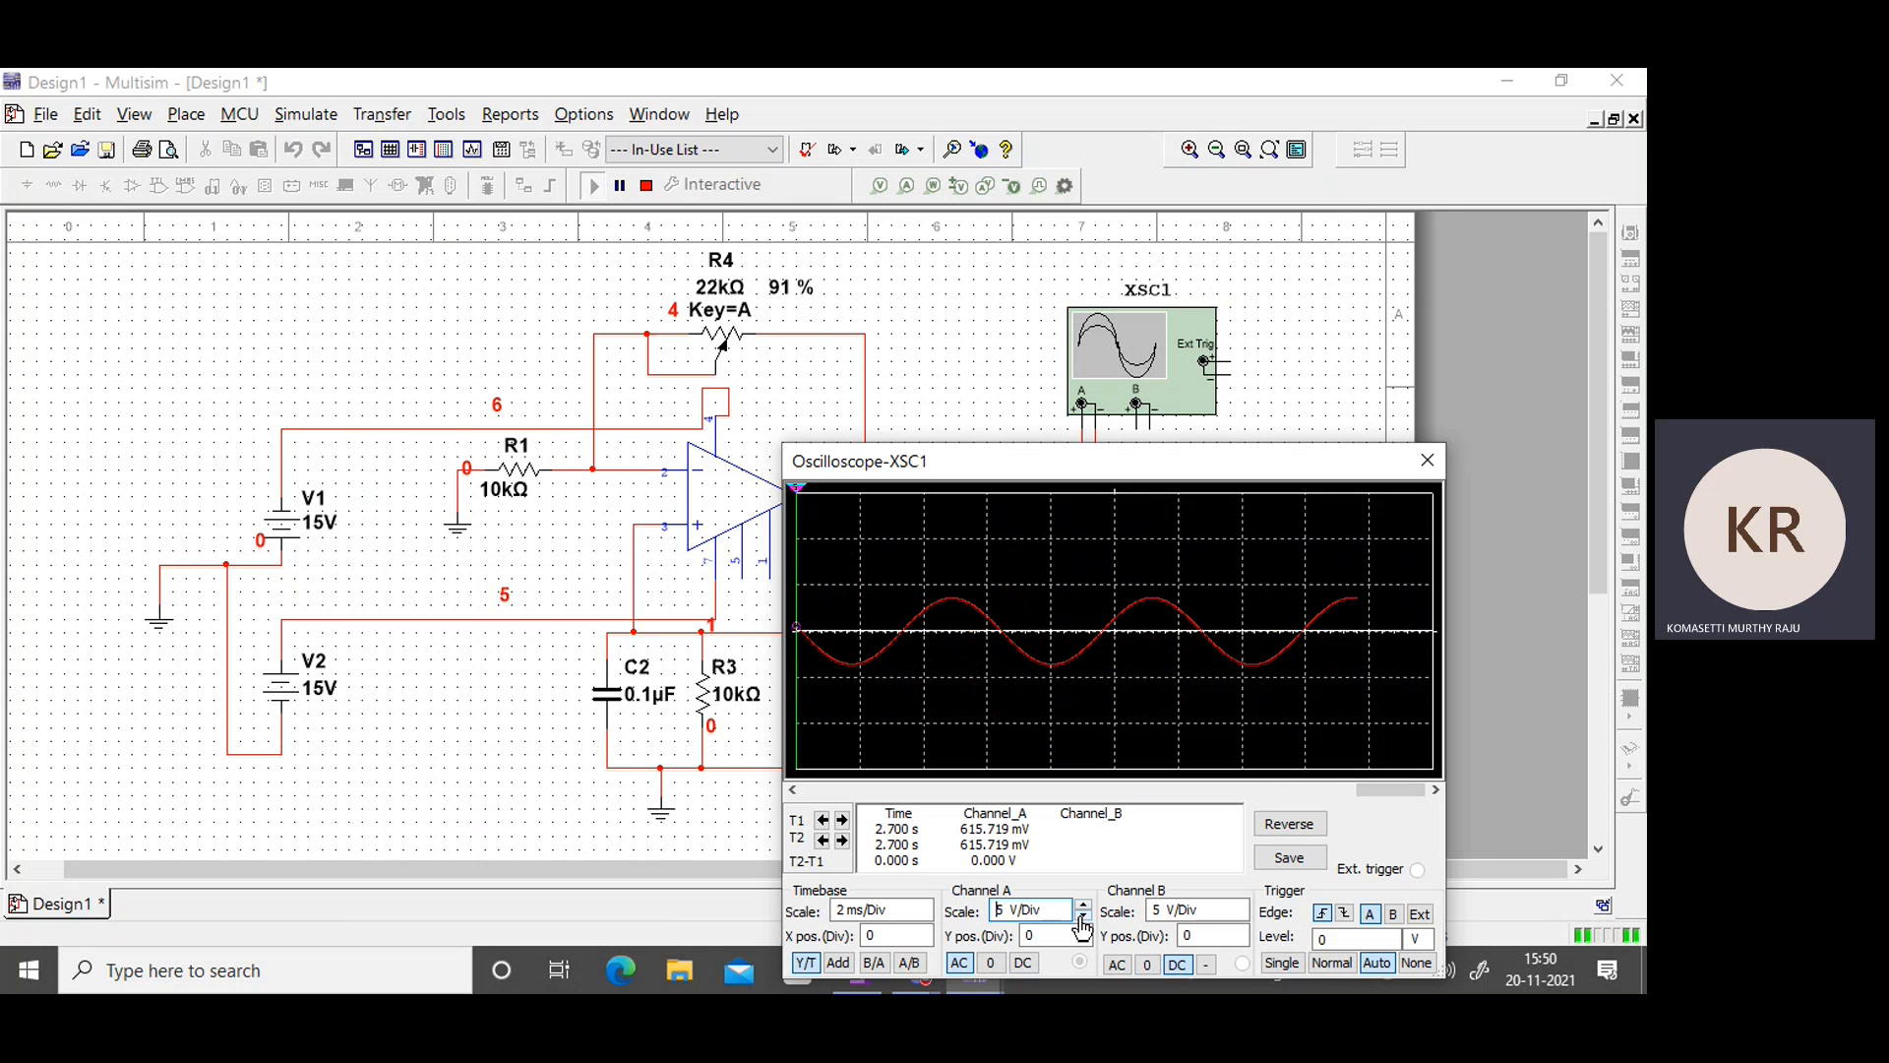
Try neighbouring oscilloscope timebase scales and return the timebase to 2 ms/Div.
click(925, 920)
click(925, 909)
click(925, 909)
click(925, 918)
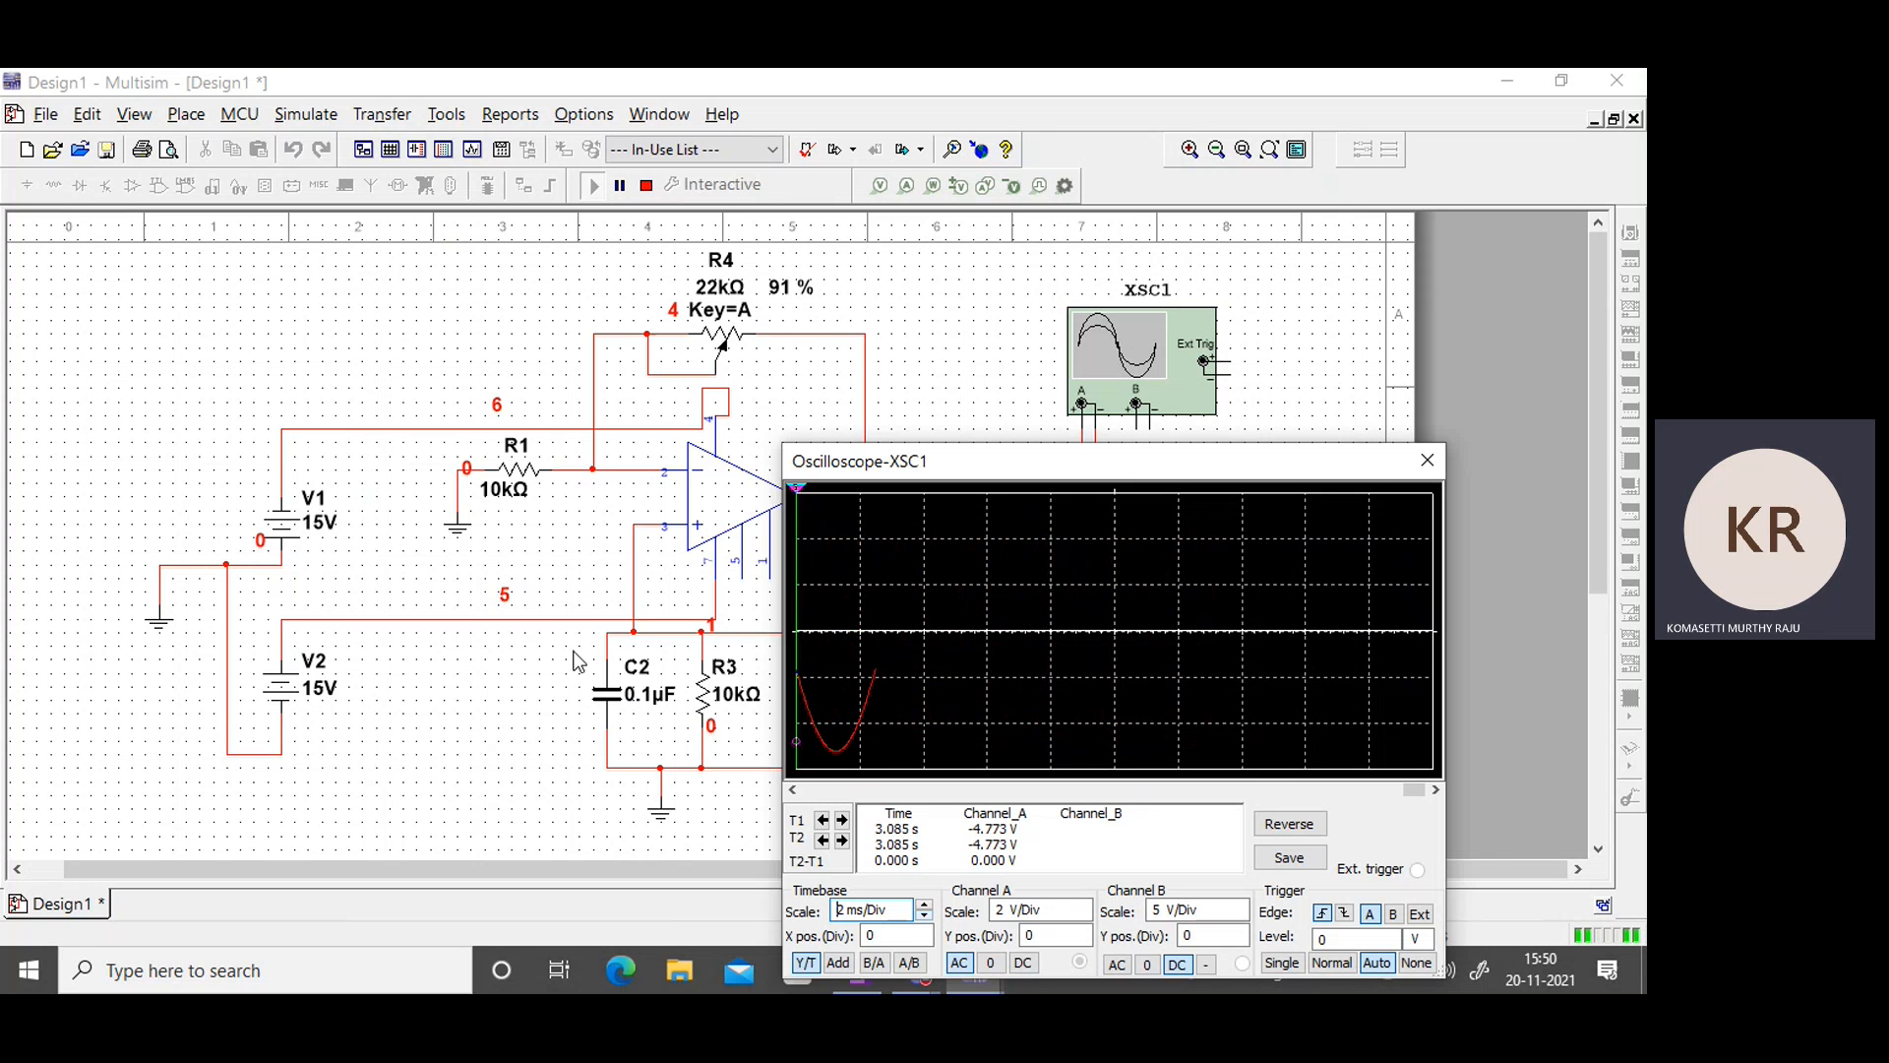
mouse_move(730, 313)
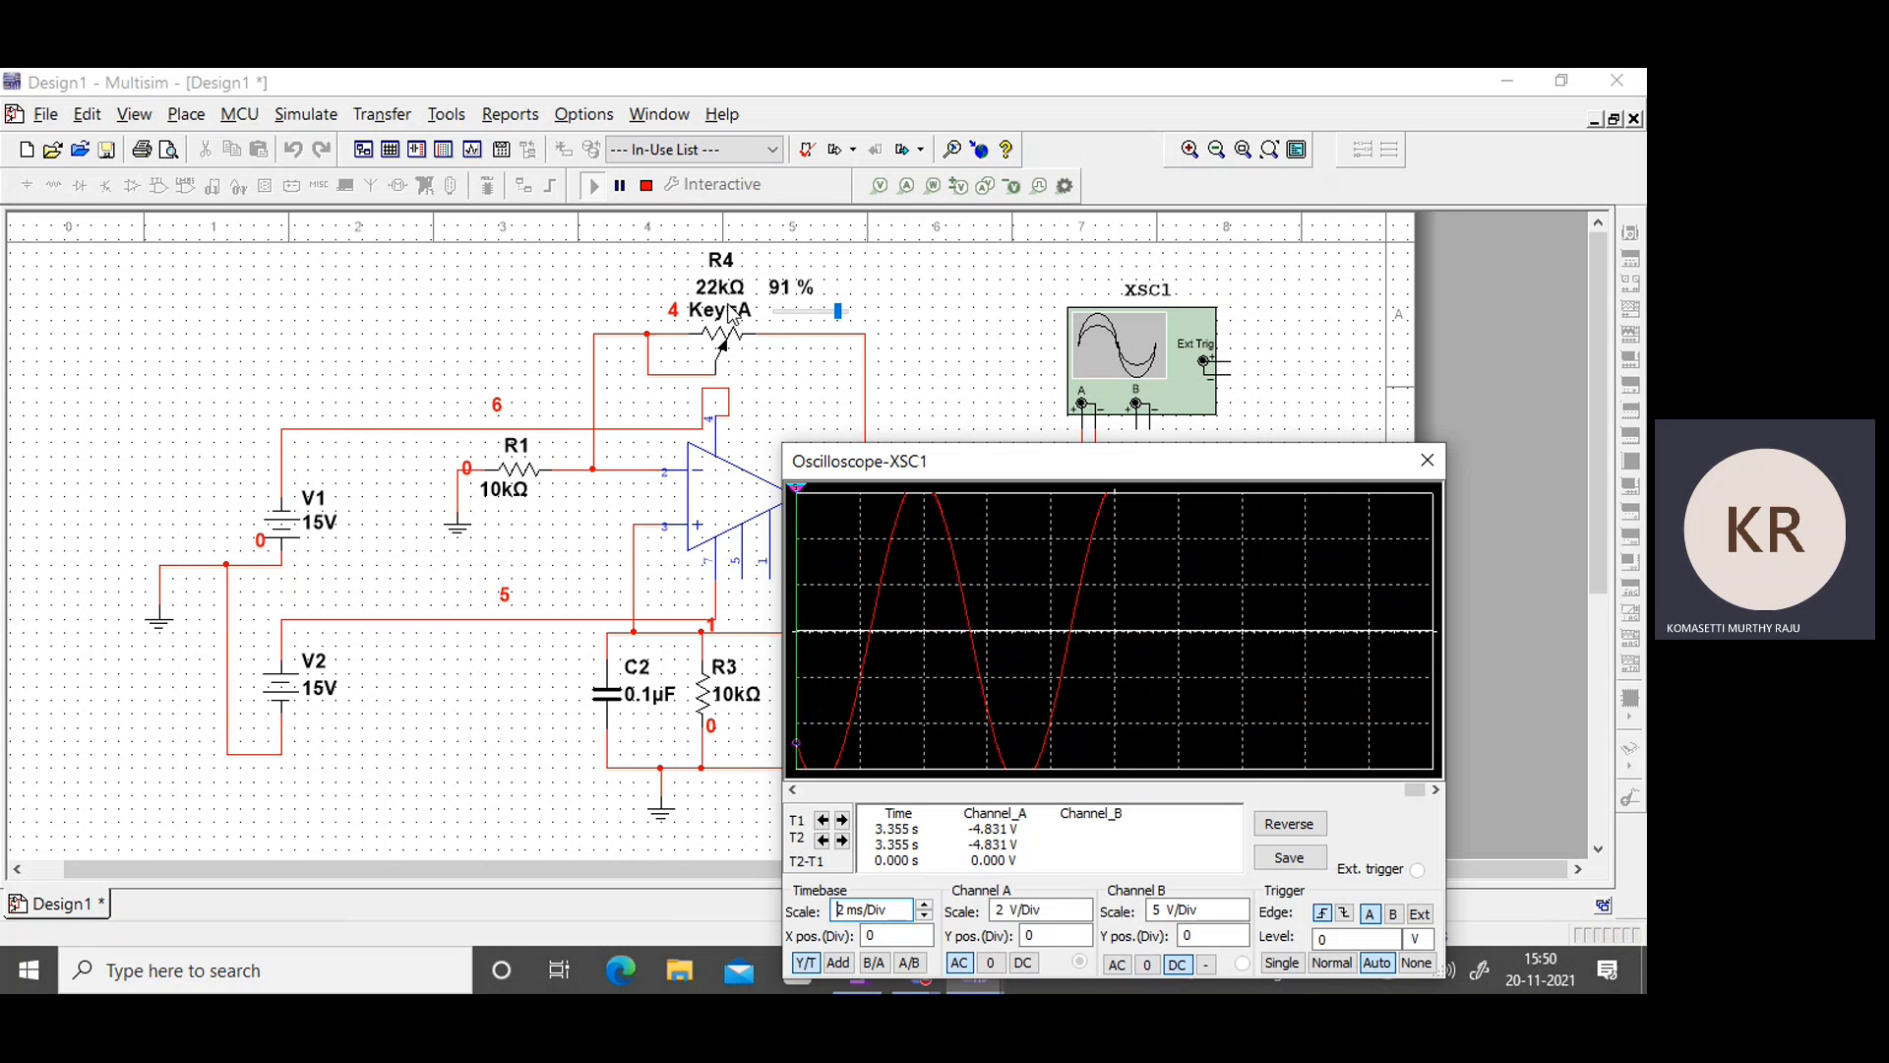
Adjust the oscilloscope's Channel A scale through 10 V/Div and settle it at 5 V/Div.
click(1078, 910)
click(1084, 916)
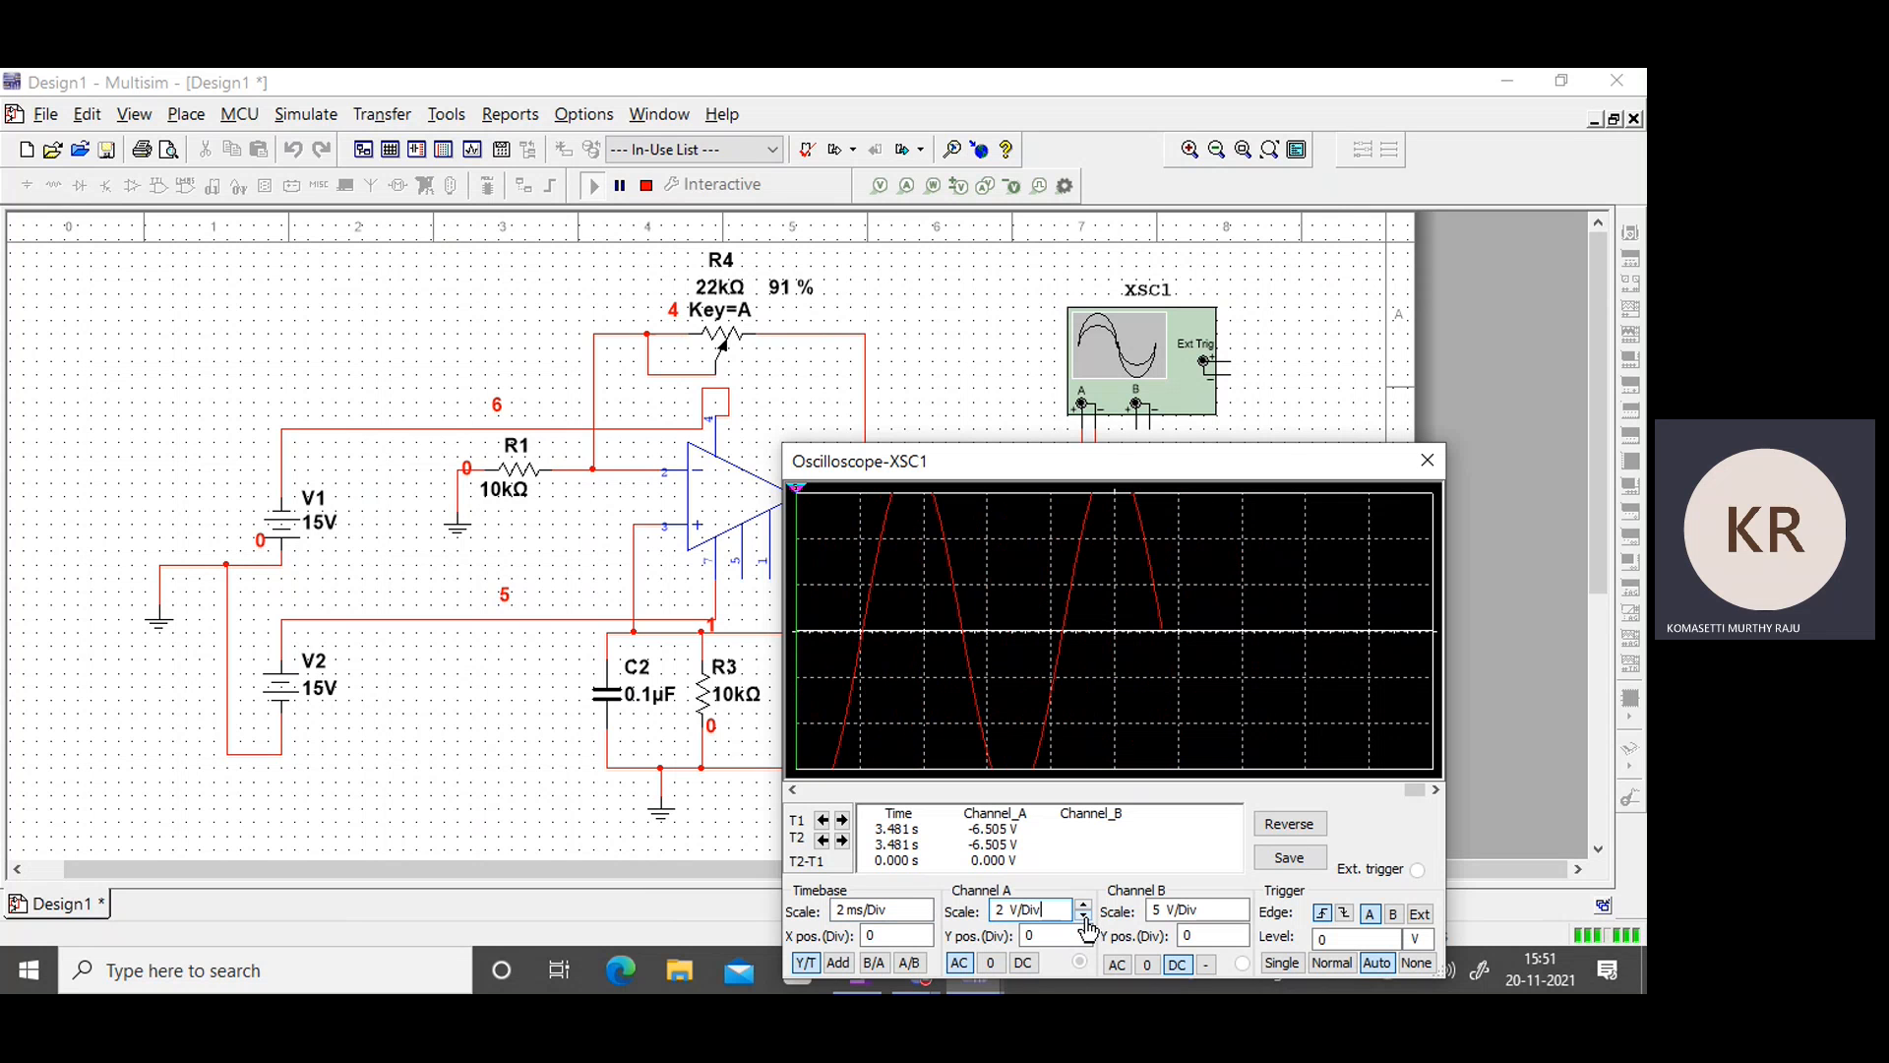
click(1083, 914)
click(1083, 914)
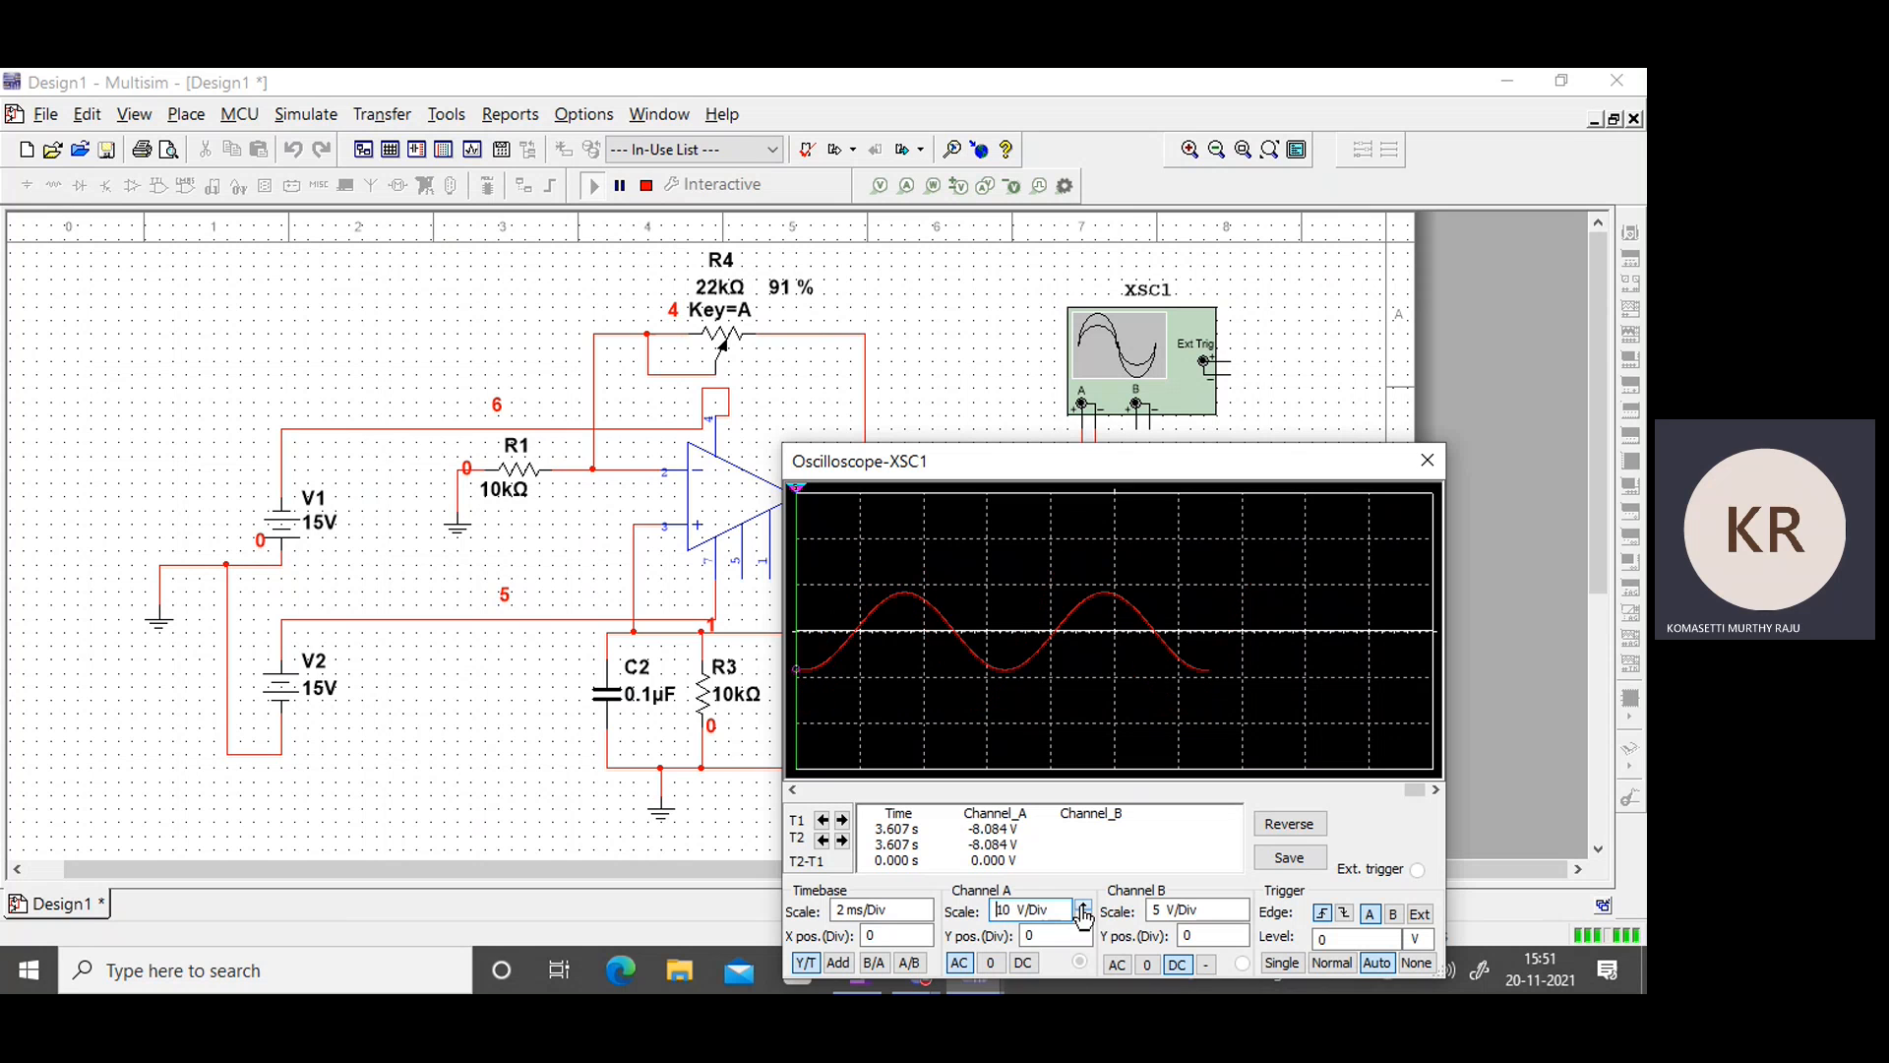
click(1084, 914)
click(1083, 925)
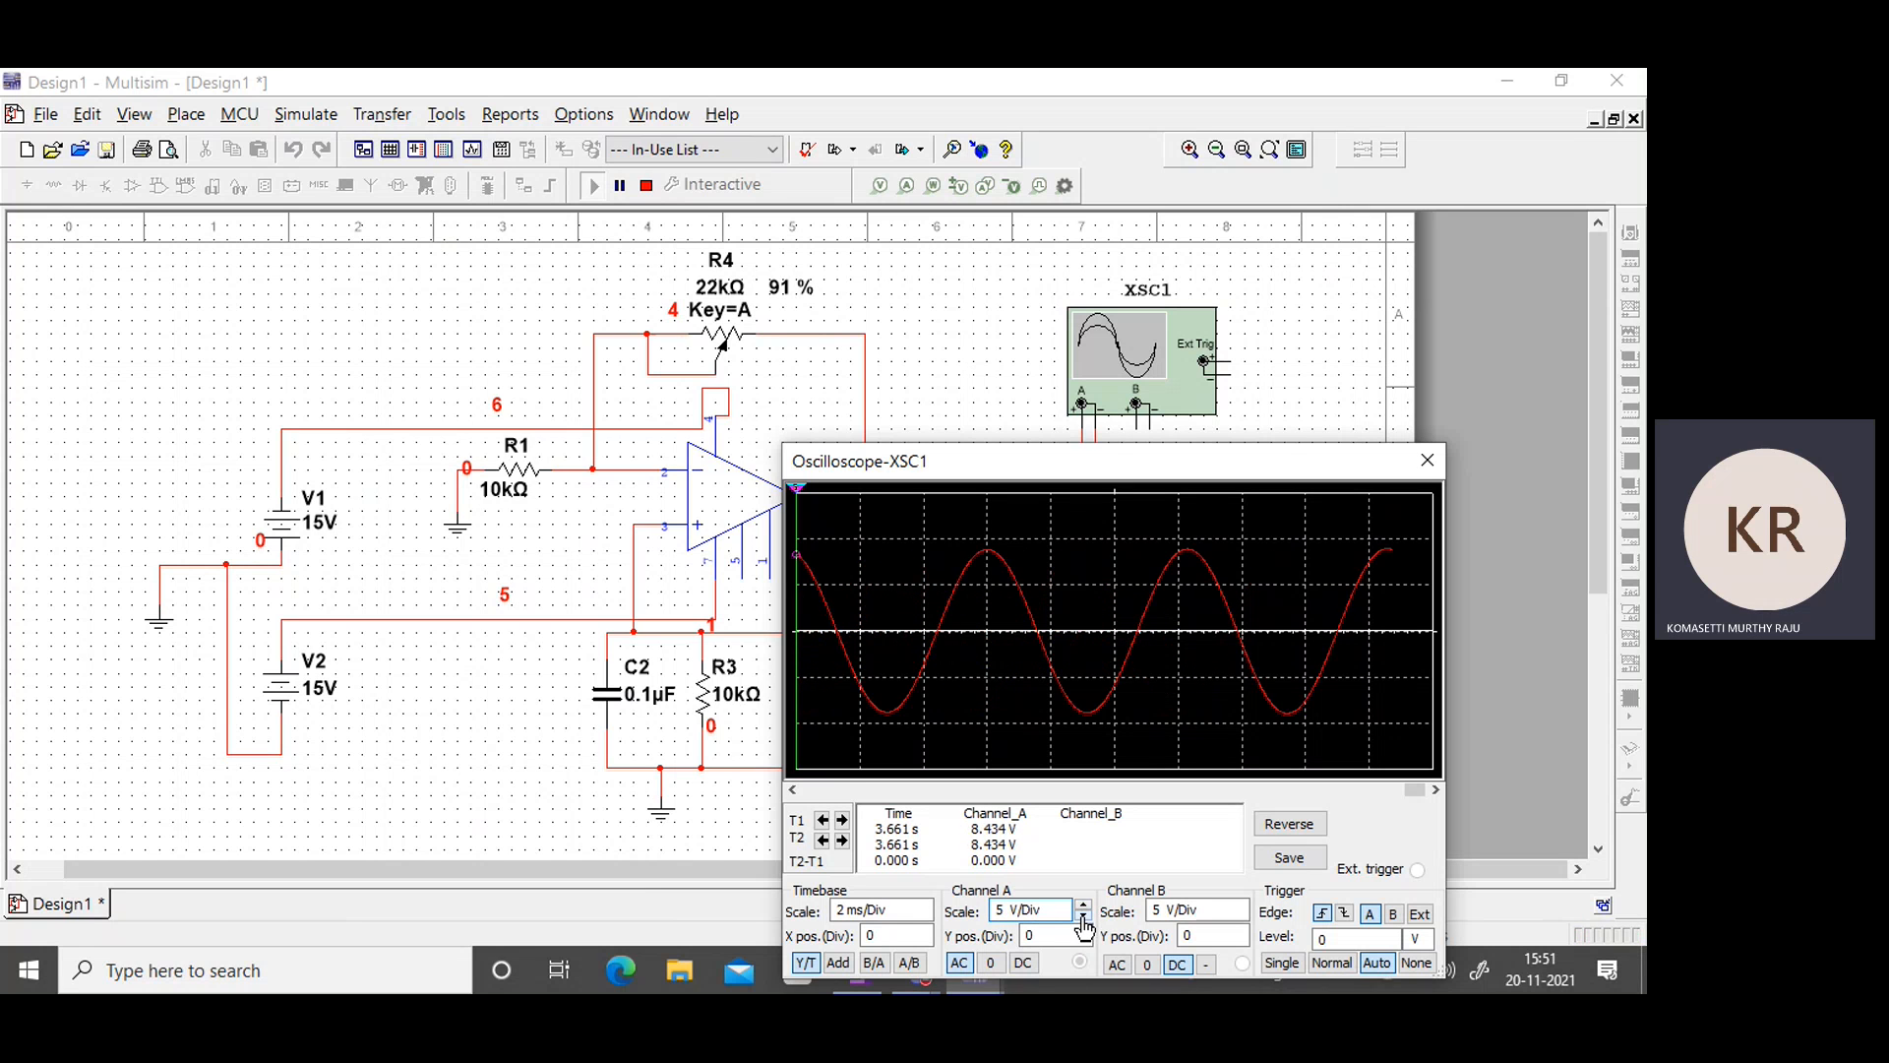
Try potentiometer R4 at 88 % and 95 %, capturing one Single-trigger sweep at 95 % before restoring Auto triggering.
mouse_move(778, 354)
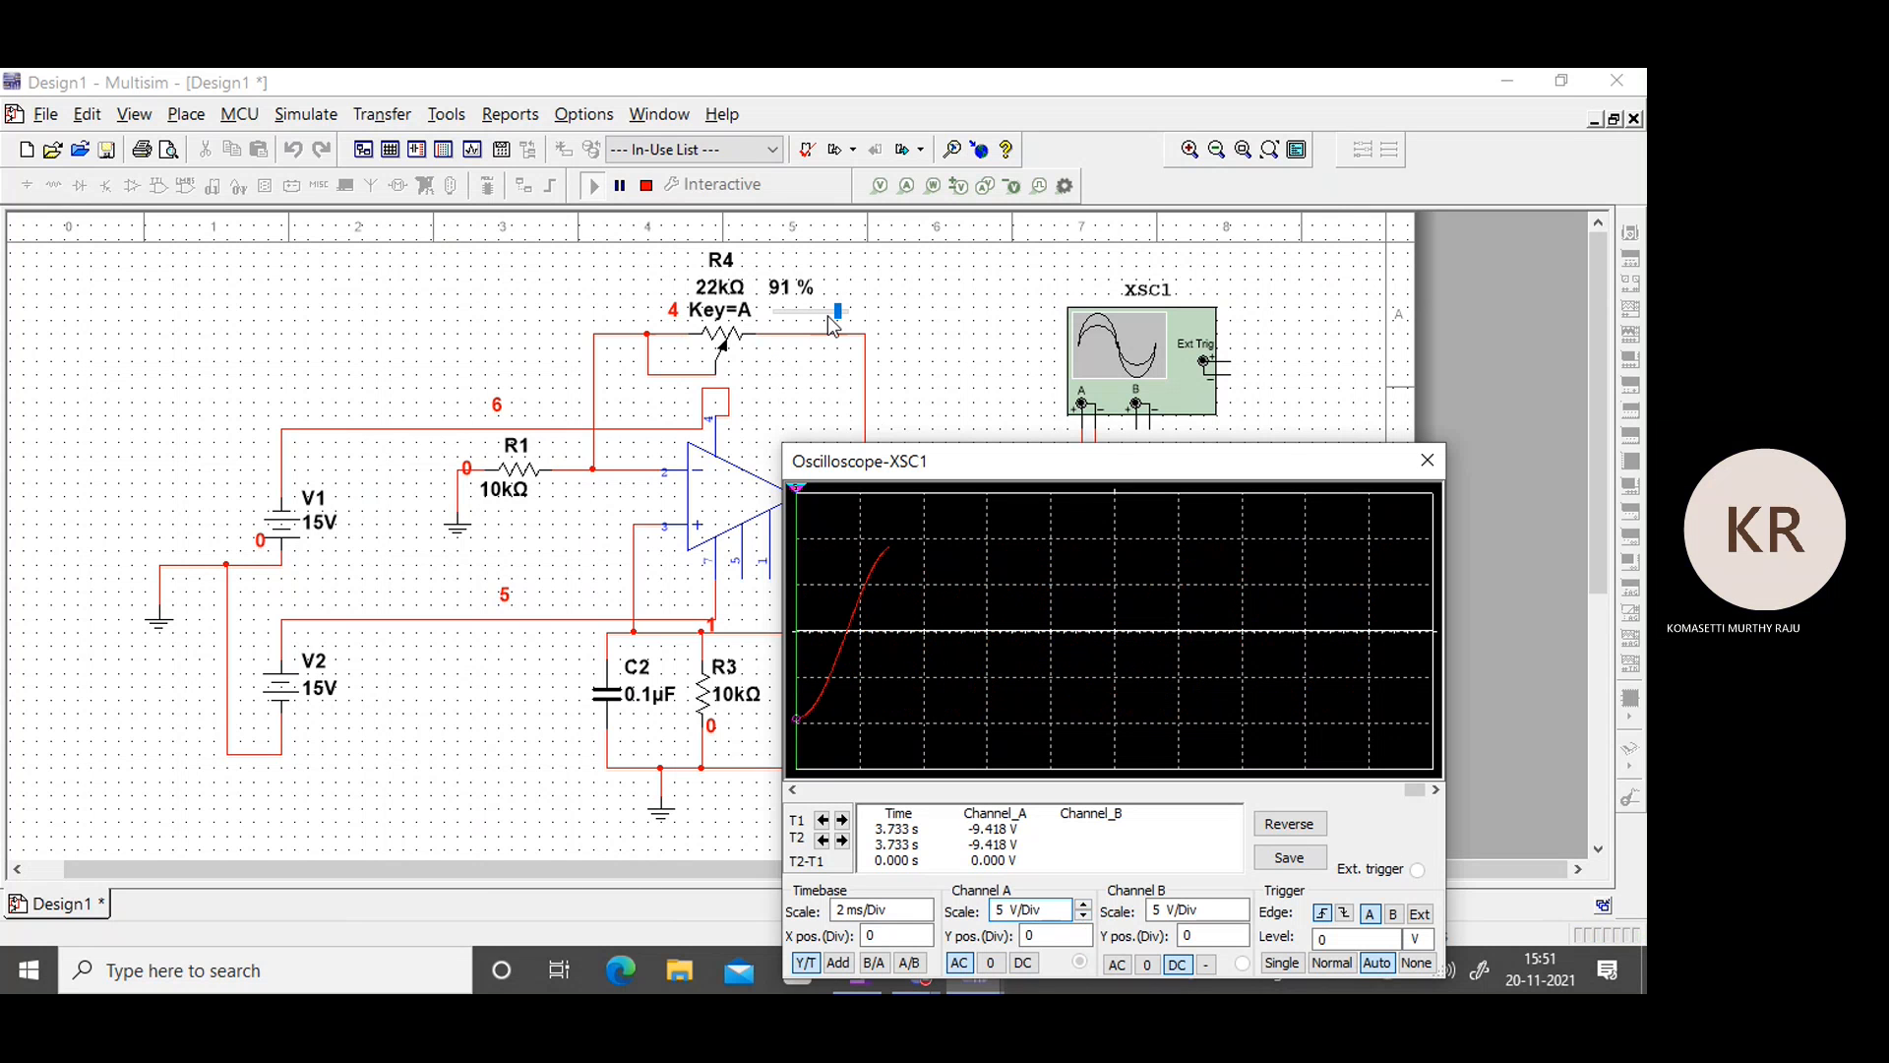
drag(837, 312, 834, 311)
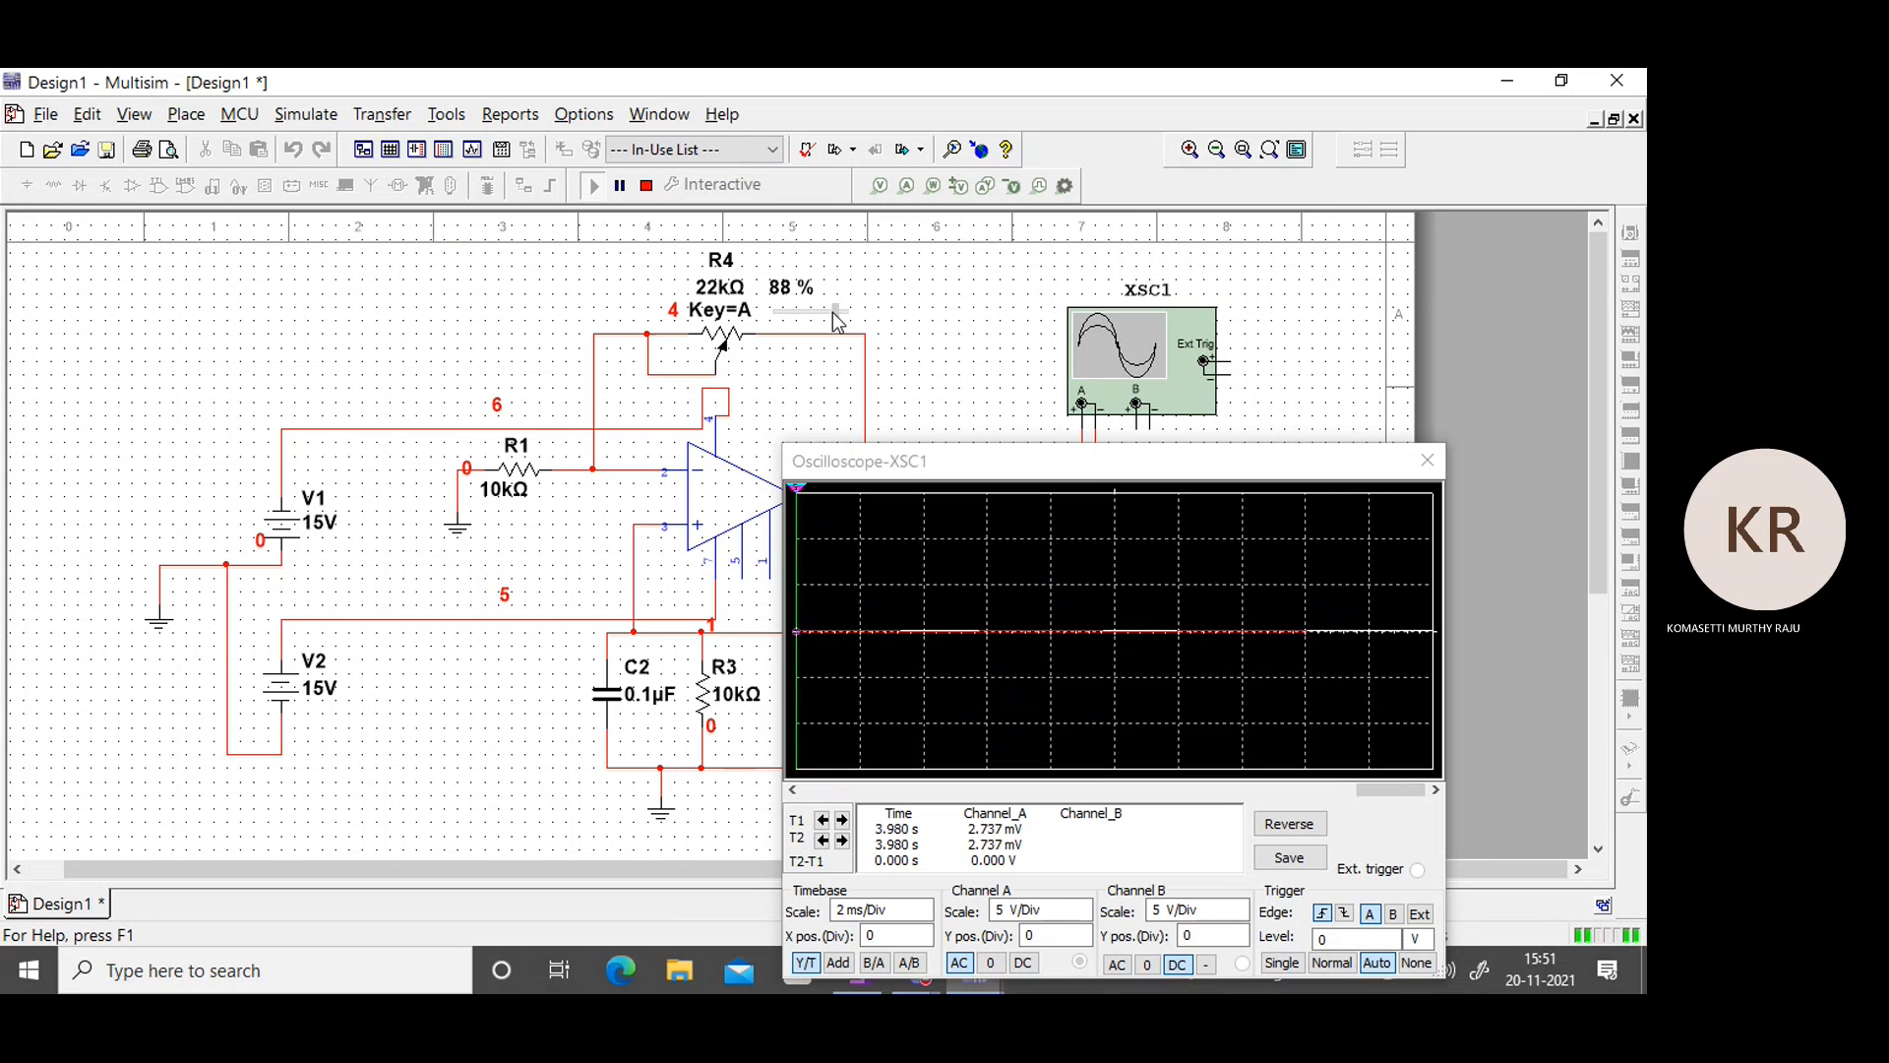
drag(832, 312, 834, 312)
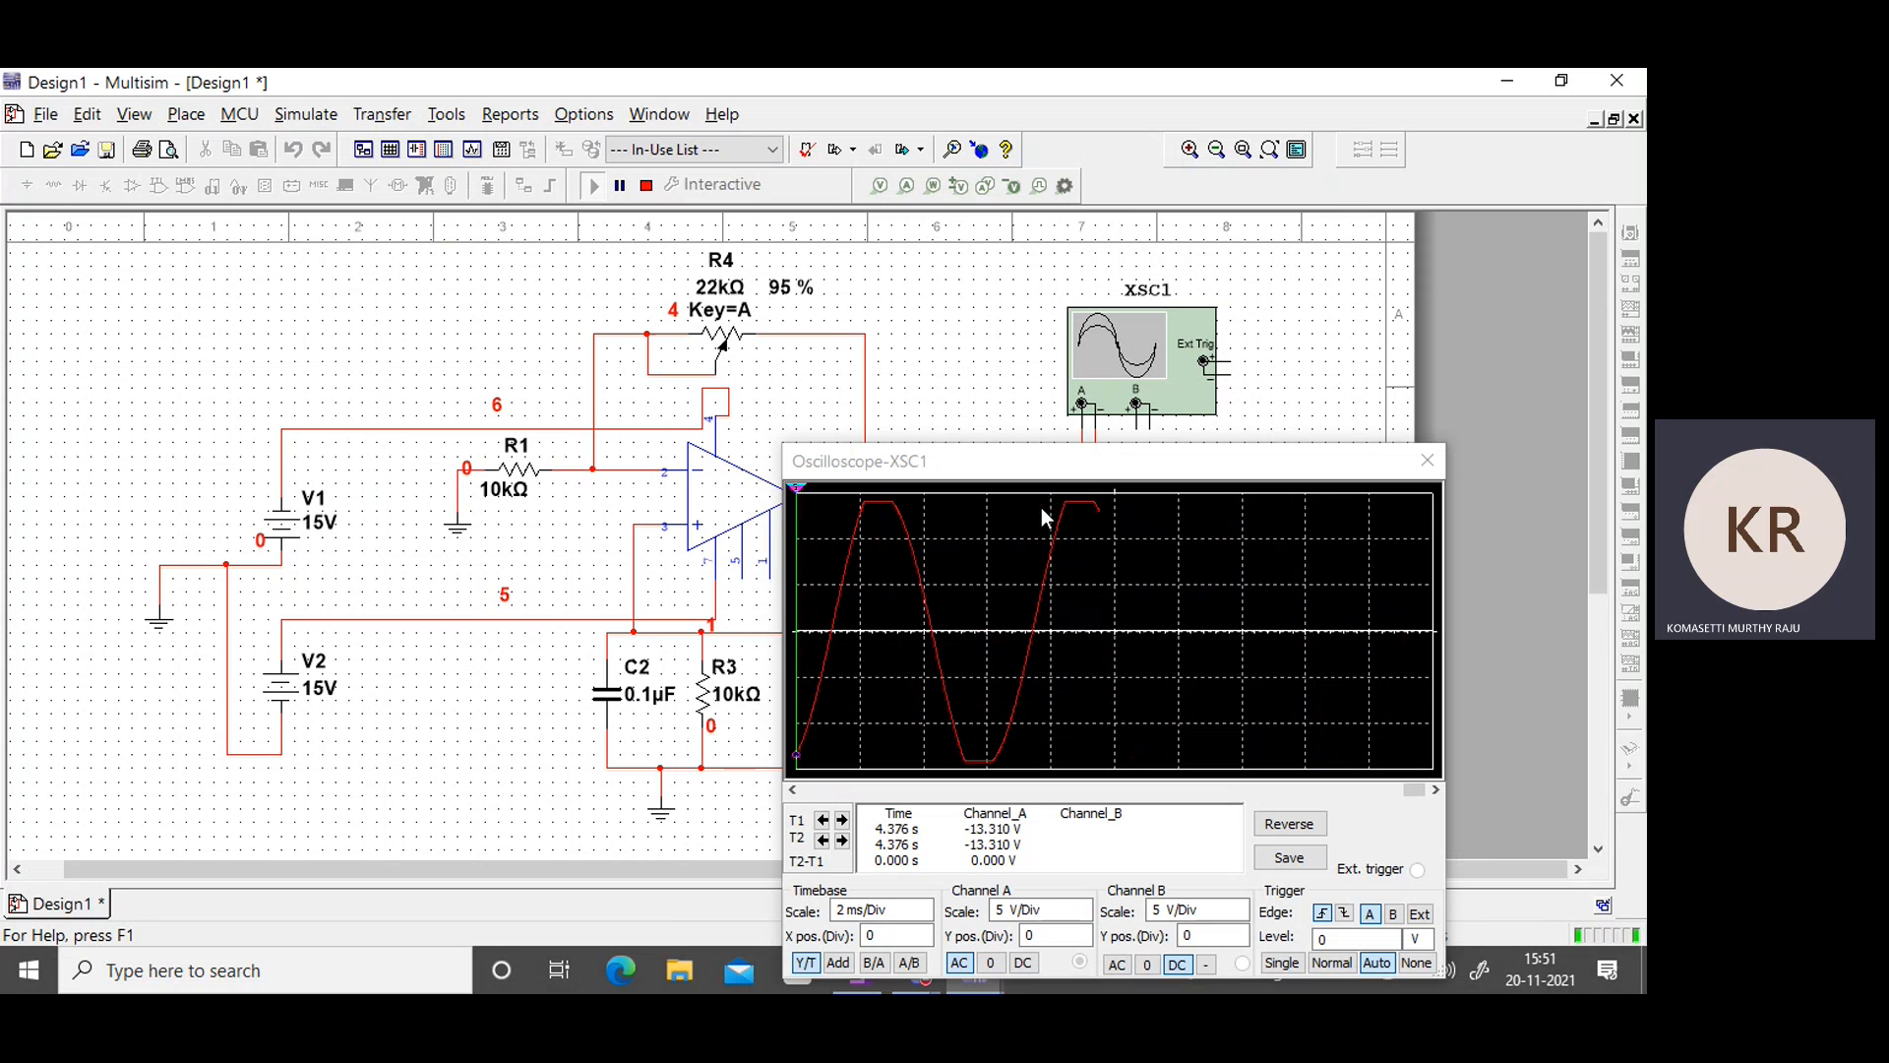
click(1279, 963)
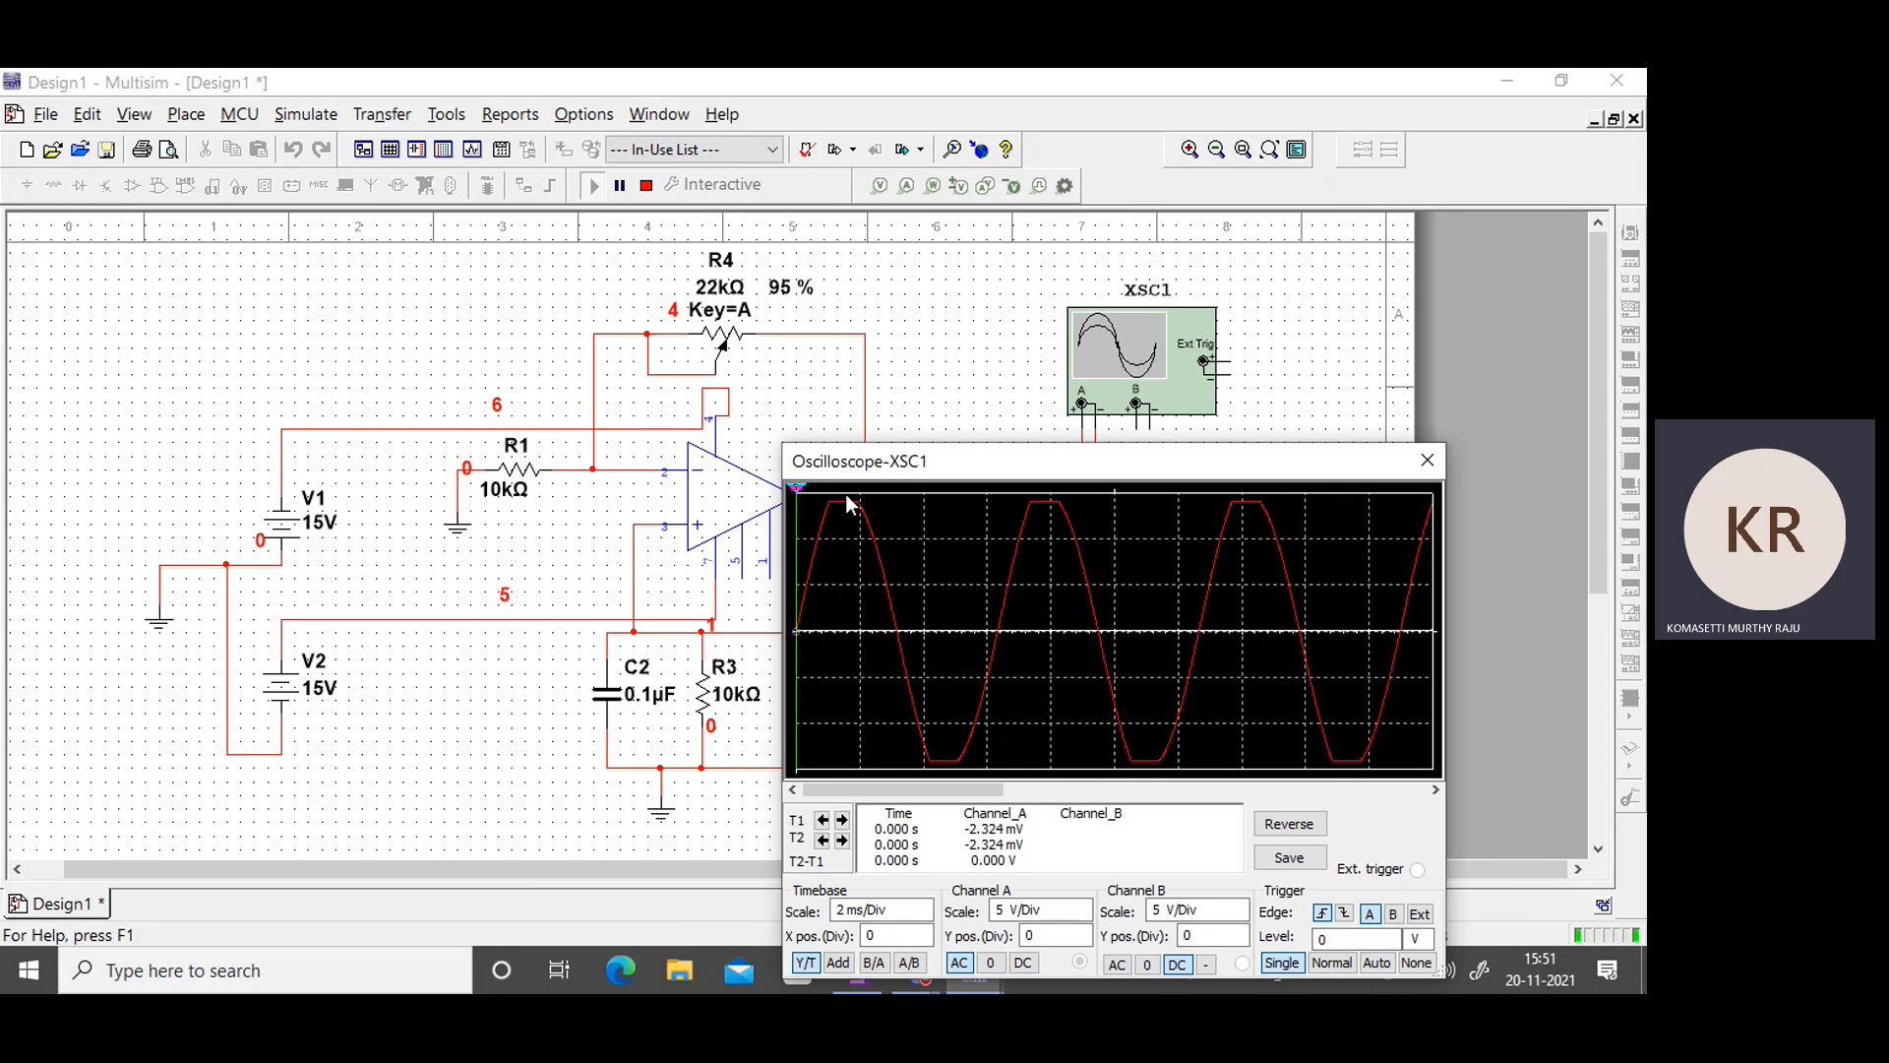
click(1375, 965)
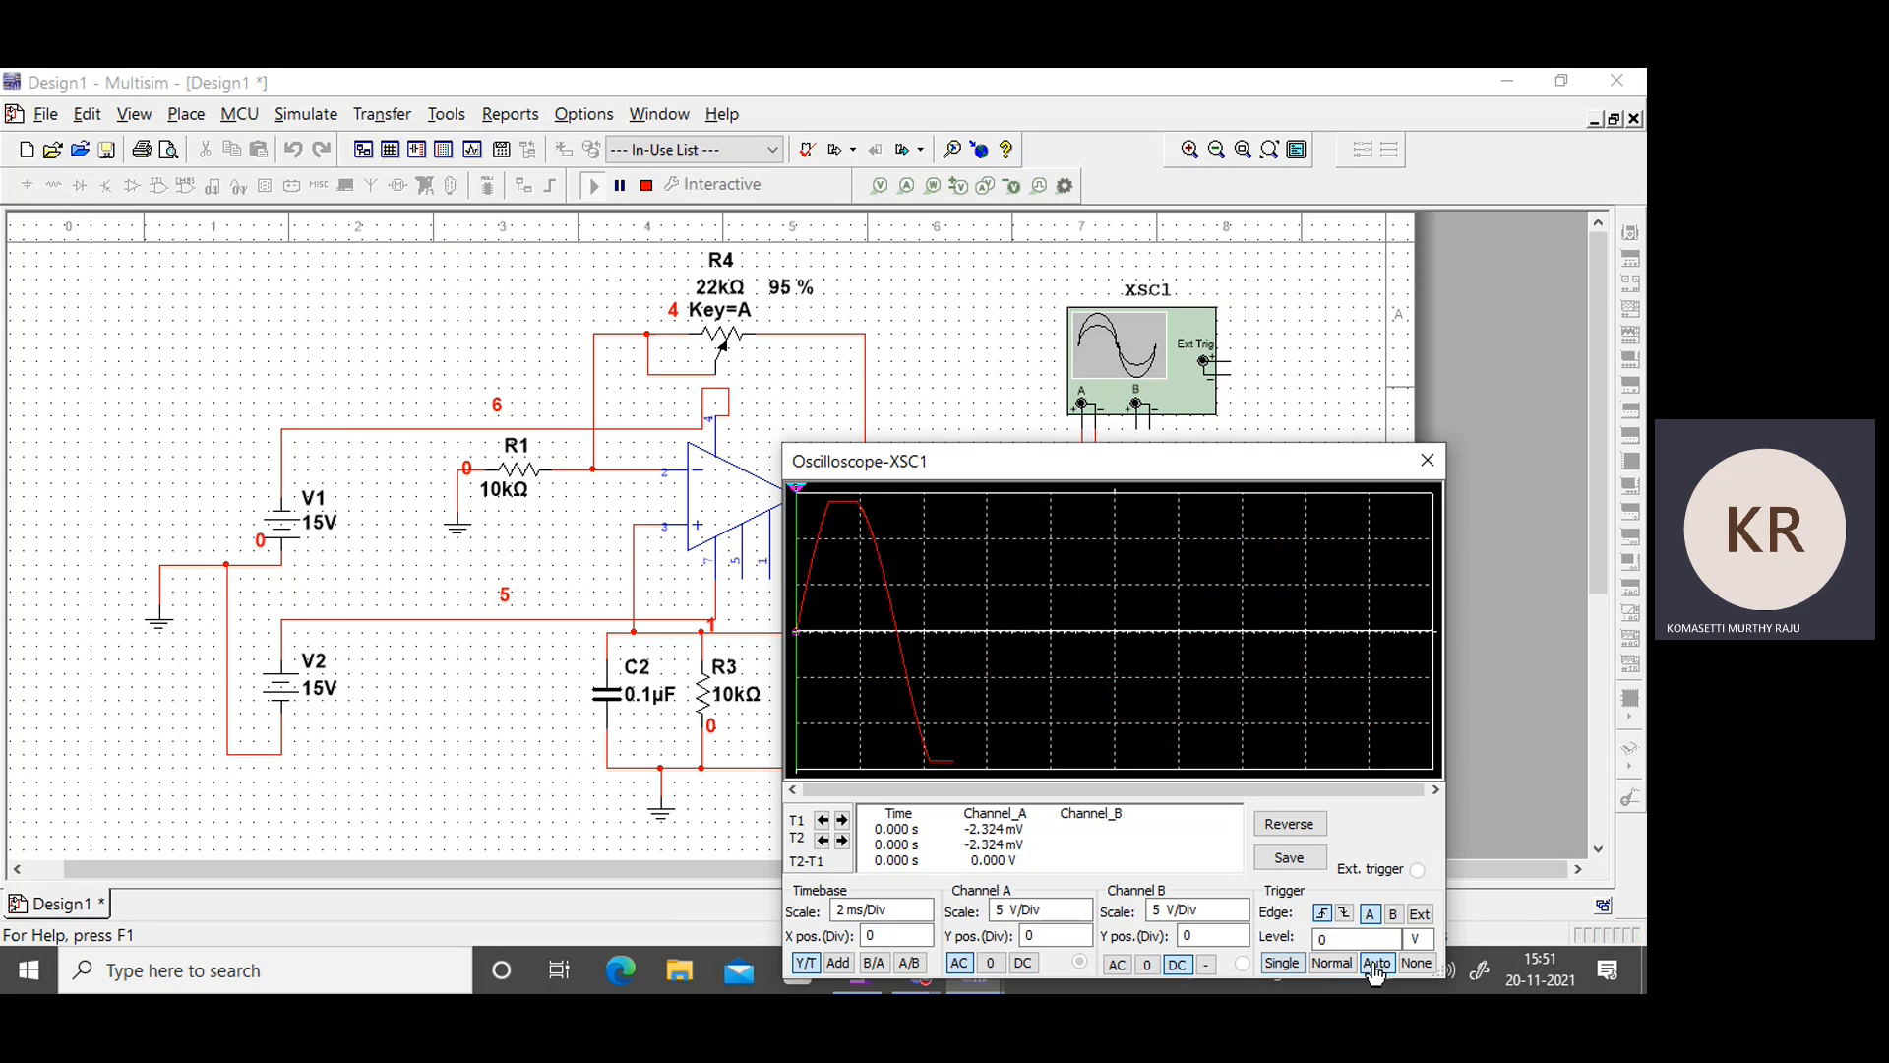
Lower potentiometer R4 to 91 %.
click(829, 320)
mouse_move(842, 324)
drag(842, 325, 838, 324)
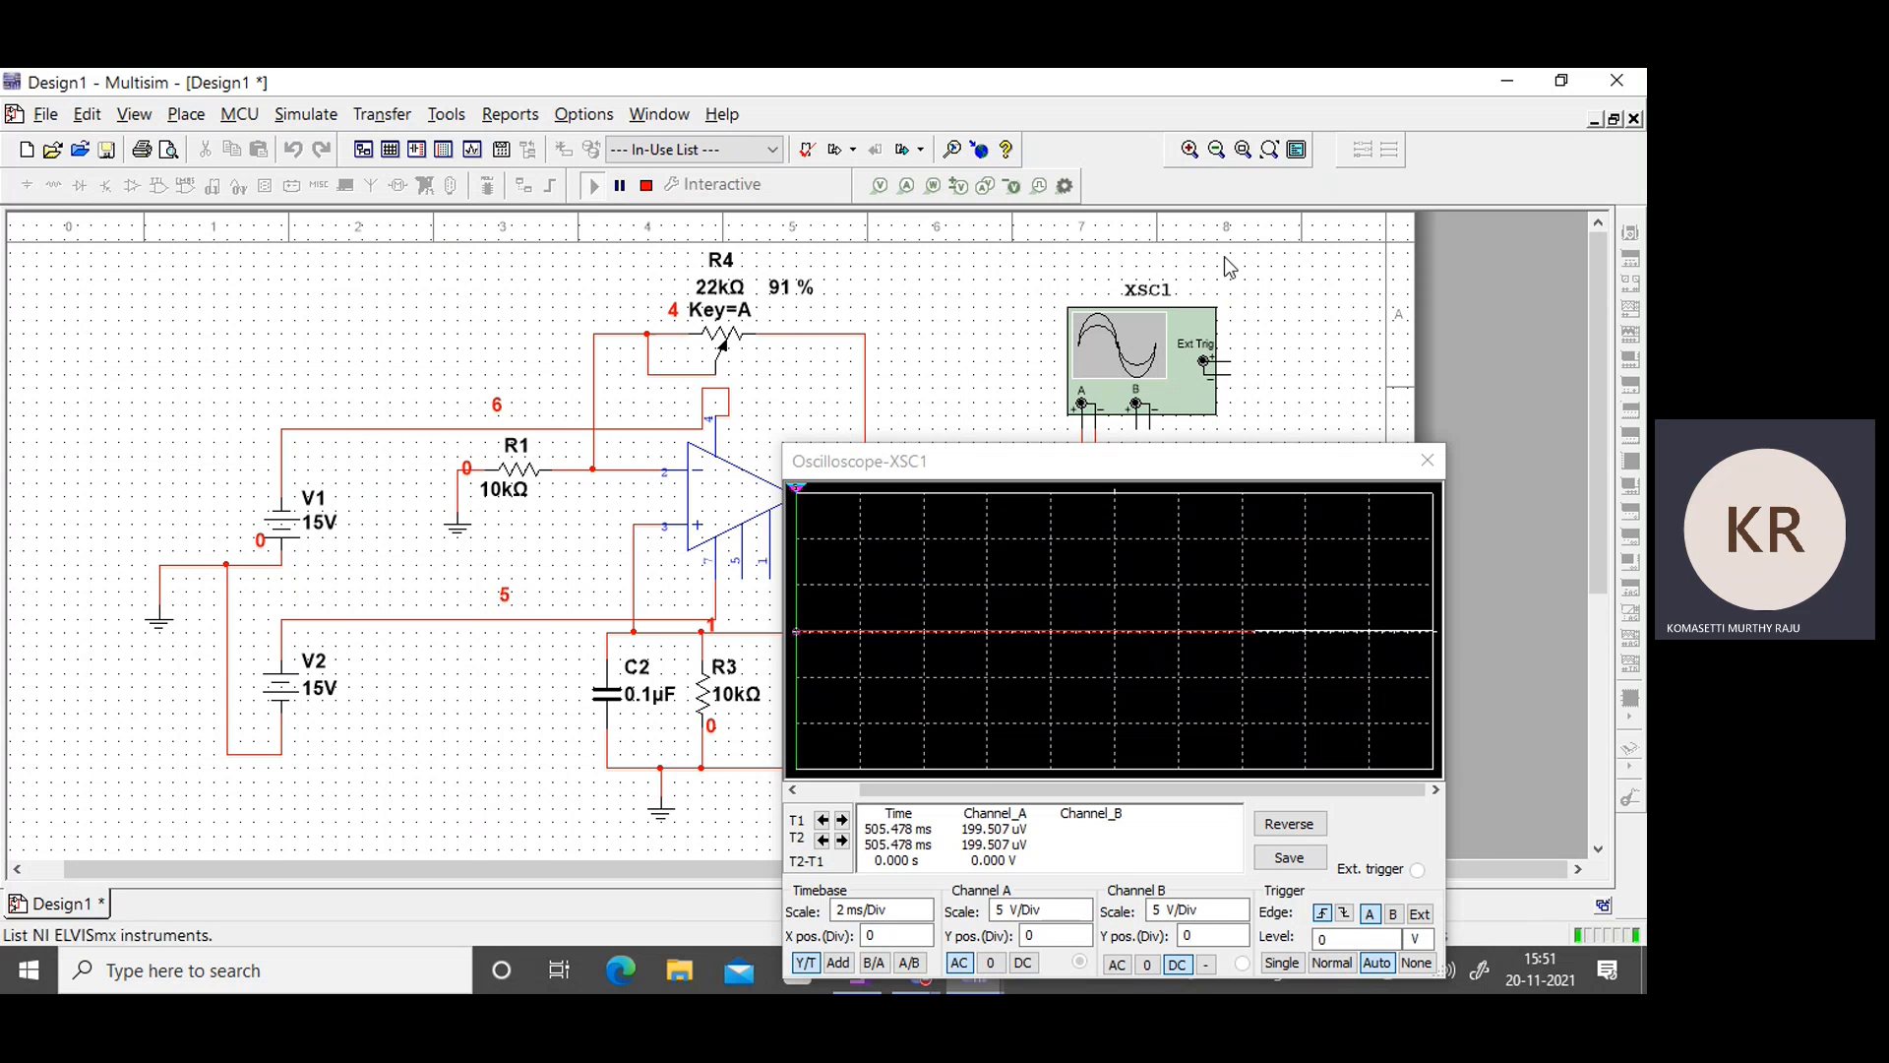
Stop the simulation and set potentiometer R4's increment to 0.2 %.
click(646, 185)
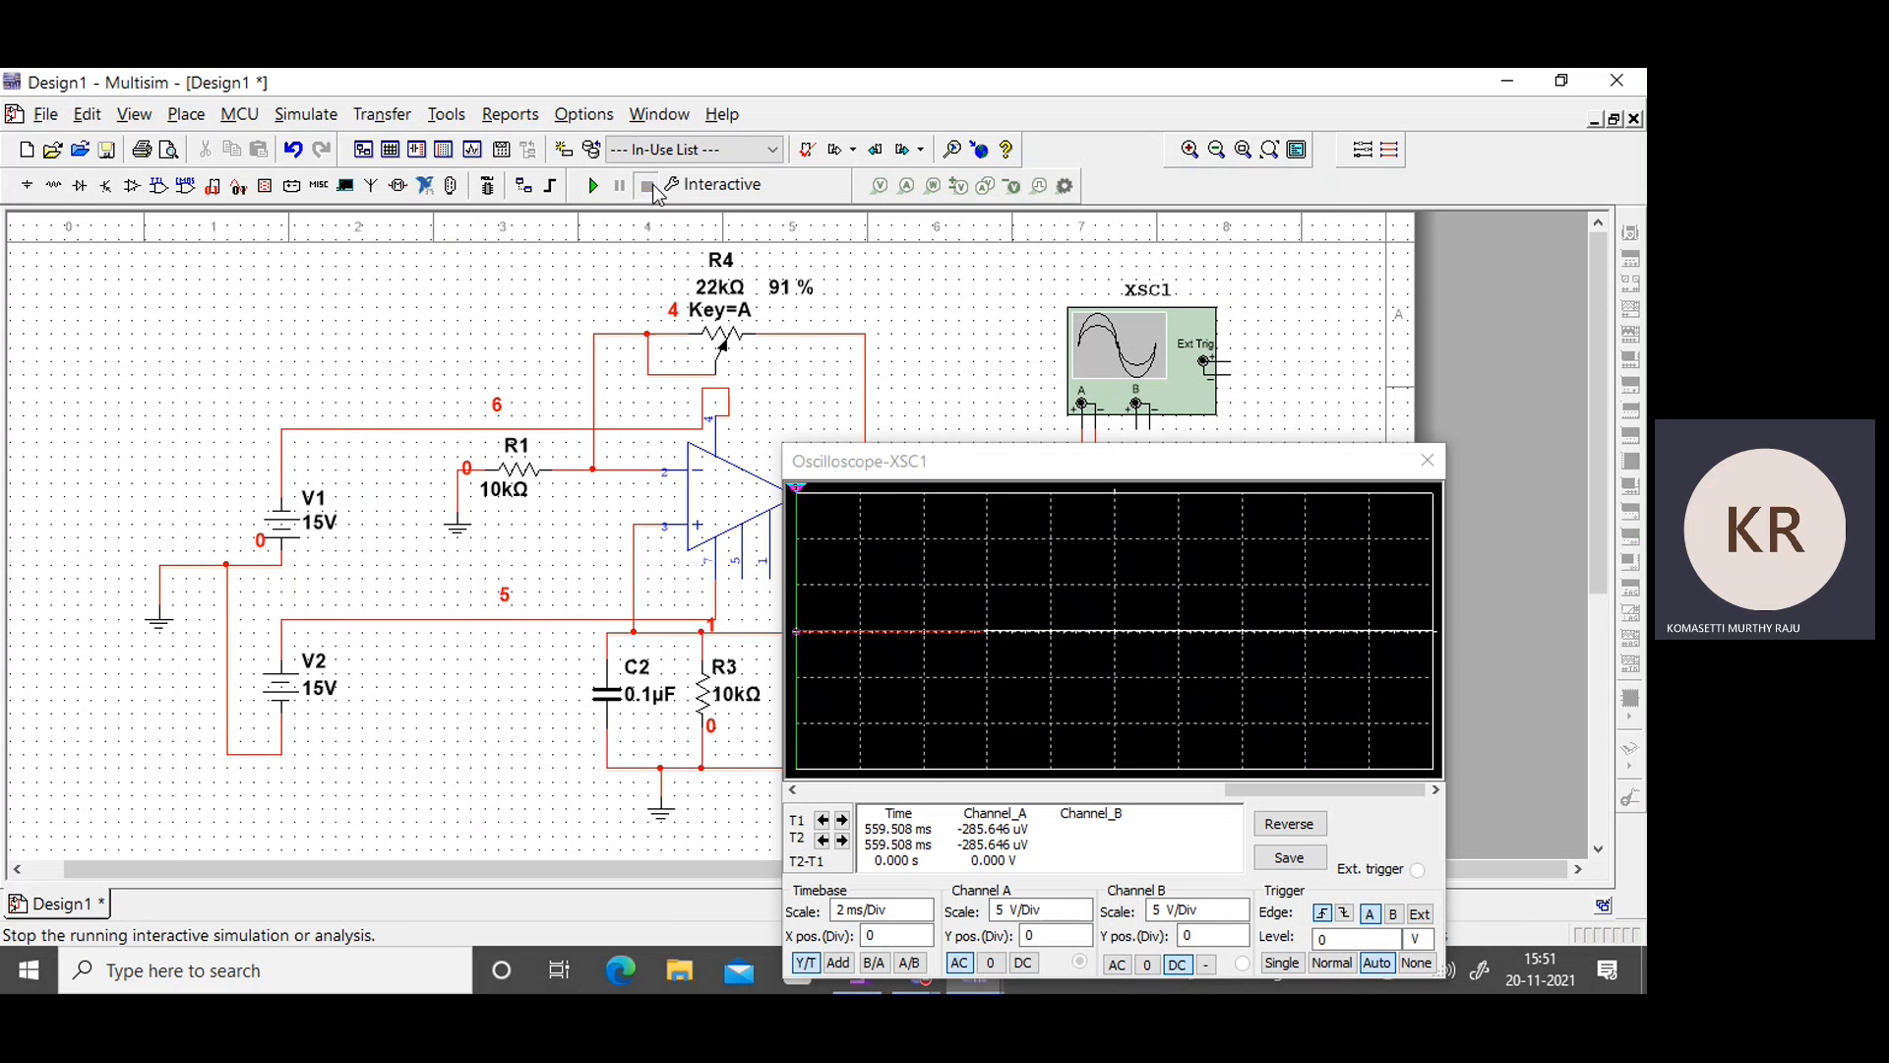
double_click(730, 333)
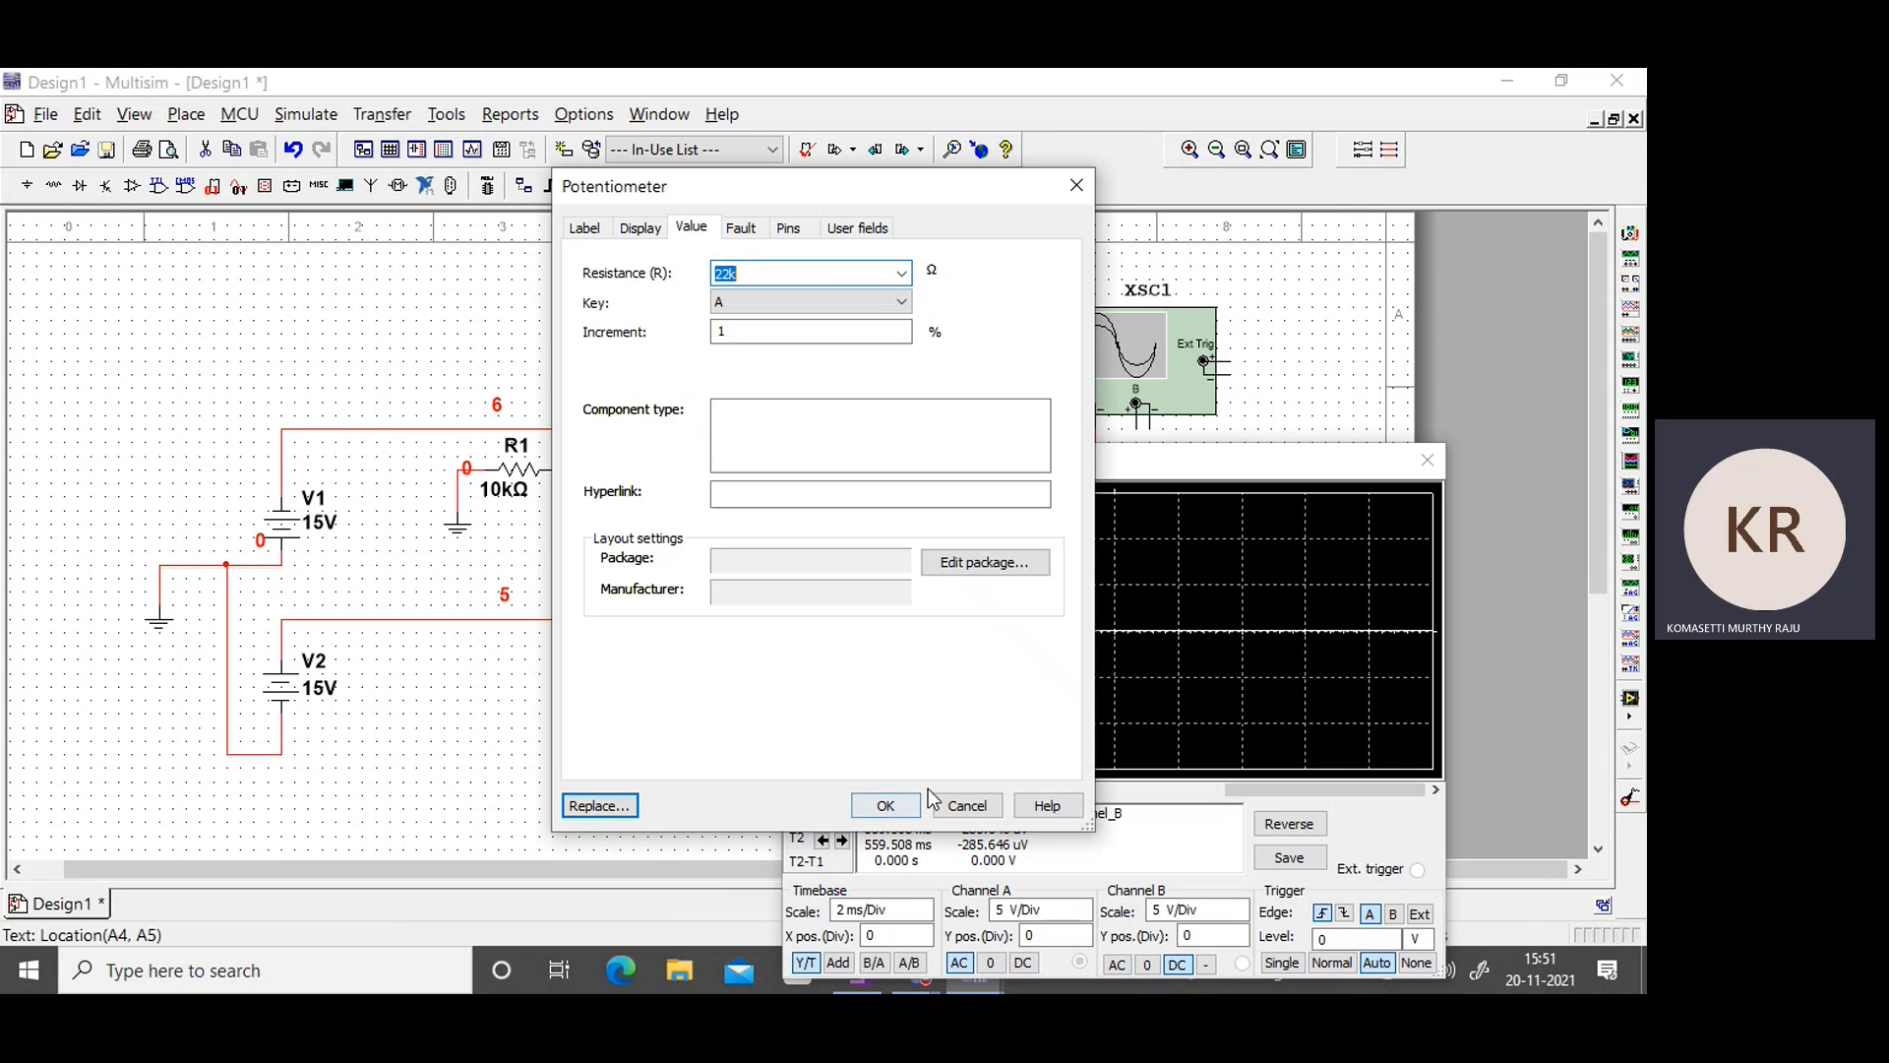
click(738, 331)
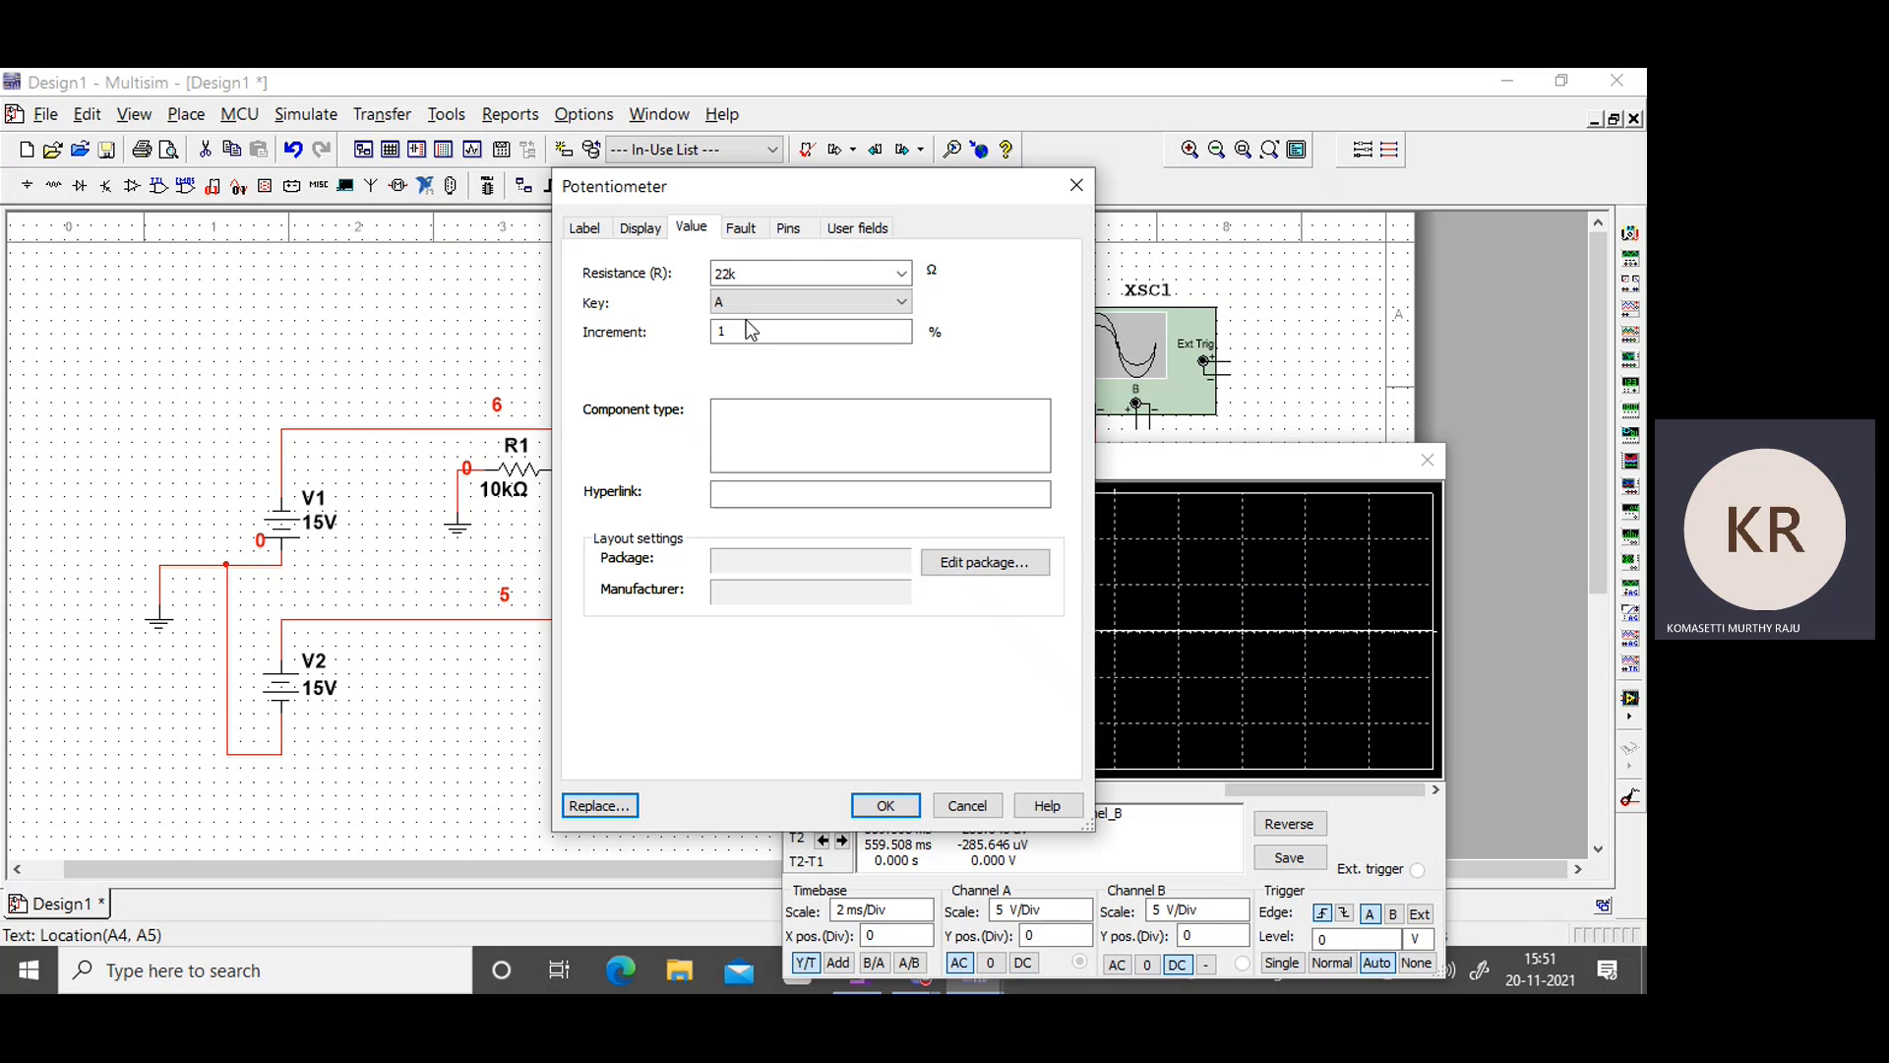
text(0.2)
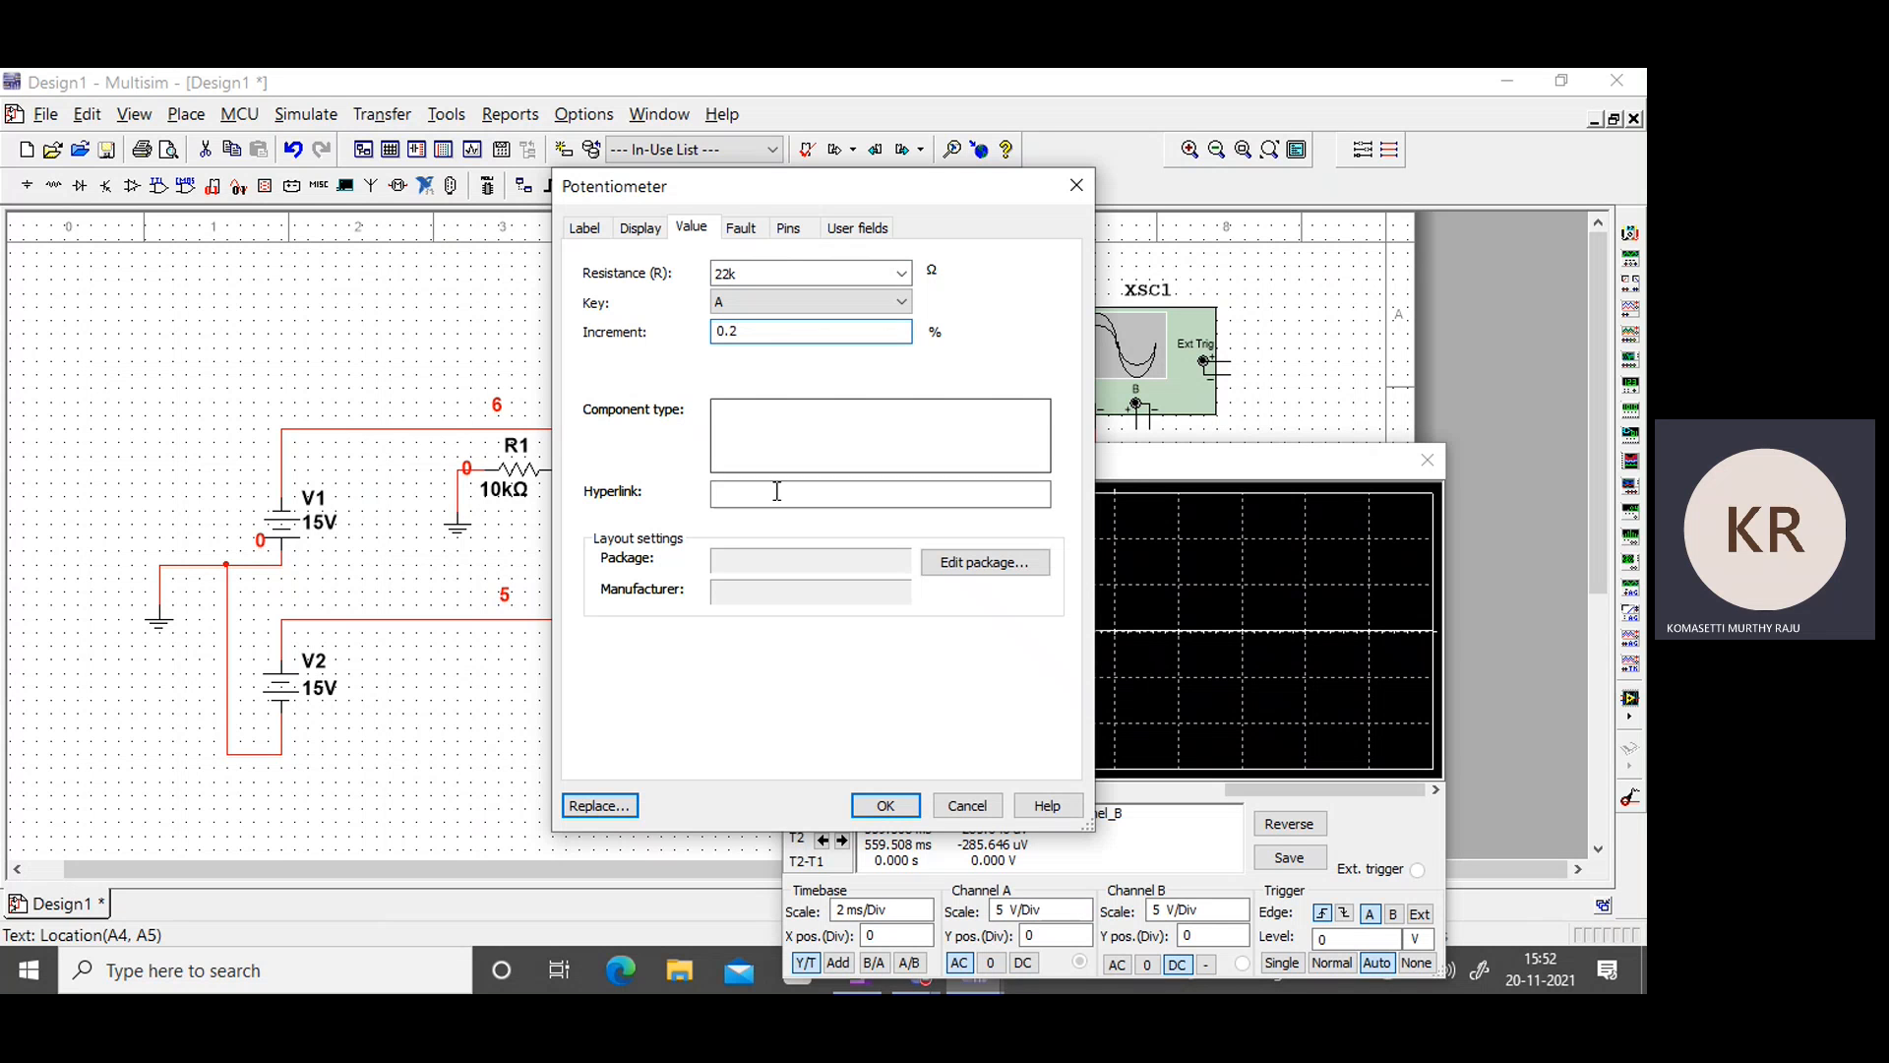
click(889, 805)
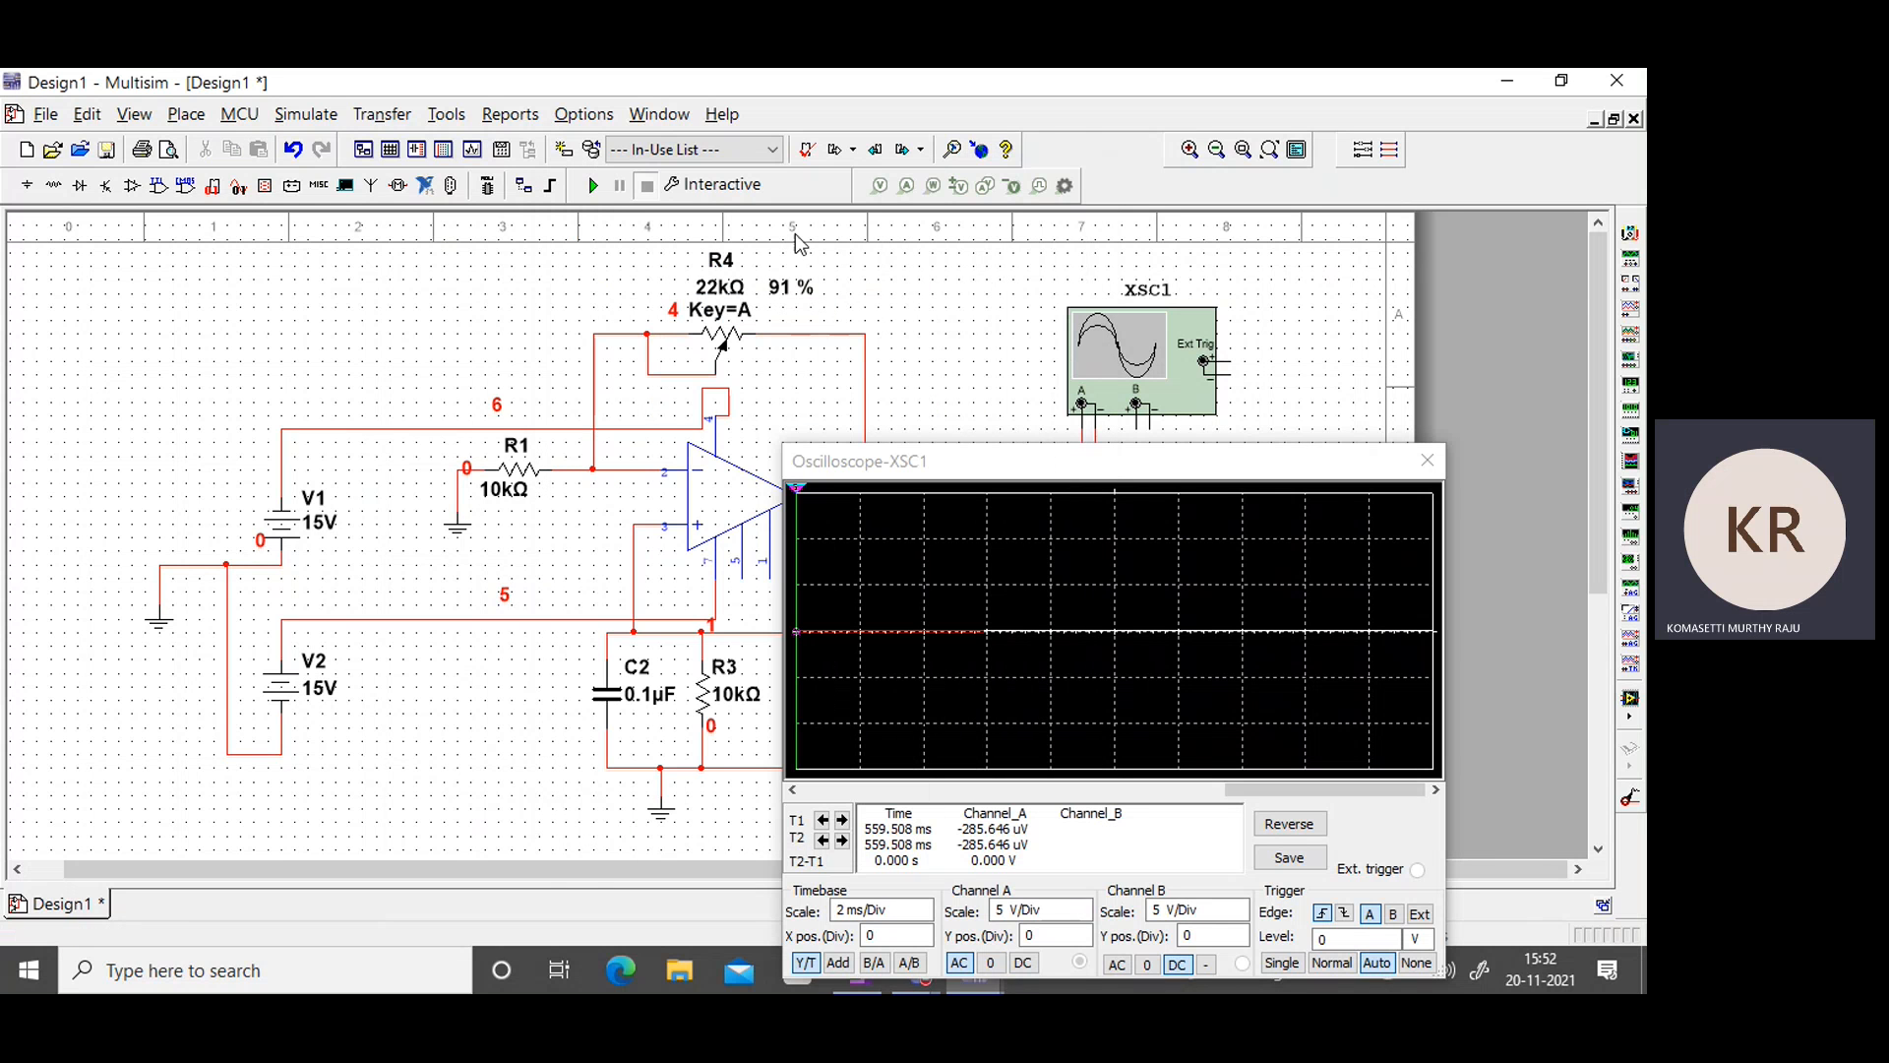
Restart the simulation, raise potentiometer R4 to 100 % to start the oscillation, and lower it to 91 %.
click(595, 185)
mouse_move(747, 344)
drag(837, 313, 853, 320)
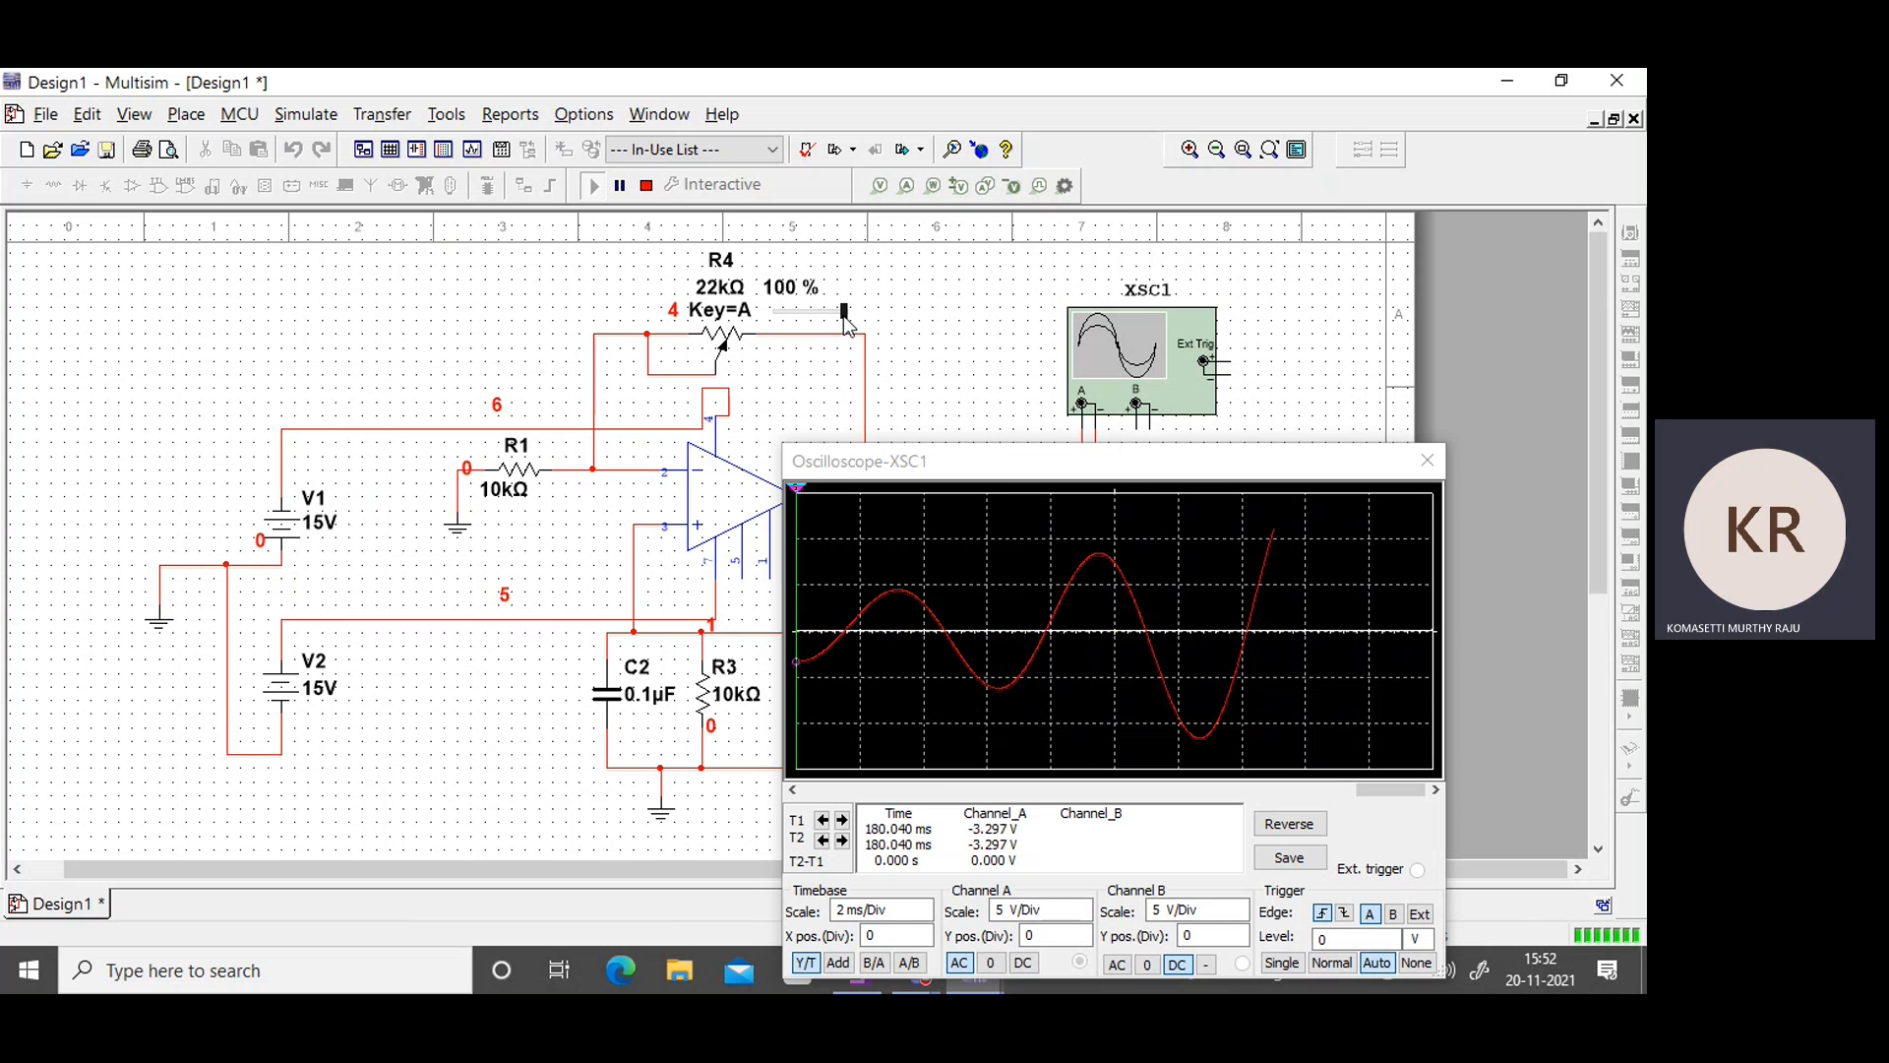
drag(848, 321, 837, 325)
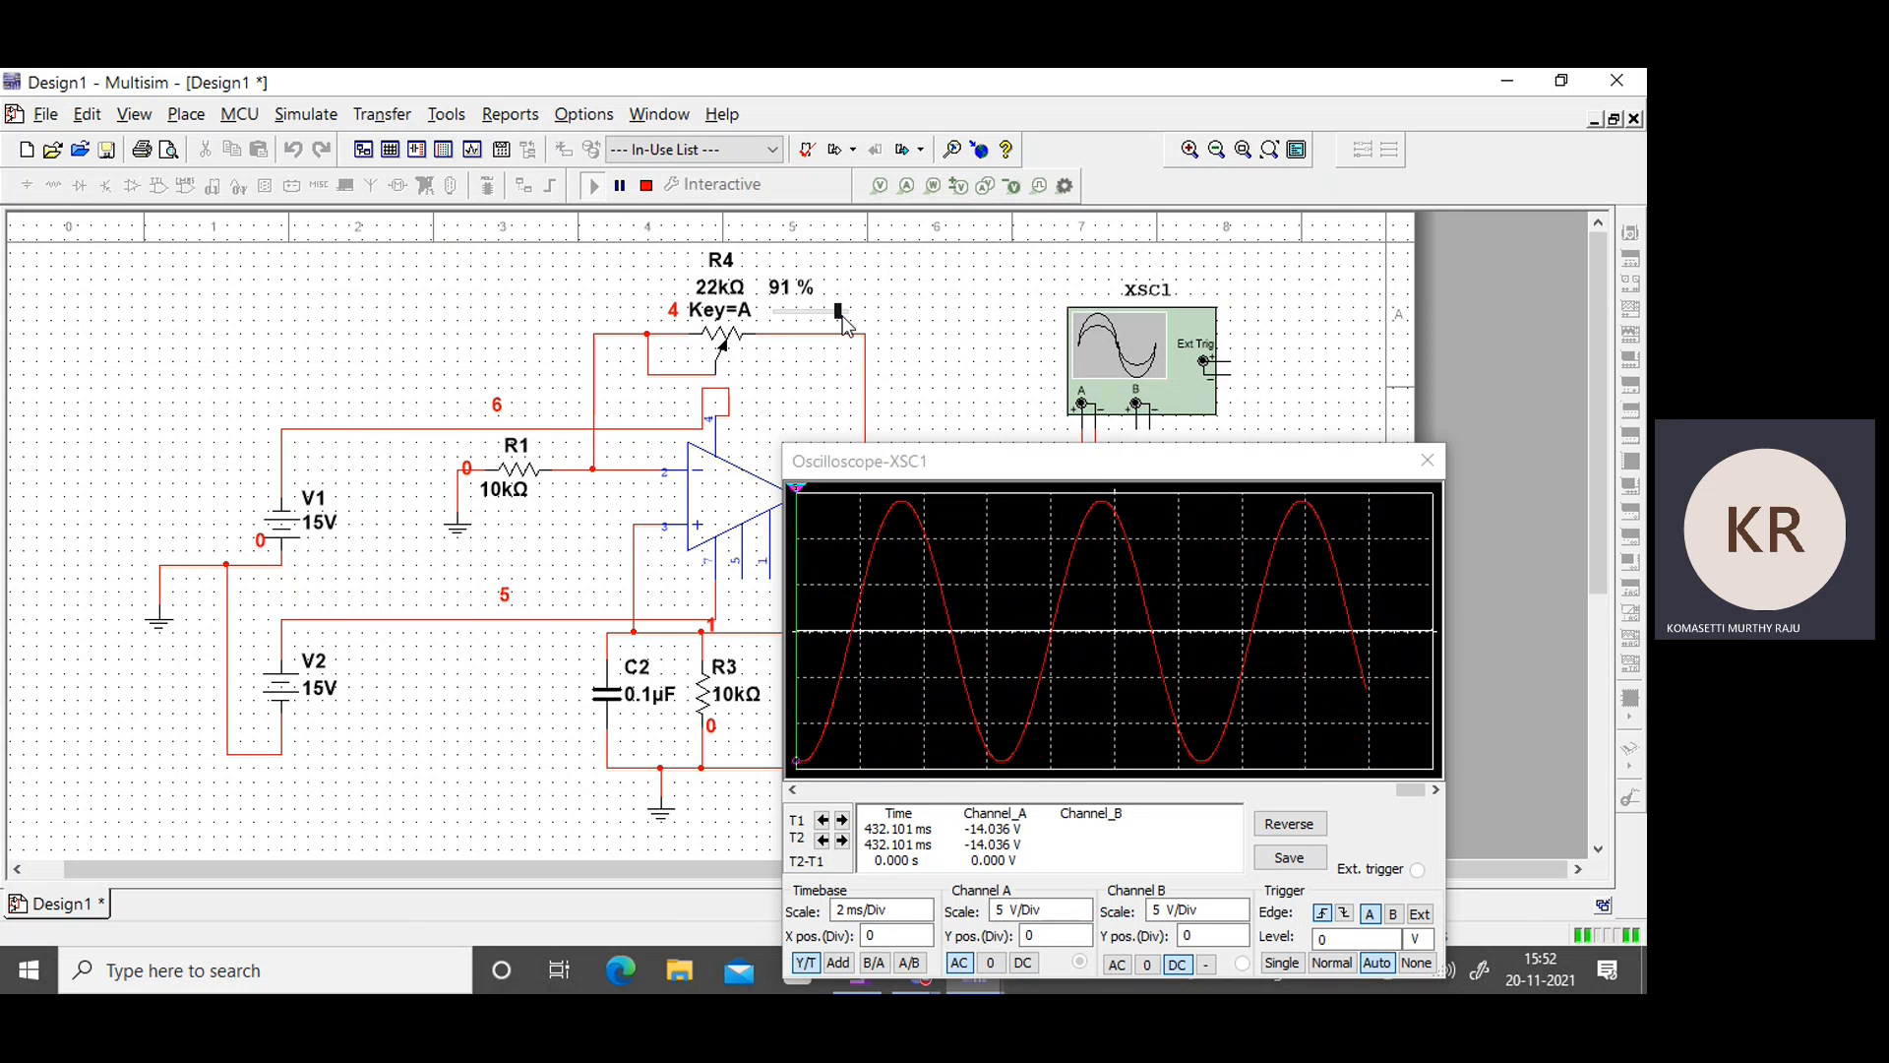
drag(843, 319, 842, 328)
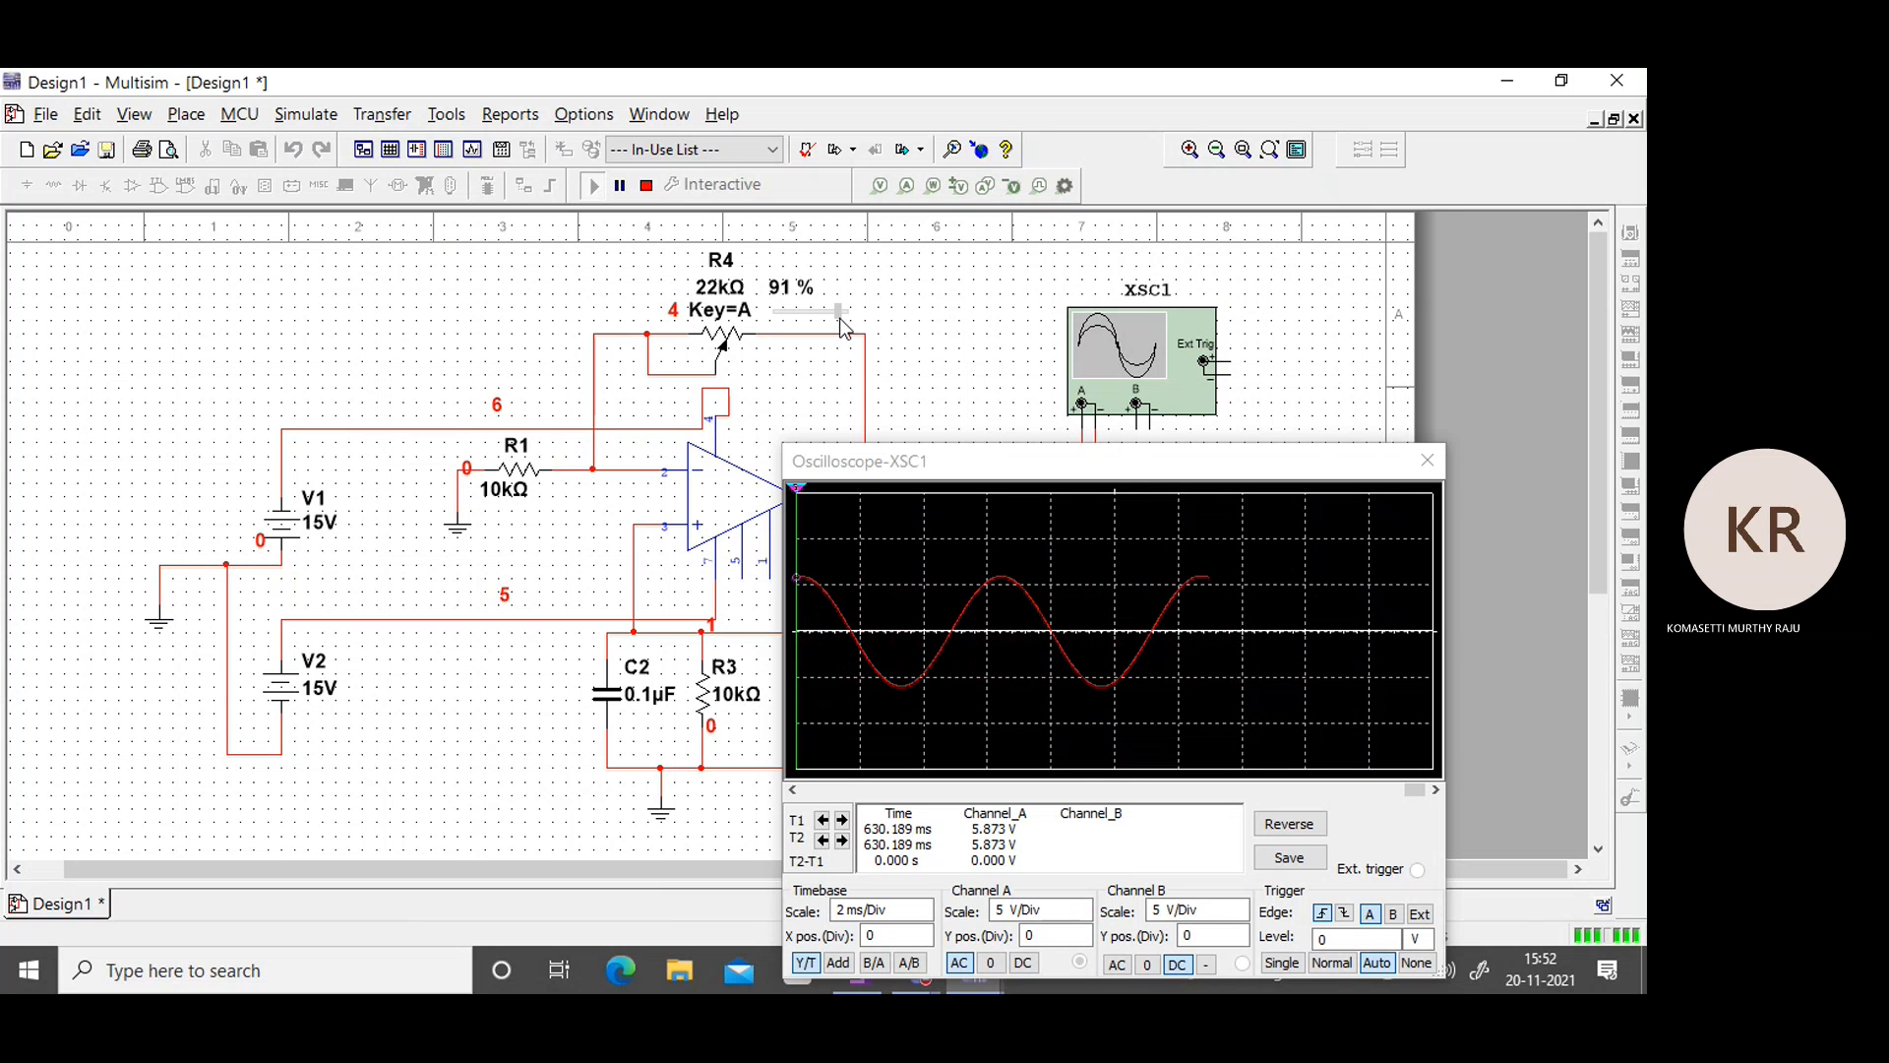
Raise potentiometer R4 through 94.6 % to 100 % to rebuild the oscillation, and bring it back to 91 %.
drag(840, 318, 840, 317)
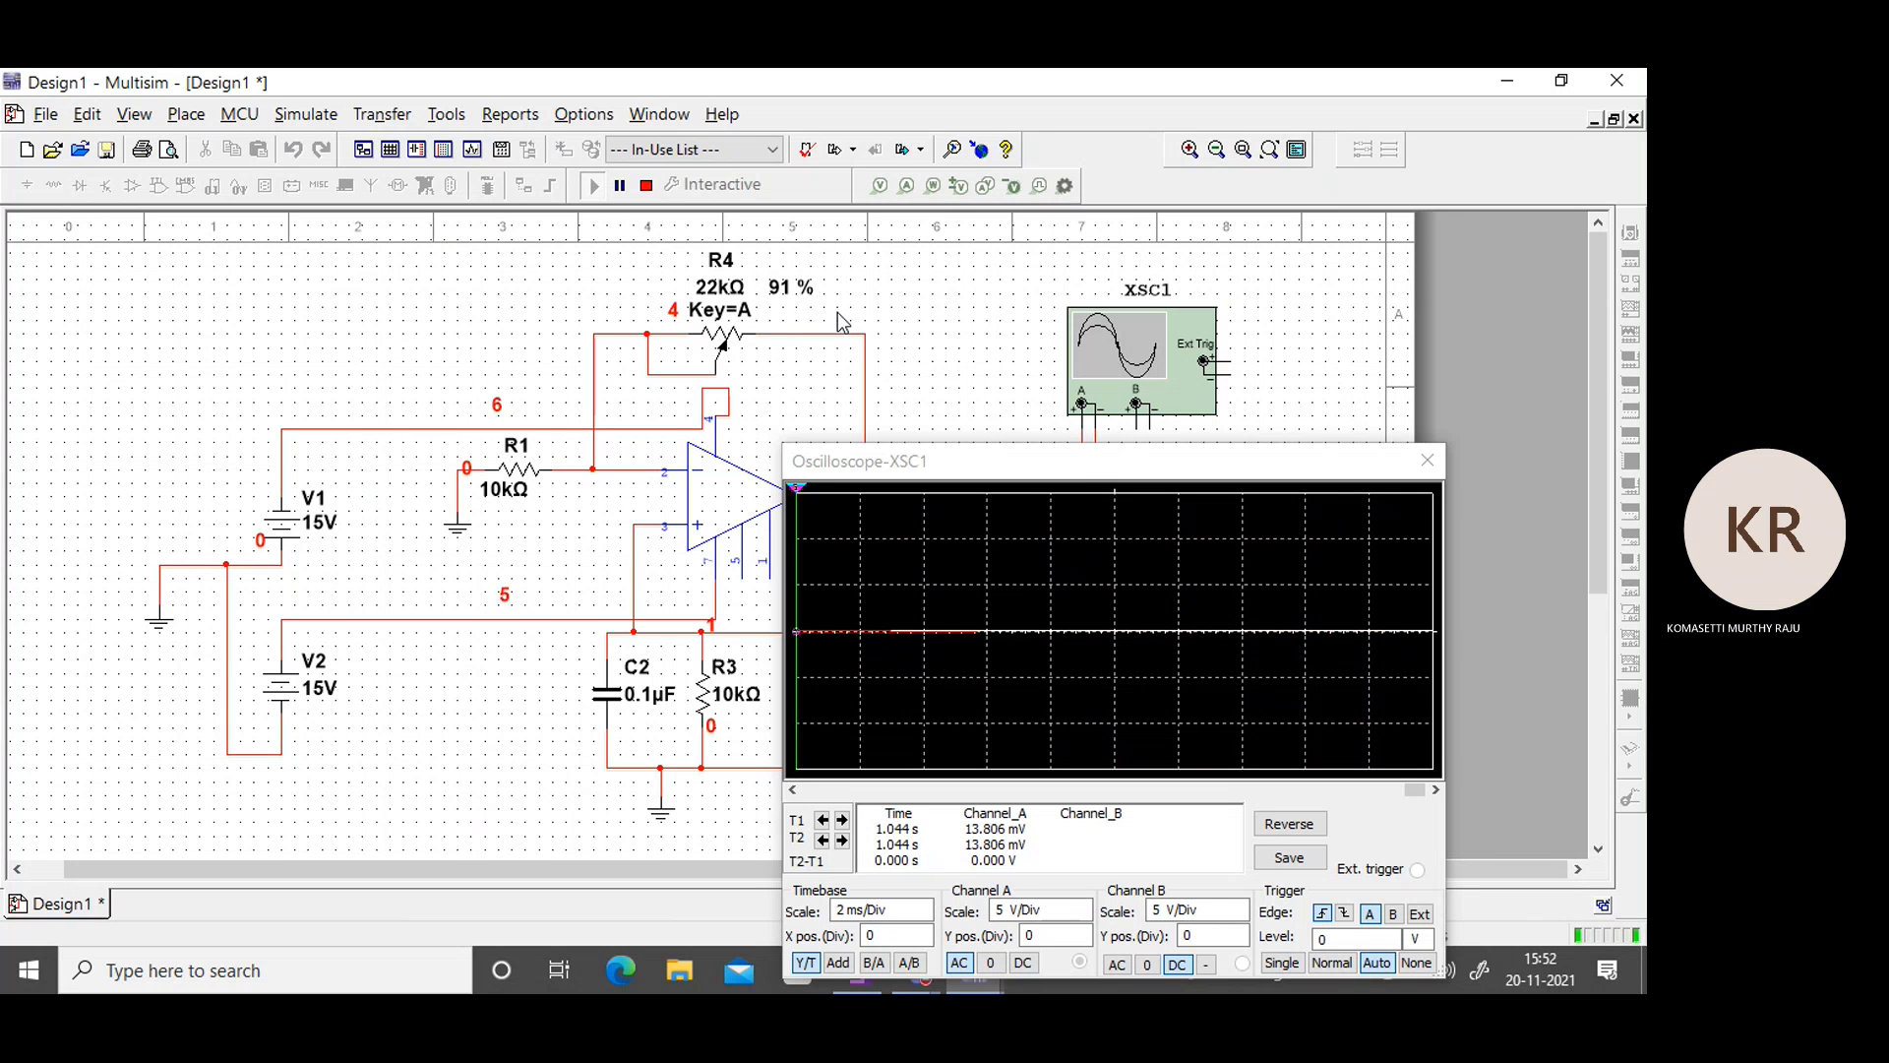
mouse_move(810, 316)
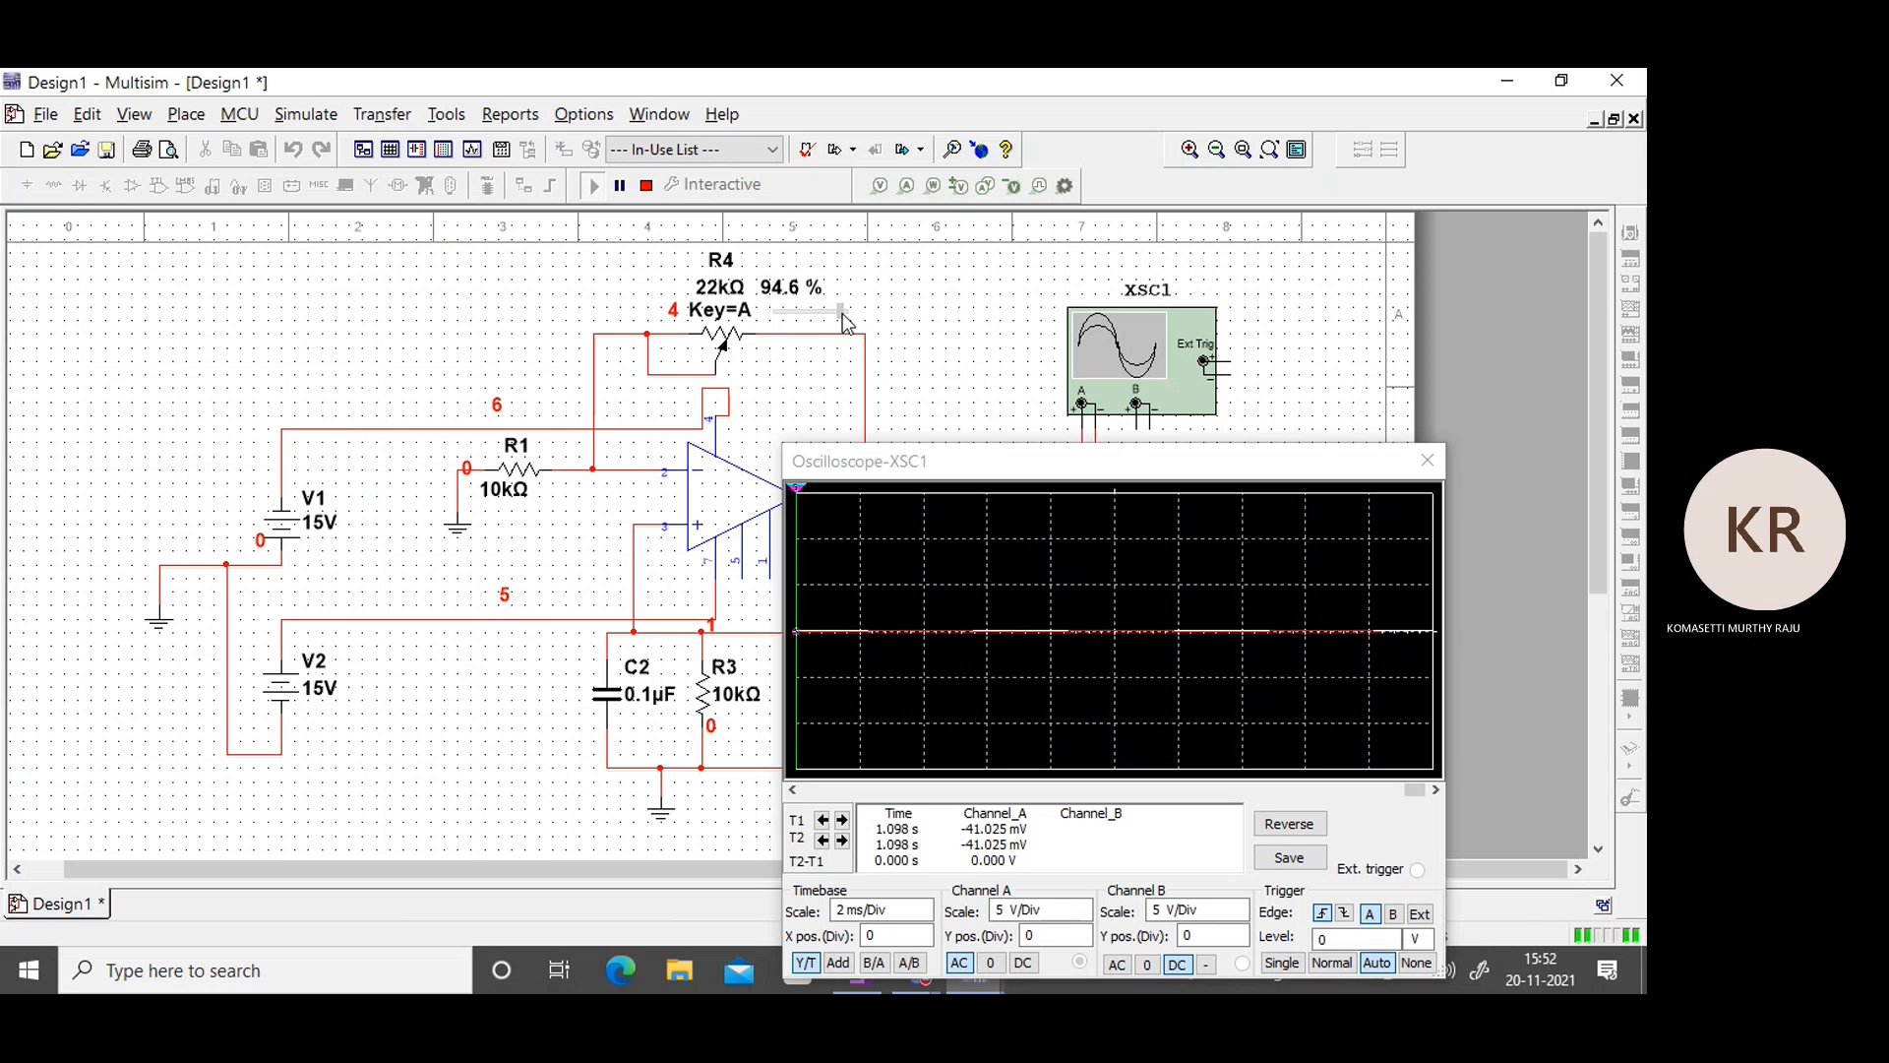
drag(842, 320, 850, 322)
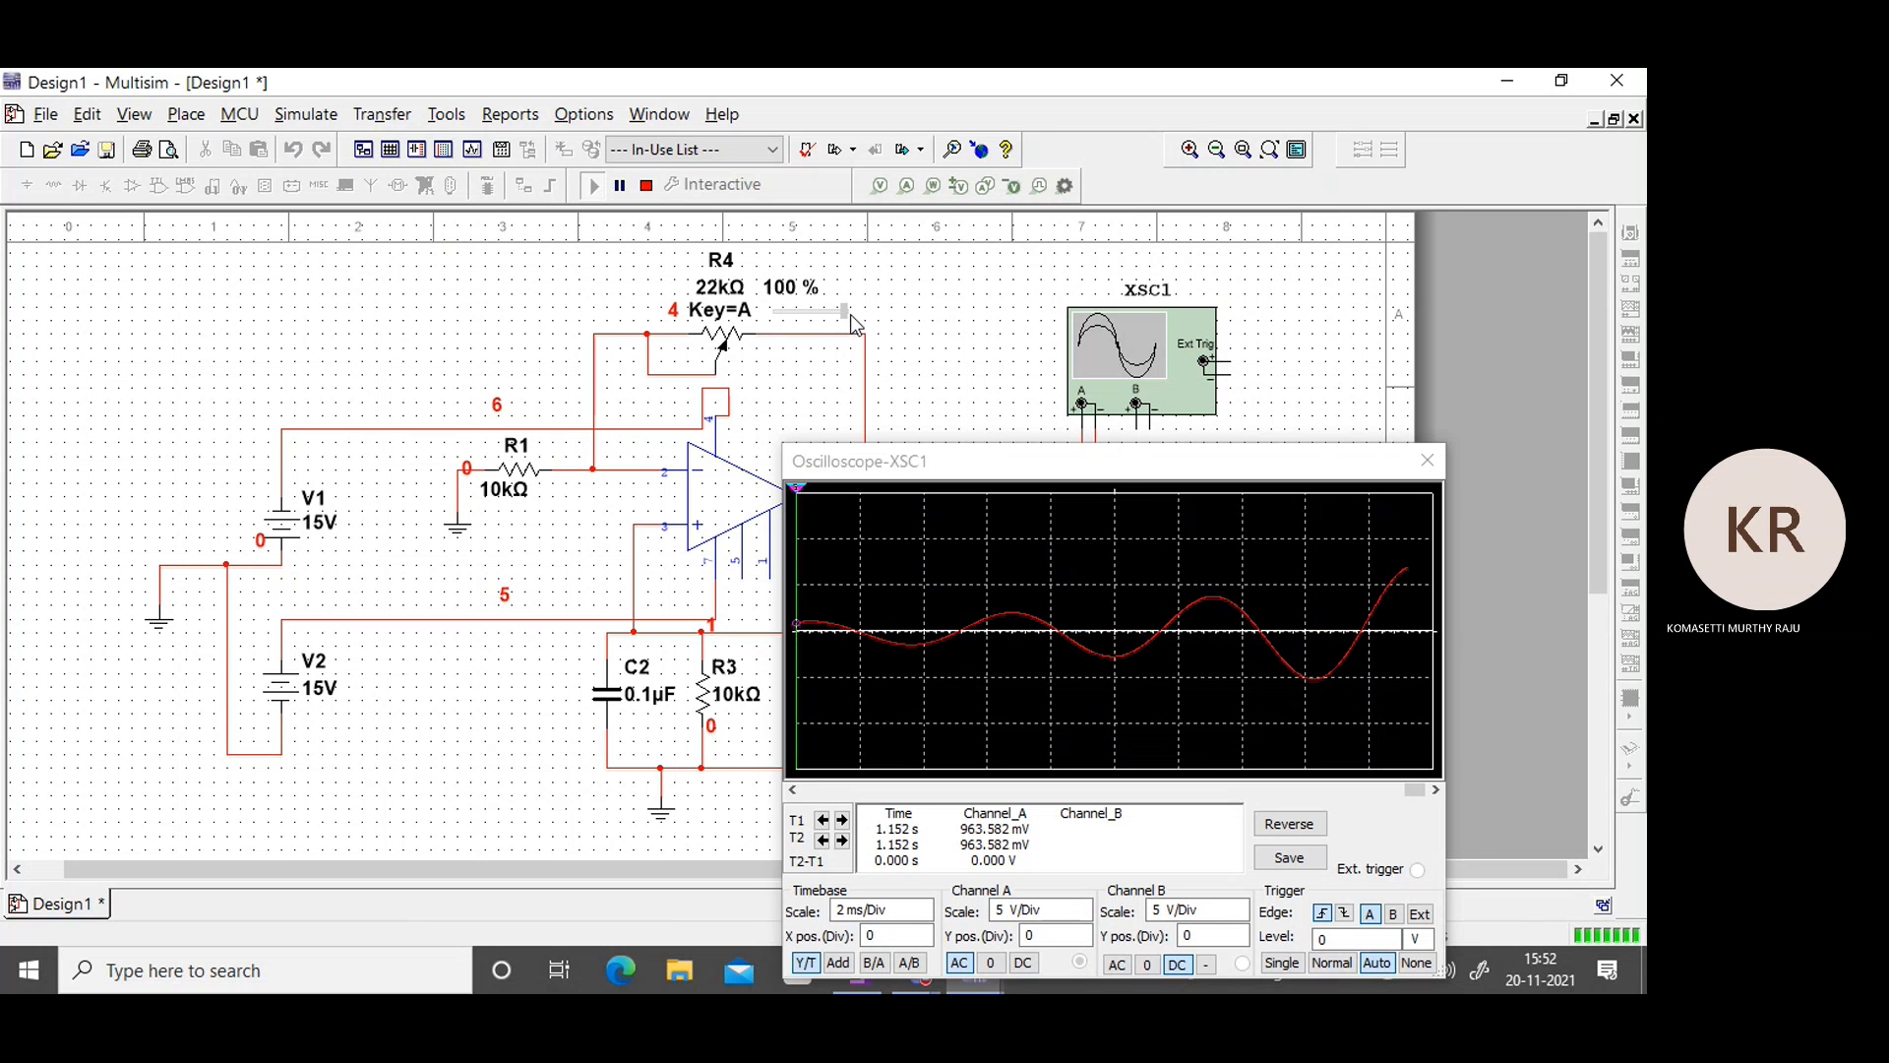
drag(846, 320, 841, 322)
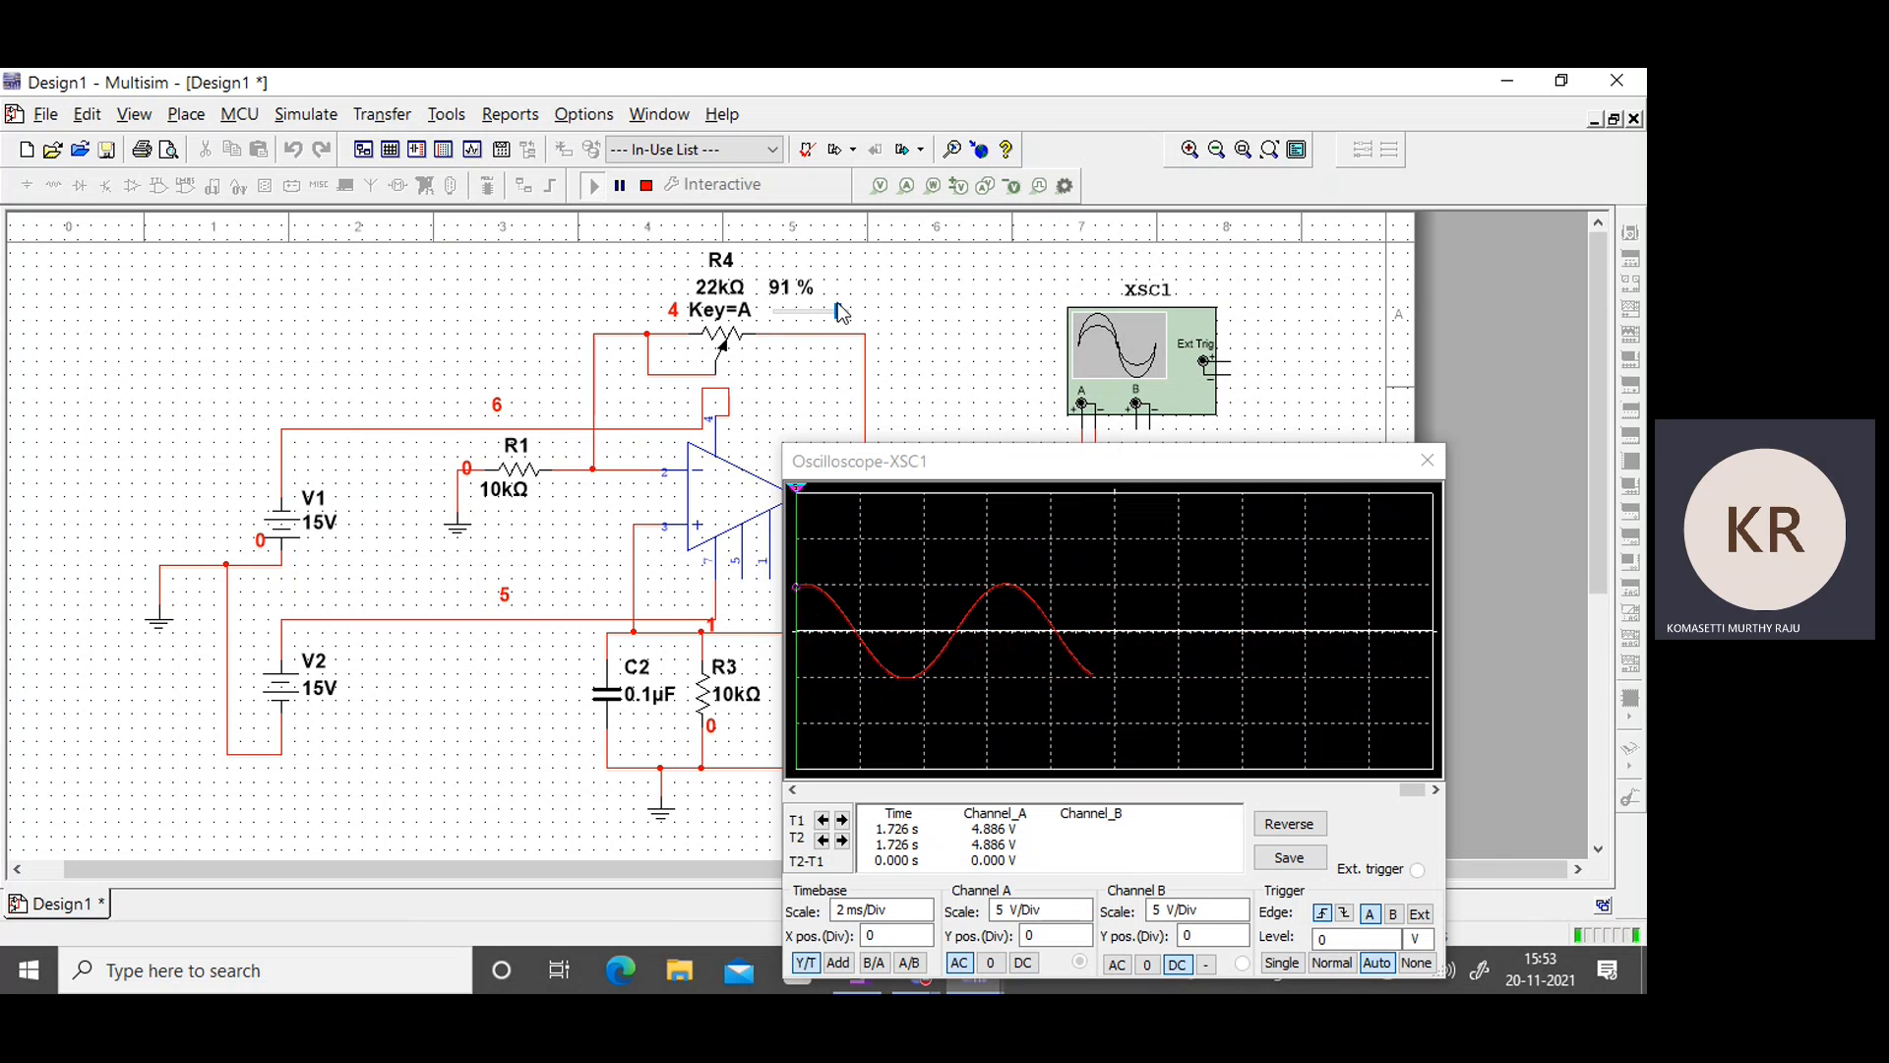
Try shorter oscilloscope timebase scales from 1 ms/Div, and settle the timebase at 5 ms/Div to show more cycles.
click(925, 917)
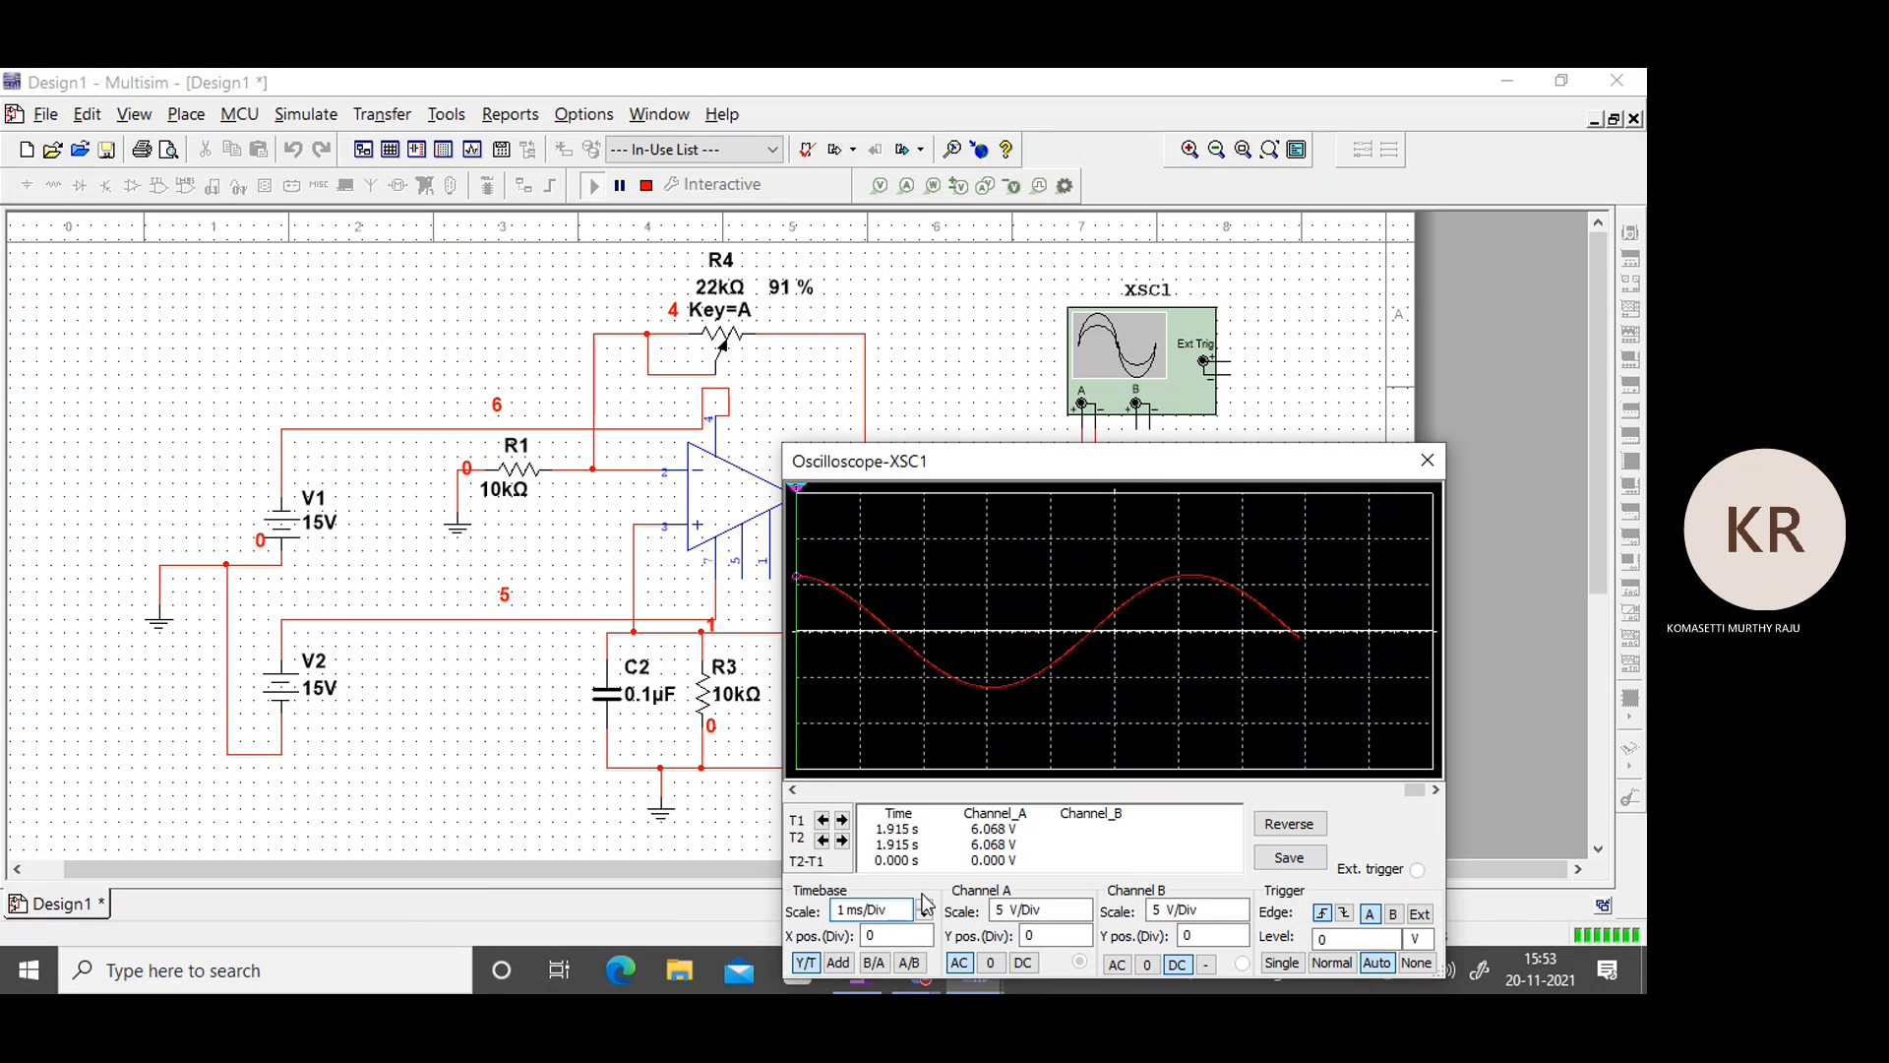
click(925, 917)
click(924, 917)
click(925, 917)
click(924, 905)
click(923, 905)
click(924, 906)
click(924, 905)
click(924, 905)
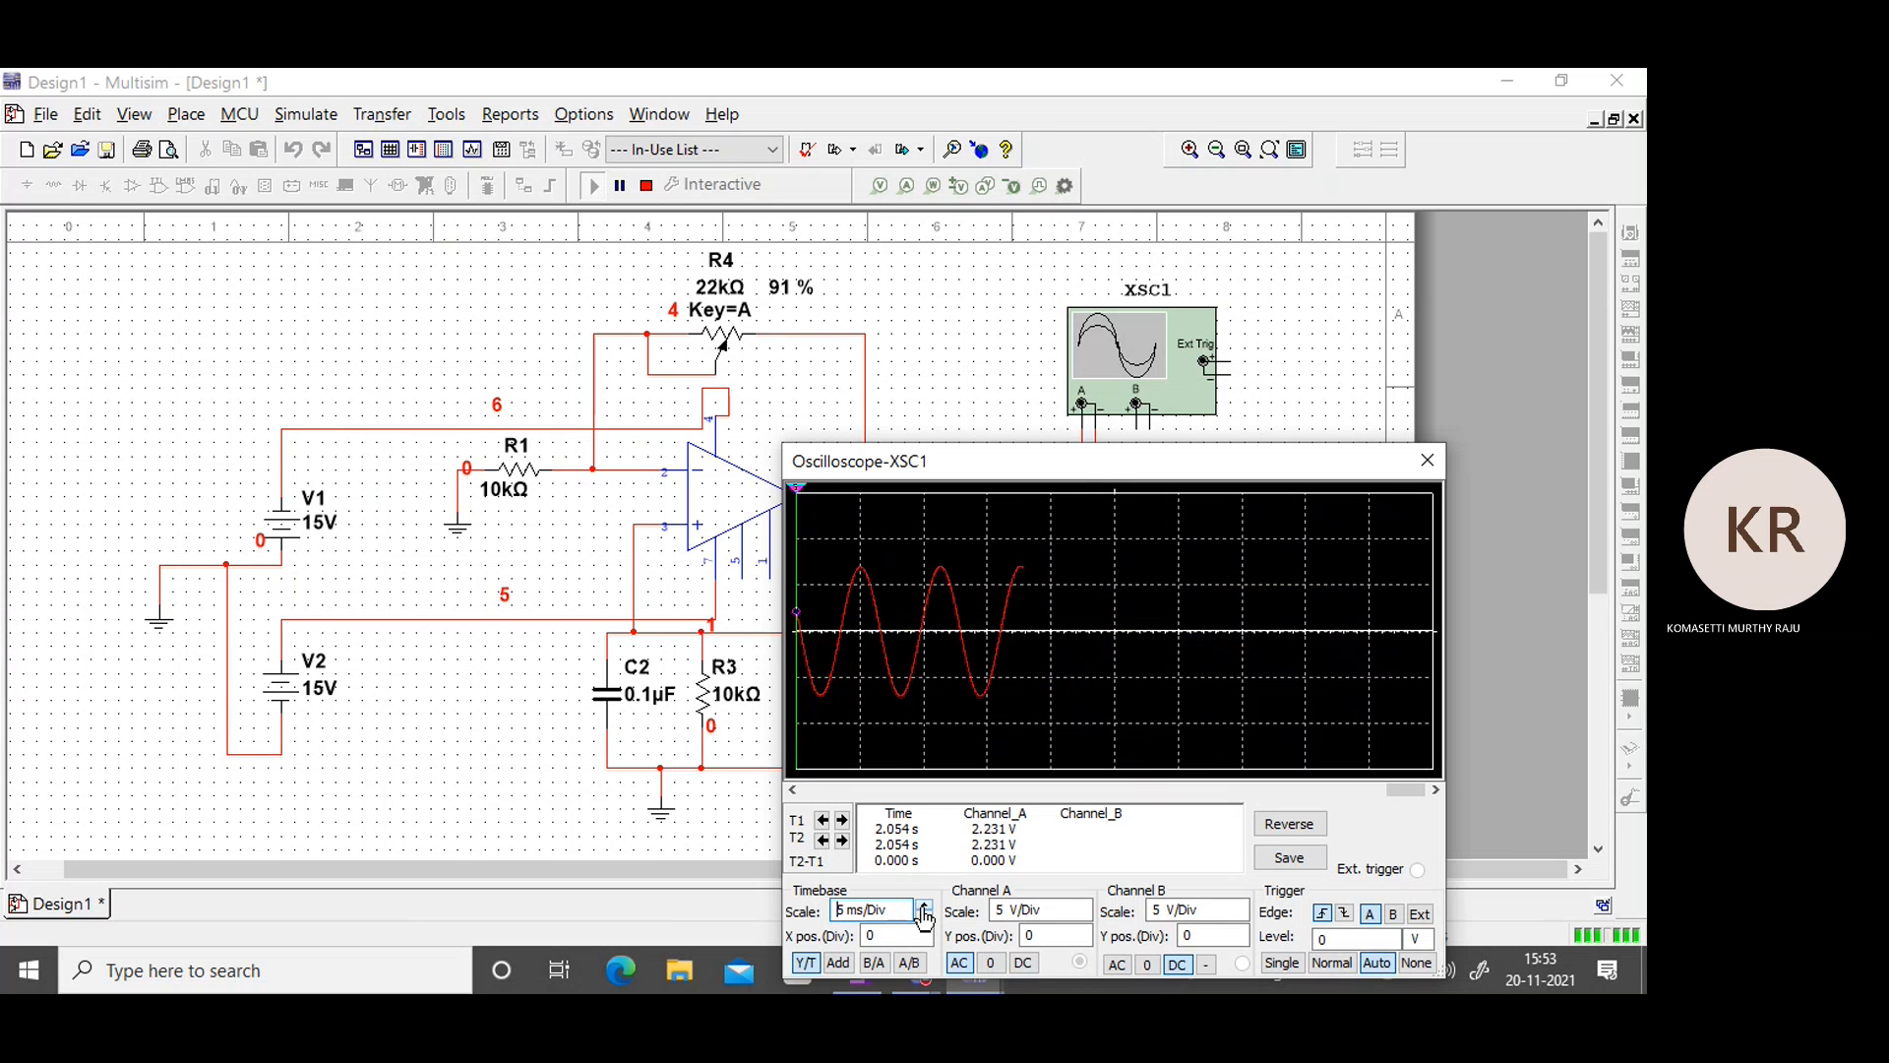
Capture the sine wave with the oscilloscope's Single trigger and stop the simulation.
click(1284, 963)
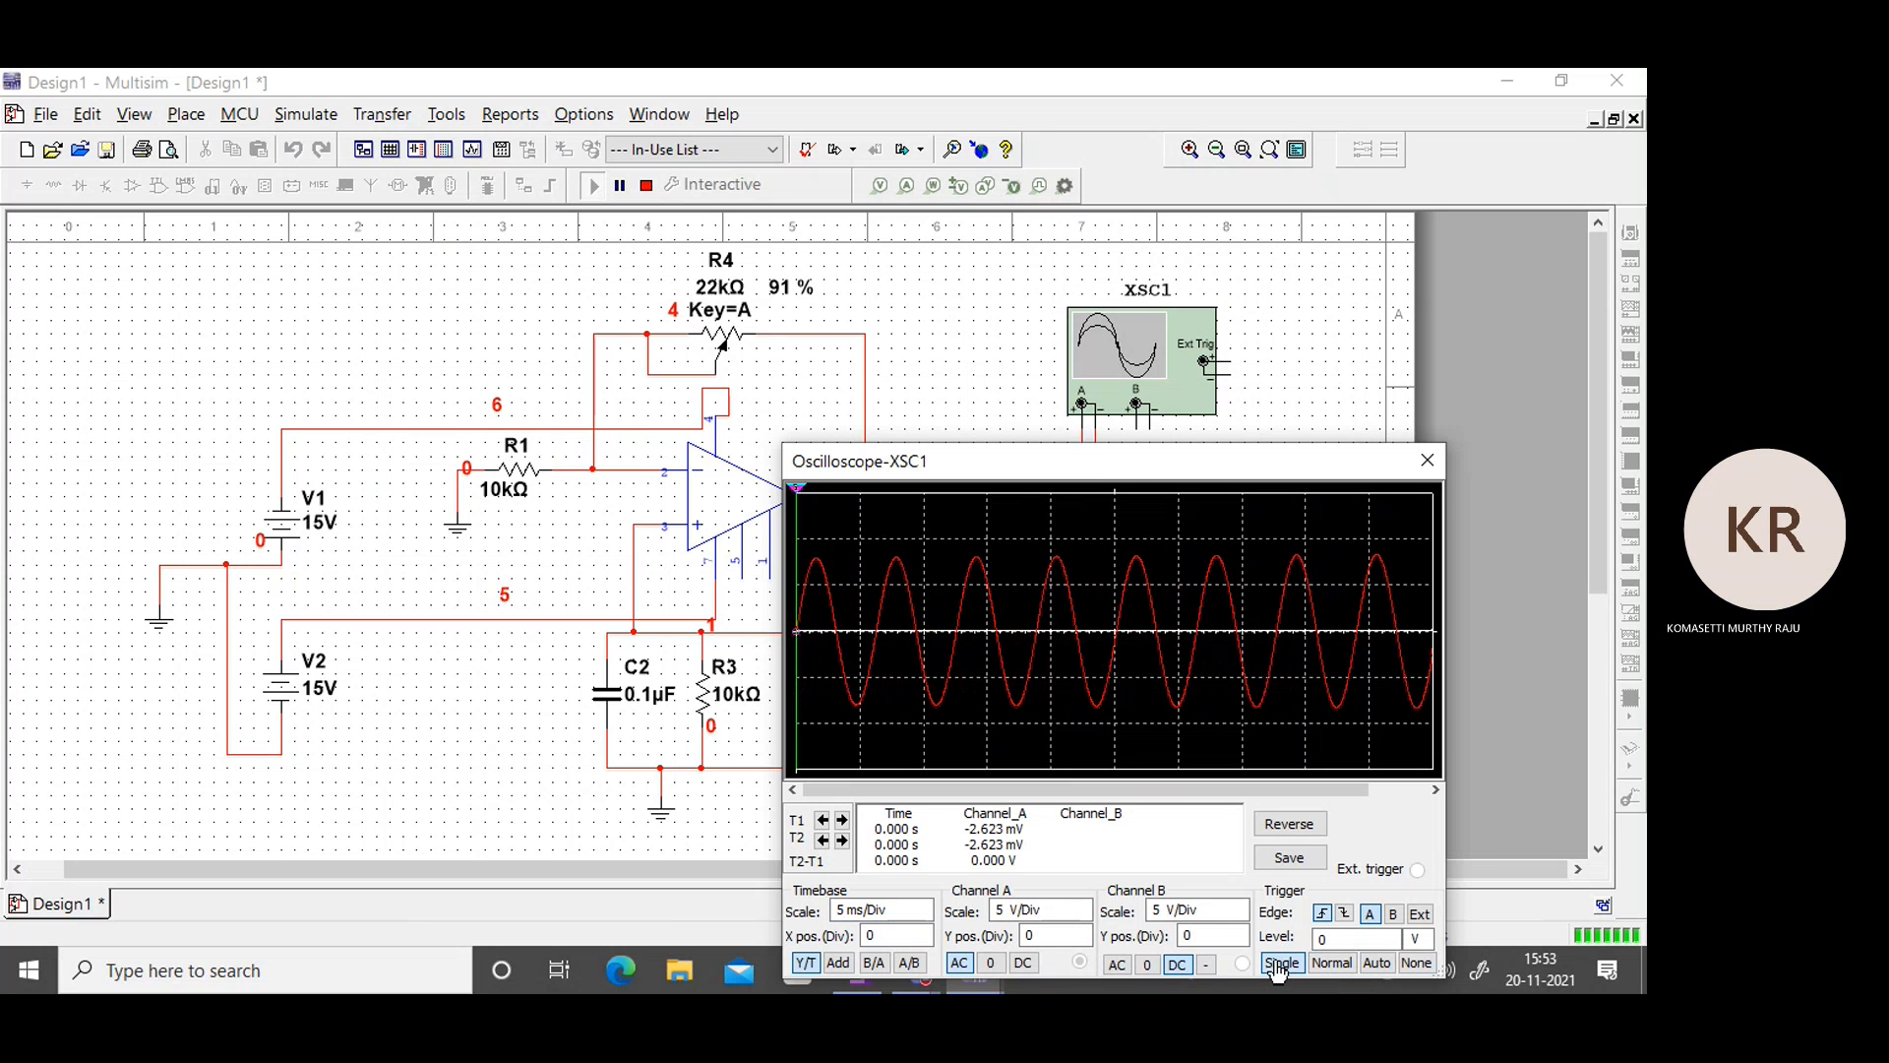
click(647, 184)
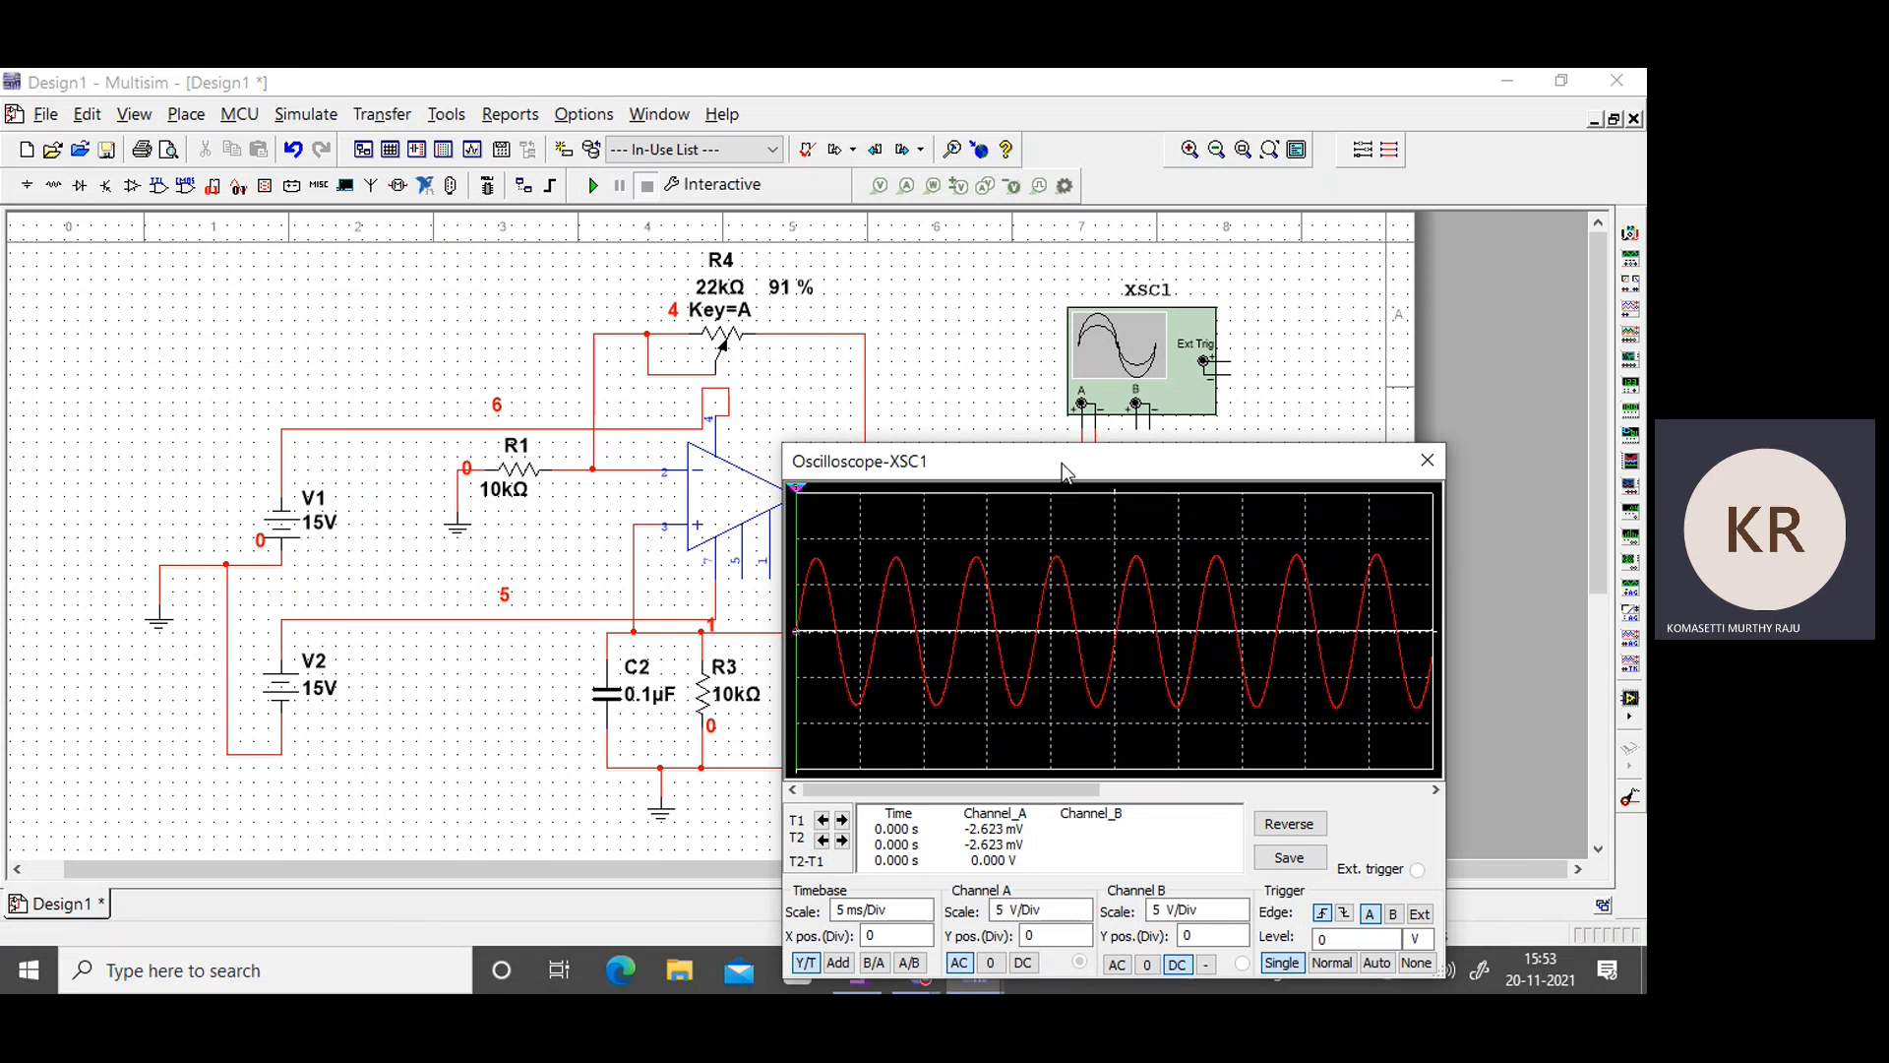
Move the oscilloscope window higher over the schematic and measure one waveform period by placing a cursor one cycle from the start.
drag(1064, 472, 966, 303)
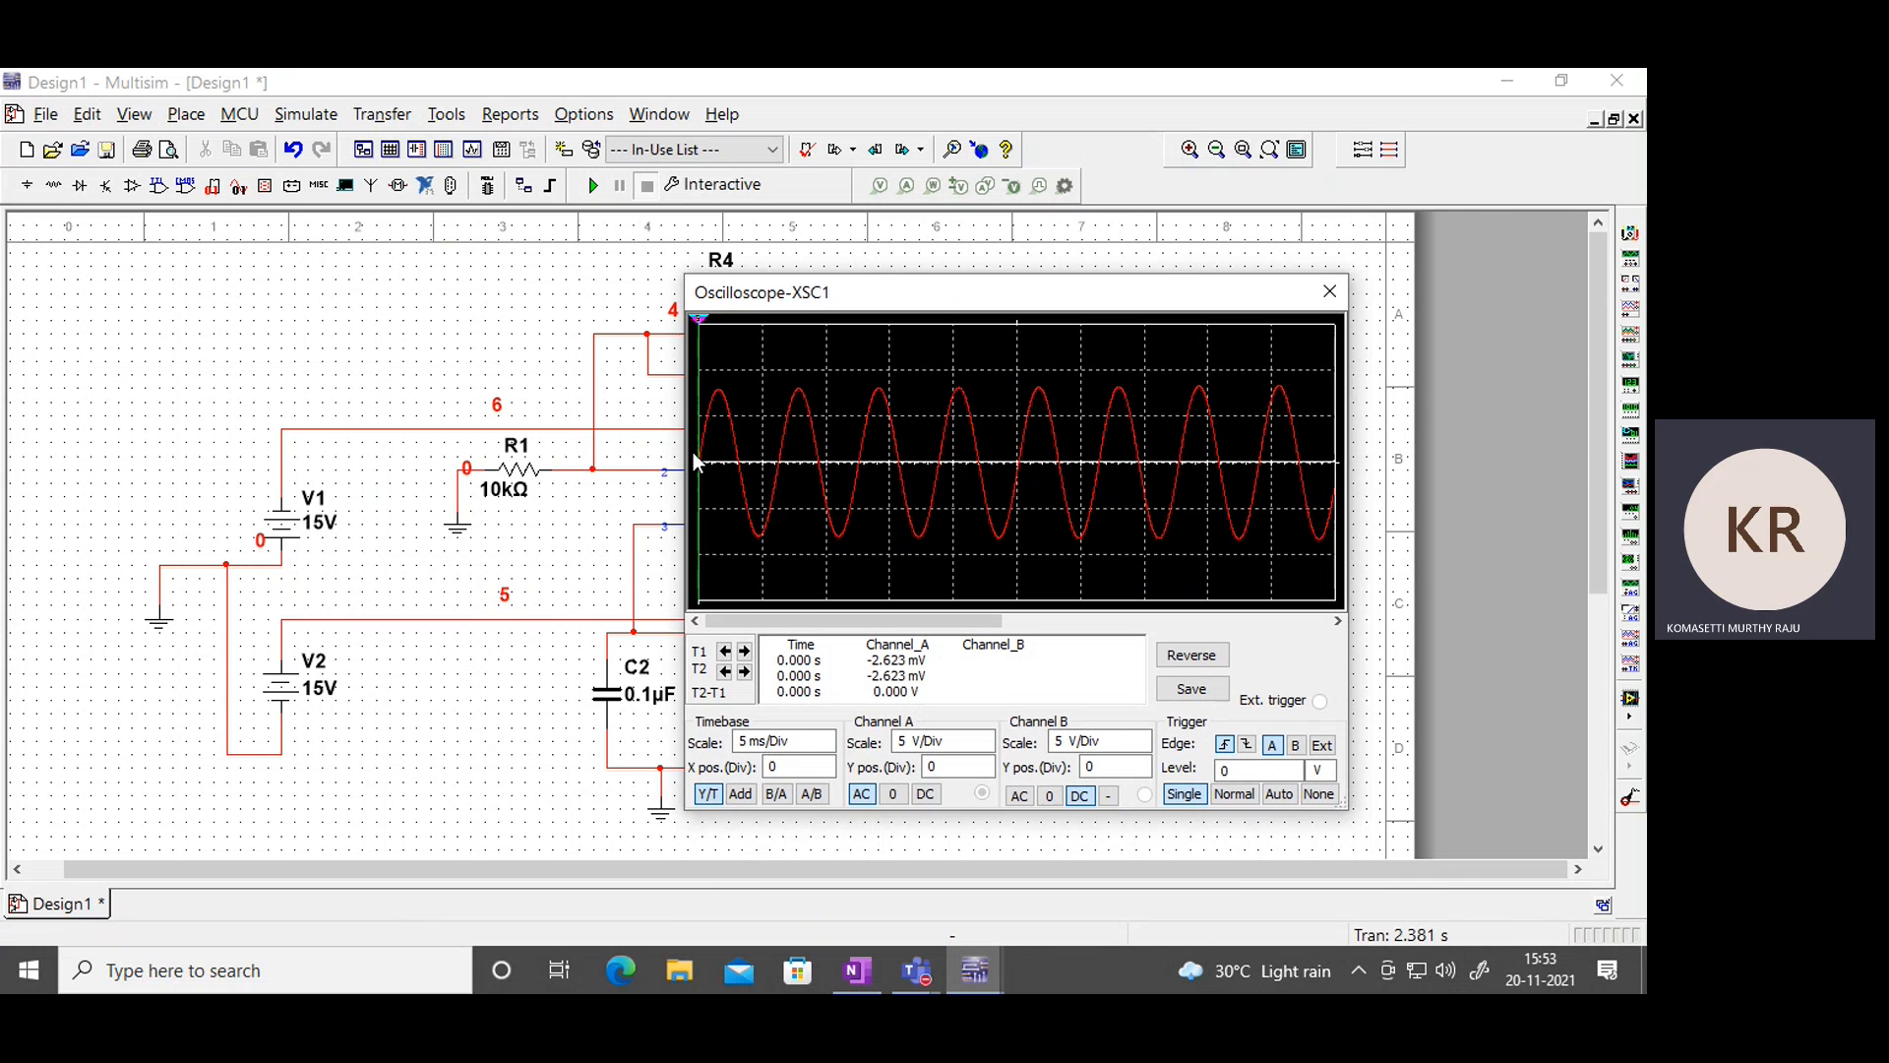
drag(701, 334, 780, 376)
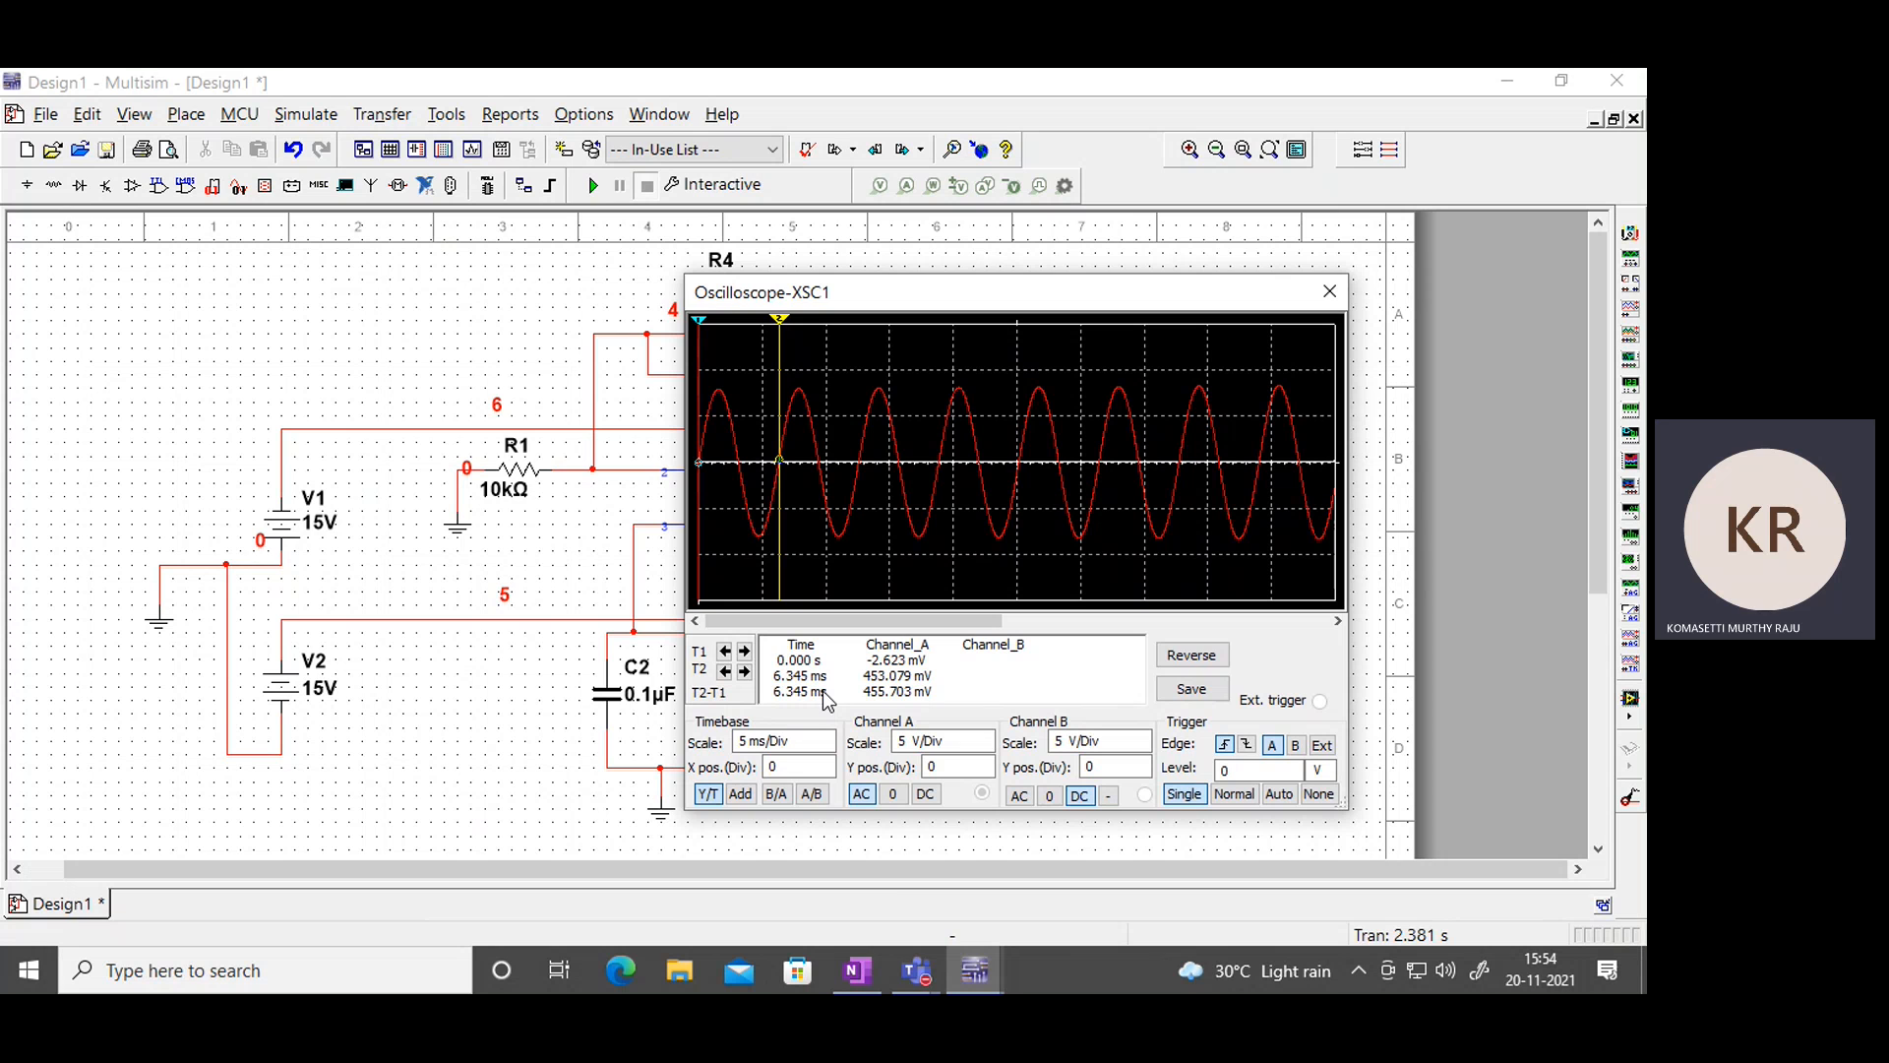
Switch to OneNote and show the lab design notes in full-page view at the blank area below the circuit.
mouse_move(841, 952)
click(856, 970)
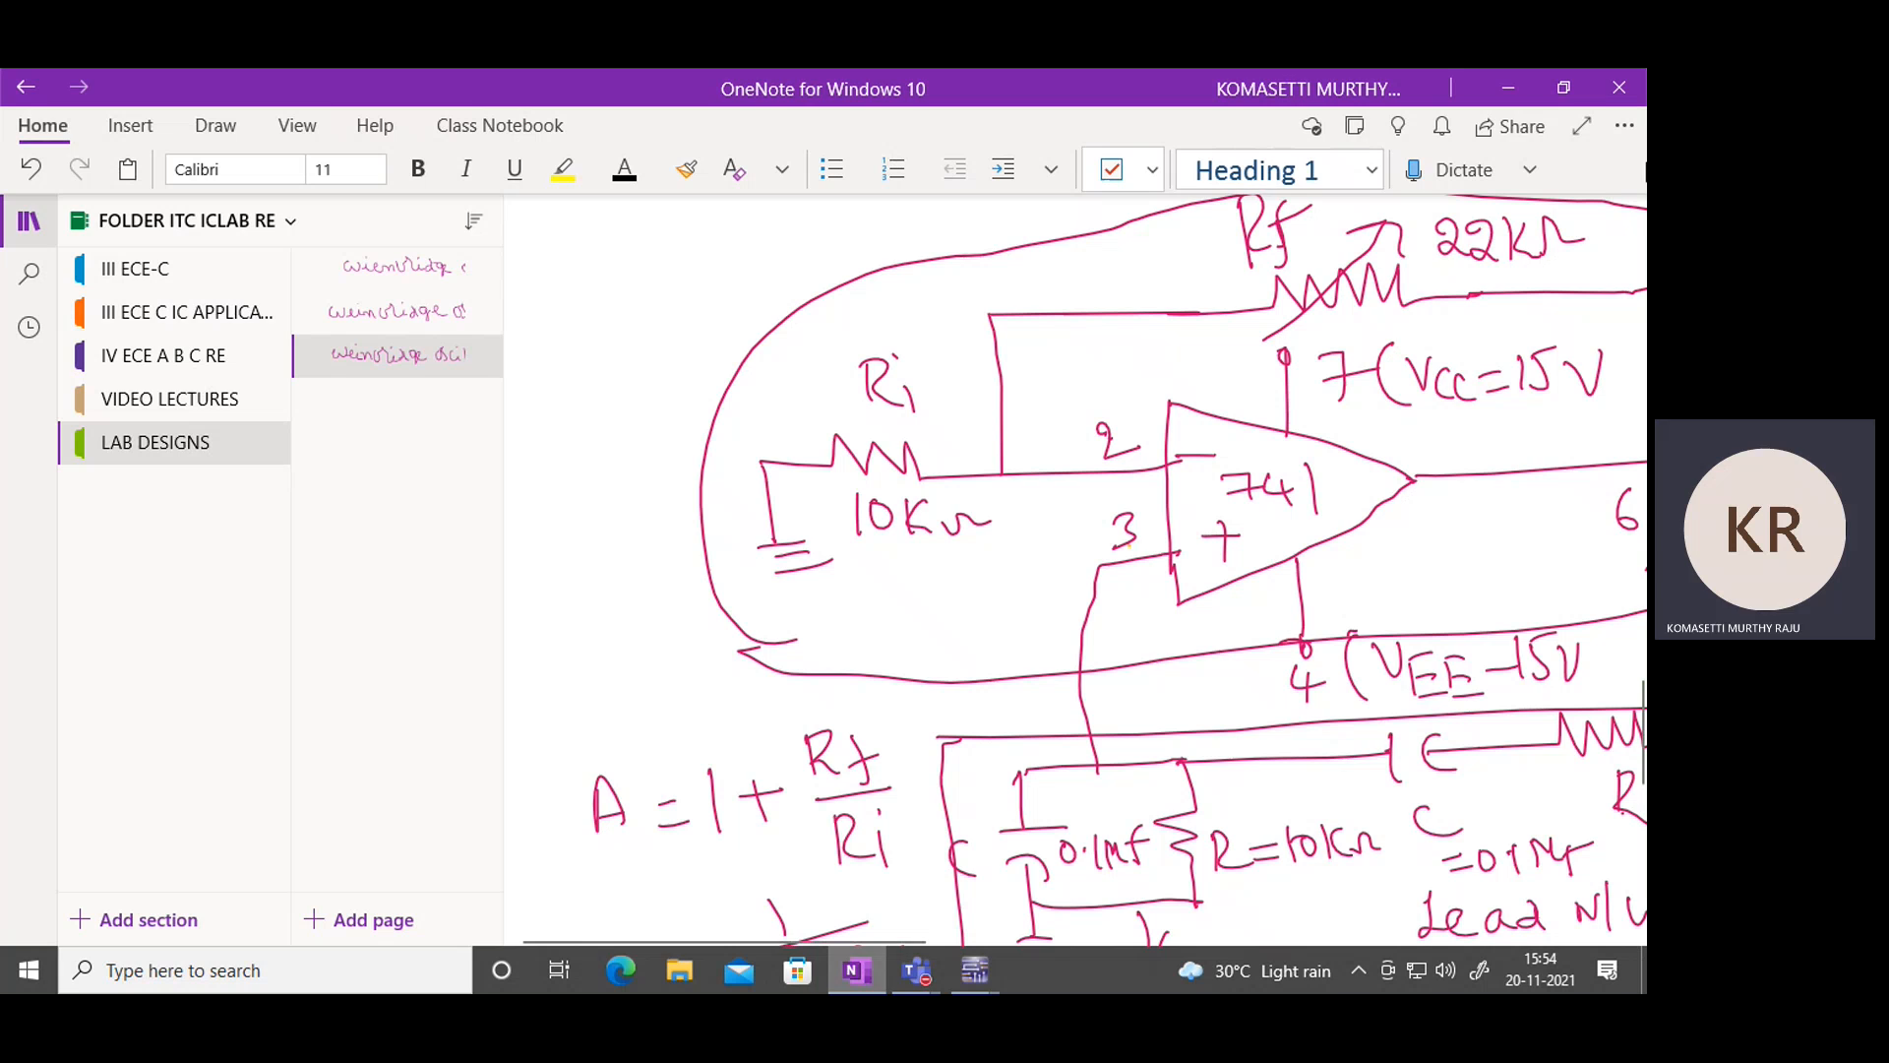
click(1574, 136)
scroll(1337, 571, down, 8)
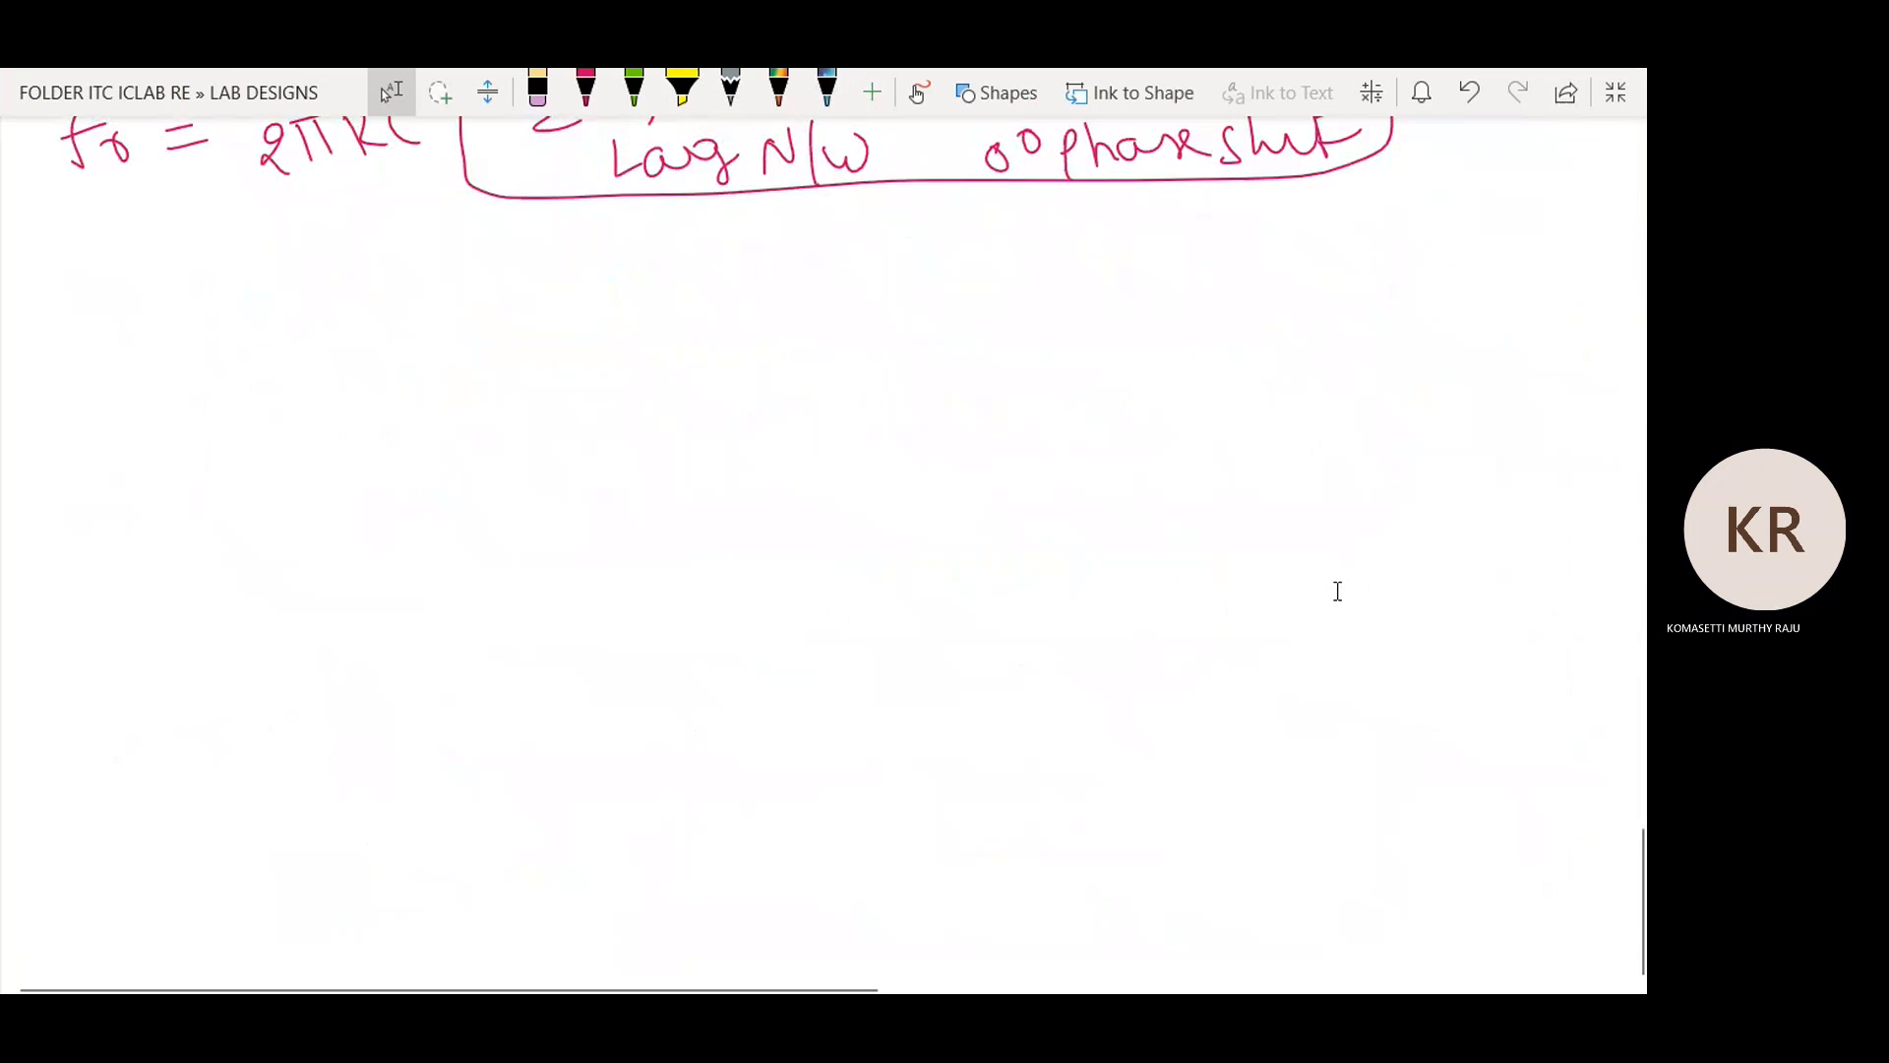
scroll(1337, 591, up, 2)
Handwrite the practical T value = 6.345 ms with the red pen below the feedback network drawing.
click(586, 92)
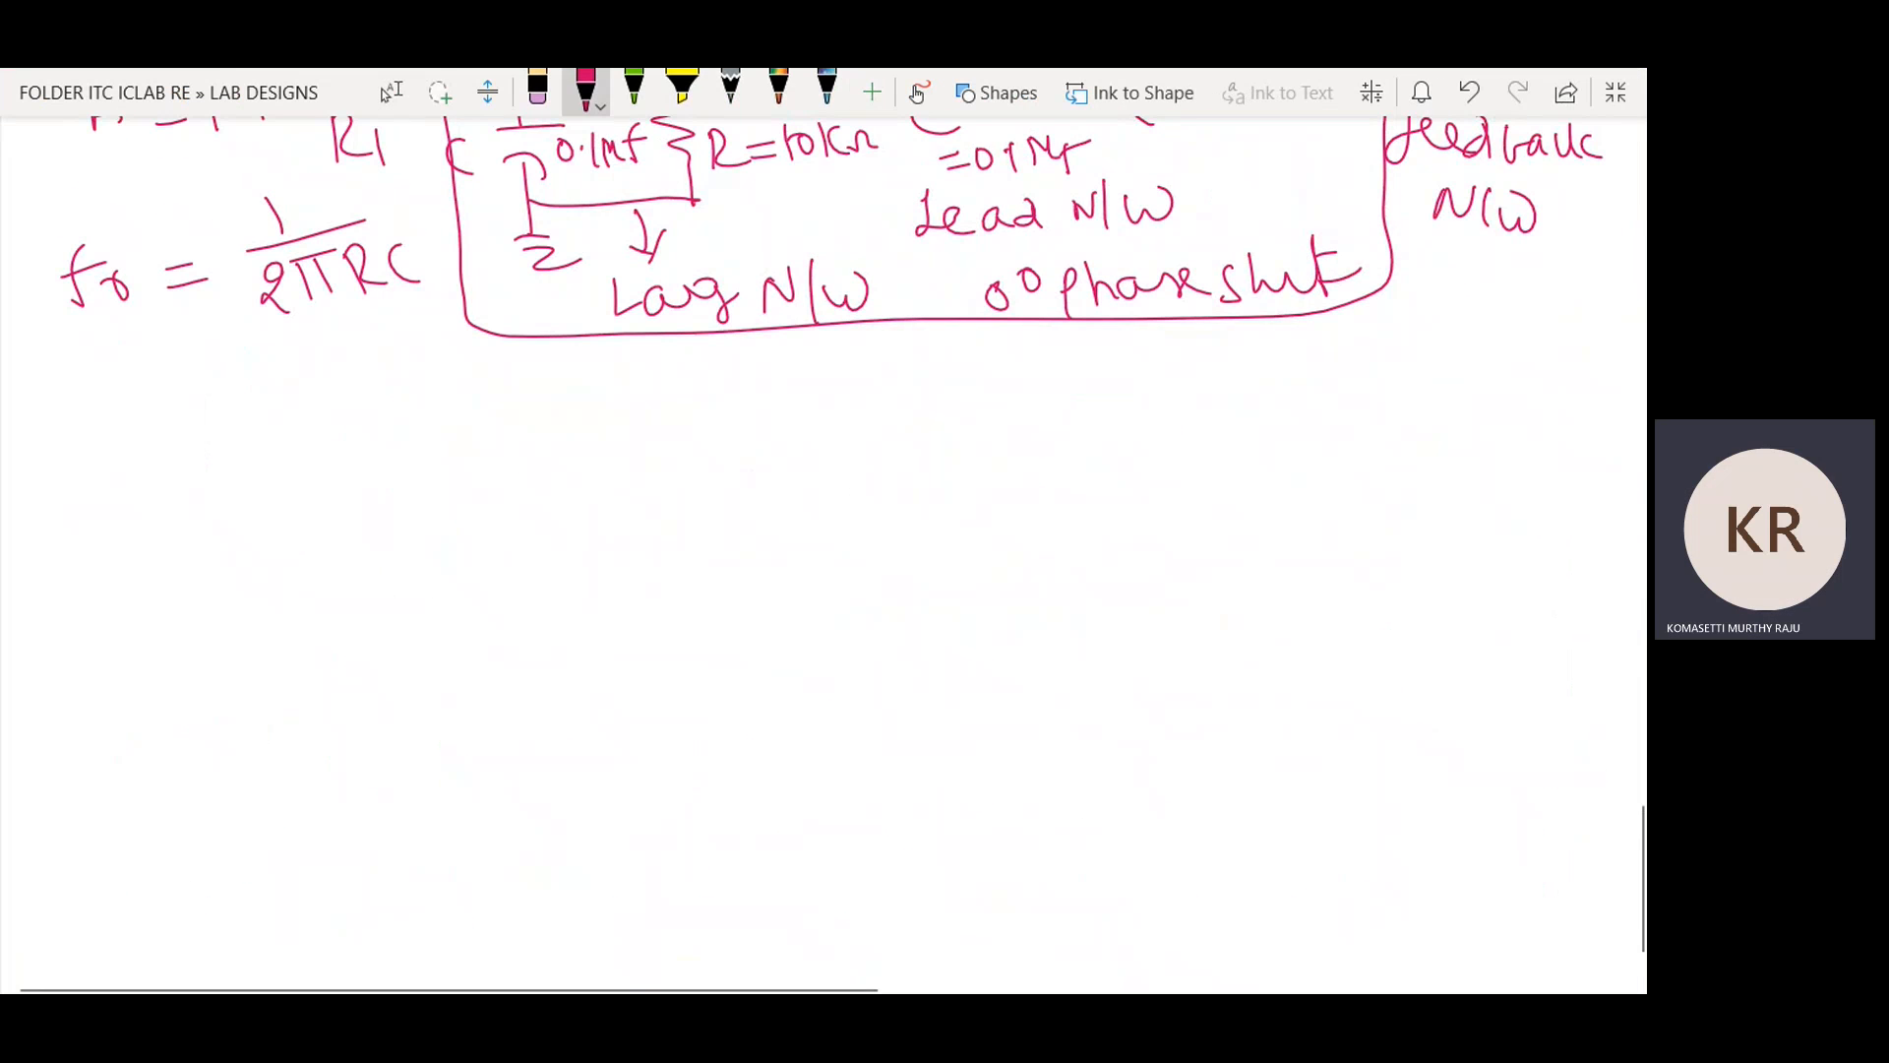
mouse_move(489, 510)
mouse_down()
mouse_move(534, 450)
mouse_move(580, 484)
mouse_up()
mouse_move(610, 451)
mouse_down()
mouse_move(591, 477)
mouse_move(630, 487)
mouse_up()
drag(641, 457, 650, 484)
mouse_move(694, 413)
mouse_down()
mouse_move(674, 472)
mouse_move(802, 480)
mouse_up()
mouse_move(822, 433)
mouse_down()
mouse_move(766, 445)
mouse_move(883, 451)
mouse_move(913, 478)
mouse_up()
mouse_move(919, 409)
mouse_down()
mouse_move(943, 472)
mouse_move(970, 464)
mouse_up()
drag(1006, 444, 1060, 469)
drag(1115, 425, 1122, 480)
click(1151, 470)
mouse_move(1167, 429)
mouse_down()
mouse_move(1185, 433)
mouse_move(1169, 470)
mouse_move(1236, 462)
mouse_up()
drag(1228, 453, 1230, 490)
mouse_move(1275, 413)
mouse_down()
mouse_move(1237, 470)
mouse_move(1353, 467)
mouse_up()
drag(1376, 433, 1318, 478)
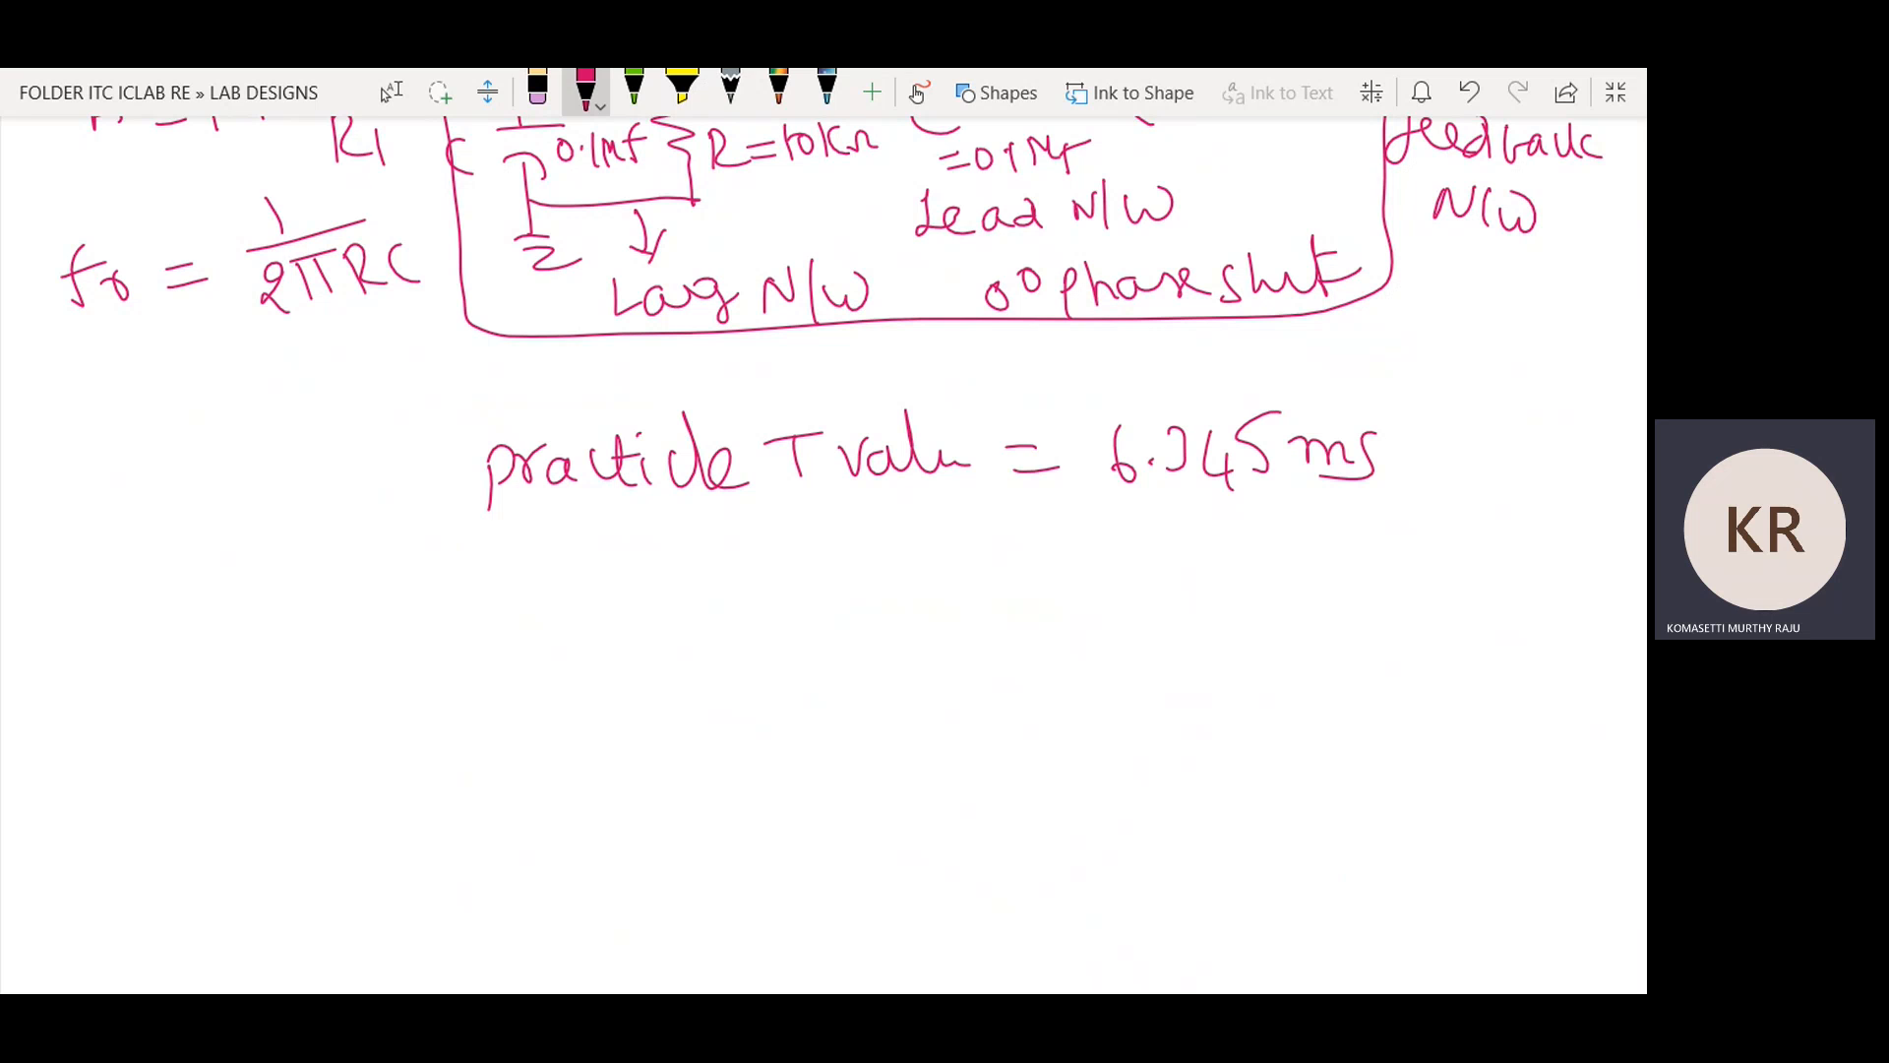
Handwrite the frequency formula f = 1/T = 1/6.345 ms under the practical T value.
drag(753, 559, 738, 645)
drag(711, 605, 838, 604)
drag(812, 630, 841, 628)
drag(900, 557, 913, 600)
drag(877, 614, 969, 595)
mouse_move(920, 642)
mouse_down()
mouse_move(925, 686)
mouse_move(960, 633)
mouse_move(1071, 578)
mouse_up()
drag(1038, 607, 1083, 602)
mouse_move(1163, 535)
mouse_down()
mouse_move(1172, 585)
mouse_move(1277, 571)
mouse_up()
click(1202, 643)
mouse_move(1176, 623)
mouse_down()
mouse_move(1165, 660)
mouse_move(1251, 667)
mouse_up()
mouse_move(1269, 626)
mouse_down()
mouse_move(1264, 659)
mouse_move(1295, 610)
mouse_up()
mouse_move(1307, 644)
mouse_down()
mouse_move(1324, 620)
mouse_move(1359, 653)
mouse_up()
Handwrite the simplified fraction 1000/6.345, preceded by an arrow, under the frequency formula.
drag(1068, 777, 1100, 775)
drag(1080, 794, 1108, 802)
drag(1229, 699, 1233, 741)
drag(1269, 710, 1329, 697)
mouse_move(1205, 763)
mouse_down()
mouse_move(1375, 747)
mouse_move(1222, 813)
mouse_move(1279, 831)
mouse_move(1332, 817)
mouse_up()
click(1259, 819)
drag(1350, 773, 1344, 816)
drag(1346, 774, 1395, 763)
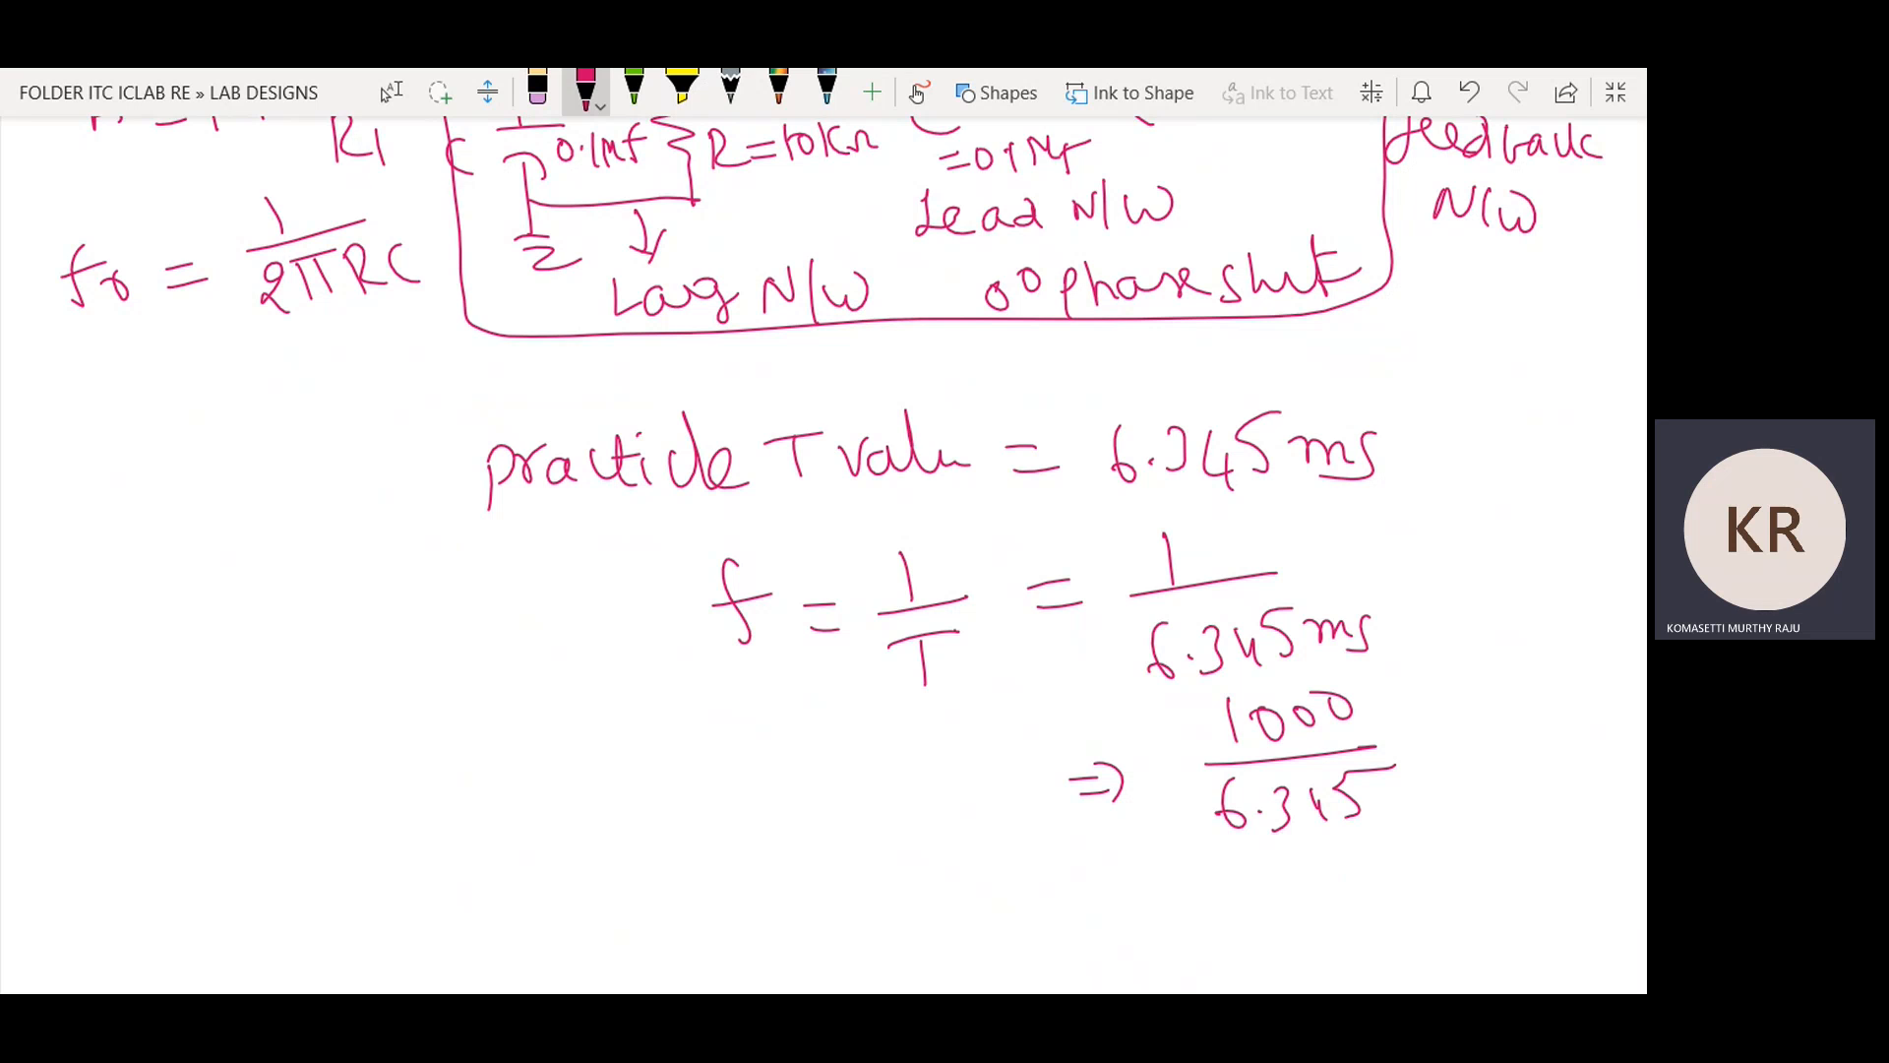
Handwrite the practical frequency result = 157 Hz below the fraction 1000/6.345.
drag(1015, 913, 1066, 898)
drag(1036, 928, 1115, 909)
mouse_move(1134, 868)
mouse_down()
mouse_move(1141, 911)
mouse_move(1157, 859)
mouse_up()
drag(1167, 877, 1216, 885)
drag(1232, 866, 1247, 899)
drag(1227, 887, 1324, 872)
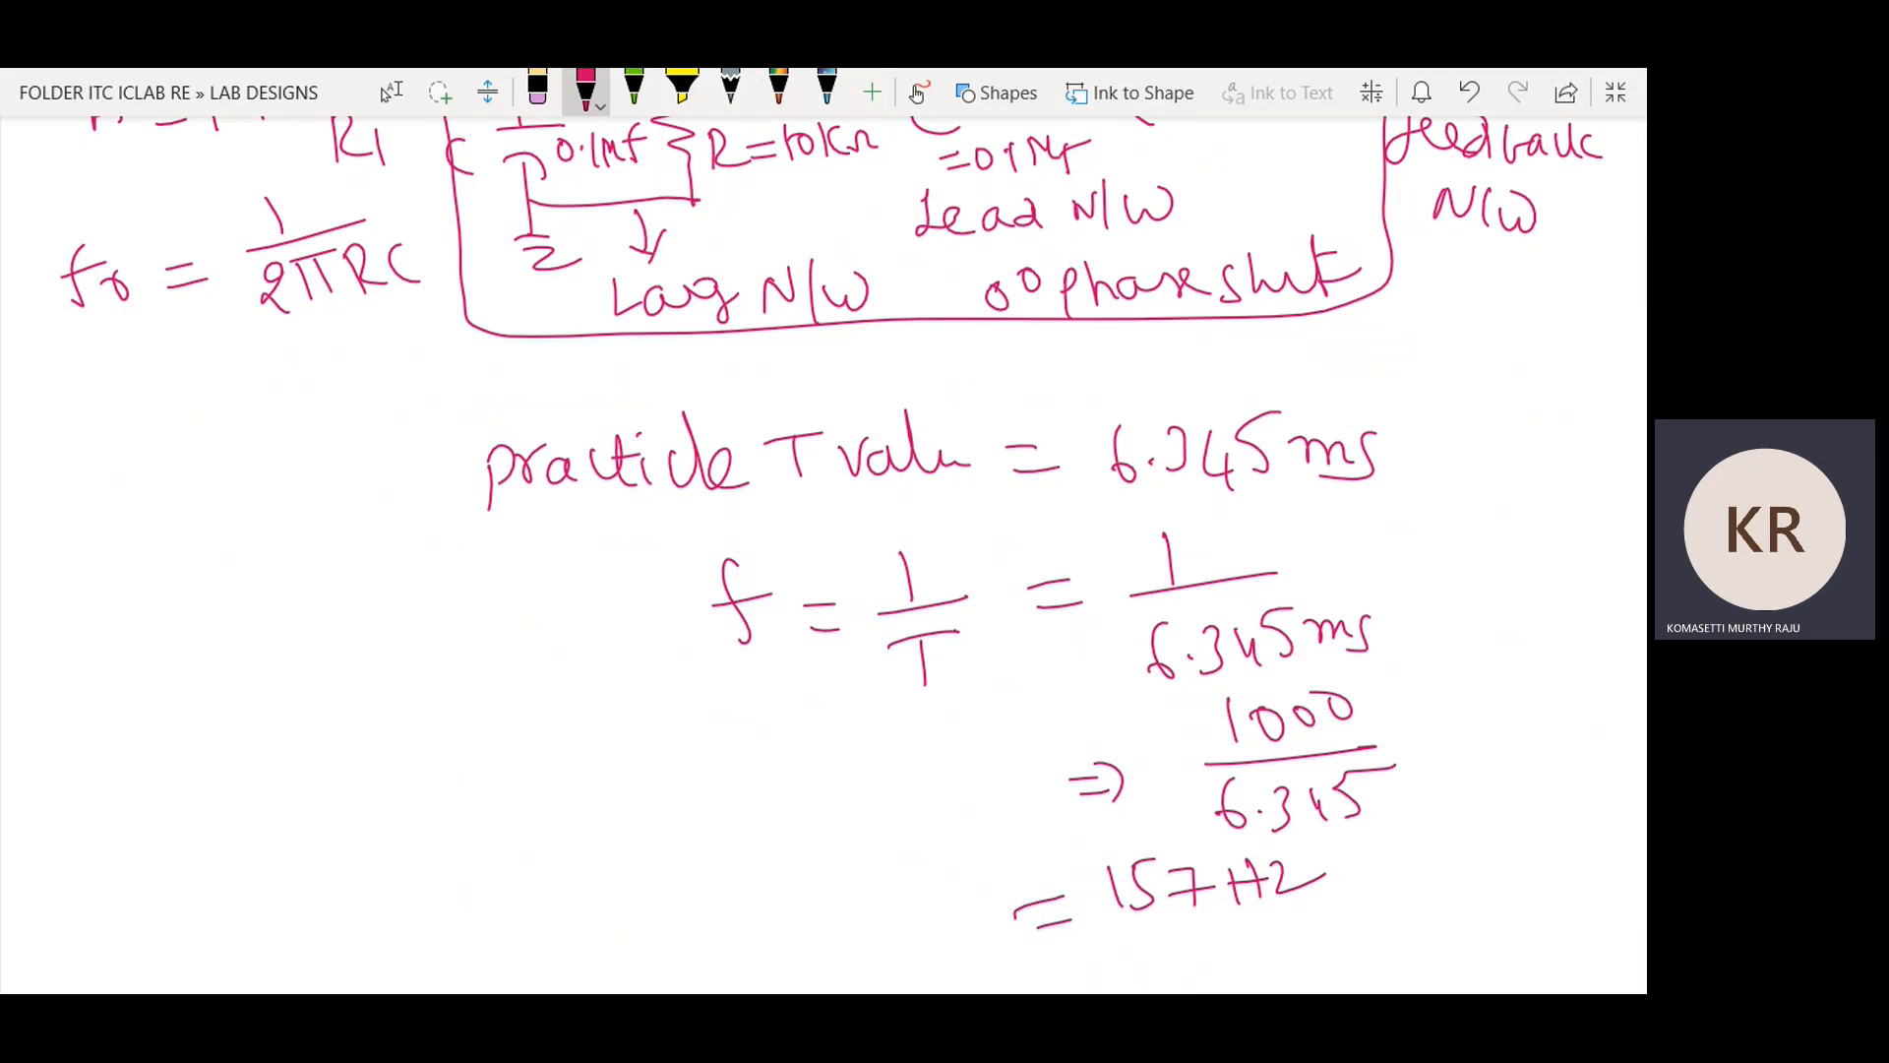
Find the theoretical frequency calculation higher in the notes and draw a check mark beside its 159 Hz result.
click(391, 91)
scroll(1033, 886, up, 8)
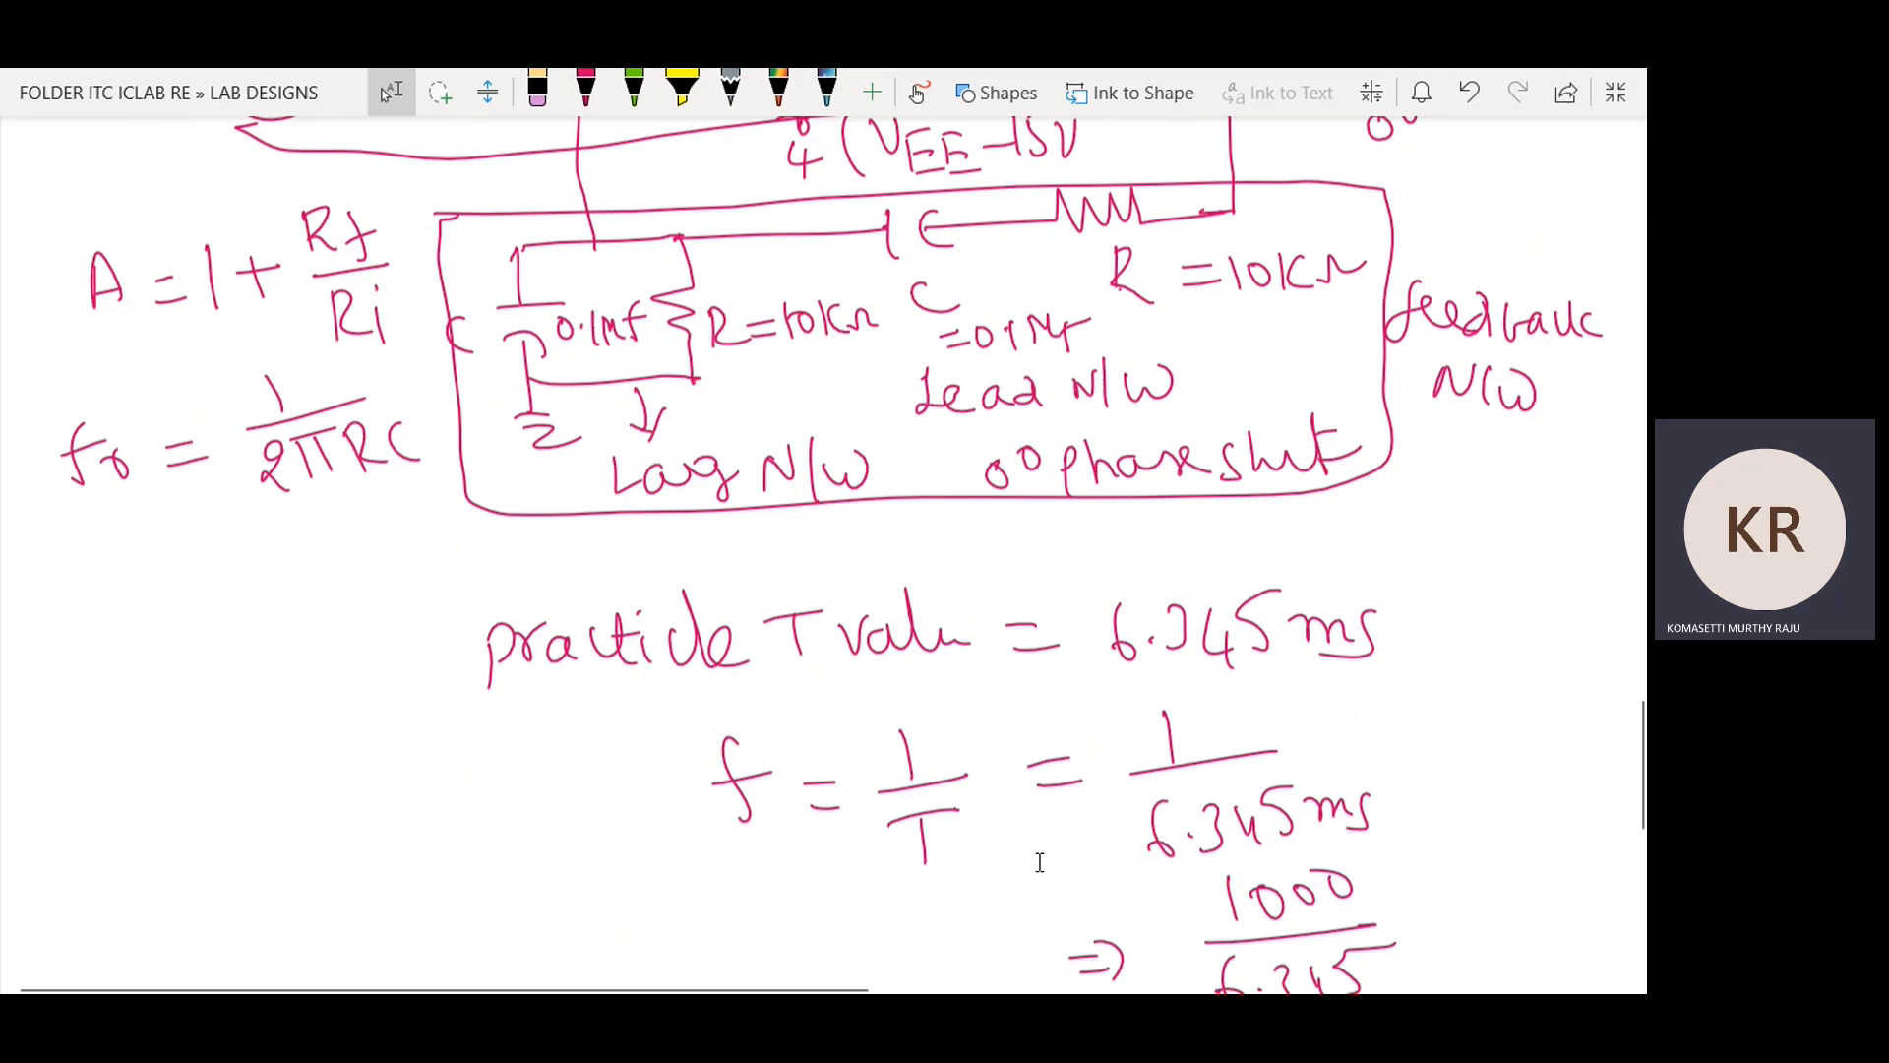
scroll(1044, 777, down, 10)
scroll(1044, 778, up, 2)
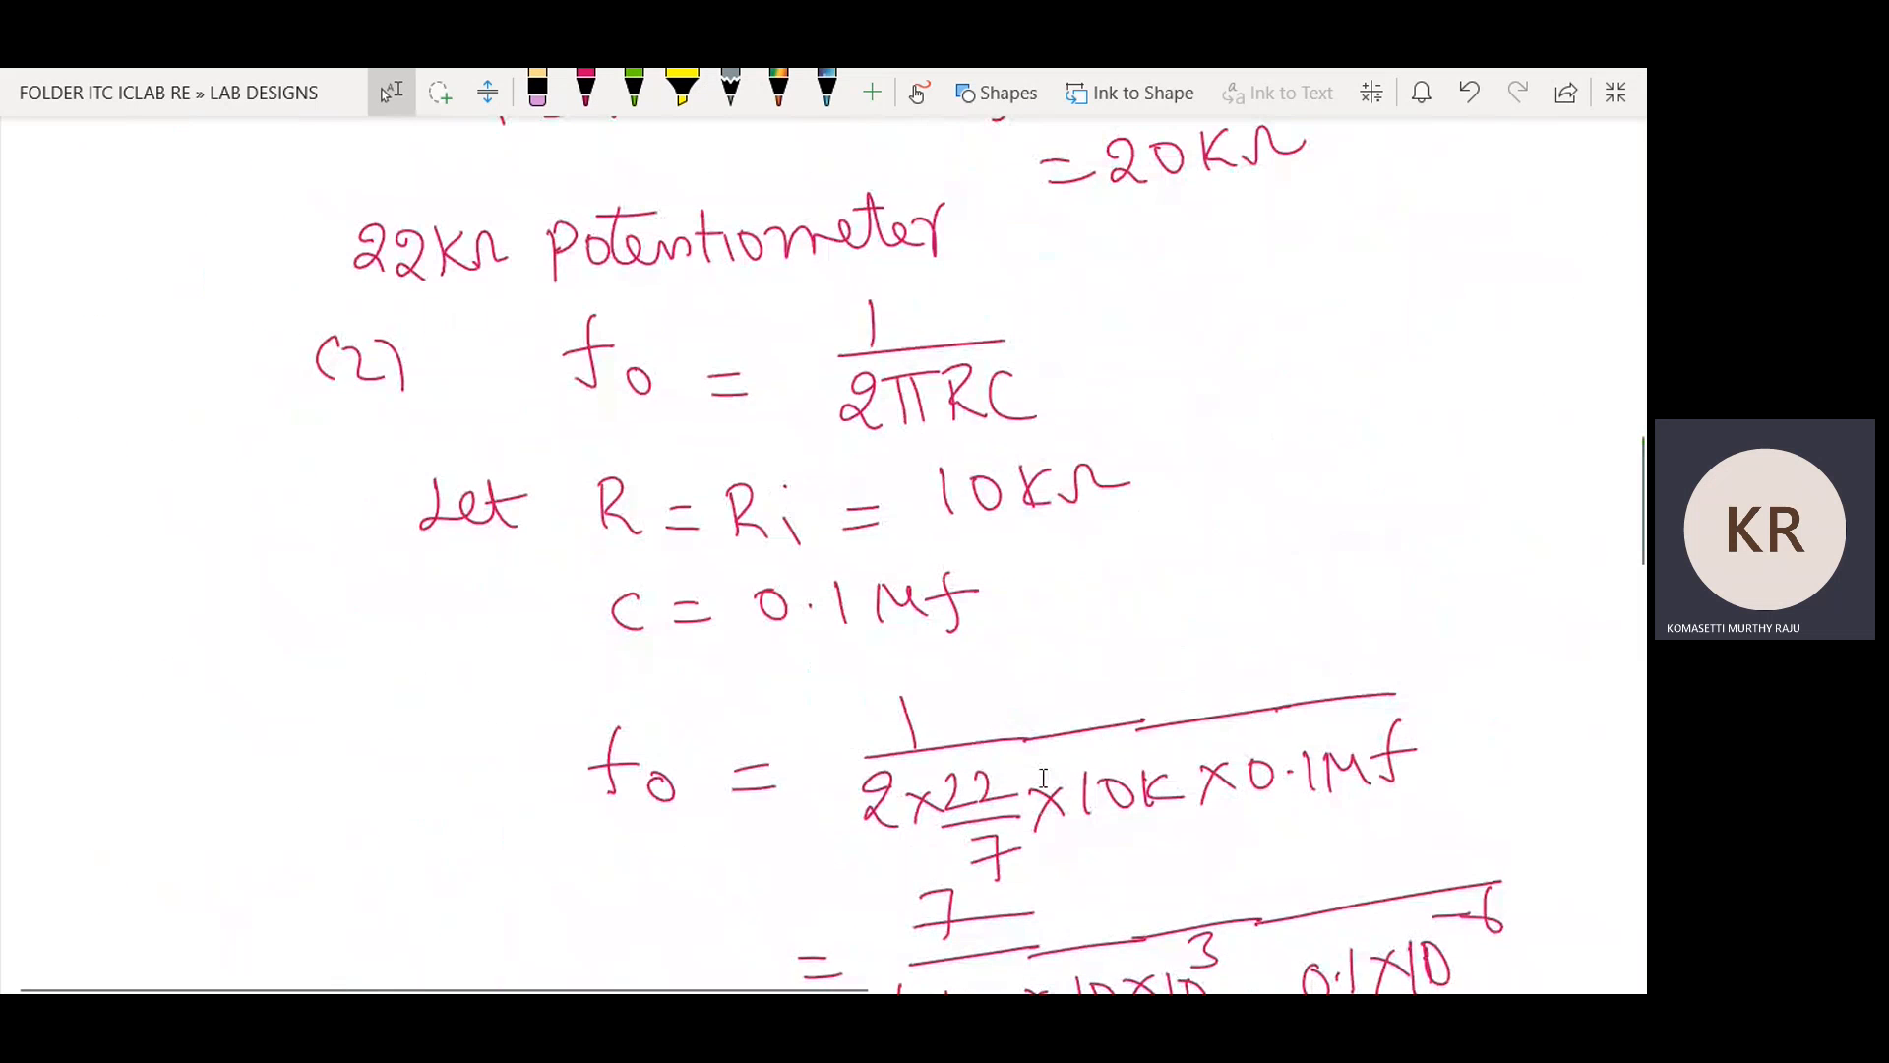
scroll(1044, 777, down, 6)
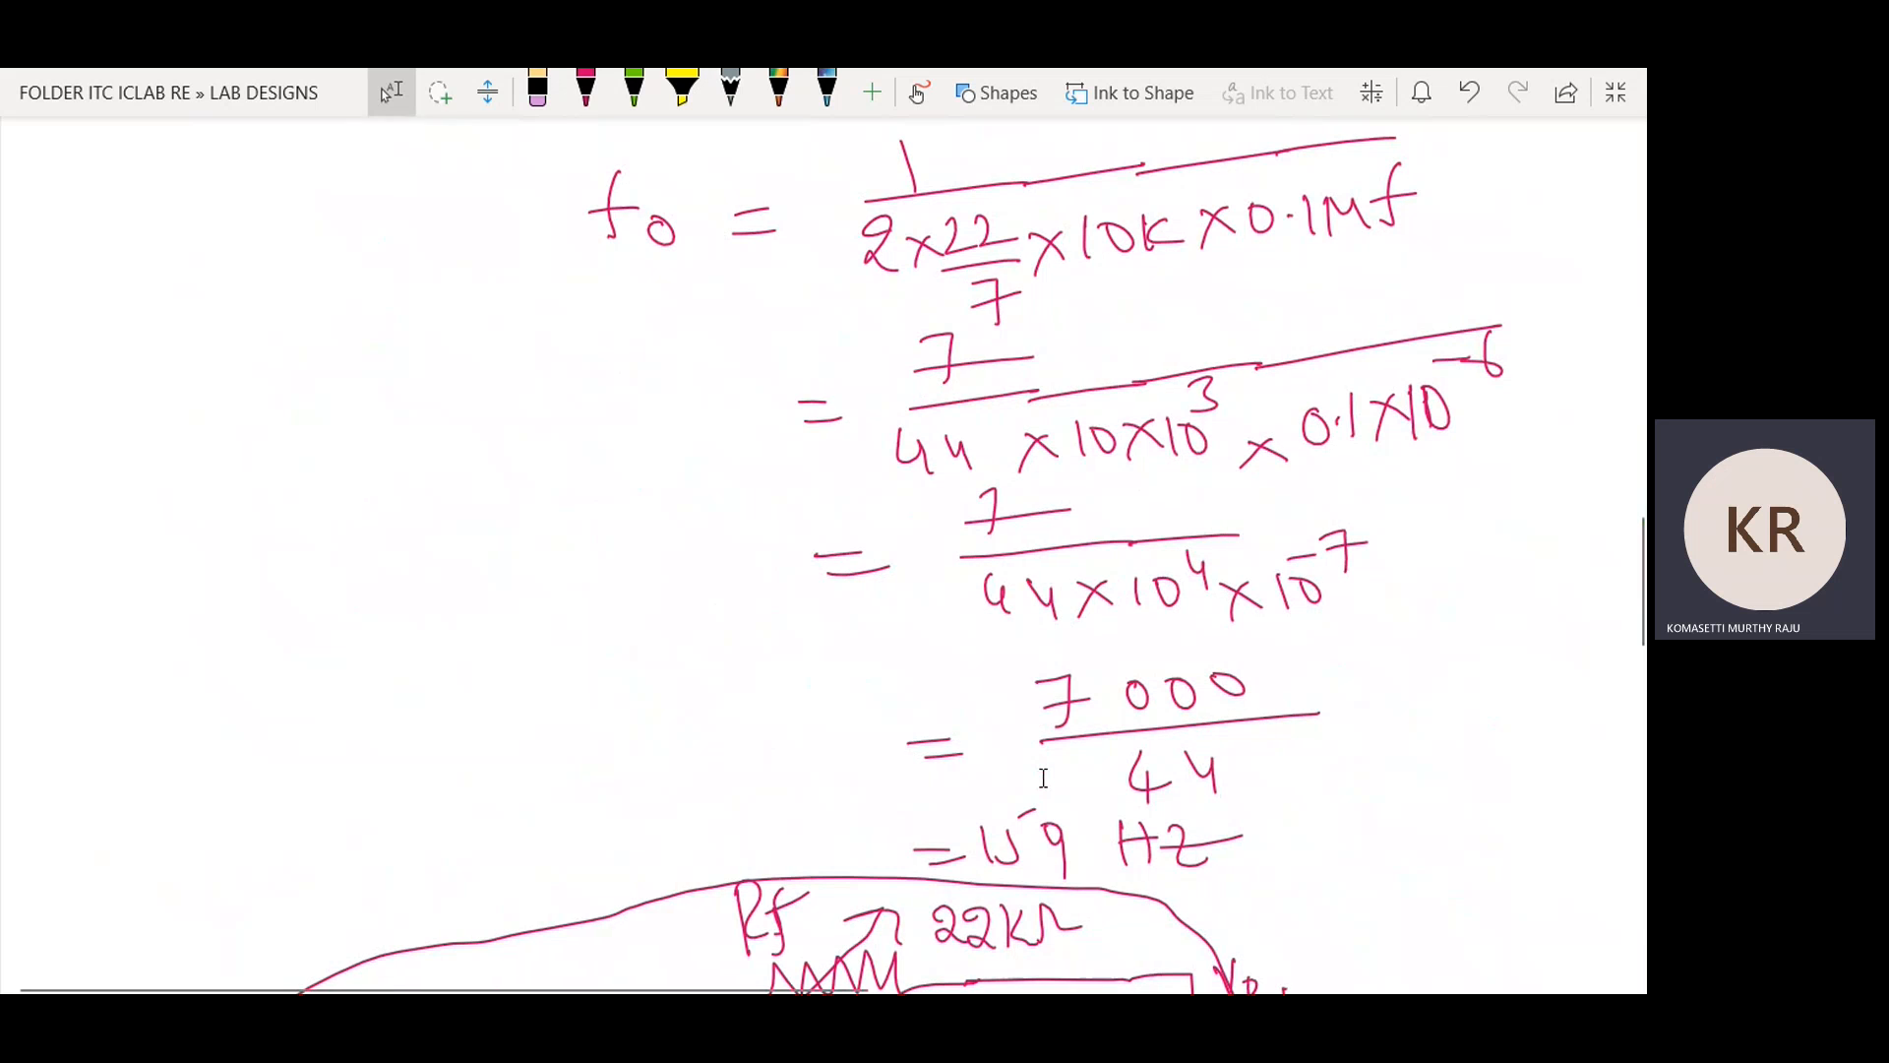
click(586, 91)
drag(1288, 825, 1377, 792)
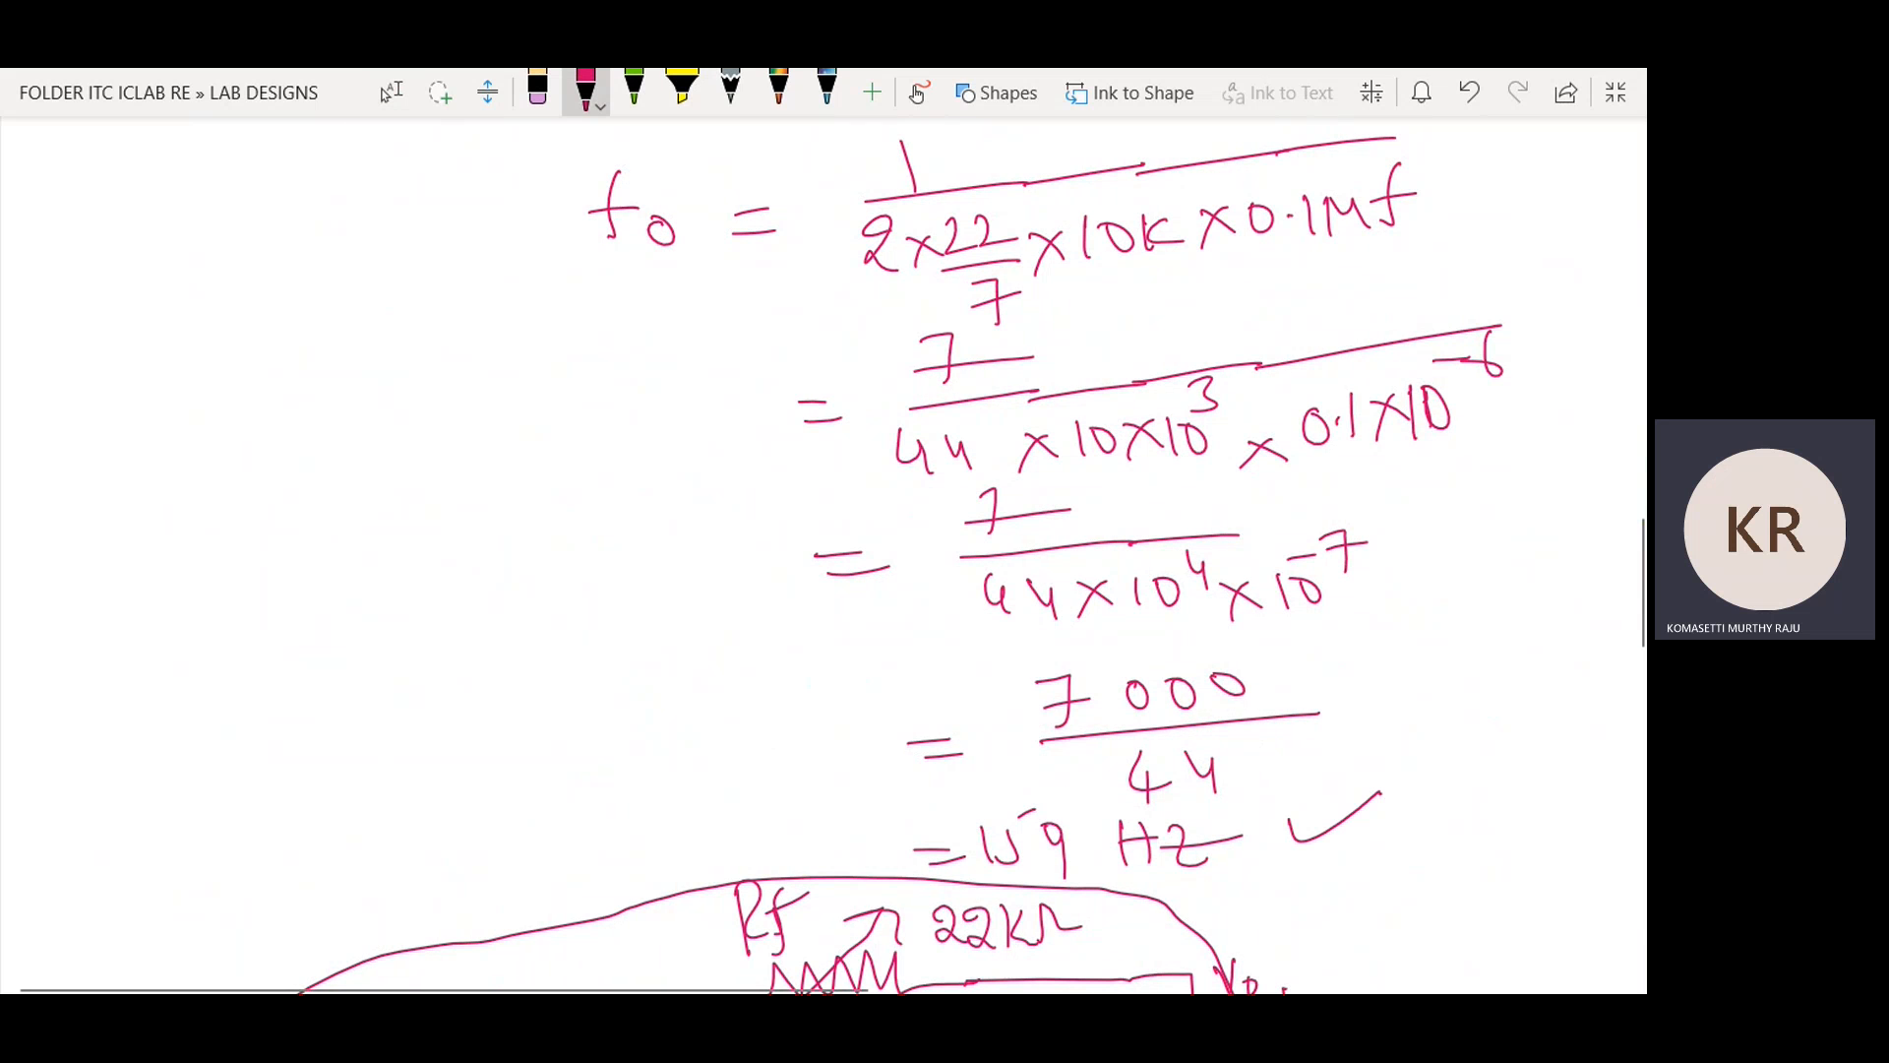
Handwrite the theoretical frequency fT = 159 Hz in the blank space below the practical calculation.
scroll(824, 551, down, 15)
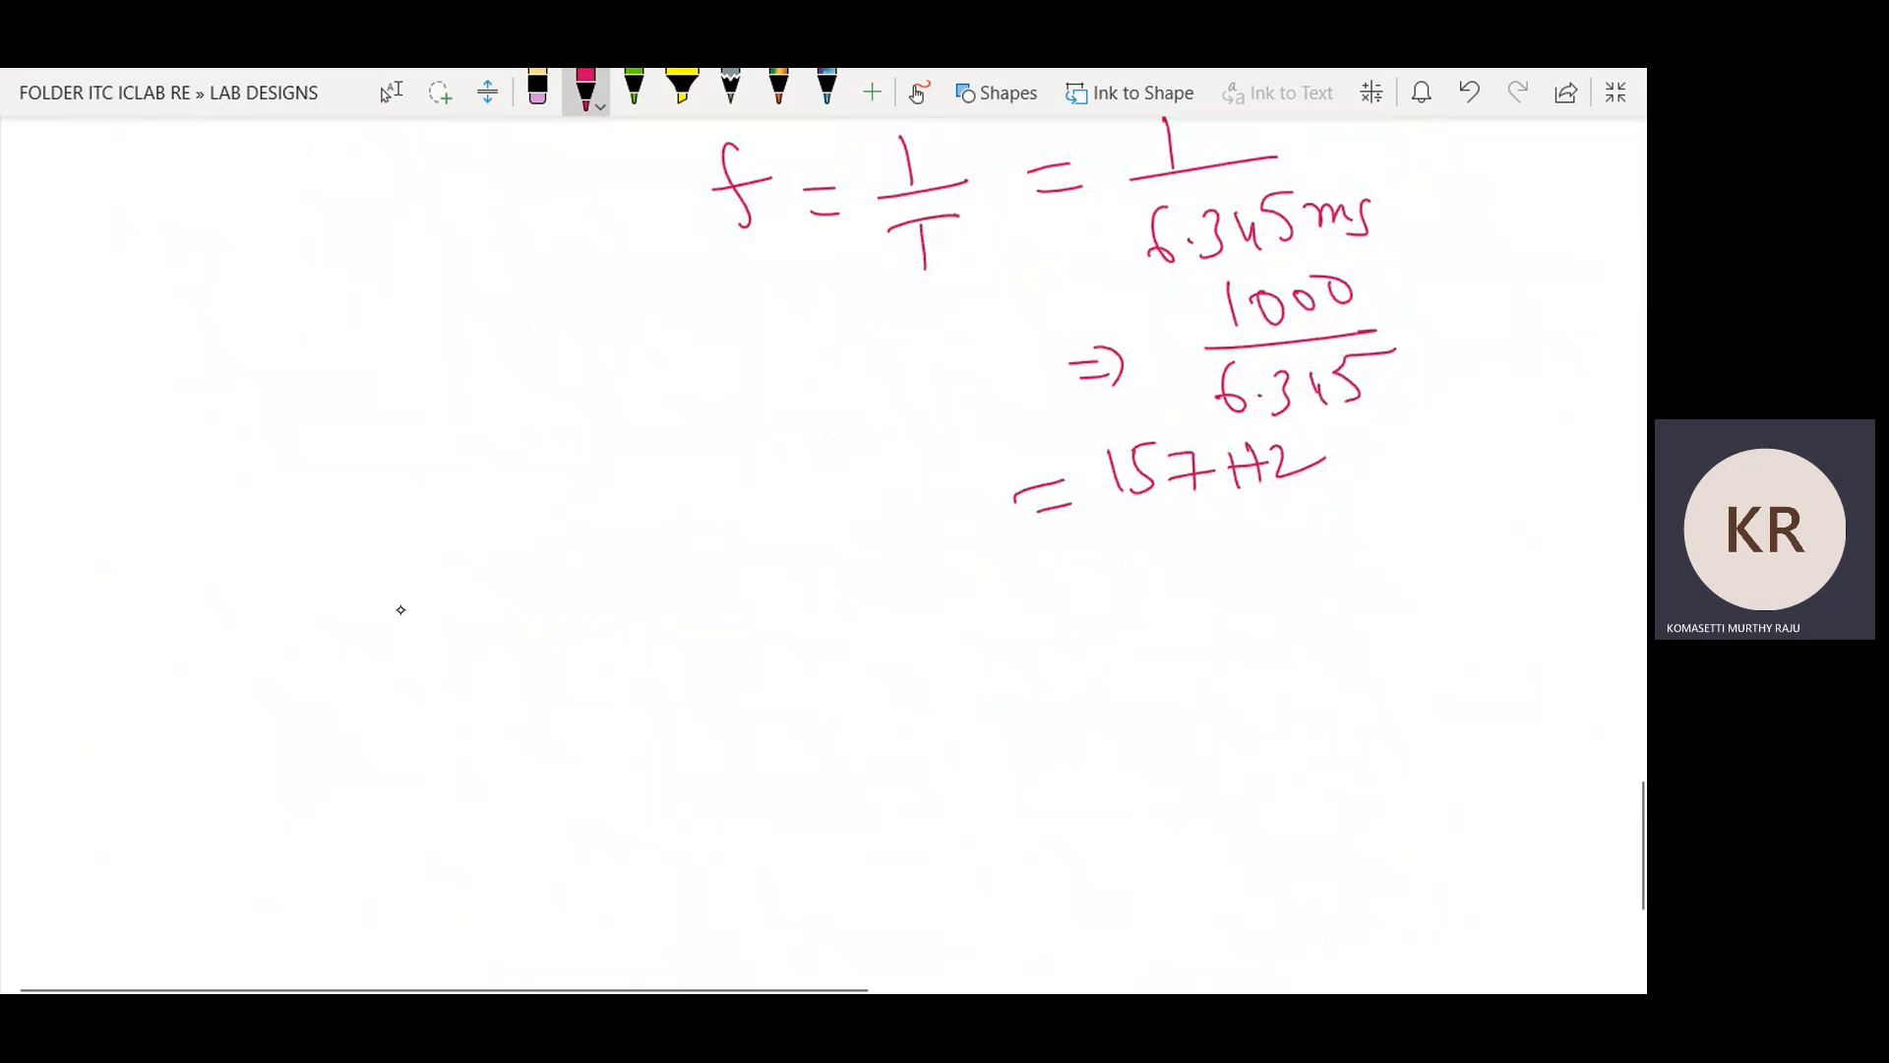
mouse_move(428, 558)
mouse_down()
mouse_move(443, 620)
mouse_move(455, 581)
mouse_up()
mouse_move(484, 602)
mouse_down()
mouse_move(490, 639)
mouse_move(510, 593)
mouse_up()
drag(537, 610, 624, 617)
mouse_move(656, 571)
mouse_down()
mouse_move(657, 614)
mouse_move(681, 561)
mouse_up()
mouse_move(720, 574)
mouse_down()
mouse_move(722, 624)
mouse_move(756, 620)
mouse_up()
mouse_move(771, 571)
mouse_down()
mouse_move(778, 616)
mouse_move(782, 586)
mouse_up()
mouse_move(825, 589)
mouse_down()
mouse_move(828, 614)
mouse_move(883, 581)
mouse_up()
Handwrite the practical frequency fP = 157 Hz under the theoretical frequency.
mouse_move(440, 673)
mouse_down()
mouse_move(411, 754)
mouse_move(462, 715)
mouse_up()
mouse_move(476, 718)
mouse_down()
mouse_move(487, 772)
mouse_move(486, 741)
mouse_up()
drag(550, 726, 578, 722)
drag(551, 743, 575, 742)
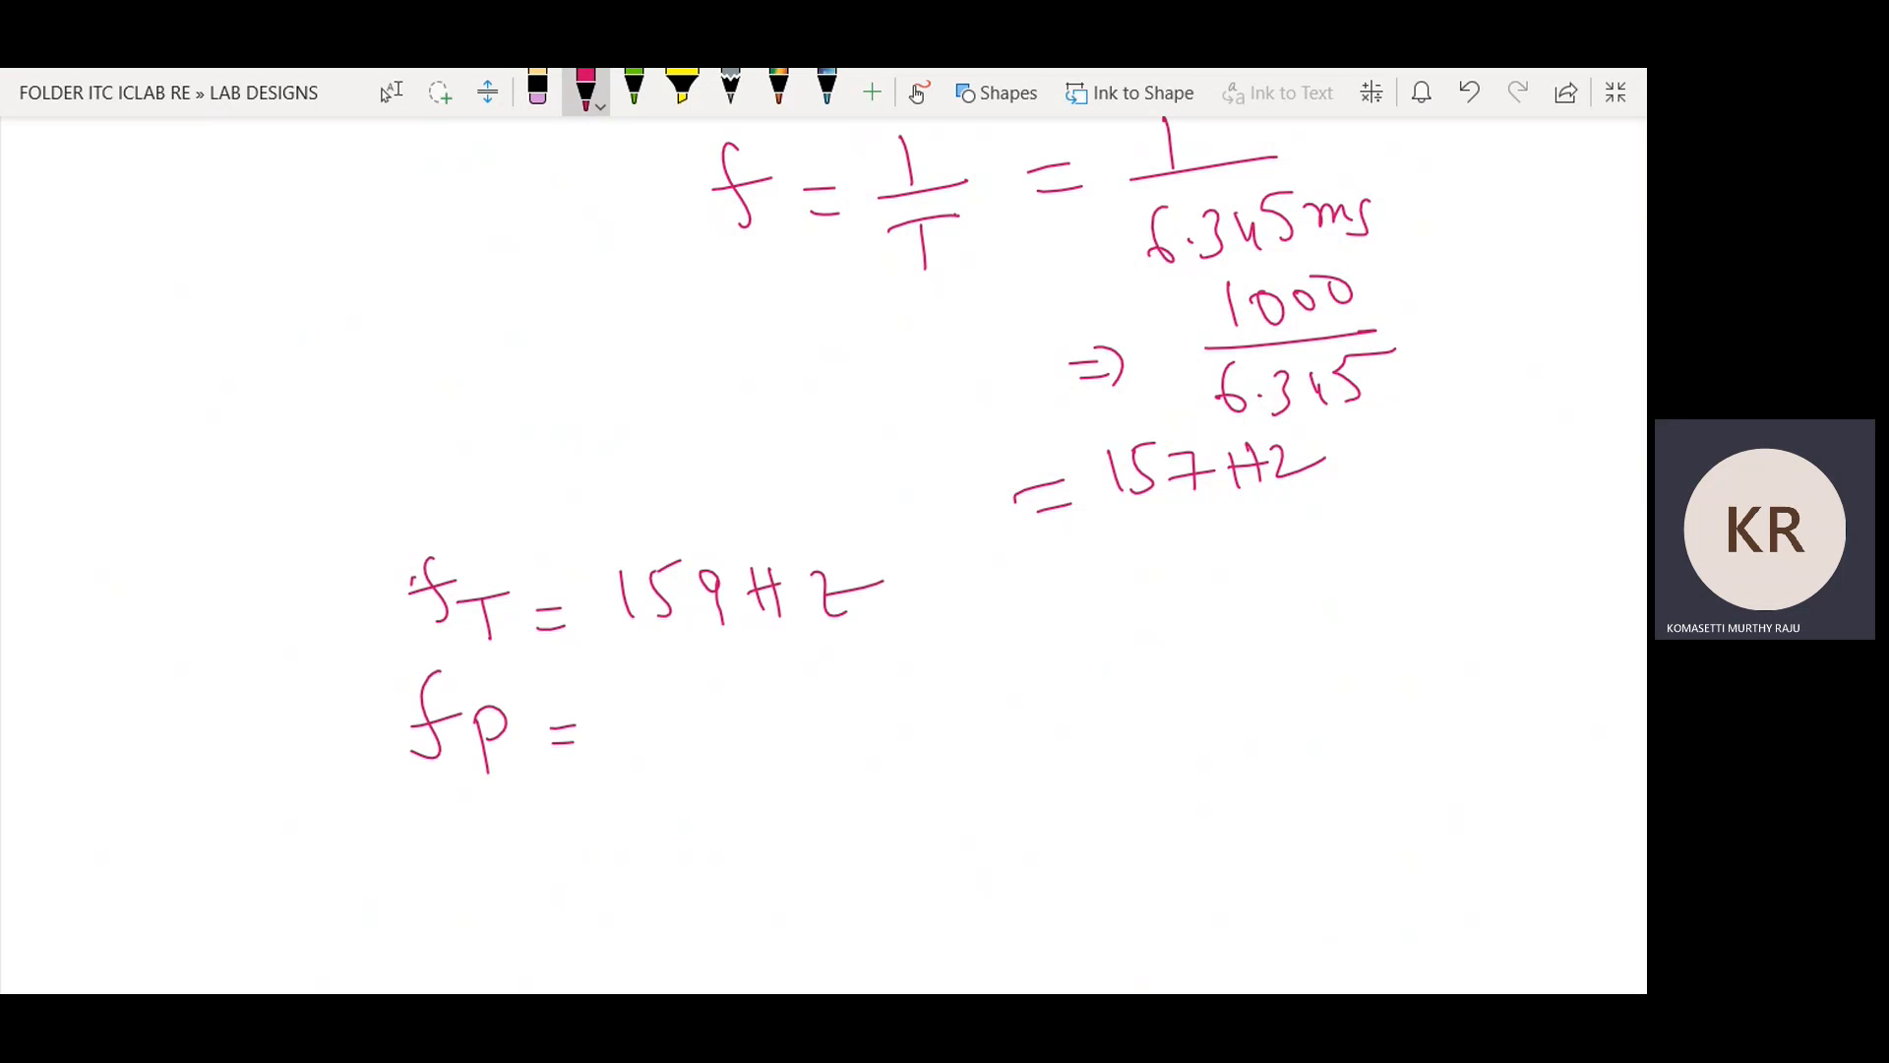
drag(657, 684, 659, 738)
mouse_move(681, 685)
mouse_down()
mouse_move(680, 735)
mouse_move(710, 672)
mouse_move(757, 731)
mouse_move(785, 701)
mouse_move(802, 724)
mouse_up()
mouse_move(836, 669)
mouse_down()
mouse_move(833, 724)
mouse_move(833, 697)
mouse_up()
mouse_move(852, 678)
mouse_down()
mouse_move(878, 673)
mouse_move(895, 718)
mouse_move(878, 695)
mouse_move(900, 700)
mouse_up()
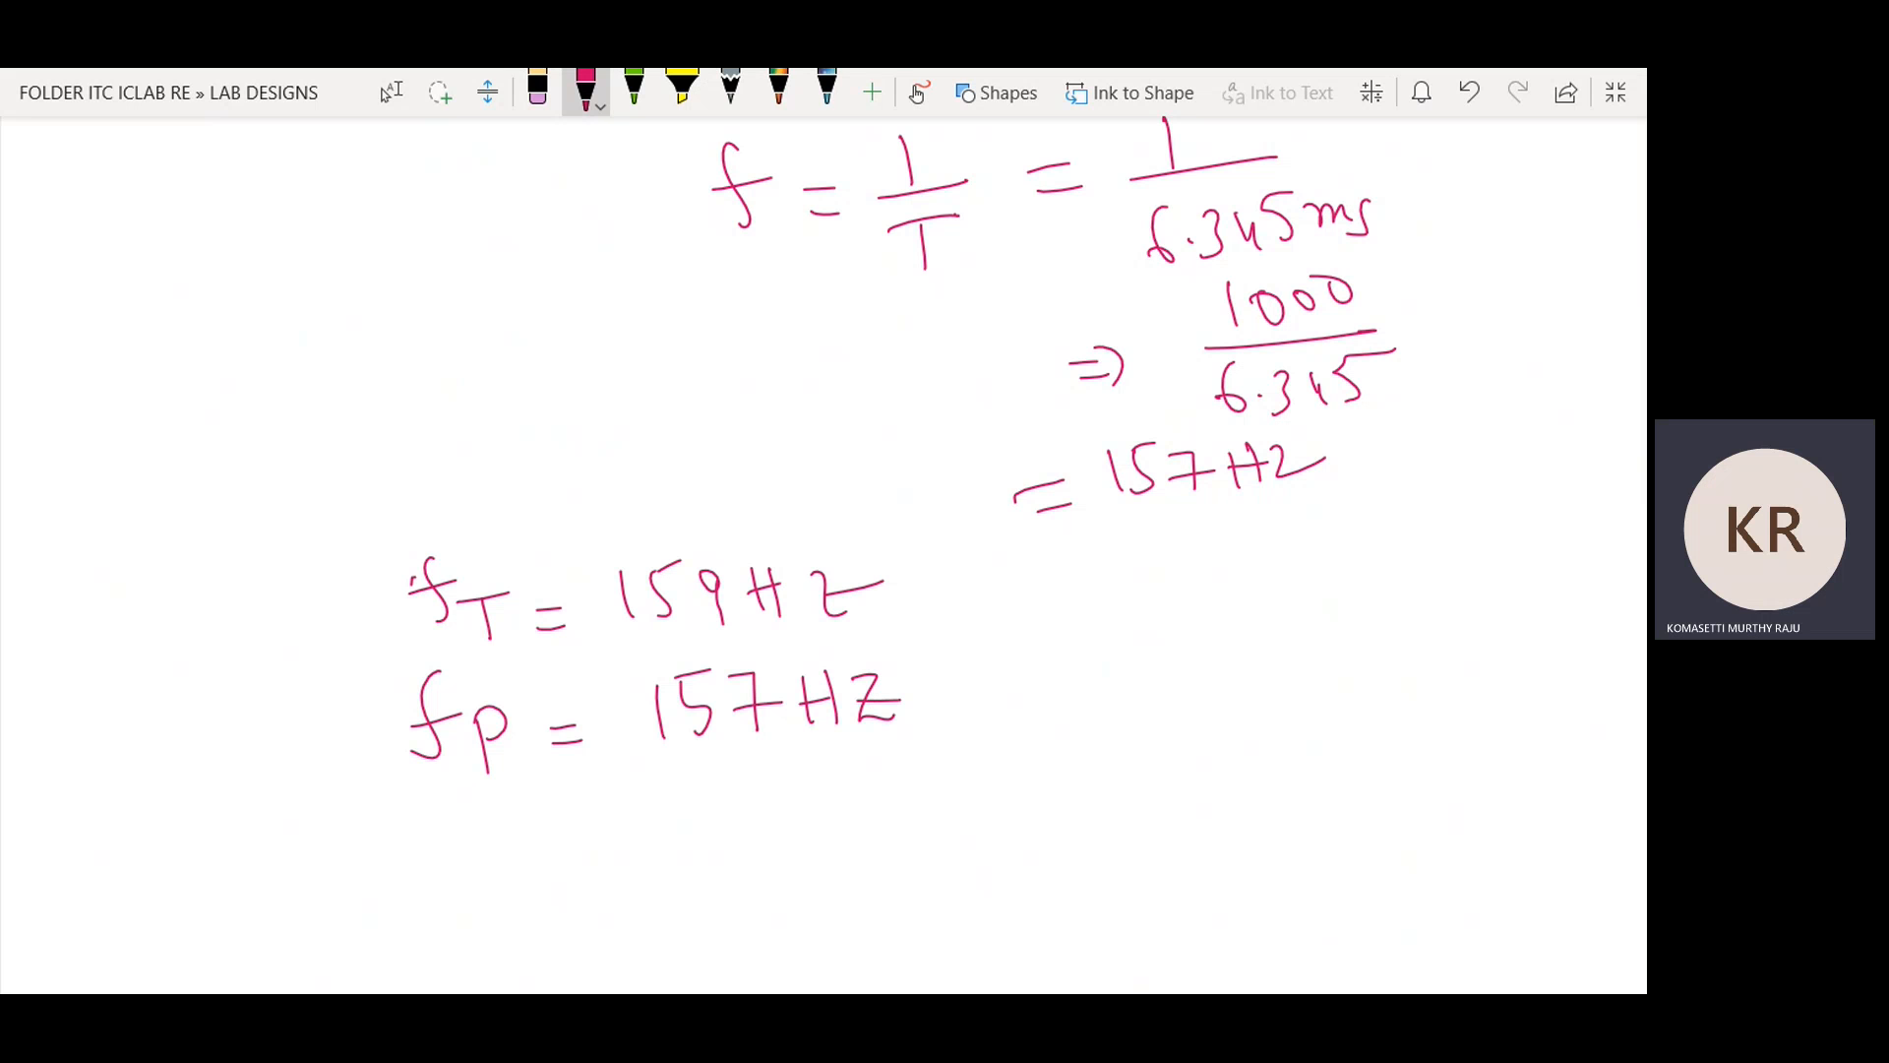
Go back up to the oscillator equations and leave the full-page view of the notes.
scroll(822, 555, up, 13)
scroll(823, 555, up, 8)
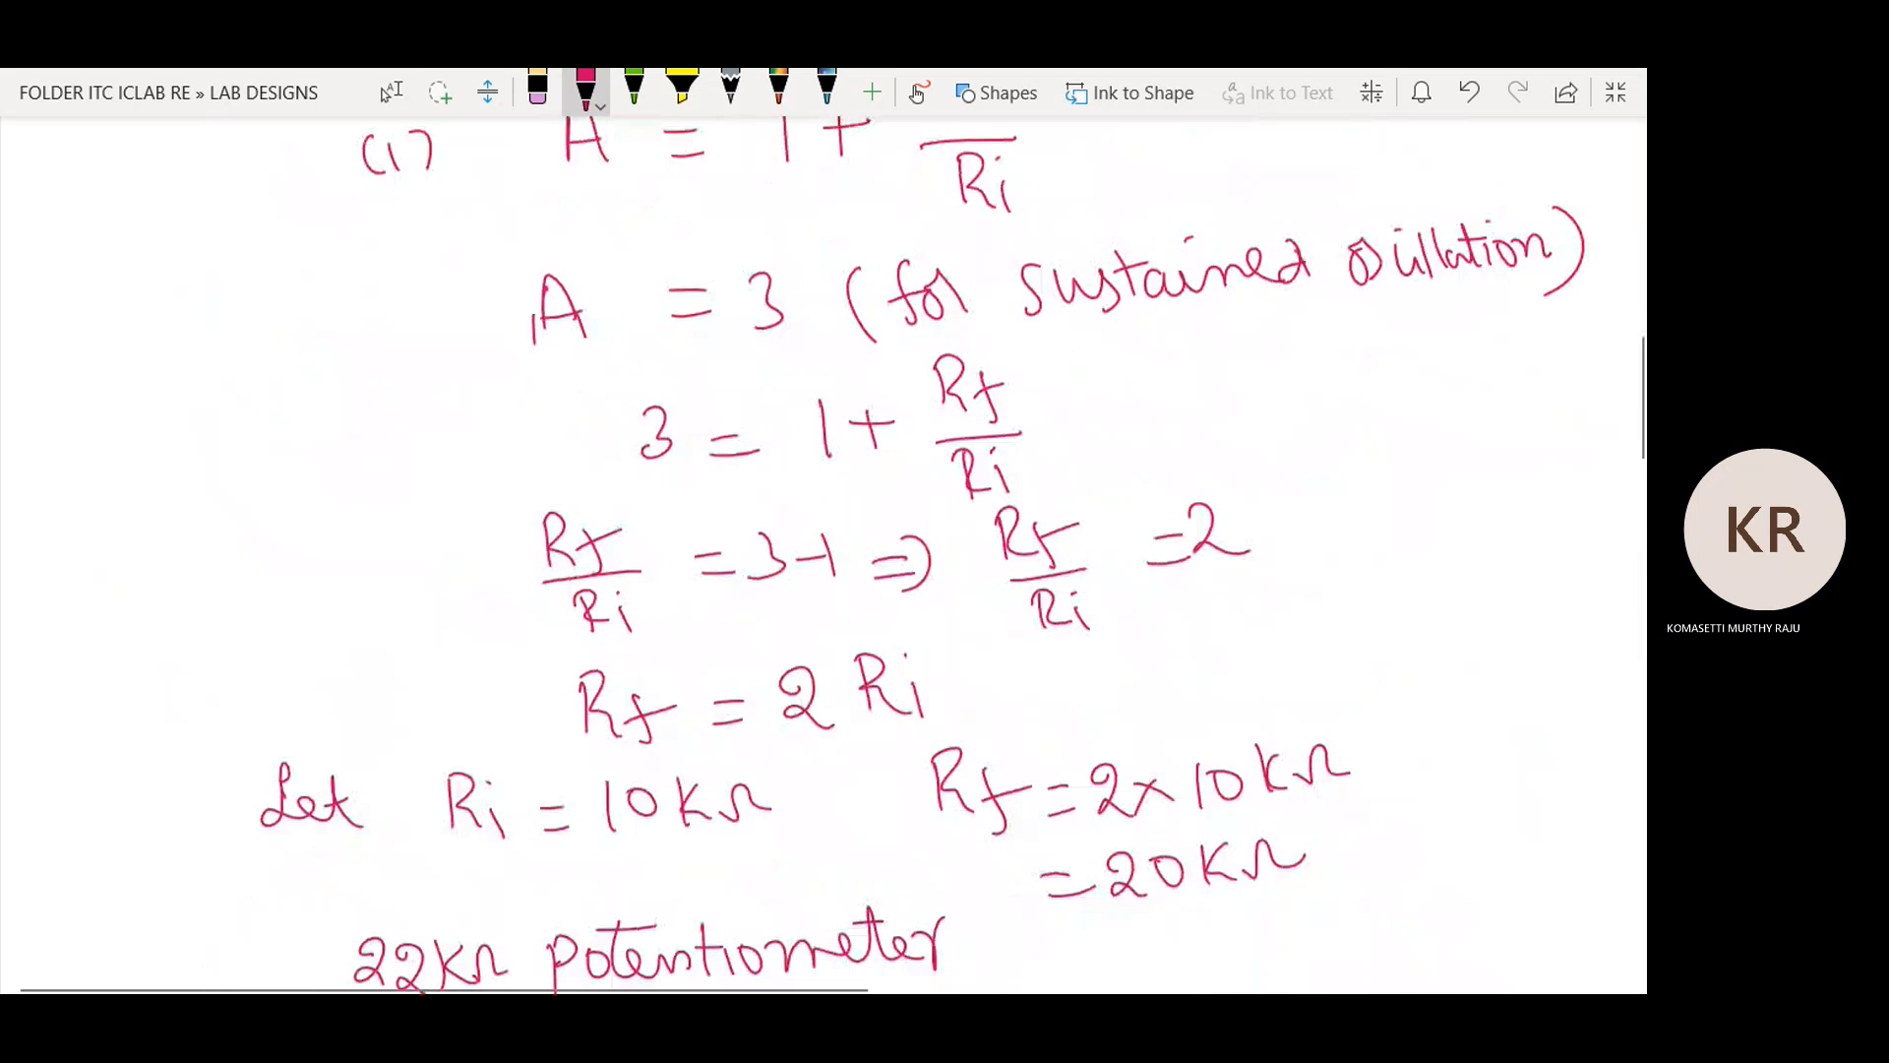
click(1616, 91)
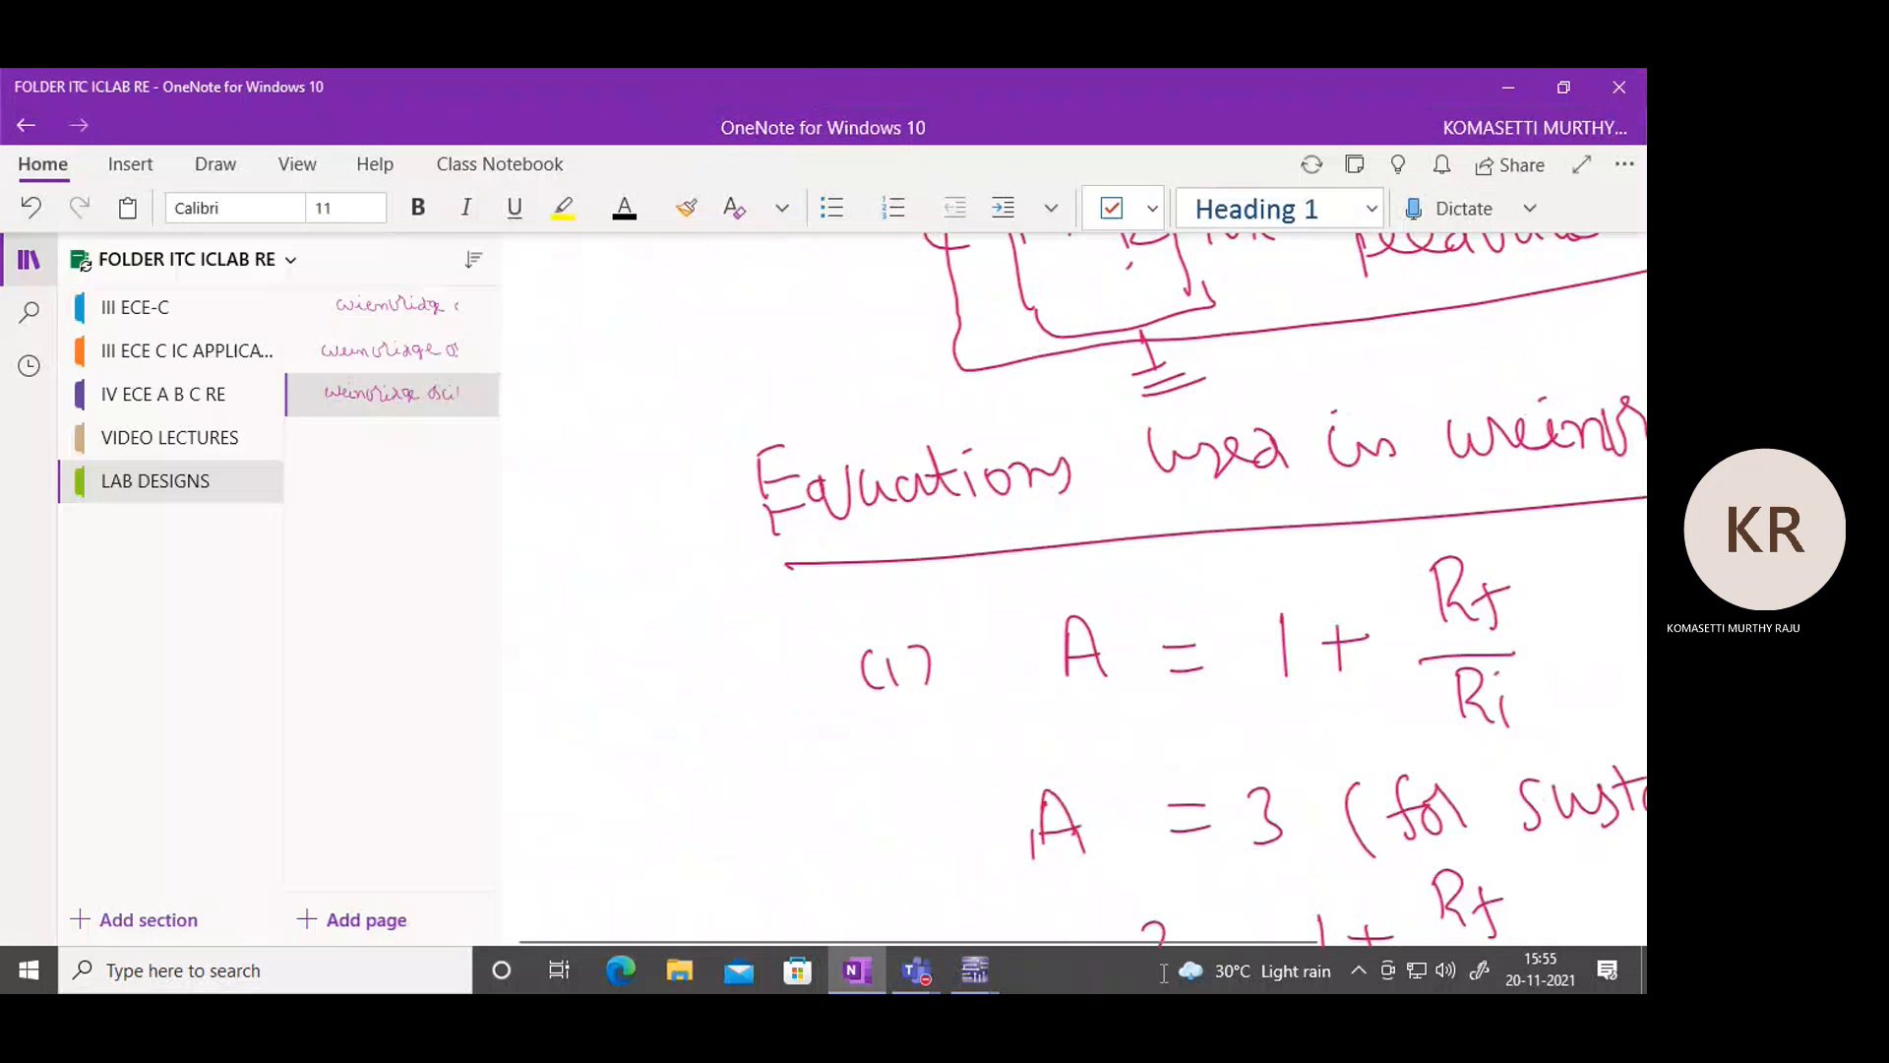
Switch to the Microsoft Teams meeting and stop its recording.
mouse_move(923, 974)
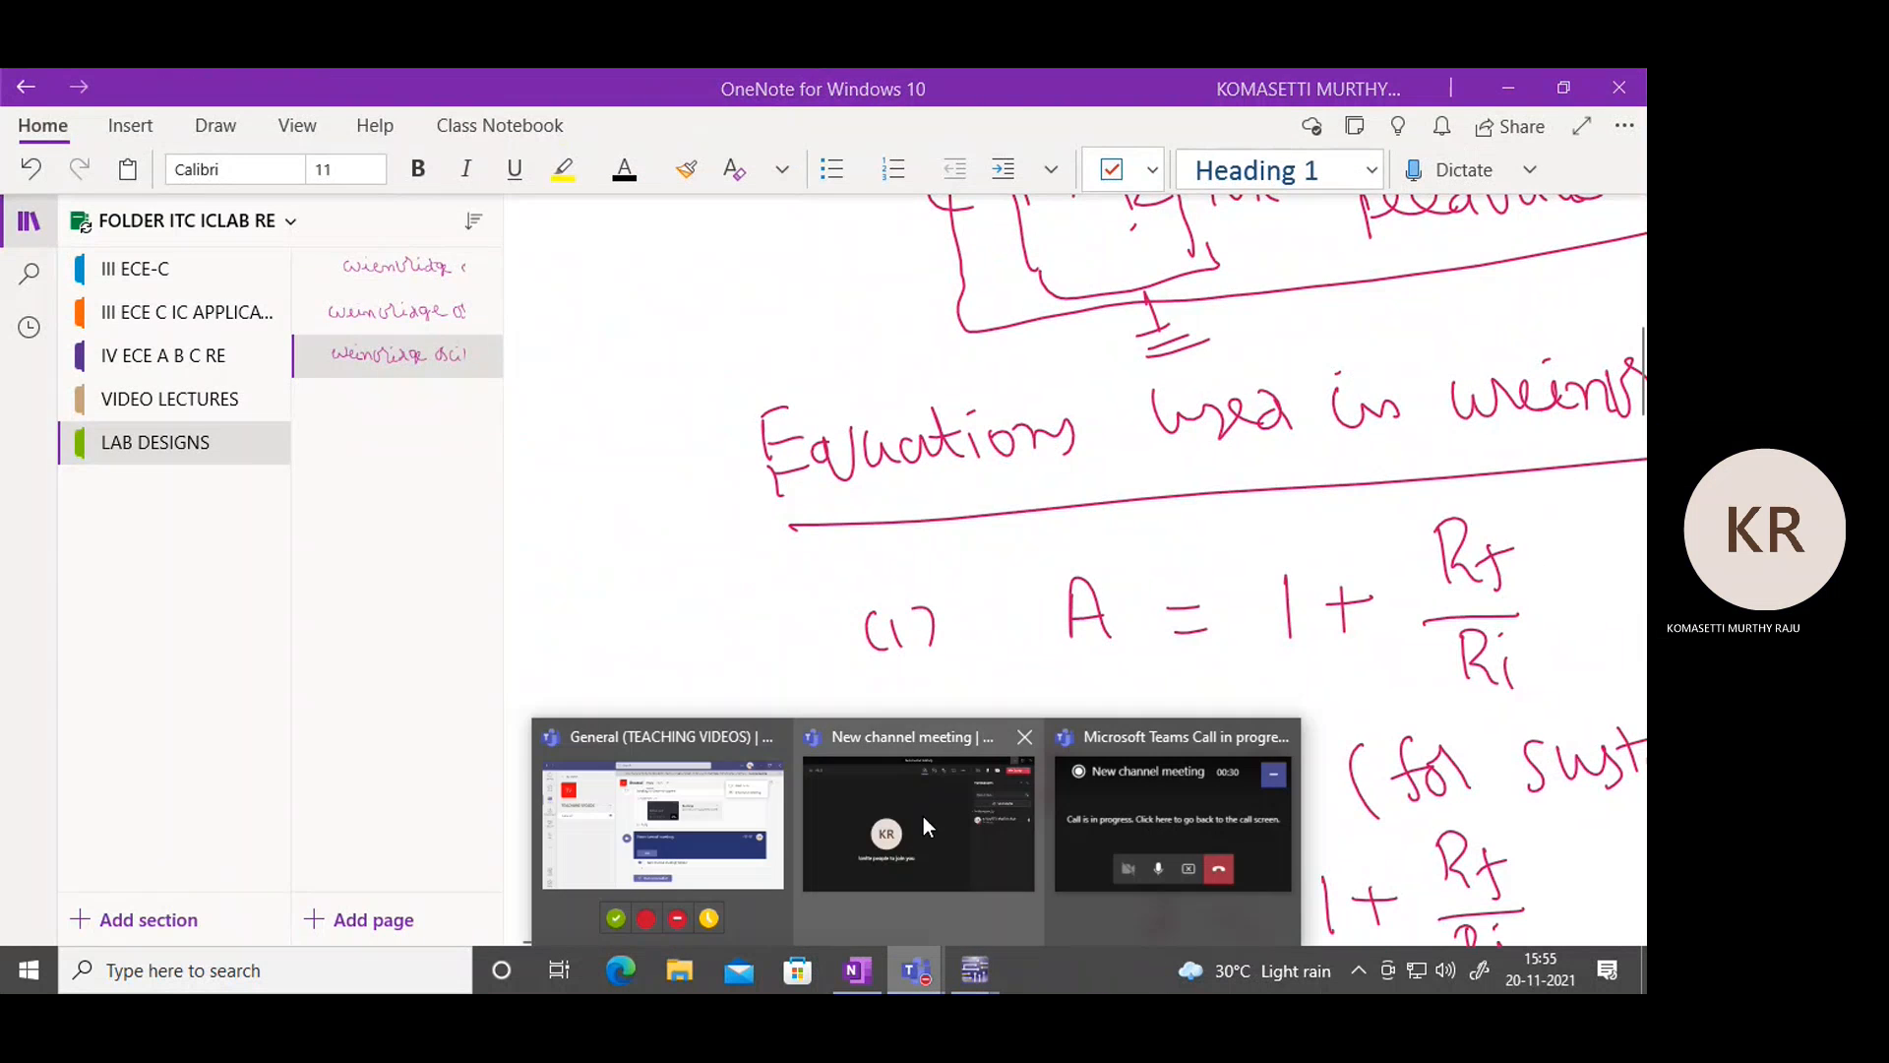
click(923, 817)
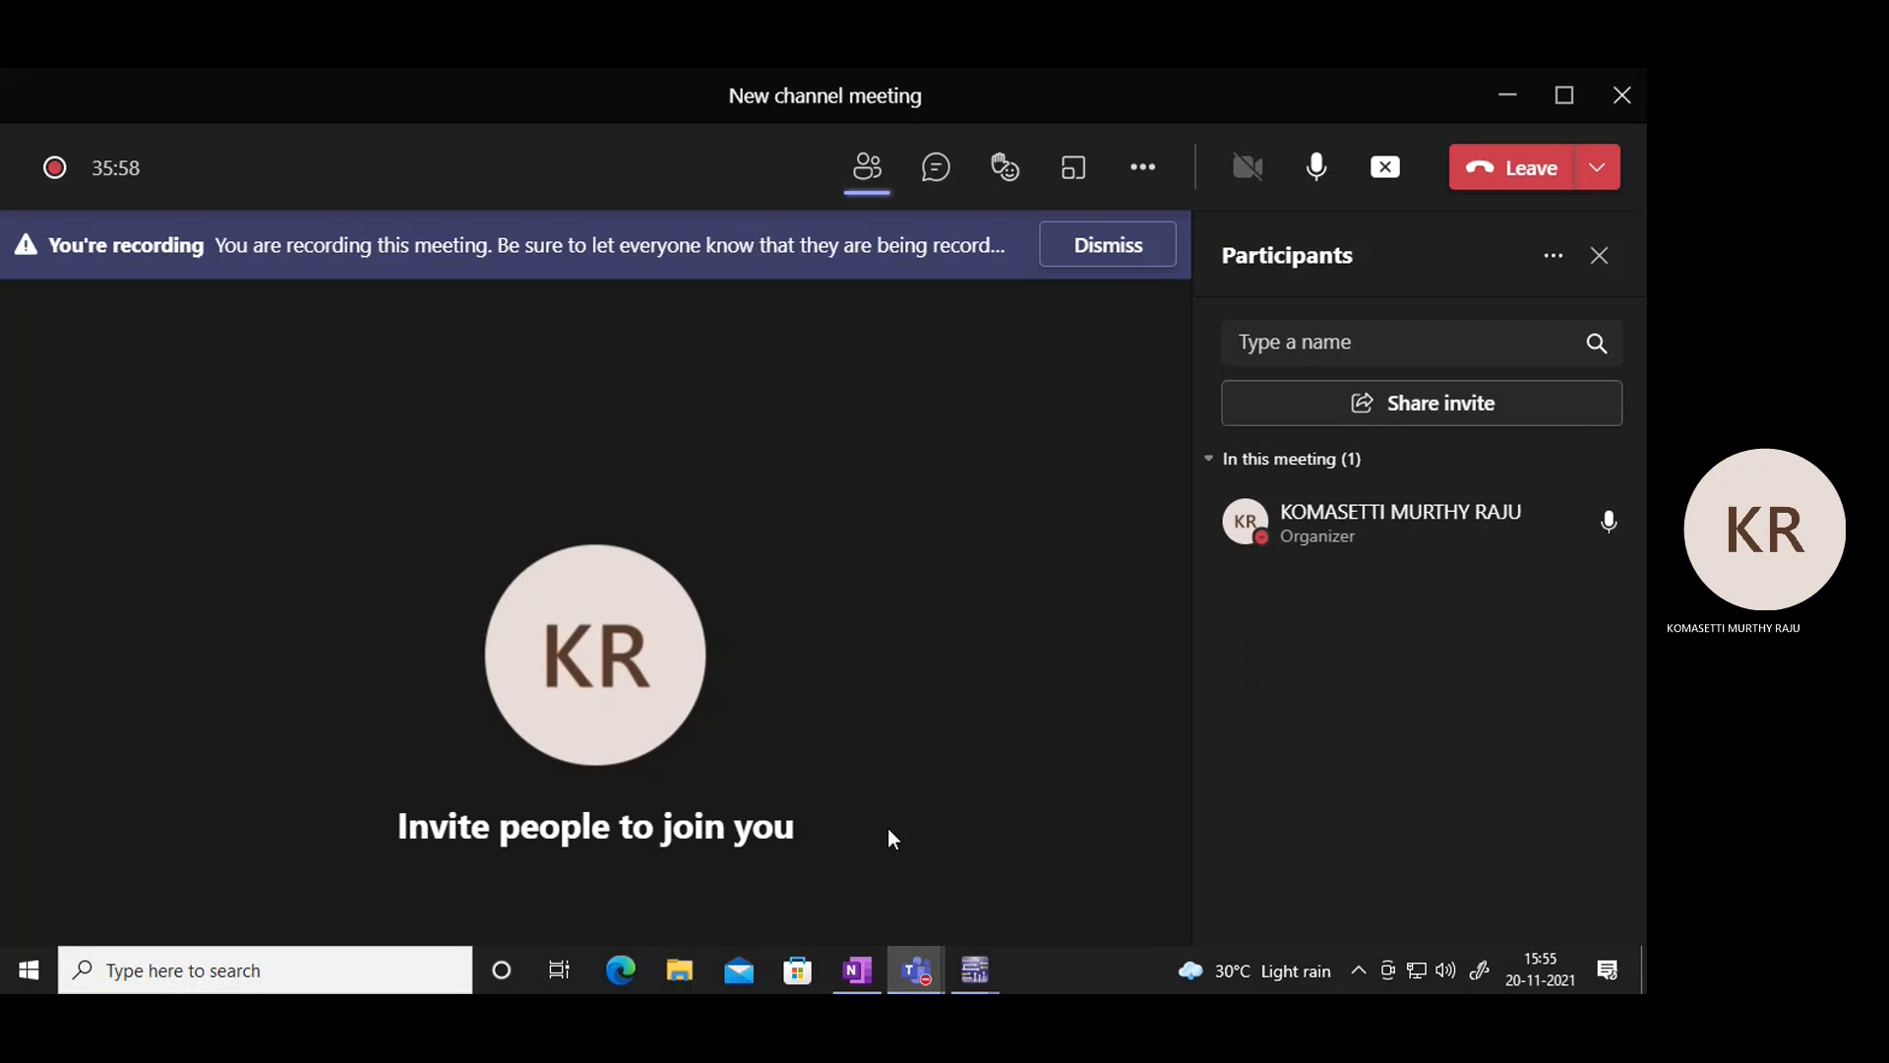
click(1142, 168)
click(1234, 860)
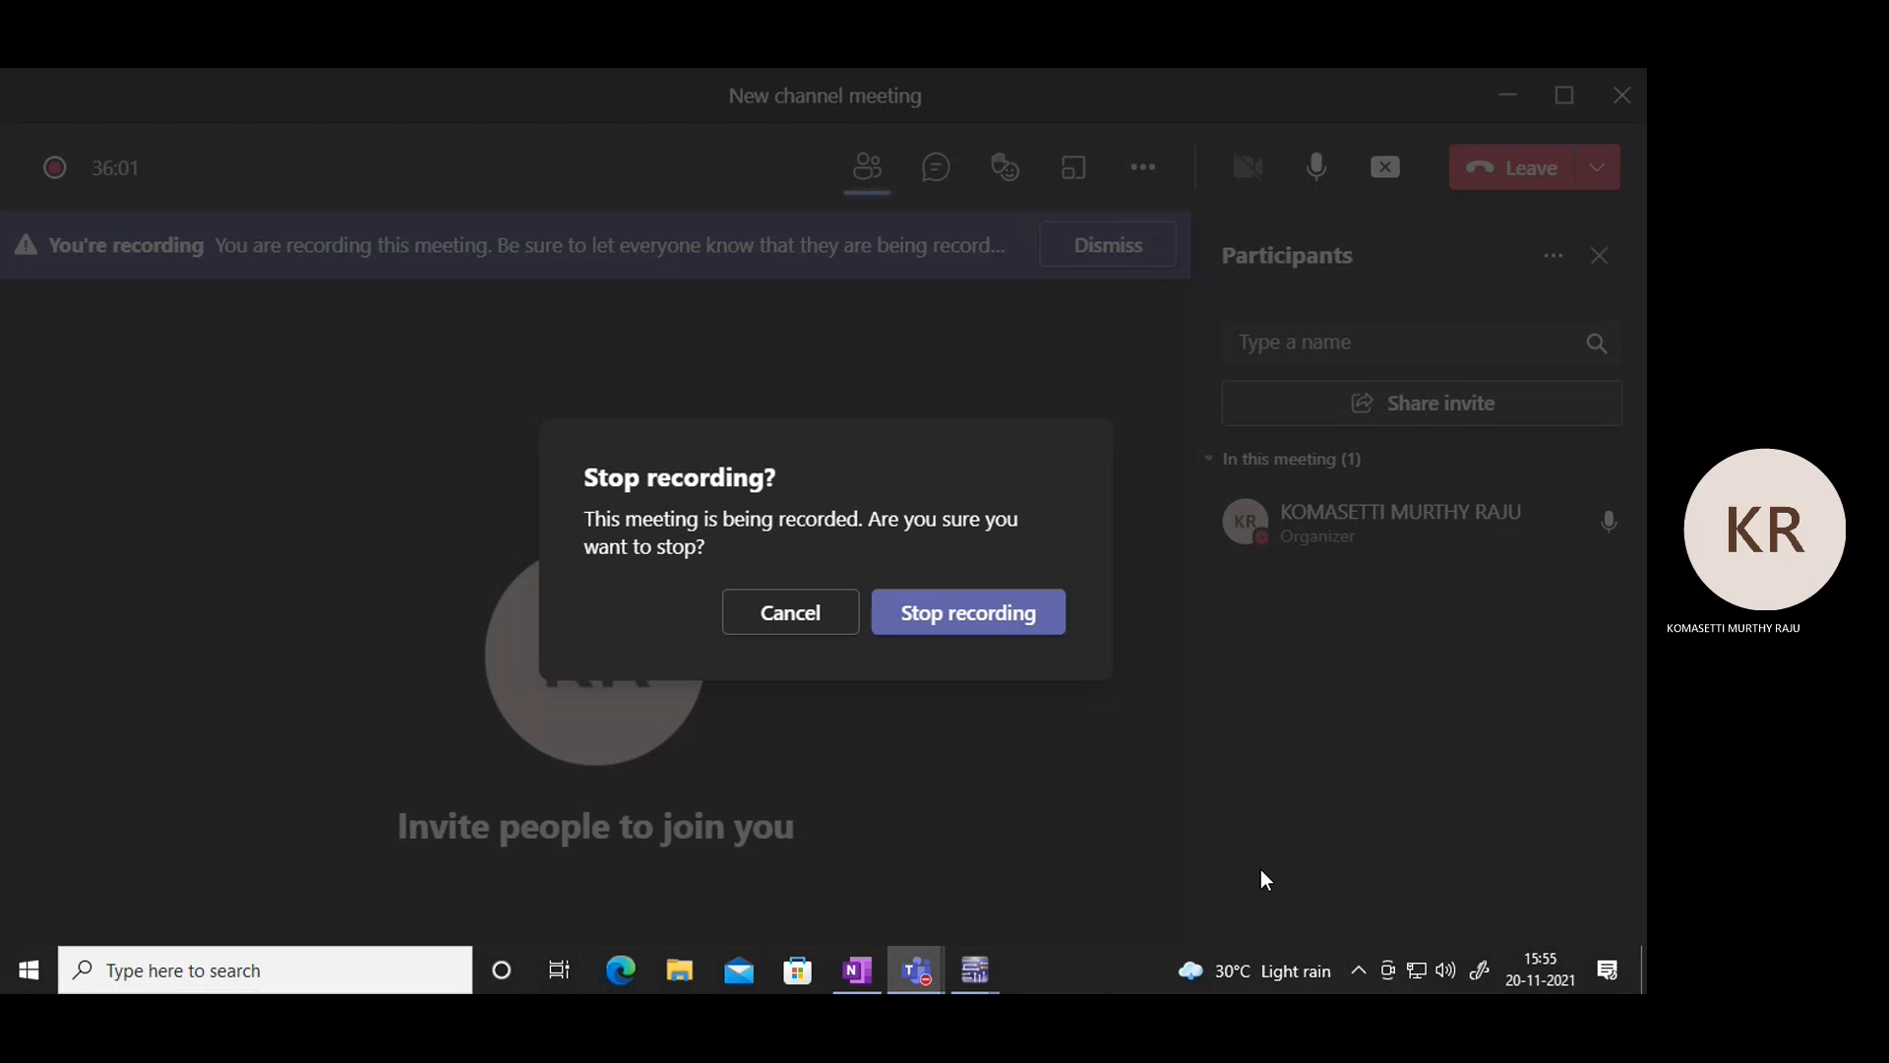